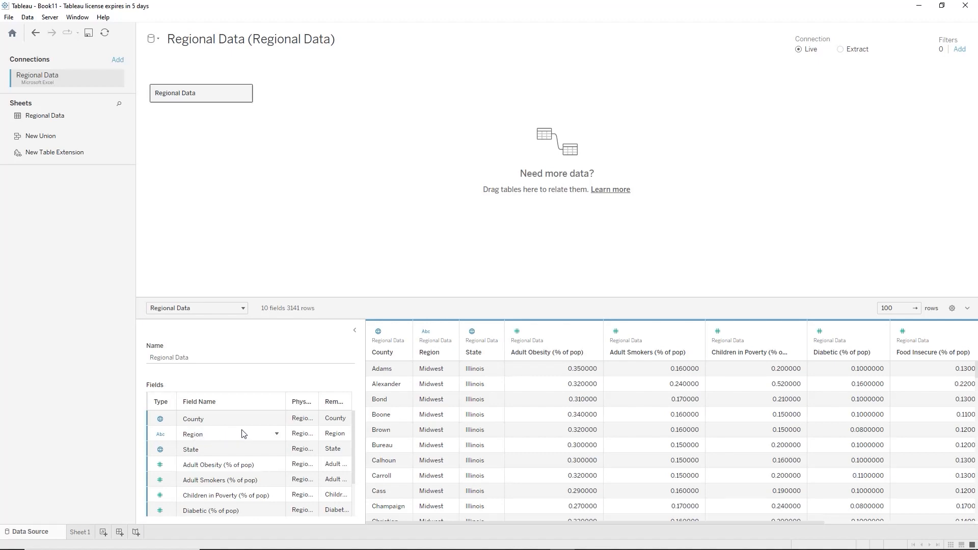
- Hide the Number of Records field in the Regional Data source
scroll(242, 431, "down", 2)
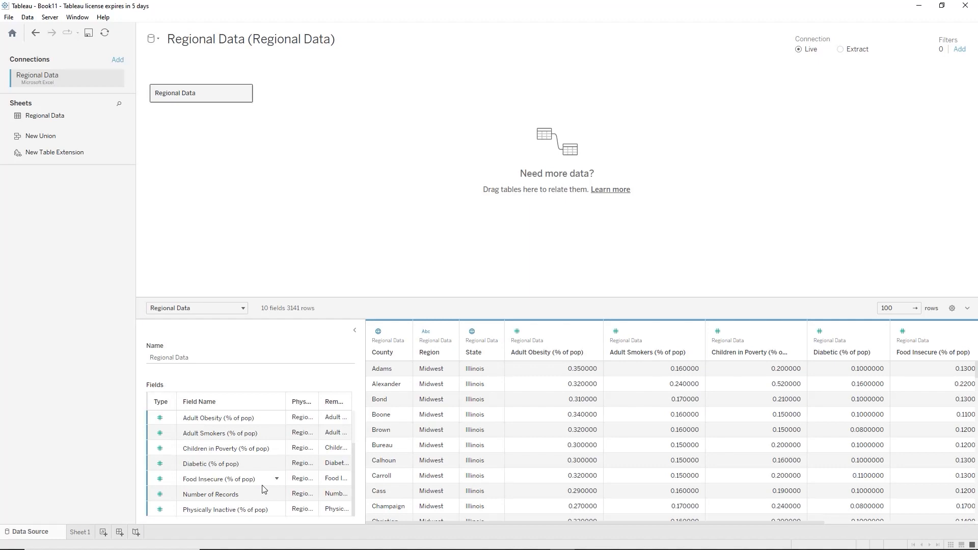
right_click(239, 497)
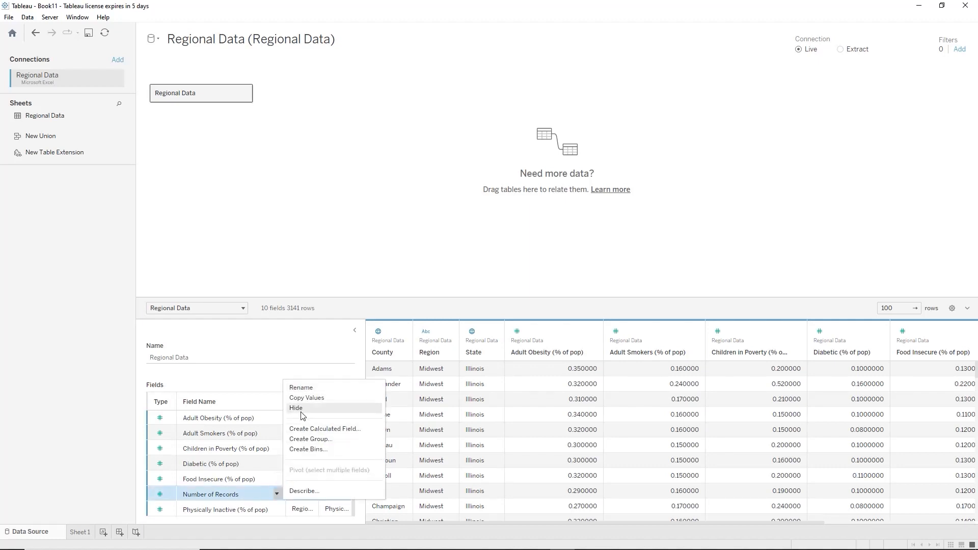
left_click(300, 408)
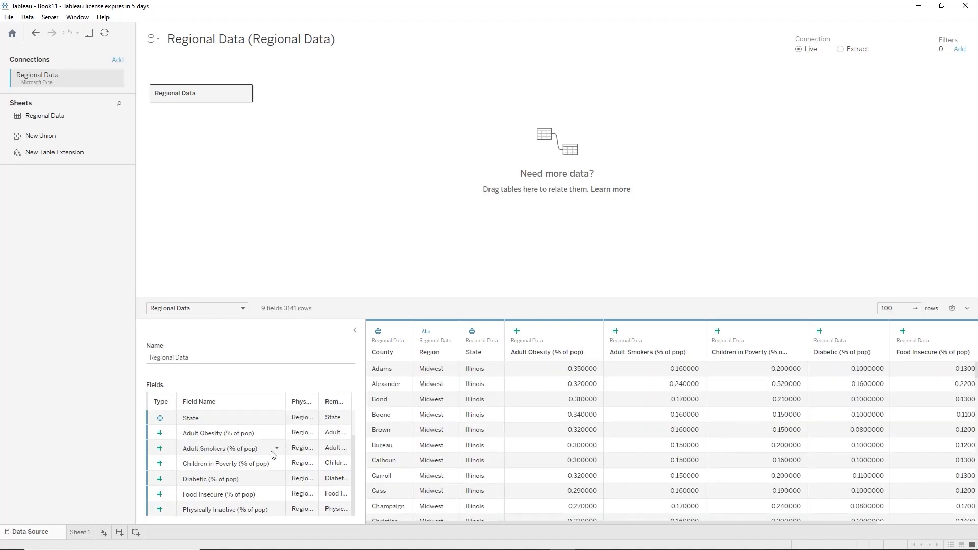
- Go to Sheet 1 and hide the Regional Data (Count) field
left_click(80, 533)
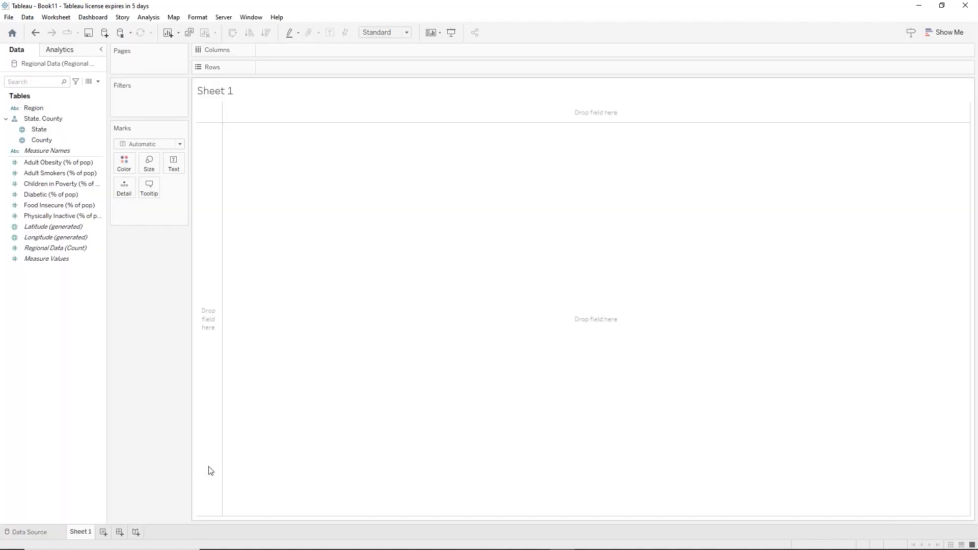
right_click(37, 248)
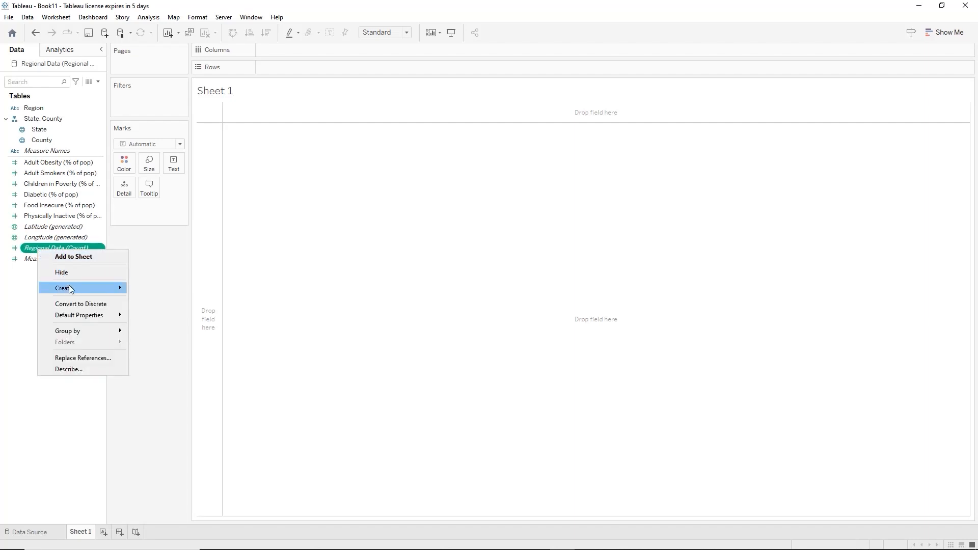
left_click(70, 271)
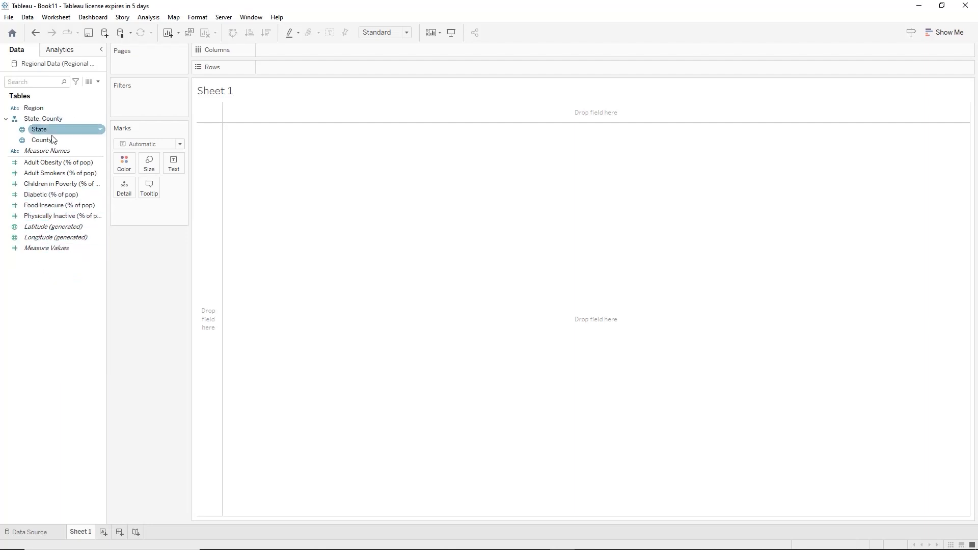
- Filter the sheet by Measure Names with all measures included and show the filter as a single-value dropdown
left_click_drag(48, 155, 147, 97)
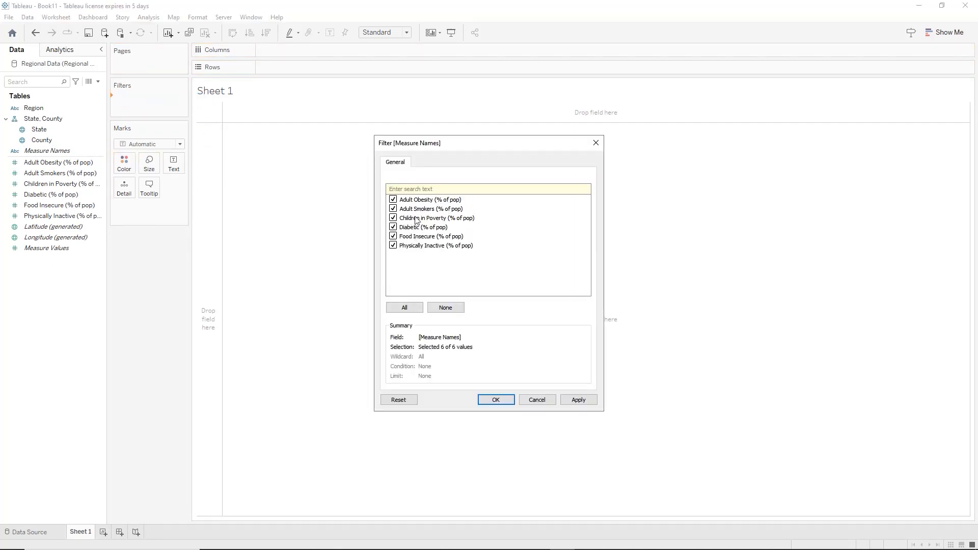
left_click(497, 400)
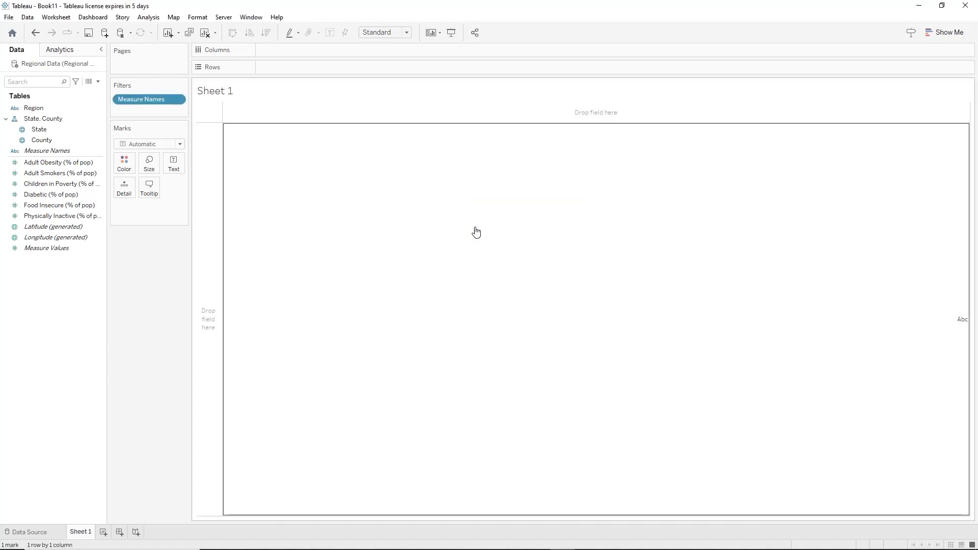
right_click(142, 98)
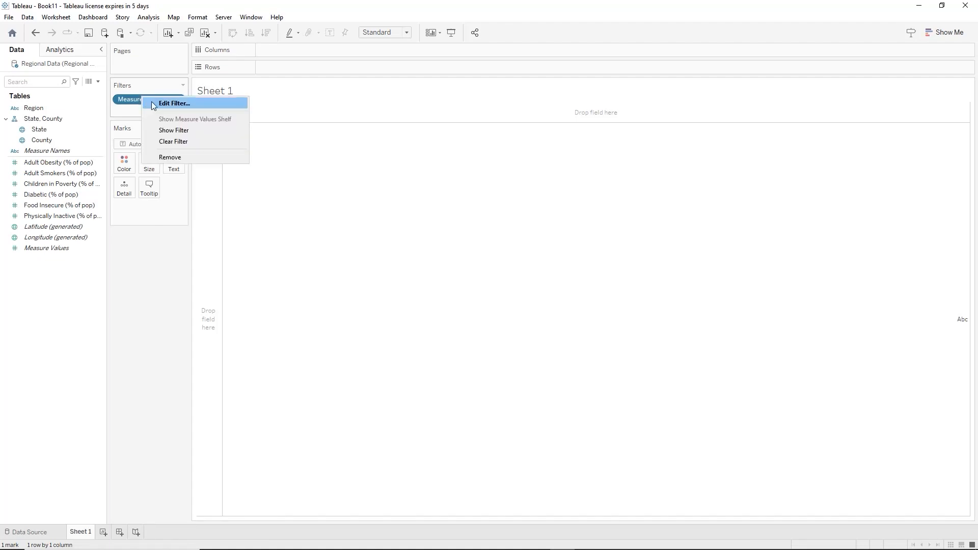
left_click(175, 130)
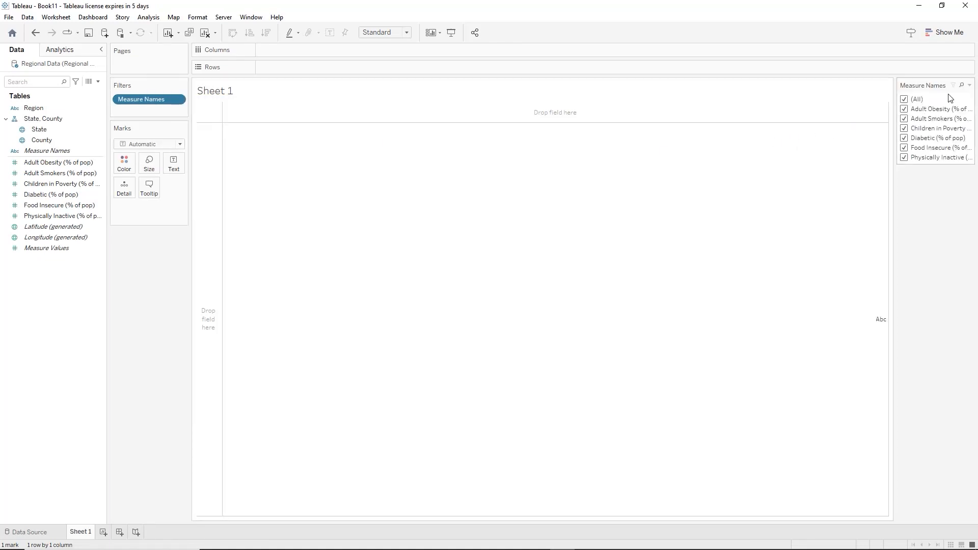
left_click(969, 85)
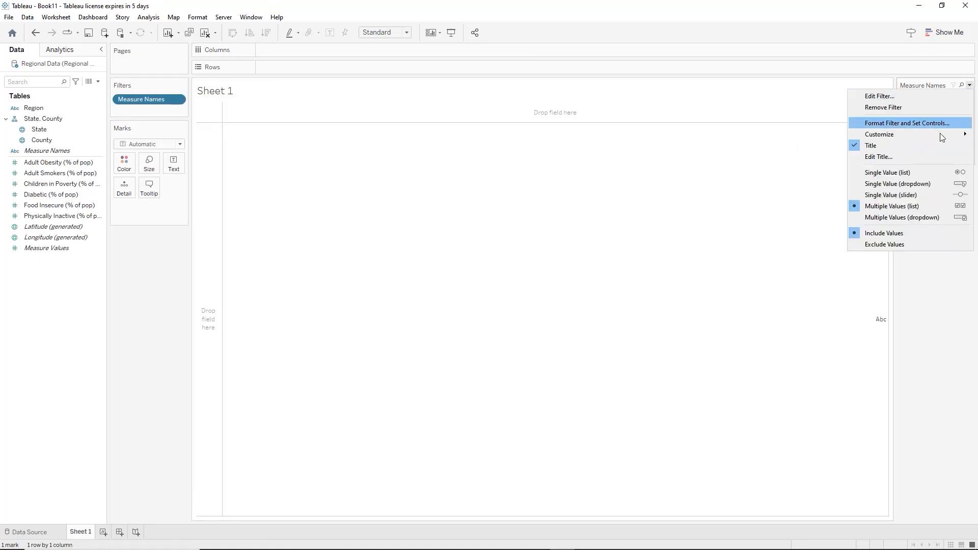
left_click(913, 186)
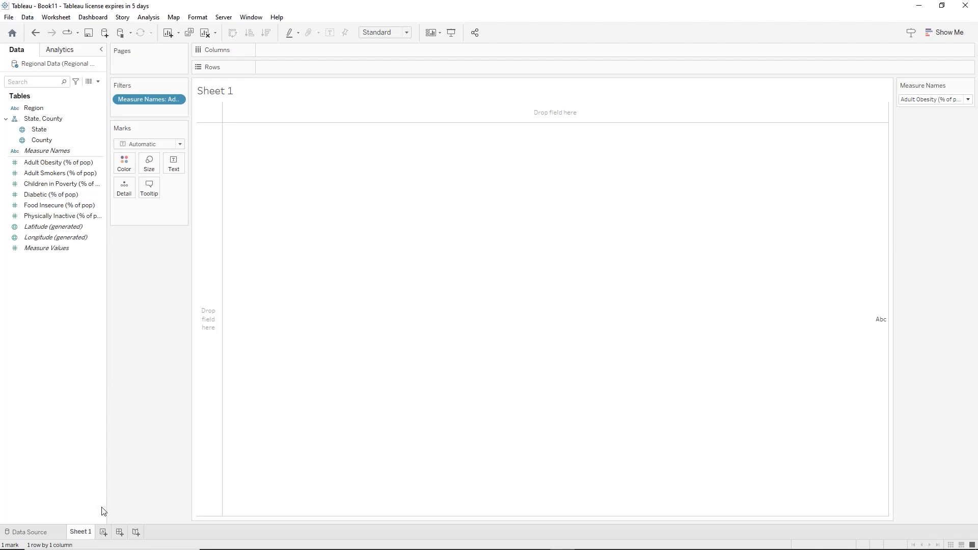
- Rename Sheet 1 as "State Map with Tracking Statistics"
double_click(78, 532)
type("State Map with")
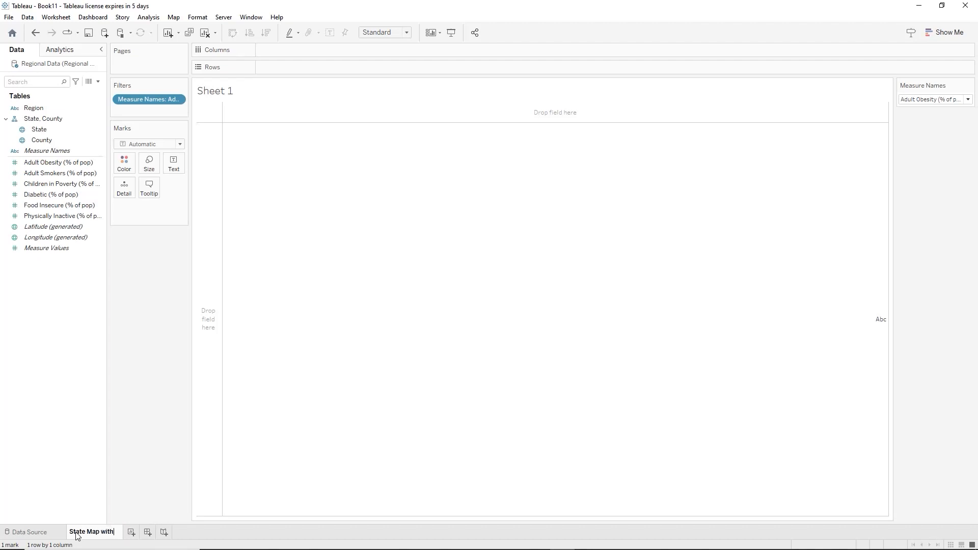
type(" Tracking Statistics")
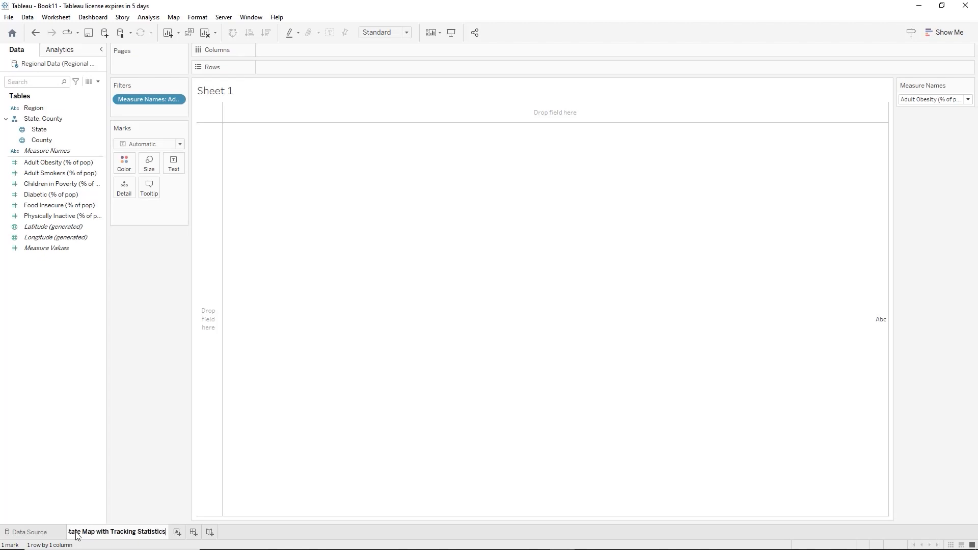
key("Return")
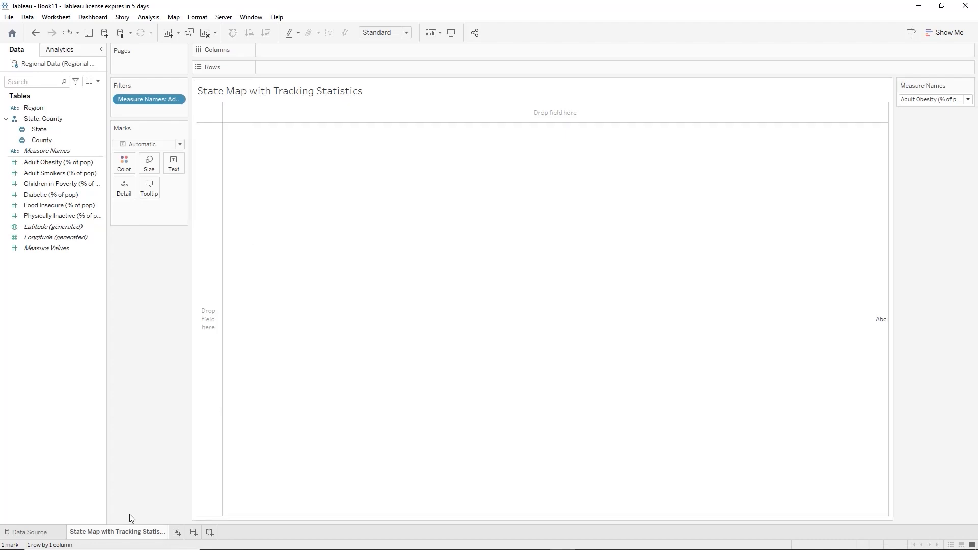
- Shorten the worksheet name to "State Map"
double_click(108, 533)
left_click_drag(95, 532, 166, 532)
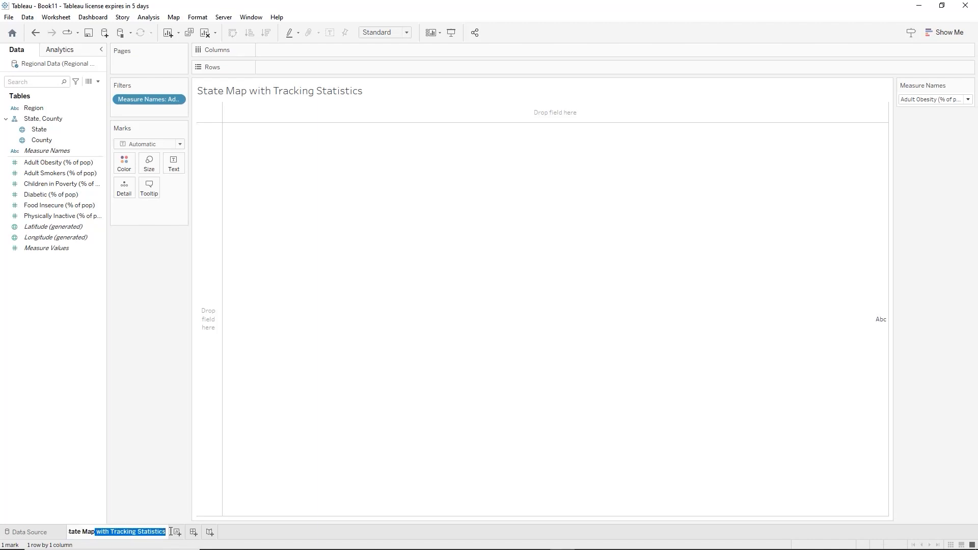
key("BackSpace")
key("Return")
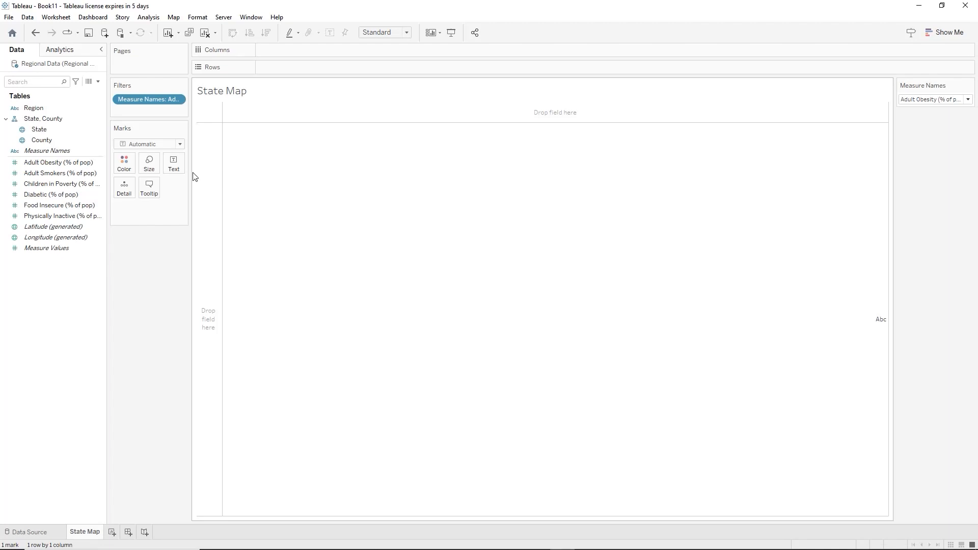
- Plot State as a map on the sheet and color the marks by Region
left_click(51, 131)
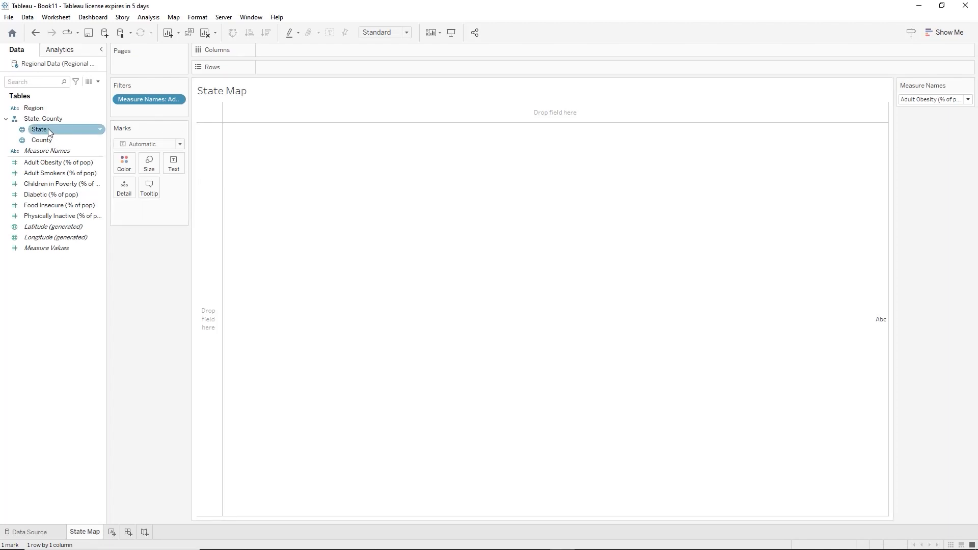
left_click_drag(49, 131, 656, 304)
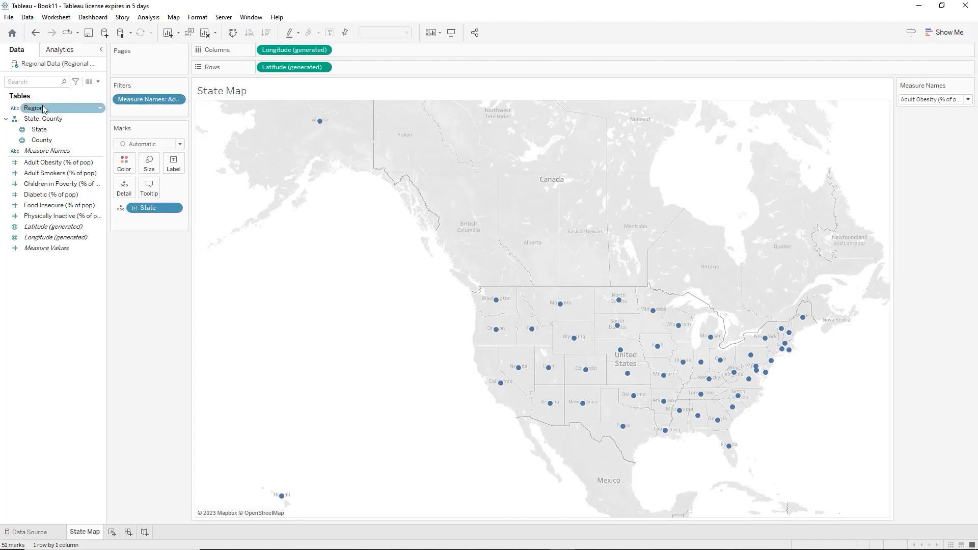
left_click_drag(41, 105, 128, 167)
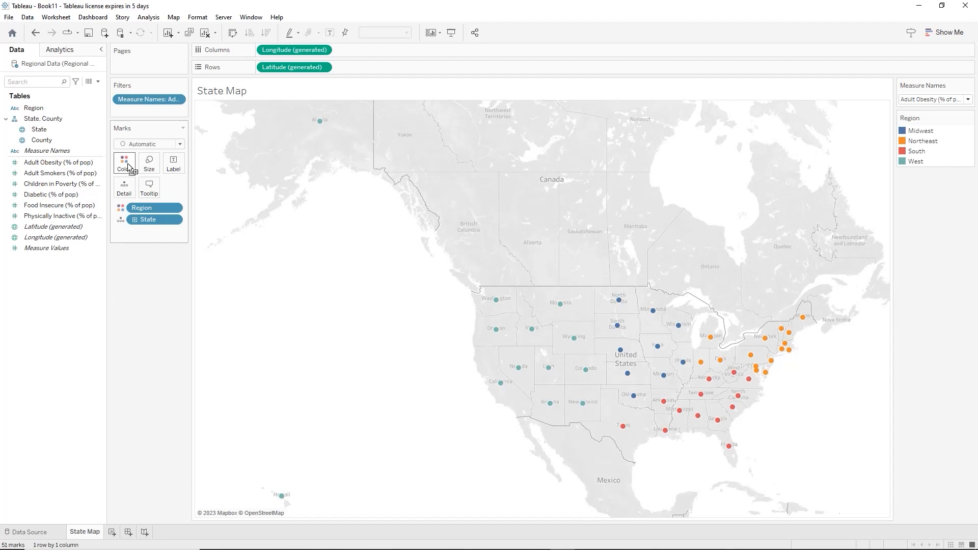
- Add Measure Values to the marks as detail and put Measure Names in the columns ahead of Longitude
left_click_drag(55, 249, 122, 189)
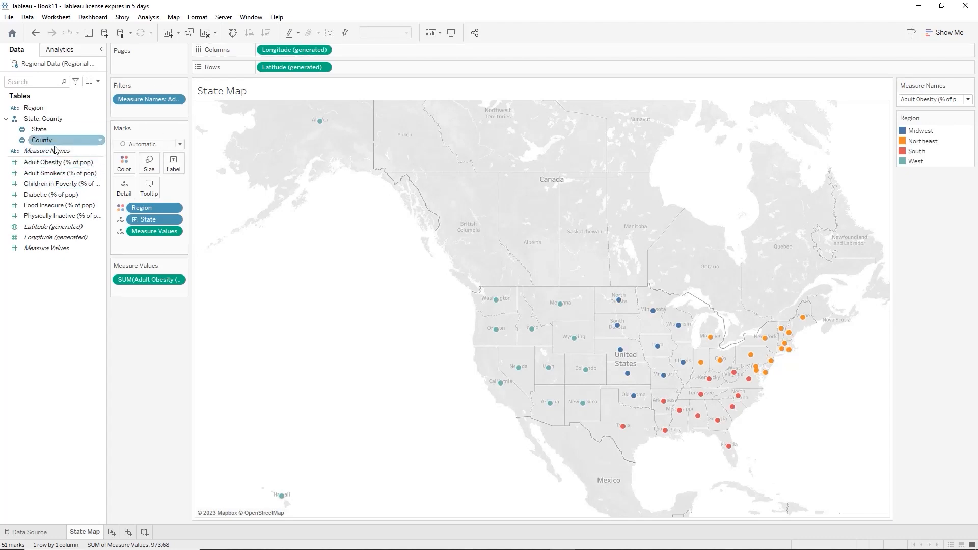
left_click_drag(51, 151, 267, 54)
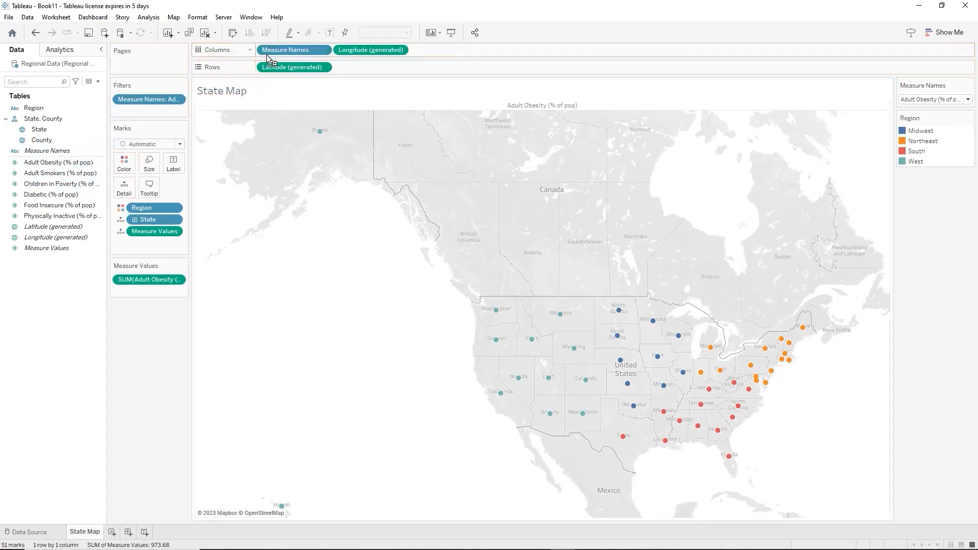
- Test the measure filter by switching to Children in Poverty (% of pop) and back to Adult Obesity (% of pop)
mouse_move(498, 307)
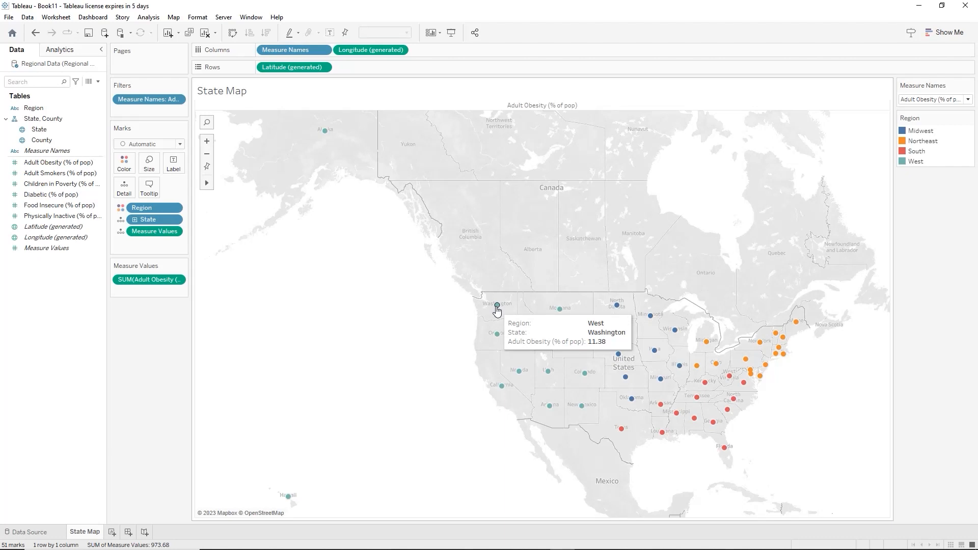
left_click(967, 100)
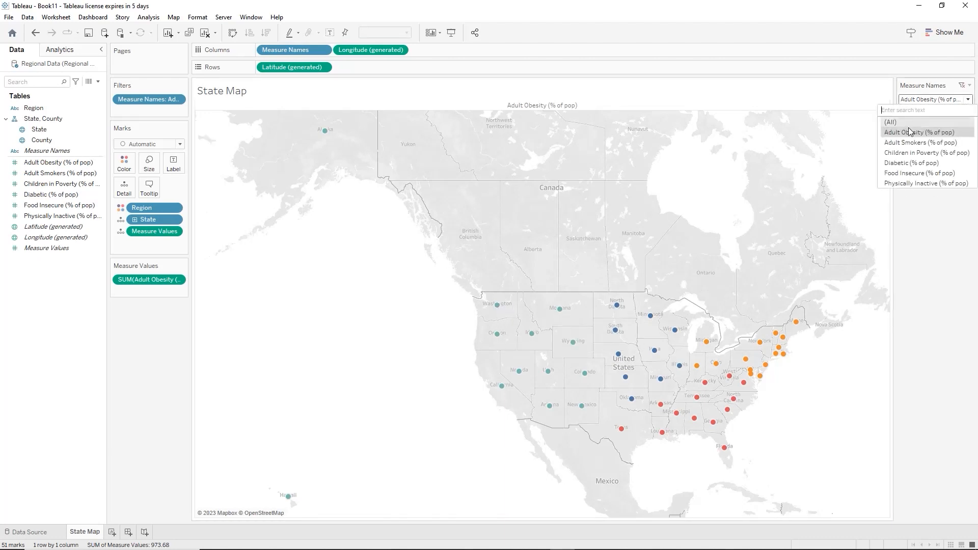
left_click(900, 153)
mouse_move(494, 336)
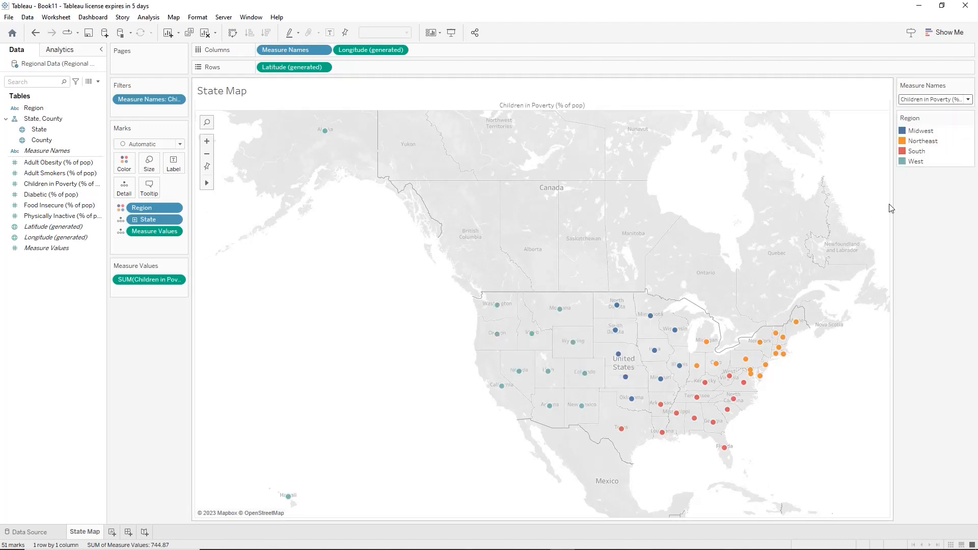
left_click(967, 100)
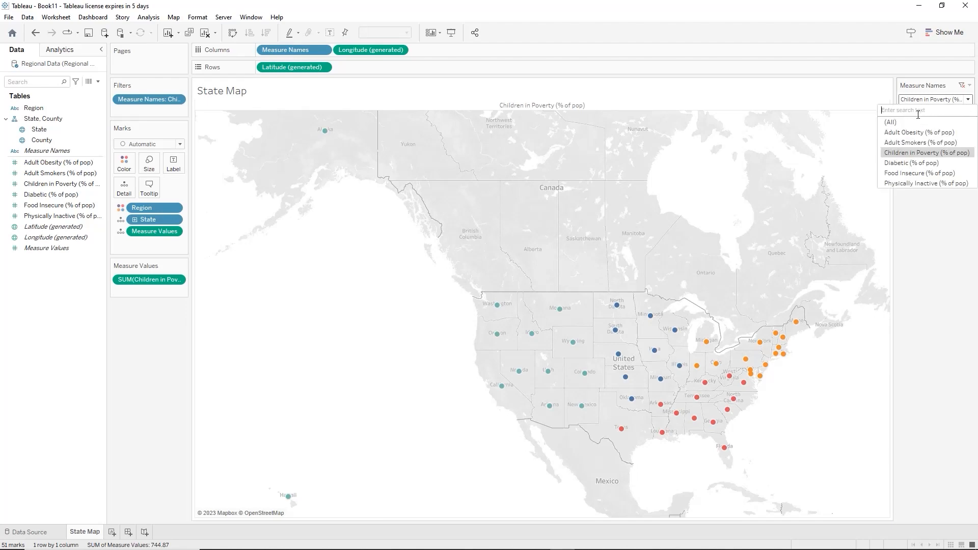
left_click(917, 130)
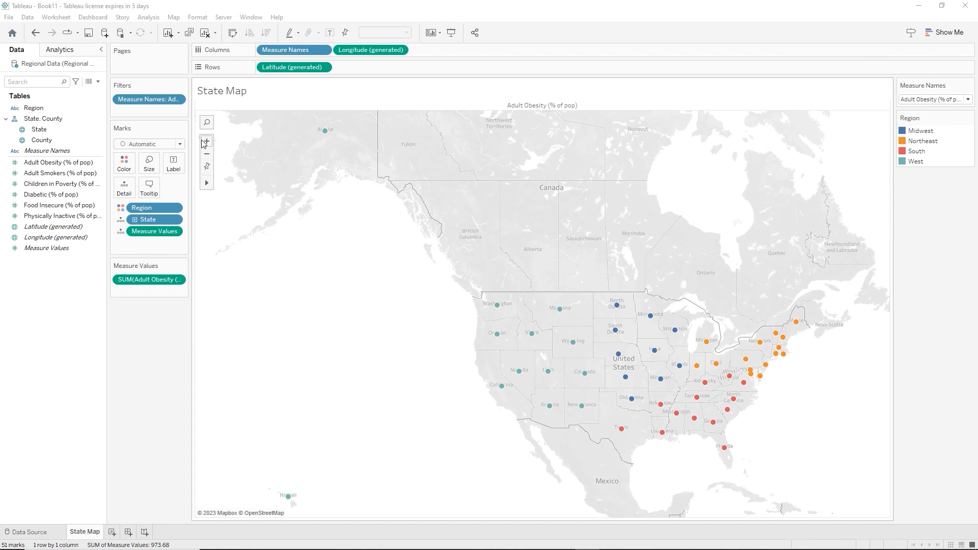
- Reposition and enlarge the map so the contiguous United States fills the view
mouse_move(206, 183)
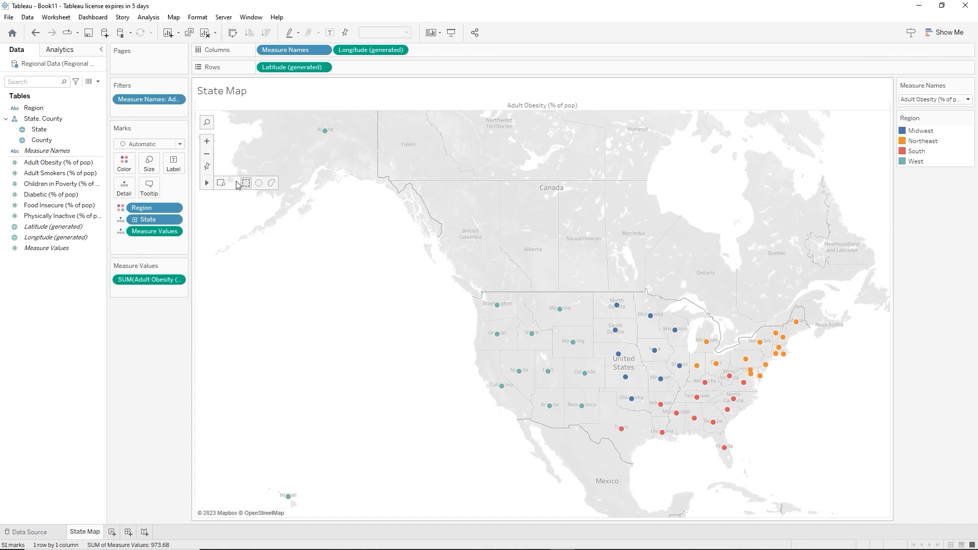
left_click_drag(432, 317, 305, 260)
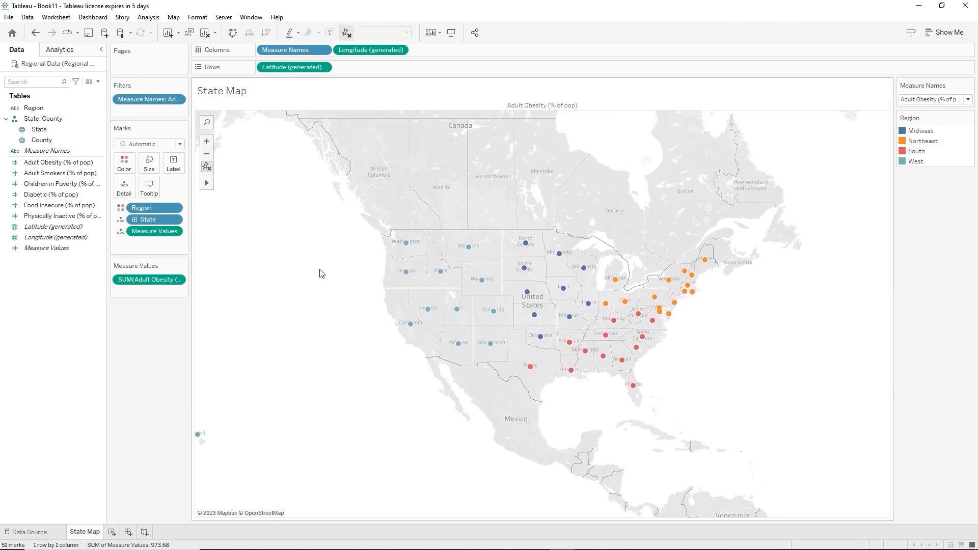
scroll(429, 290, "up", 2)
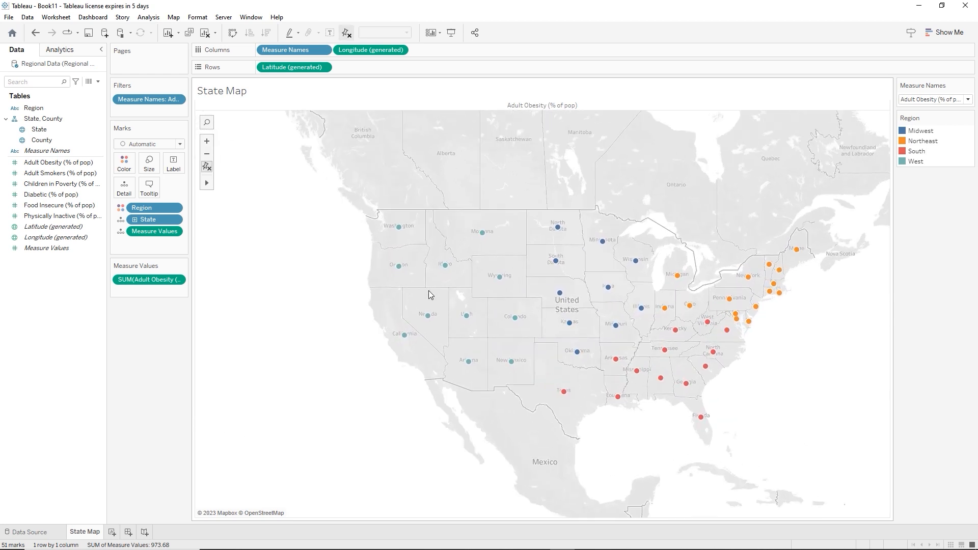
scroll(429, 290, "up", 1)
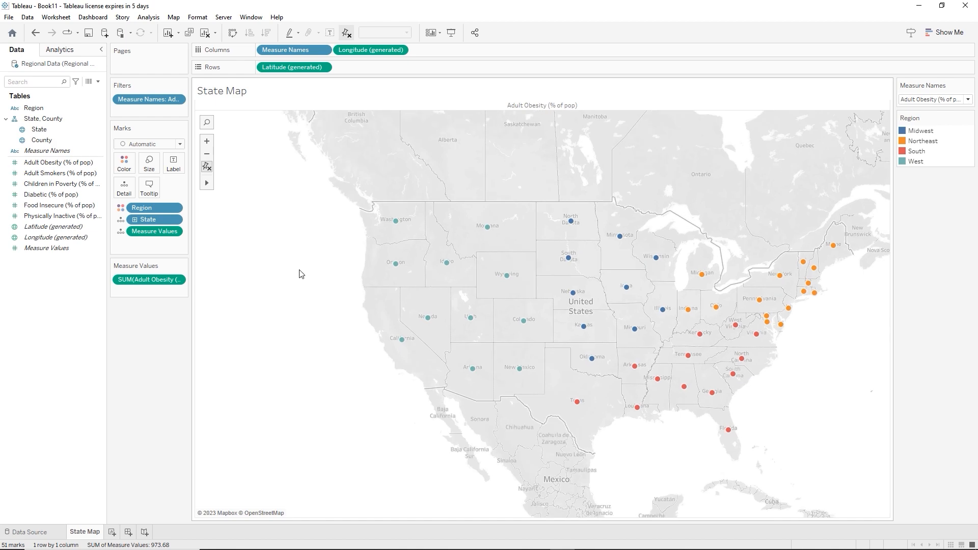
- Enlarge the state marks on the map slightly
left_click(156, 170)
left_click(178, 189)
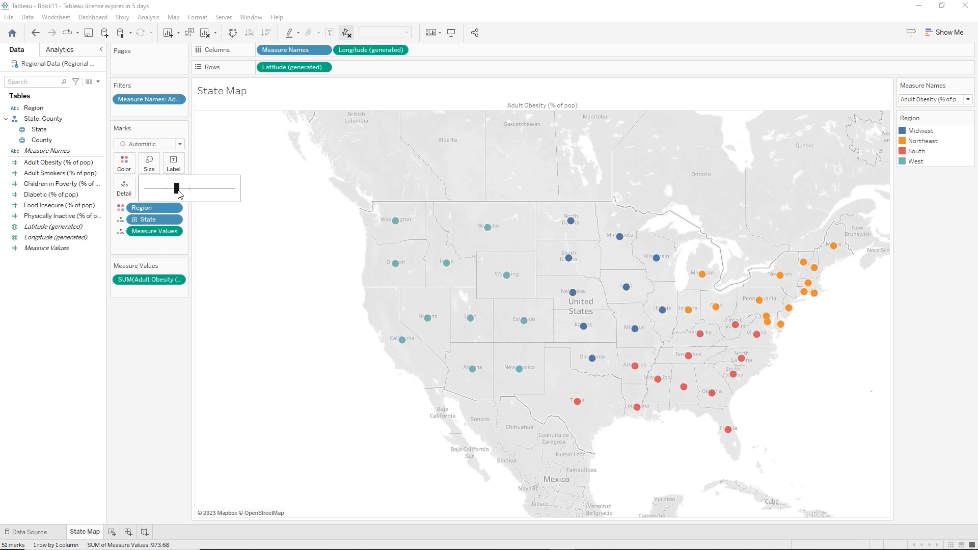
left_click_drag(179, 193, 180, 194)
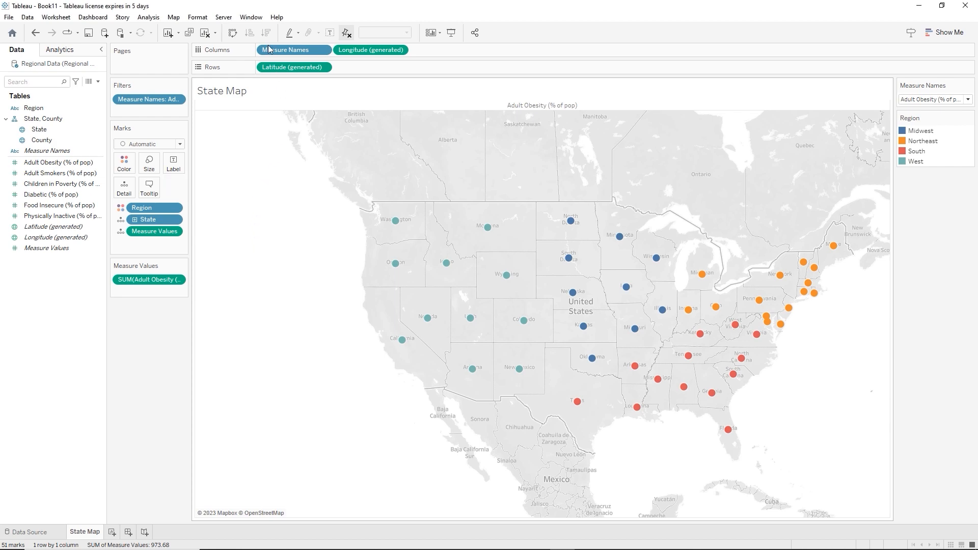
- Set the background map style to Normal and show the coastline, county borders, county names and water labels layers
left_click(177, 20)
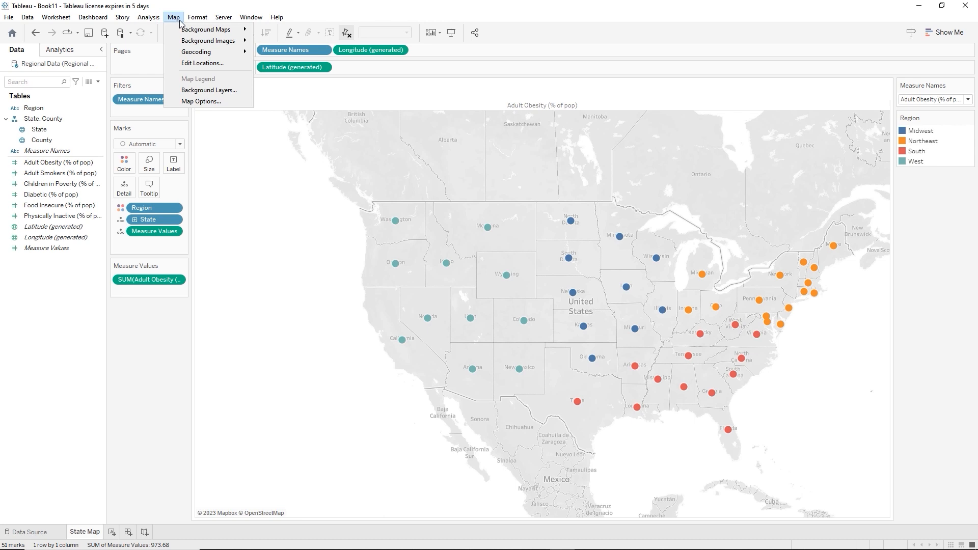
mouse_move(188, 30)
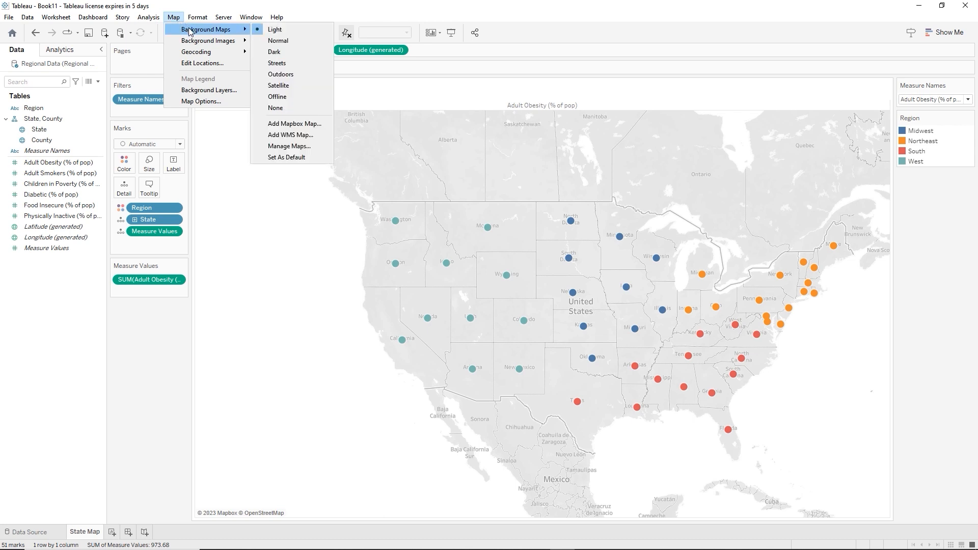
left_click(266, 44)
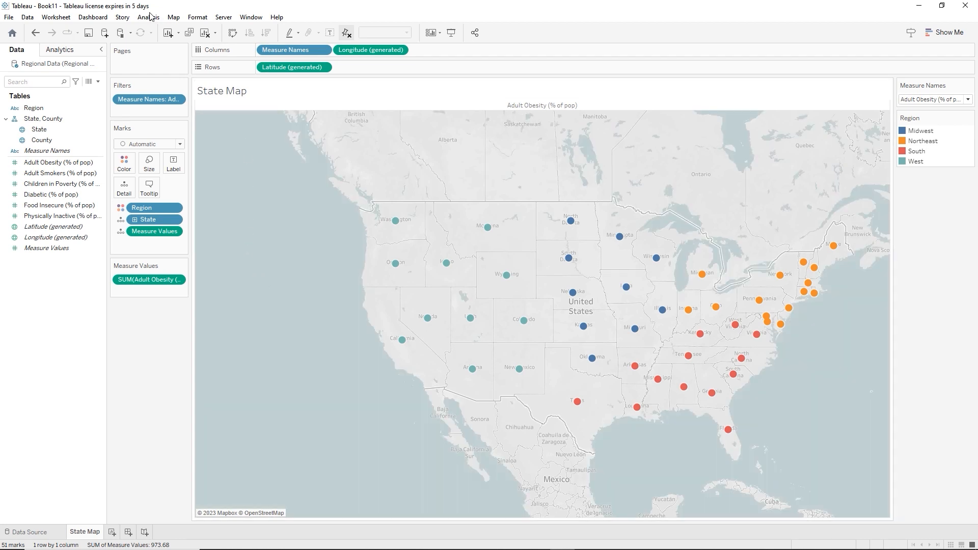
left_click(175, 21)
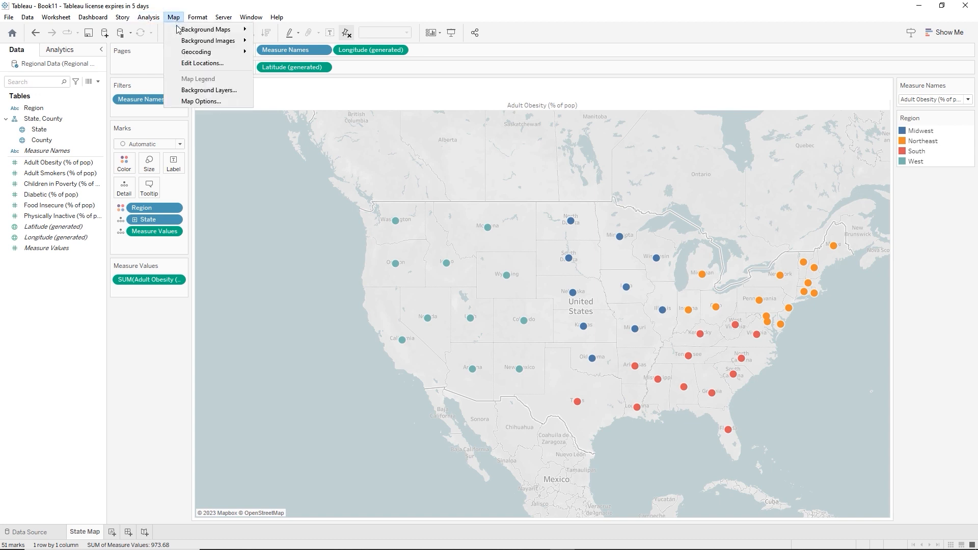
left_click(207, 90)
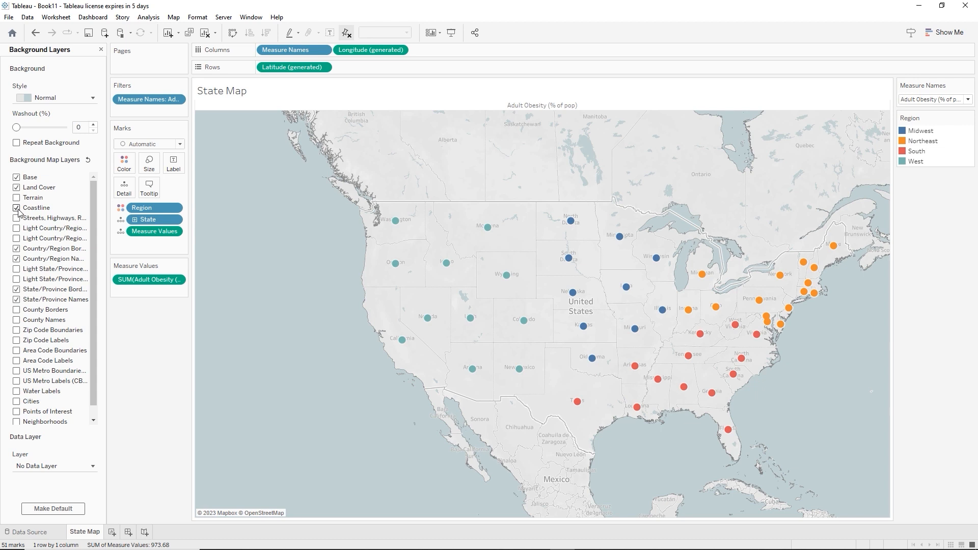
left_click(16, 310)
- Add the Household Income (median) data layer at State detail with the Brown Sequential palette
left_click(93, 466)
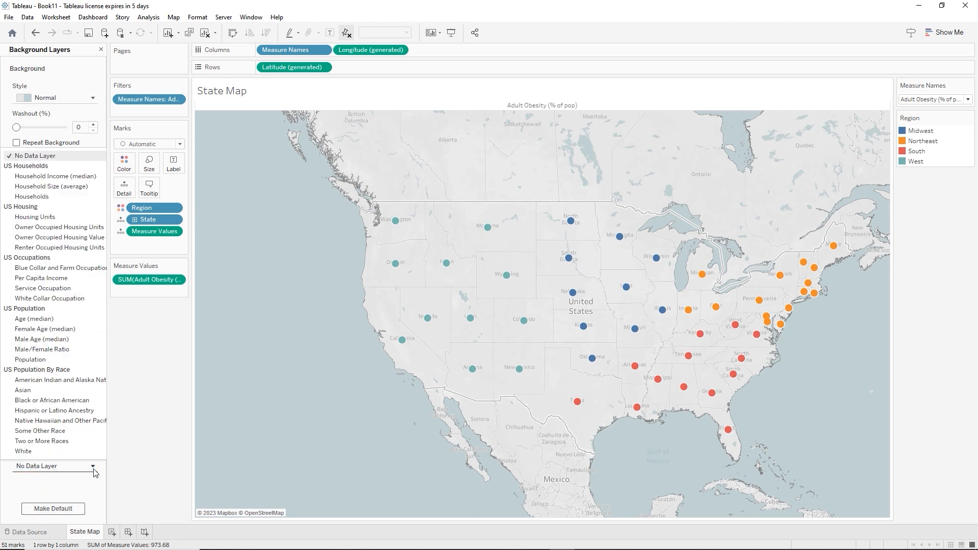
left_click(69, 177)
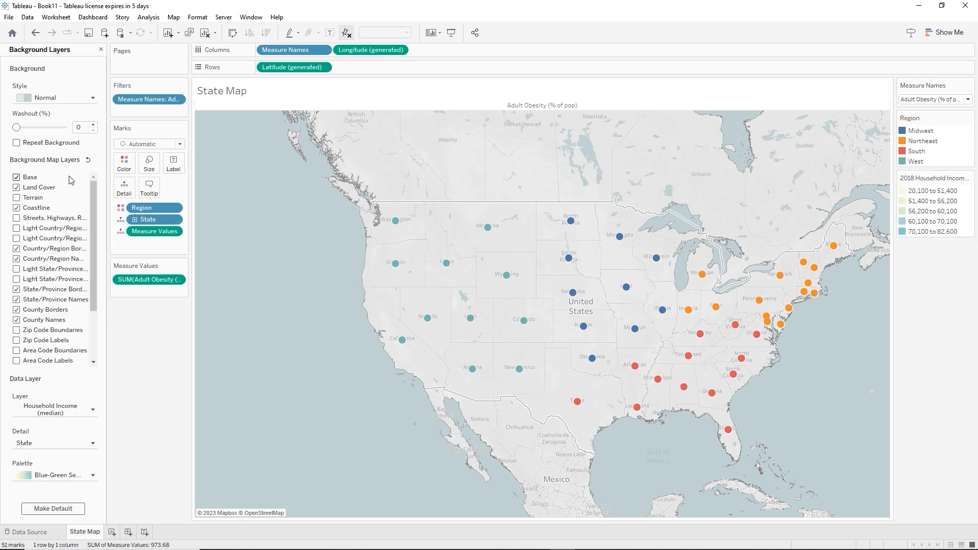
left_click(94, 444)
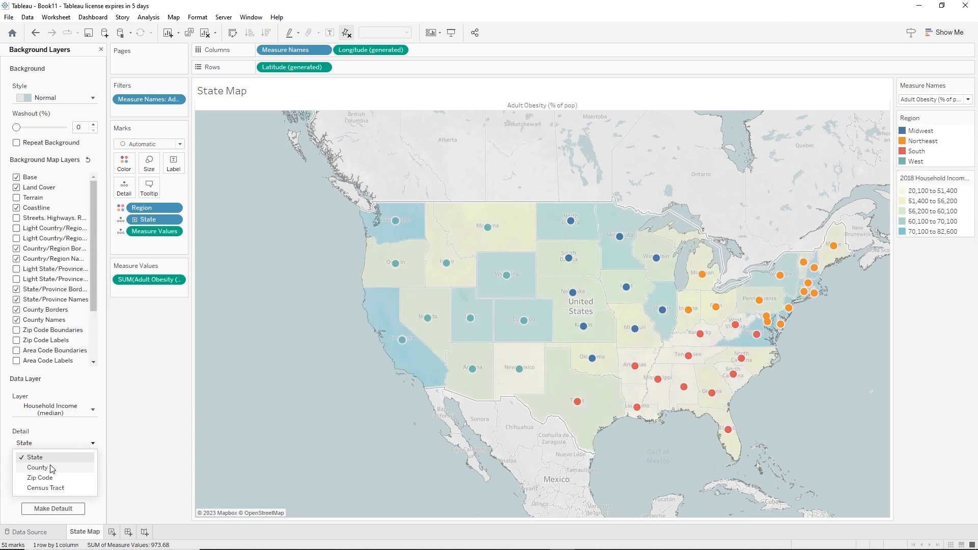
left_click(107, 441)
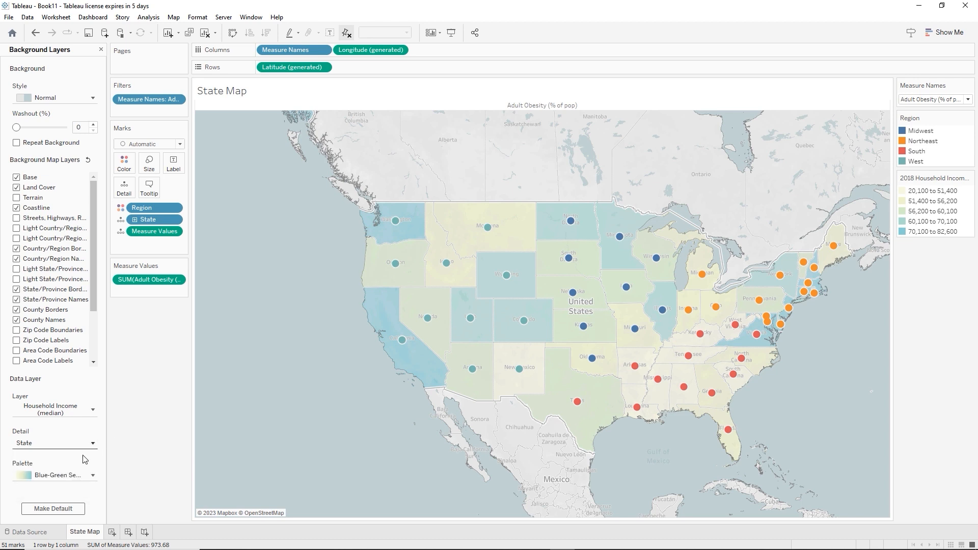
left_click(91, 479)
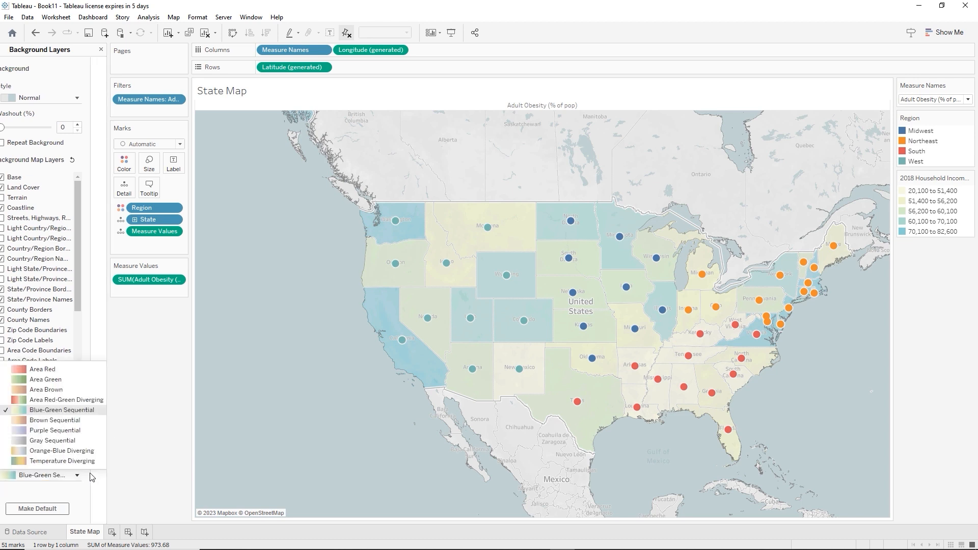
left_click(49, 421)
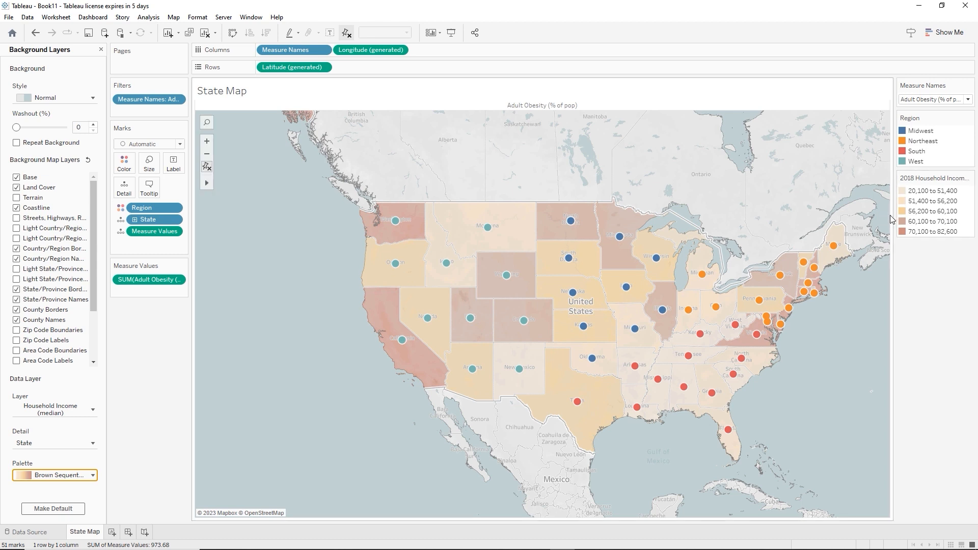
left_click_drag(890, 219, 872, 231)
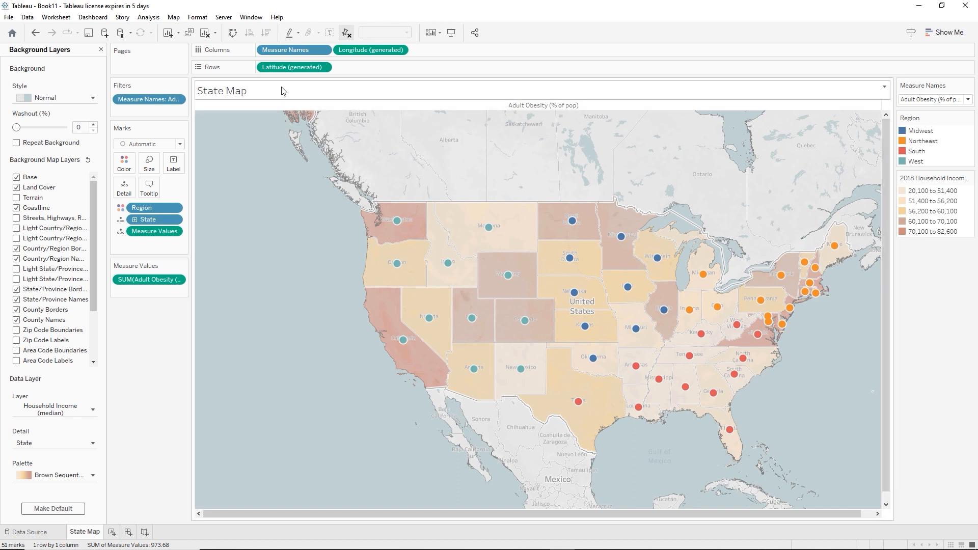
- Extend the sheet title with "tracking" and the Measure Names field, and set the measure filter to Diabetic (% of pop)
double_click(245, 95)
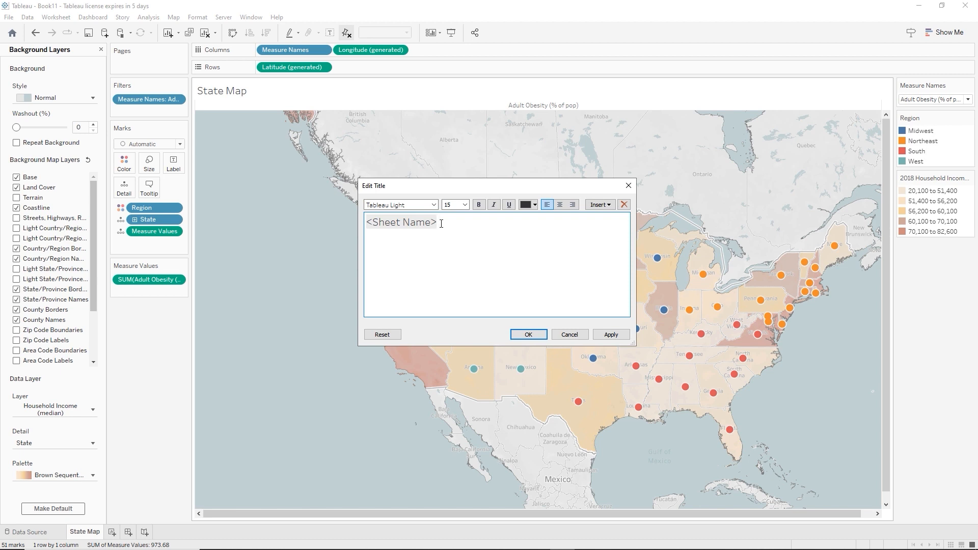
type("tracking")
left_click(605, 206)
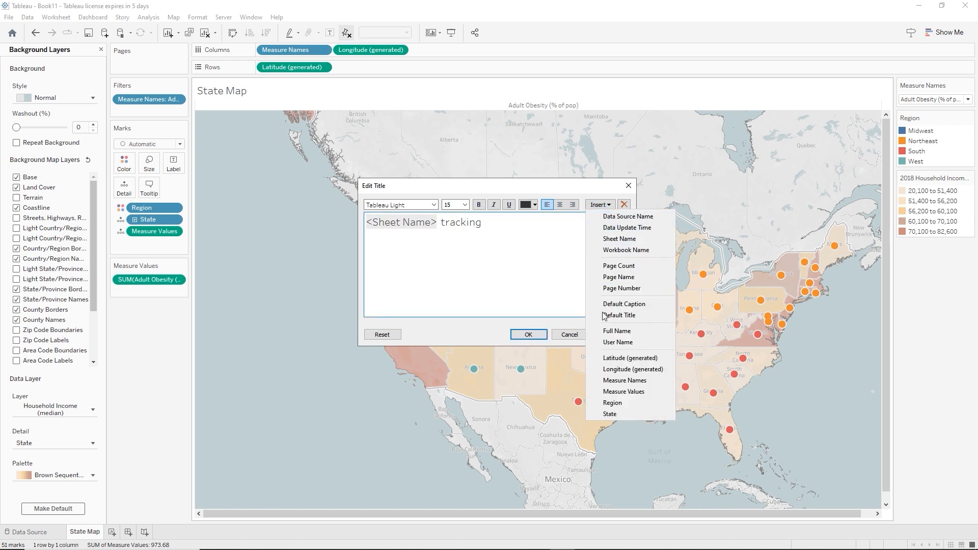
left_click(625, 380)
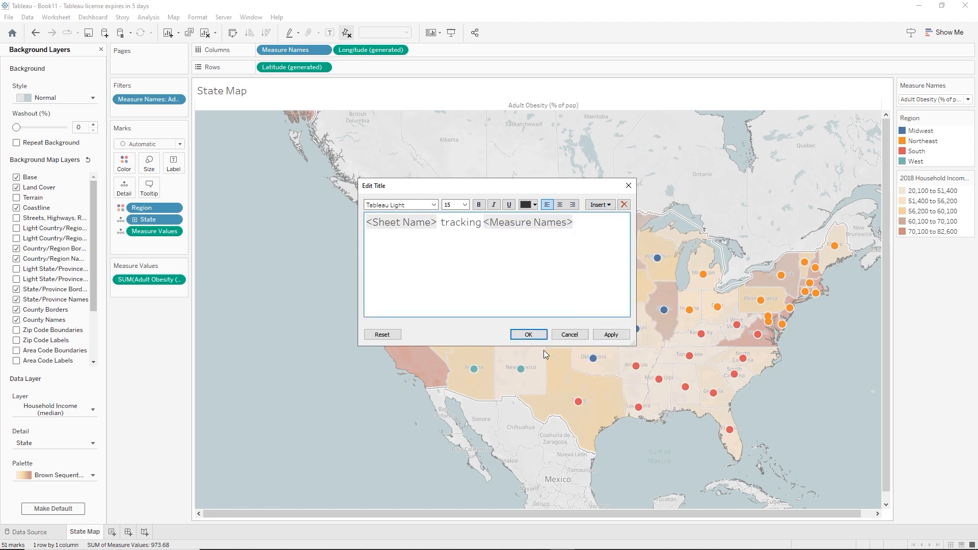
left_click(531, 334)
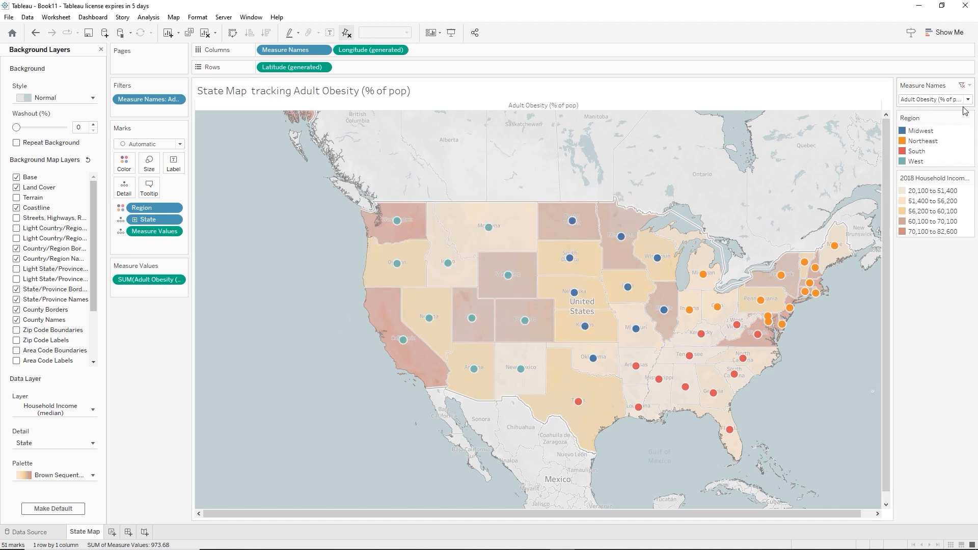
left_click(934, 100)
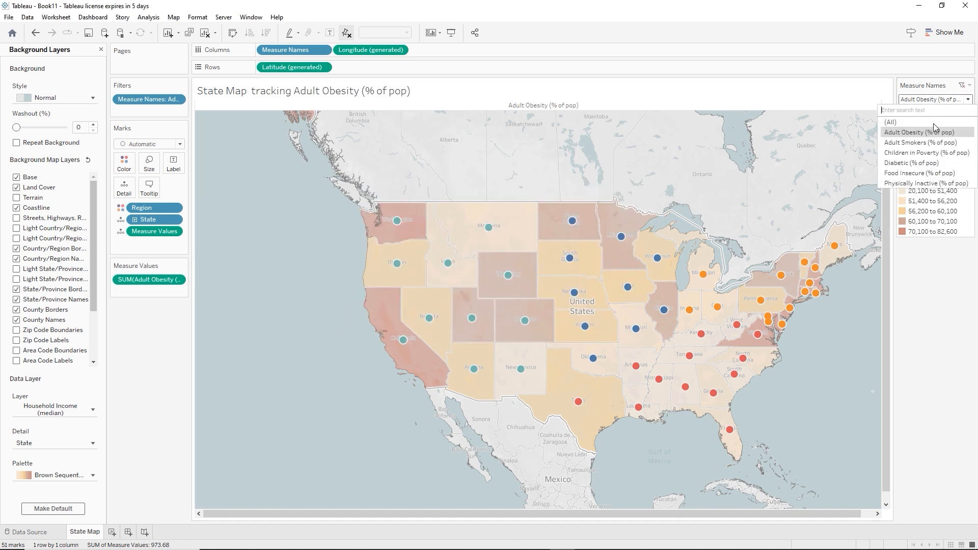
left_click(907, 162)
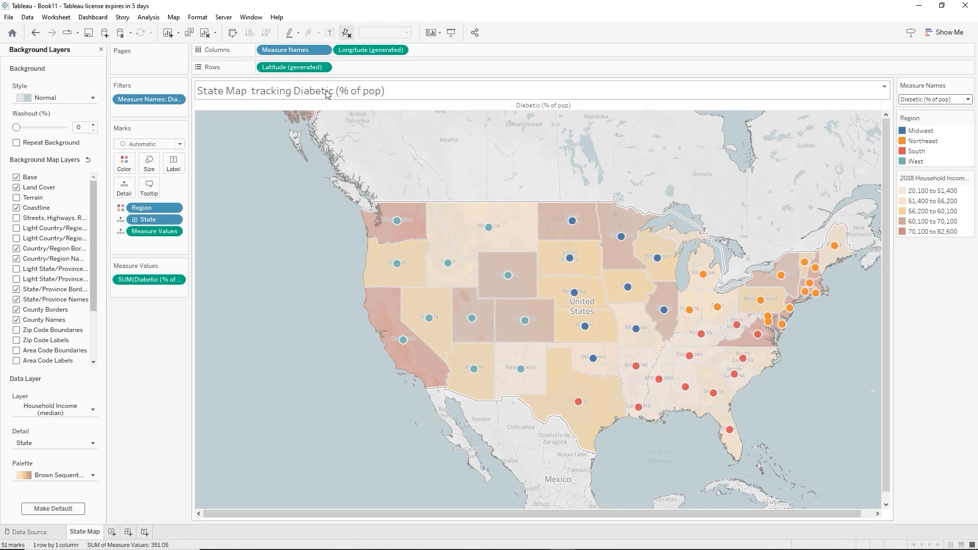
- Format the measure header above the map in bold with font size 11
right_click(541, 109)
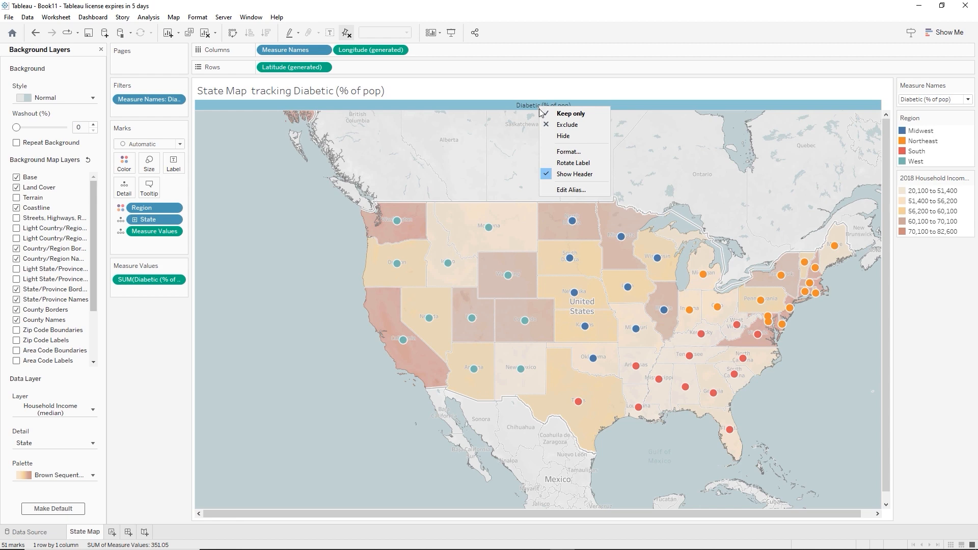
left_click(566, 152)
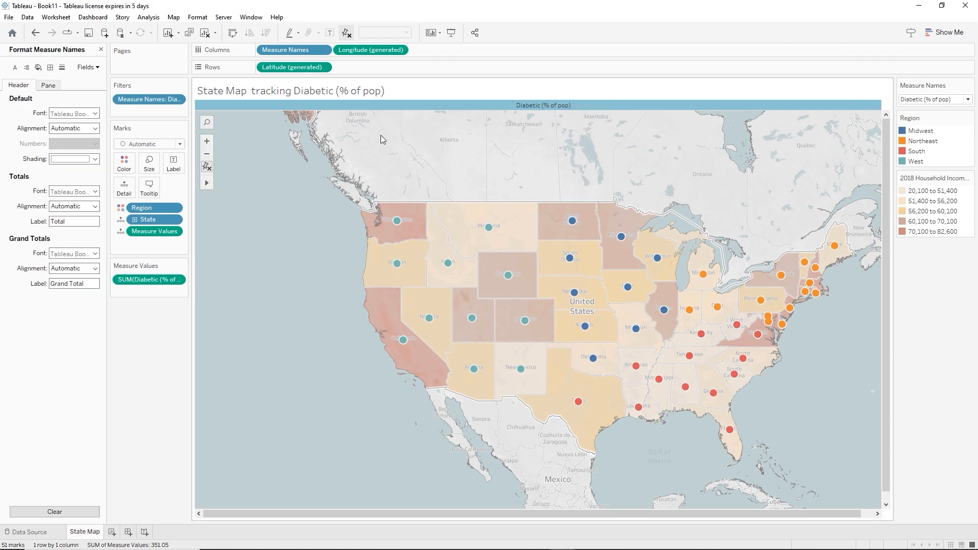
left_click(95, 113)
left_click(74, 142)
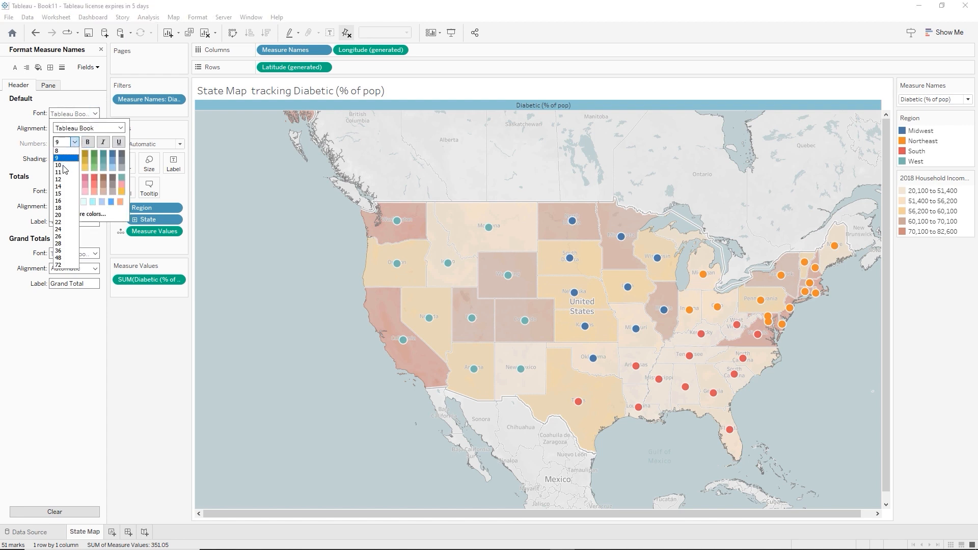
left_click(68, 173)
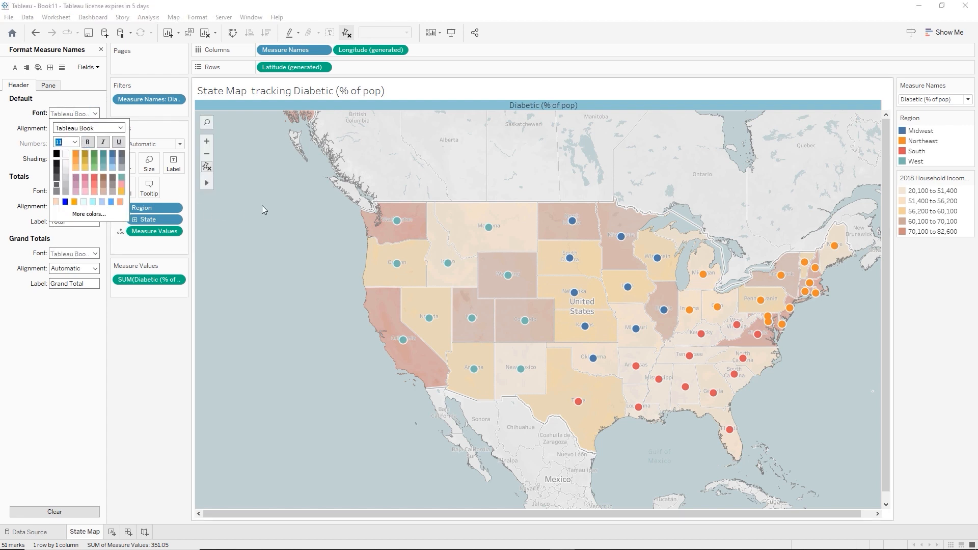
left_click(88, 142)
left_click(395, 92)
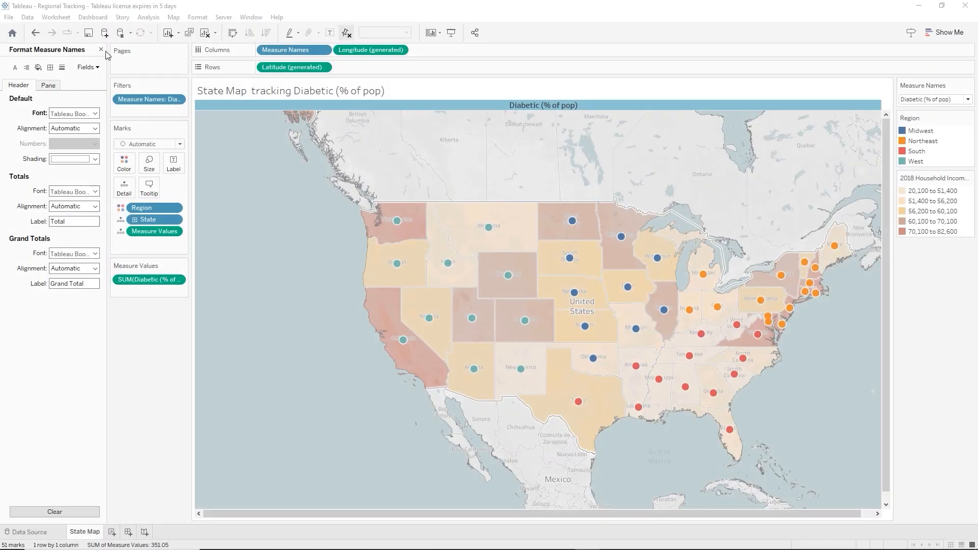
left_click(102, 50)
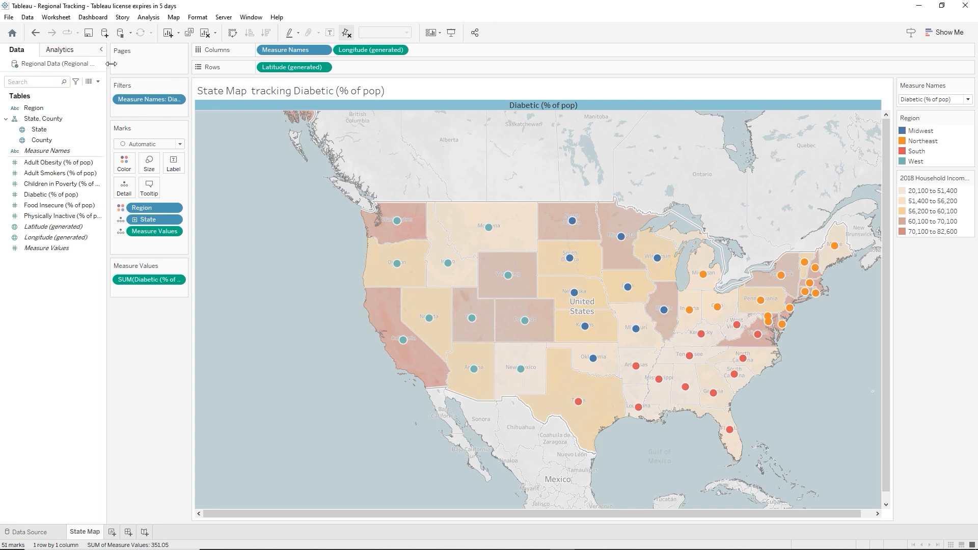
- Create a new worksheet named State / County Map
left_click(112, 532)
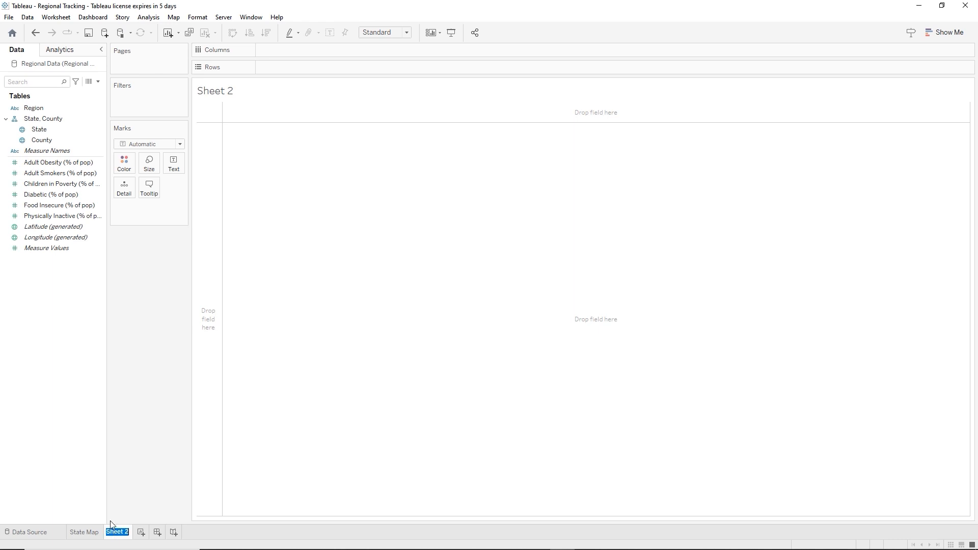
type("State / County Map")
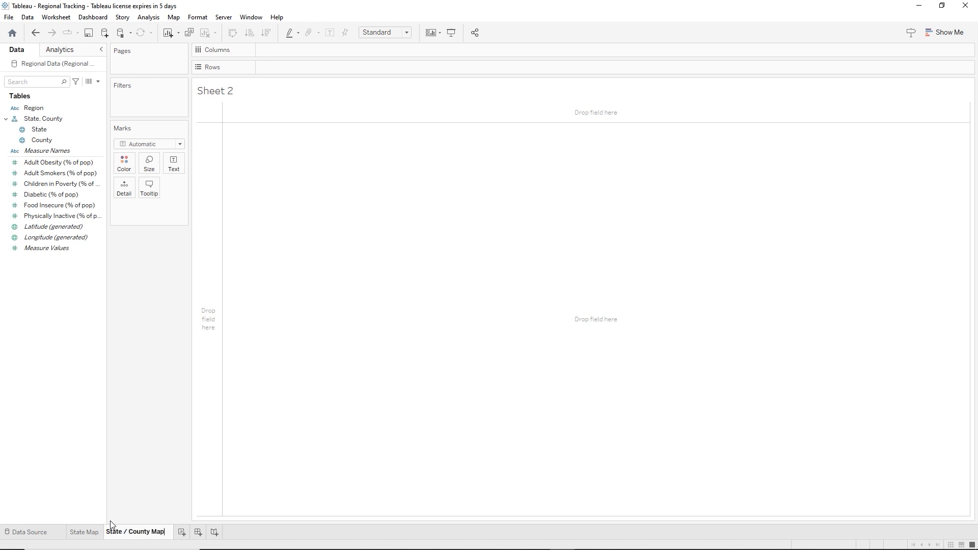
key("Return")
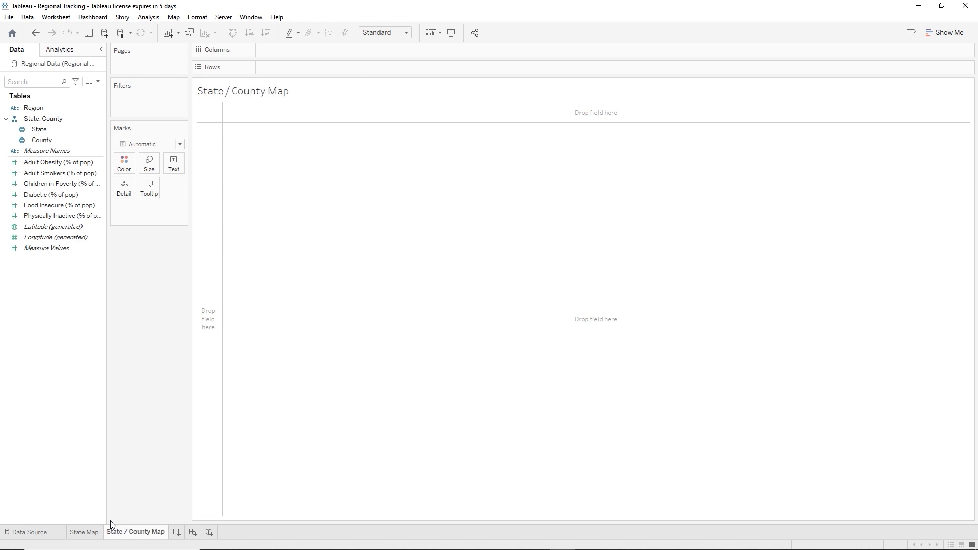
- Add a State filter that uses all values and display it as a single-value dropdown
left_click(82, 129)
left_click_drag(65, 128, 142, 96)
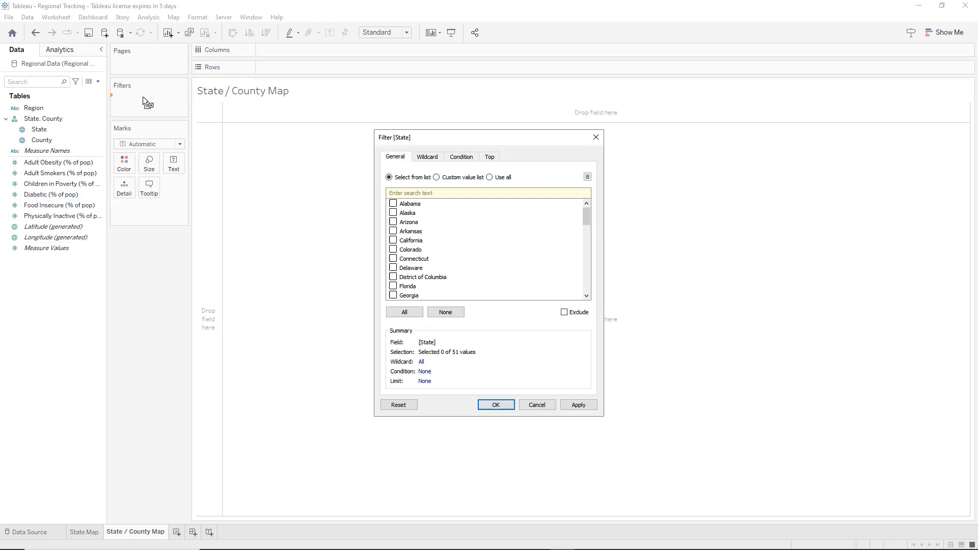
left_click(490, 178)
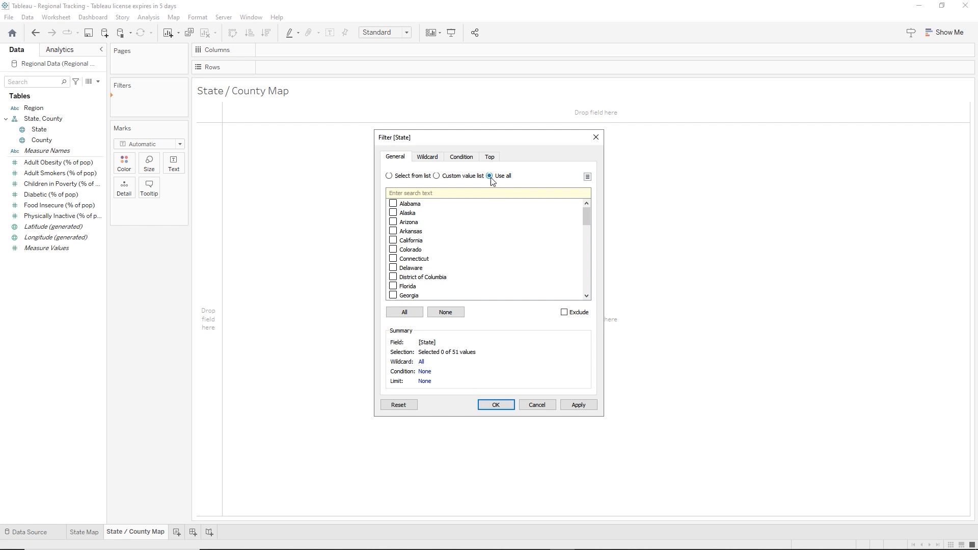
left_click(495, 405)
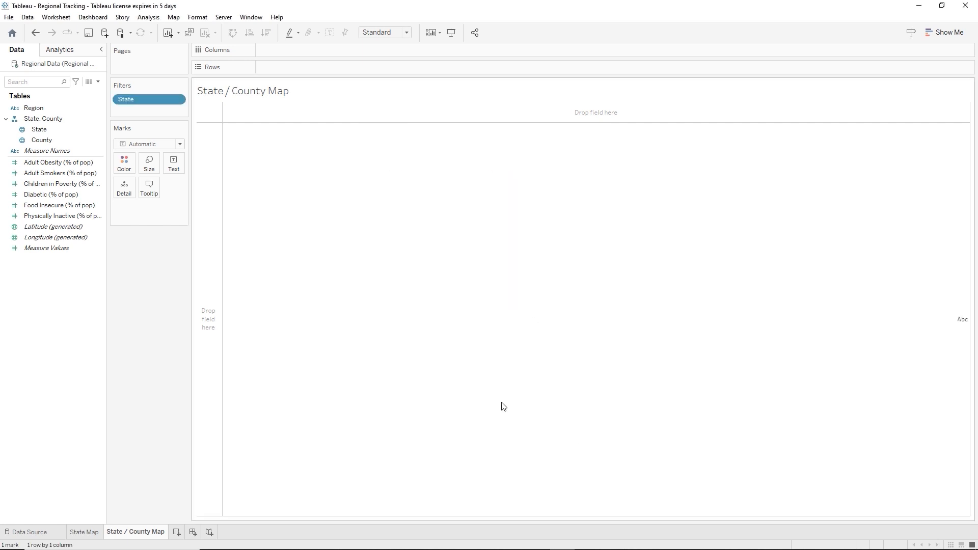
right_click(161, 103)
left_click(190, 121)
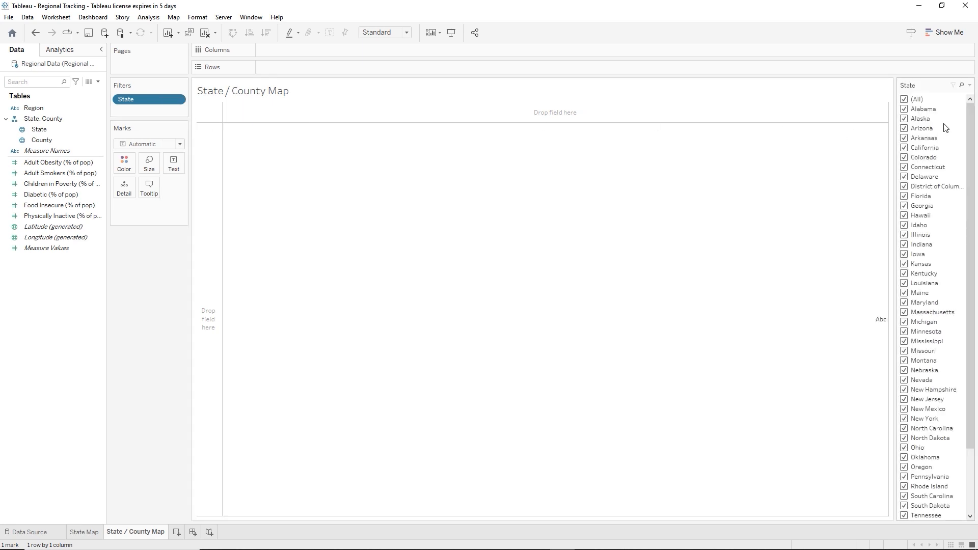
left_click(969, 85)
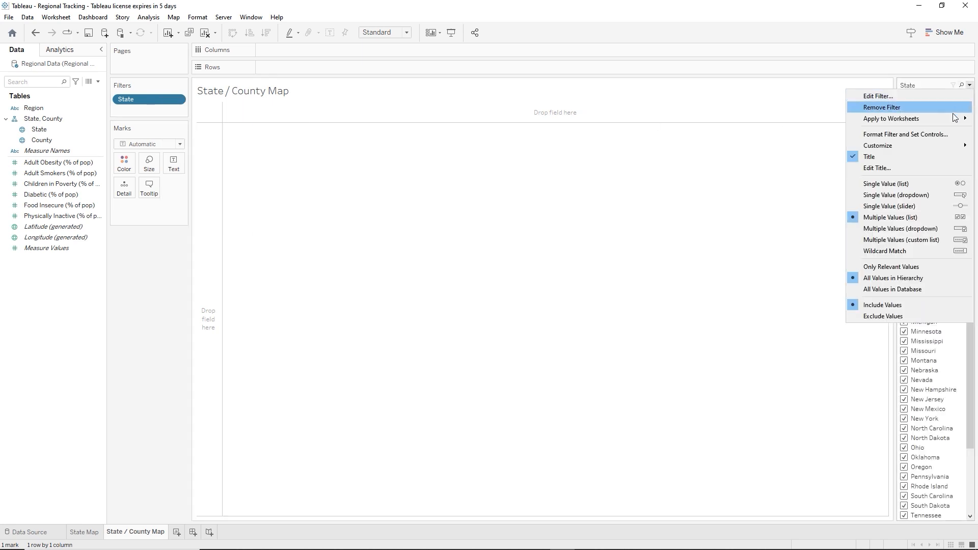
left_click(923, 194)
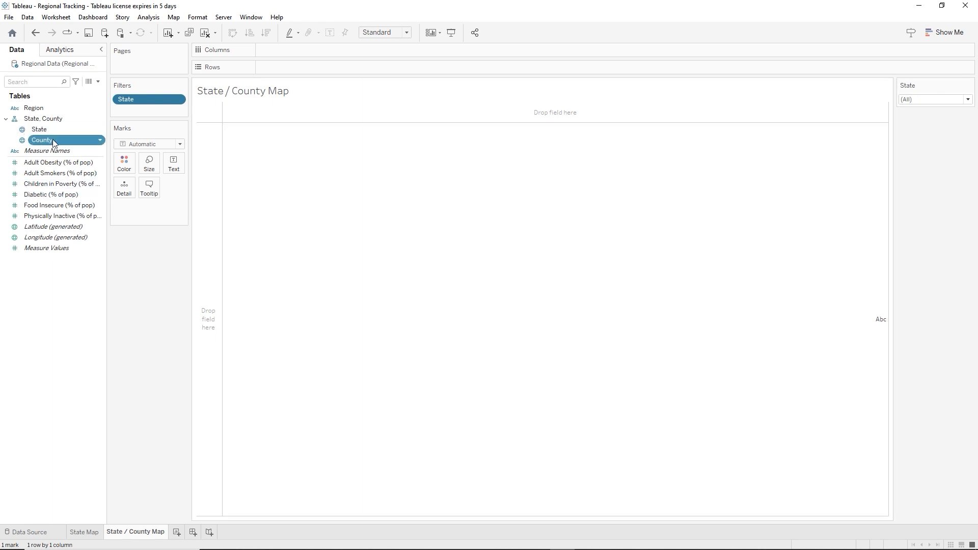
- Add a County filter, display it as a multiple-values dropdown, and place it below the State filter
left_click_drag(40, 145, 131, 113)
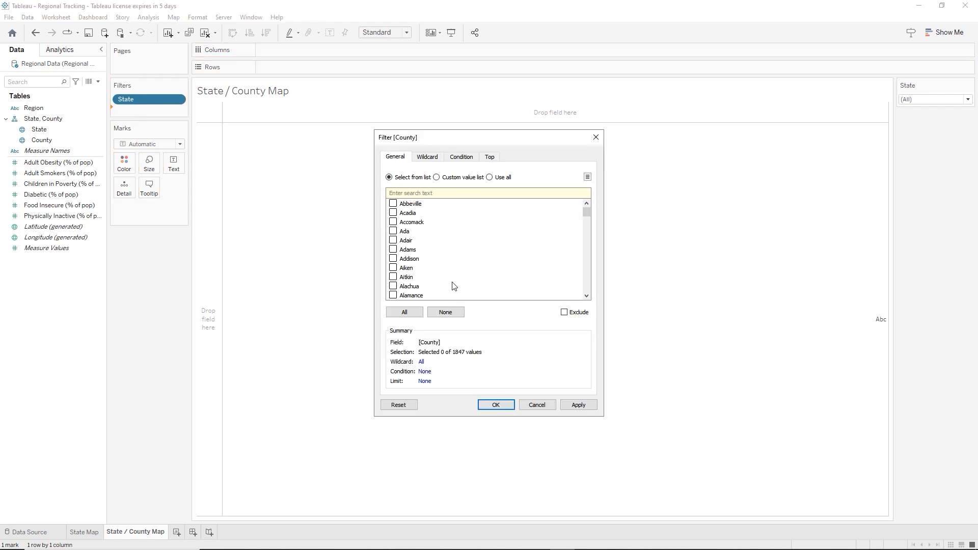
left_click(496, 405)
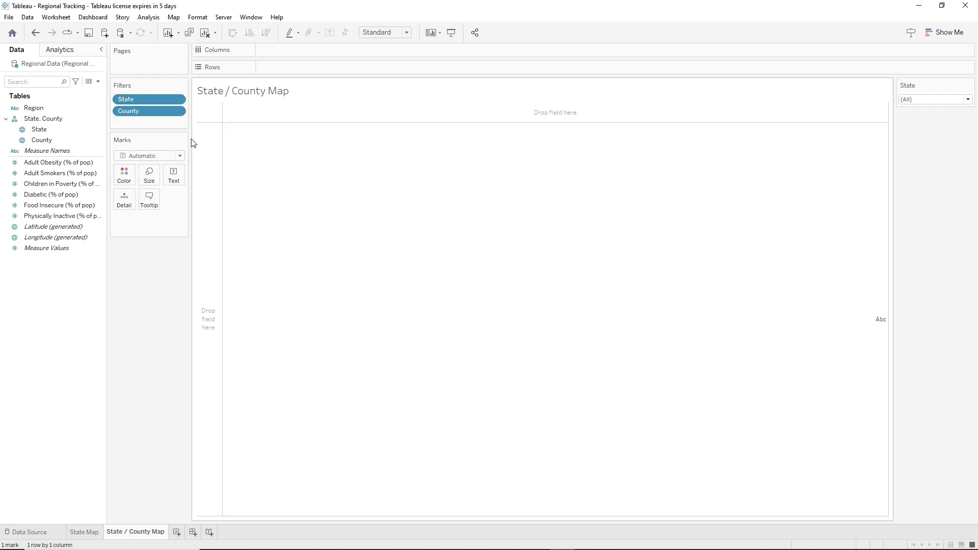
right_click(160, 112)
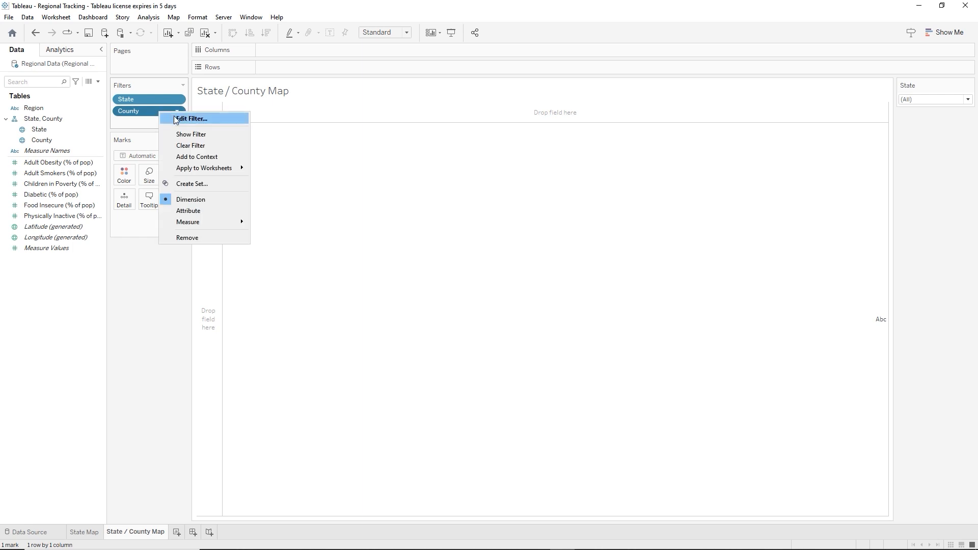
left_click(184, 135)
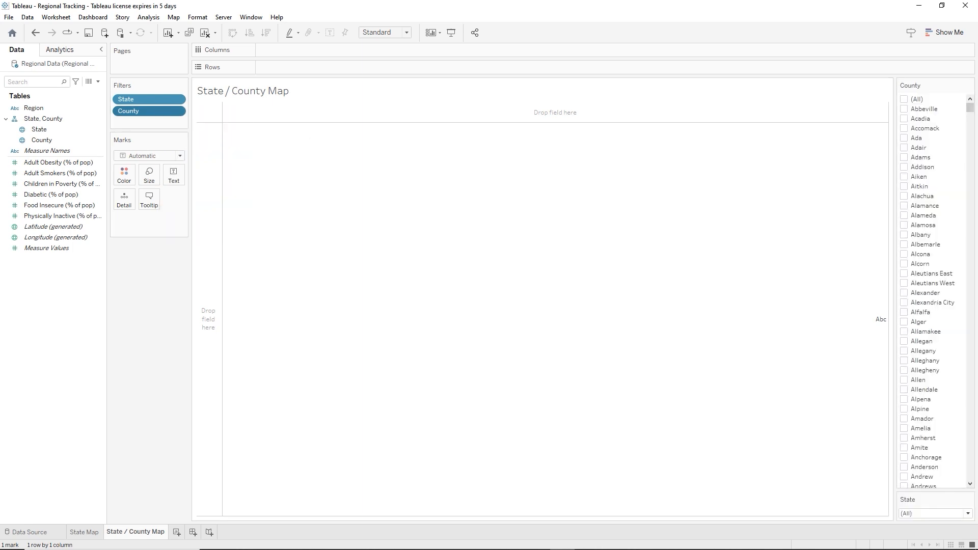
left_click(969, 85)
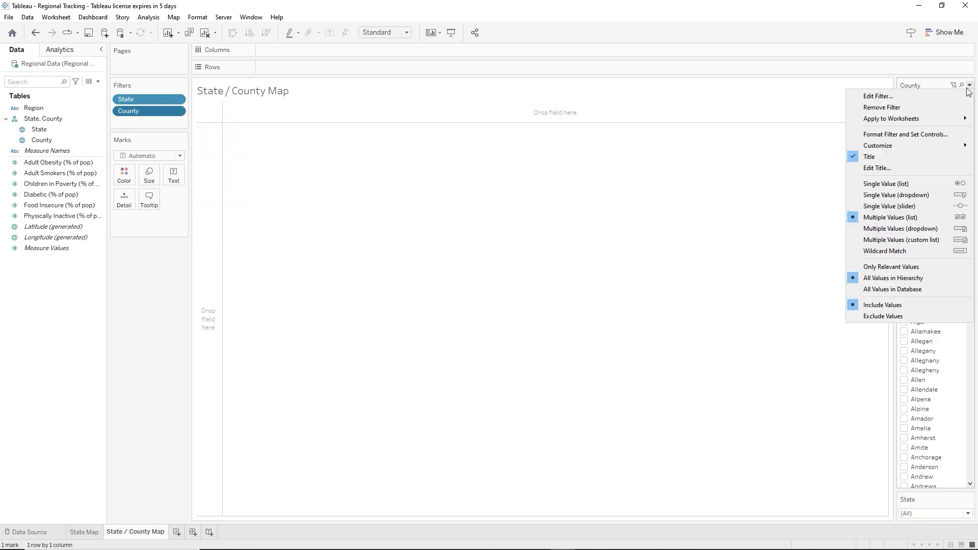
left_click(897, 232)
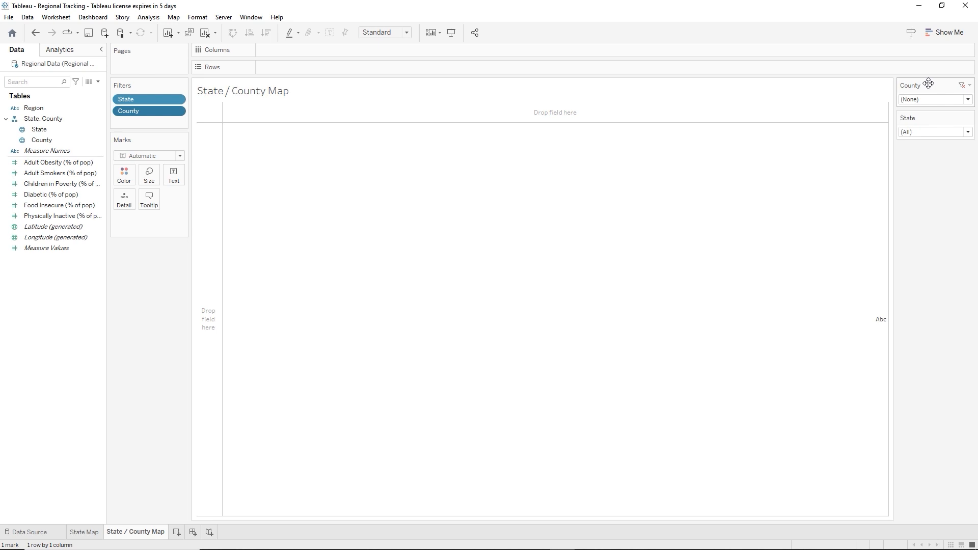
left_click_drag(929, 109, 929, 149)
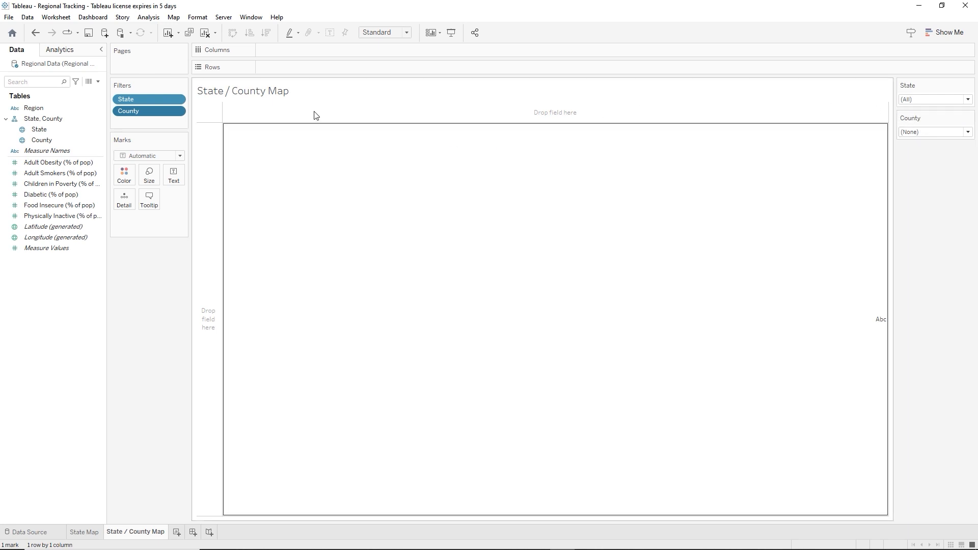
- Add a Measure Names filter with all measures included, display it as a single-value dropdown, and place it below the County filter
left_click(46, 152)
left_click_drag(47, 151, 143, 125)
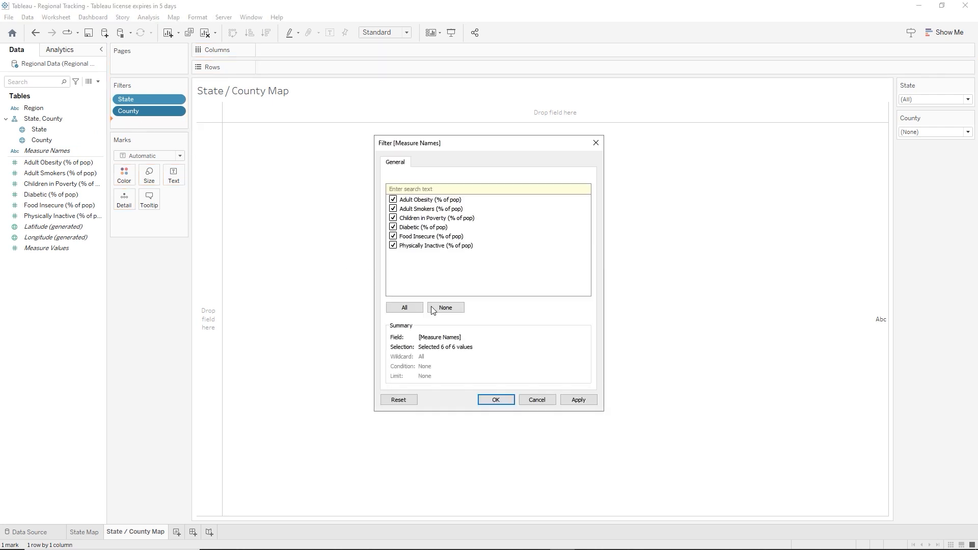
left_click(496, 400)
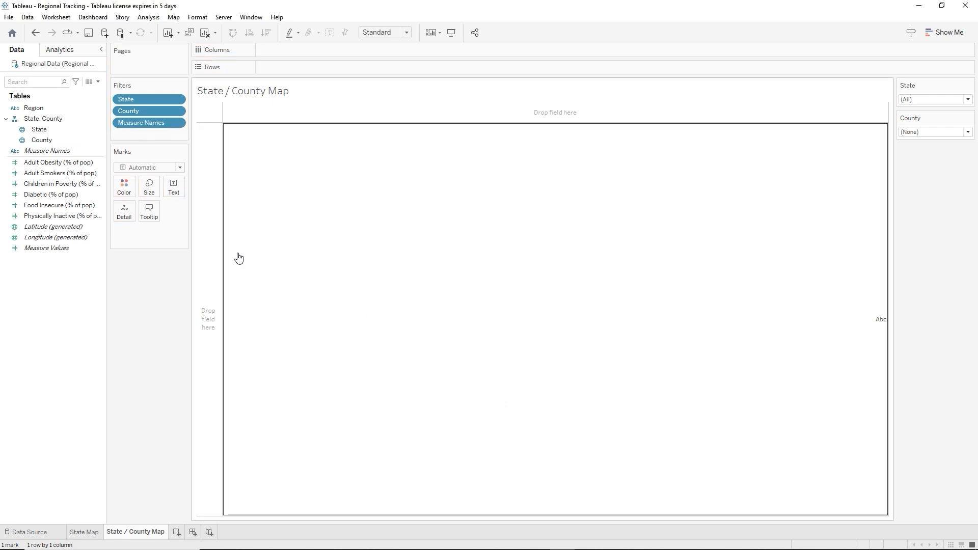
right_click(138, 126)
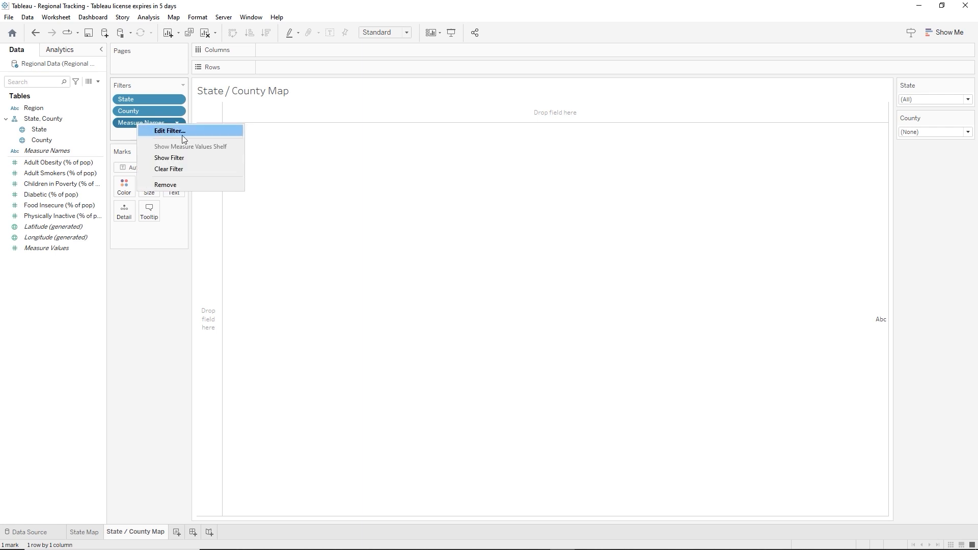
left_click(182, 162)
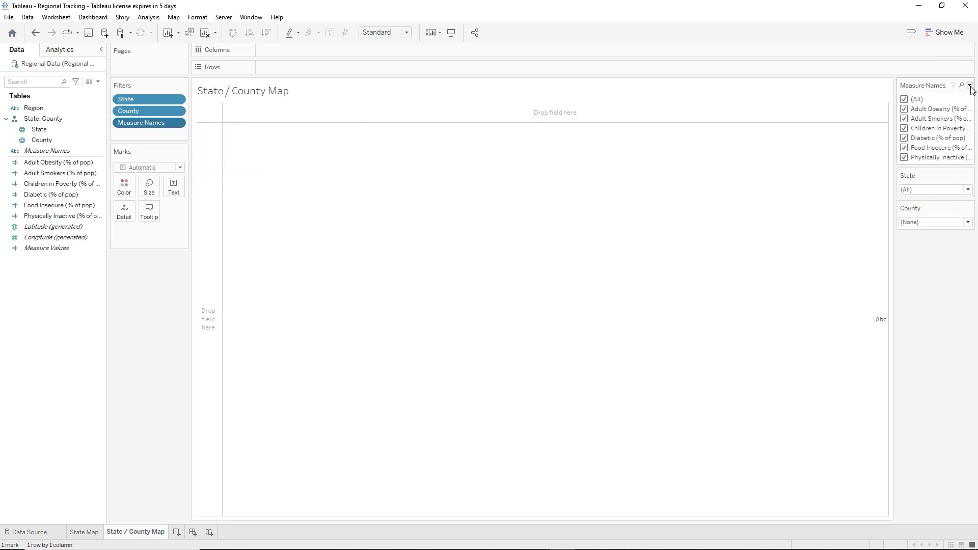
left_click(969, 87)
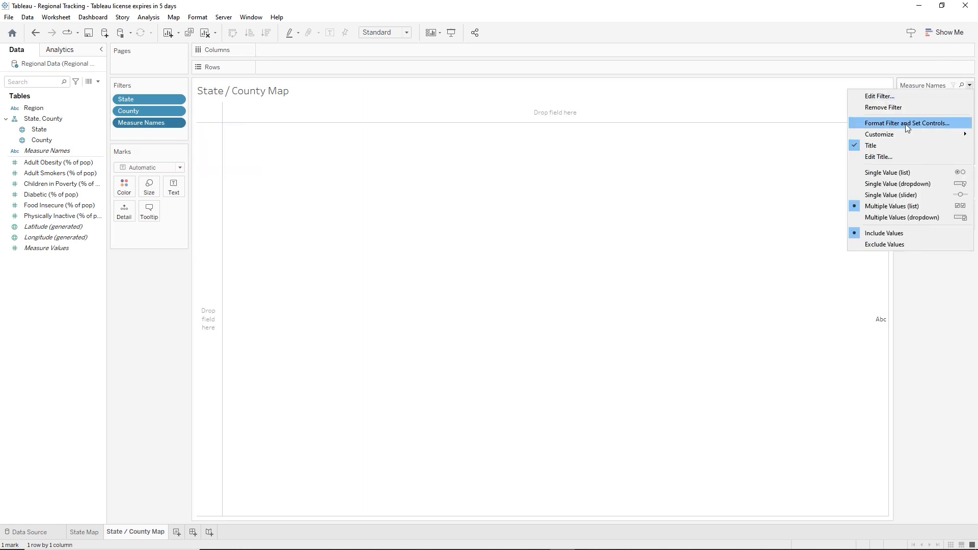
left_click(891, 185)
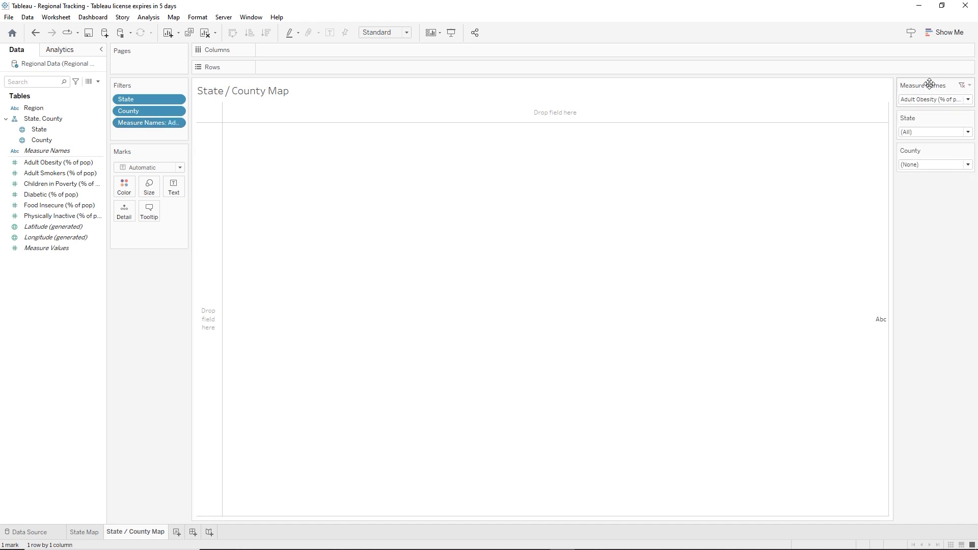
left_click_drag(927, 162, 927, 175)
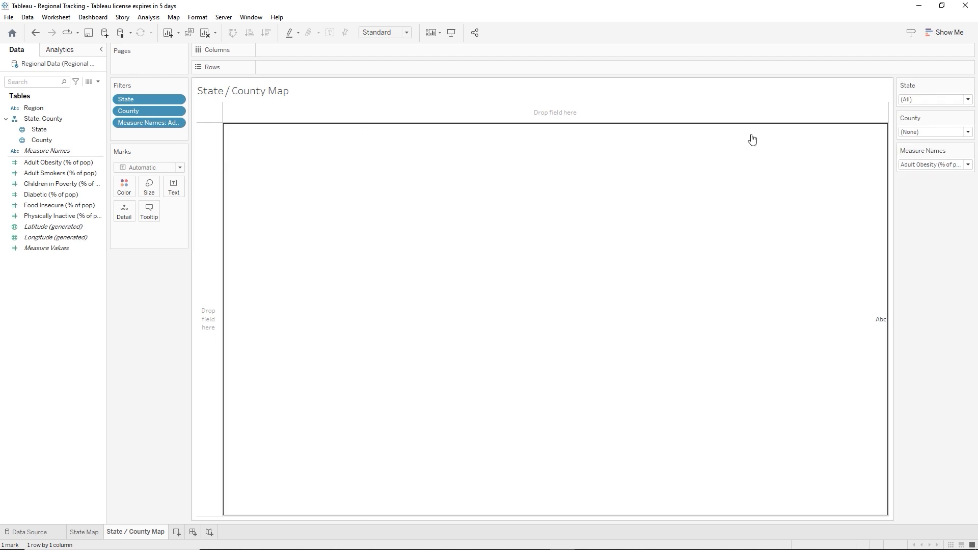
- Build a map in the empty worksheet view from the State field
left_click(37, 131)
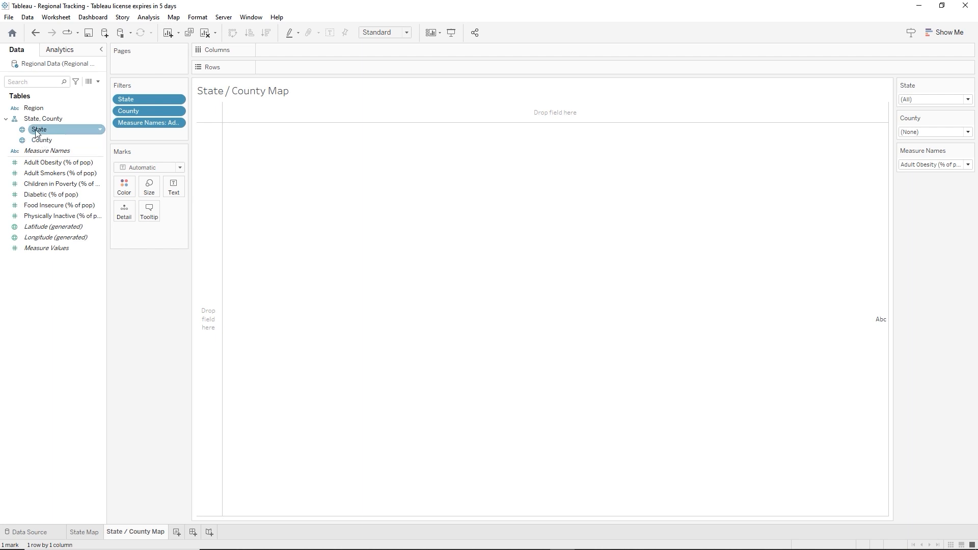
left_click_drag(37, 132, 518, 240)
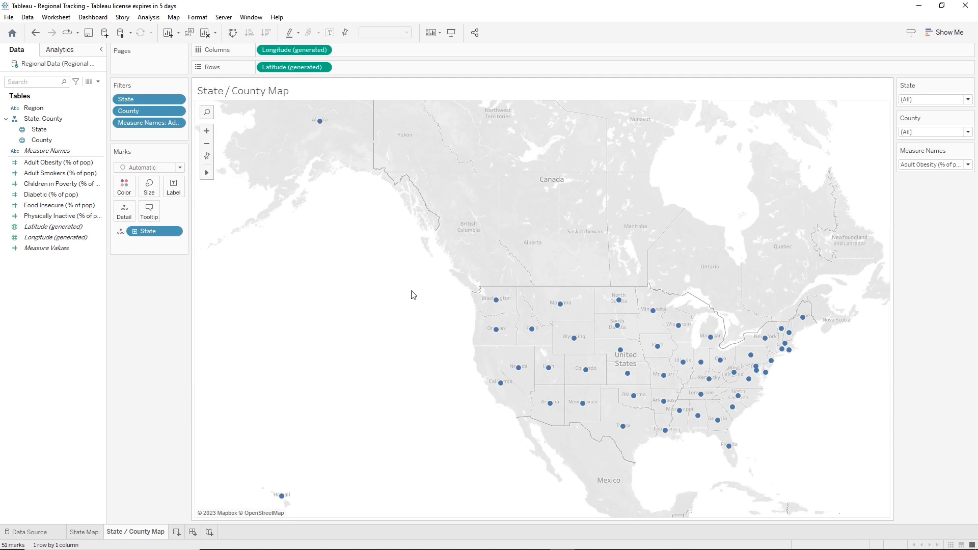
left_click_drag(412, 295, 275, 194)
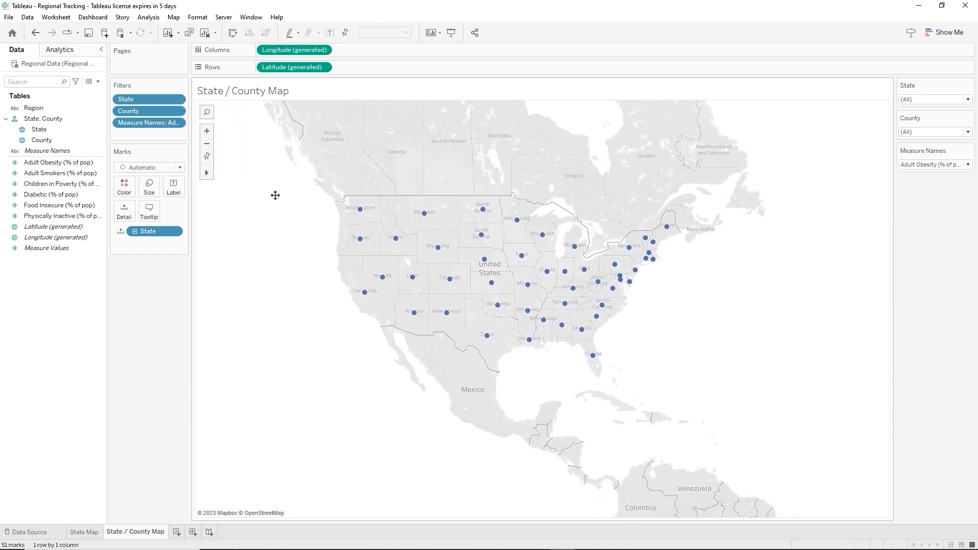
scroll(536, 292, "up", 2)
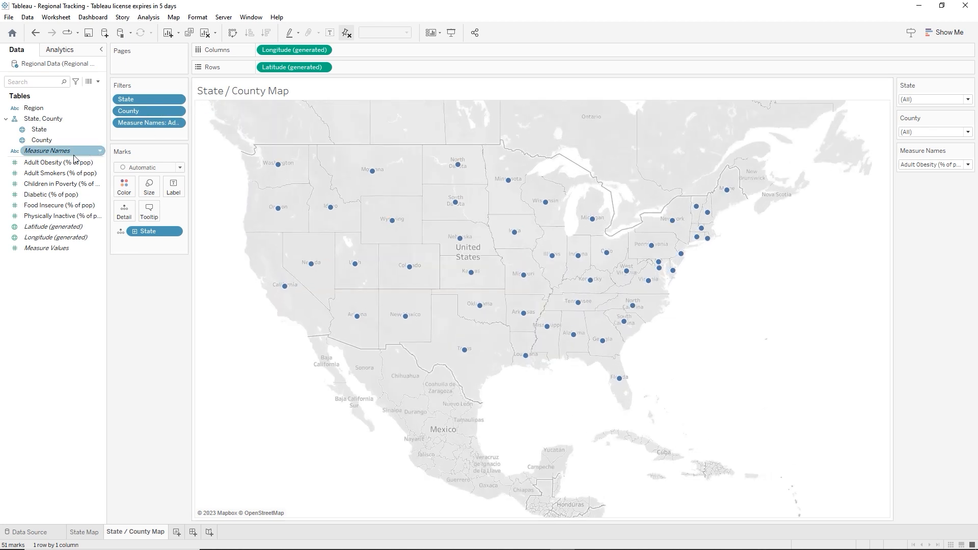
- Add Measure Names to the columns ahead of Longitude, and add Measure Values and County to the marks as detail
left_click_drag(74, 158, 271, 53)
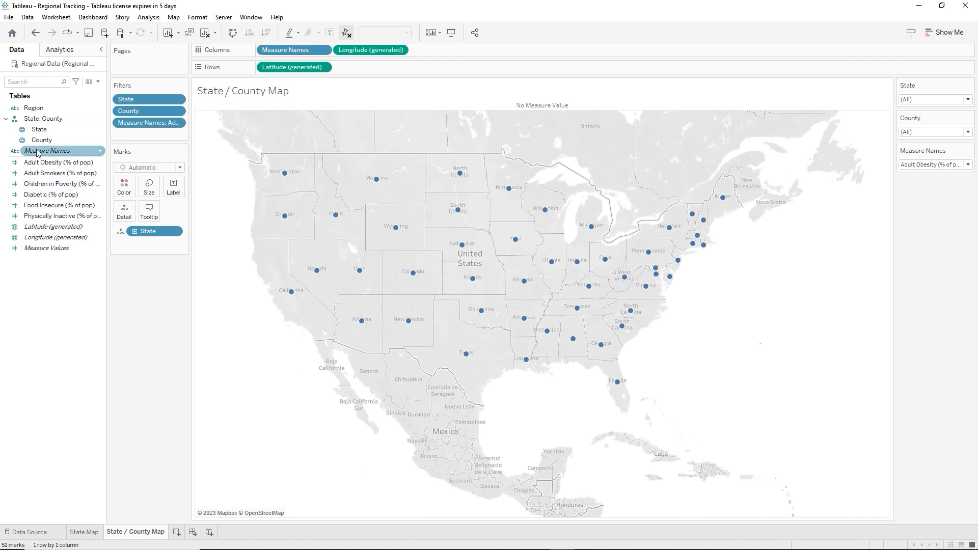
left_click(35, 251)
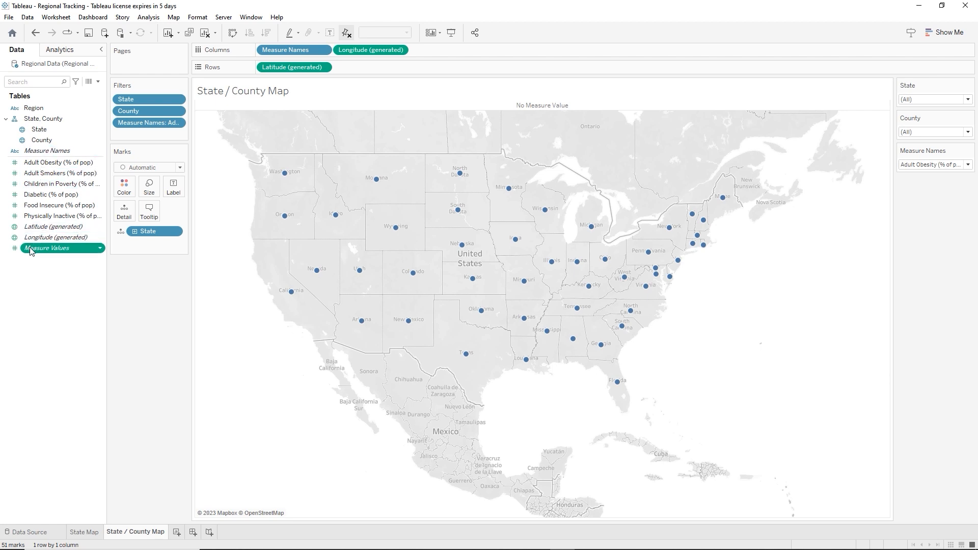
left_click_drag(33, 249, 120, 214)
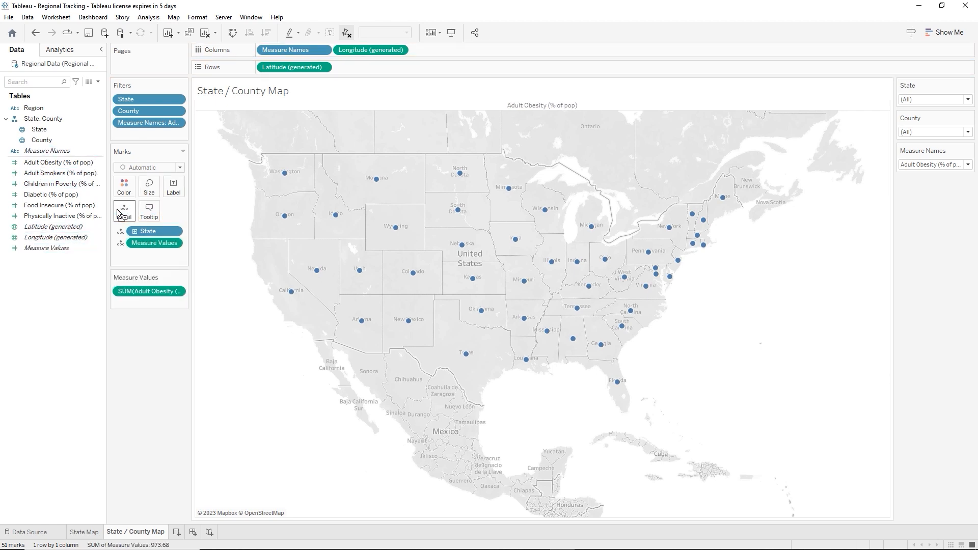
left_click_drag(41, 140, 124, 211)
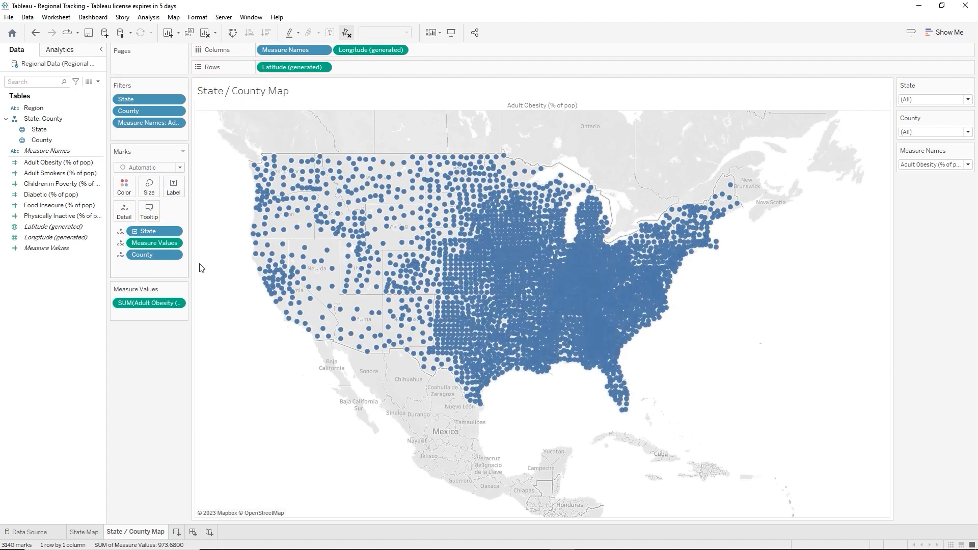
- Set the State filter to California
mouse_move(261, 265)
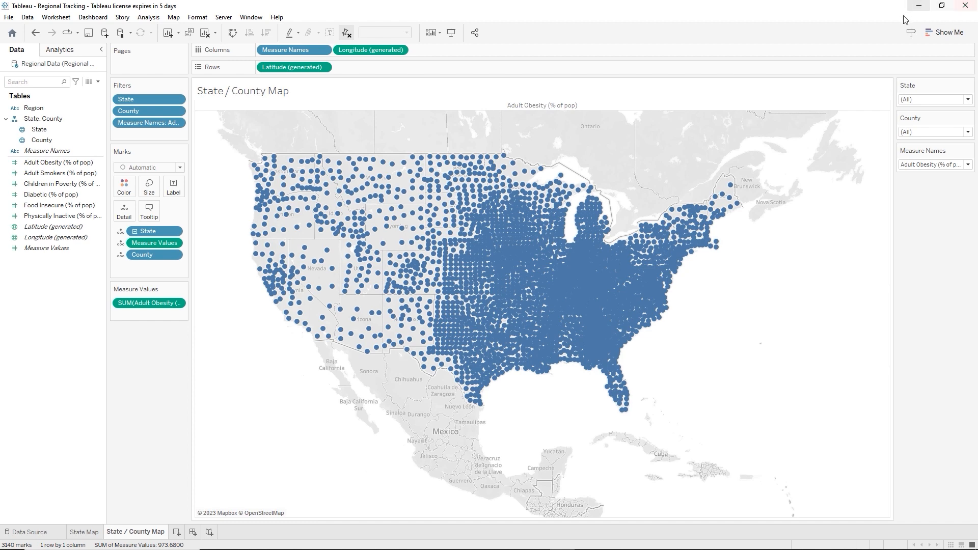
left_click(967, 99)
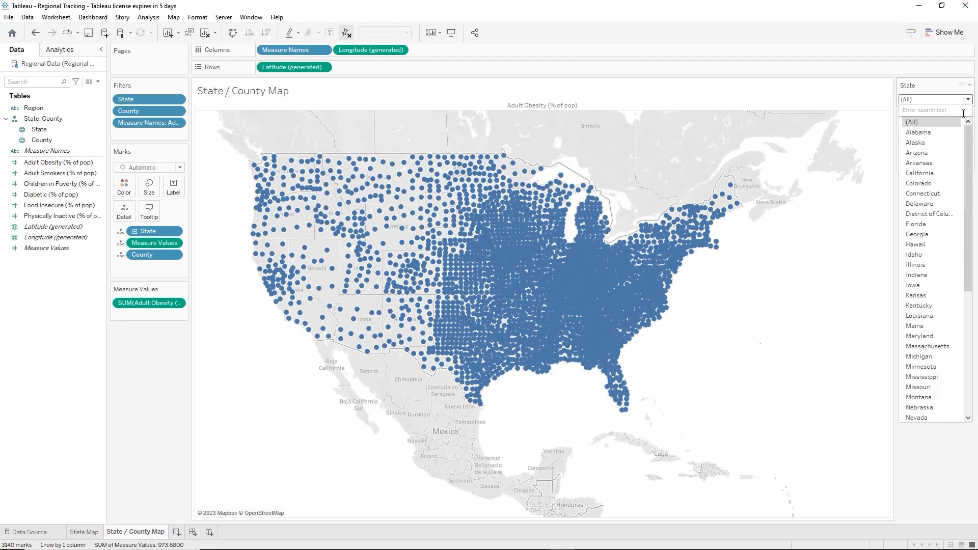
left_click(930, 174)
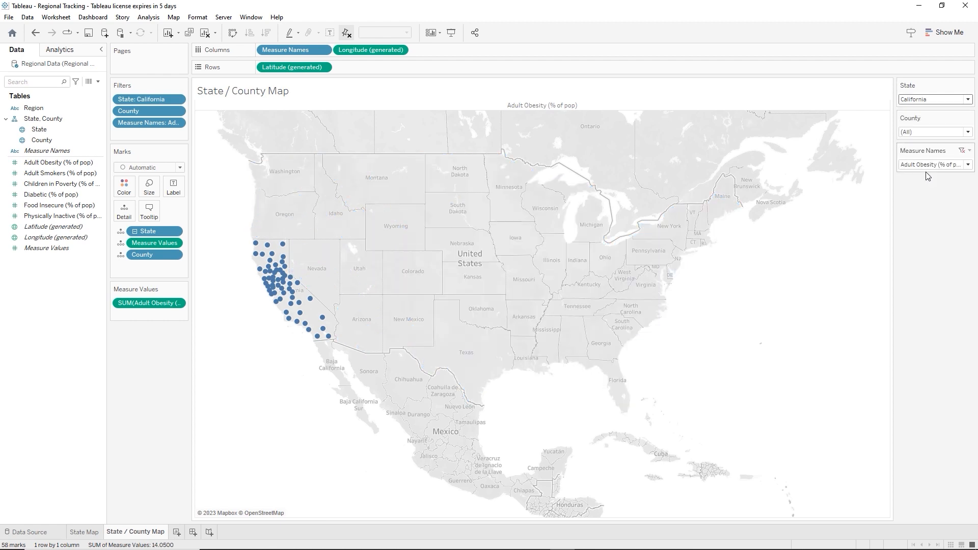
- Try out the County filter with only San Francisco and Alameda selected, and restore all counties
left_click(967, 132)
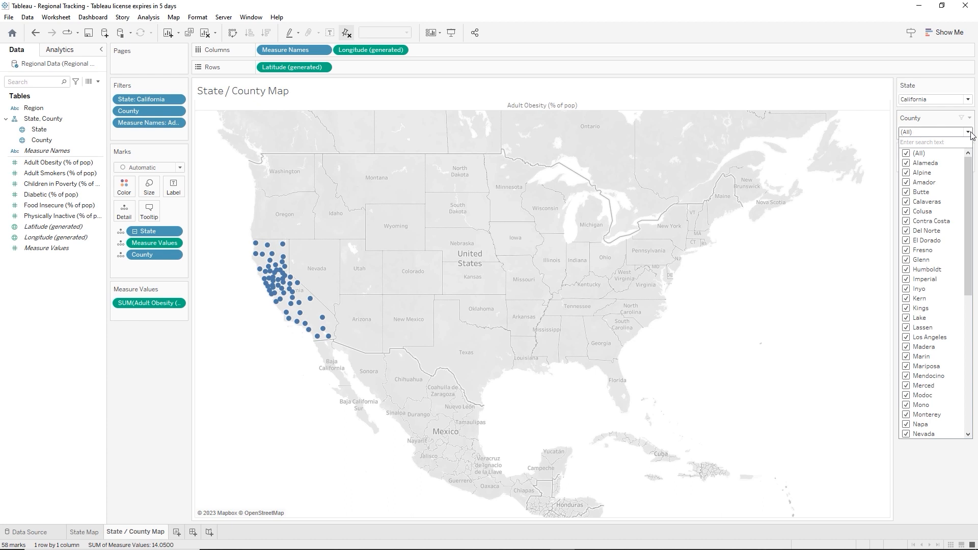
left_click(910, 155)
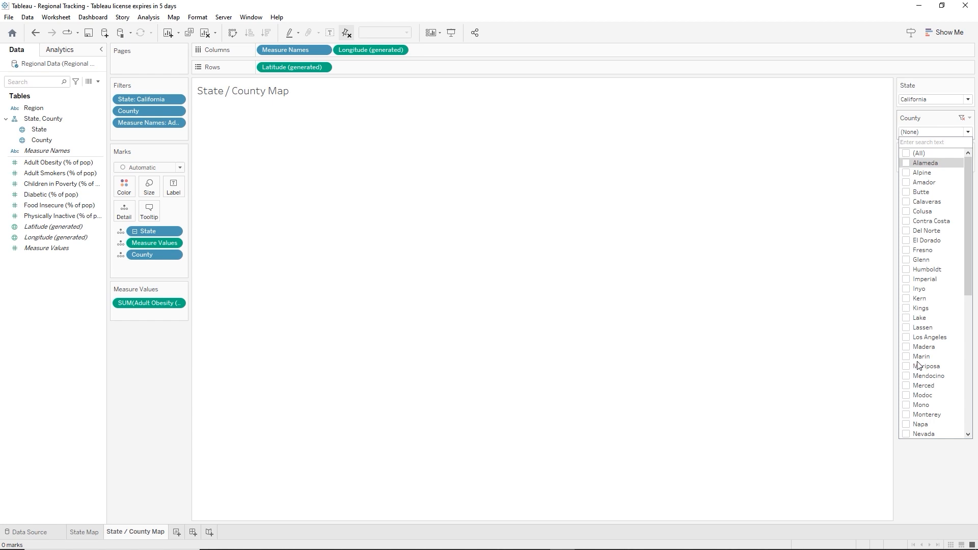
scroll(917, 364, "down", 5)
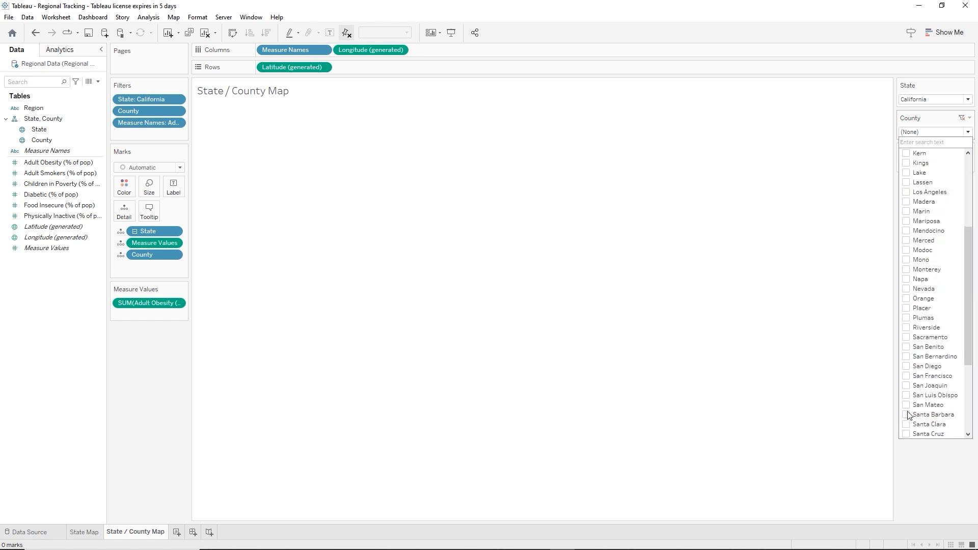
left_click(905, 377)
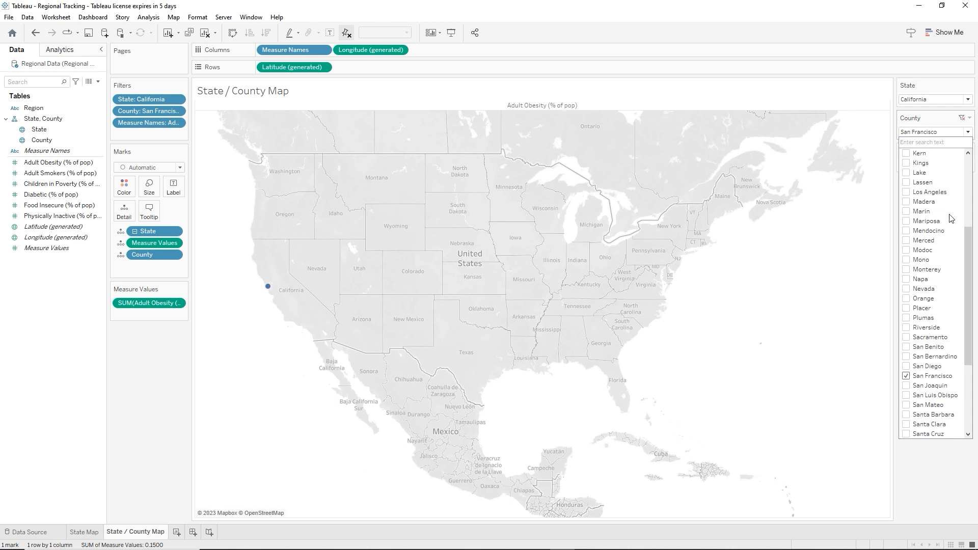
scroll(950, 217, "up", 4)
scroll(950, 218, "up", 1)
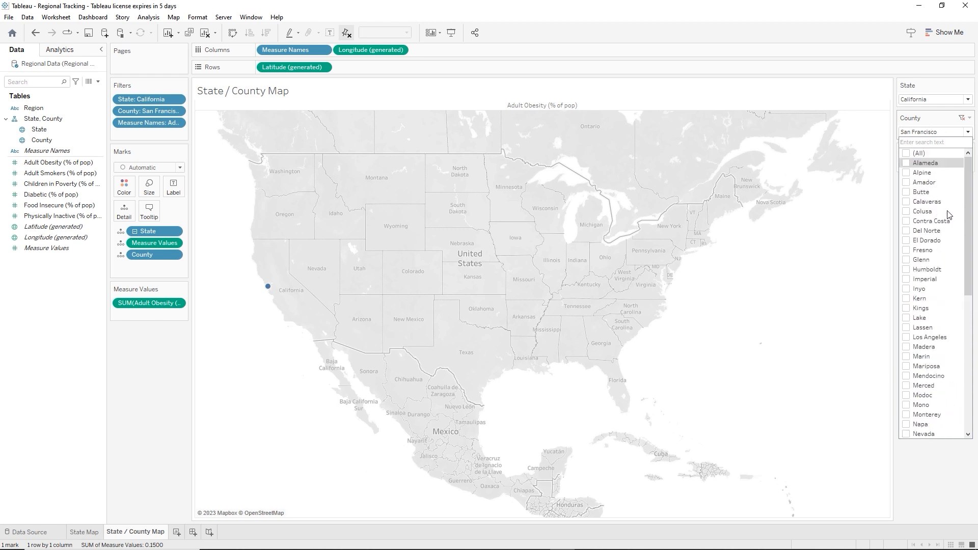
left_click(906, 163)
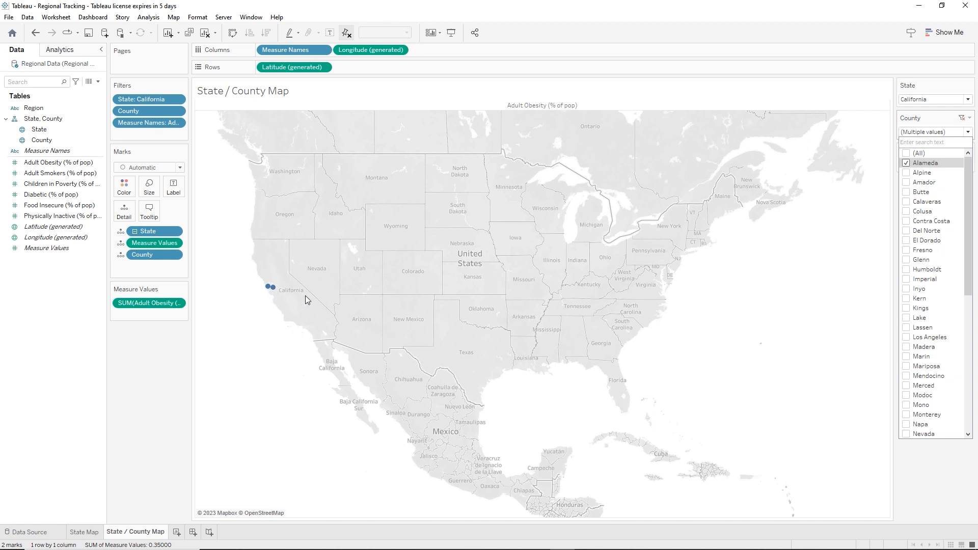
left_click(906, 153)
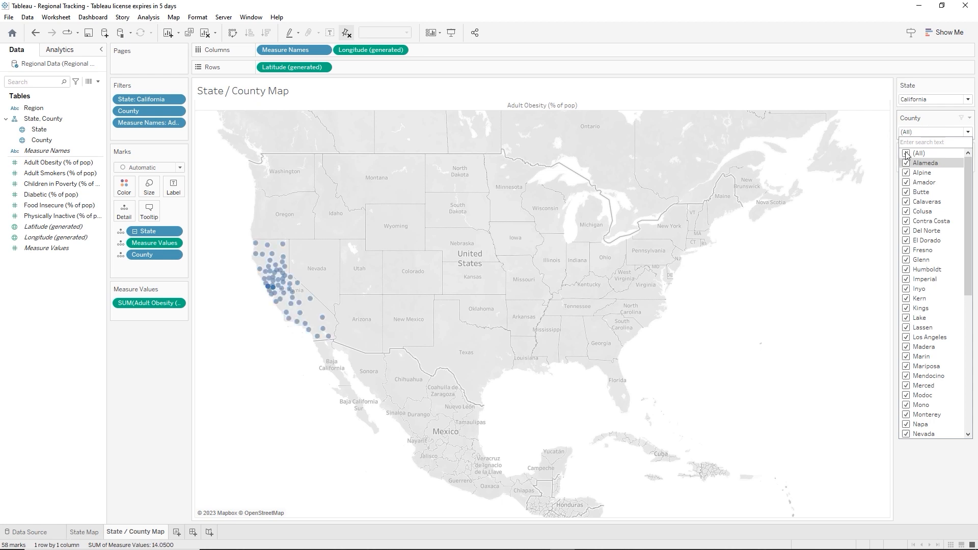
left_click(969, 133)
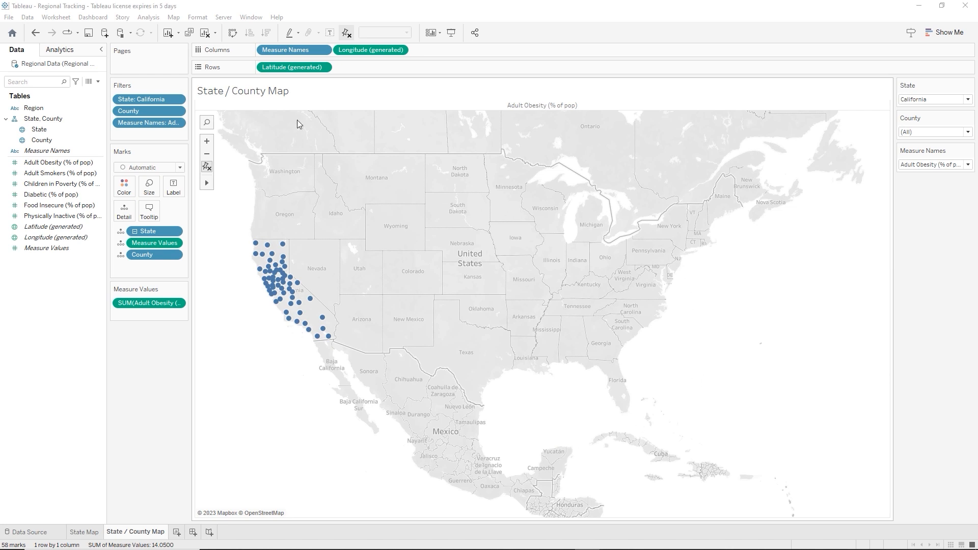
- Extend the State / County Map title after the sheet name with "tracking" and the dynamic Measure Names field
double_click(295, 100)
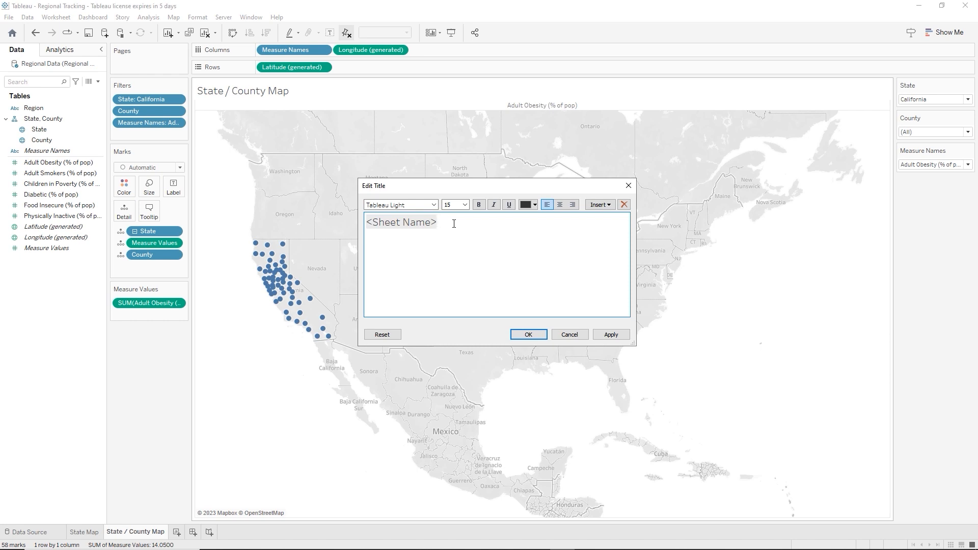
type("tracking")
left_click(601, 204)
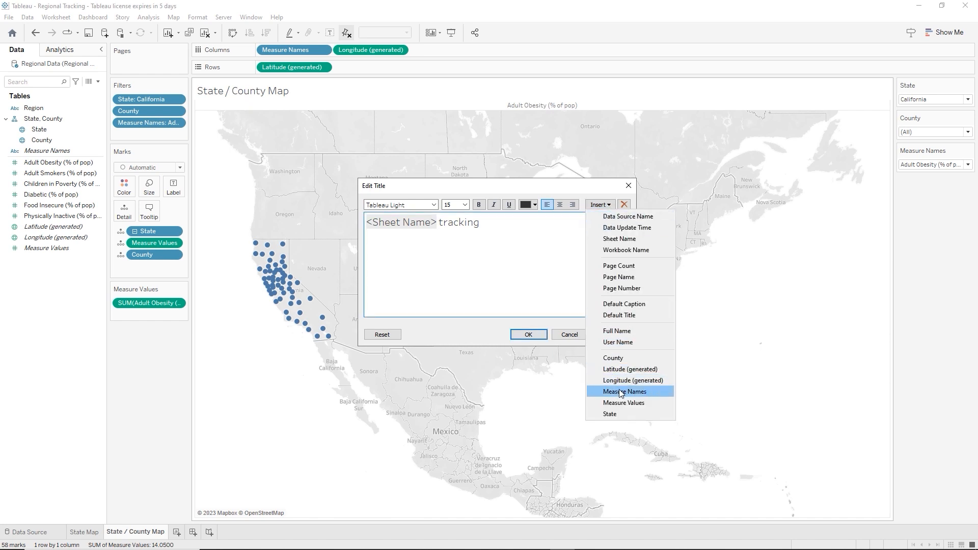
left_click(619, 391)
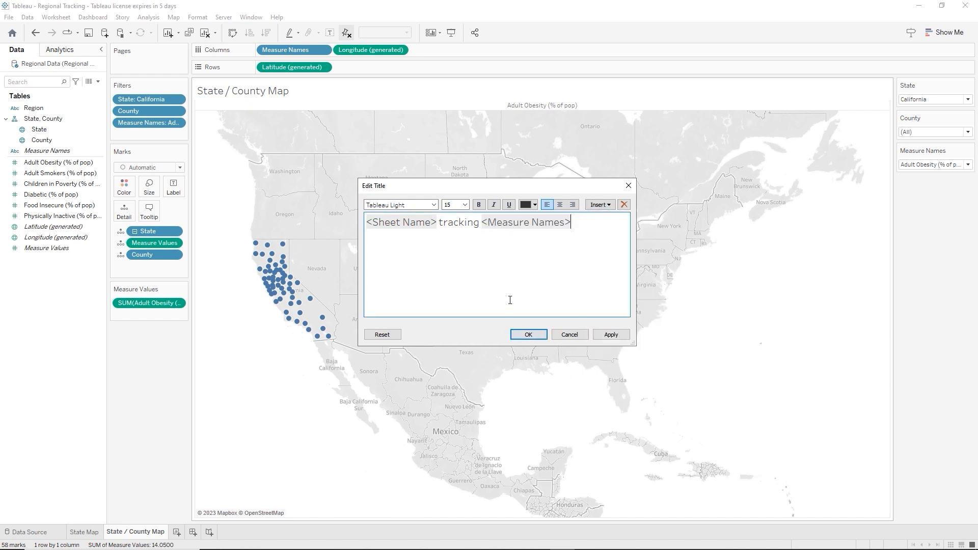
left_click(535, 336)
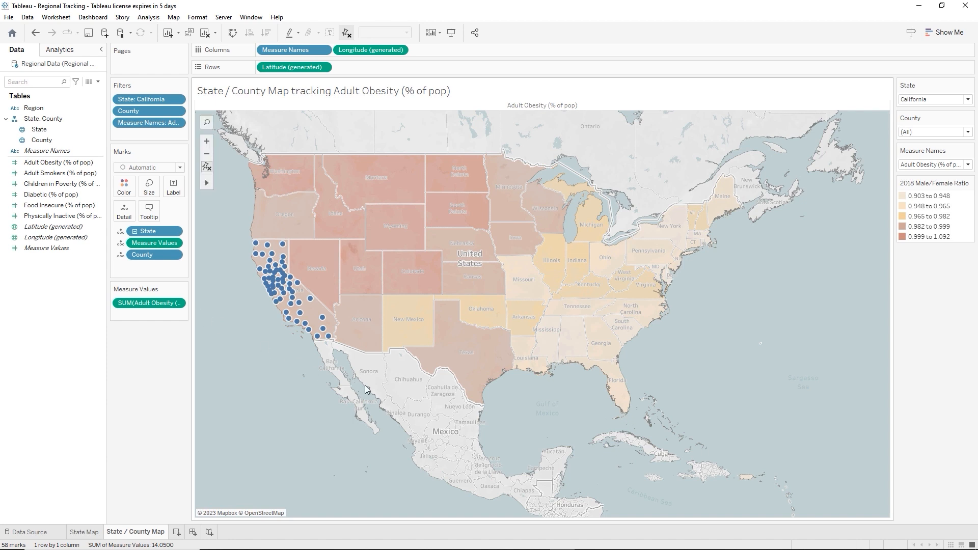
- Add a new worksheet and name it Reset Filter
mouse_move(333, 343)
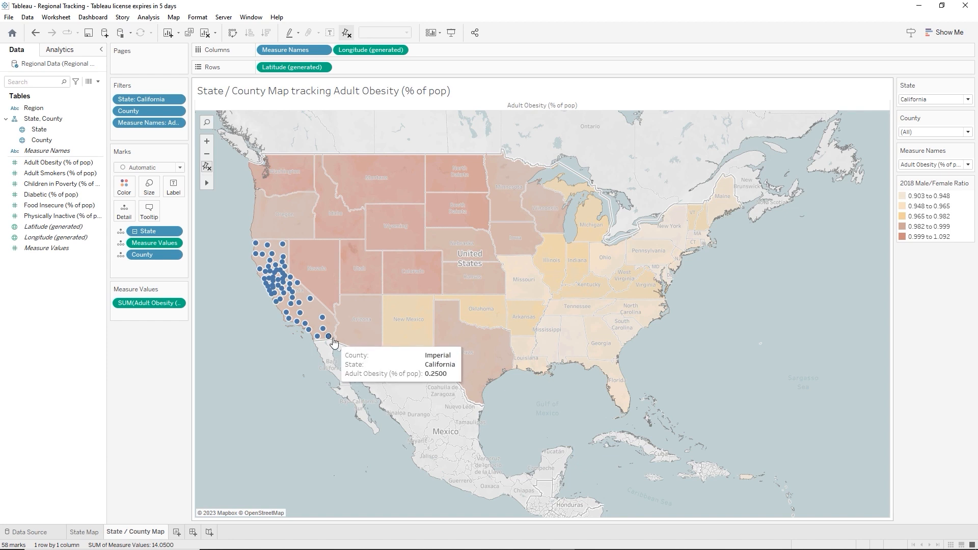
mouse_move(315, 327)
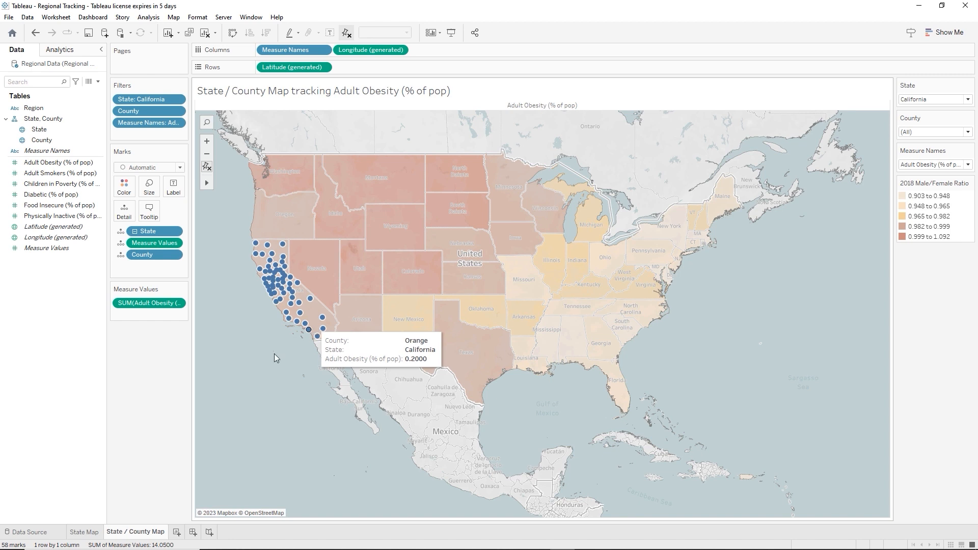
left_click(177, 532)
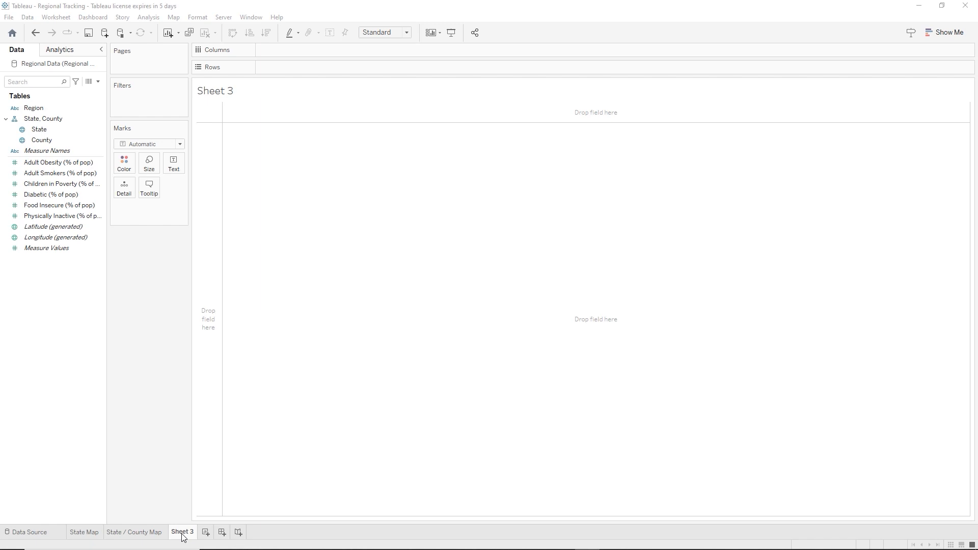
double_click(178, 533)
type("R")
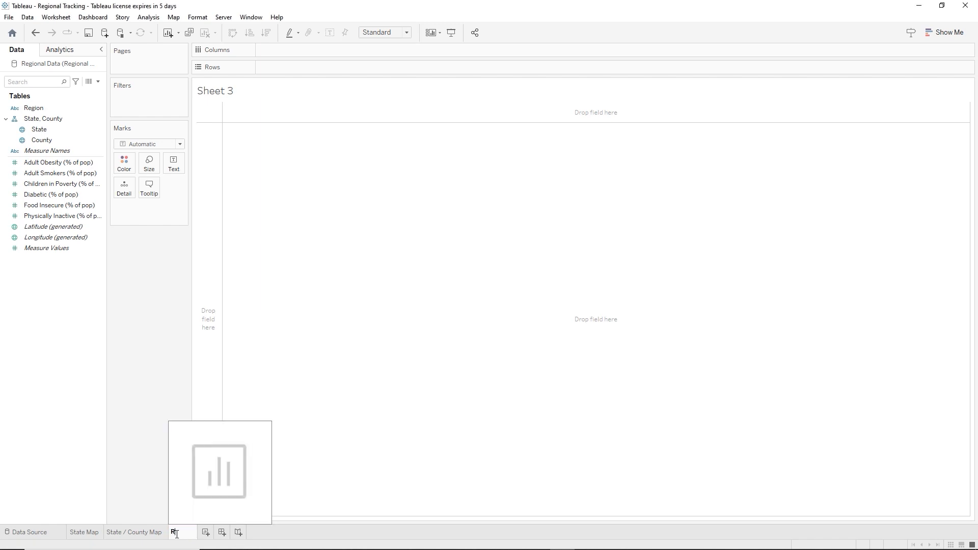
type("eset Filter")
left_click(336, 237)
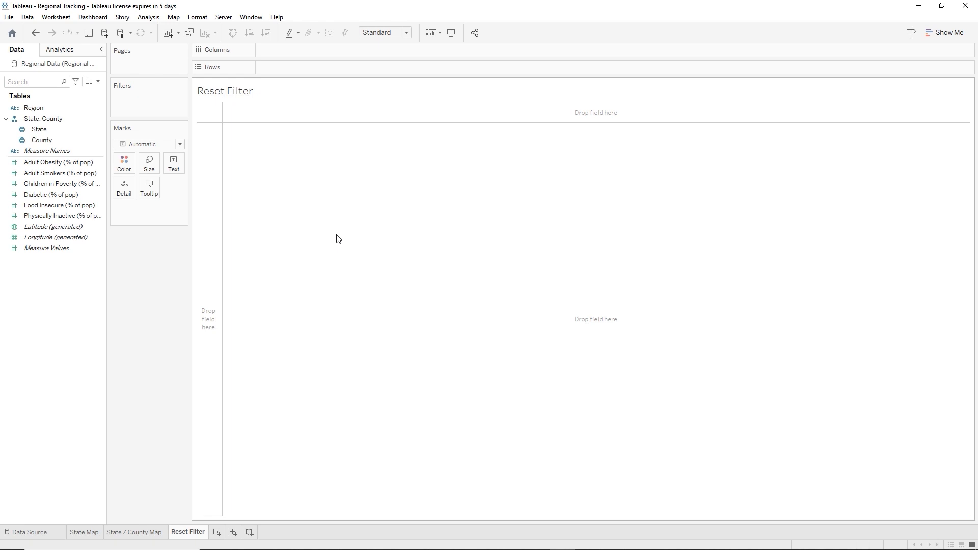
- Hide the title of the Reset Filter worksheet
left_click(267, 95)
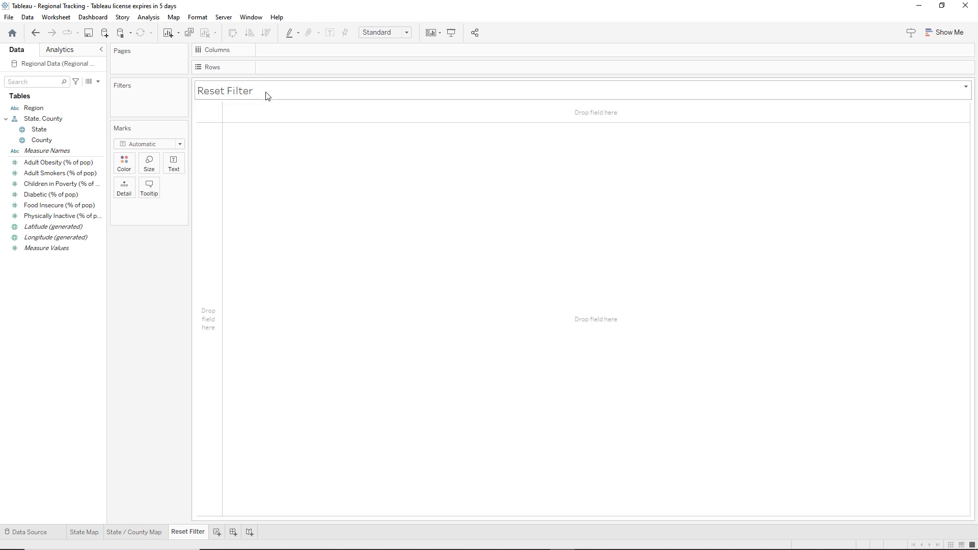
right_click(267, 96)
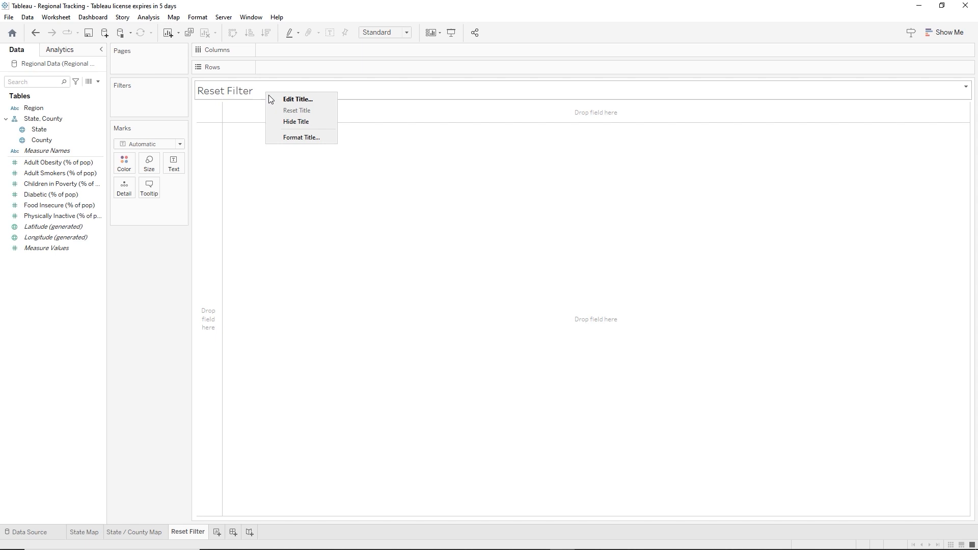
left_click(294, 122)
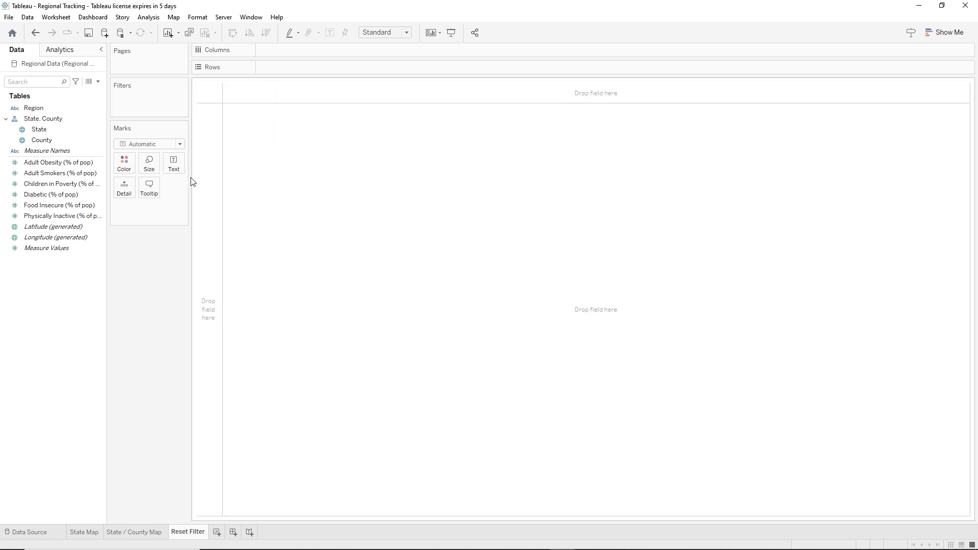
- Create a calculated field named Reset Filter with the text formula "Reset Filter"
left_click(98, 81)
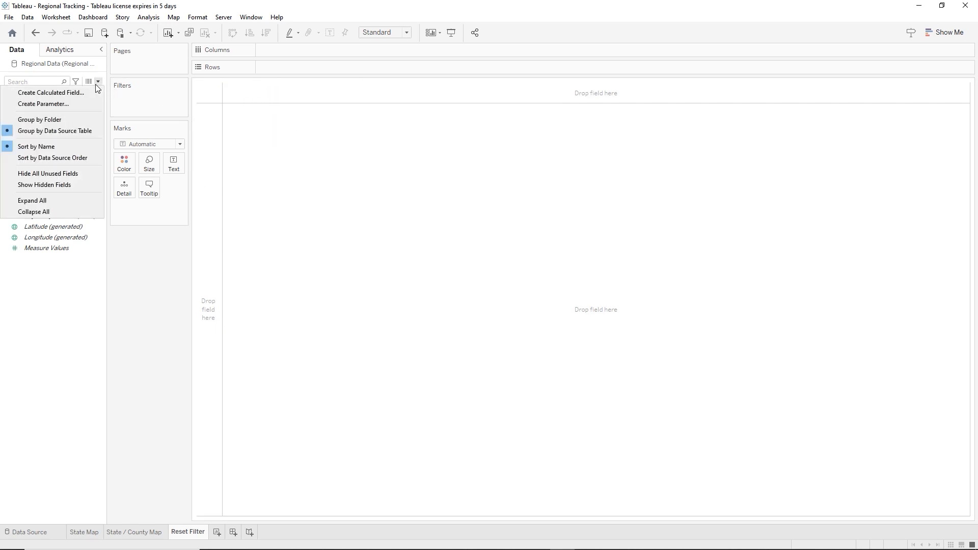
left_click(87, 94)
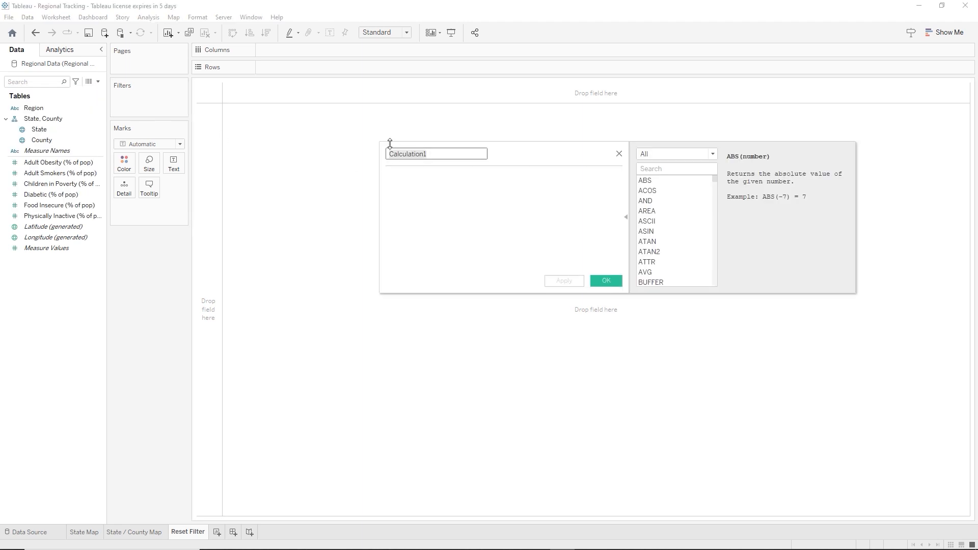
type("Reset Filter")
key("Tab")
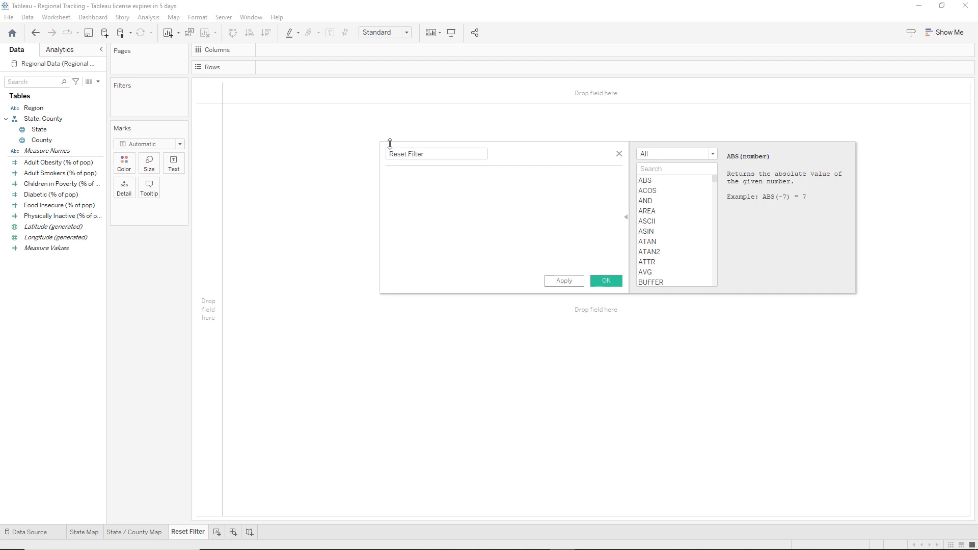
type("\"Reset Filter\"")
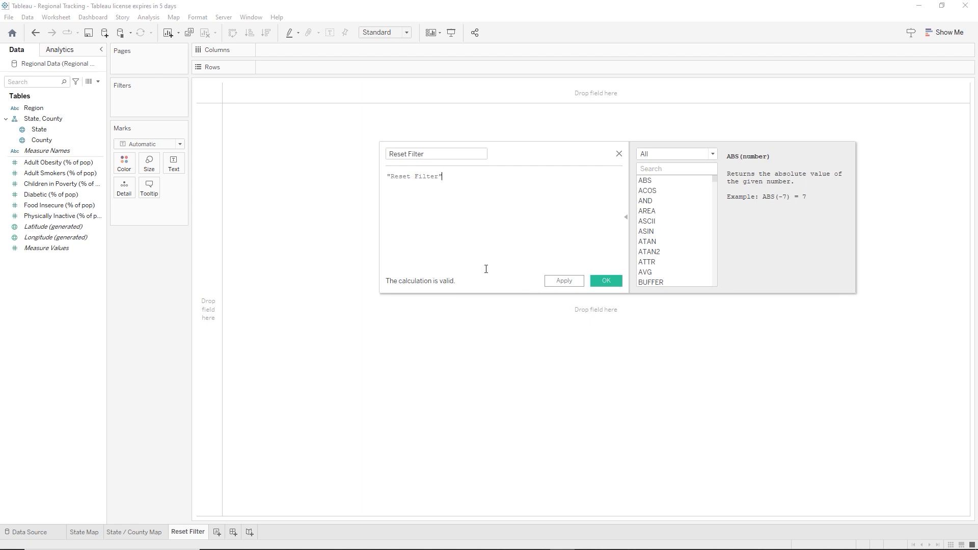
left_click(605, 280)
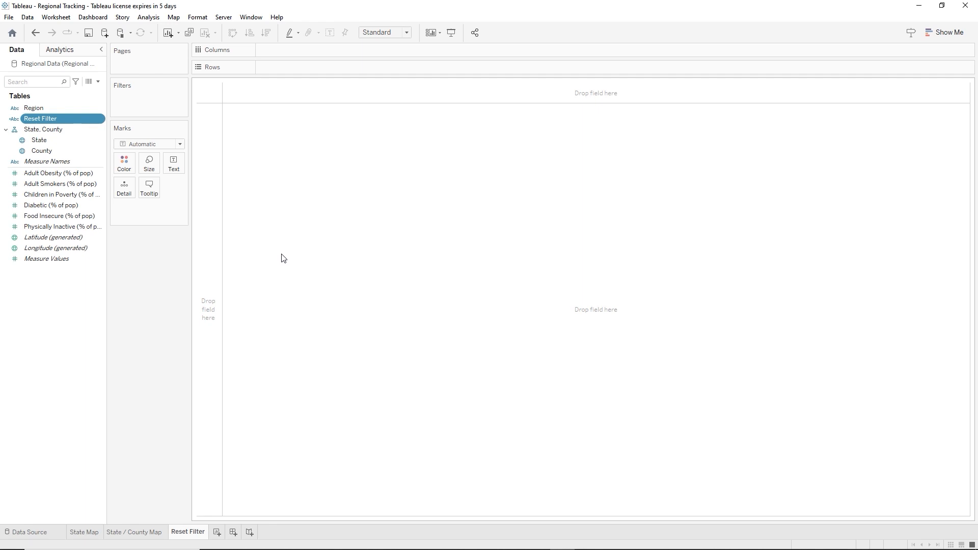
- Create a new dashboard and set its fixed size to 1500 px wide by 1080 px high
left_click(234, 533)
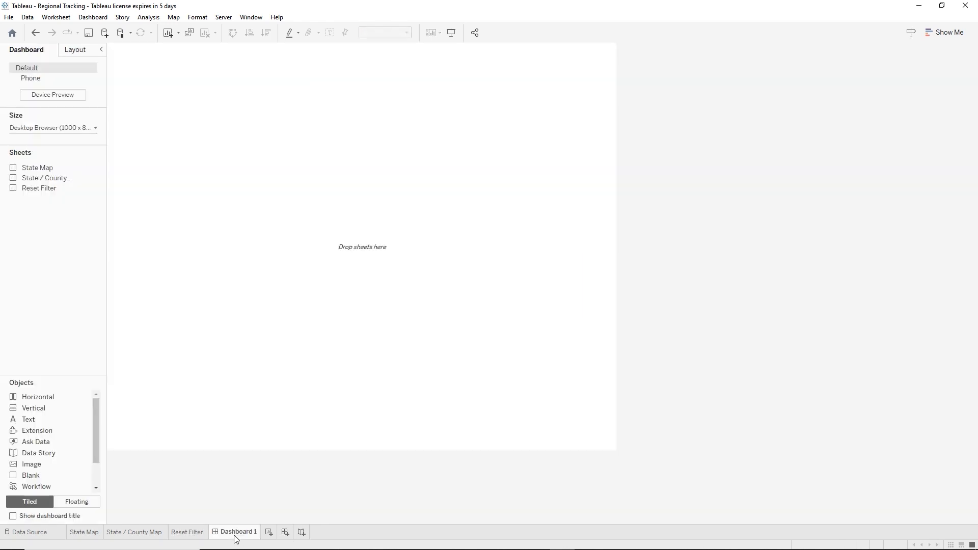
left_click(52, 128)
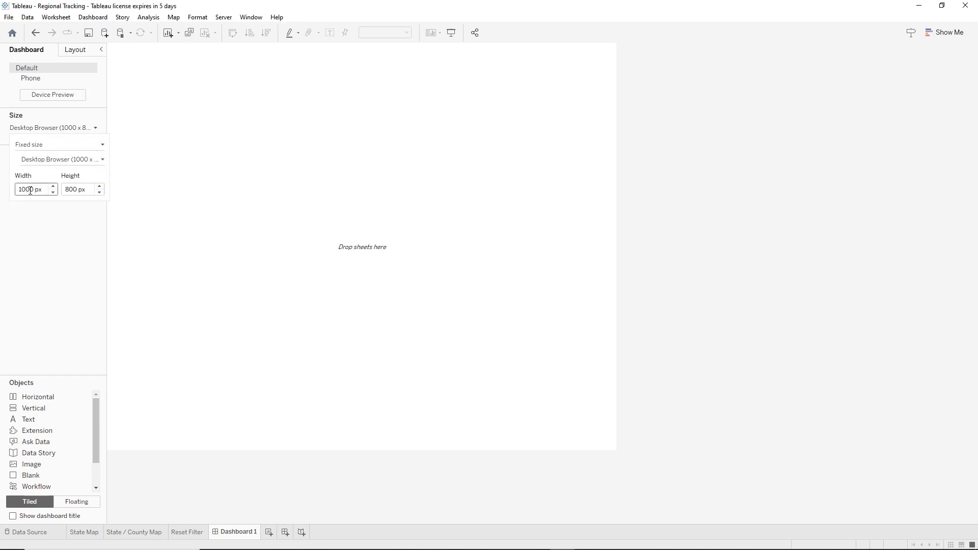
left_click_drag(31, 189, 25, 184)
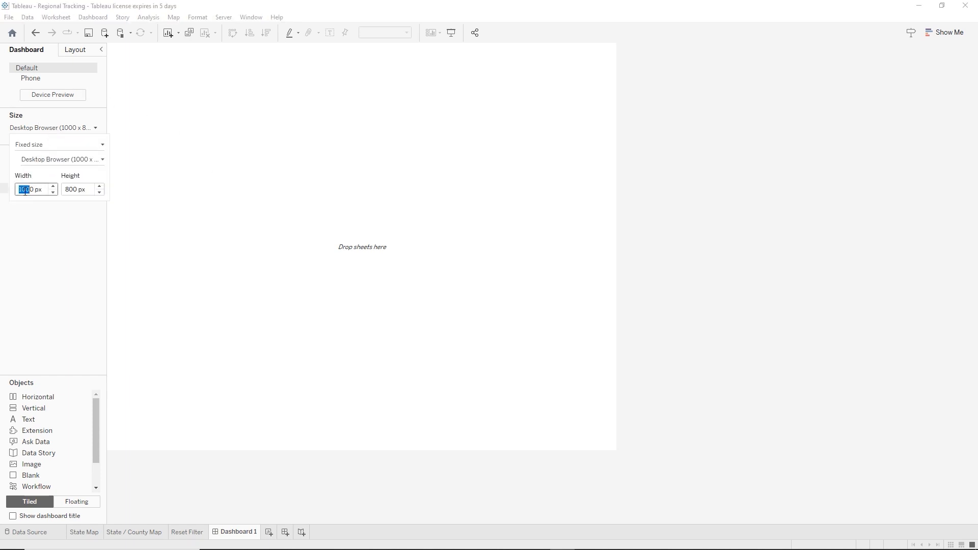
left_click(26, 188)
double_click(25, 193)
type("1500")
key("Tab")
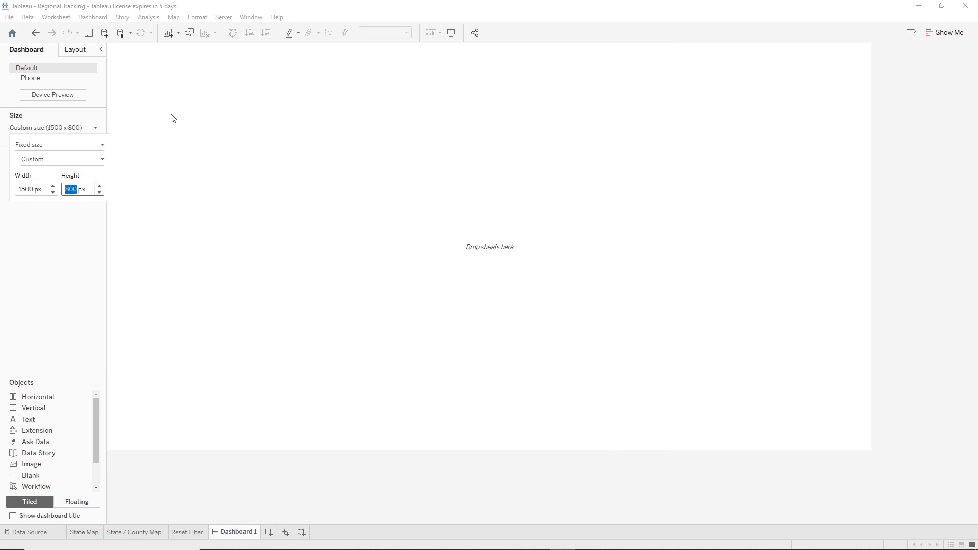
type("1080")
key("Return")
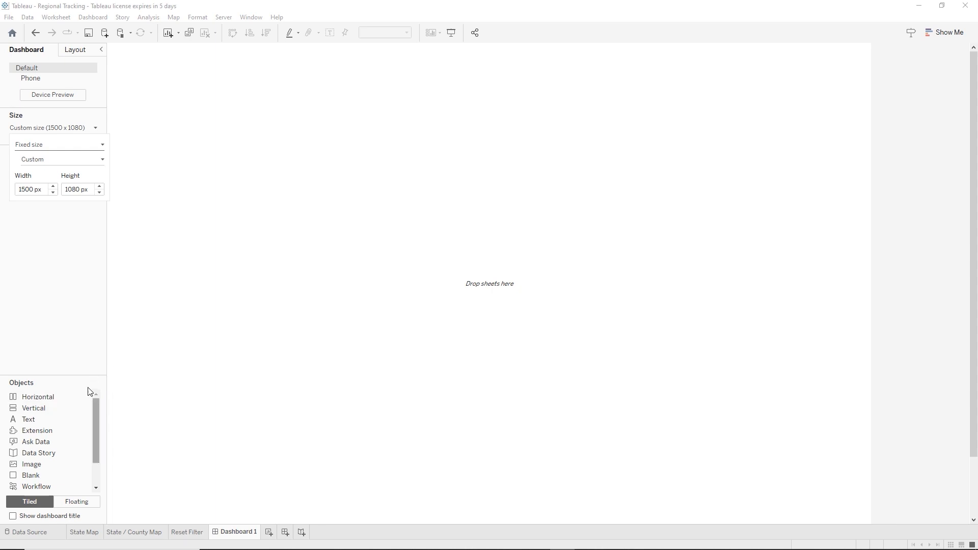
- Fill the first dashboard with a horizontal container and place the State Map sheet inside it
left_click_drag(26, 401, 438, 274)
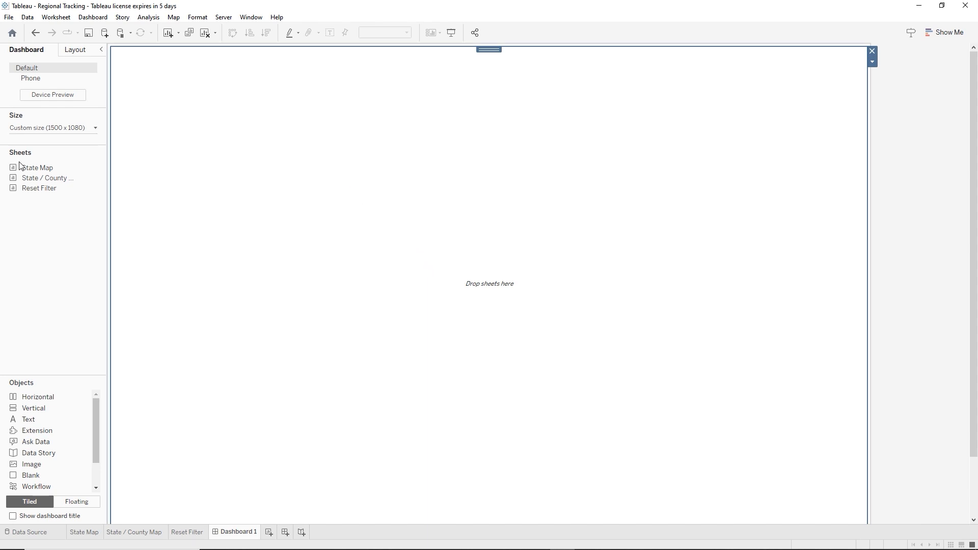
left_click_drag(23, 169, 414, 233)
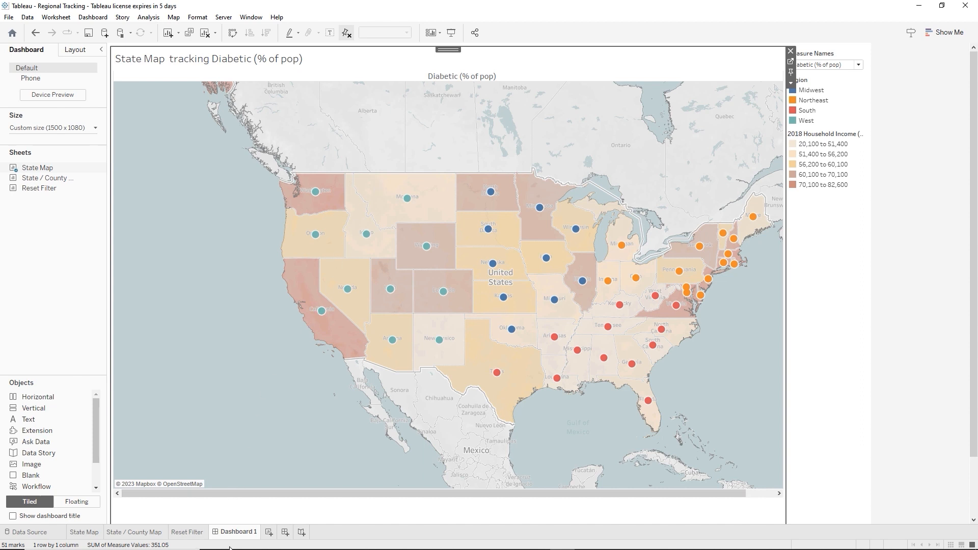
- Create a second dashboard and give it a fixed size of 1500 × 1080 px
left_click(285, 532)
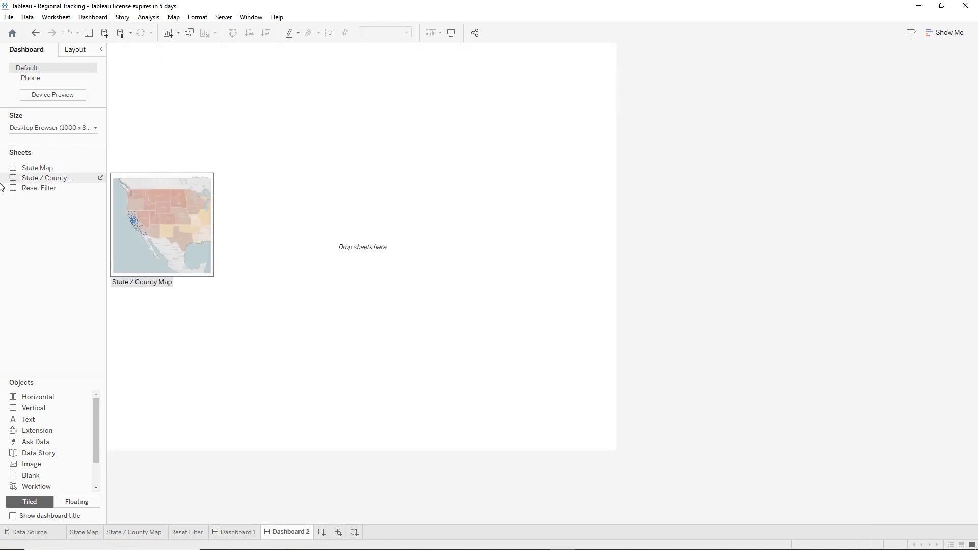
left_click(27, 127)
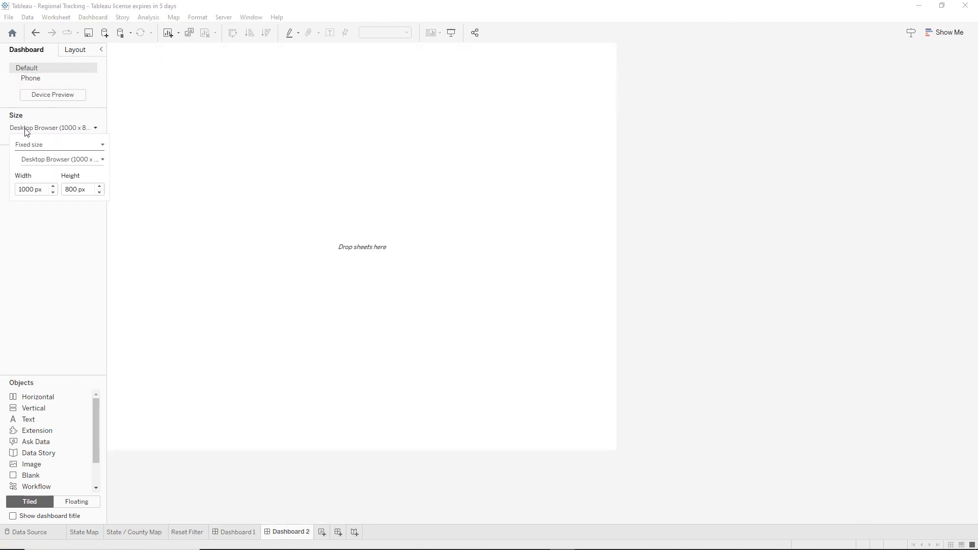
double_click(27, 188)
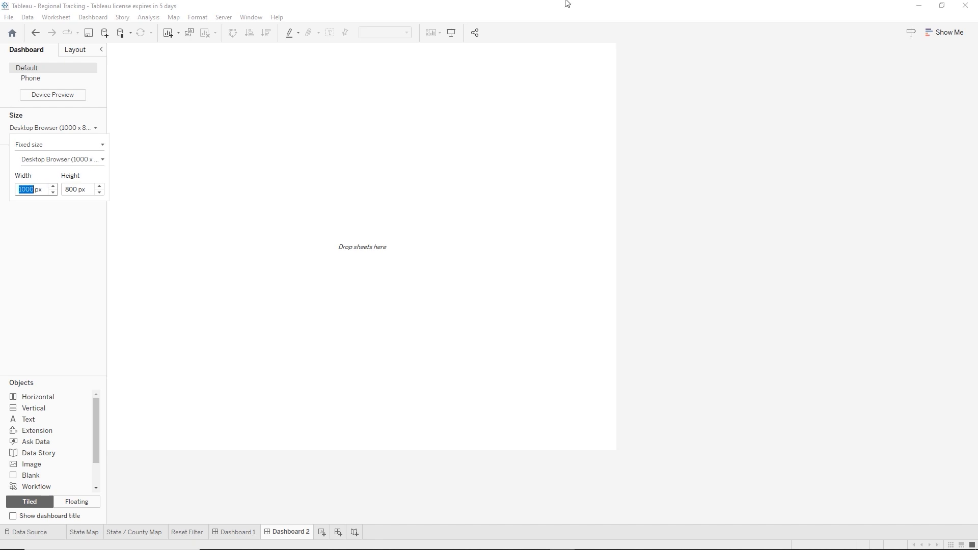
type("1500")
key("Tab")
type("108")
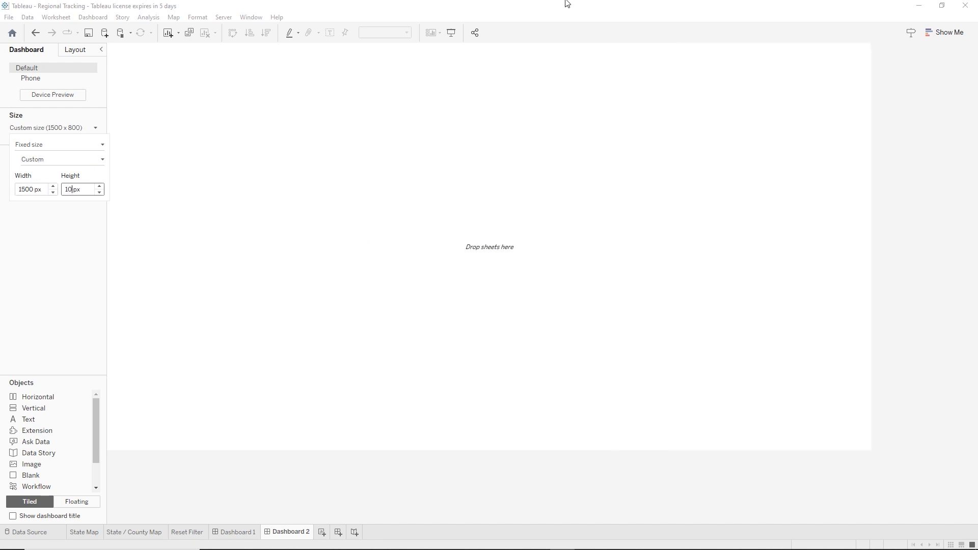
type("0")
key("Return")
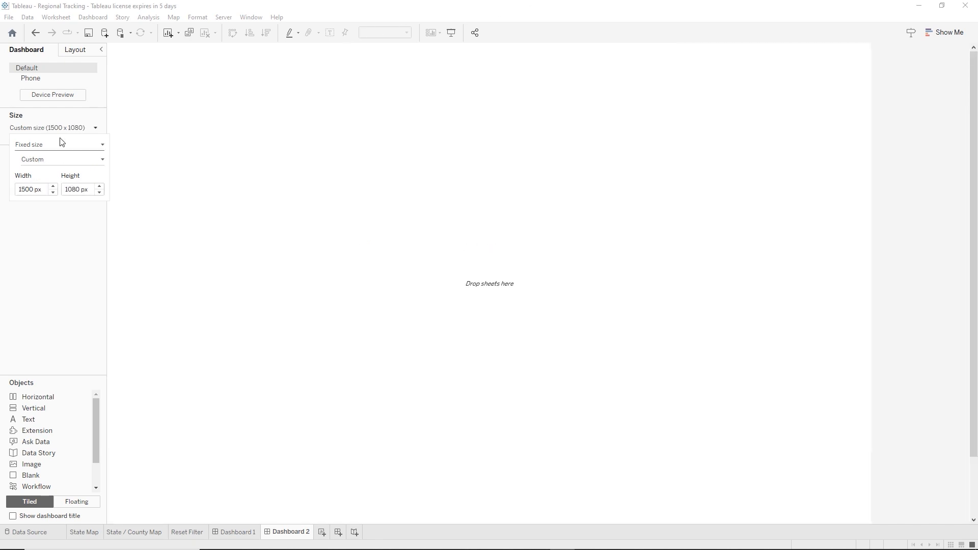
- Place a horizontal container on the second dashboard and add the State / County Map sheet to it
left_click_drag(39, 398, 317, 338)
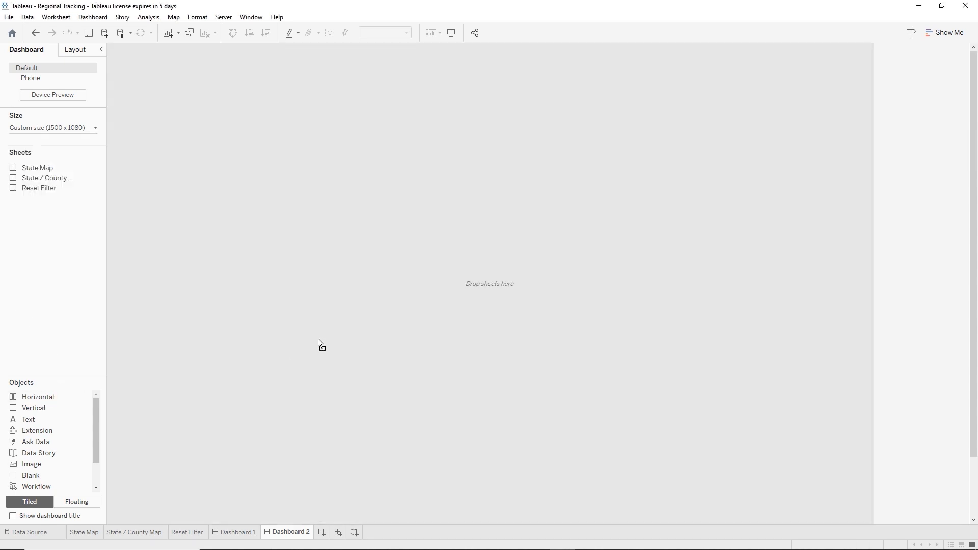
left_click_drag(441, 306, 441, 306)
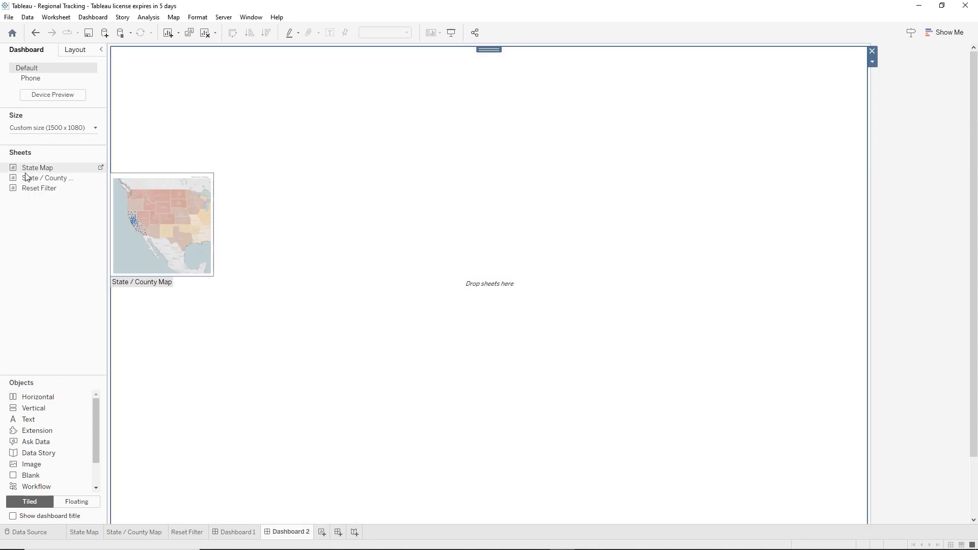
left_click_drag(28, 179, 413, 242)
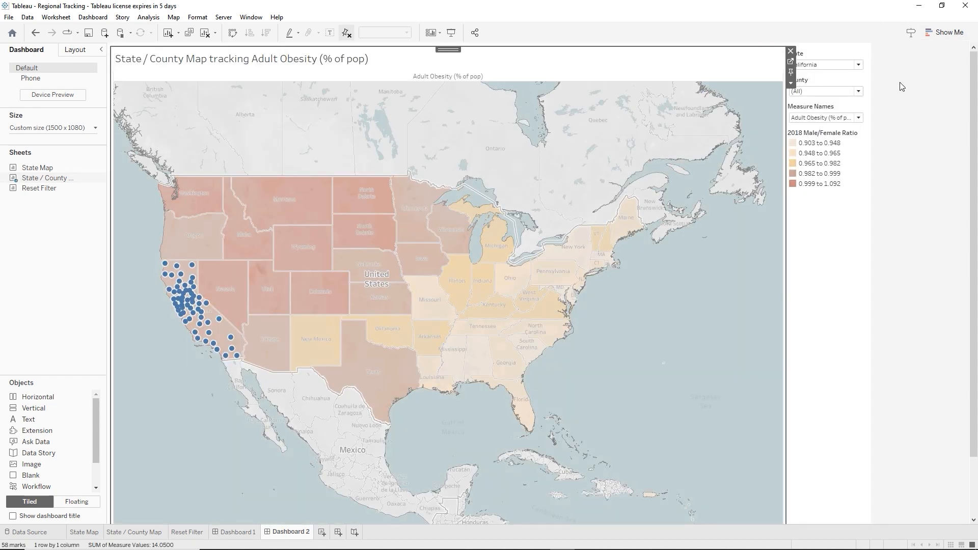
- Set the State filter on the second dashboard to (All)
left_click(859, 64)
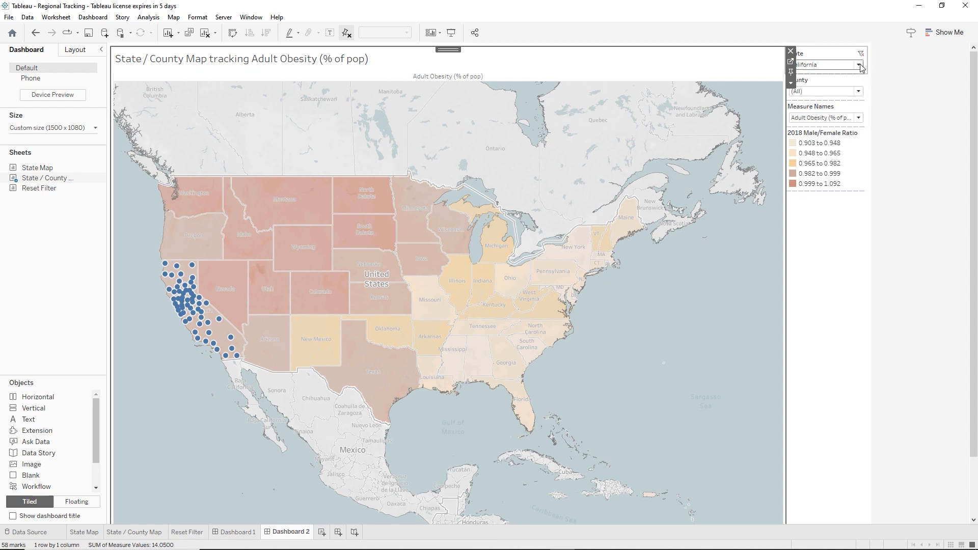
left_click(811, 86)
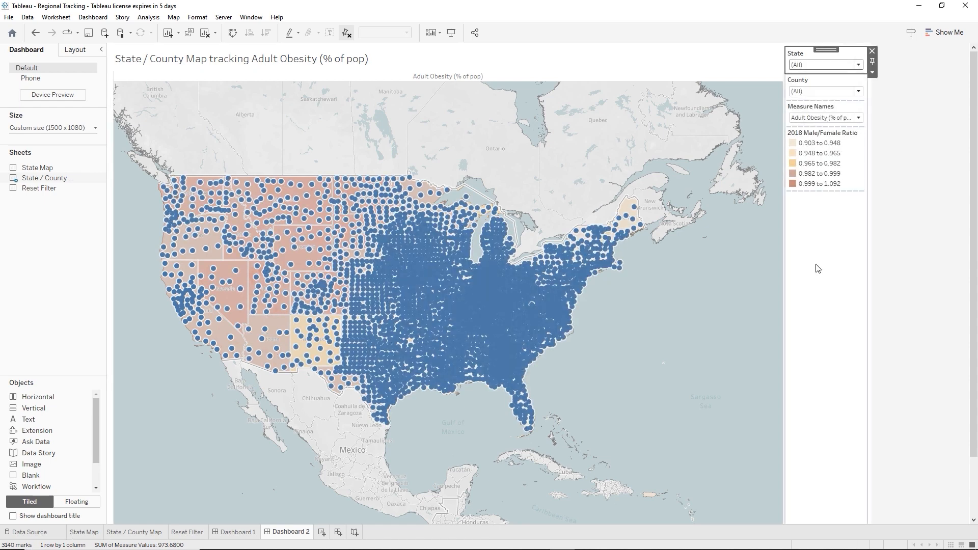
left_click(820, 243)
left_click(753, 203)
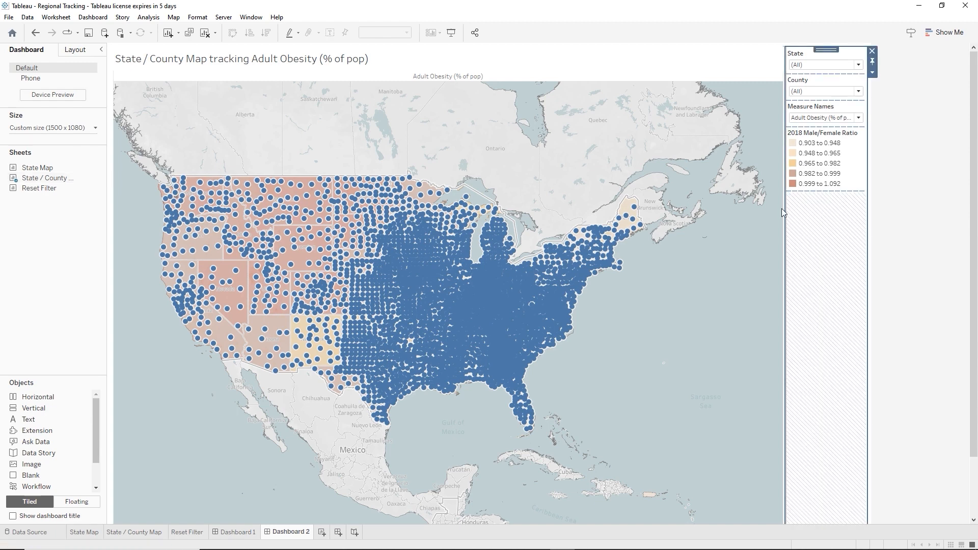
- Format the Adult Obesity (% of pop) column header above the State / County Map with a bold 12 pt font
right_click(430, 79)
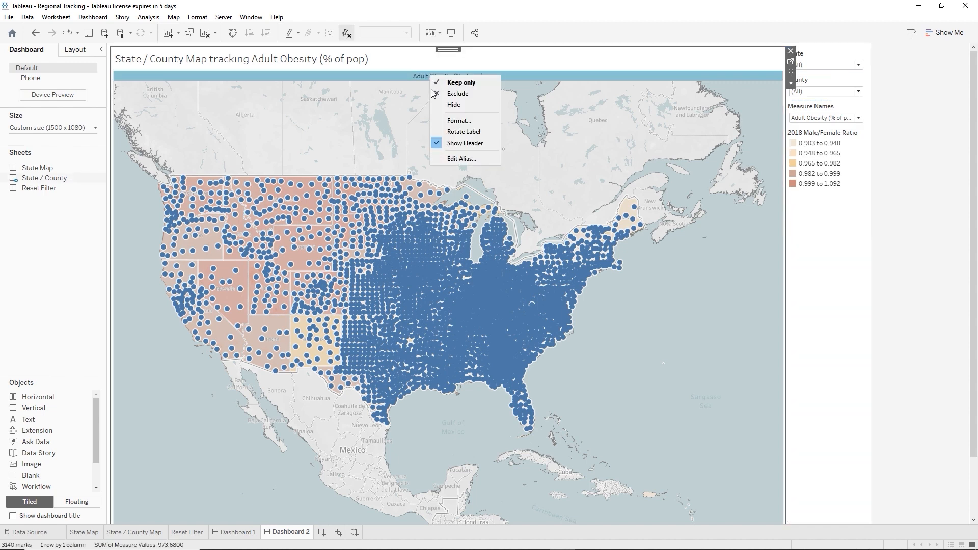
left_click(453, 121)
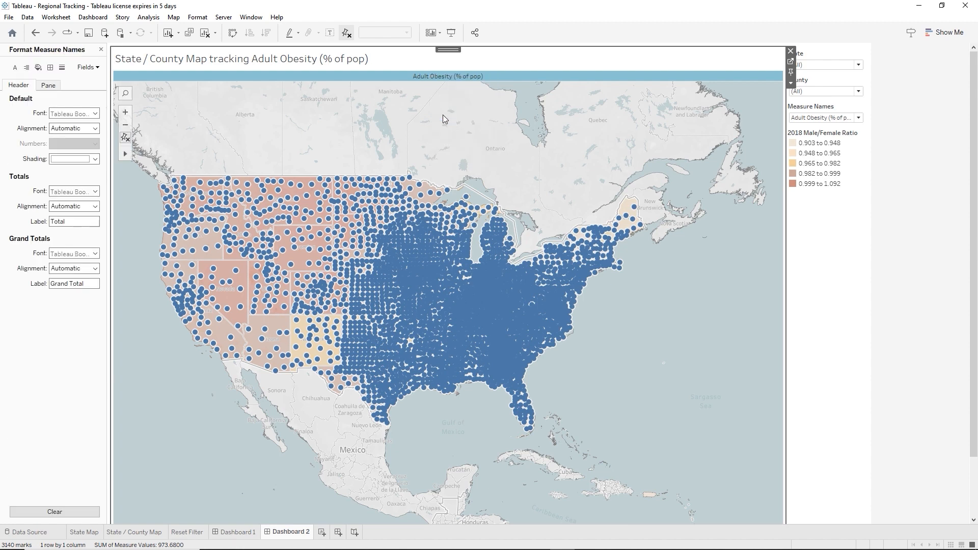
left_click(96, 115)
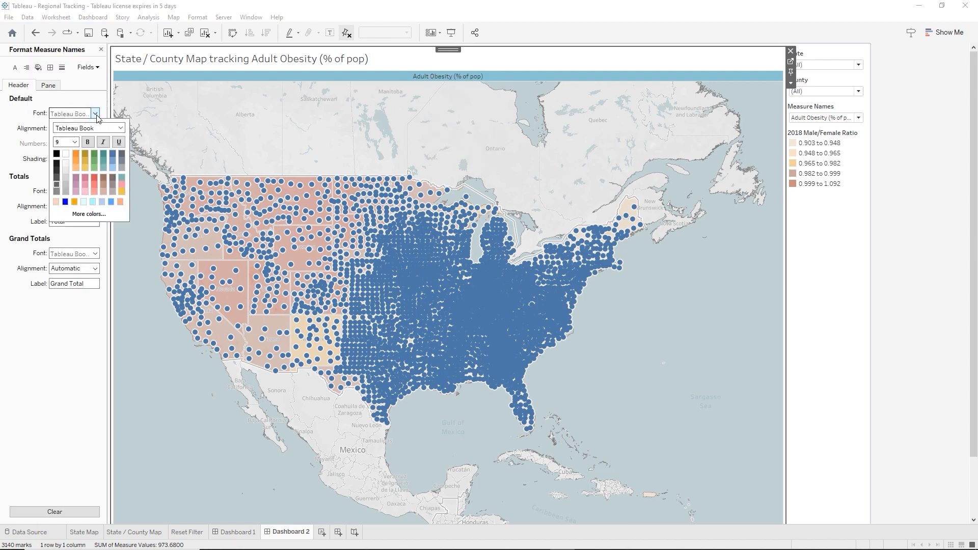
left_click(75, 142)
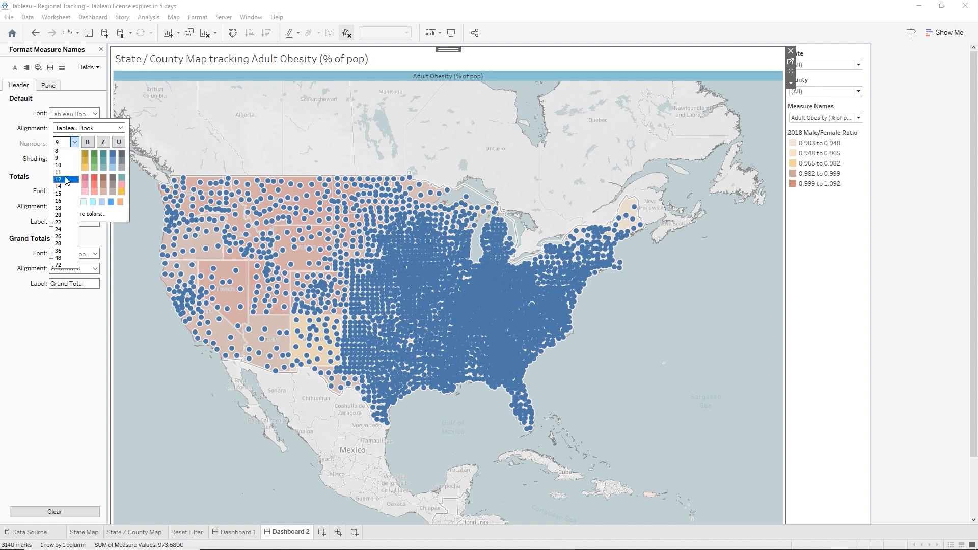
left_click(67, 179)
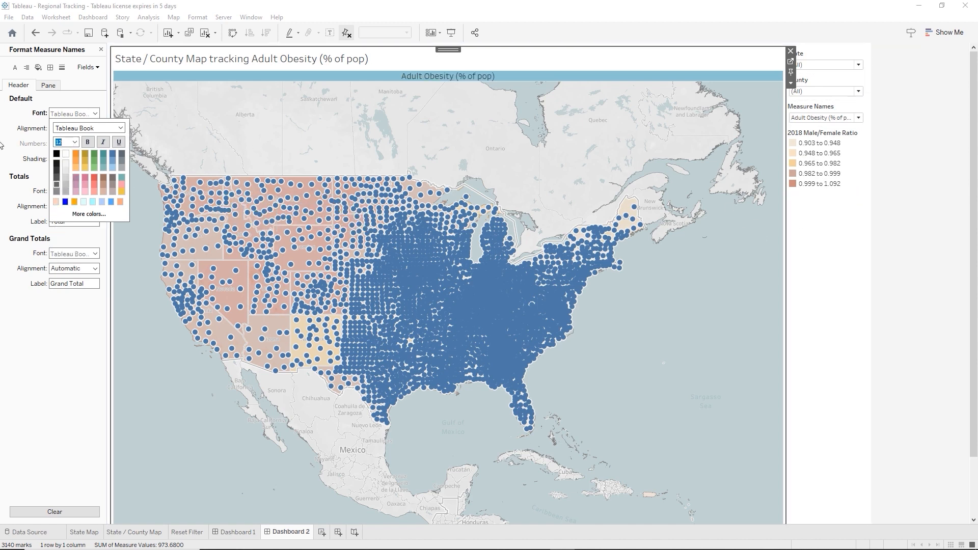
left_click(87, 143)
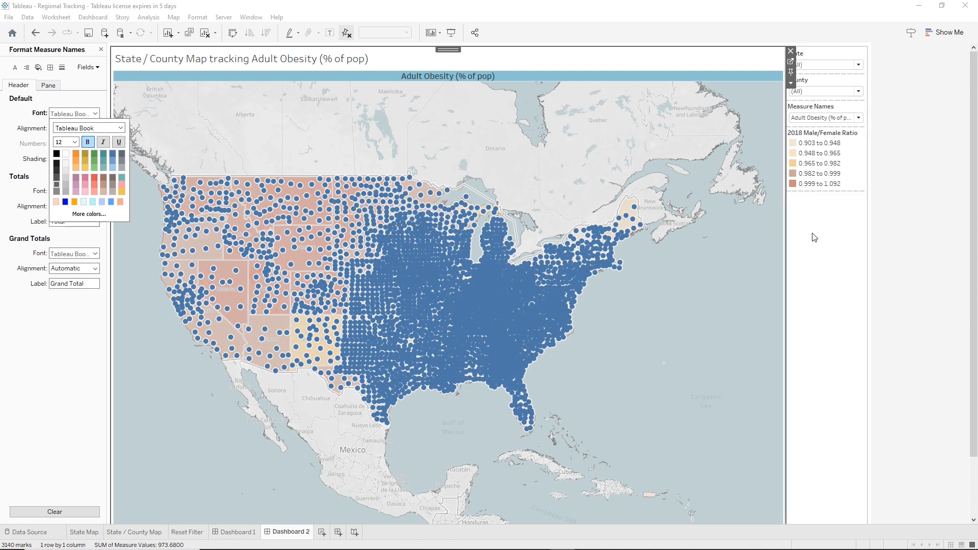
left_click(824, 242)
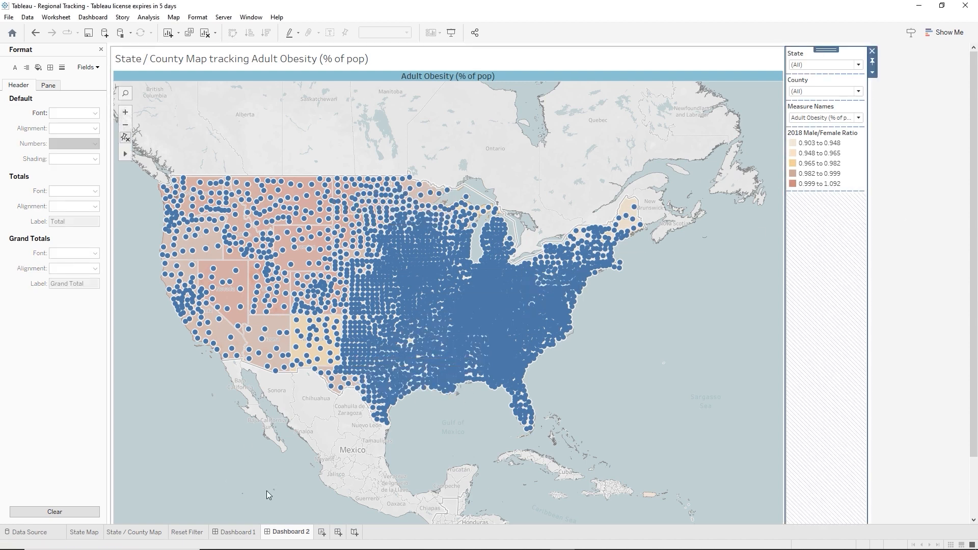
- Rename Dashboard 1 as State Map Tracking and Dashboard 2 as State/County Map Tracking, and close the formatting pane
double_click(235, 532)
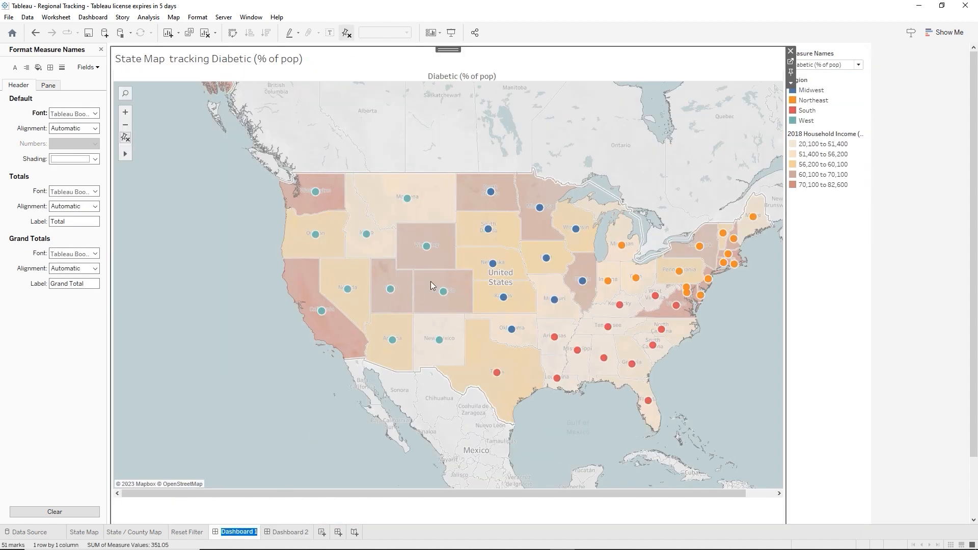
type("State Map Tracking")
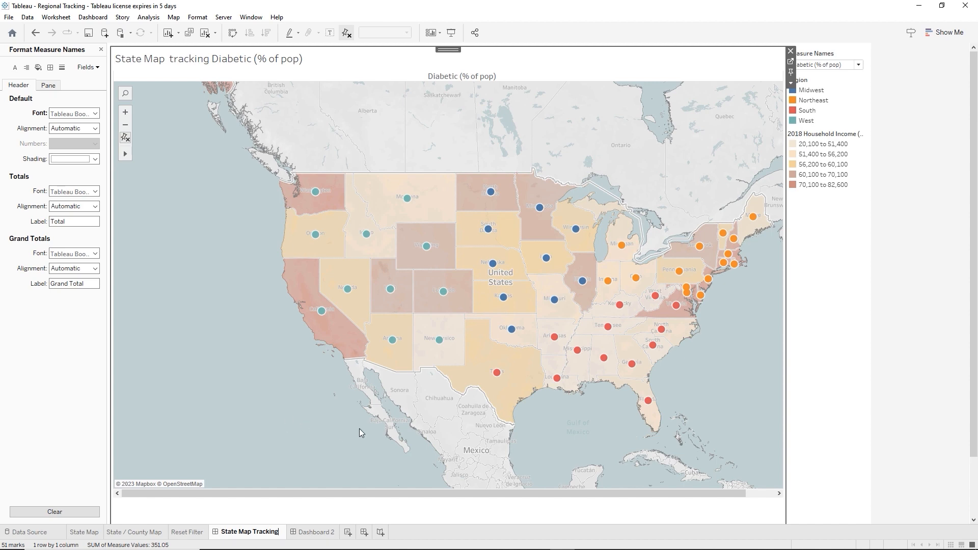
double_click(316, 532)
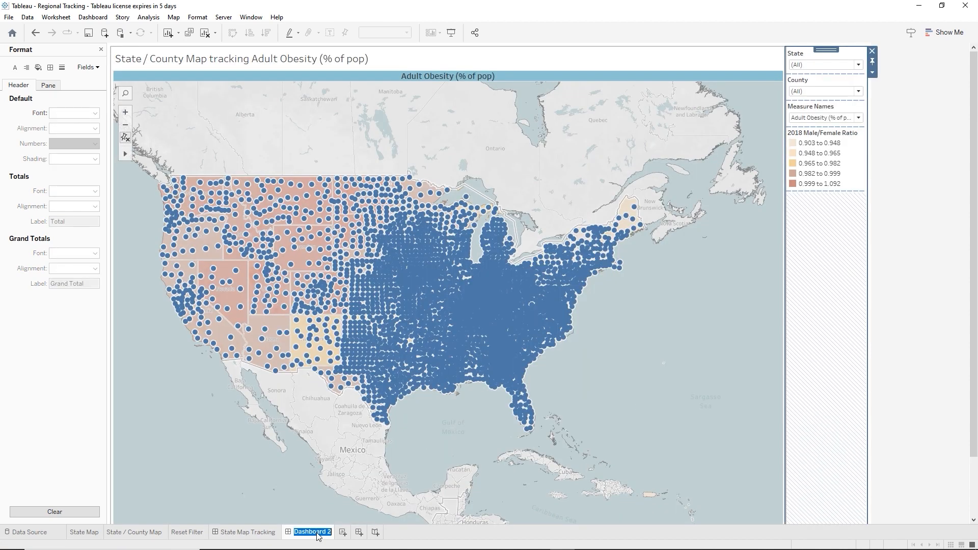
type("State/County M")
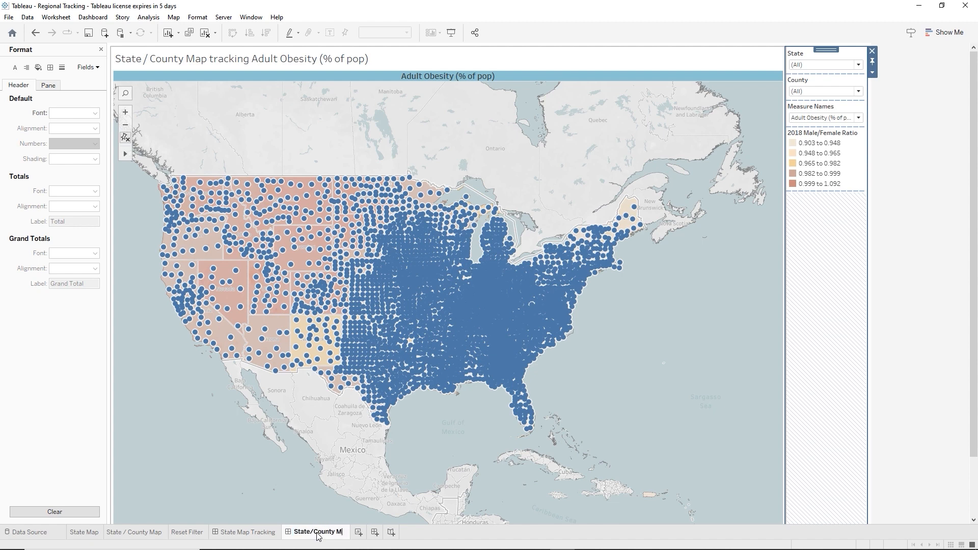
type("ap Tracking")
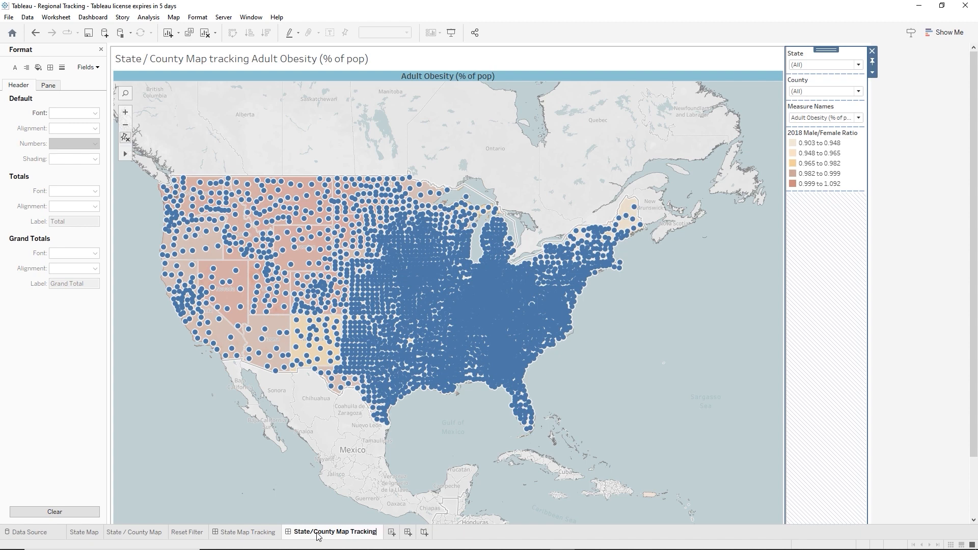
key("Return")
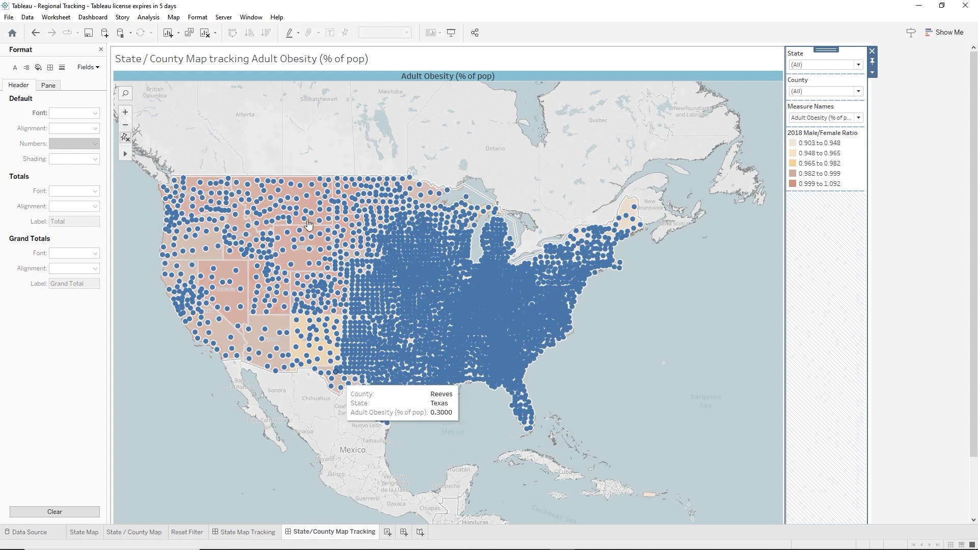
left_click(101, 49)
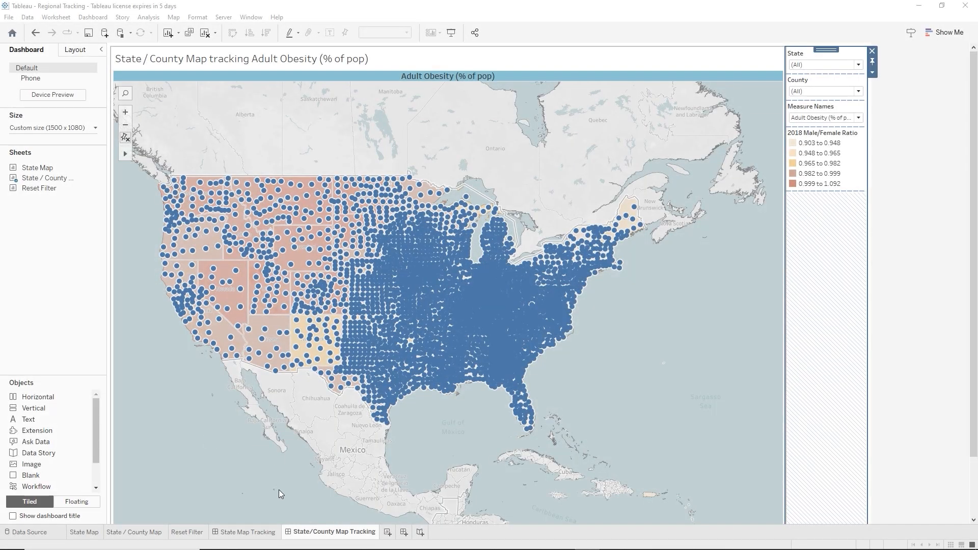
- Create a dashboard filter action on State Map Tracking and name it Tracking Filter
left_click(249, 532)
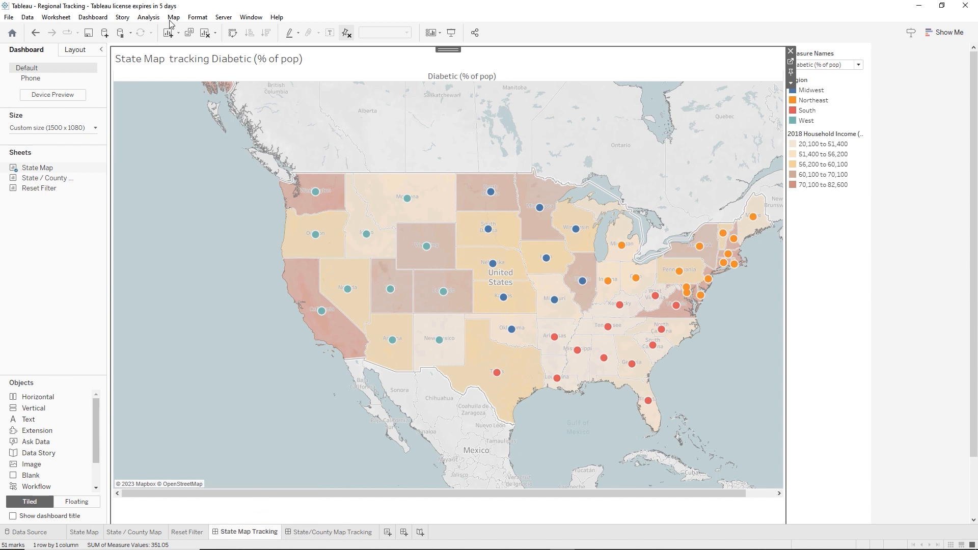
left_click(86, 20)
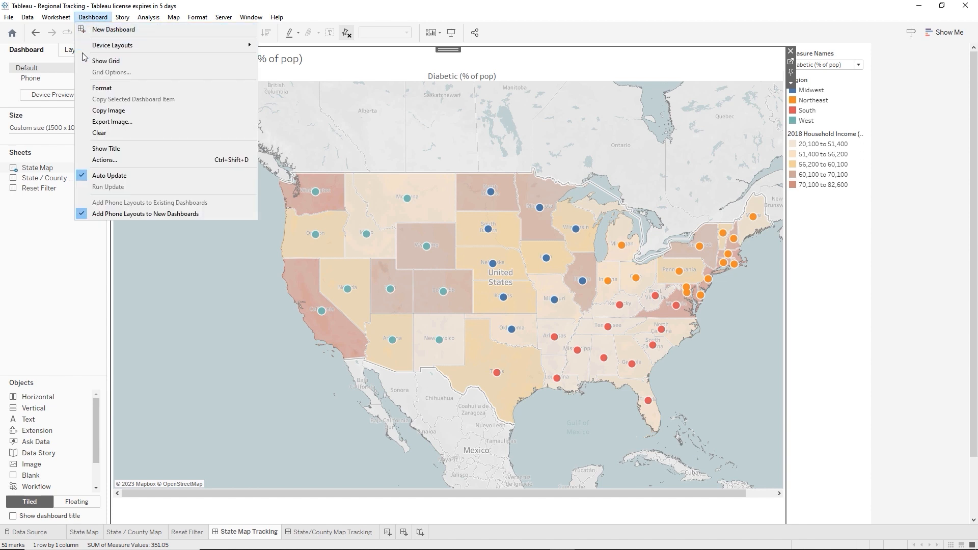
left_click(111, 161)
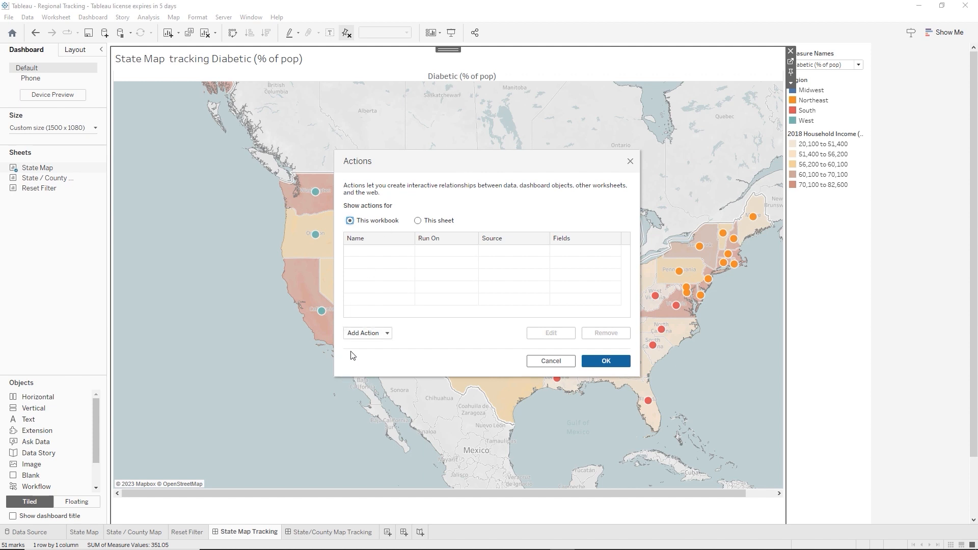
left_click(363, 334)
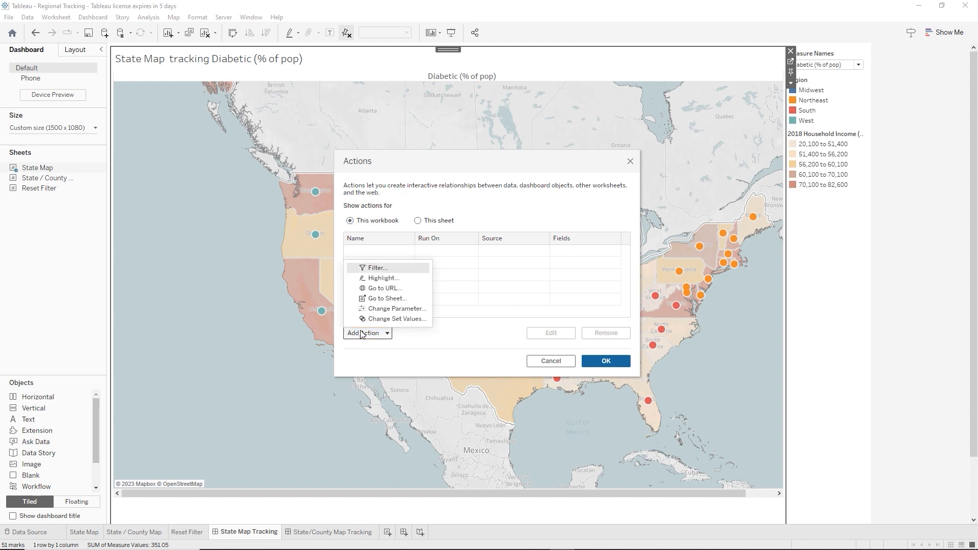
left_click(376, 268)
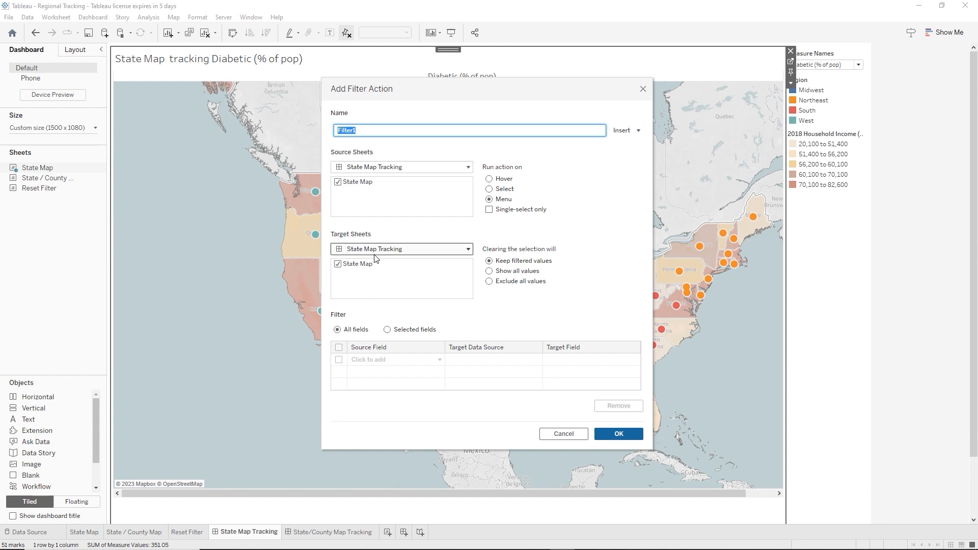
type("Tracking Filter")
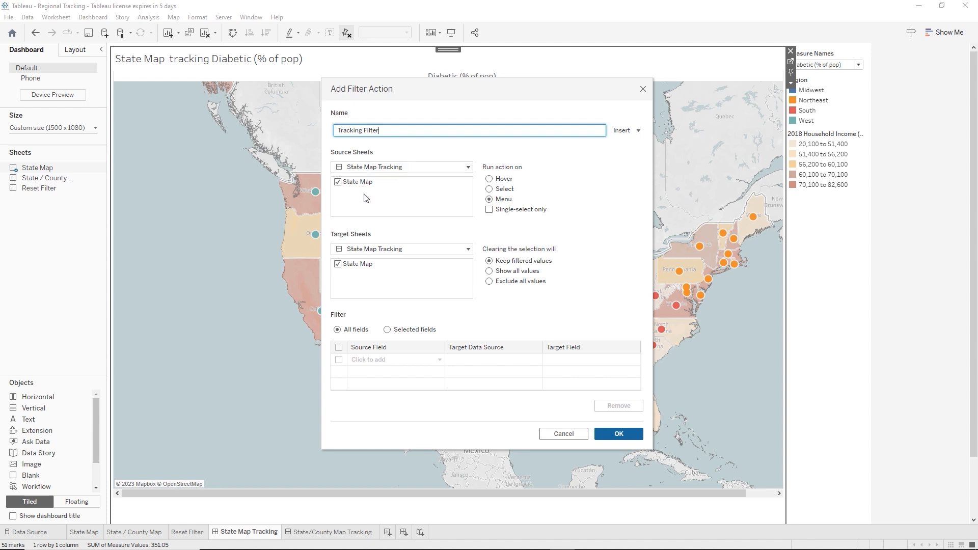
- Set the filter action to run on Hover, target State/County Map Tracking, and show all values when the selection is cleared
left_click(489, 179)
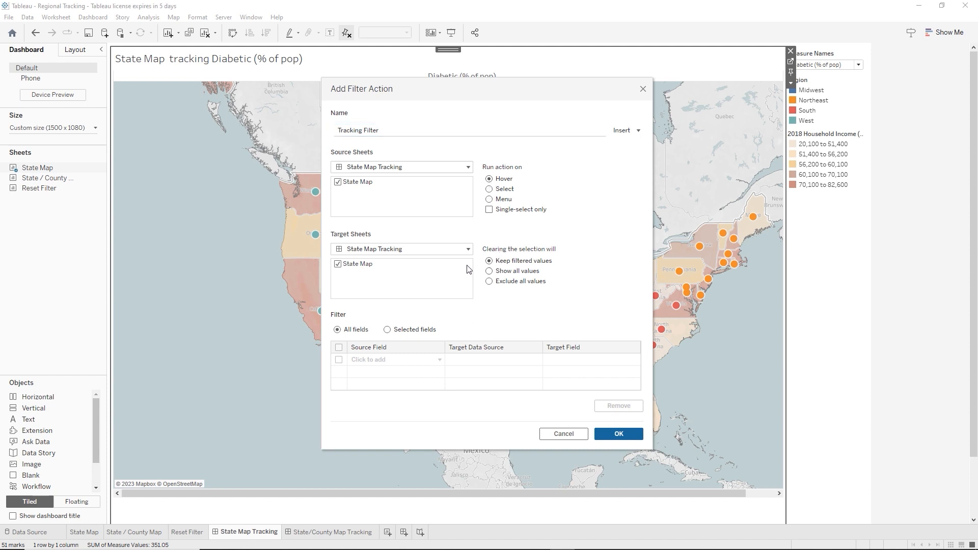
left_click(469, 250)
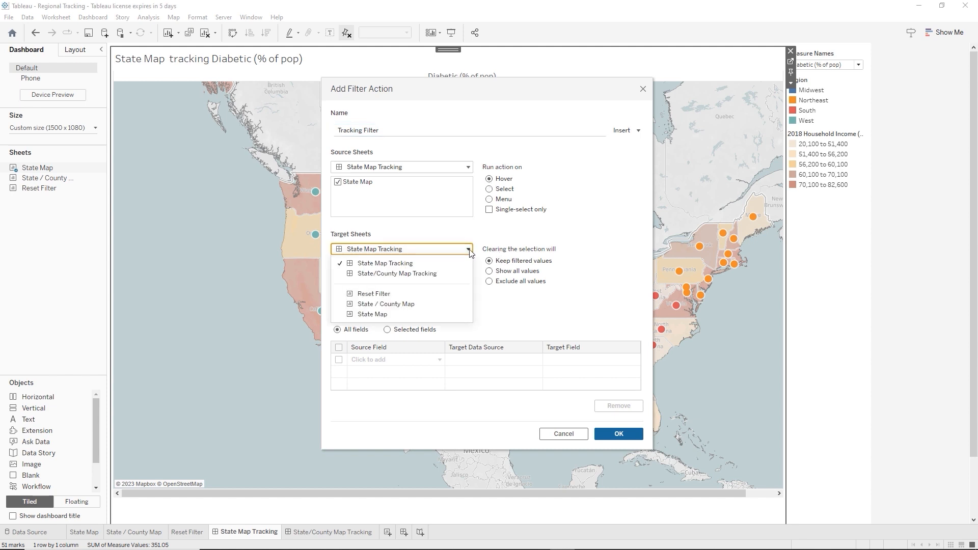
left_click(396, 274)
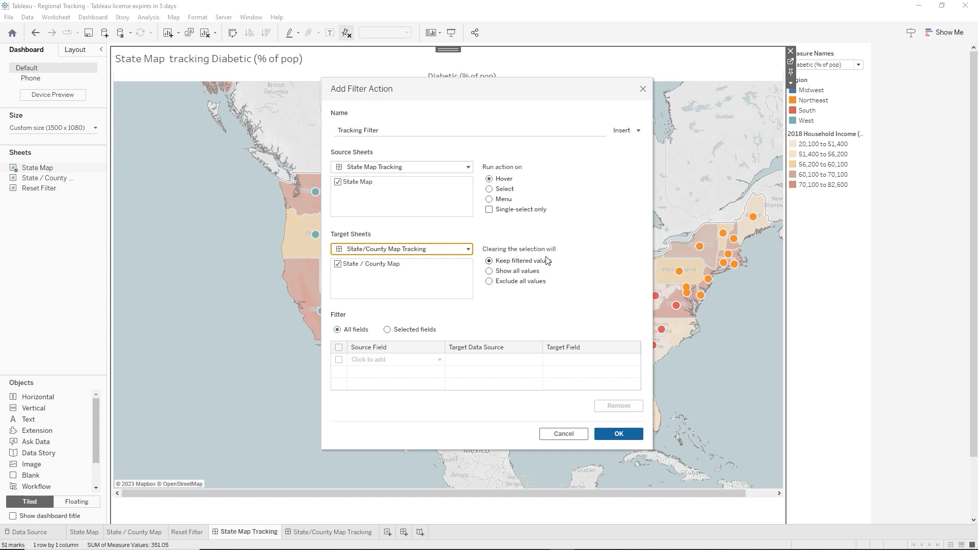
left_click(489, 273)
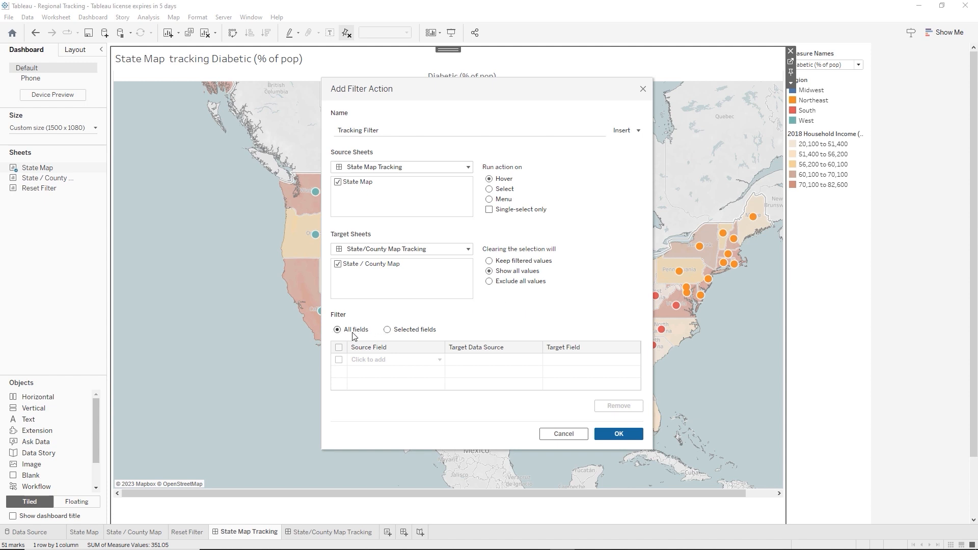
- Limit the filter action to the State field as the selected field and save the action
left_click(387, 330)
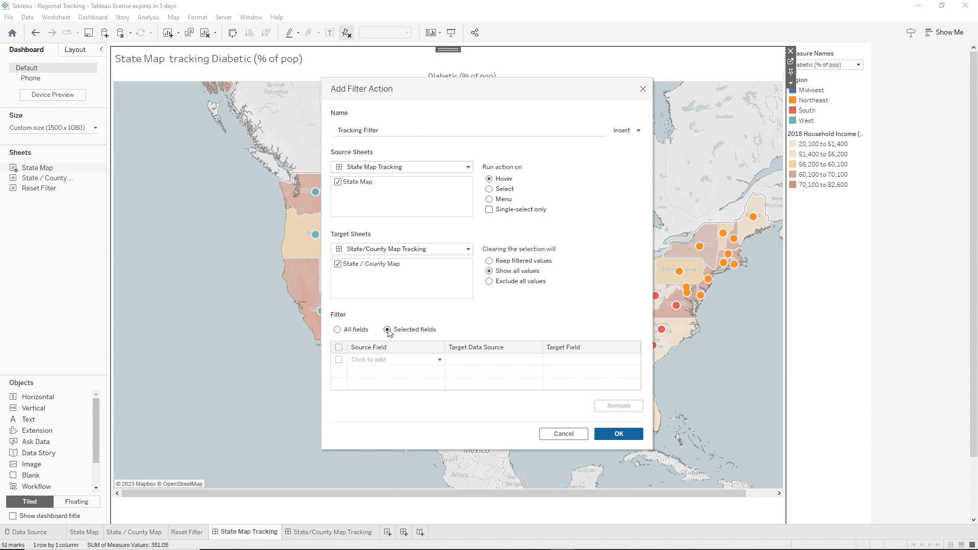
left_click(375, 361)
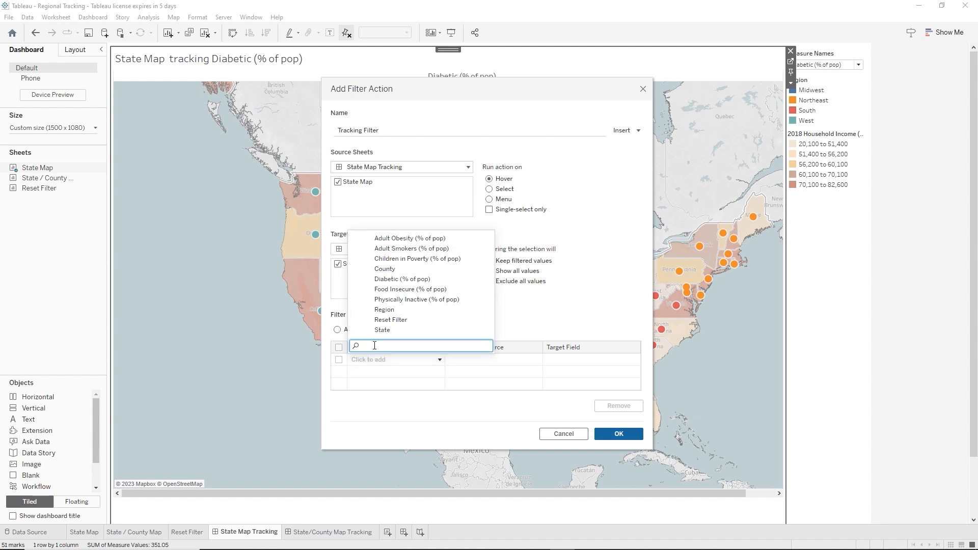
left_click(386, 332)
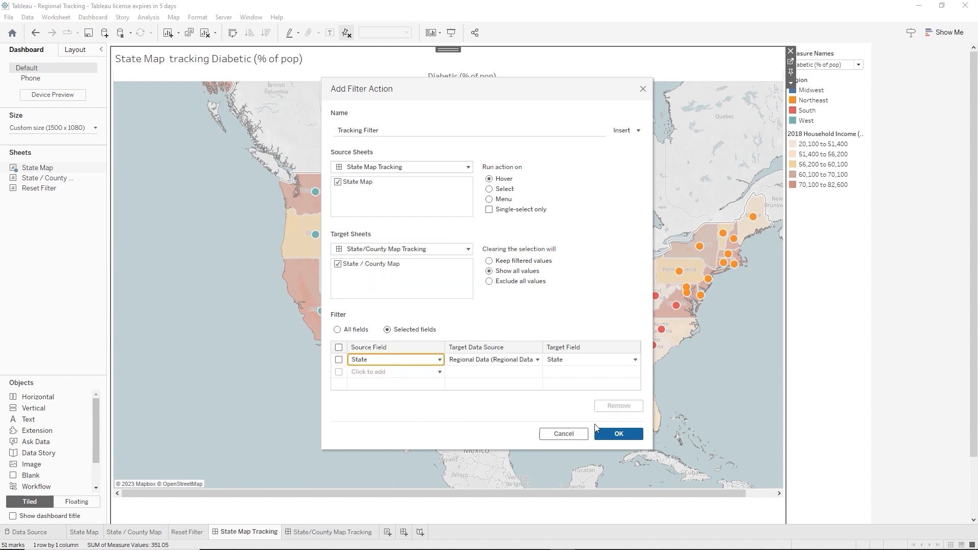
left_click(606, 435)
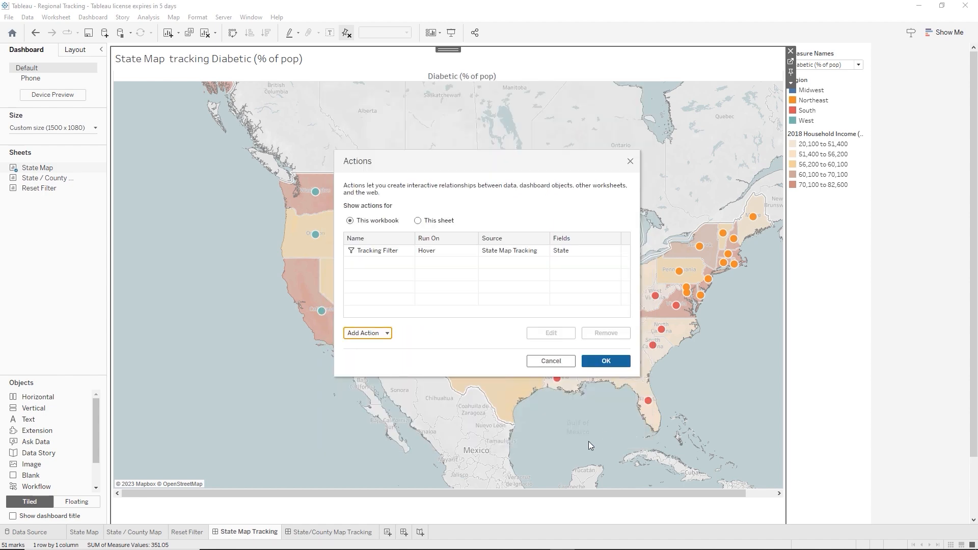
left_click(616, 364)
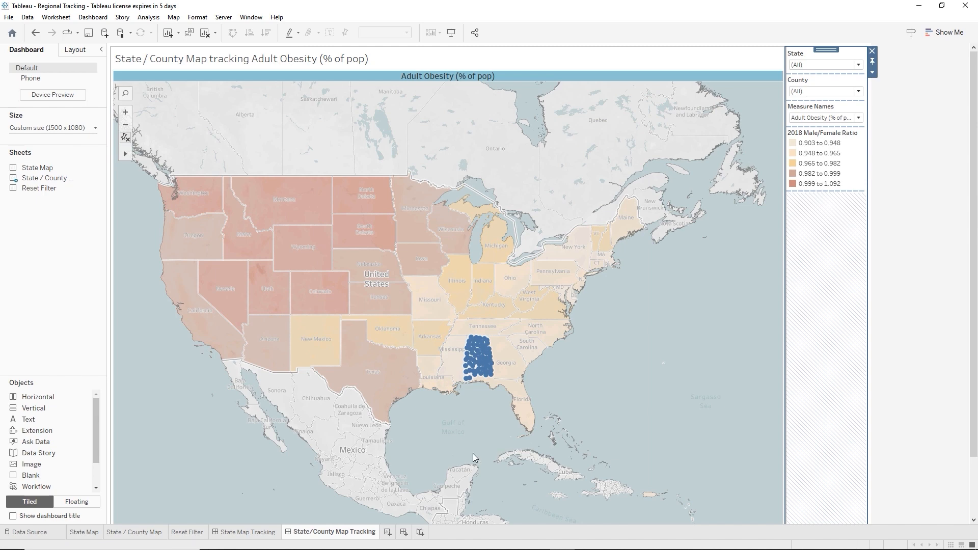
- Test the Tracking Filter action from the State Map Tracking dashboard with Texas and California, checking the county map each time
left_click(247, 531)
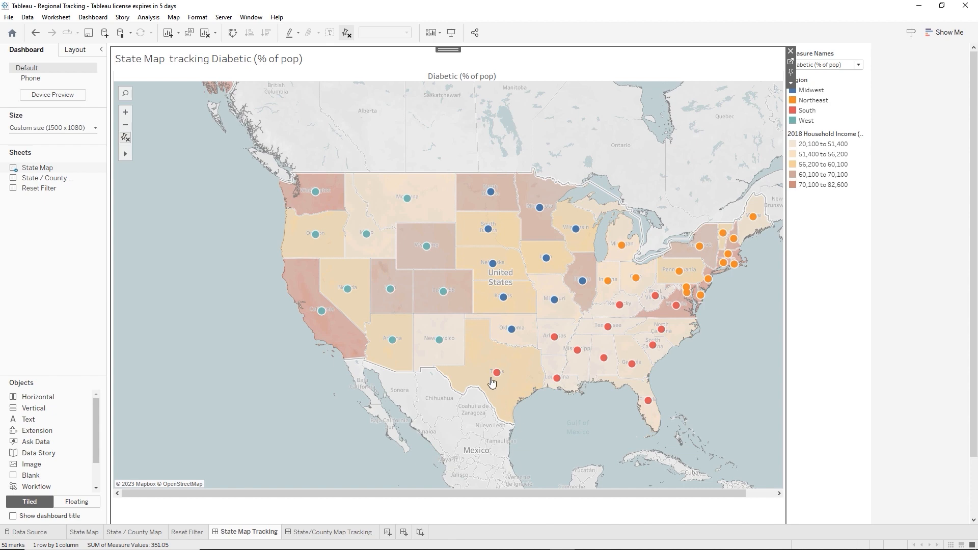
mouse_move(492, 382)
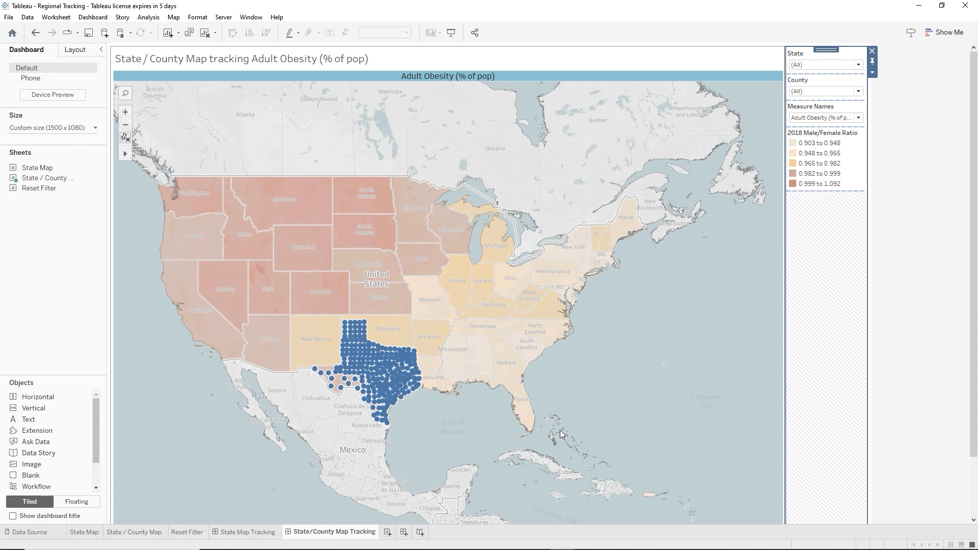
left_click(239, 532)
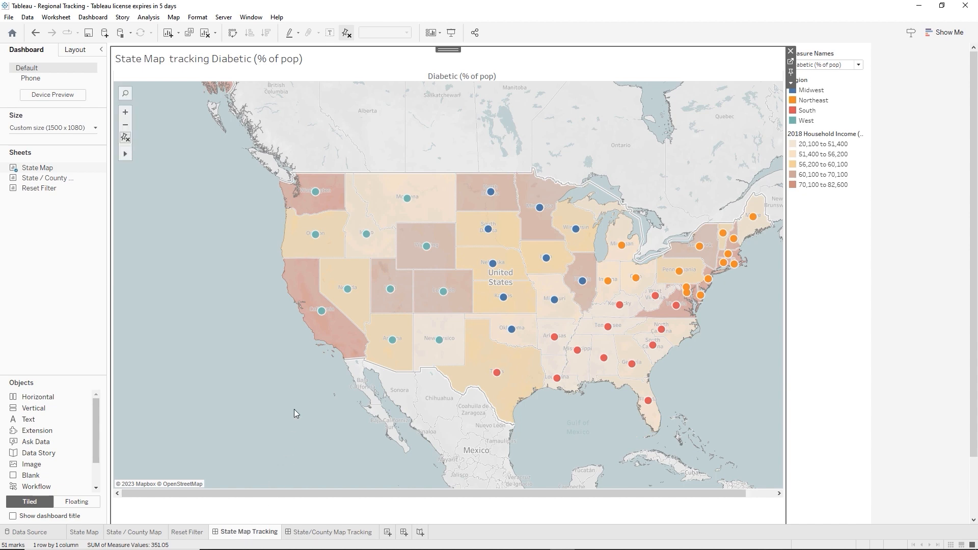
key("ctrl+Tab")
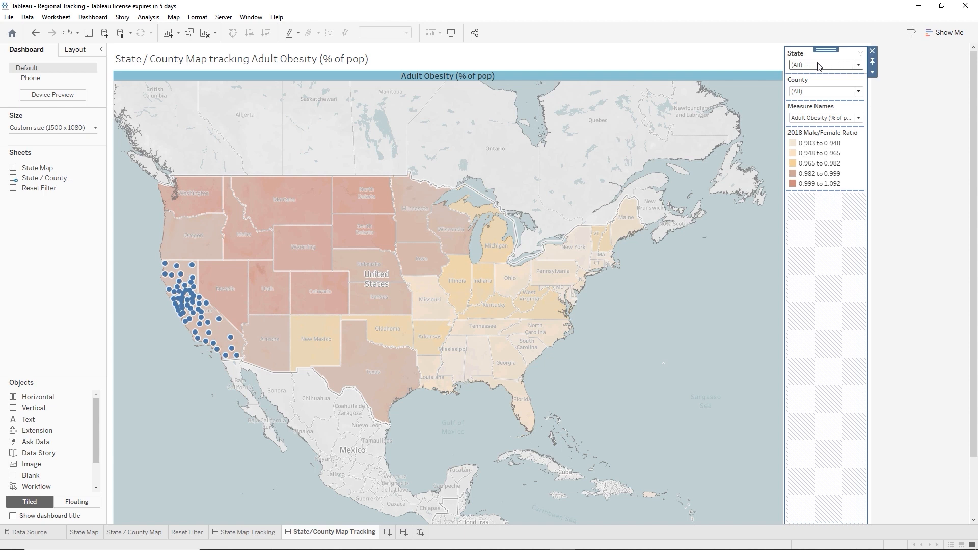
- Try to remove the container holding the filters and legend from the State/County Map Tracking dashboard
left_click(872, 52)
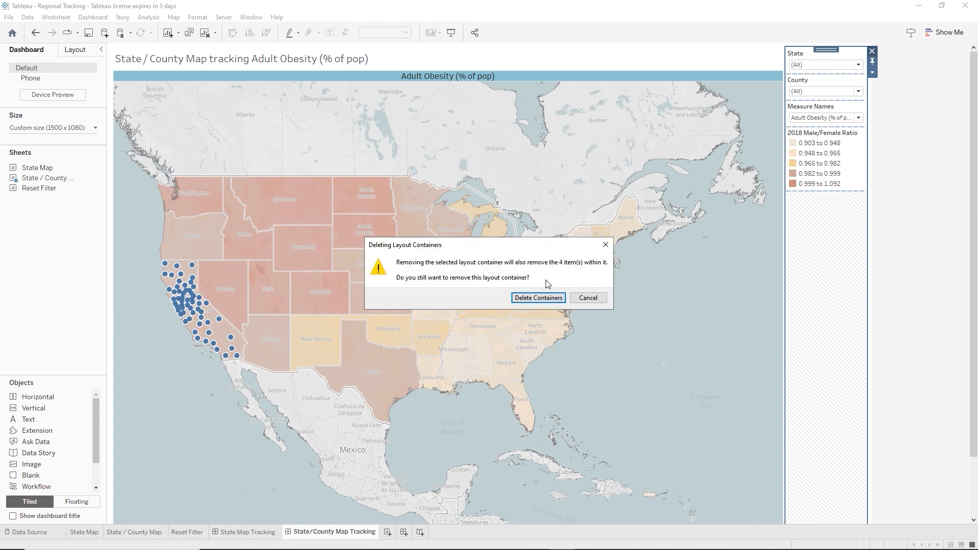
left_click(588, 297)
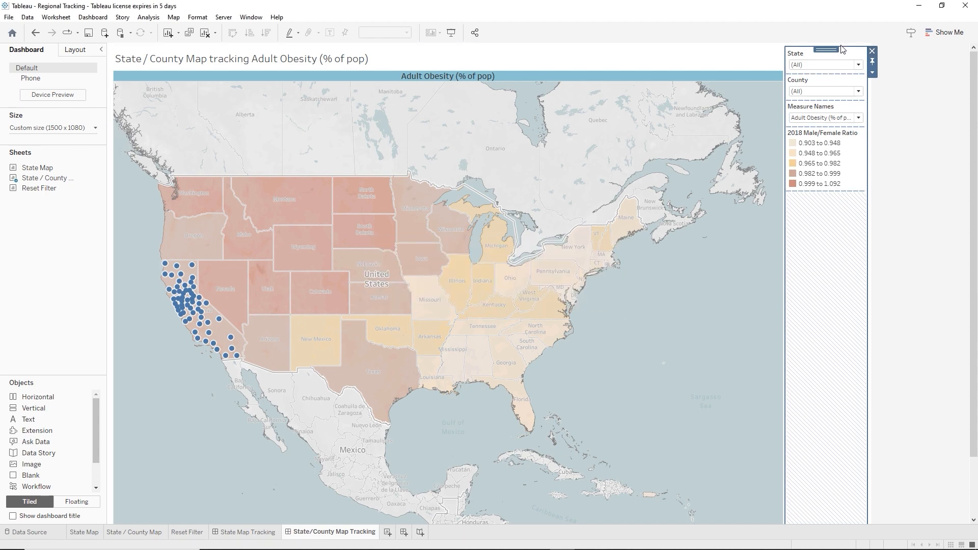
- Remove the State and County filters from the State/County Map Tracking dashboard
left_click(844, 62)
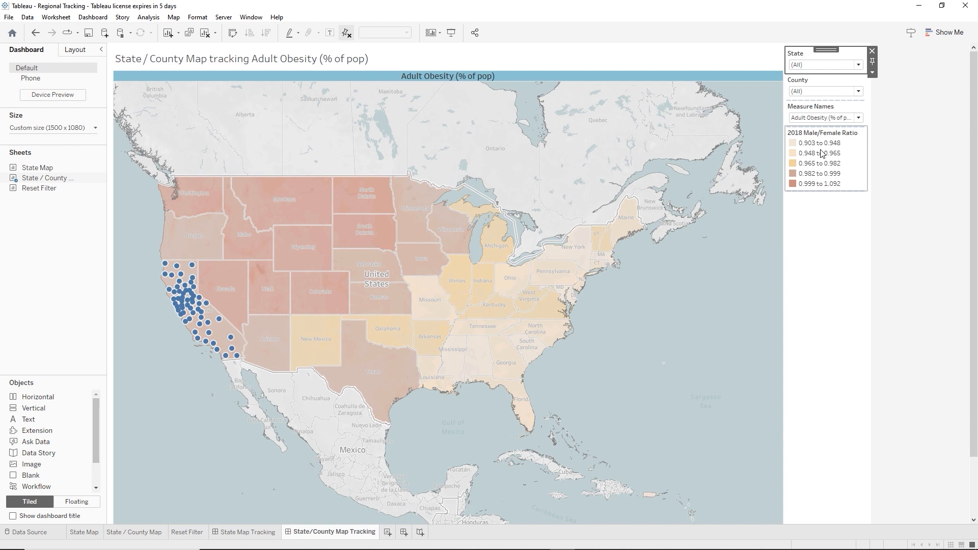
left_click(860, 96)
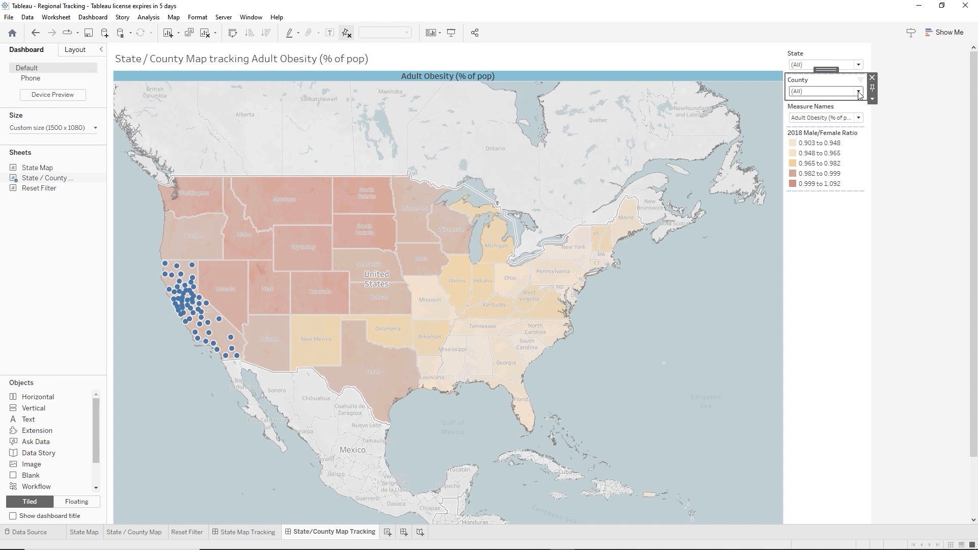
left_click(859, 92)
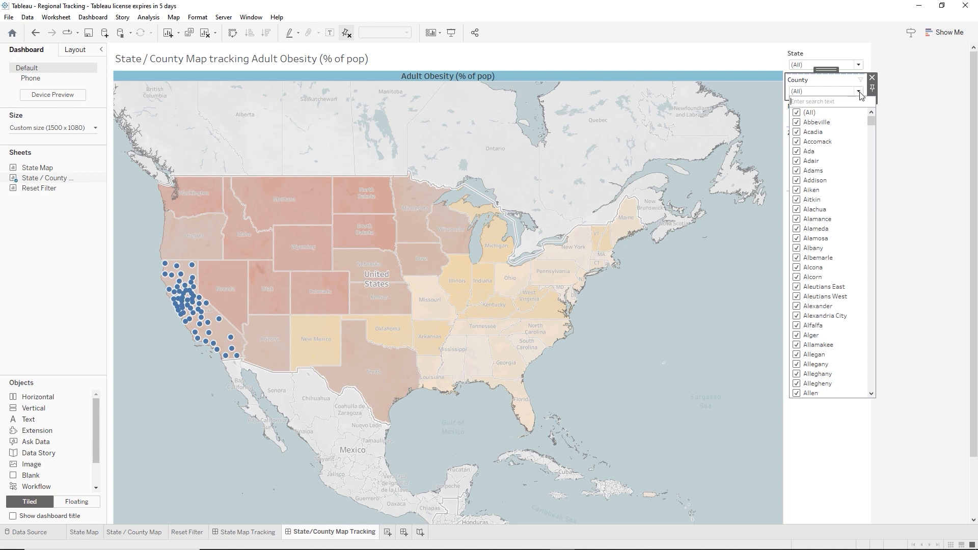
left_click(858, 92)
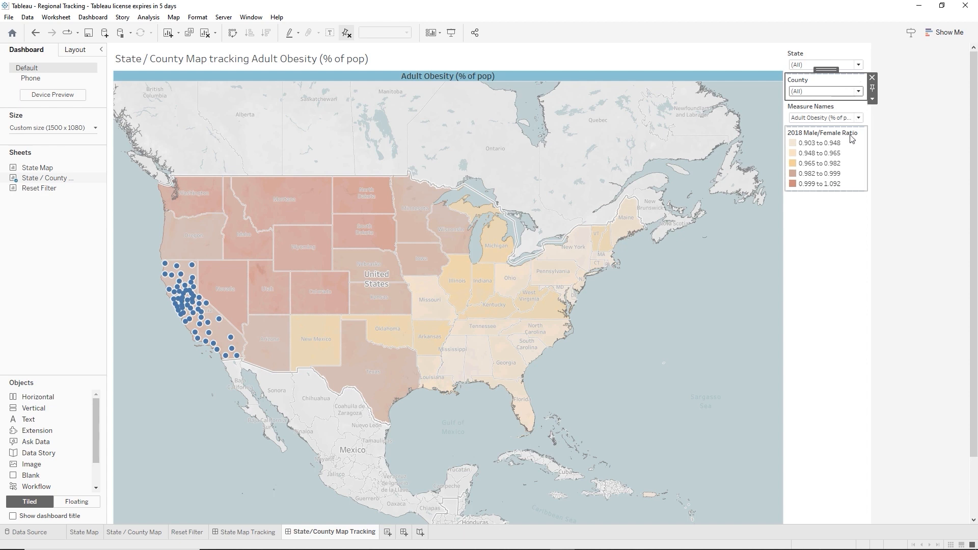
left_click(829, 57)
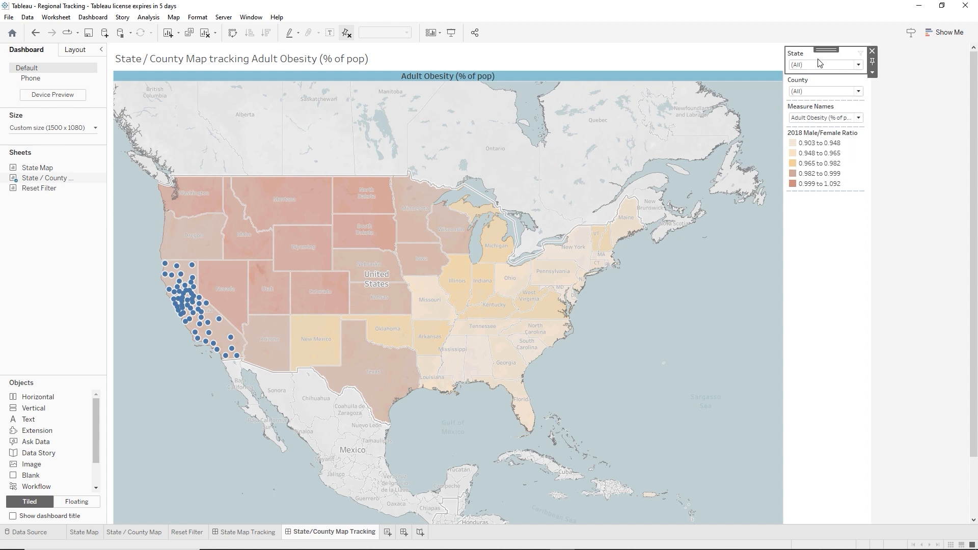
left_click(872, 52)
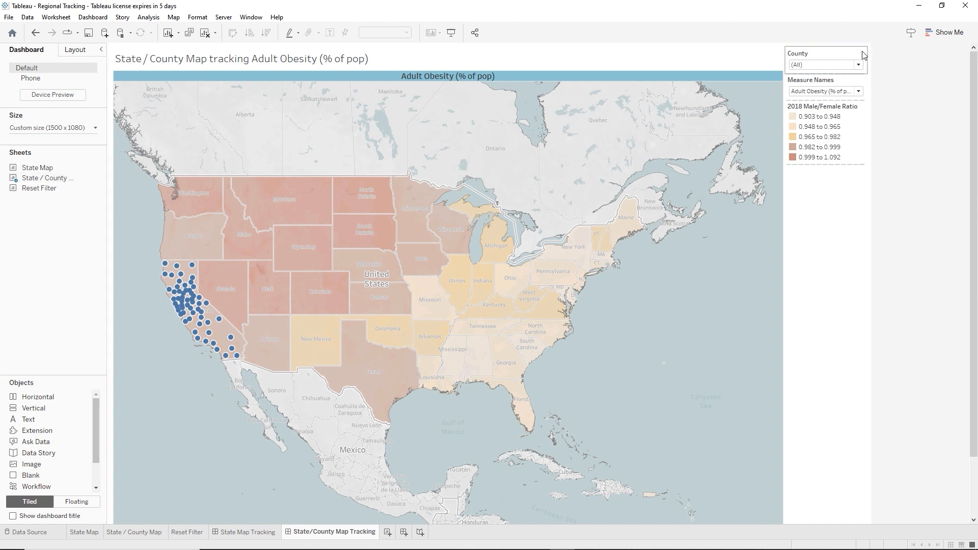
left_click(846, 55)
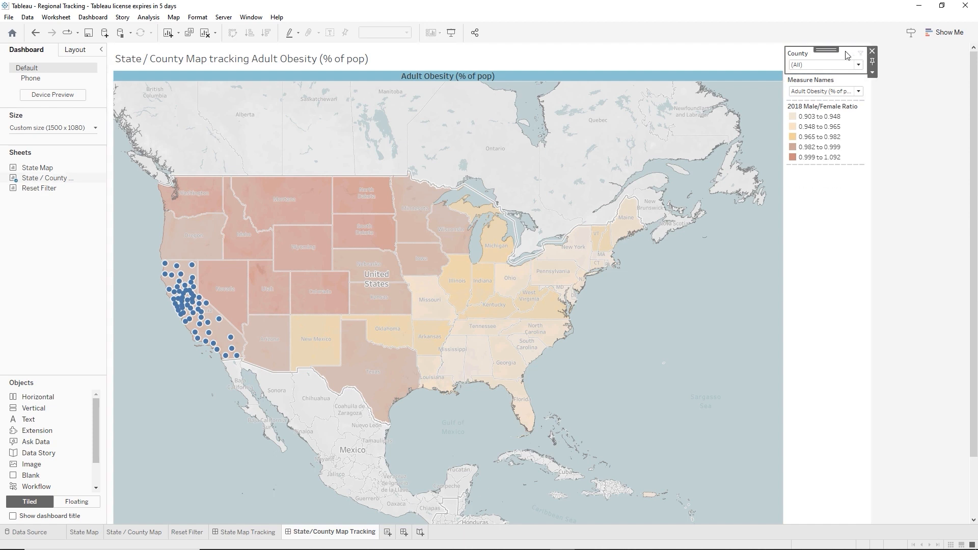
left_click(872, 52)
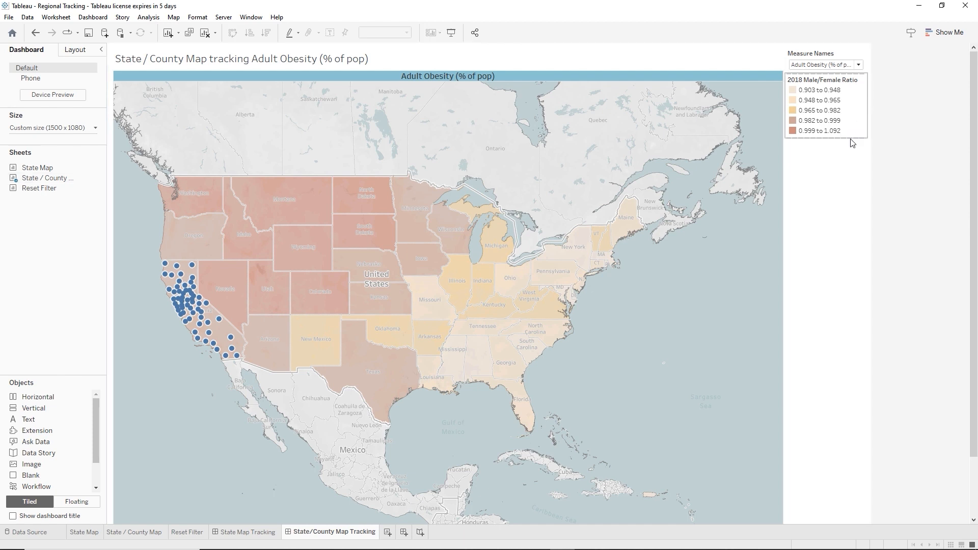
- Add the Reset Filter sheet to the State/County Map Tracking dashboard as a floating object and hide its title
left_click(825, 170)
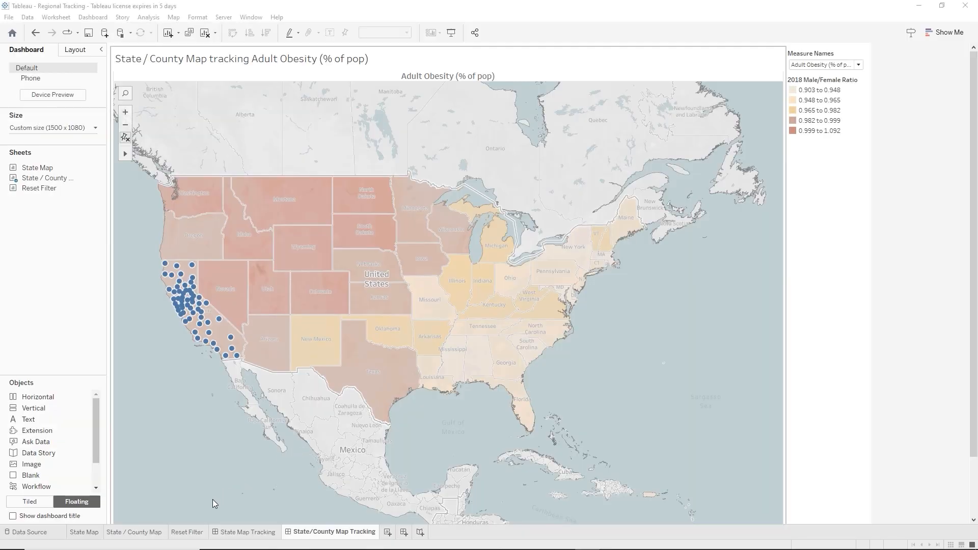
left_click(189, 532)
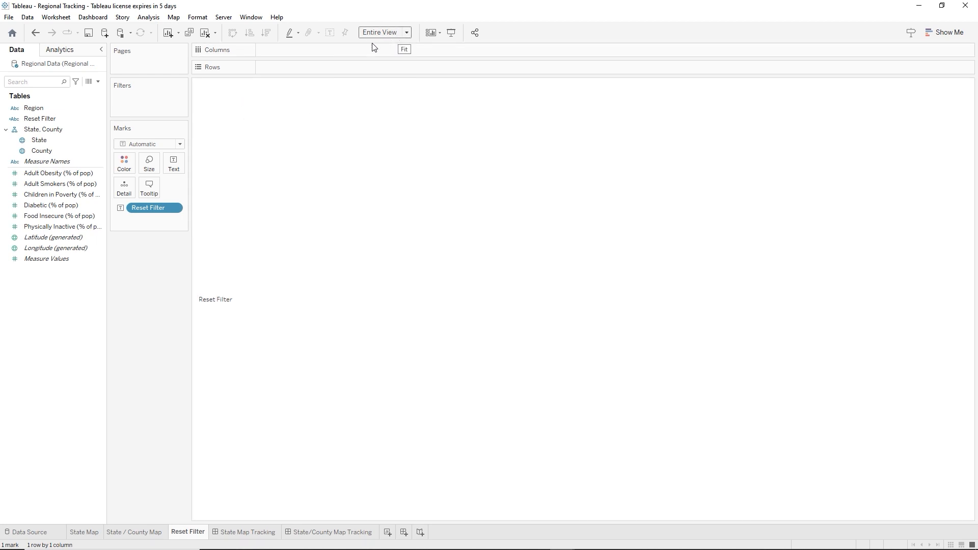
left_click(322, 532)
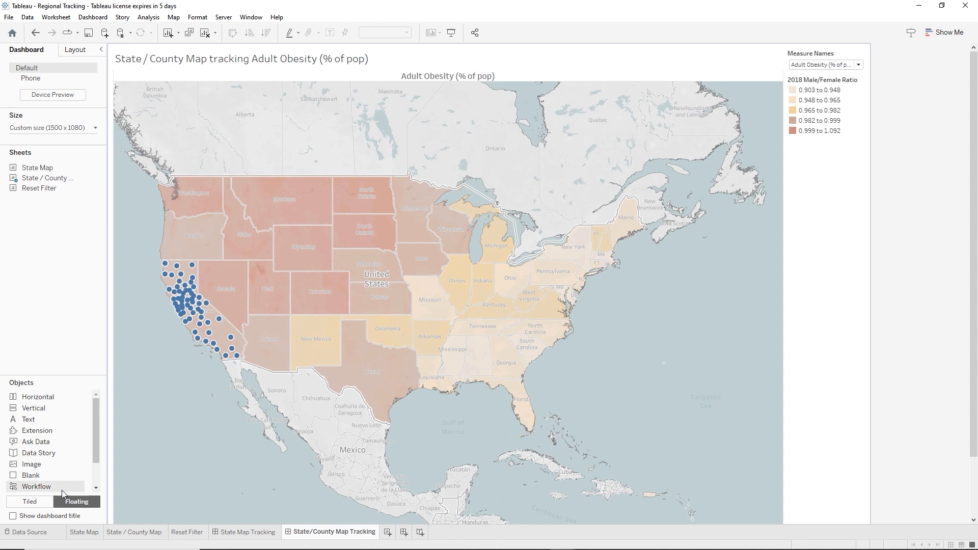
left_click_drag(37, 188, 548, 249)
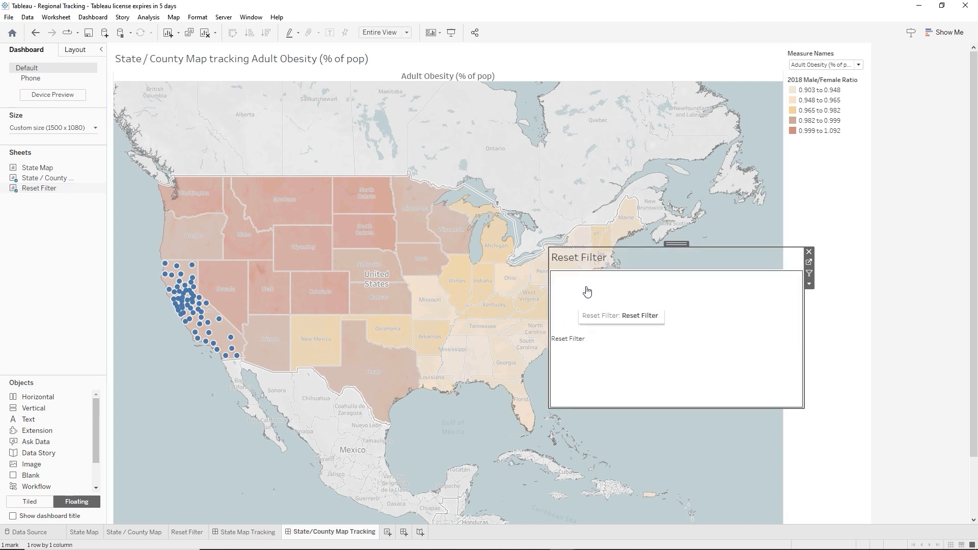
right_click(610, 261)
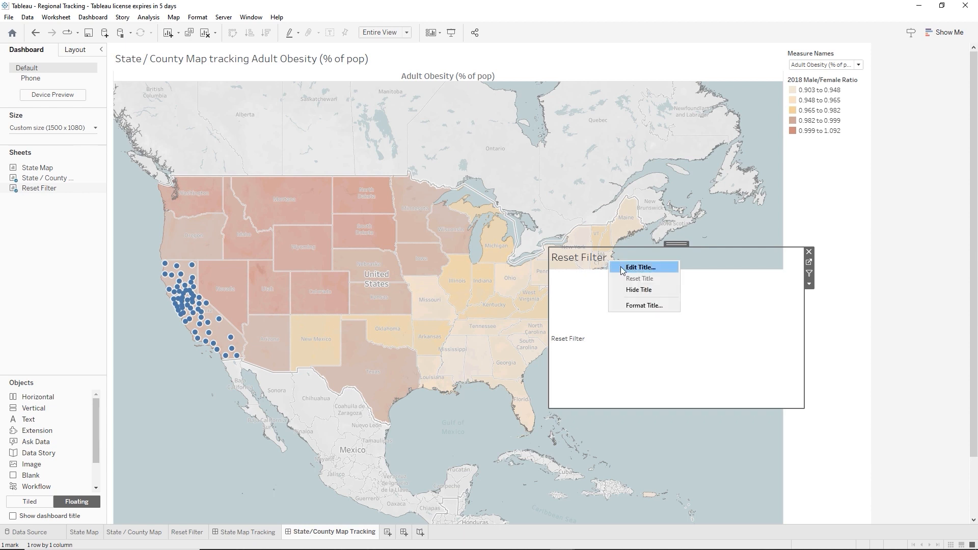
left_click(634, 290)
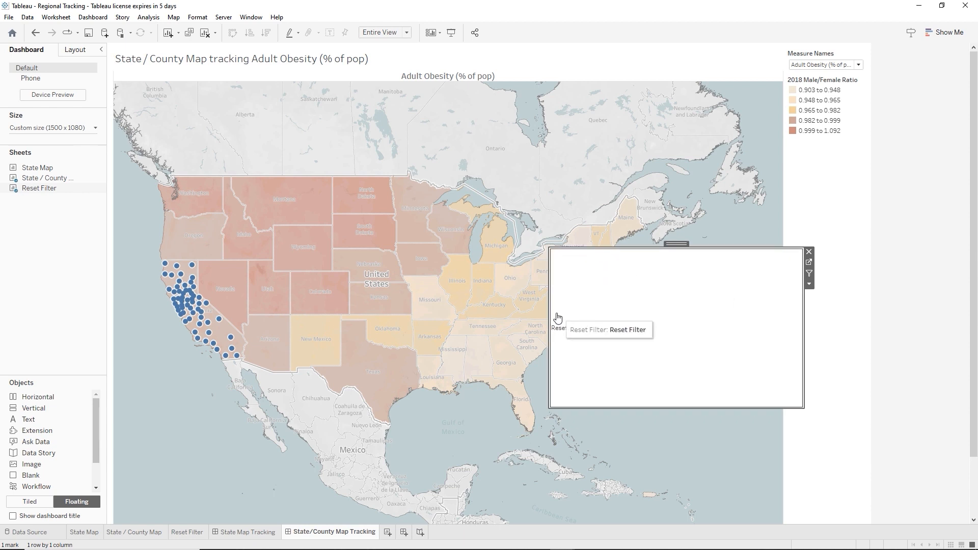
- Shrink the floating Reset Filter object to a small box and place it just below the 2018 Male/Female Ratio legend
left_click_drag(548, 316, 720, 311)
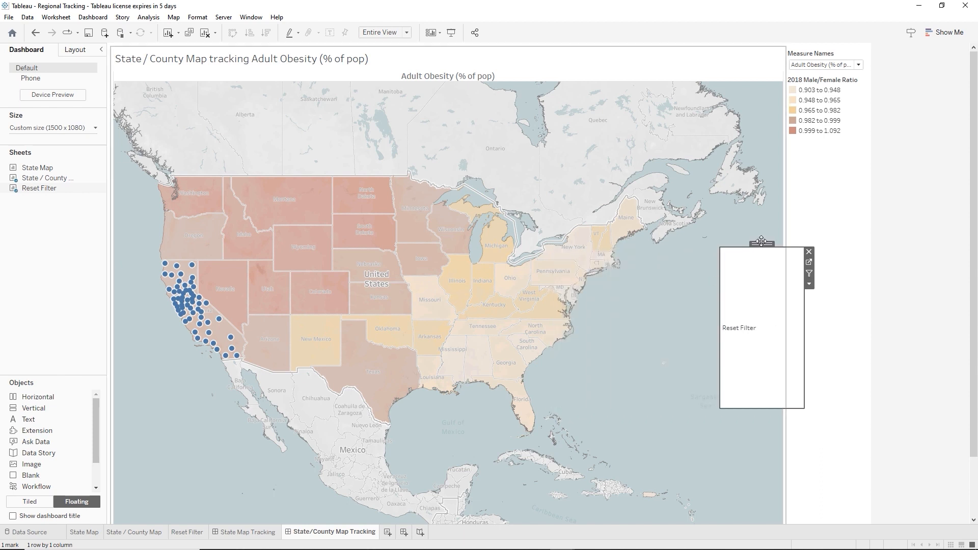
left_click_drag(761, 243, 823, 142)
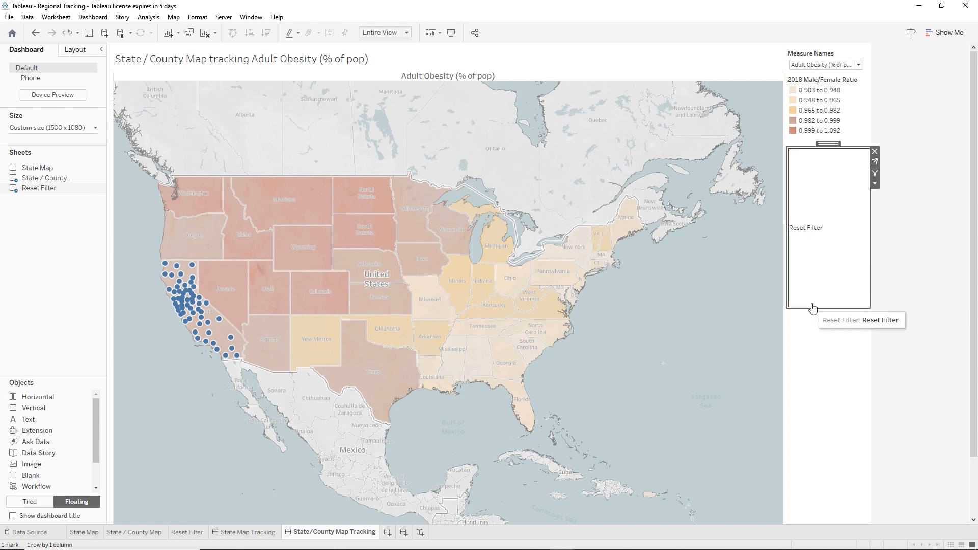
left_click_drag(815, 307, 815, 182)
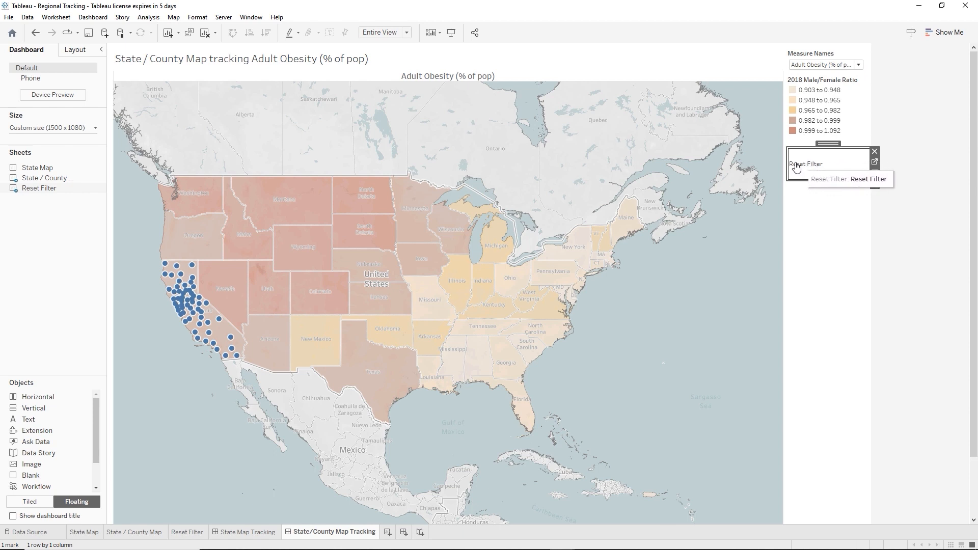
left_click_drag(807, 178, 811, 167)
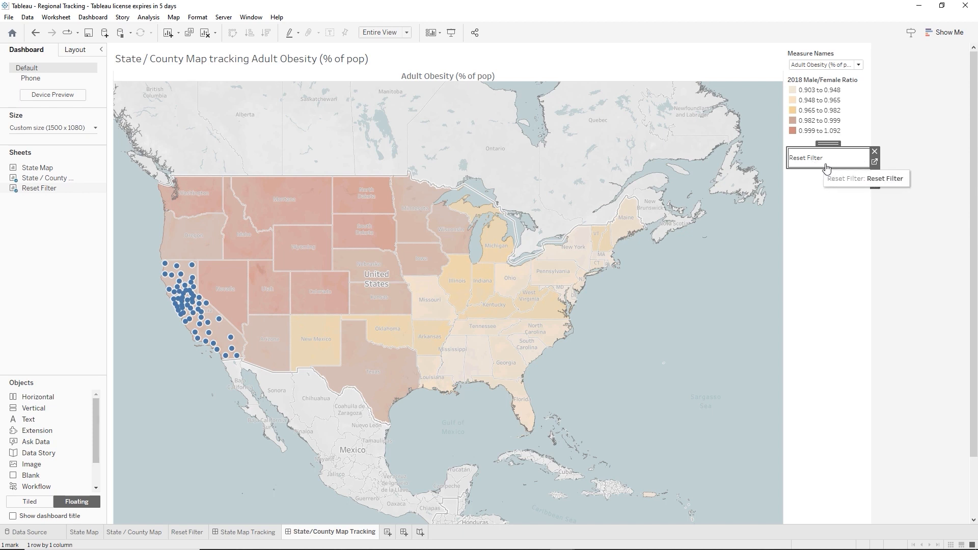
- Format the Reset Filter worksheet's default font as bold, size 11
left_click(875, 162)
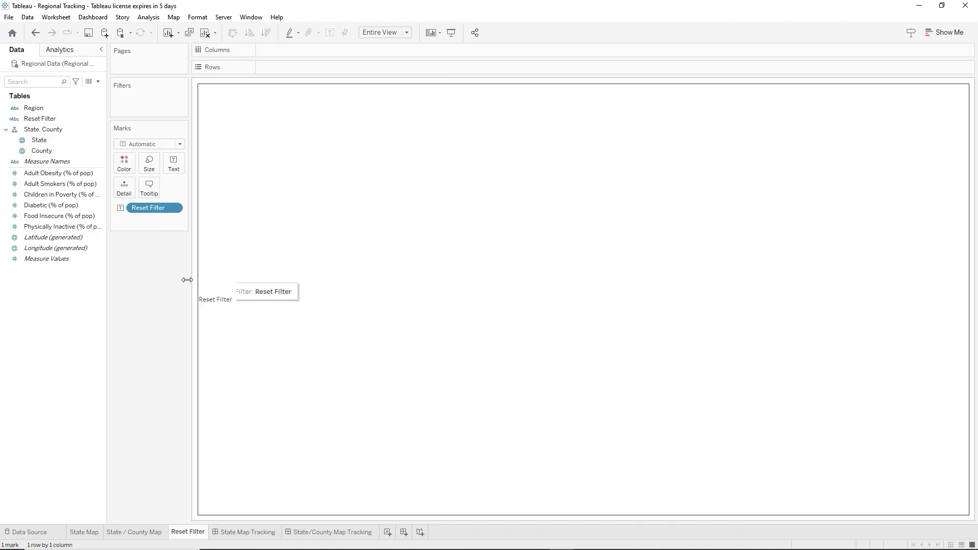
left_click(174, 163)
right_click(214, 297)
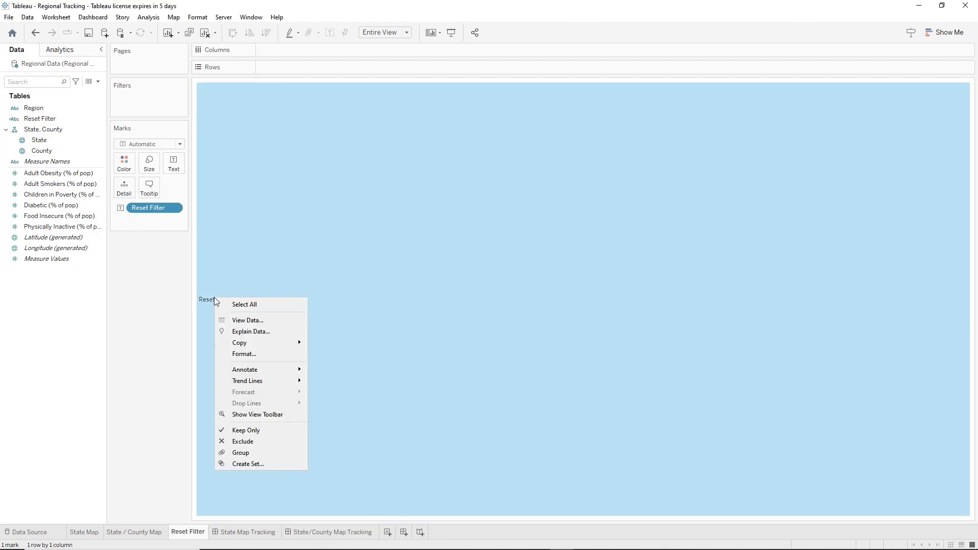
left_click(244, 354)
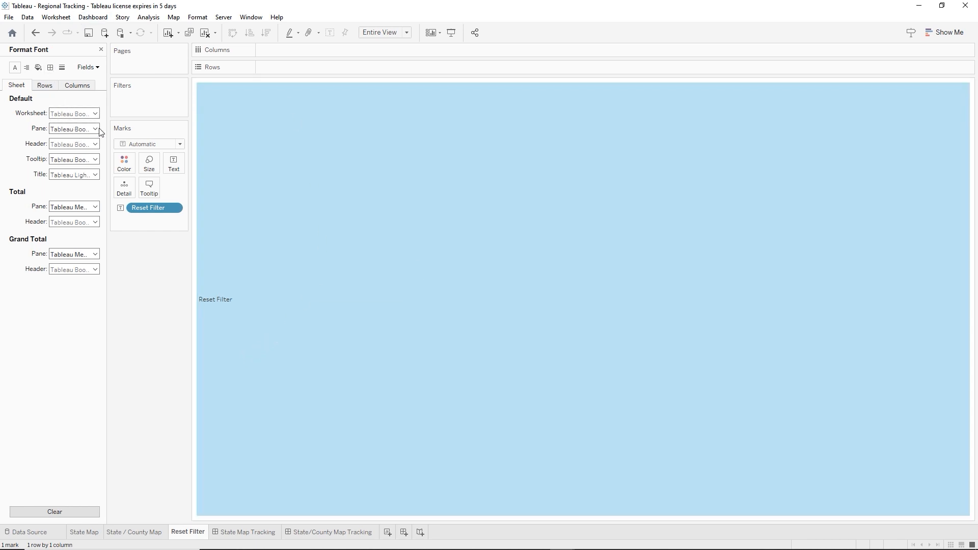
left_click(94, 115)
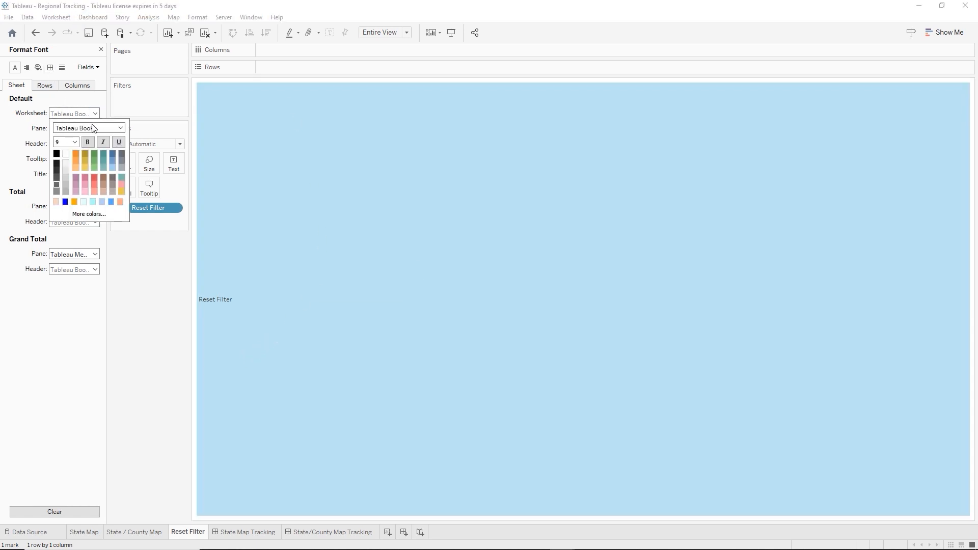
left_click(77, 143)
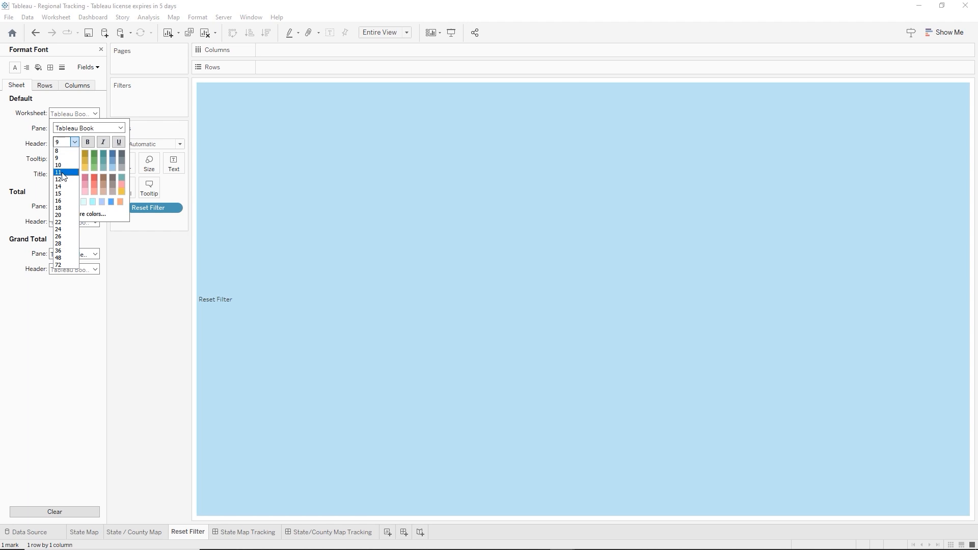
left_click(62, 172)
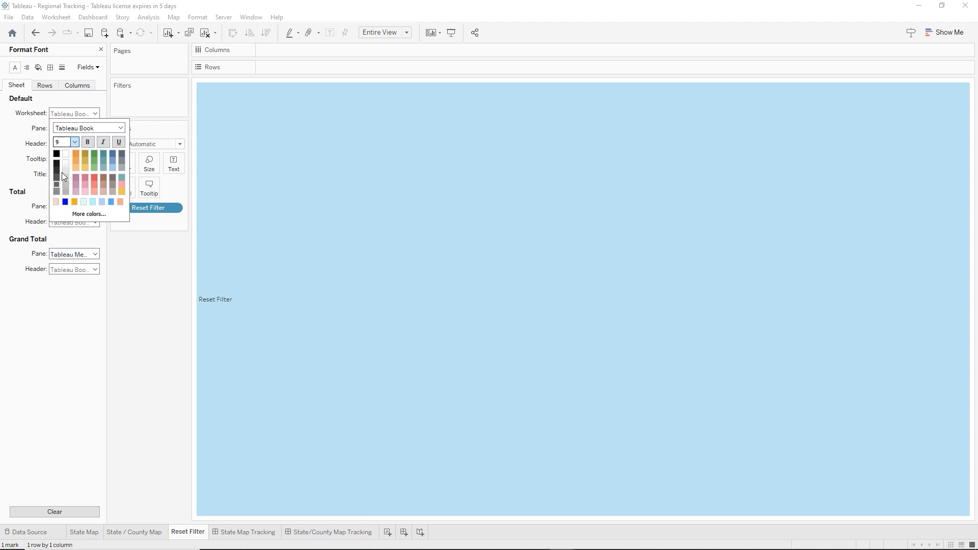
left_click(88, 143)
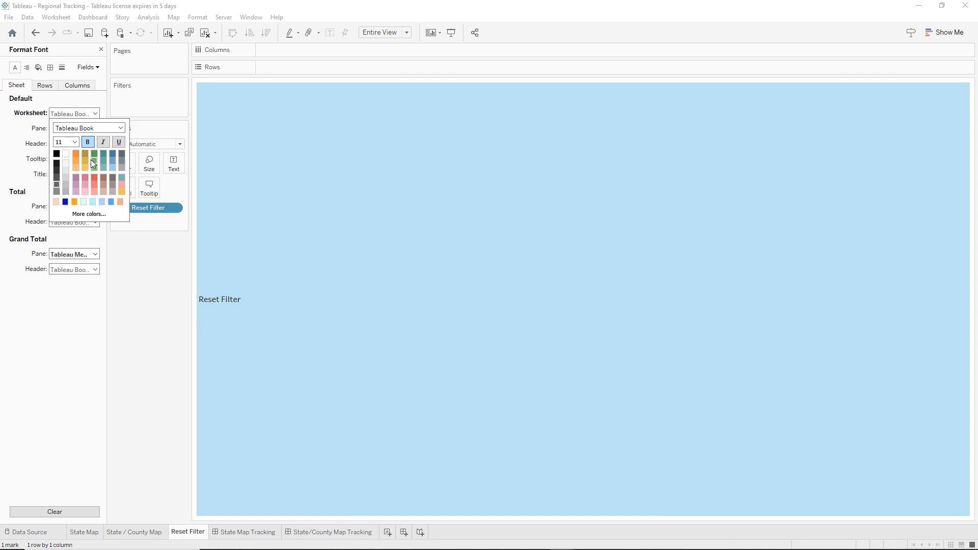
left_click(137, 254)
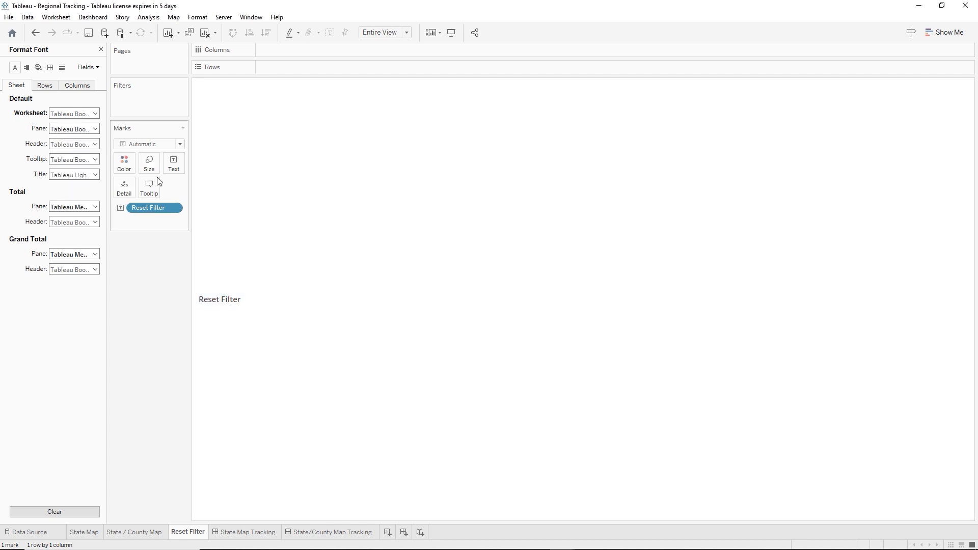
- Narrow the Reset Filter box on the State/County Map Tracking dashboard to fit closely around its text
left_click(359, 532)
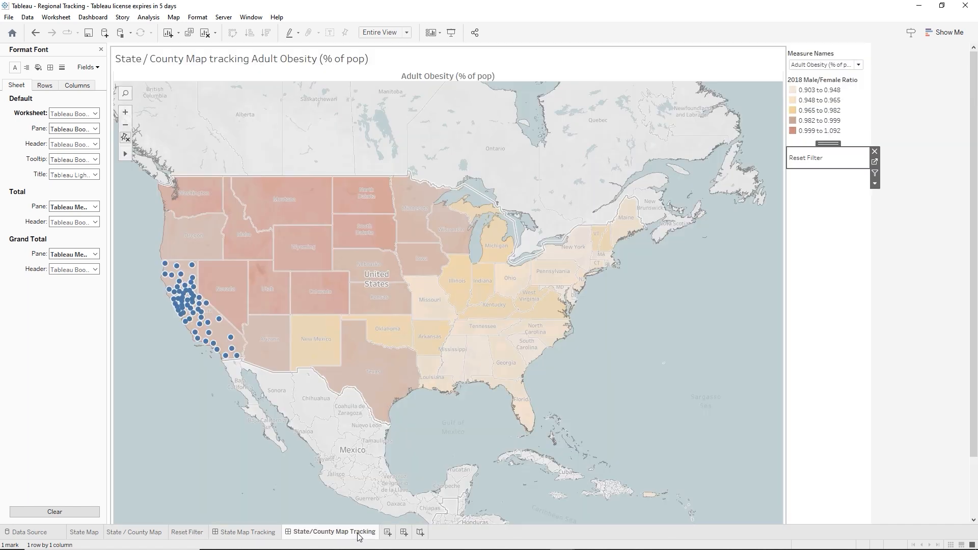
left_click(822, 167)
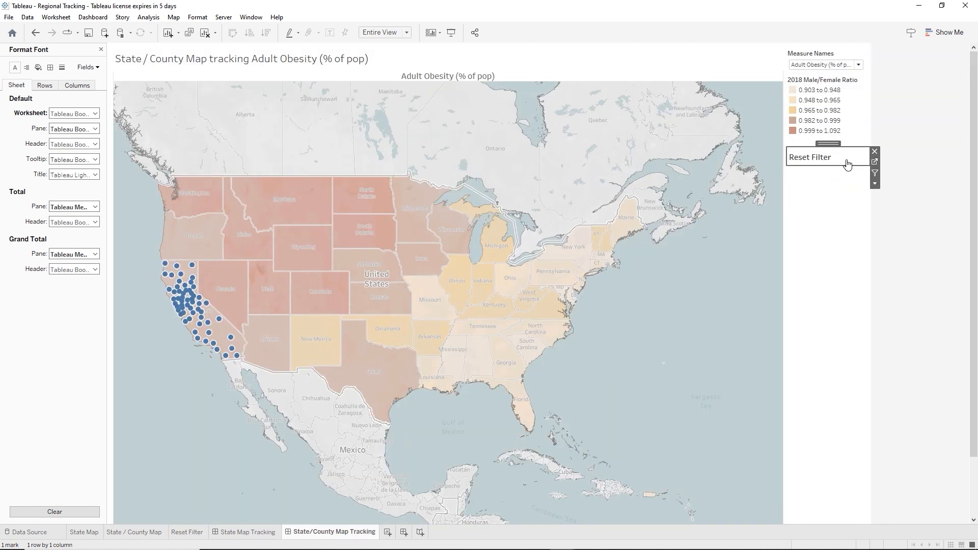
left_click_drag(868, 156, 839, 158)
left_click(807, 201)
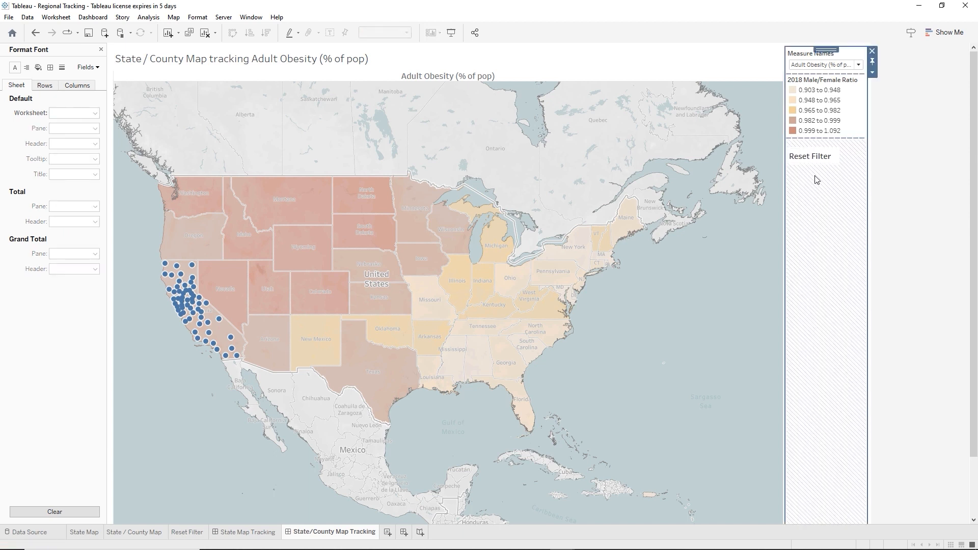
- Add a dashboard filter action with only the Reset Filter sheet of State/County Map Tracking as its source
left_click(93, 17)
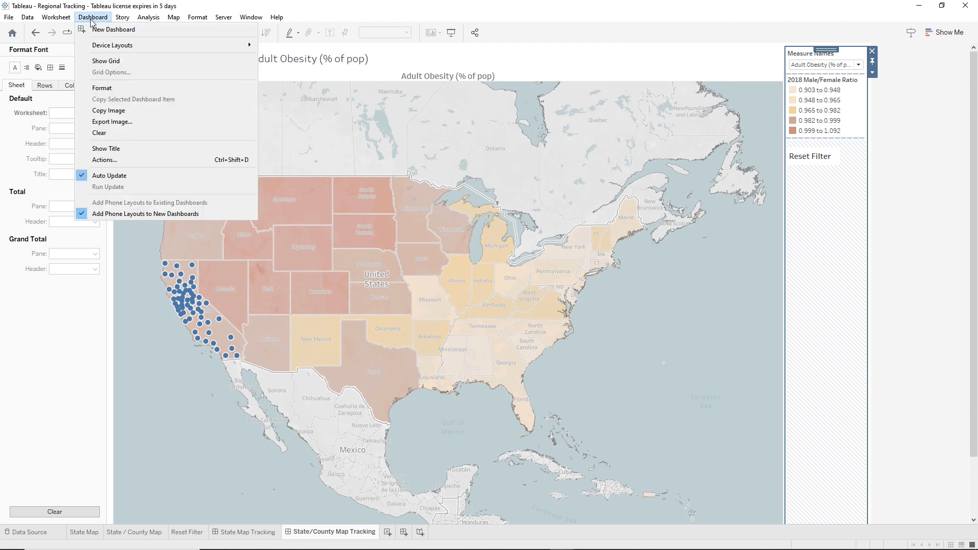
left_click(115, 158)
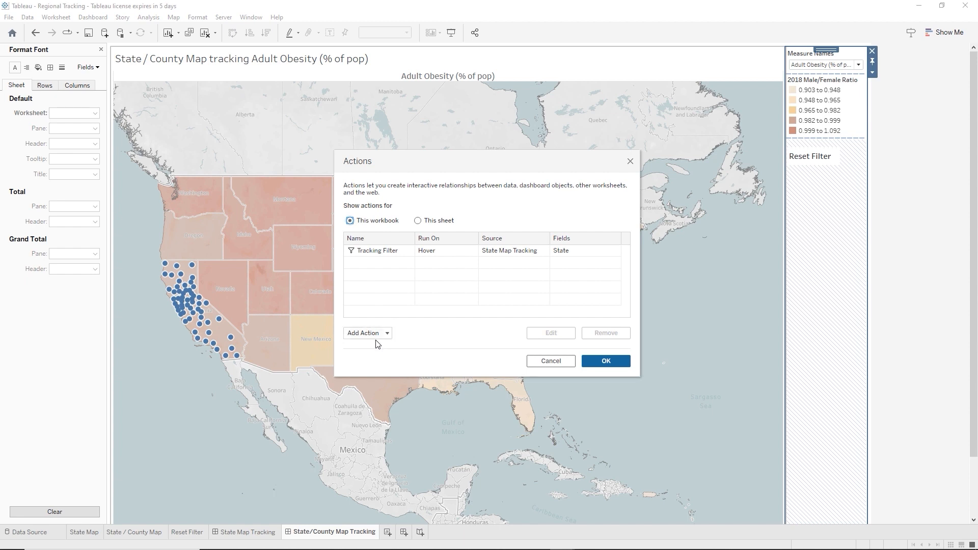
left_click(365, 333)
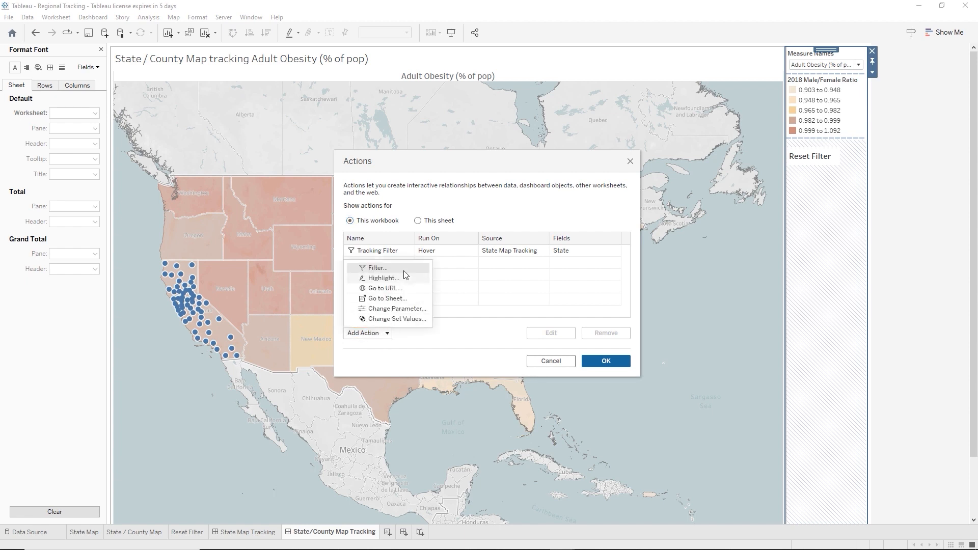
left_click(371, 269)
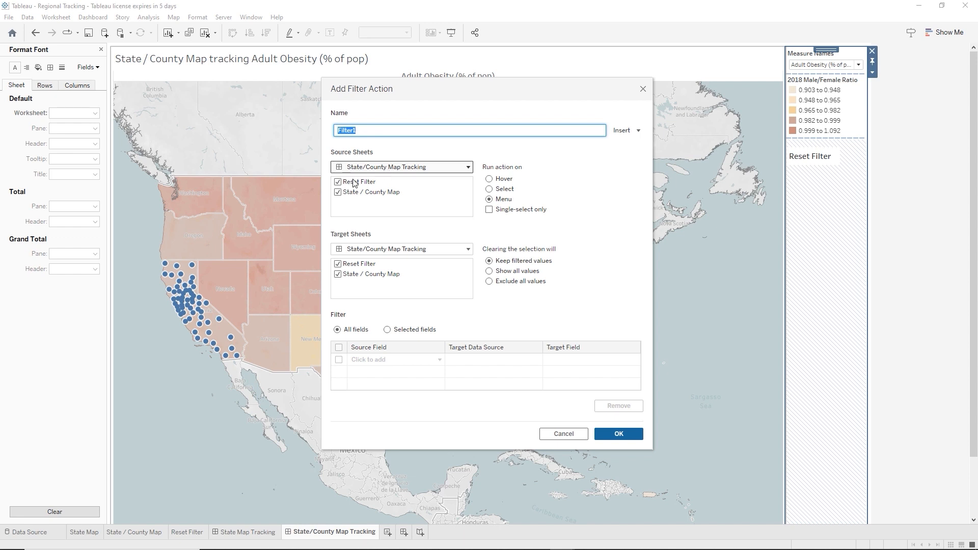
left_click(339, 194)
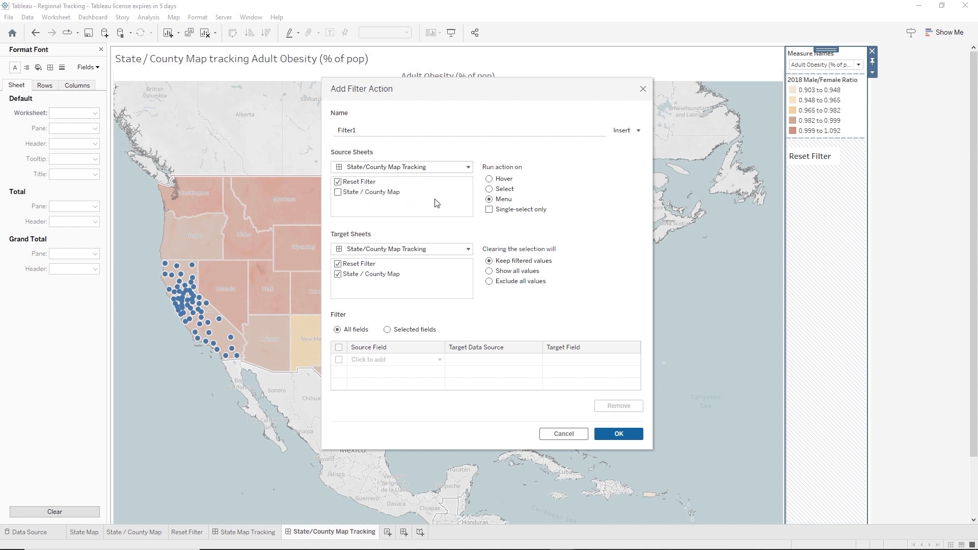
- Set the filter action to run on Select, target only State / County Map, show all values when cleared, and filter on State
left_click(489, 189)
left_click(338, 264)
left_click(488, 271)
left_click(433, 360)
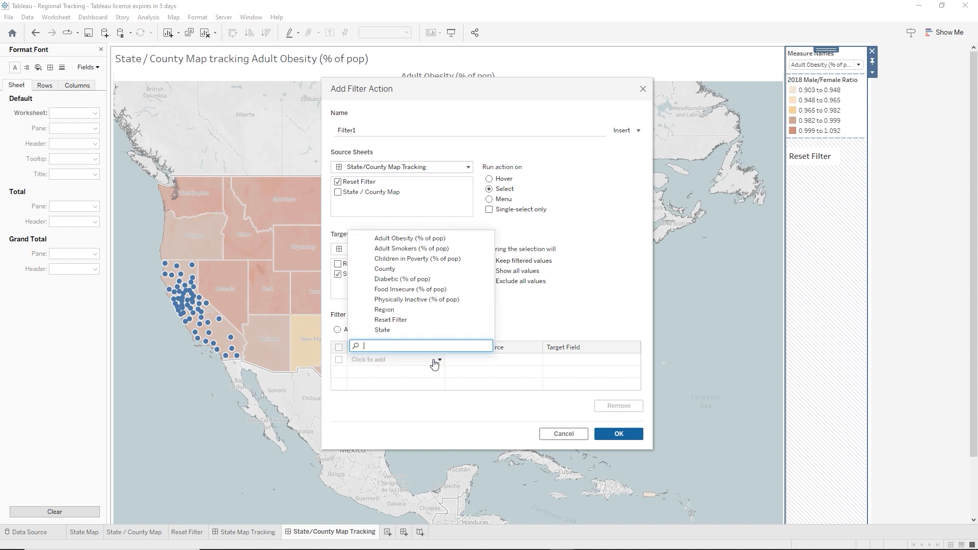
left_click(383, 330)
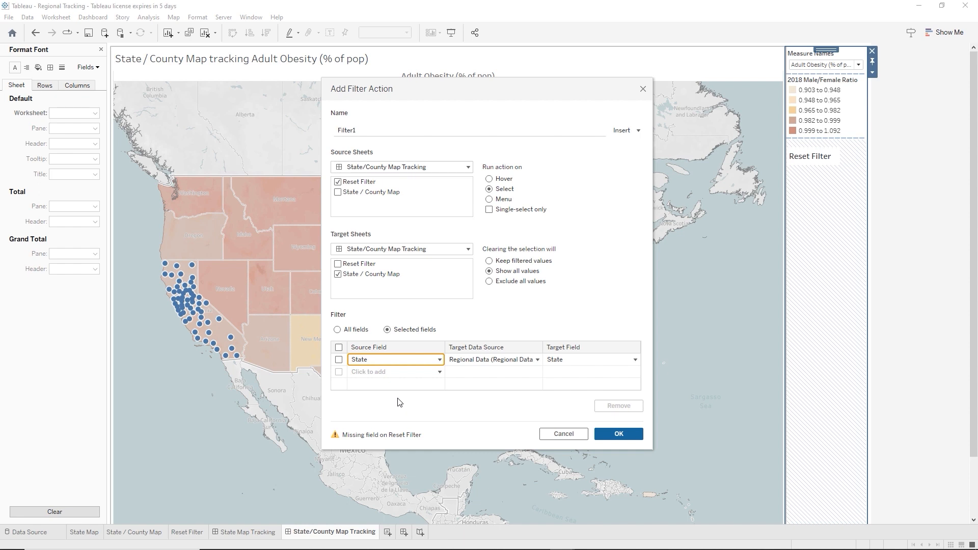
left_click(605, 439)
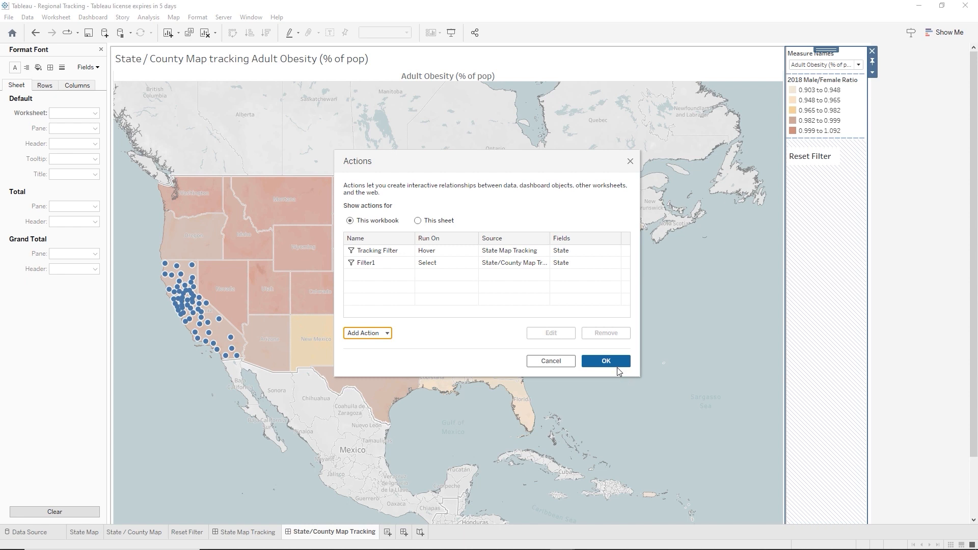
left_click(616, 364)
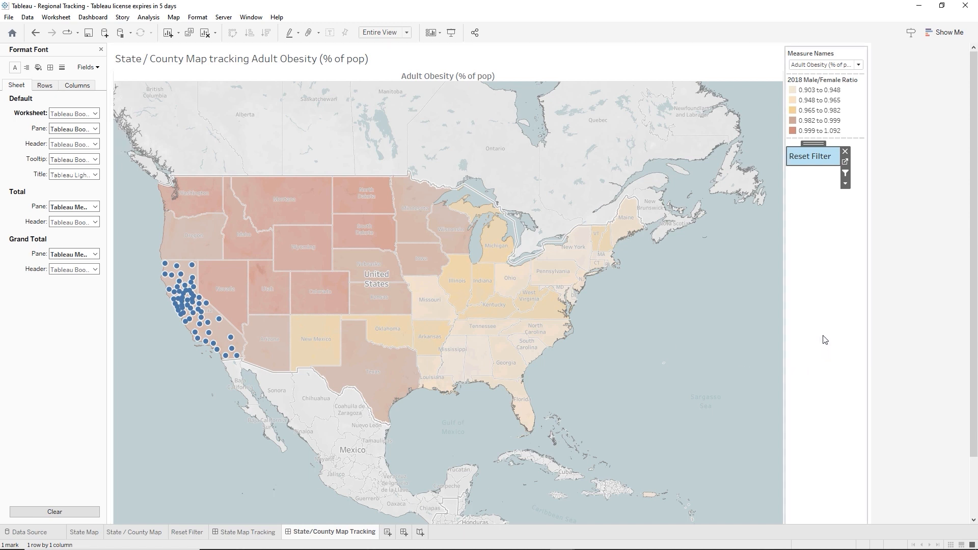
- Test Reset Filter on State/County Map Tracking, including after filtering to New York from the State Map Tracking dashboard
left_click(818, 256)
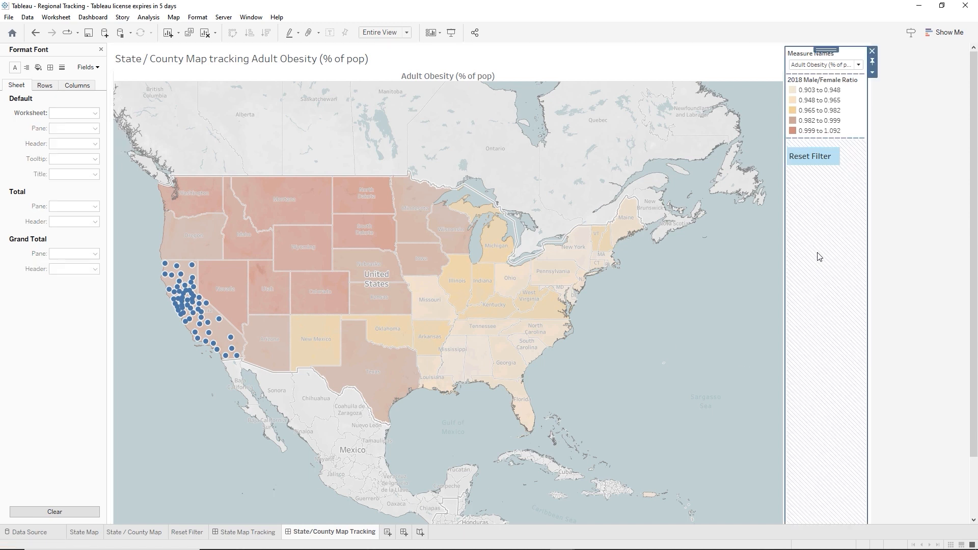
left_click(812, 160)
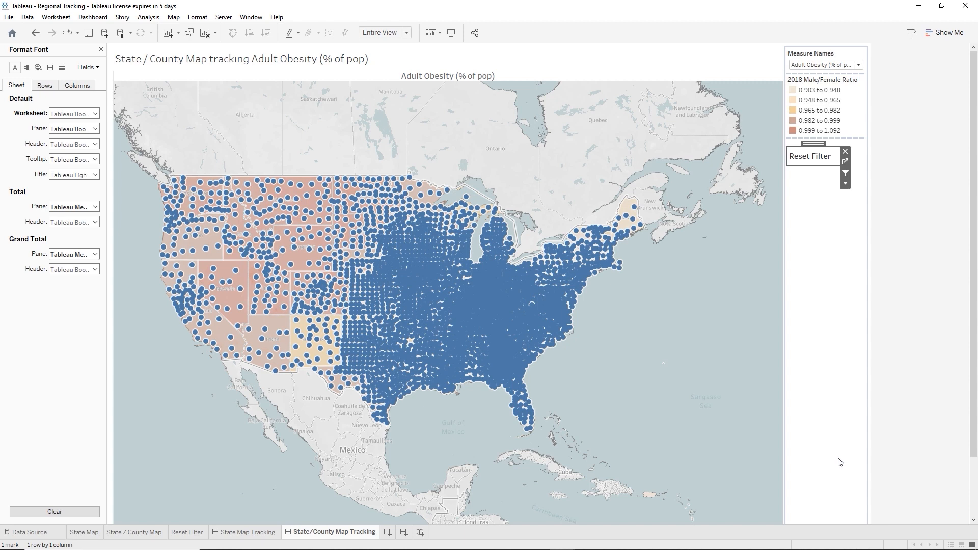
left_click(748, 473)
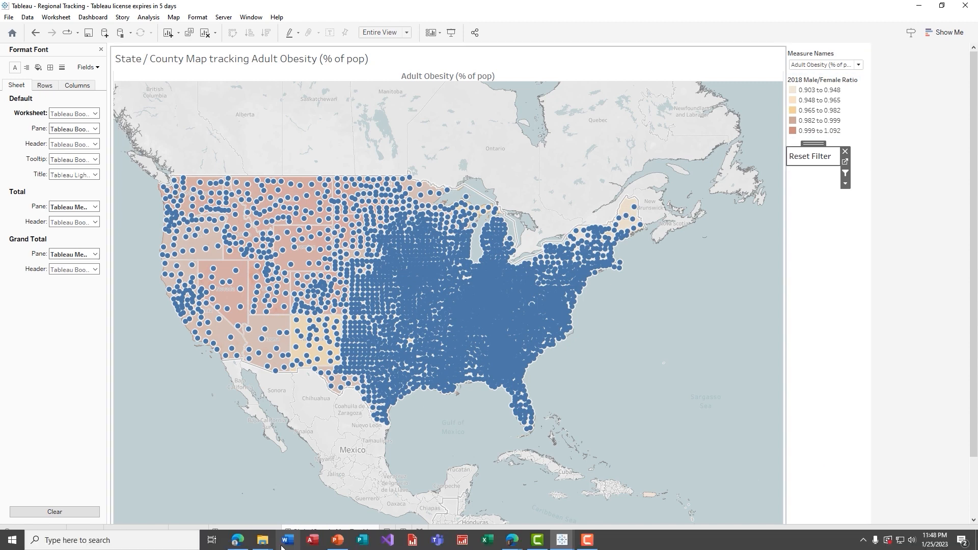
left_click(249, 531)
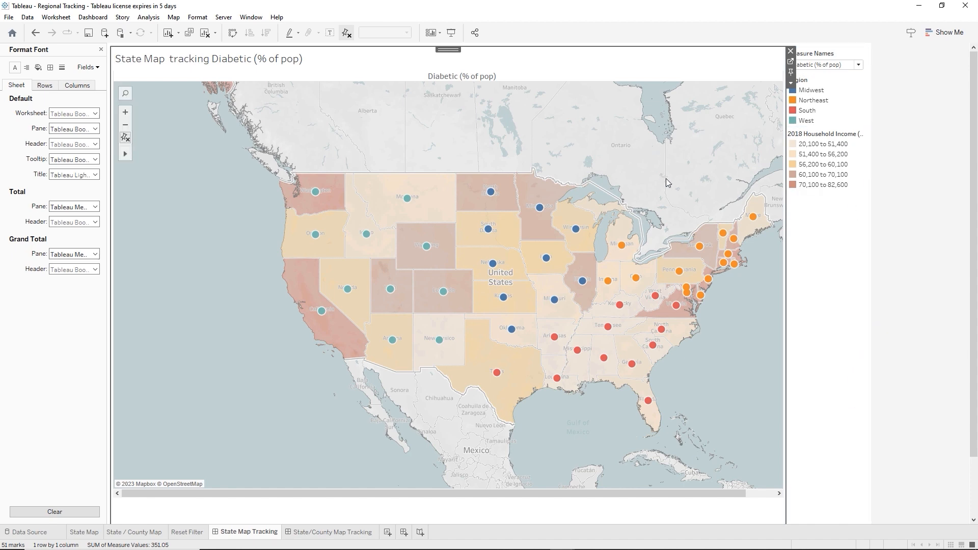
left_click(698, 242)
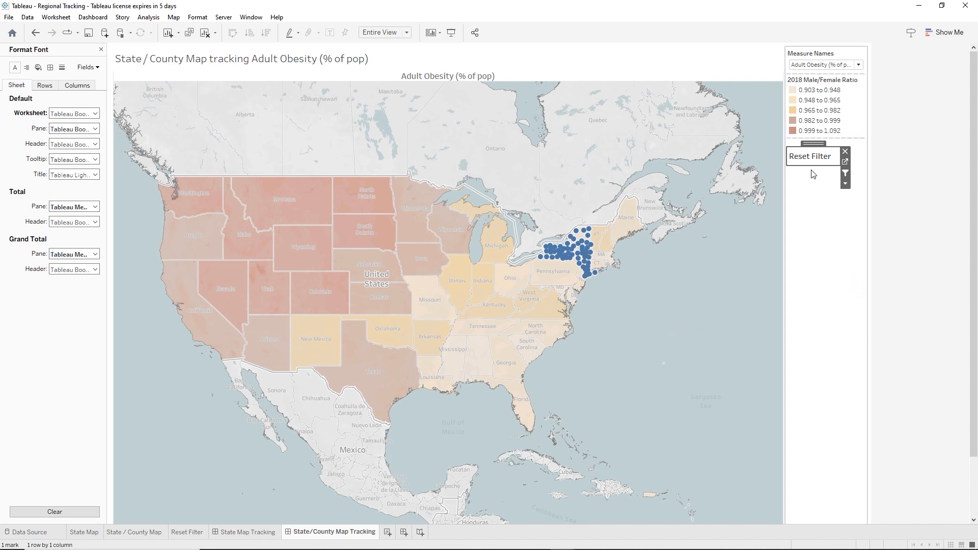
left_click(807, 157)
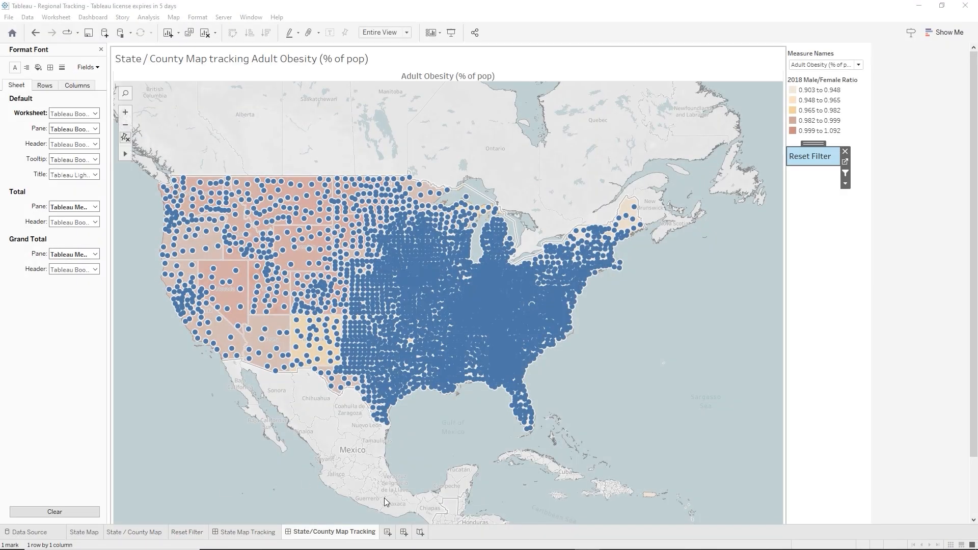
- Hide all worksheets used in the State Map Tracking and State/County Map Tracking dashboards
right_click(246, 533)
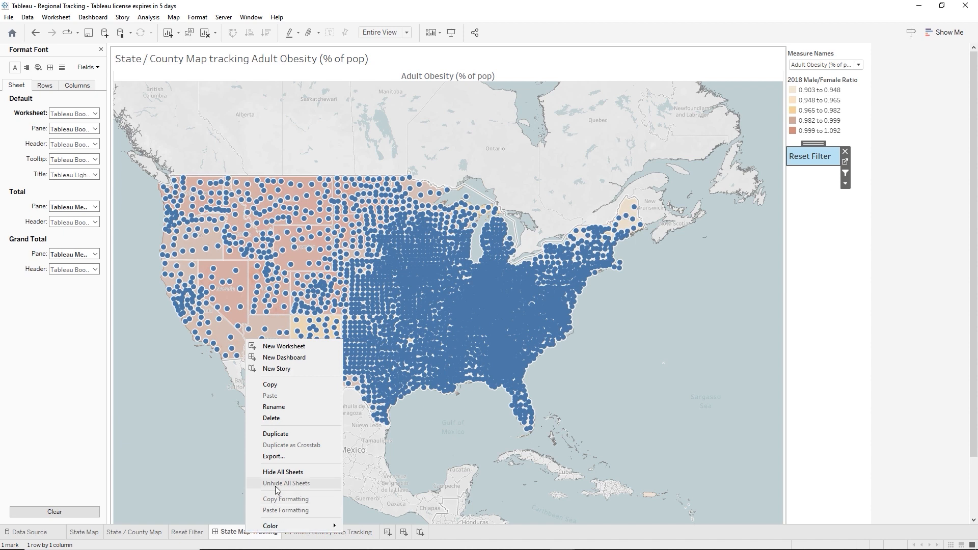
left_click(279, 474)
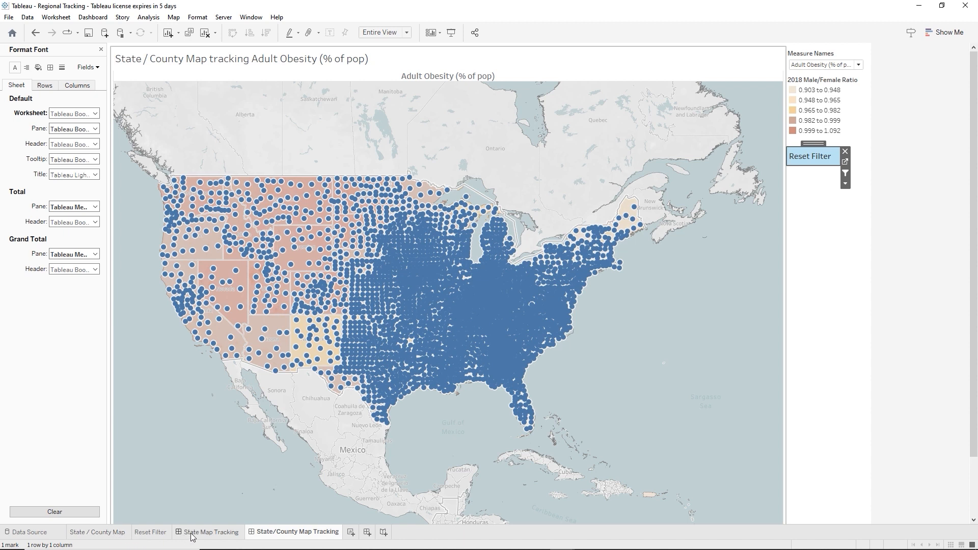
mouse_move(192, 537)
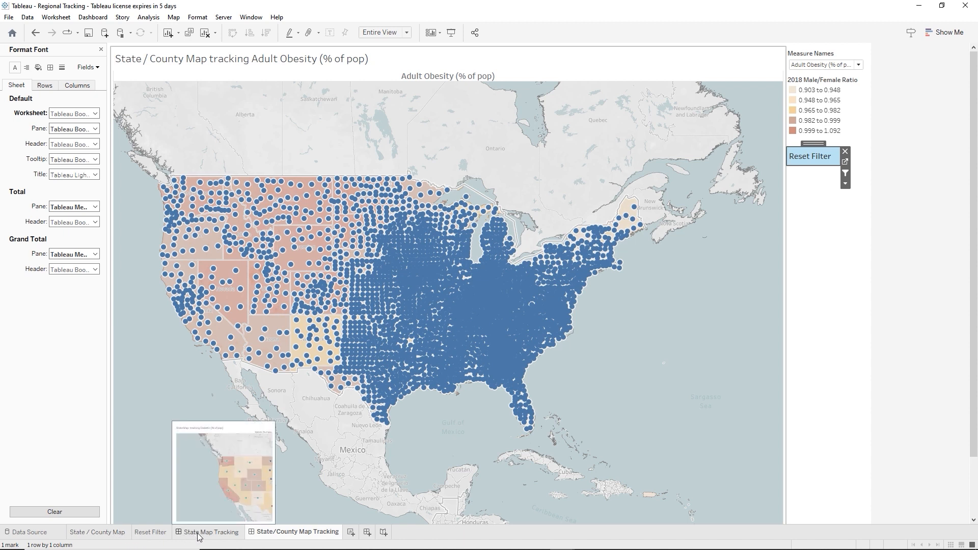
right_click(261, 537)
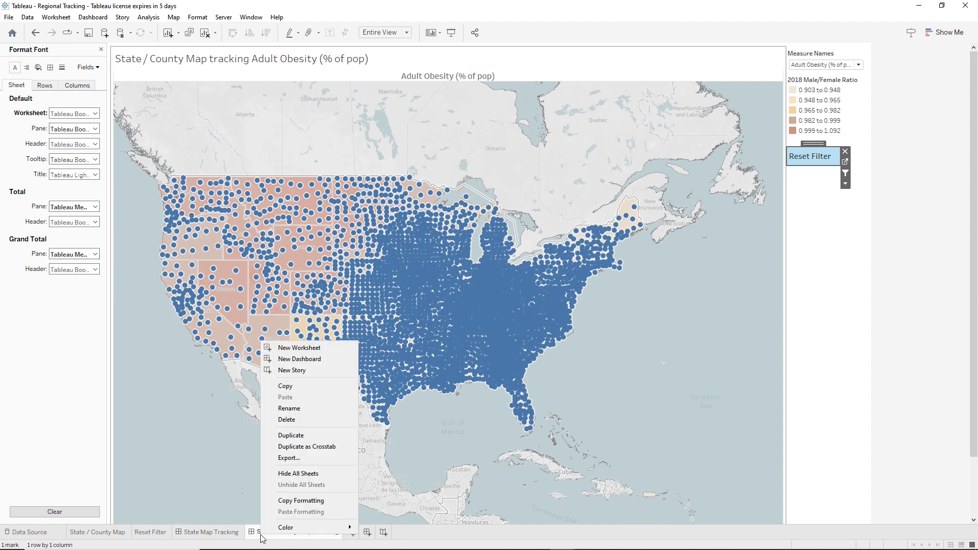
left_click(301, 474)
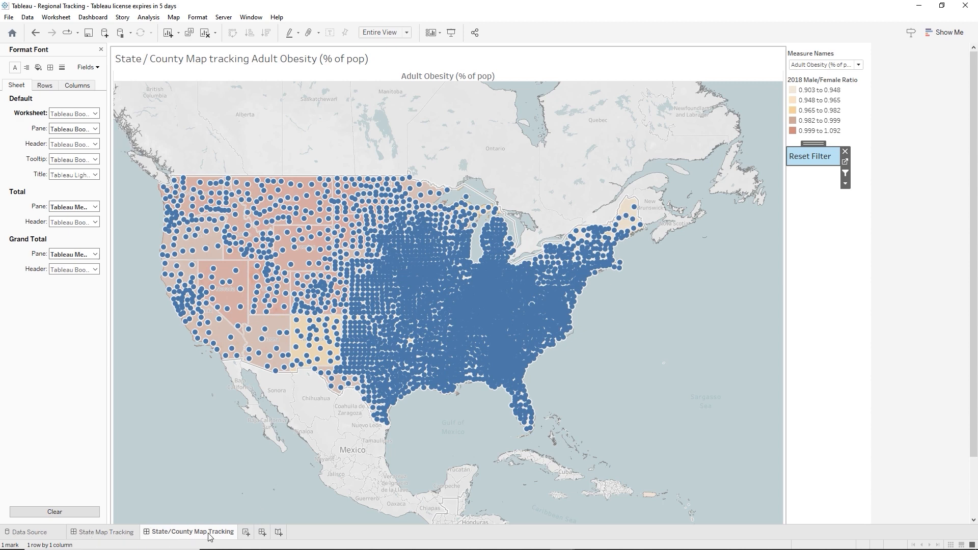
right_click(163, 536)
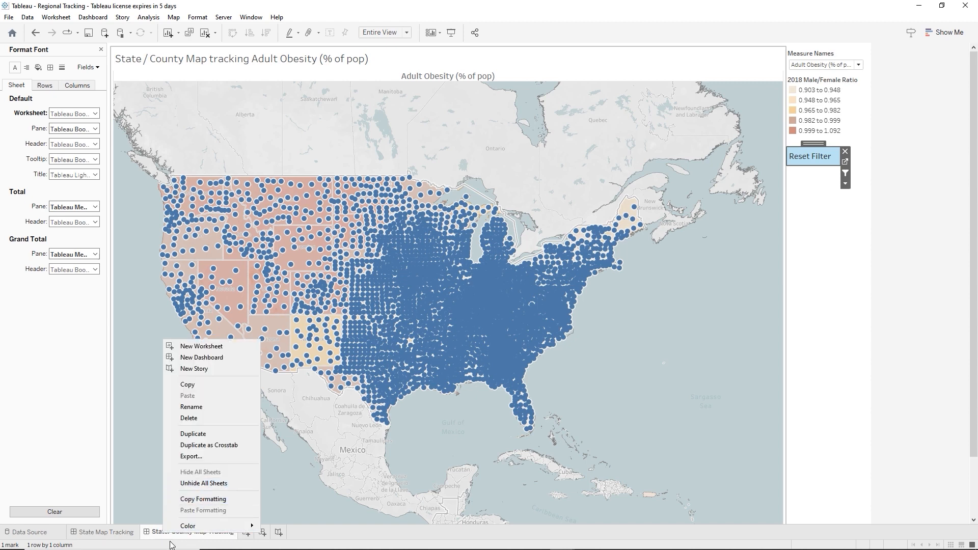
left_click(117, 535)
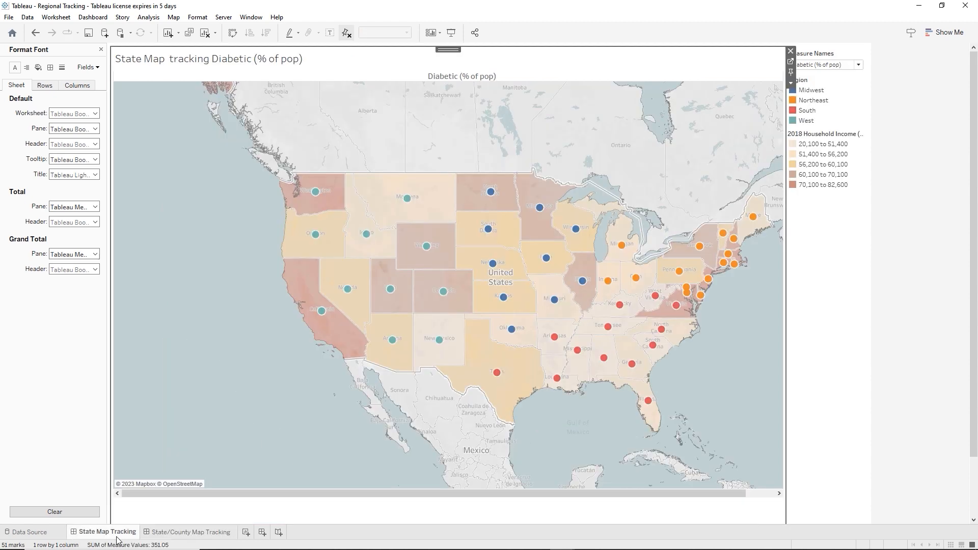
mouse_move(116, 535)
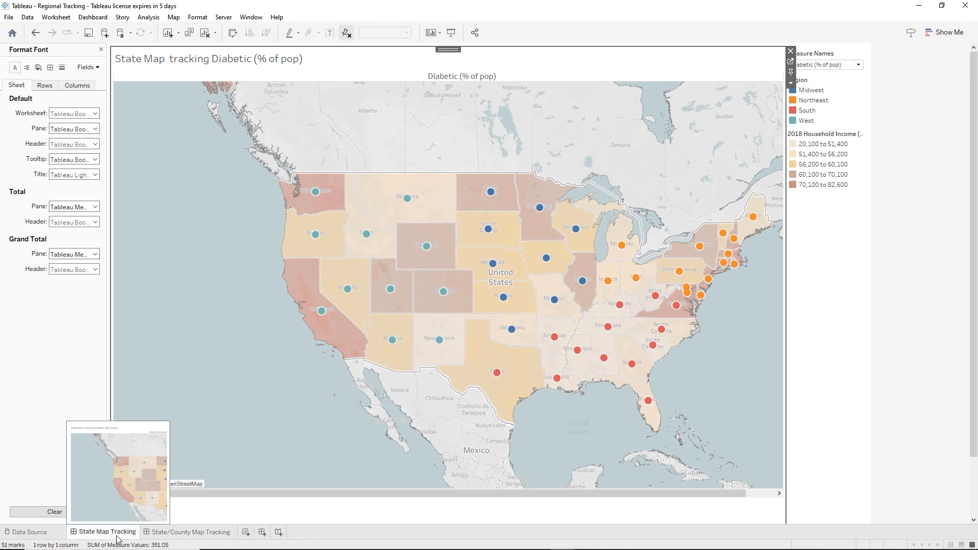
left_click(197, 536)
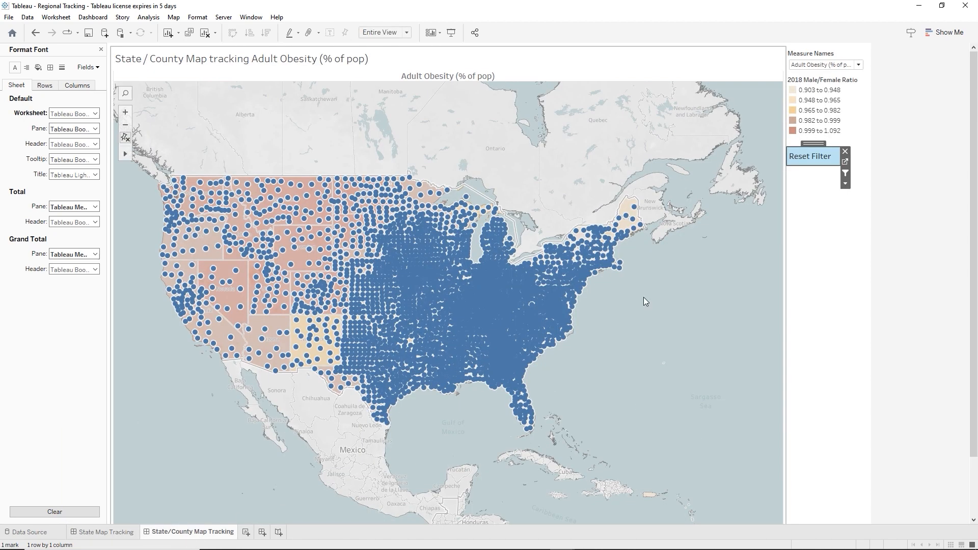
left_click(736, 229)
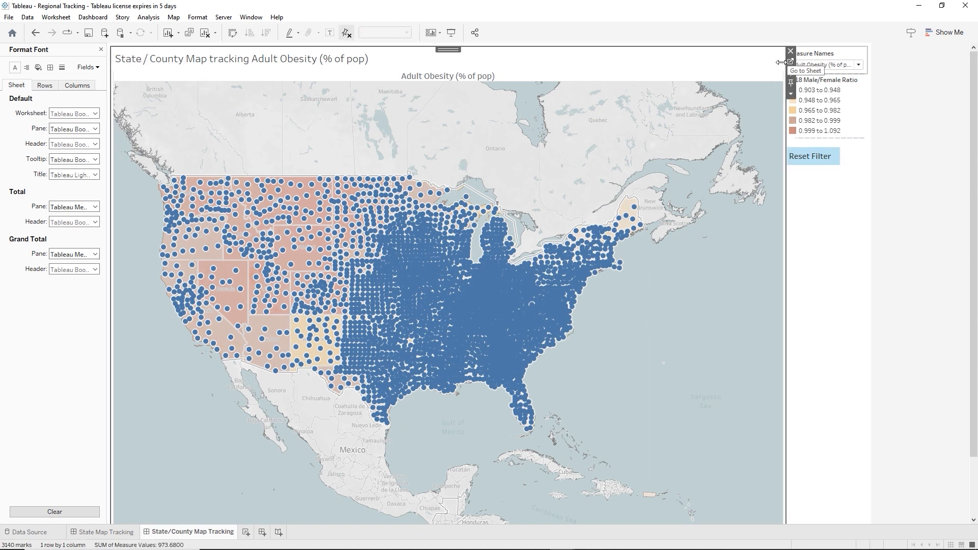
- Add a new worksheet after State/County Map Tracking and name it Exclude County
left_click(246, 532)
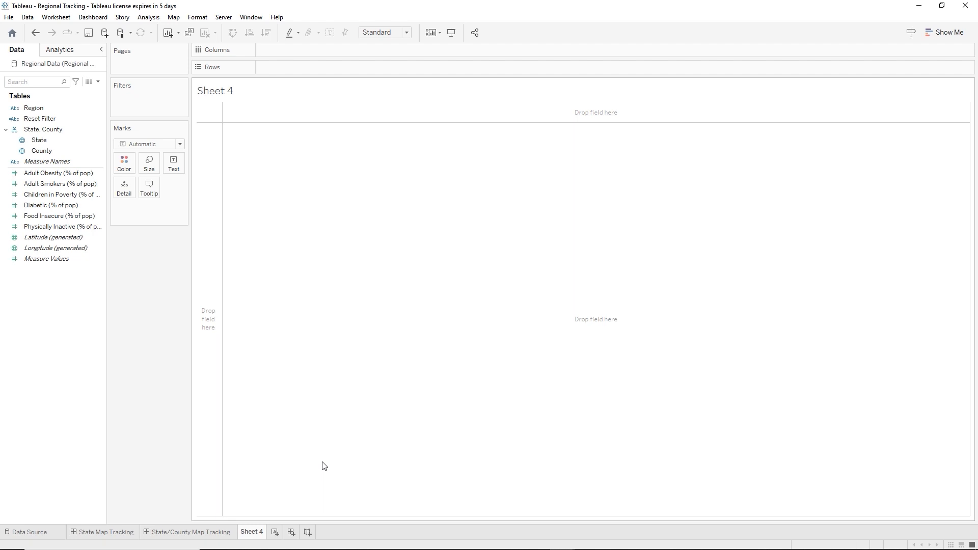
double_click(249, 534)
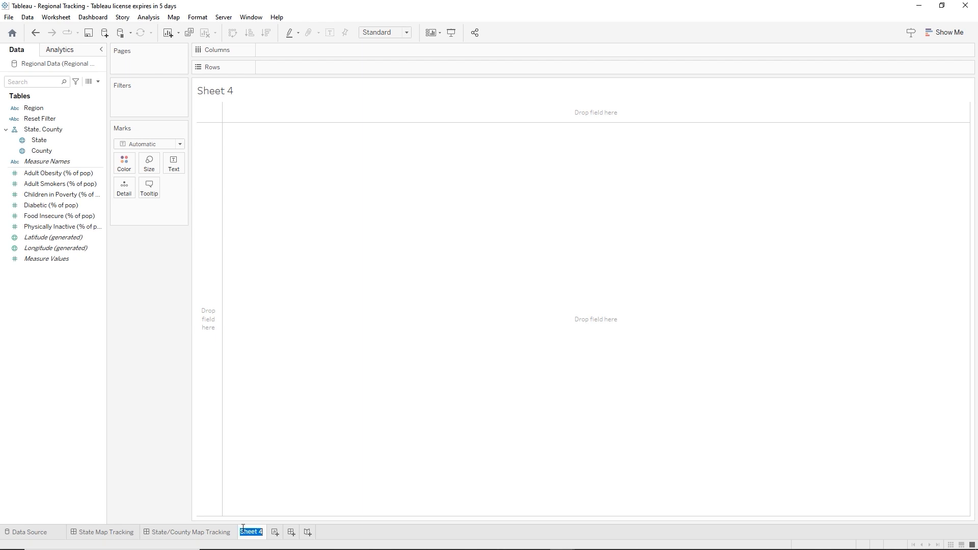
type("Exl")
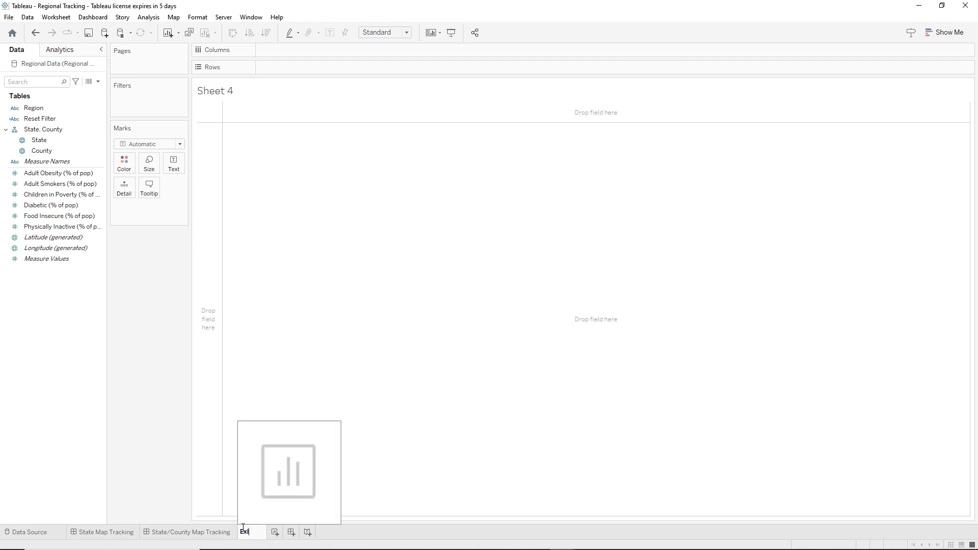
type("ude Count")
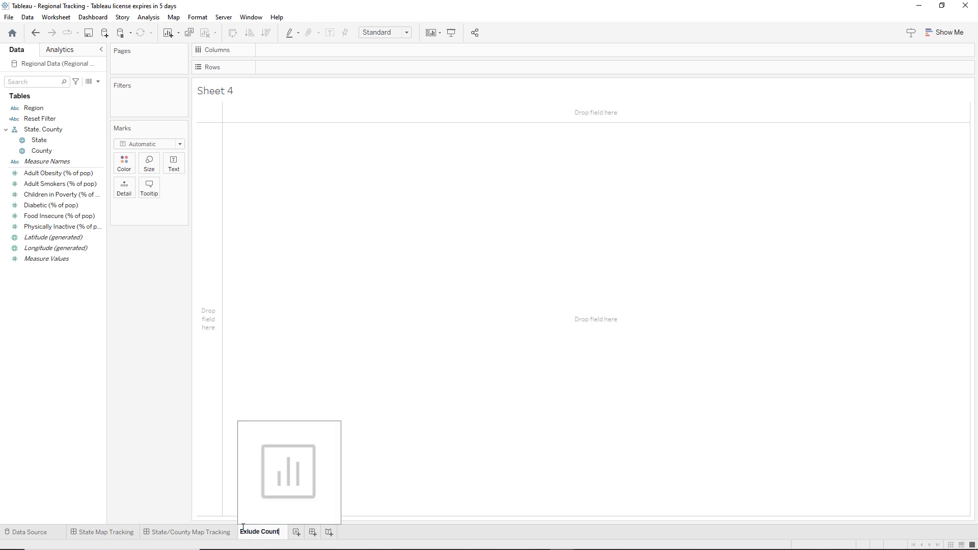
type("y")
key("Return")
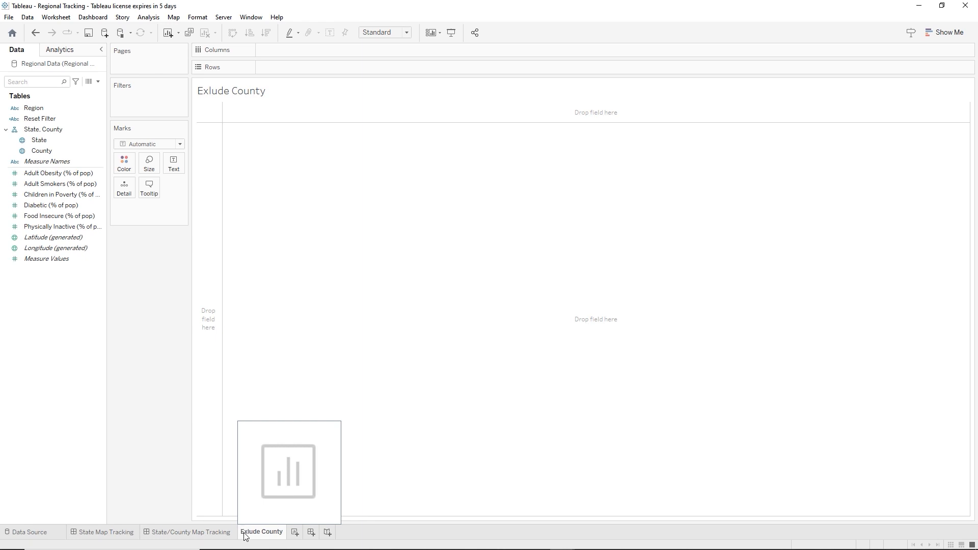
double_click(256, 531)
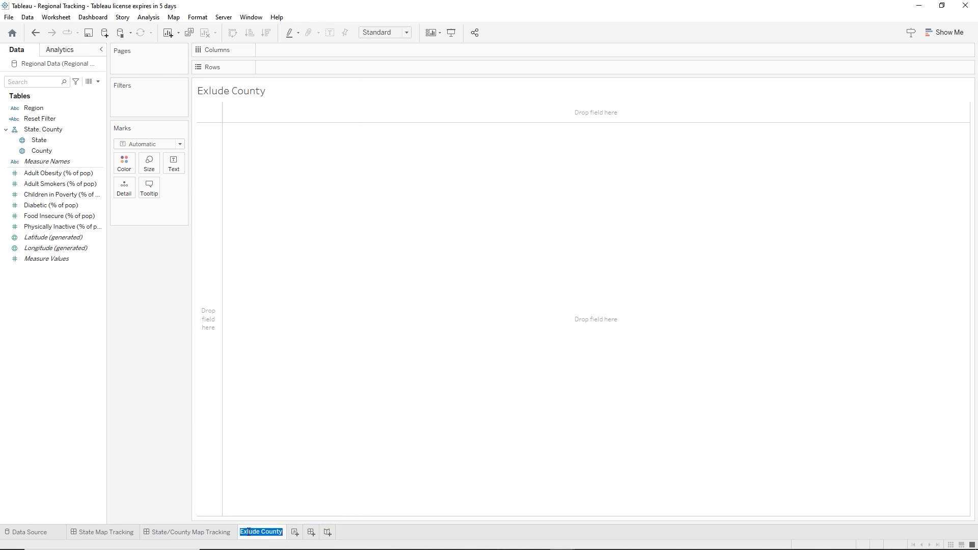
key("Return")
type("c")
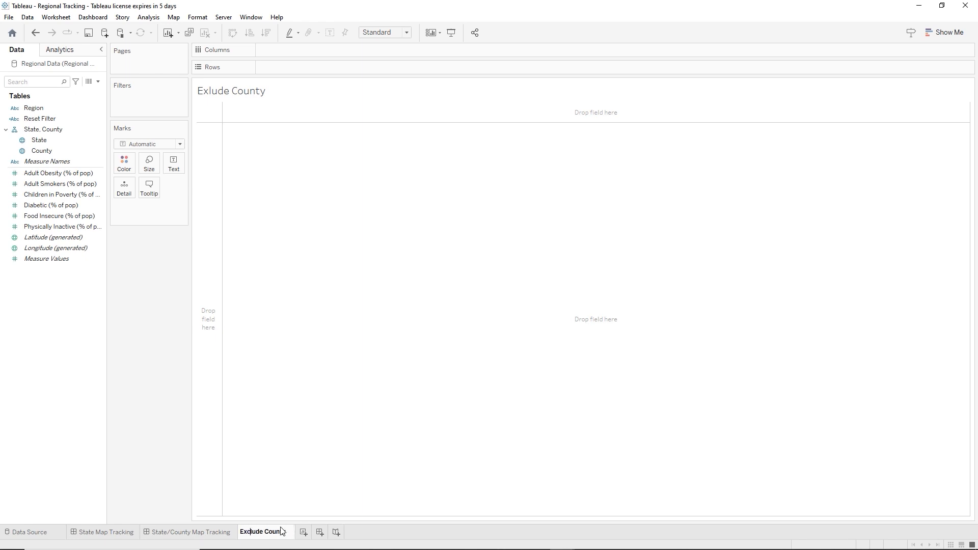
key("Return")
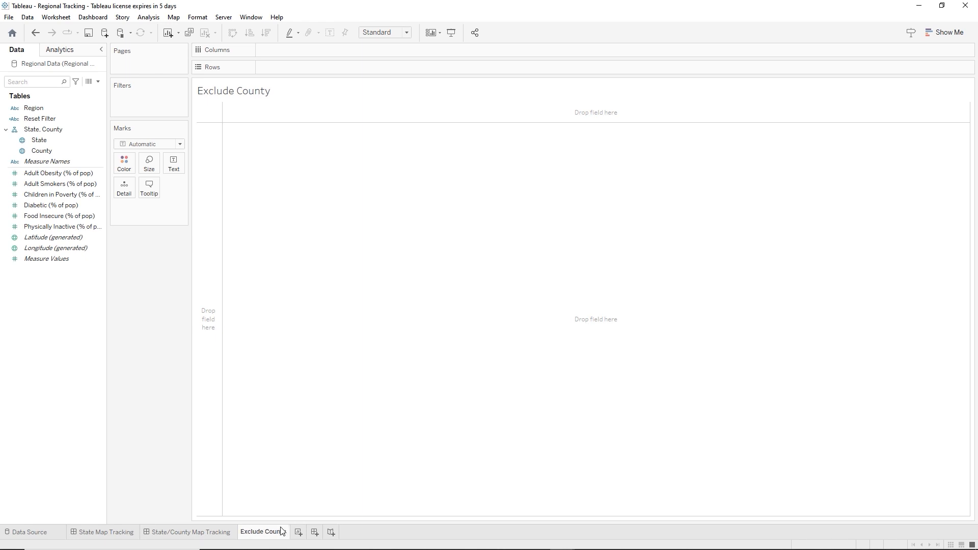
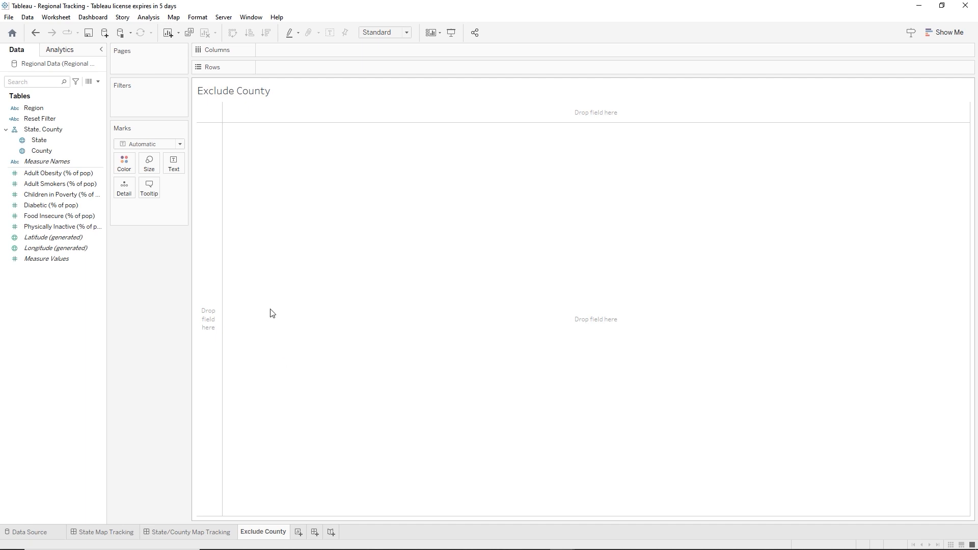
- Build a text table on Exclude County with State and County as rows and Adult Obesity (% of pop) as the text values
left_click(41, 141)
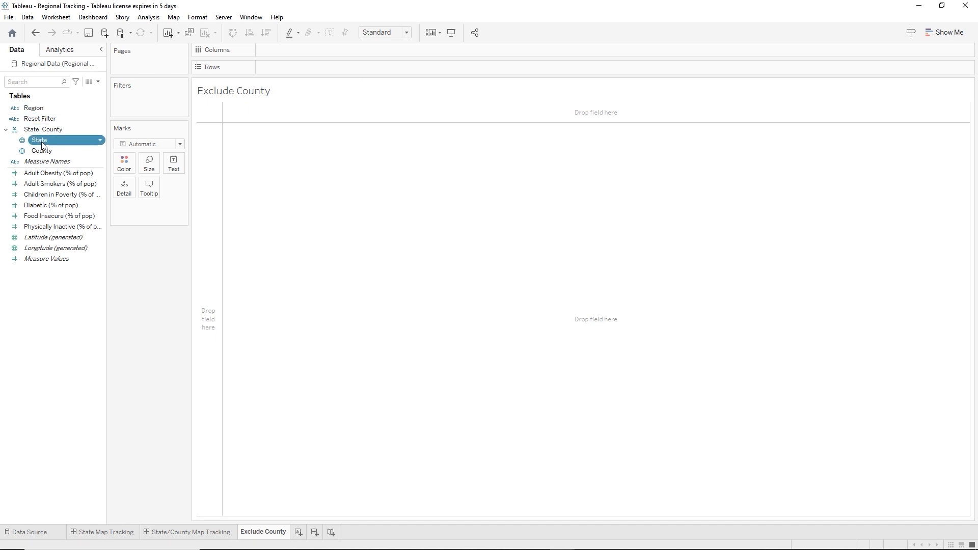
left_click(42, 149, "ctrl")
left_click_drag(48, 138, 292, 65)
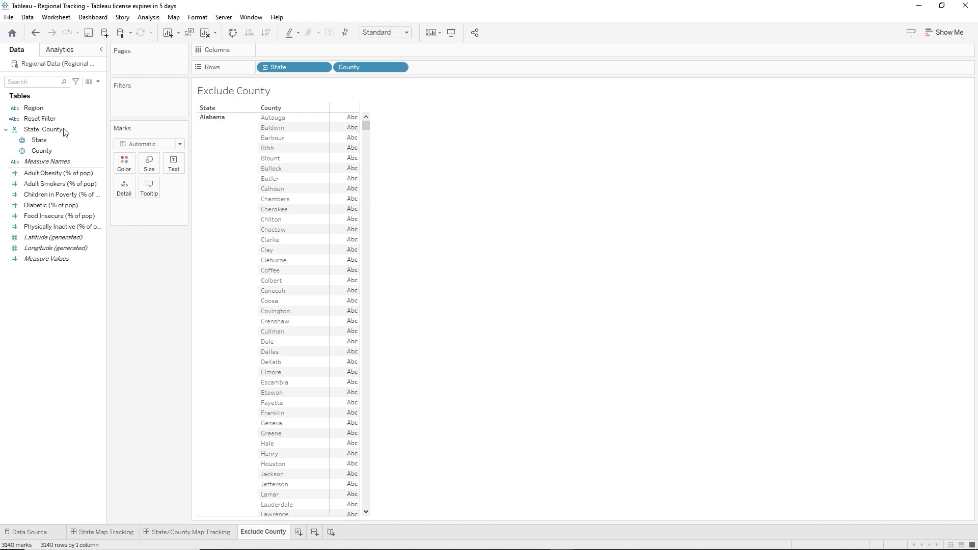
left_click(53, 173)
left_click(54, 175)
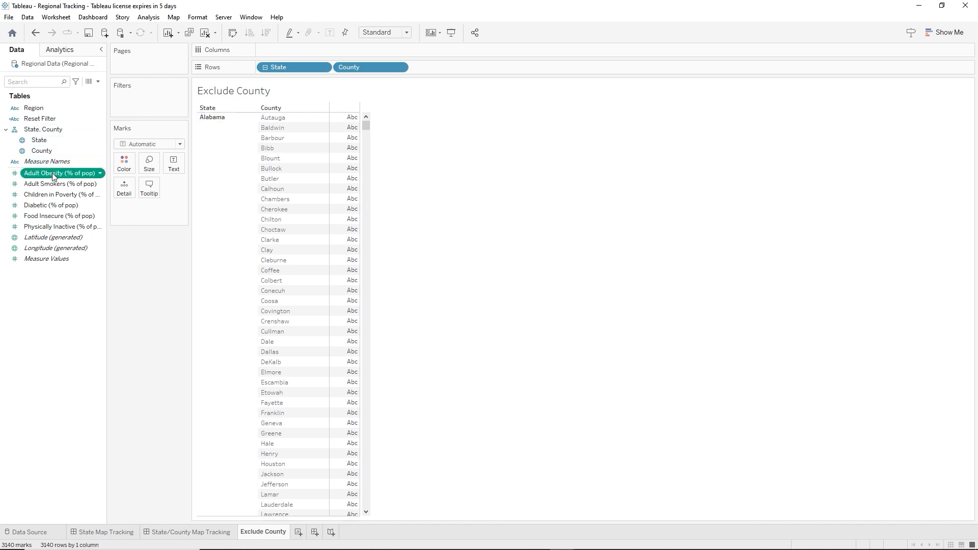
left_click_drag(53, 175, 173, 164)
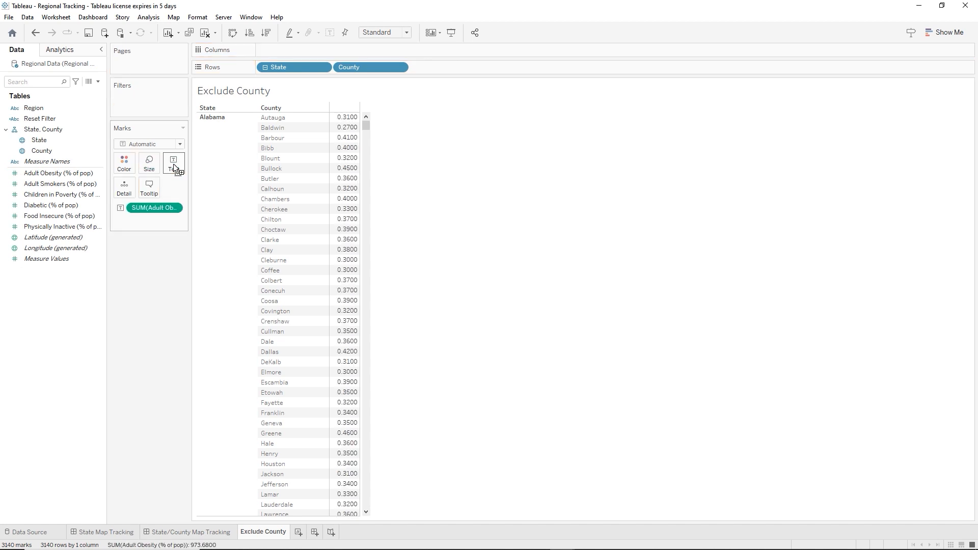
scroll(205, 182, "down", 2)
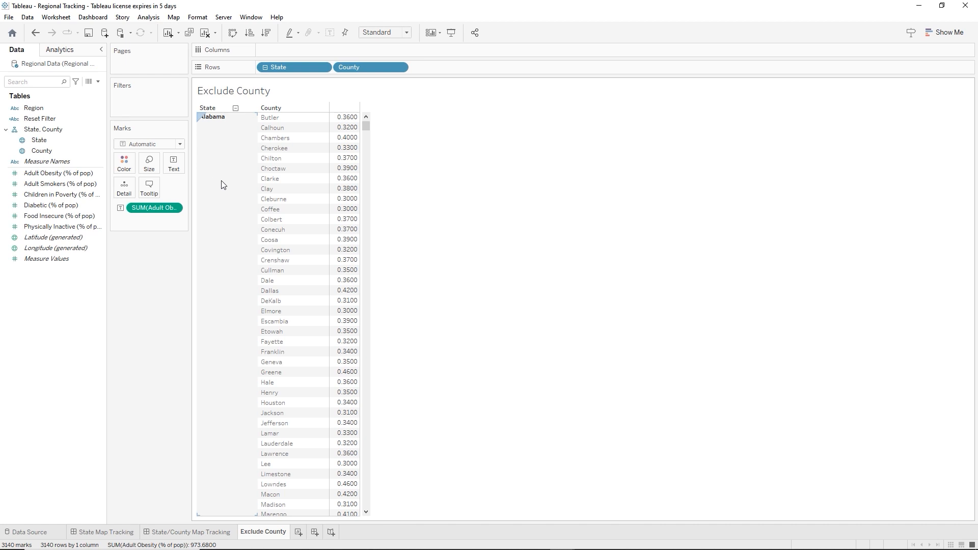
- Start a new calculated field and name it Exclude County
left_click(98, 82)
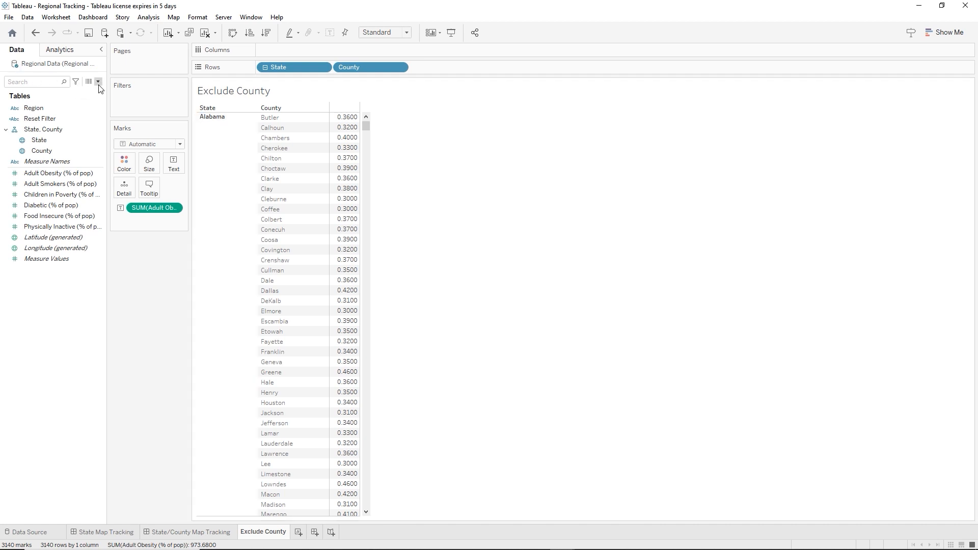
left_click(87, 94)
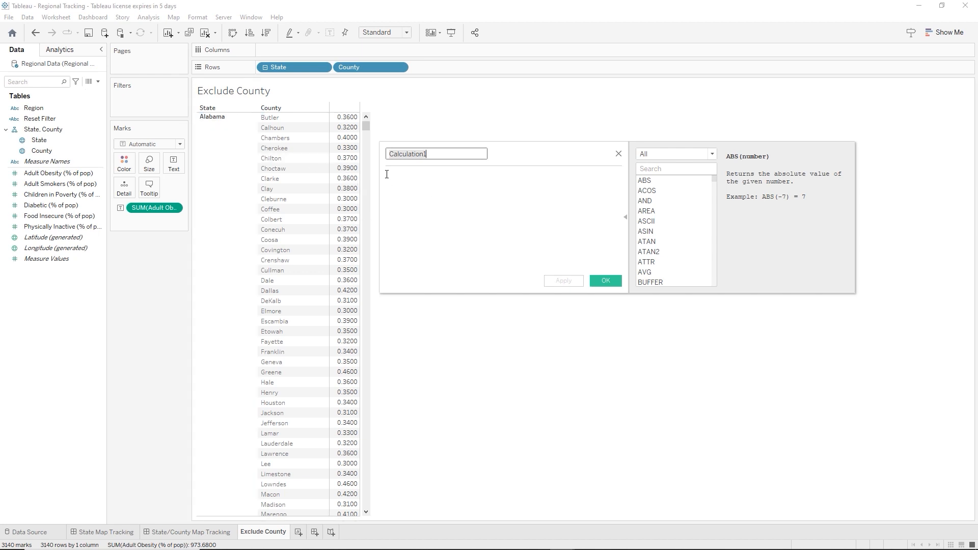
type("Excl")
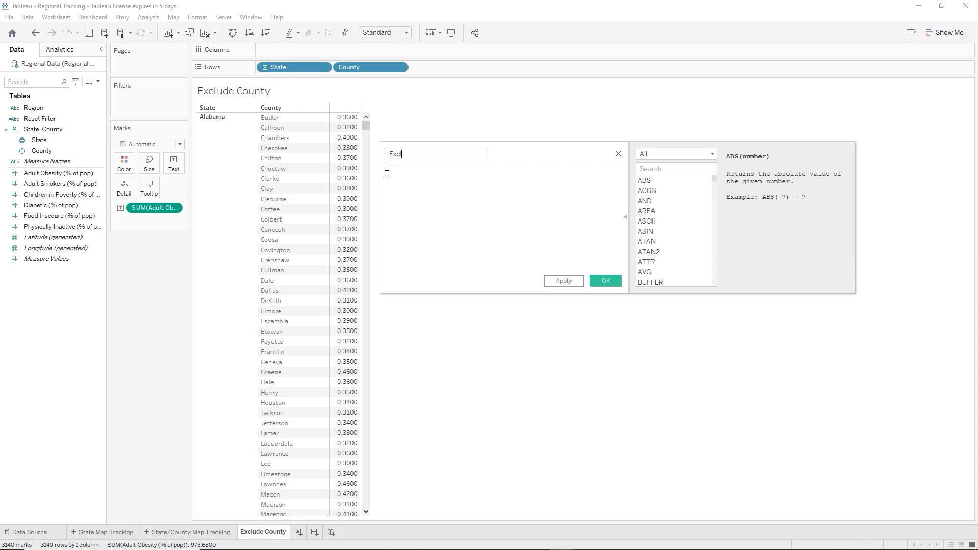
type("ude County")
left_click(387, 174)
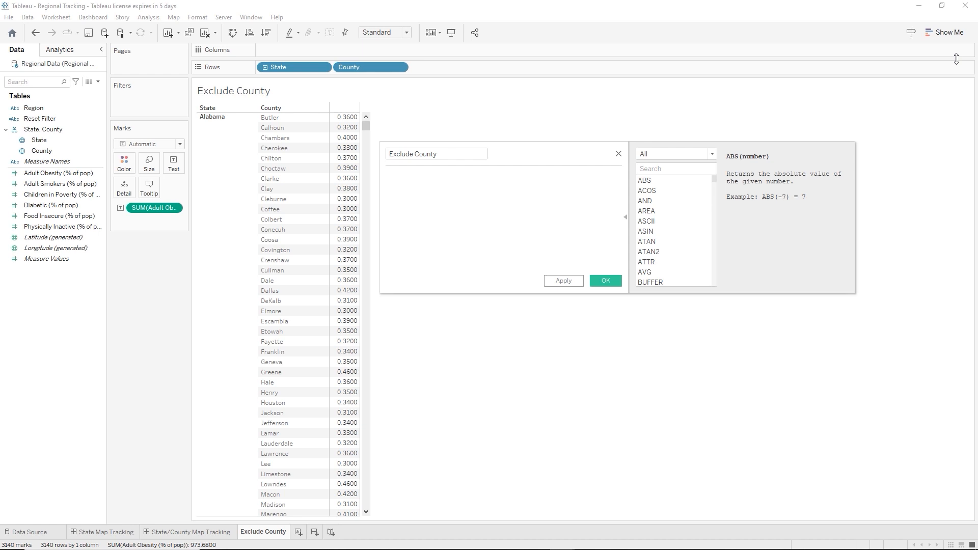
- Enter the formula {EXCLUDE [County] : SUM([Adult Obesity (% of pop)])} and save the calculated field
type("{ex")
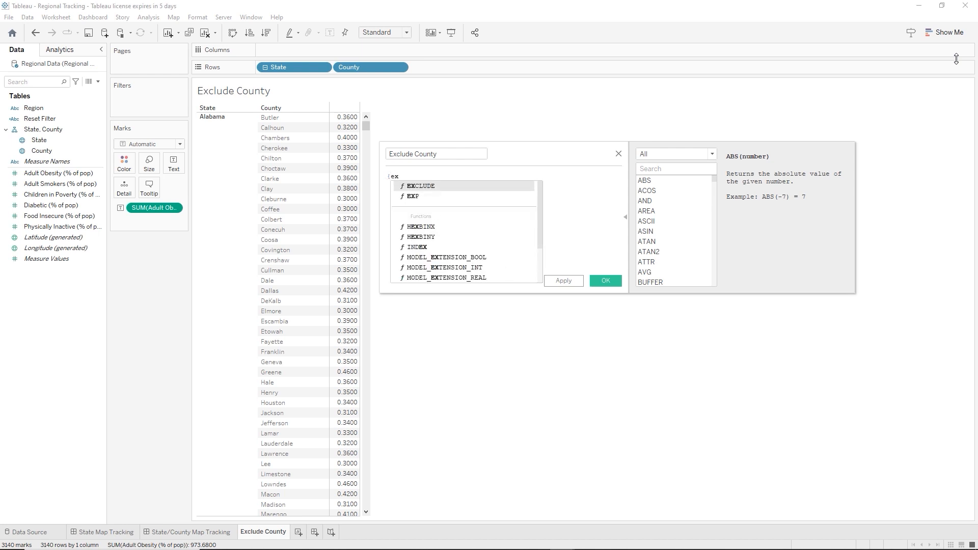
key("Return")
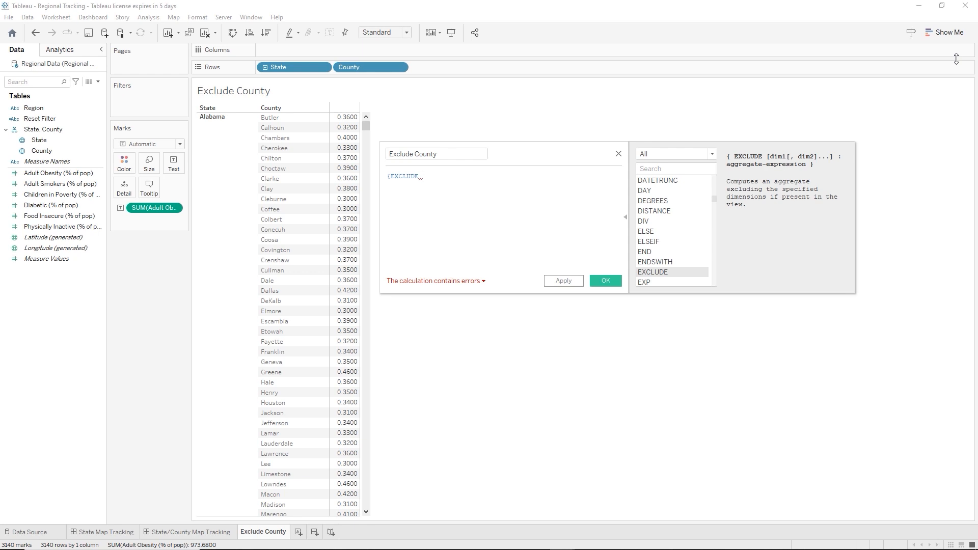
type("cou")
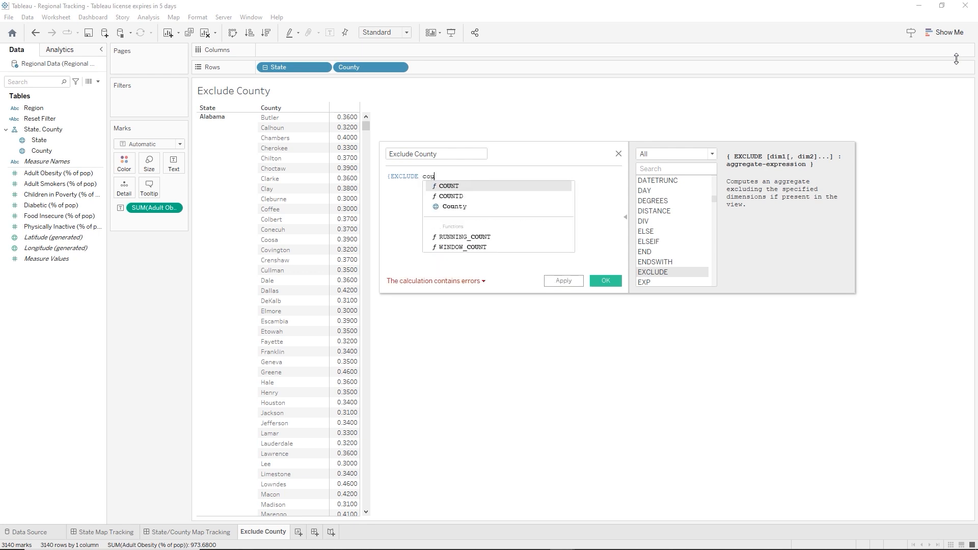
key("Down")
key("Down")
key("Return")
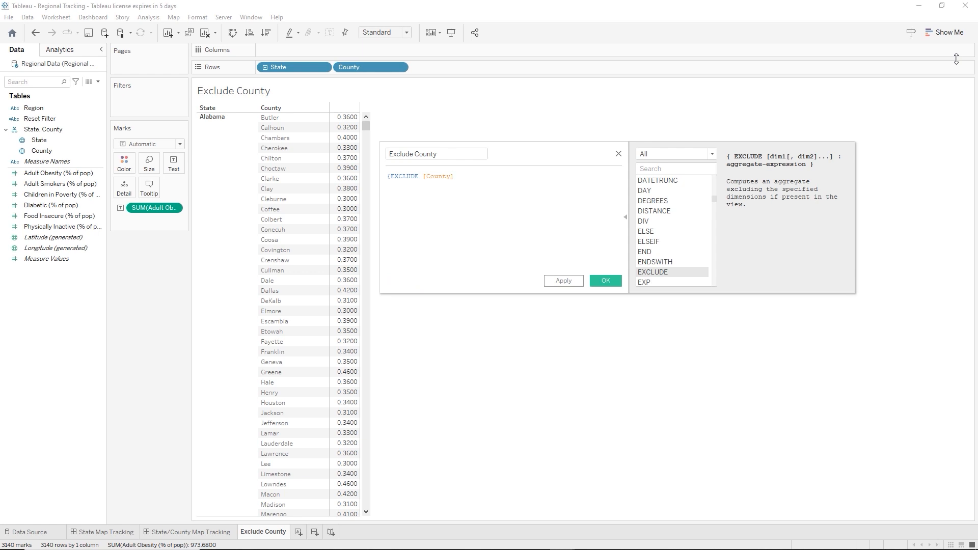
type(",")
key("BackSpace")
type(": s")
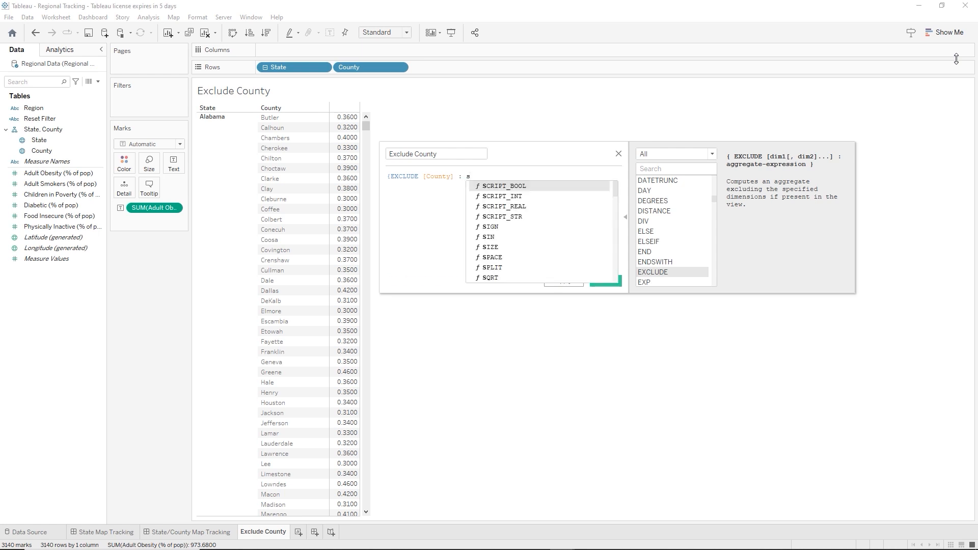
type("u")
key("Return")
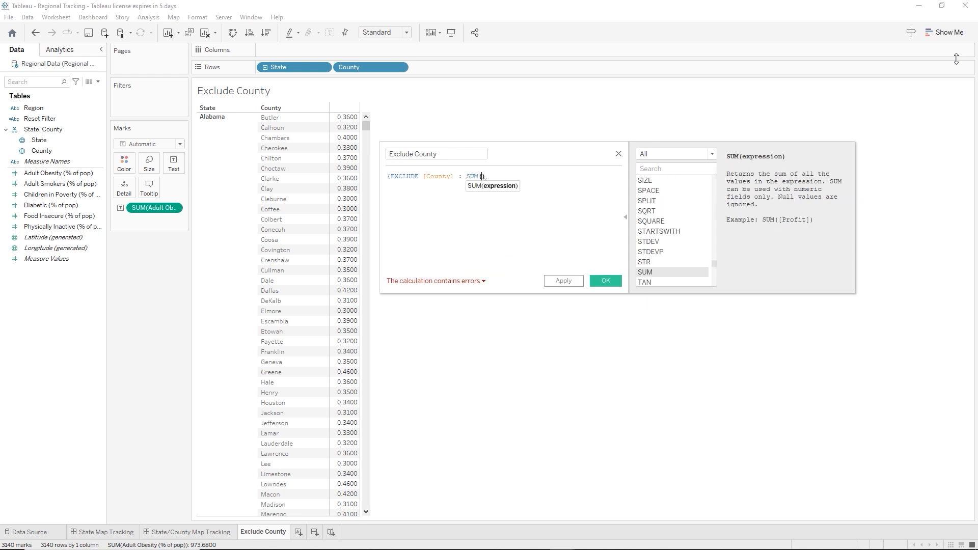
type("adu")
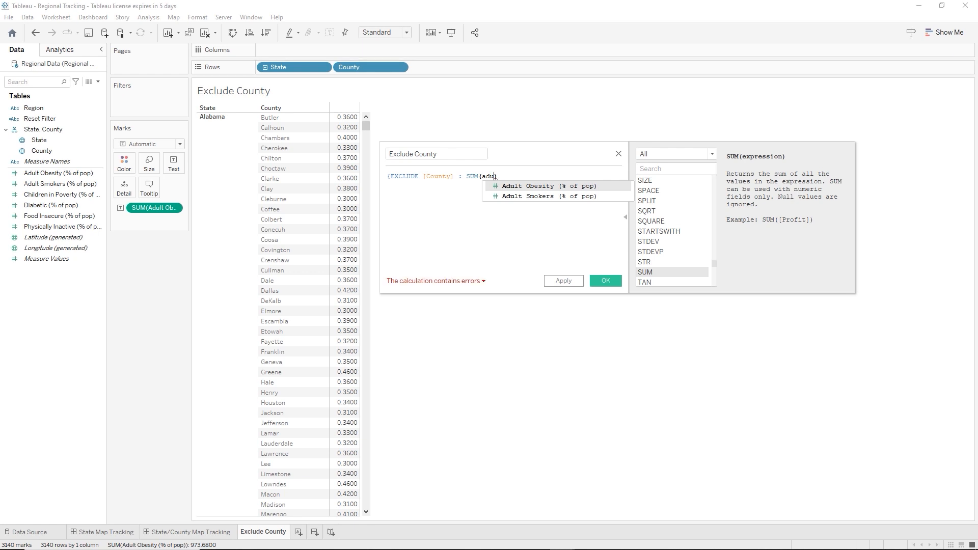
key("Return")
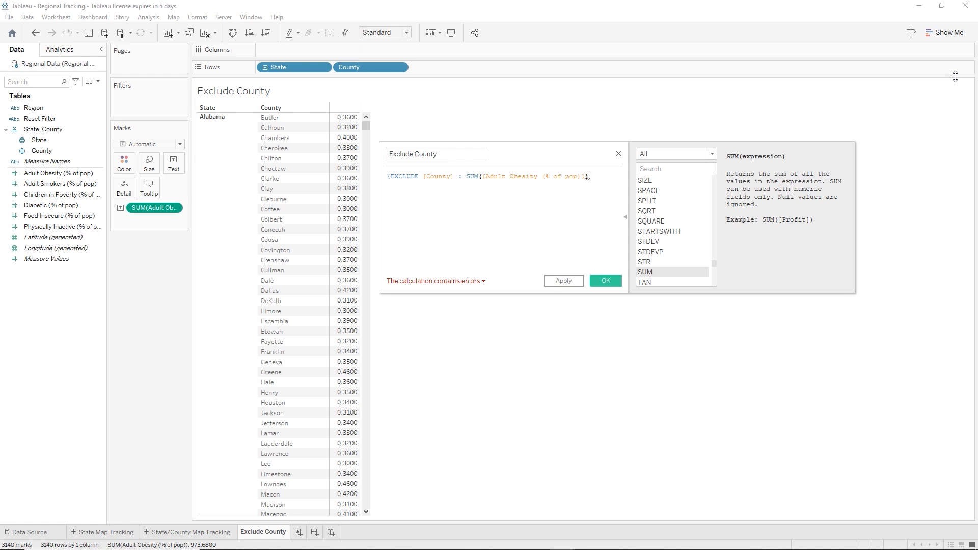
type("}.}")
left_click(604, 282)
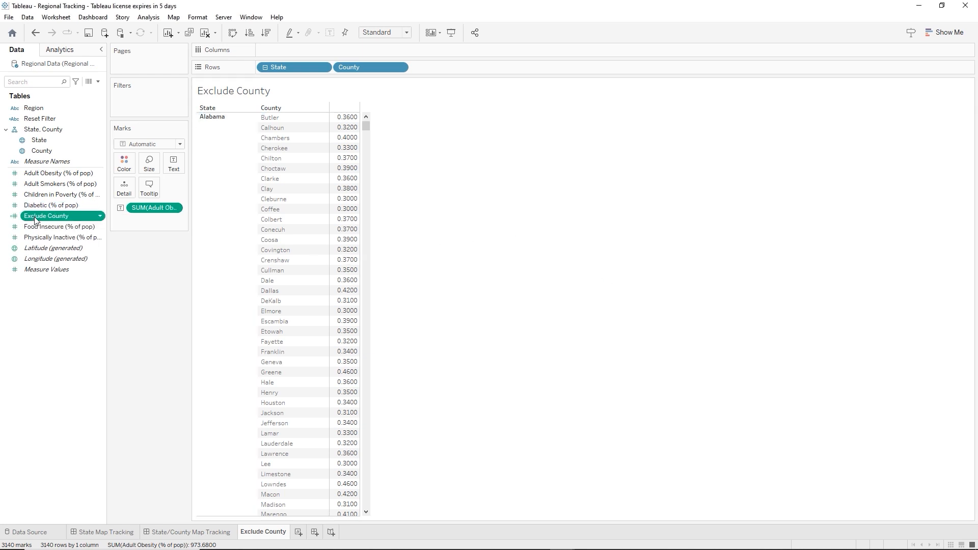
- Add the Exclude County field to the text table beside Adult Obesity (% of pop) and add subtotals for each state
left_click_drag(35, 220, 353, 233)
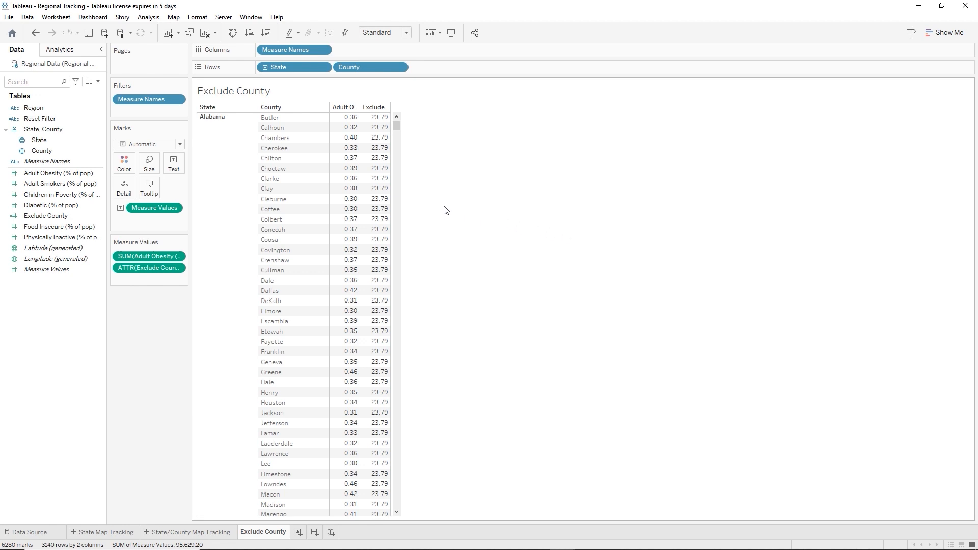
left_click(59, 50)
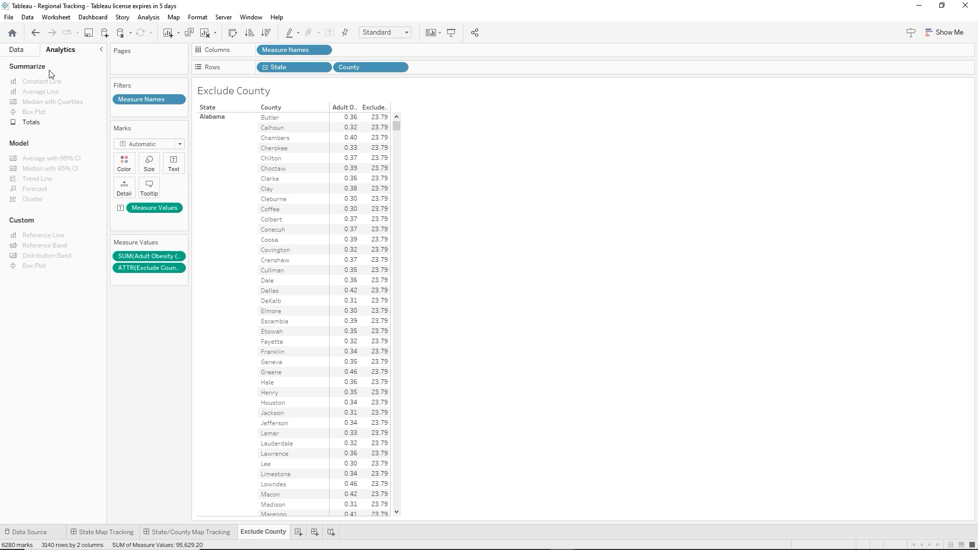
left_click_drag(22, 121, 297, 125)
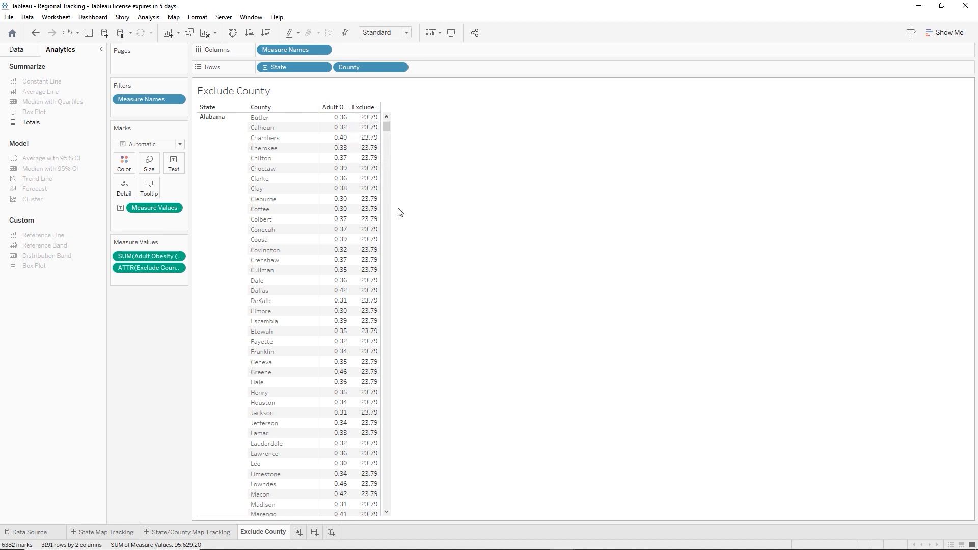
- Compare Alabama's Adult Obesity (% of pop) subtotal with its Exclude County values
scroll(400, 212, "down", 4)
scroll(399, 212, "down", 6)
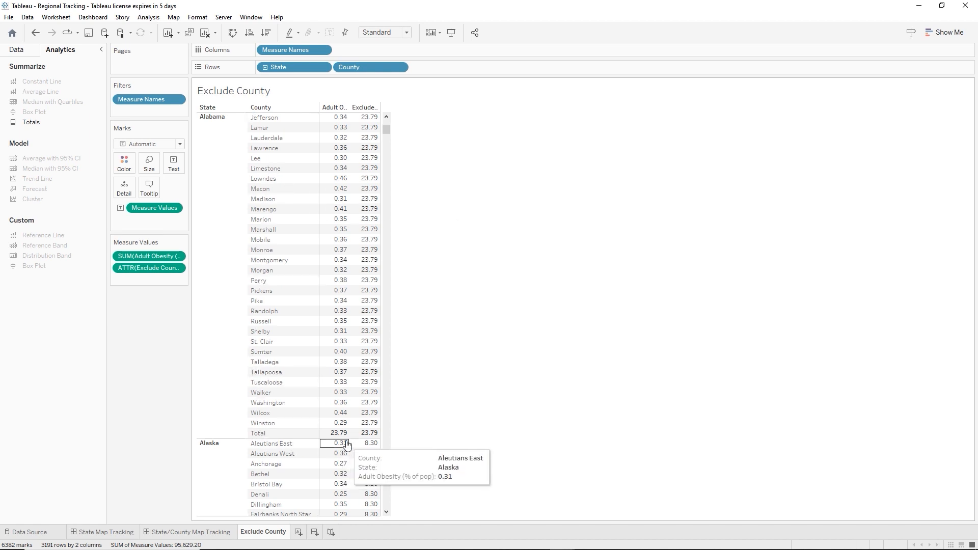
mouse_move(338, 436)
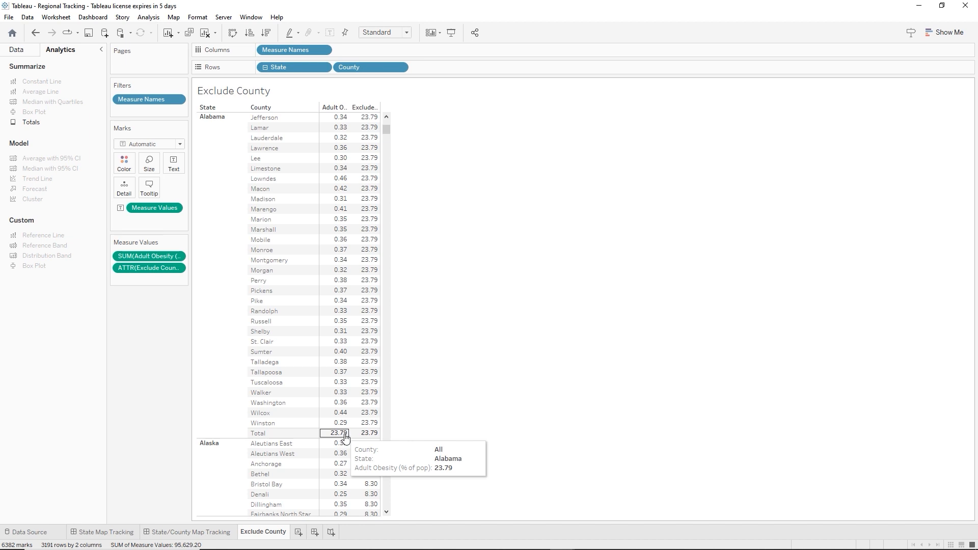
mouse_move(364, 437)
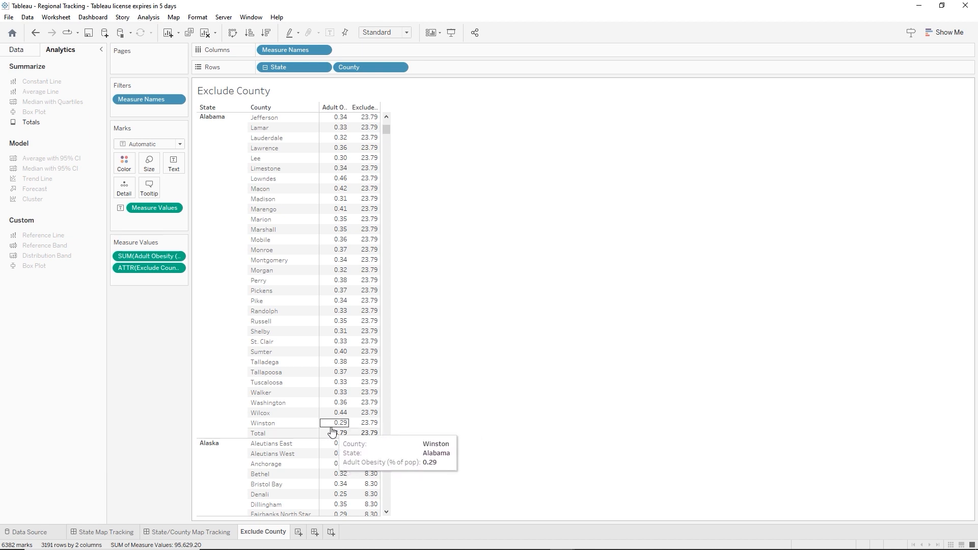
scroll(450, 199, "up", 1)
scroll(450, 199, "up", 10)
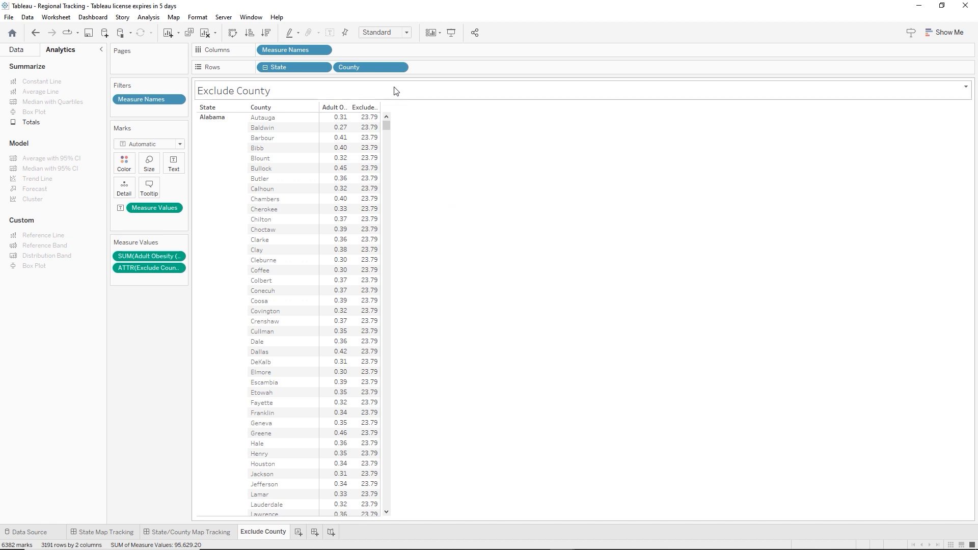
- Remove County from the rows to compare both measures by state, and add it back after State with all members
left_click(350, 66)
key("Delete")
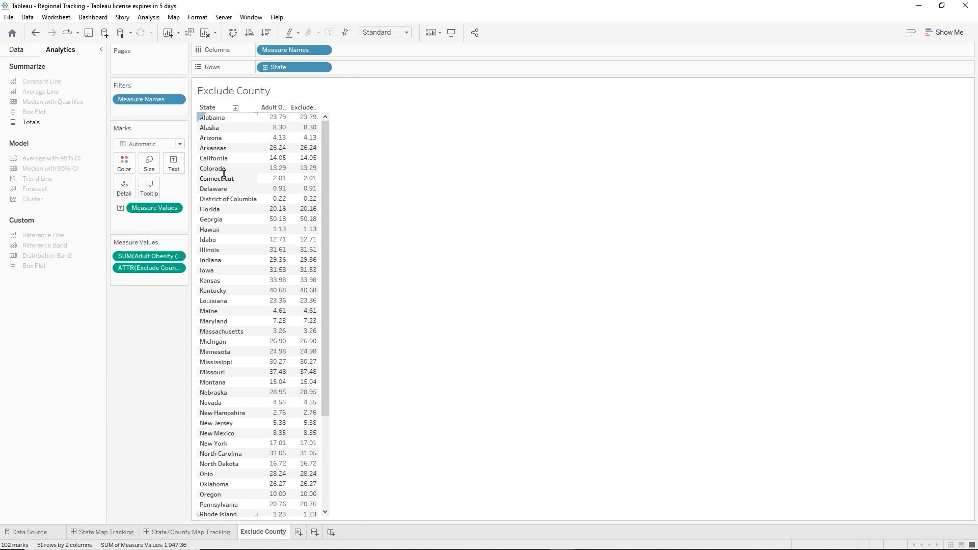
left_click(16, 50)
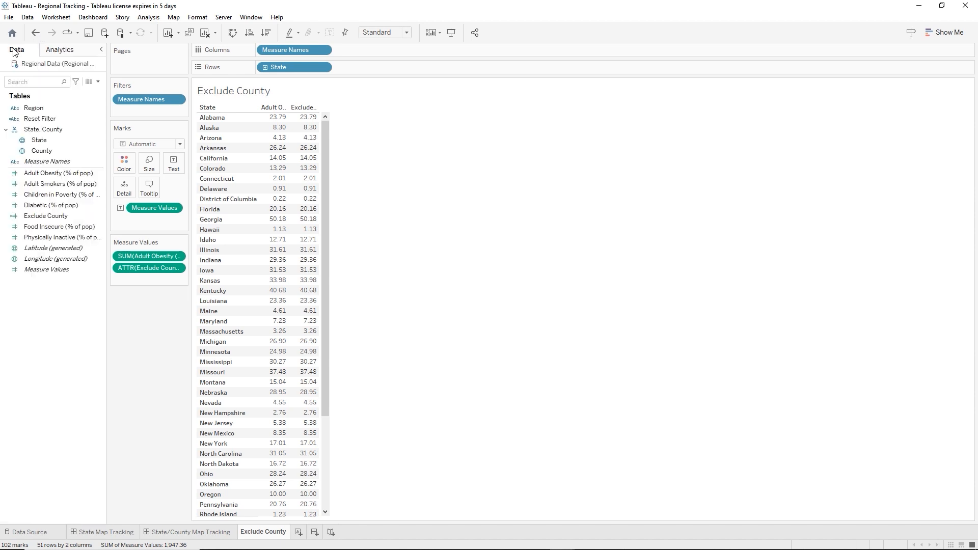
left_click_drag(41, 150, 353, 66)
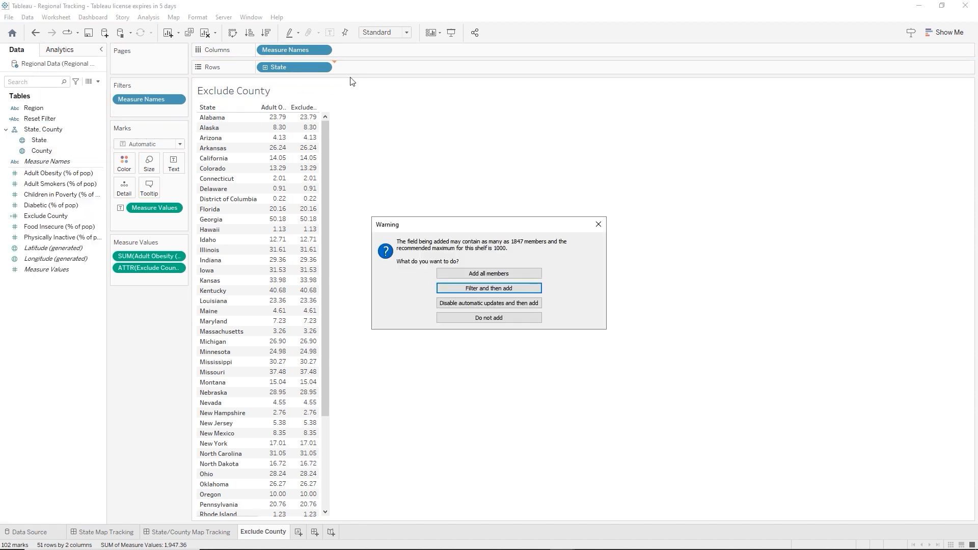
left_click(458, 273)
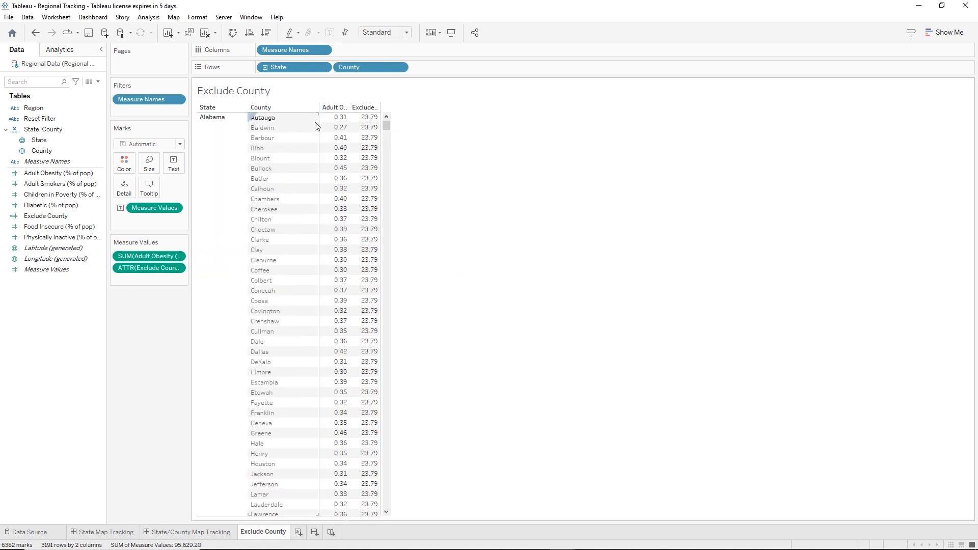
mouse_move(354, 119)
- Save the workbook and add a new worksheet named Food Insecurity & Physically Inactive Metrics by State/Region
left_click(90, 34)
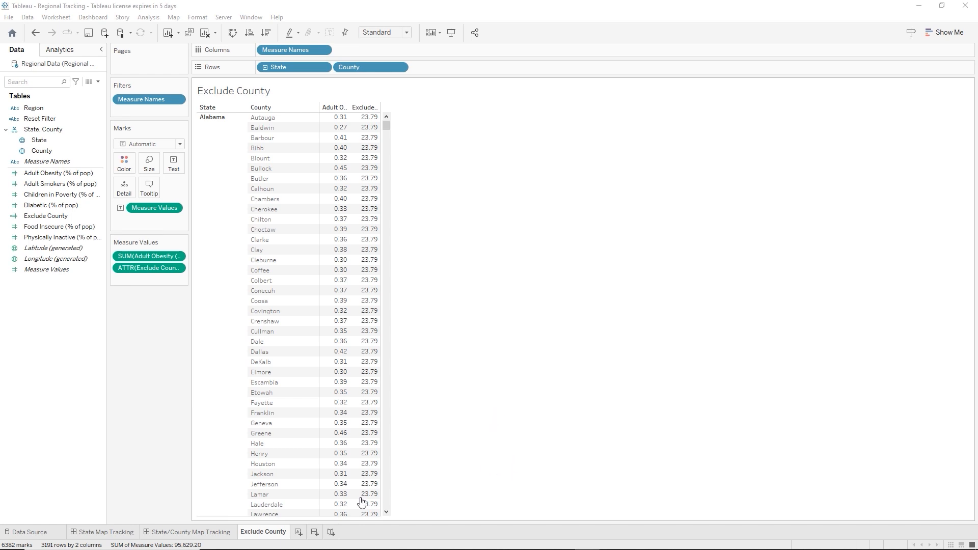
left_click(297, 532)
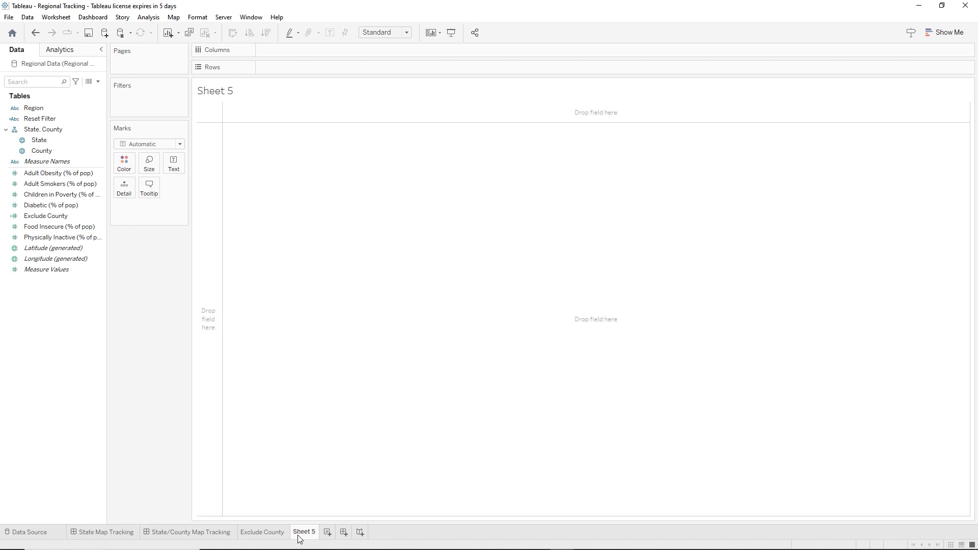
double_click(299, 536)
type("Food Insecu")
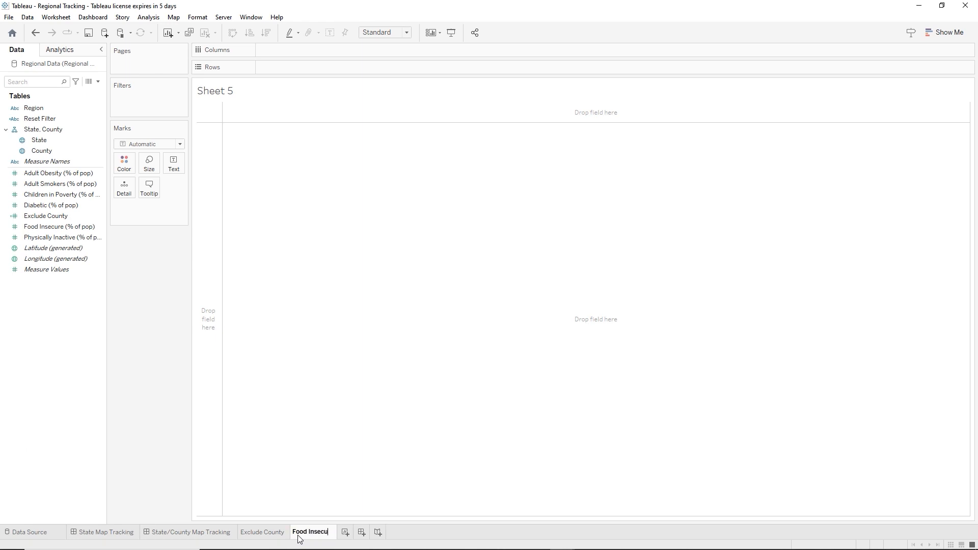
type("rity & Physica")
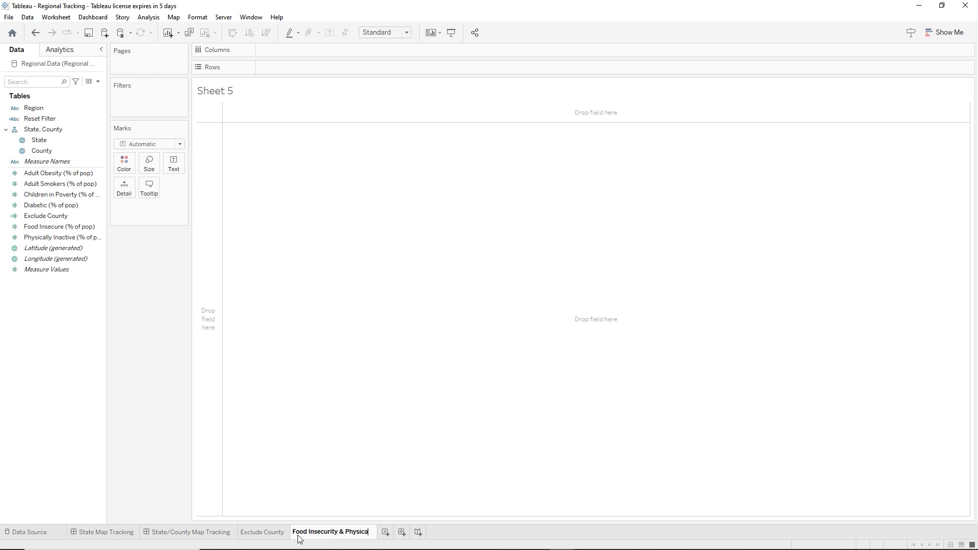
type("lly Inactive ")
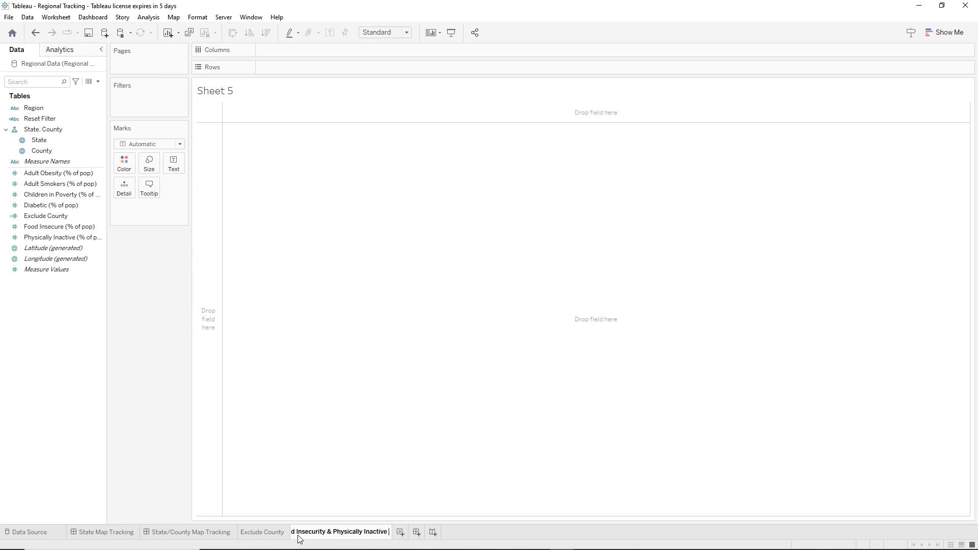
type("Metrics by")
type("State/Region")
key("Return")
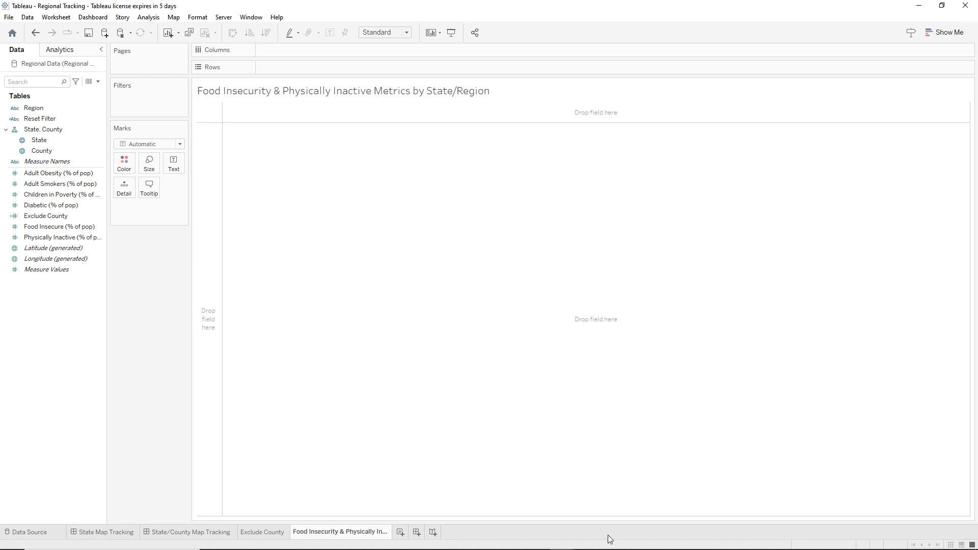
- Place State and Food Insecure (% of pop) together on the columns of the new worksheet
left_click(56, 140)
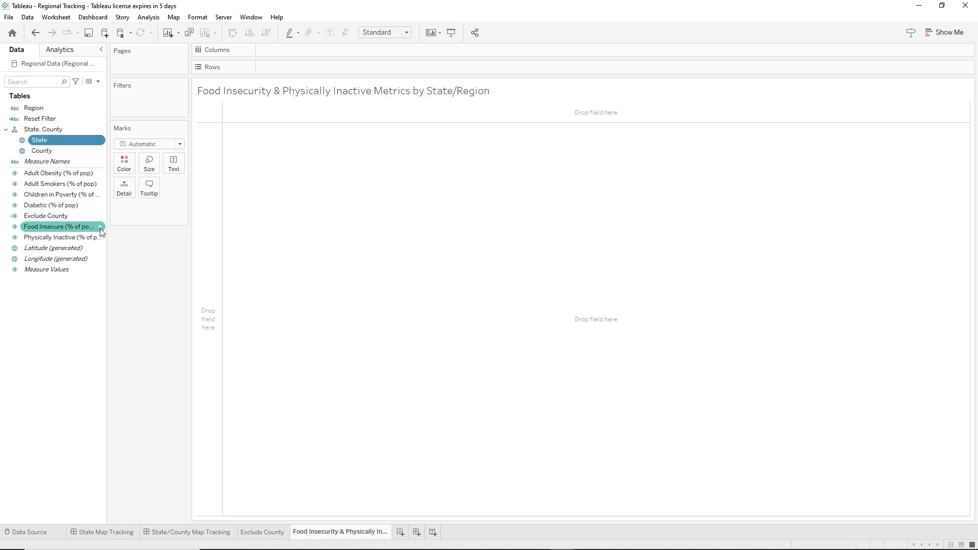
left_click(66, 228, "ctrl")
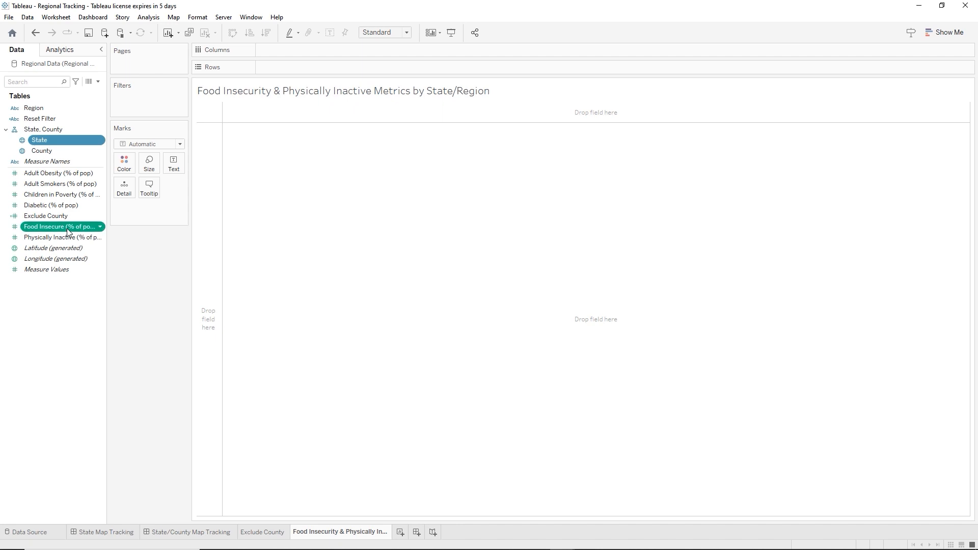
left_click_drag(88, 141, 354, 55)
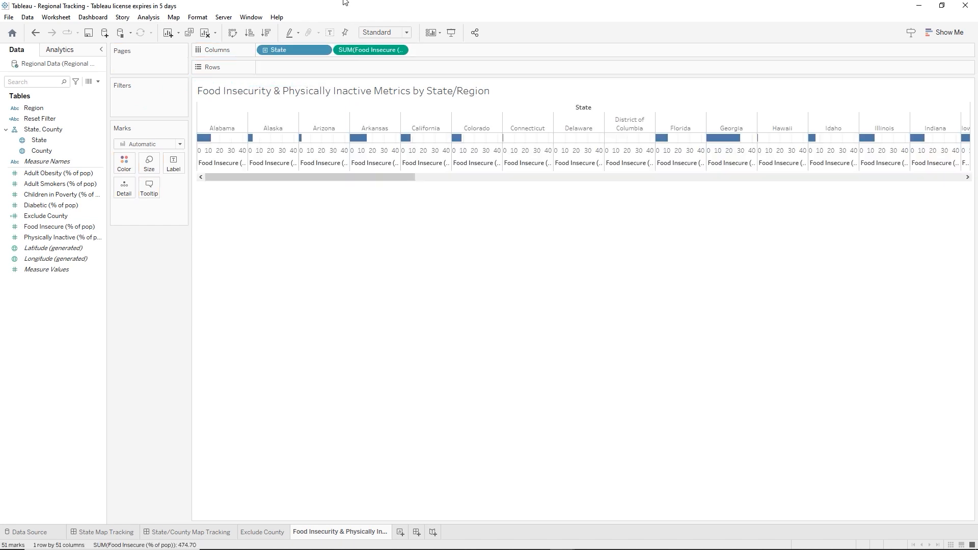
- Place Region and Physically Inactive (% of pop) together on the rows of the worksheet
left_click(34, 109)
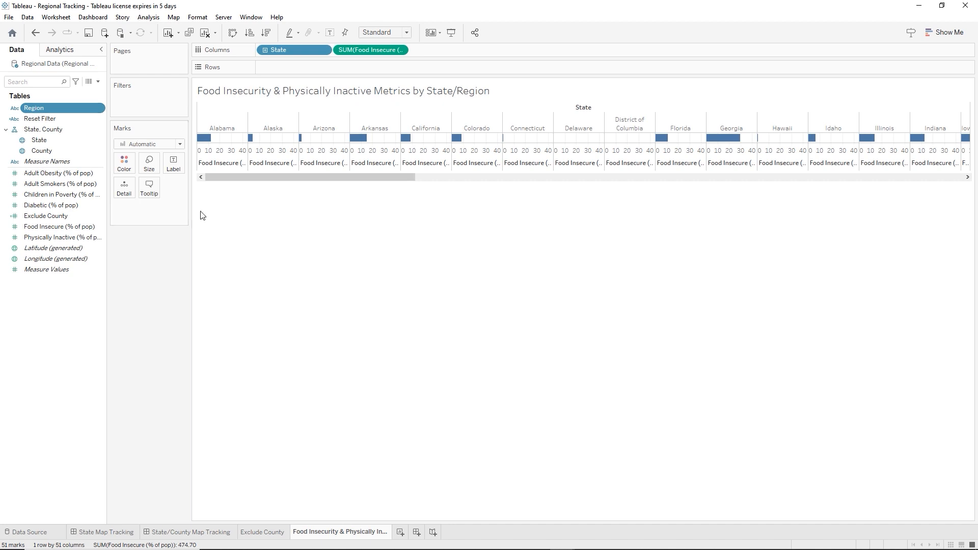
left_click(53, 239, "ctrl")
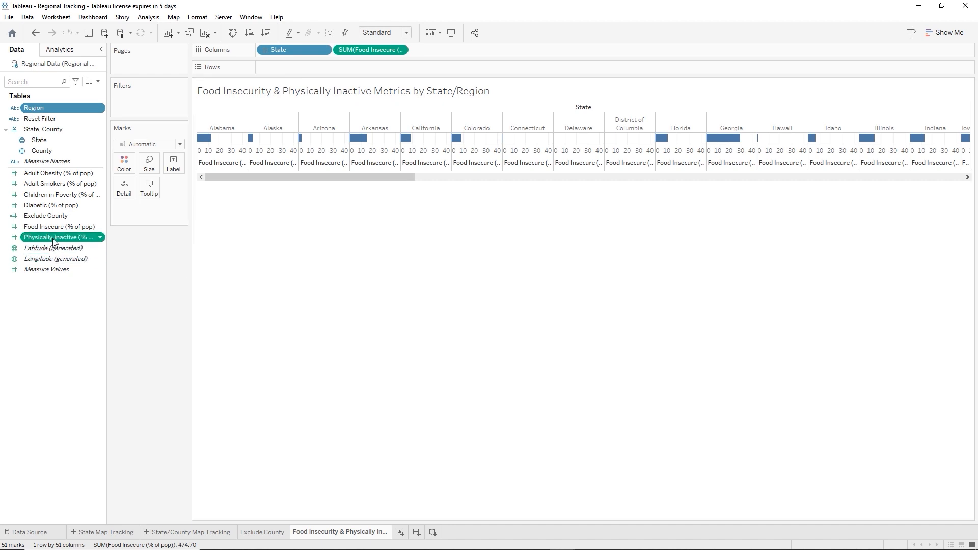
left_click_drag(53, 241, 314, 69)
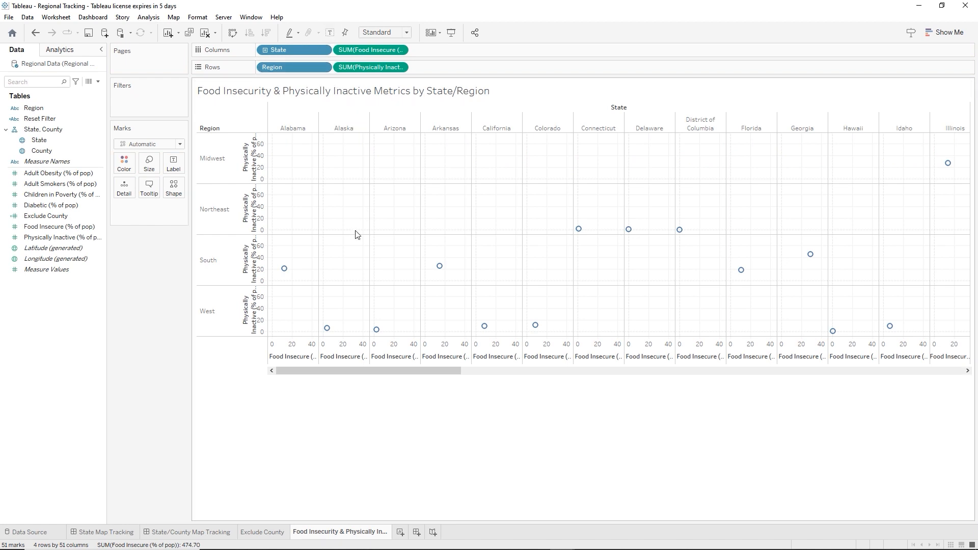
- Turn off measure aggregation so the scatter plots show individual records for each state and region
mouse_move(286, 277)
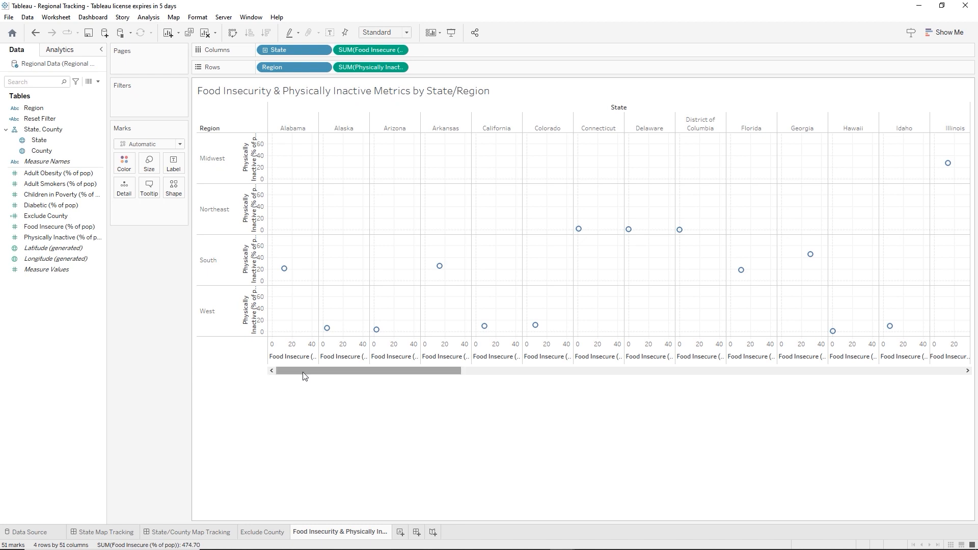
left_click(143, 18)
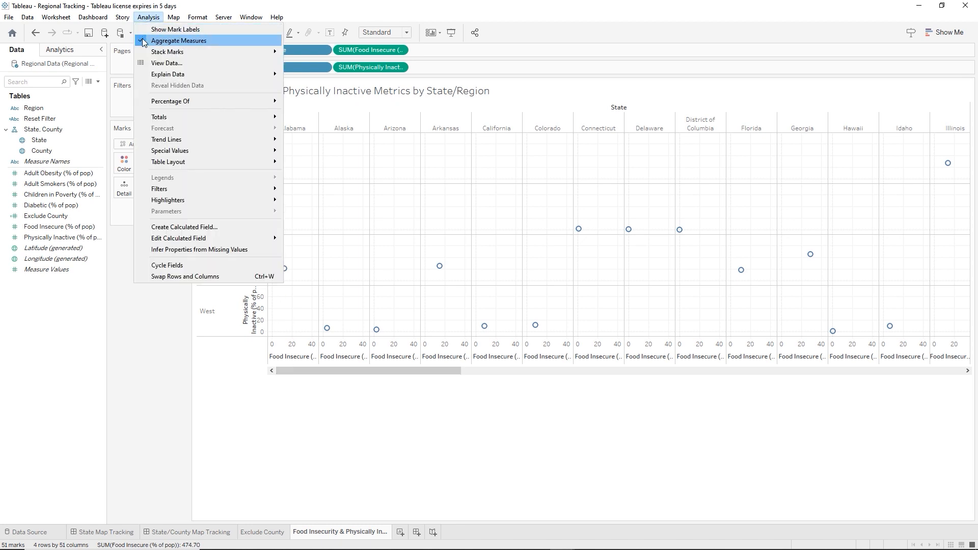
left_click(145, 39)
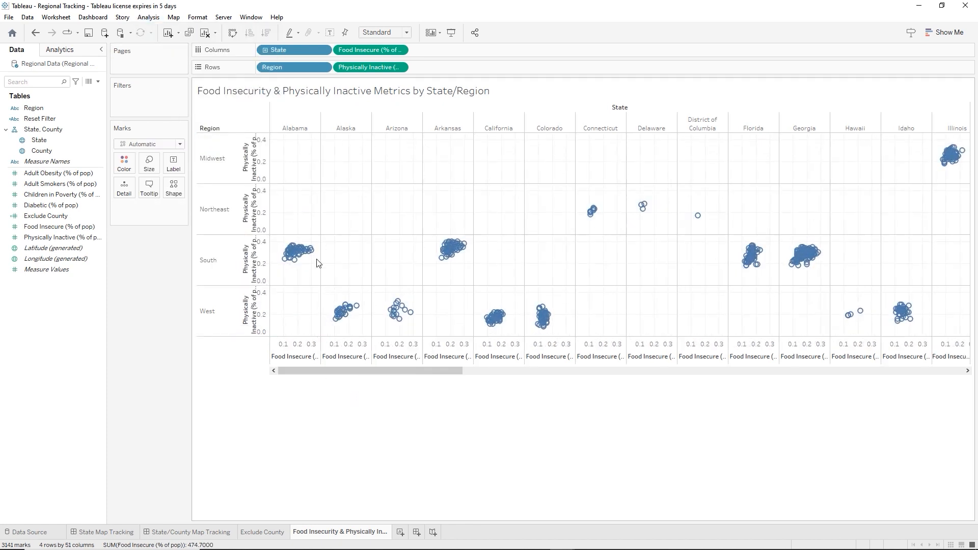
mouse_move(292, 259)
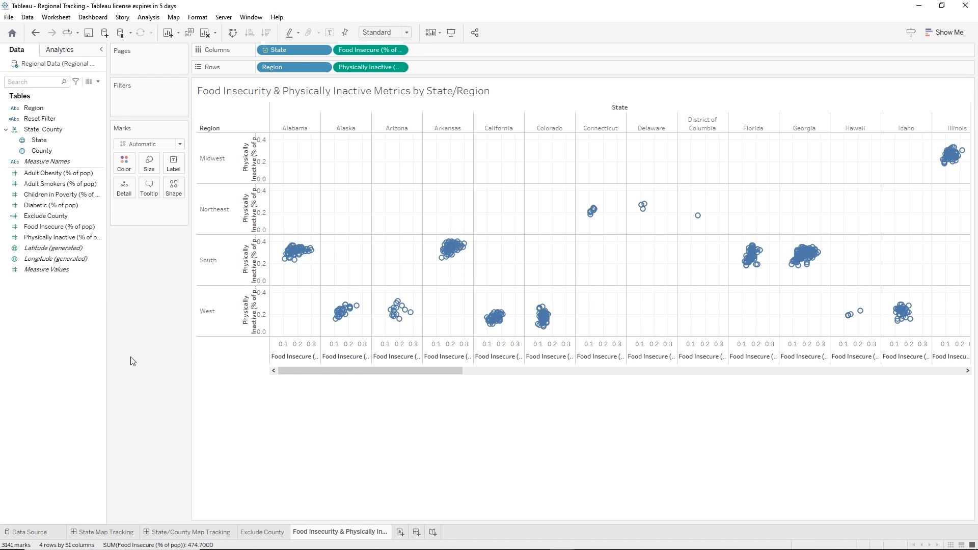
- Add a State filter to the worksheet that uses all values
left_click(8, 184)
left_click_drag(38, 140, 135, 95)
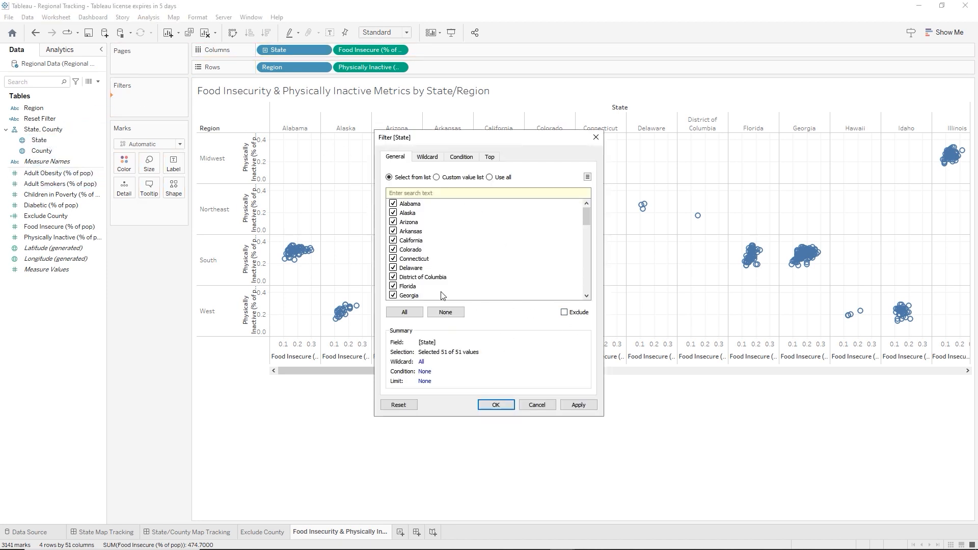
left_click(489, 176)
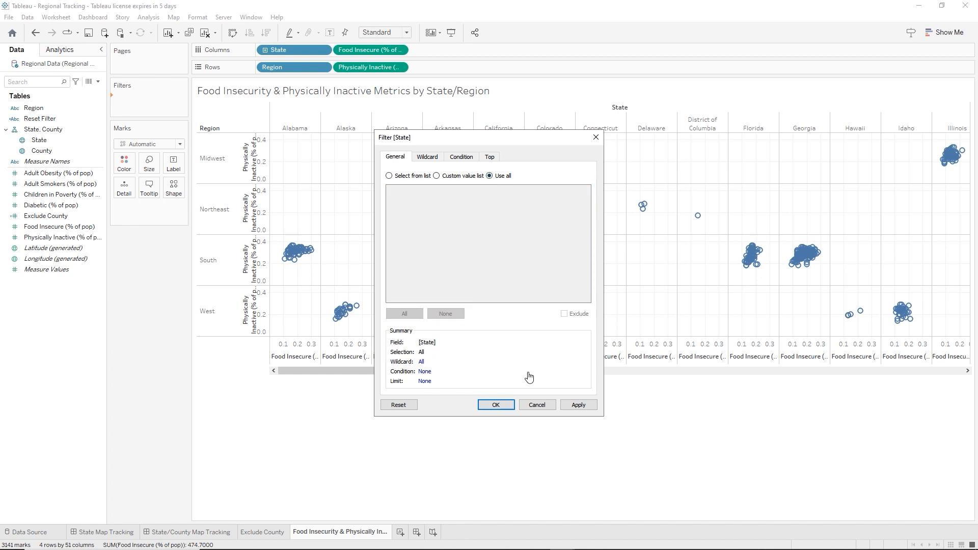
left_click(497, 405)
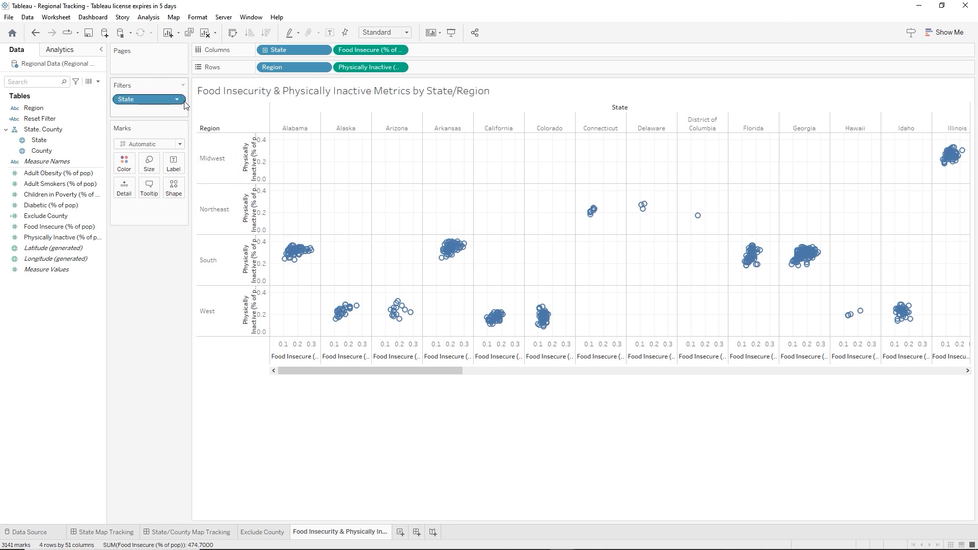
- Show the highlighter for State and color the marks by Region
right_click(143, 101)
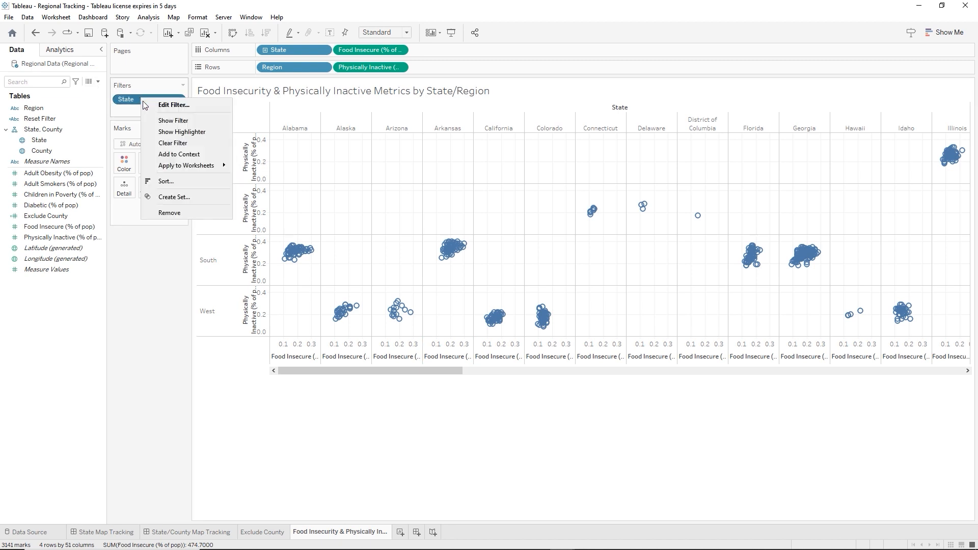
left_click(171, 131)
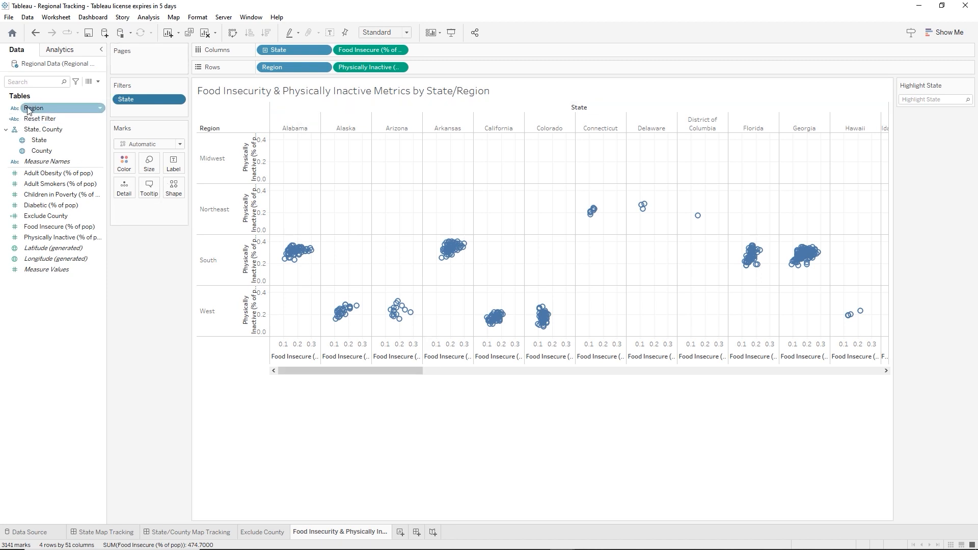
left_click_drag(32, 108, 122, 168)
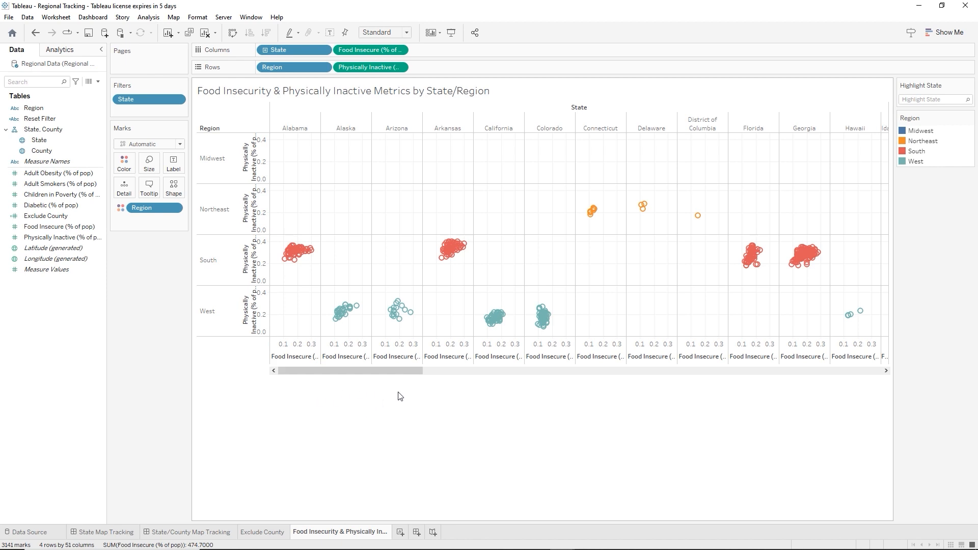
mouse_move(533, 322)
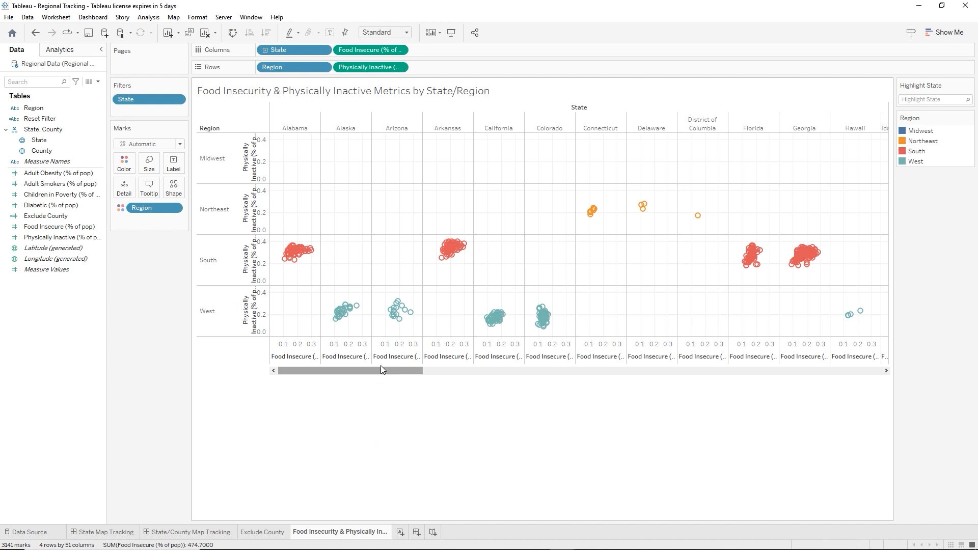
- Try fitting the worksheet to the available width, and return it to the Standard fit
left_click(406, 33)
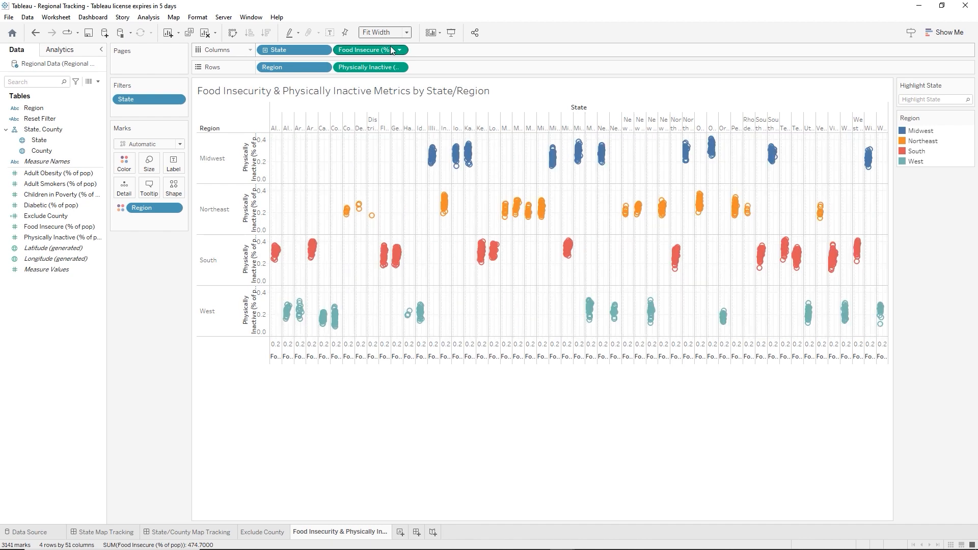
left_click(407, 33)
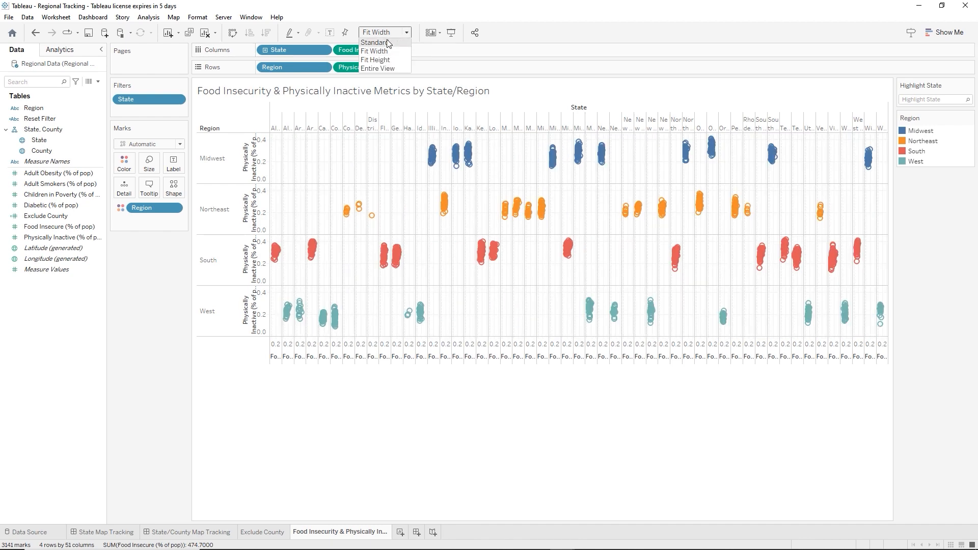
left_click(386, 42)
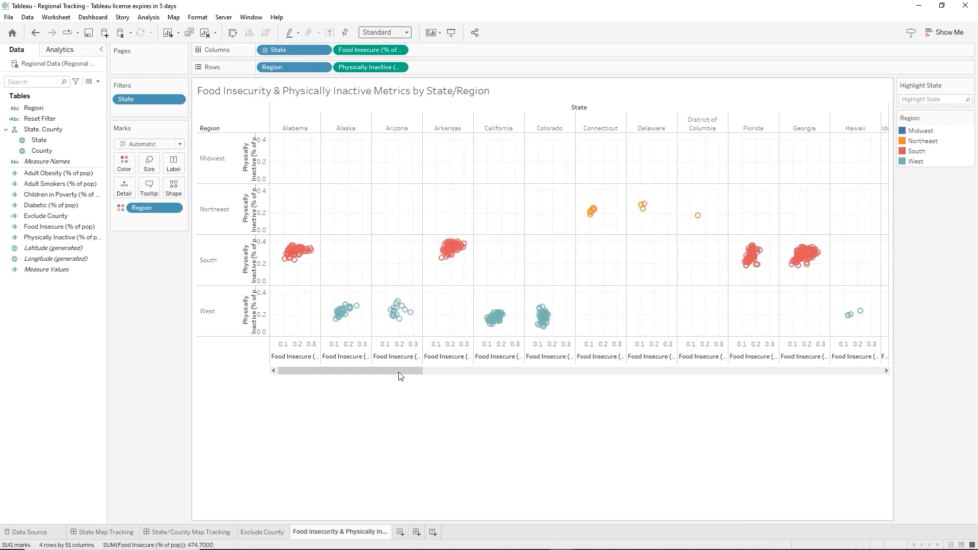
- Turn measure aggregation on to compare the single state marks, and turn it off again
mouse_move(296, 255)
left_click(148, 17)
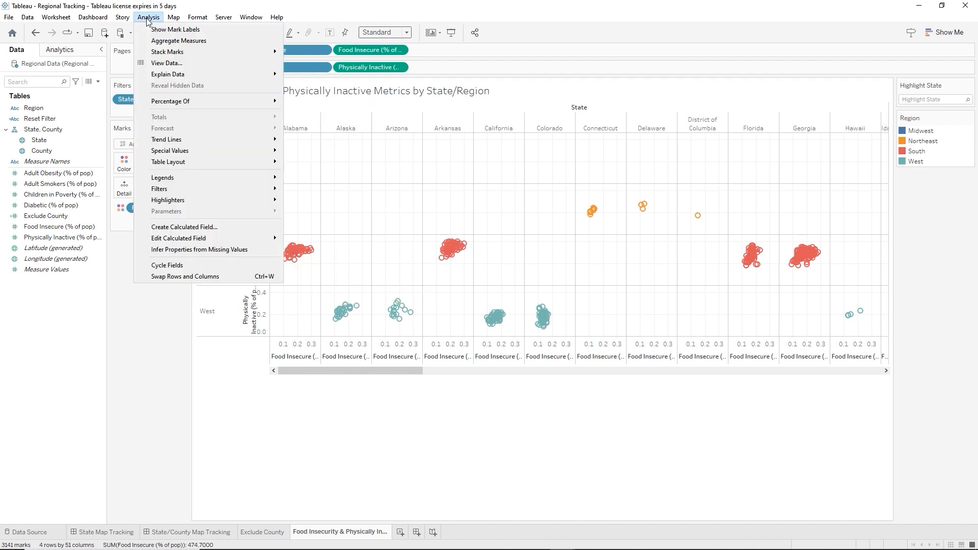
left_click(179, 40)
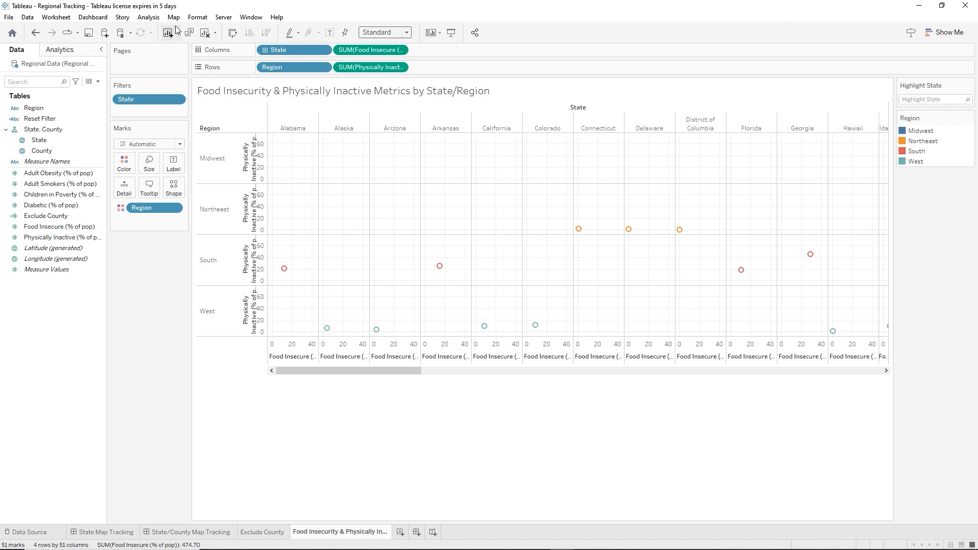
left_click(148, 18)
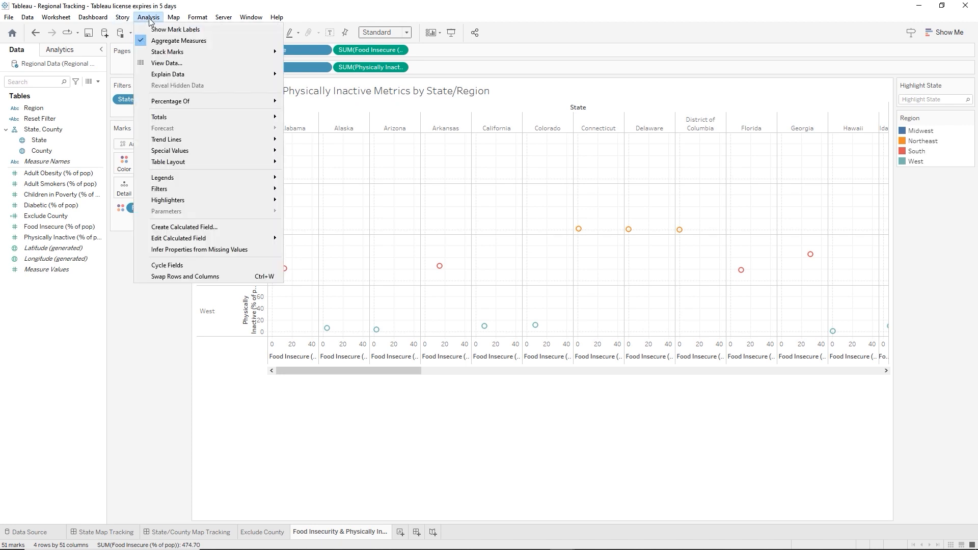
left_click(163, 40)
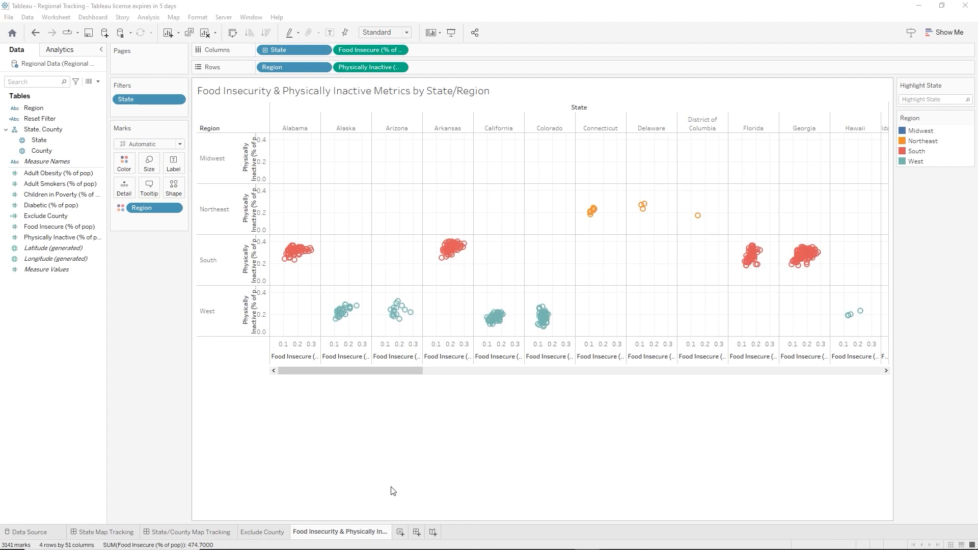
- Add a new worksheet and name it Obesity Map
left_click(397, 535)
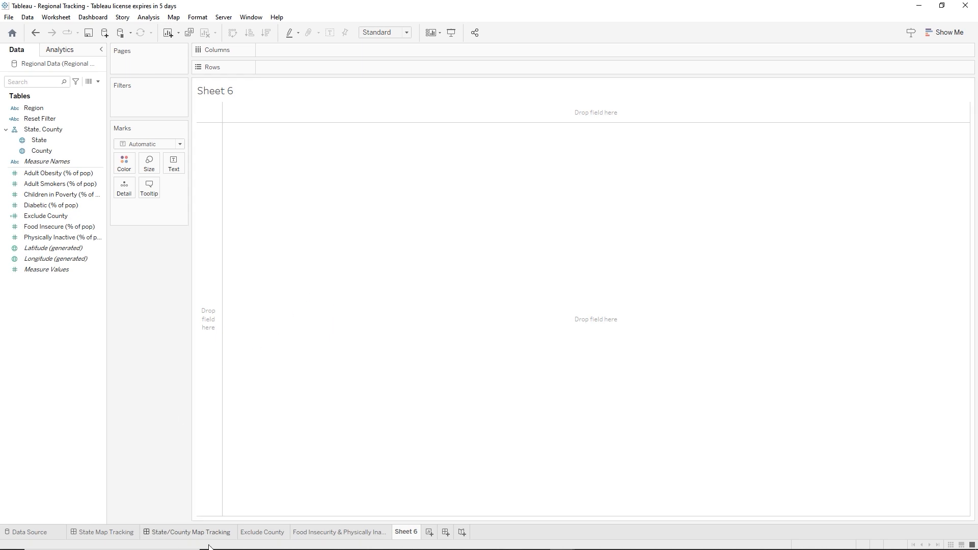
double_click(405, 532)
type("Obesity Map")
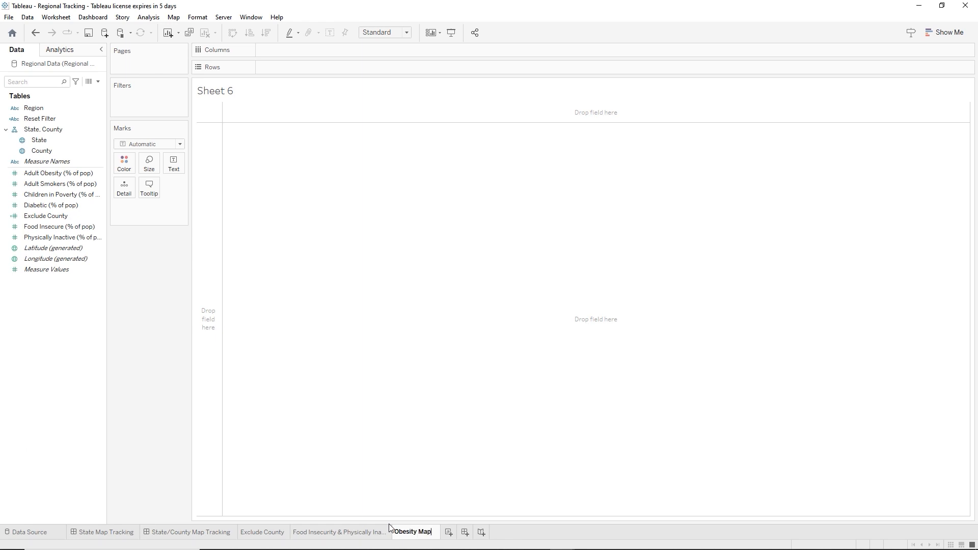
left_click(417, 507)
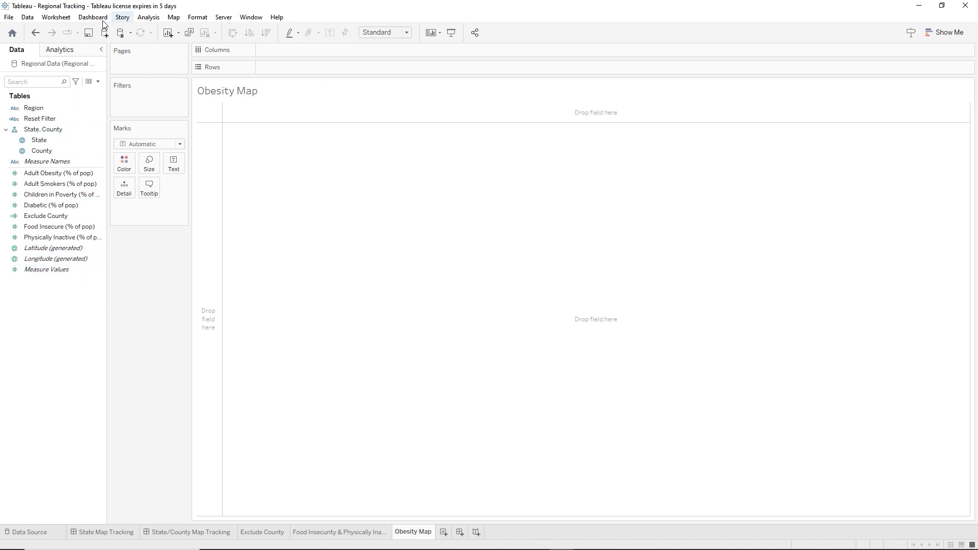
- Create a calculated field named Regional Obesity Rate and get its empty formula ready for editing
left_click(98, 81)
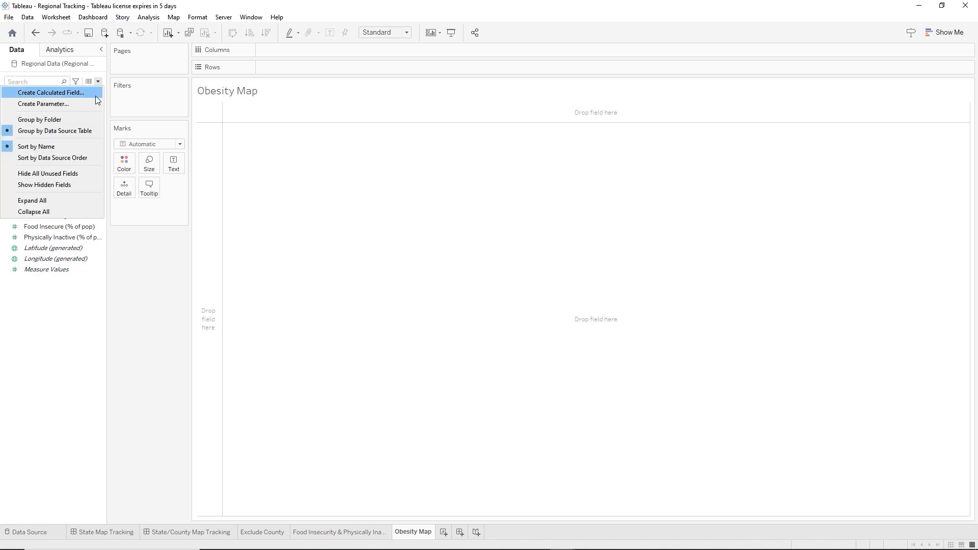
left_click(94, 93)
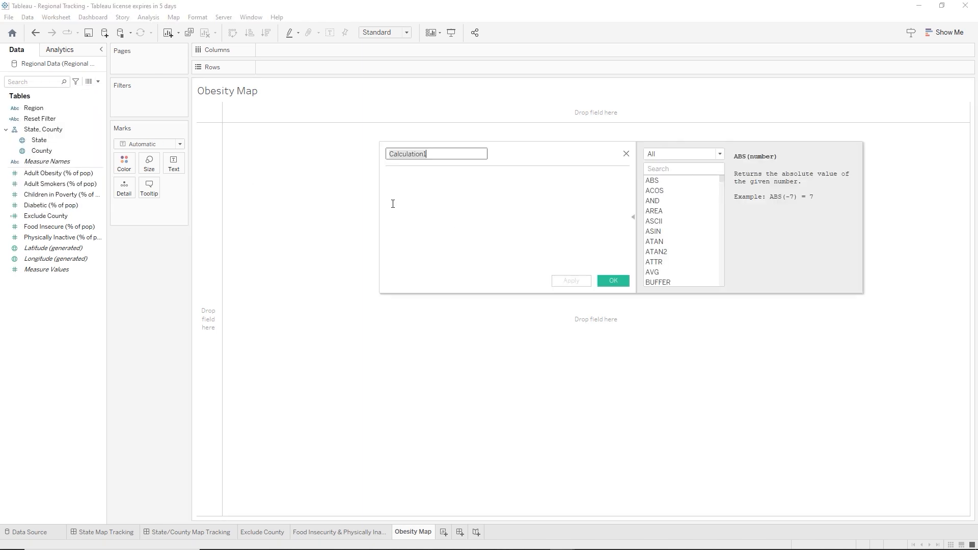
type("Re")
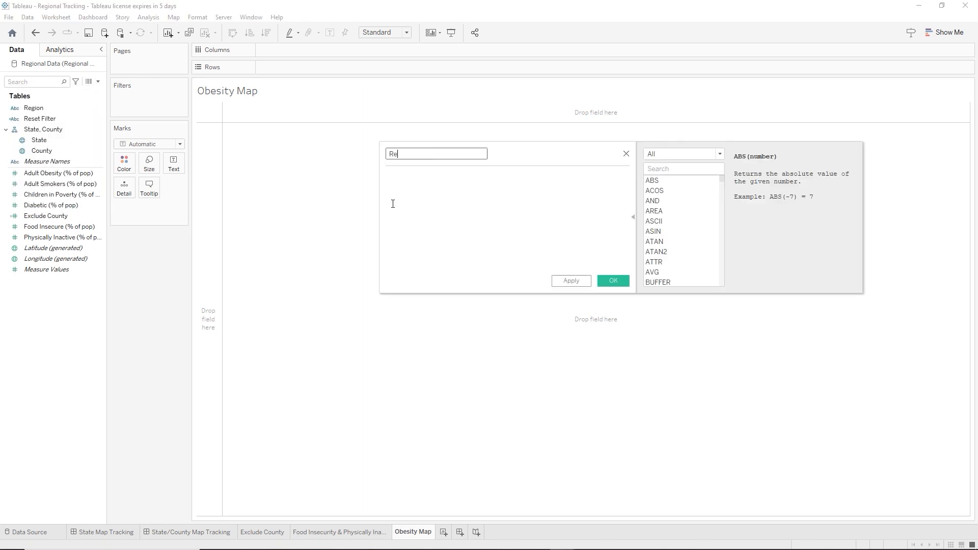
type("gional Obesity Rate")
left_click(393, 204)
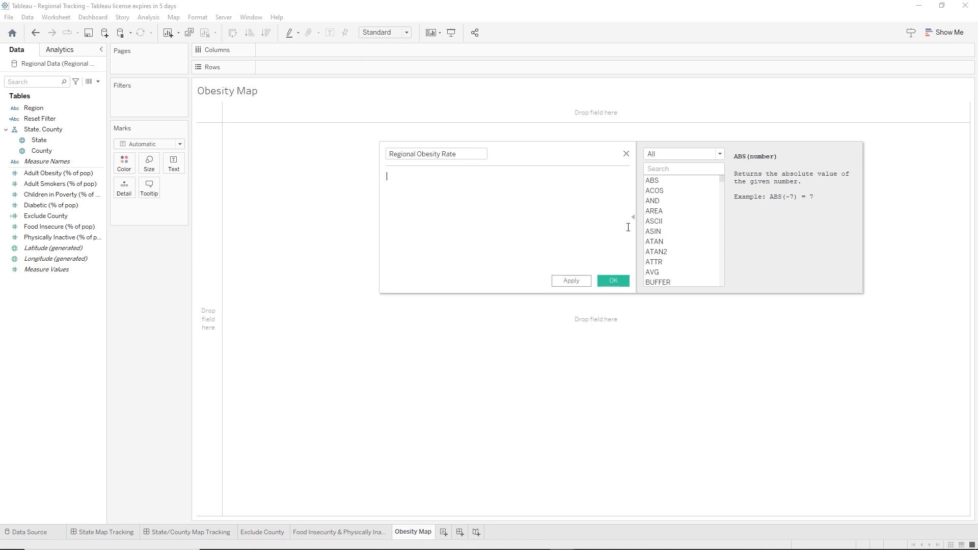
- Look up the syntax and descriptions of the FIXED and EXCLUDE functions, and clear the function search
left_click(653, 168)
type("fix")
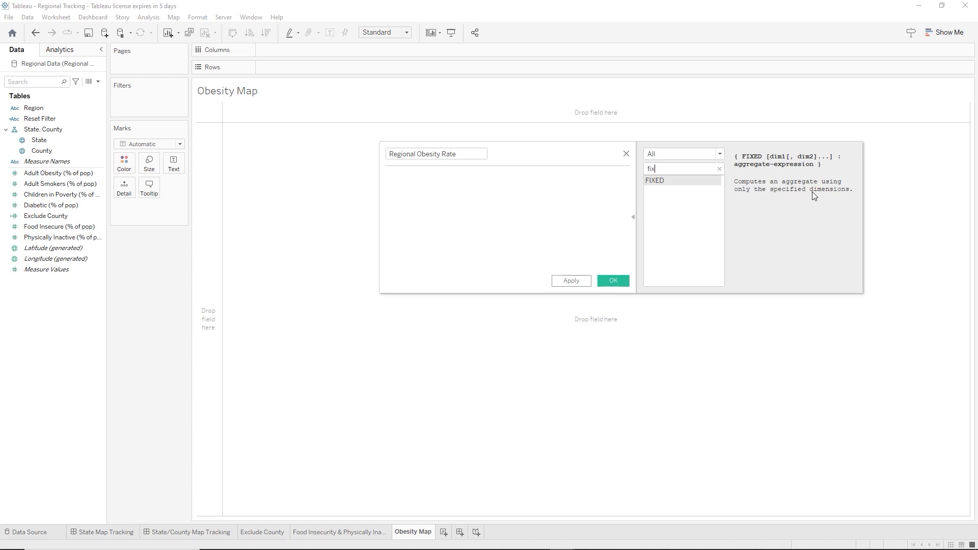
double_click(651, 168)
type("ex")
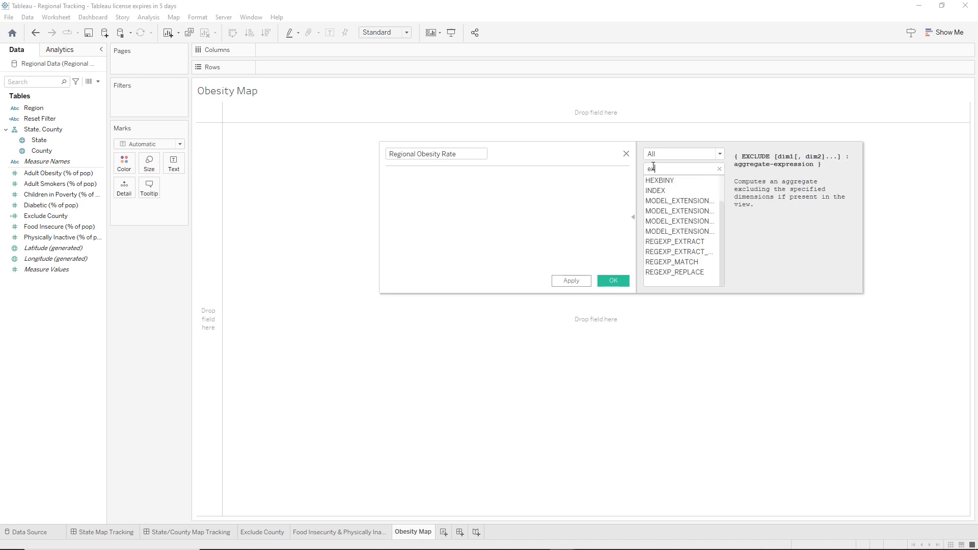
type("clu")
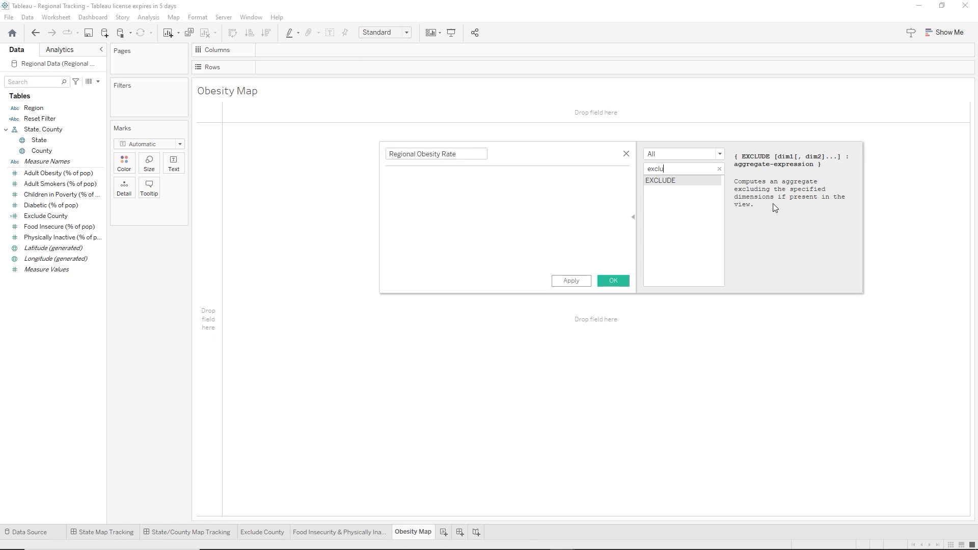
left_click(719, 168)
- Enter the Regional Obesity Rate formula {FIXED [Region] : AVG([Adult Obesity (% of pop)])} and save the calculated field
left_click(390, 174)
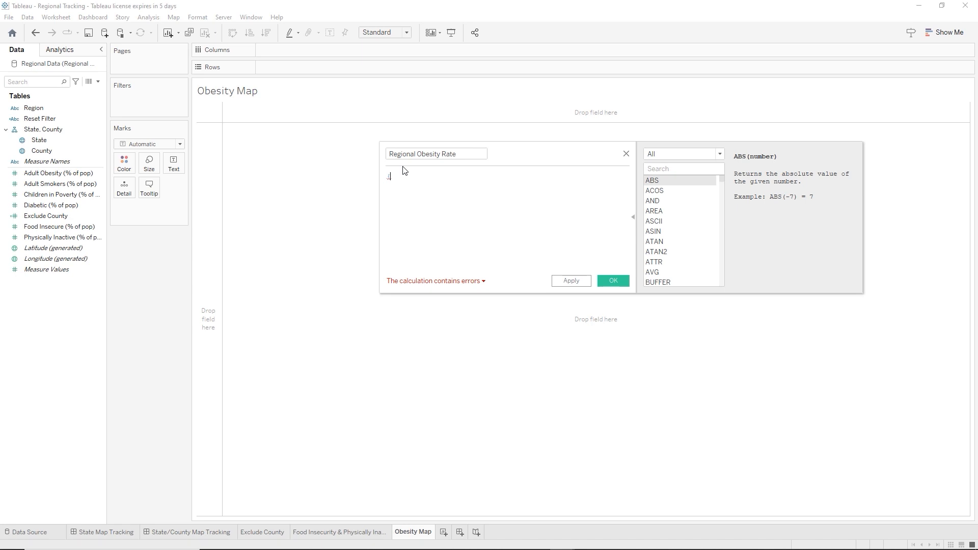
type("fi")
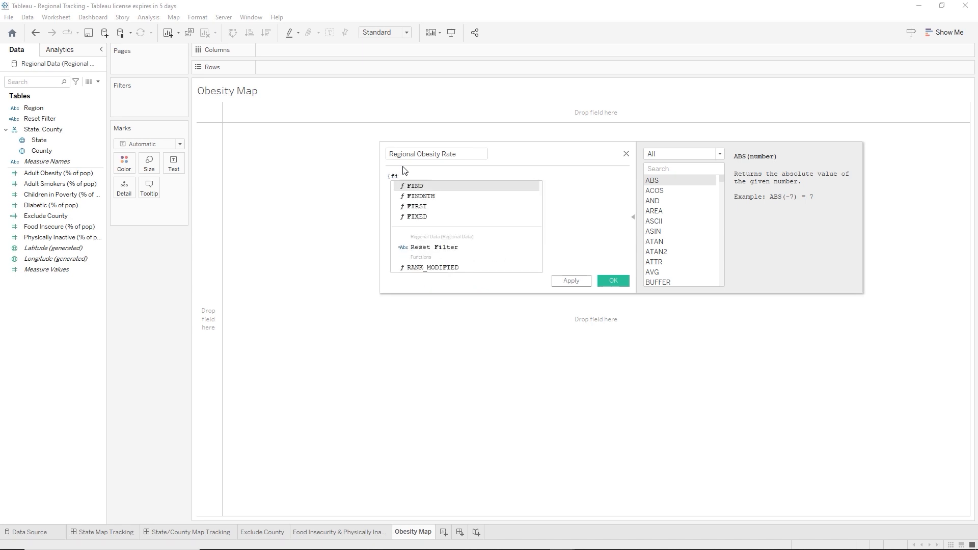
type("x")
key("Return")
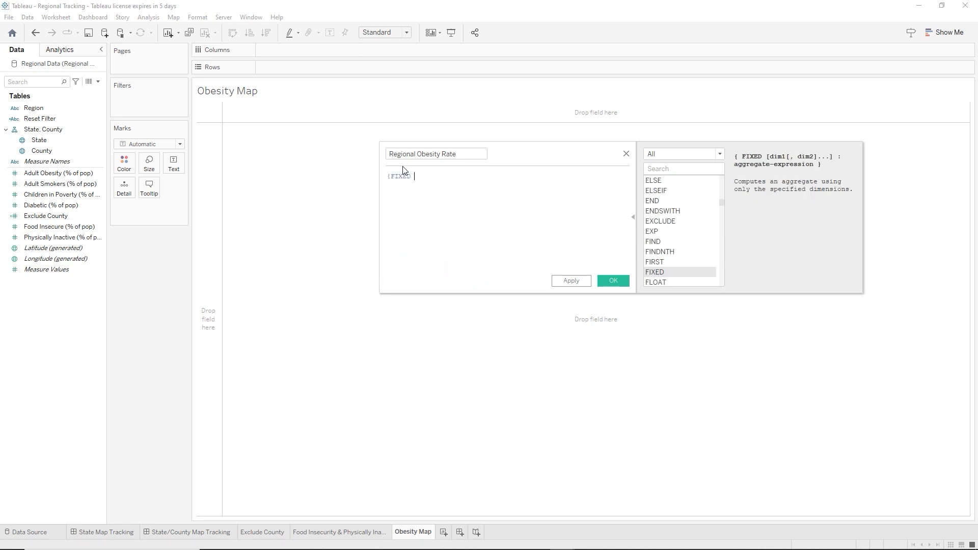
type("regi")
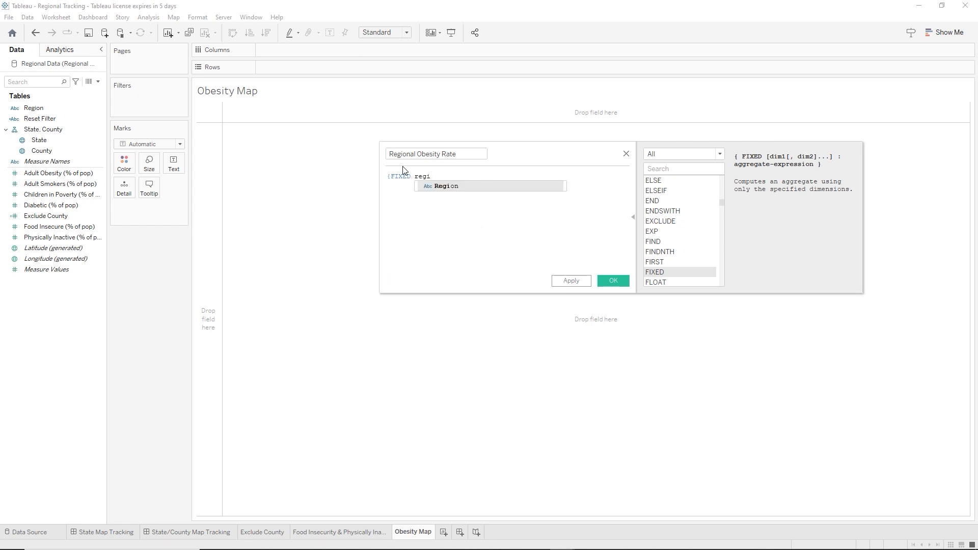
key("Return")
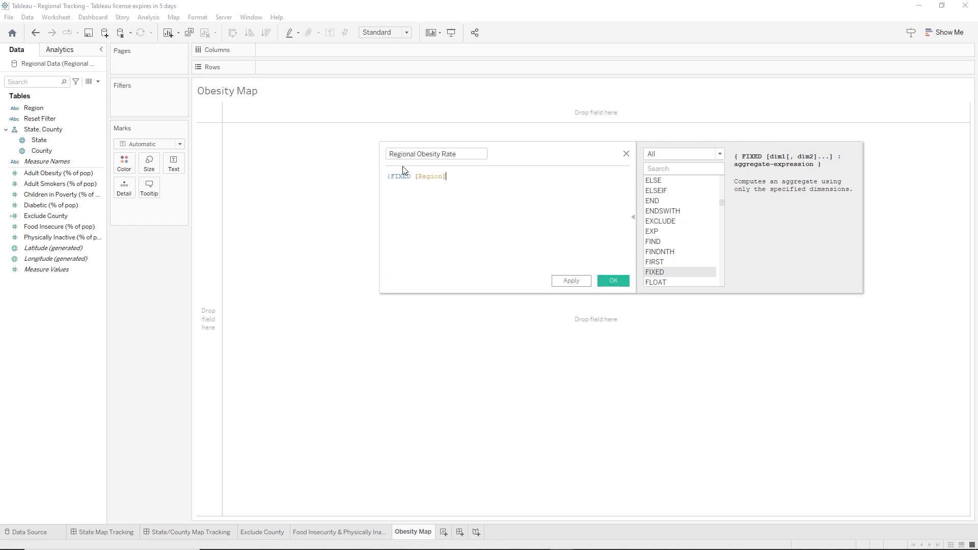
type(": av")
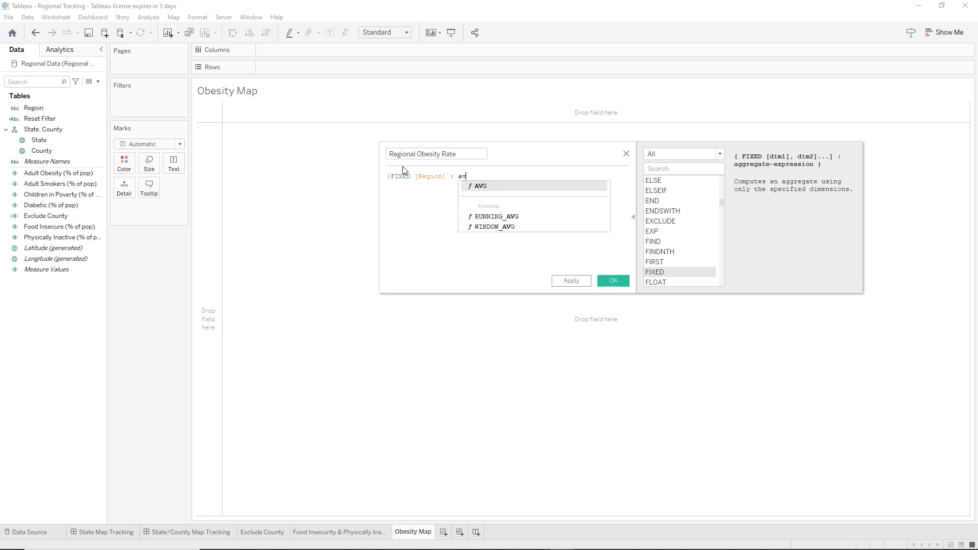
key("Return")
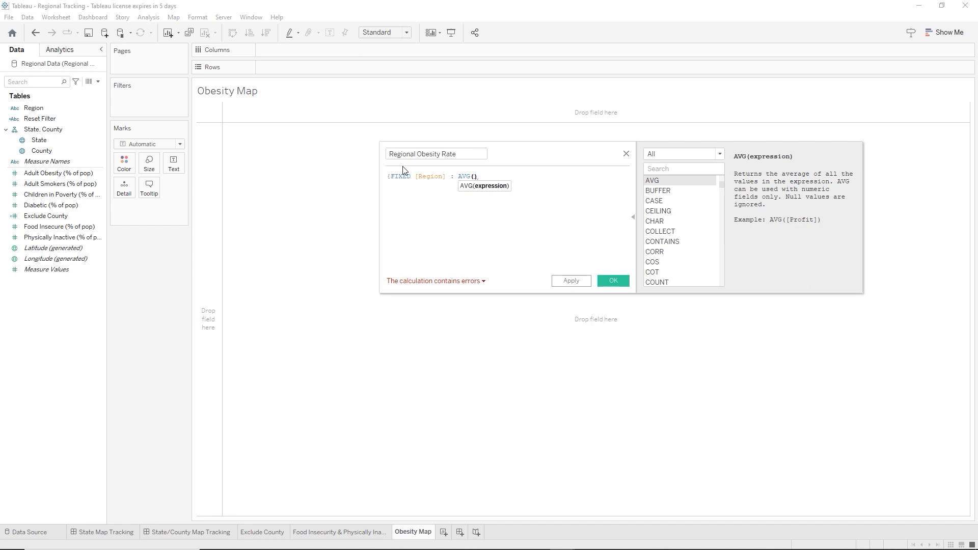
type("adu")
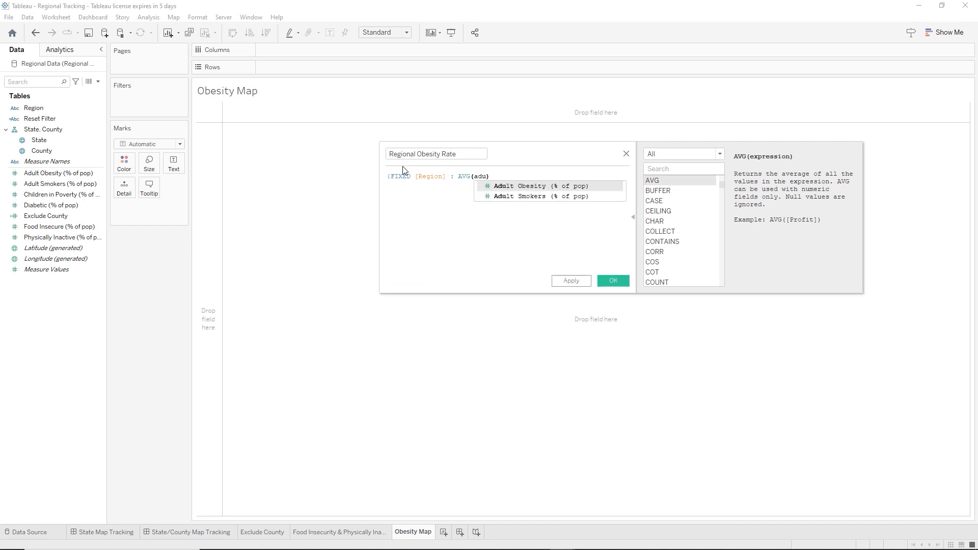
key("Return")
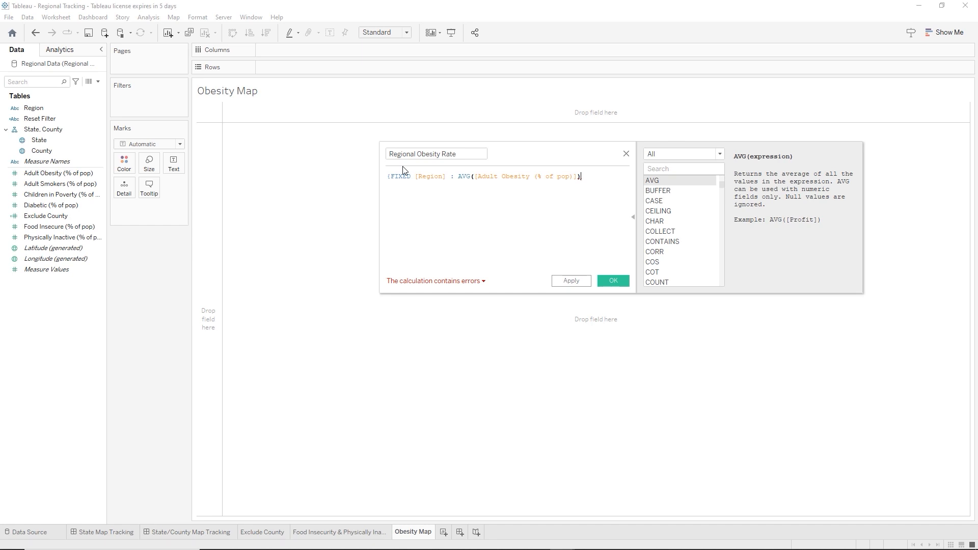
type("}")
left_click(612, 281)
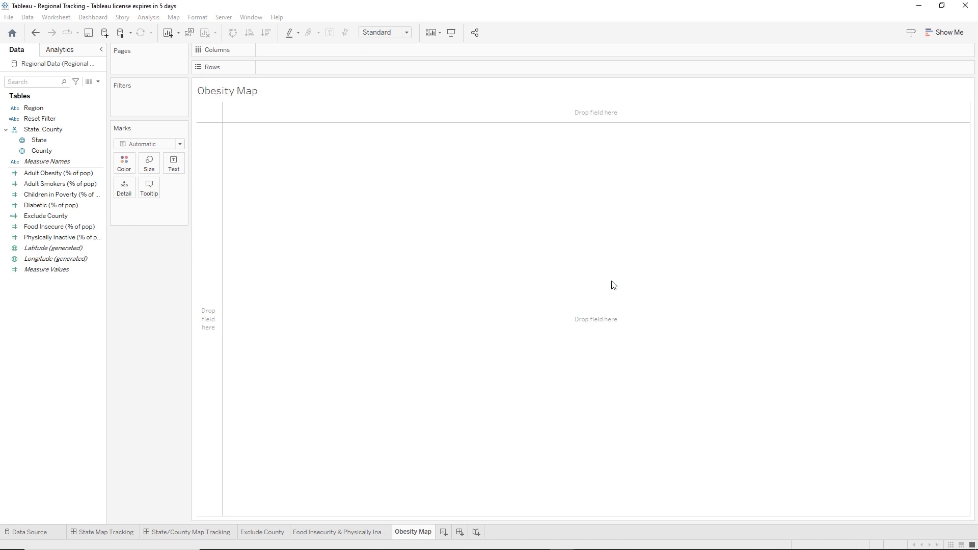
- Start another calculated field and look up the syntax of the ROUND function
left_click(99, 83)
left_click(87, 95)
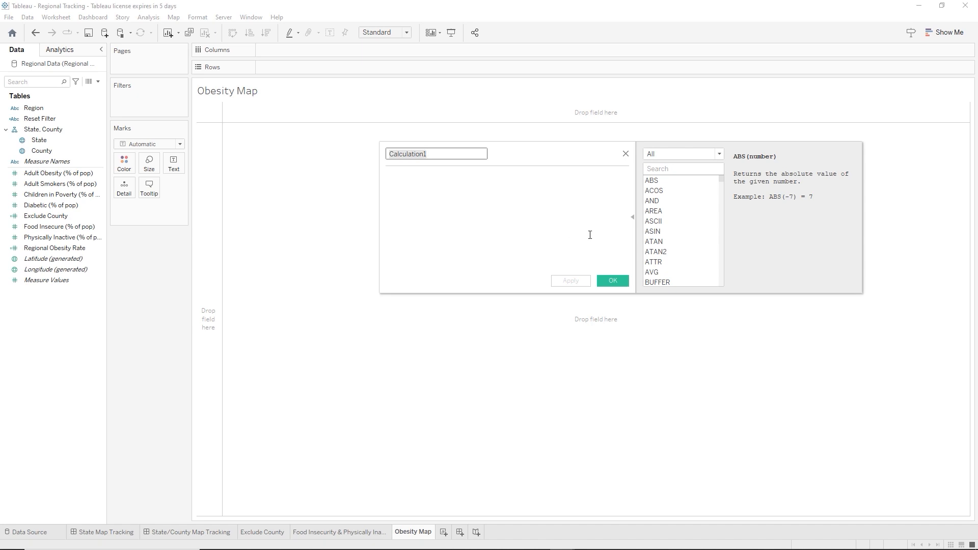
left_click(662, 181)
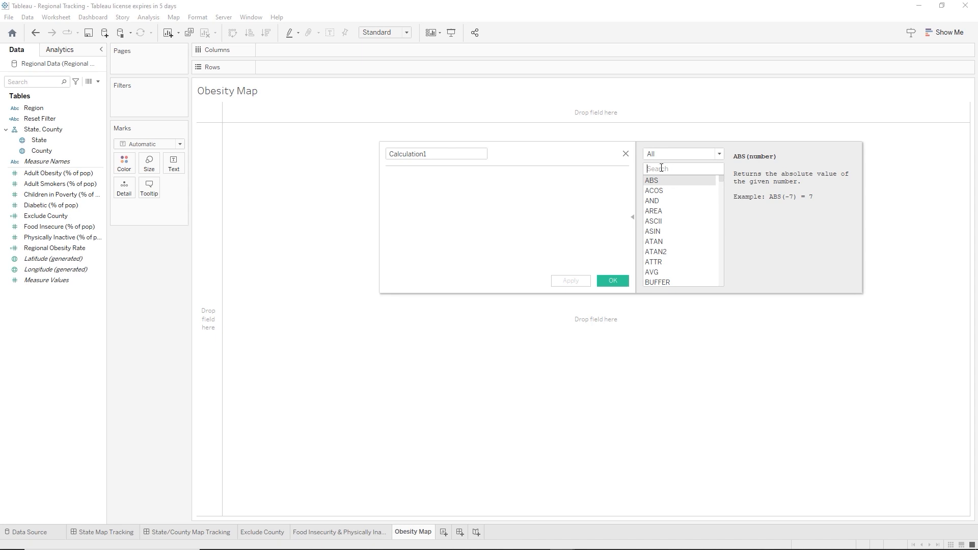
type("roun")
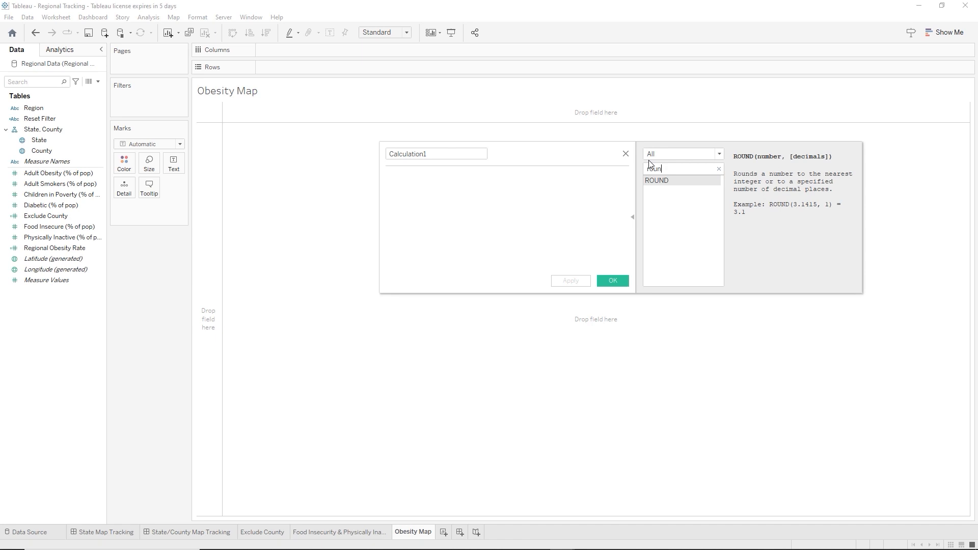
- Name the calculated field Difference from Region and begin its formula with ROUND nested inside ABS
double_click(421, 154)
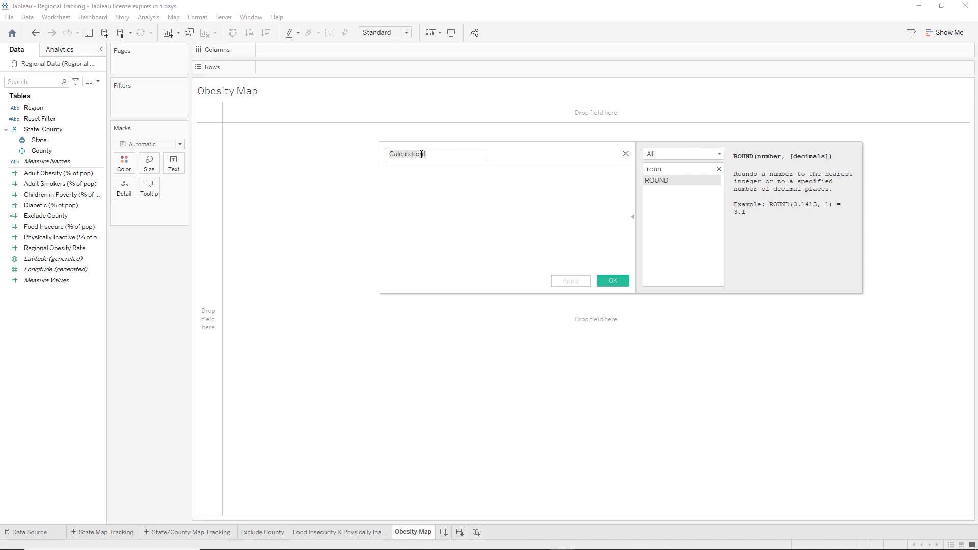
type("Difference from Region")
key("Tab")
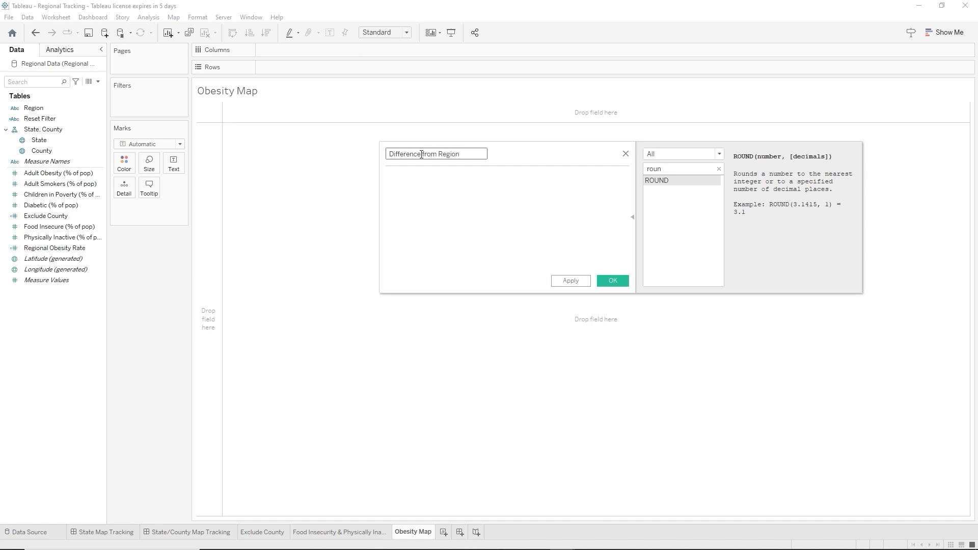
type("ab")
key("Return")
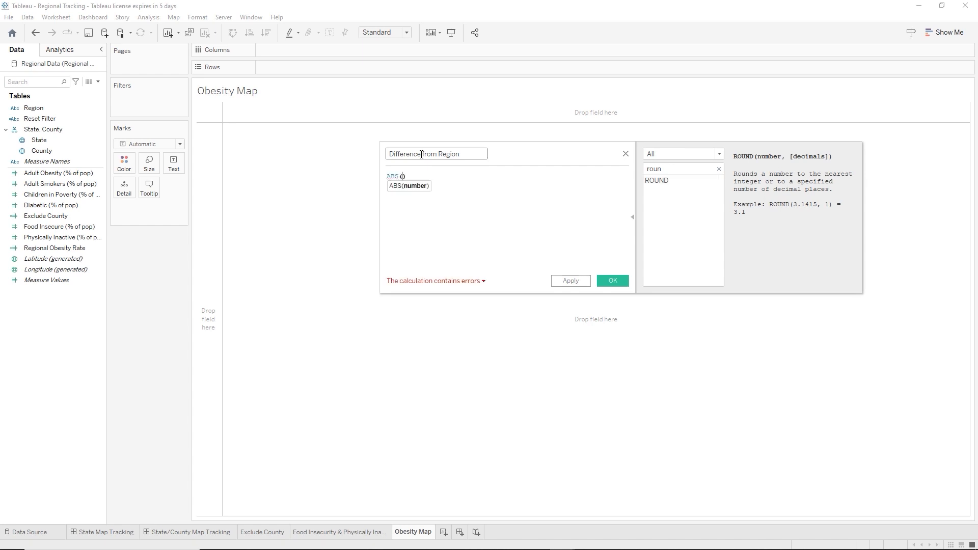
type("rou")
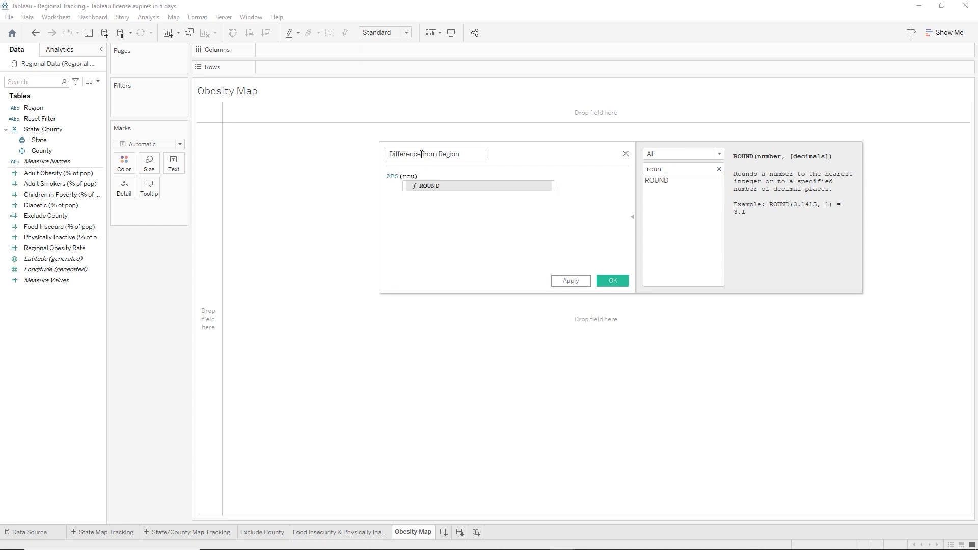
key("Return")
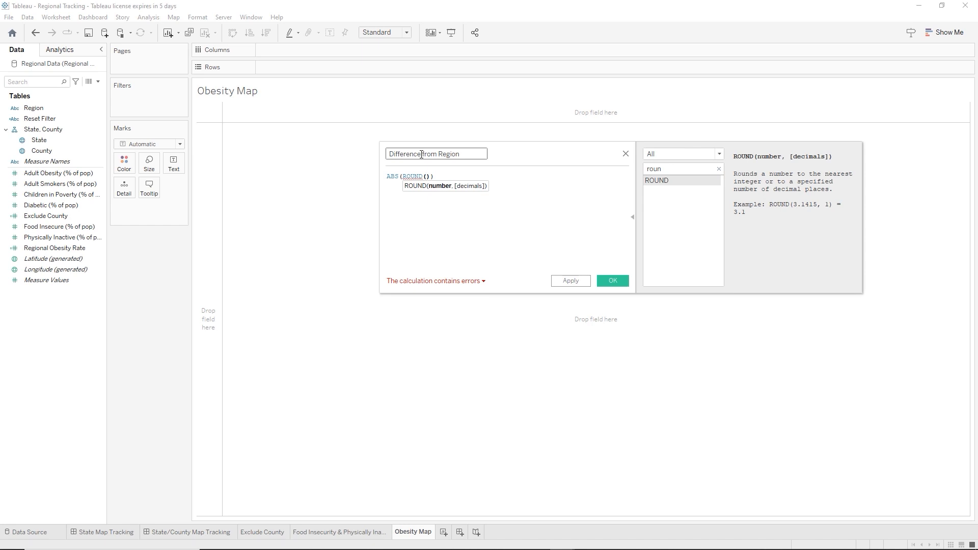
- Insert a FIXED expression inside ROUND with State and County as its dimensions
type("{fix")
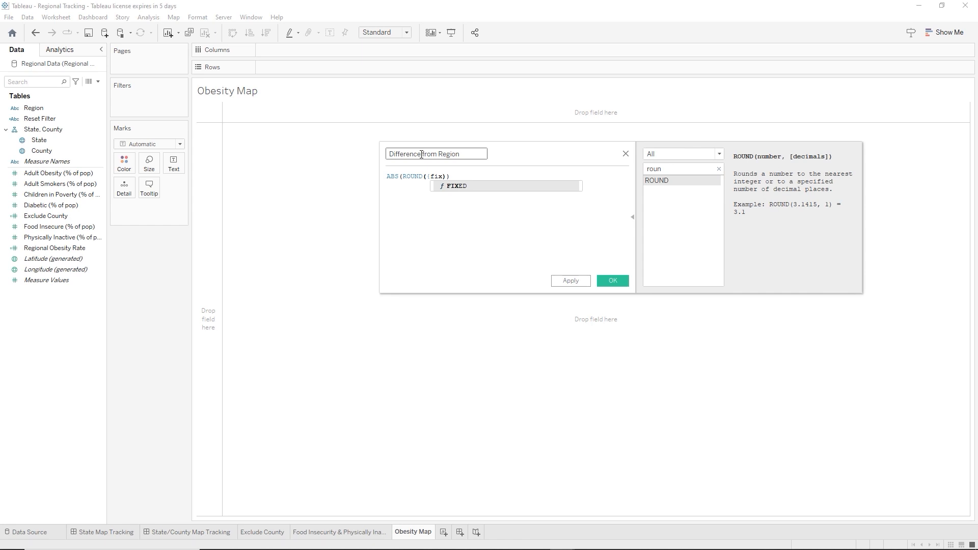
key("Return")
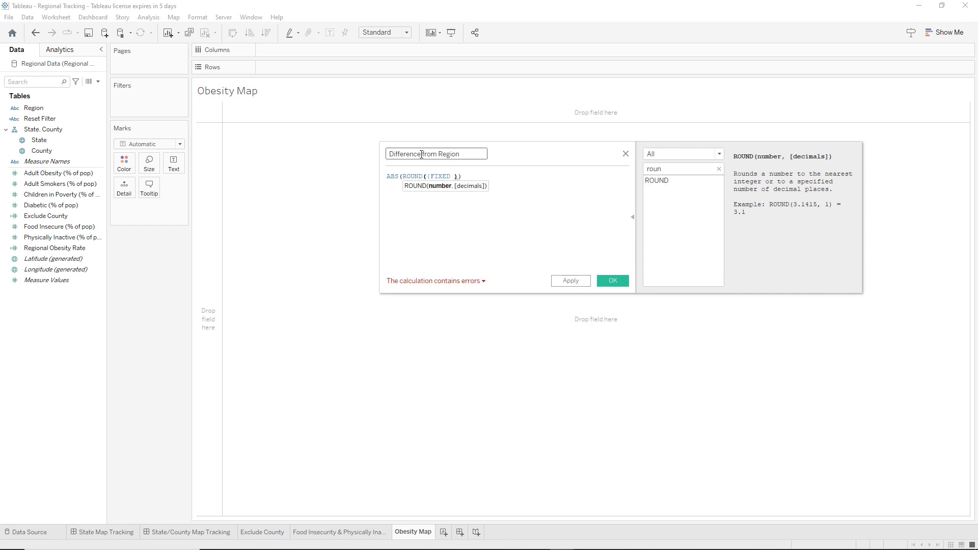
type("sta")
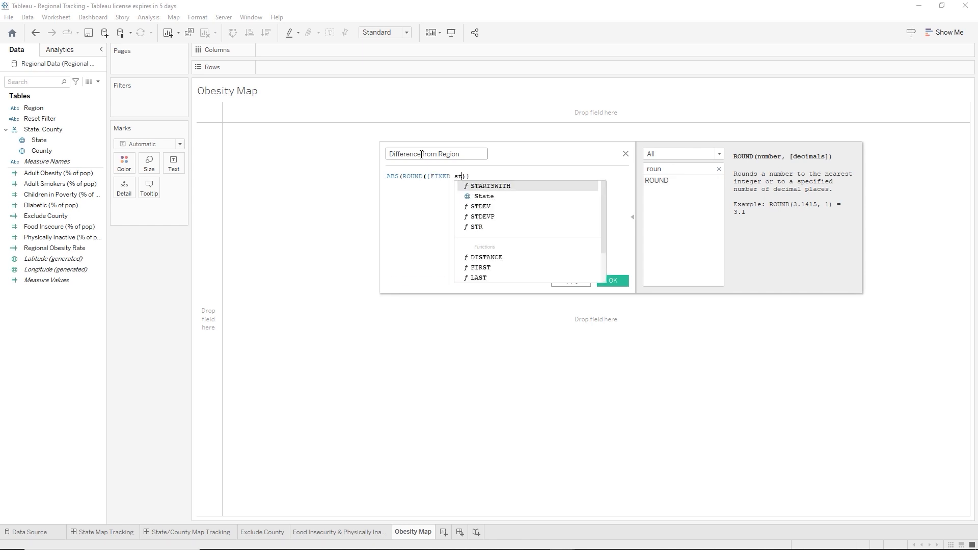
key("Down")
key("Return")
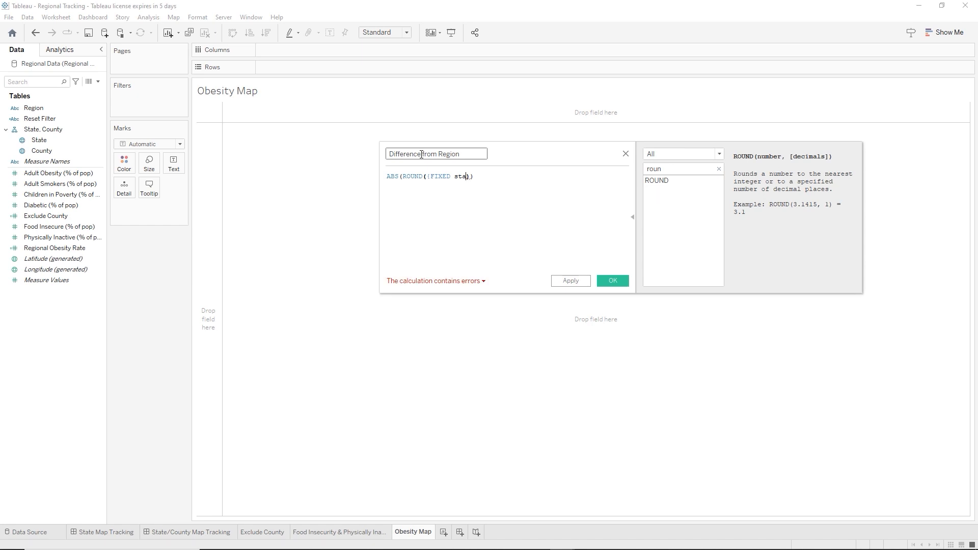
type(",")
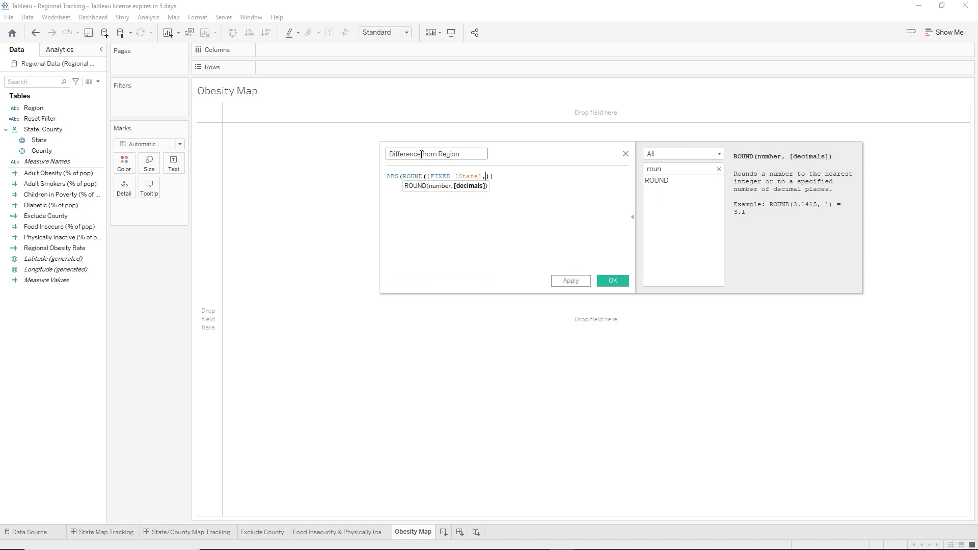
type("cou")
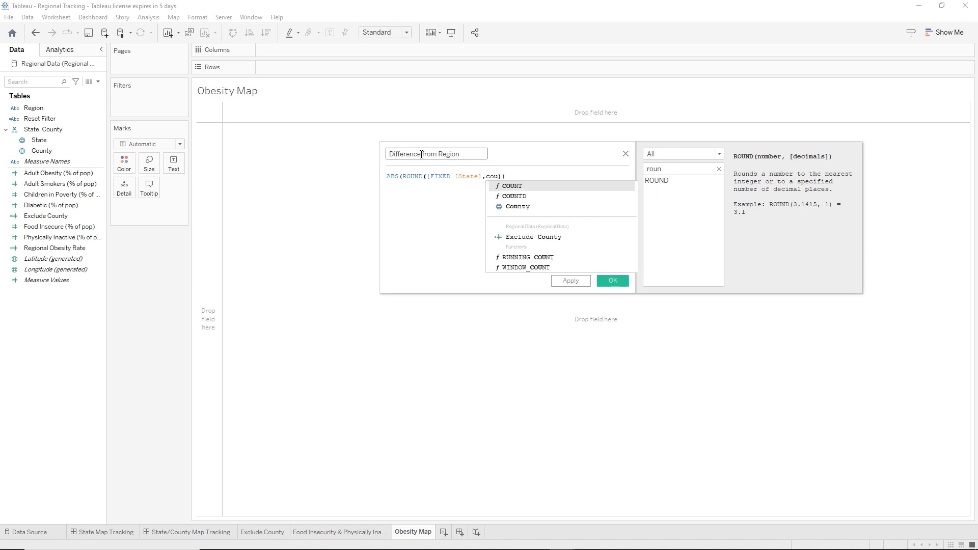
key("Down")
key("Down")
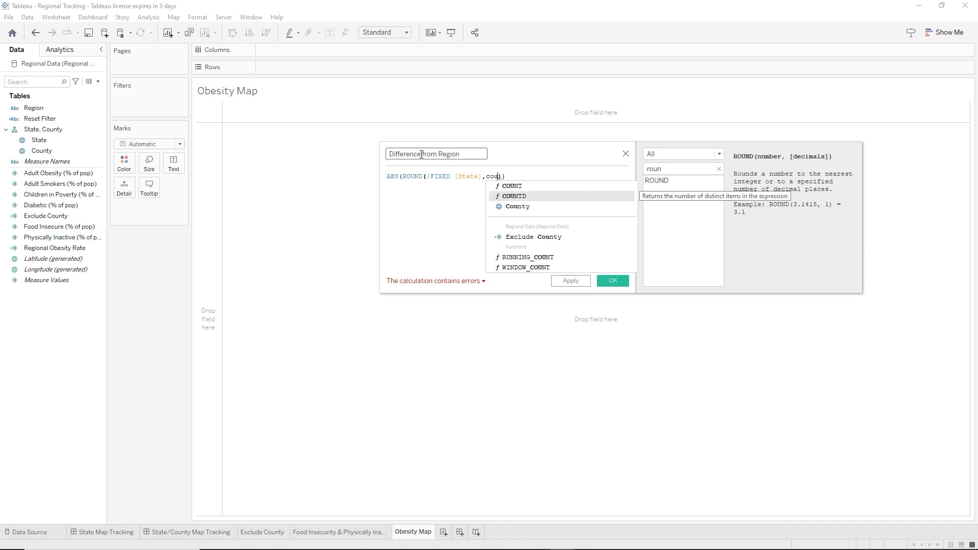
key("Return")
key("Left")
type(",")
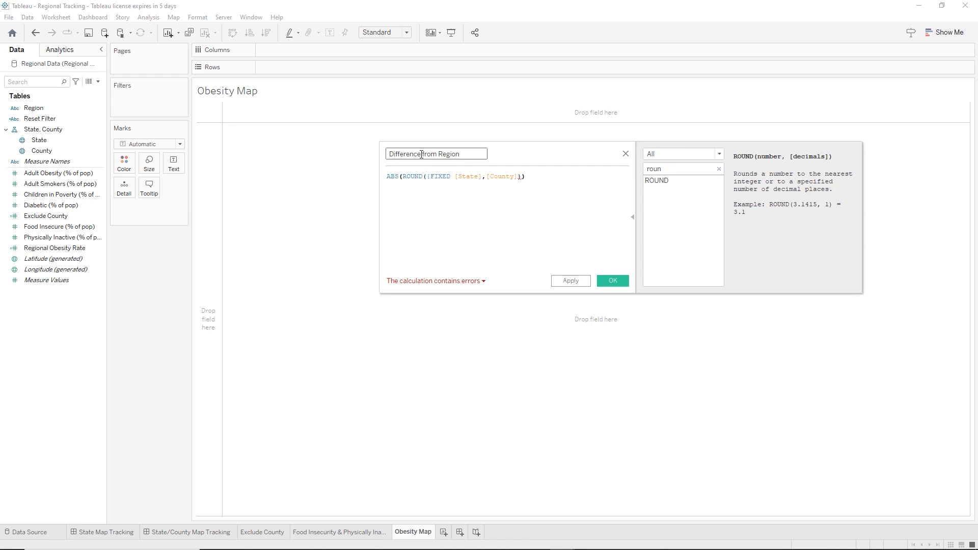
key("Left")
key("Left")
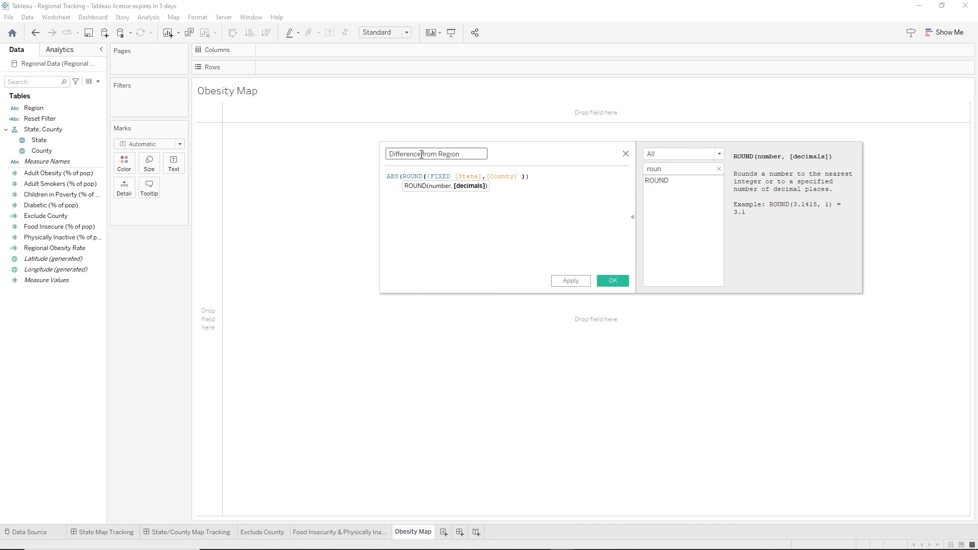
- Add AVG([Adult Obesity (% of pop)]) after a colon as the aggregate of the FIXED expression
type(": ")
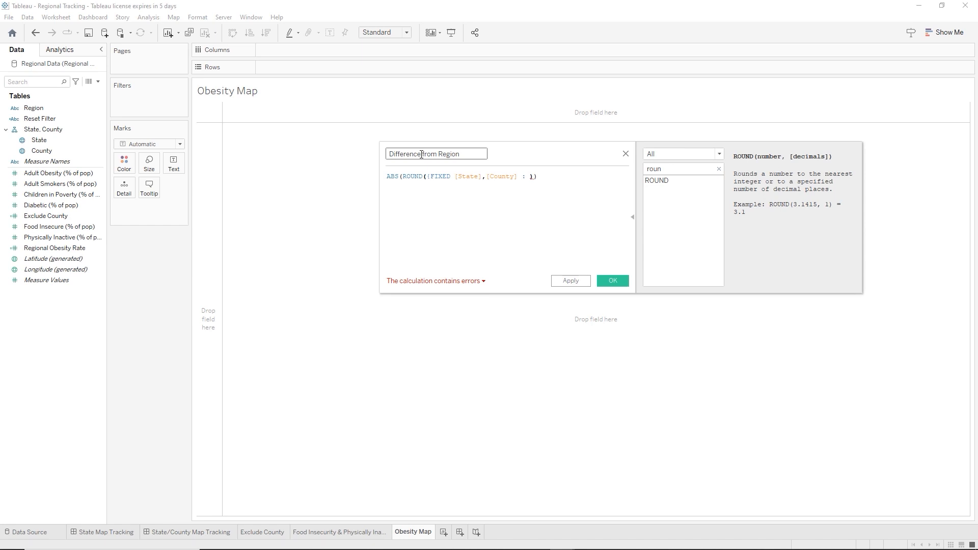
type("av")
key("Return")
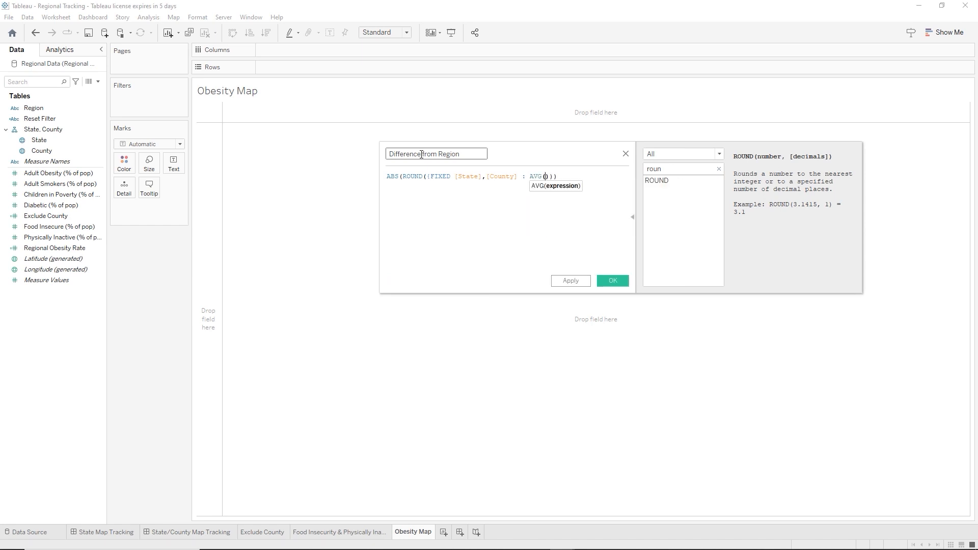
type("ad")
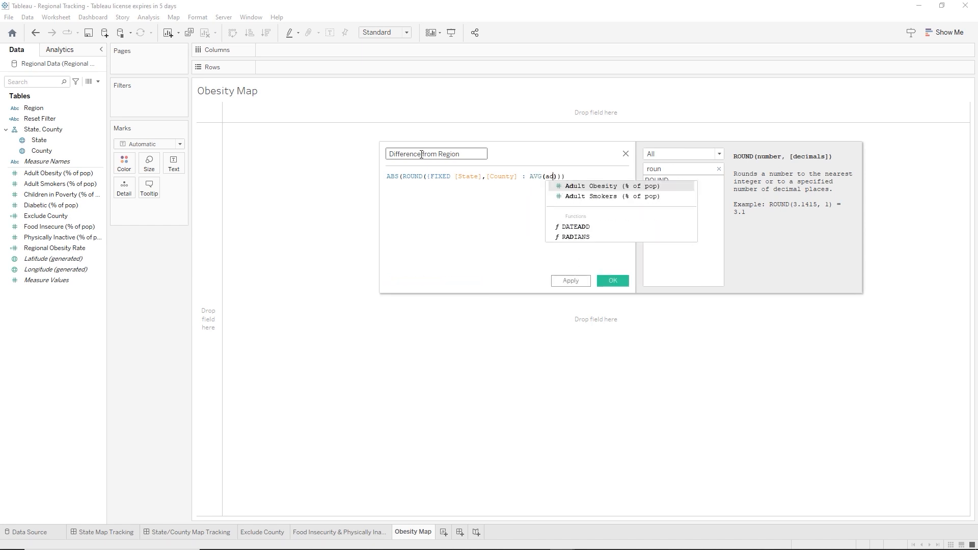
key("Return")
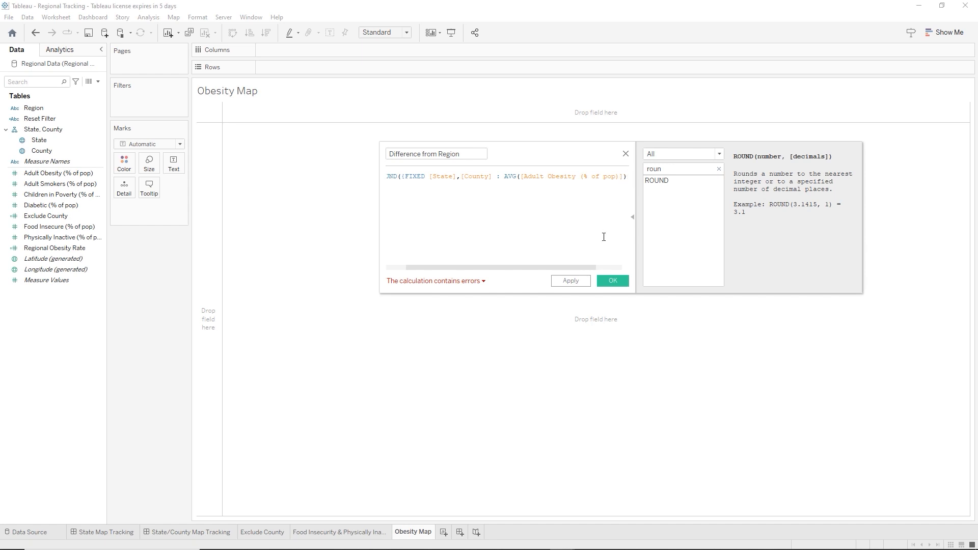
- Close the FIXED expression with a curly brace and set ROUND to 2 decimals
mouse_move(602, 265)
left_mouse_down()
mouse_move(585, 265)
mouse_move(616, 269)
left_mouse_up()
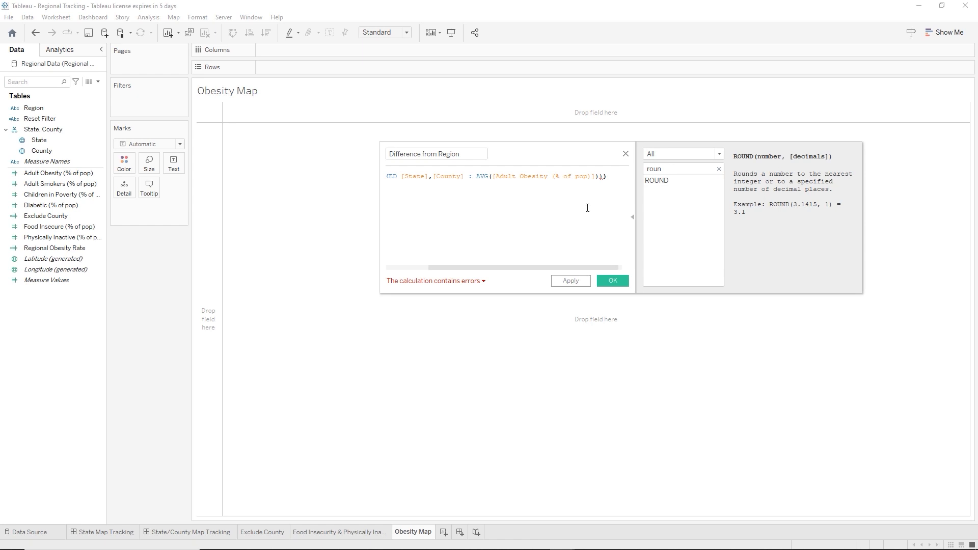
left_click(599, 175)
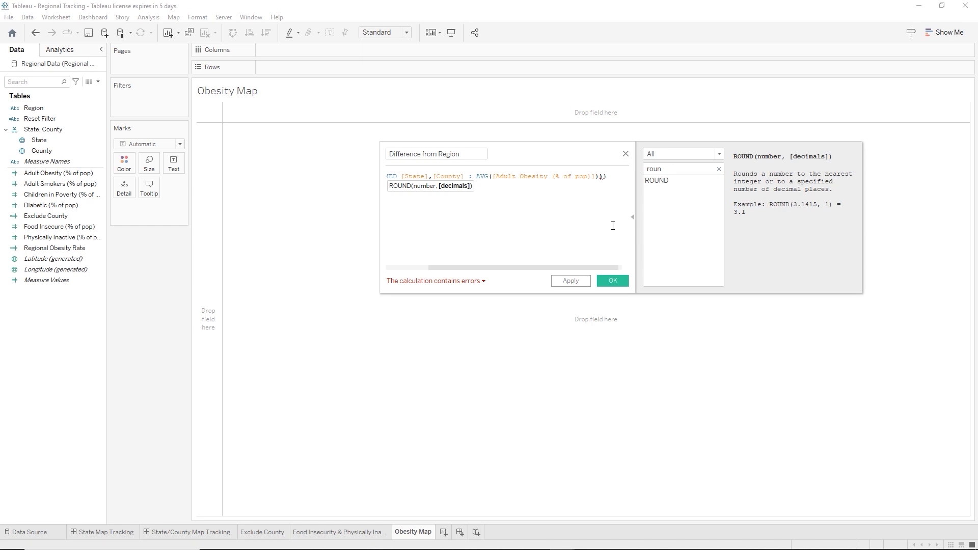
type(")},")
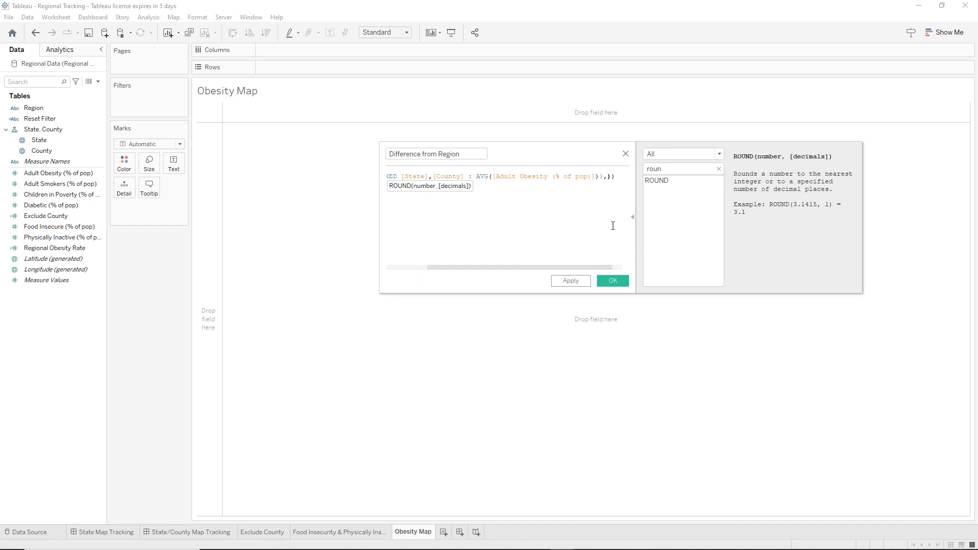
type("2")
key("Right")
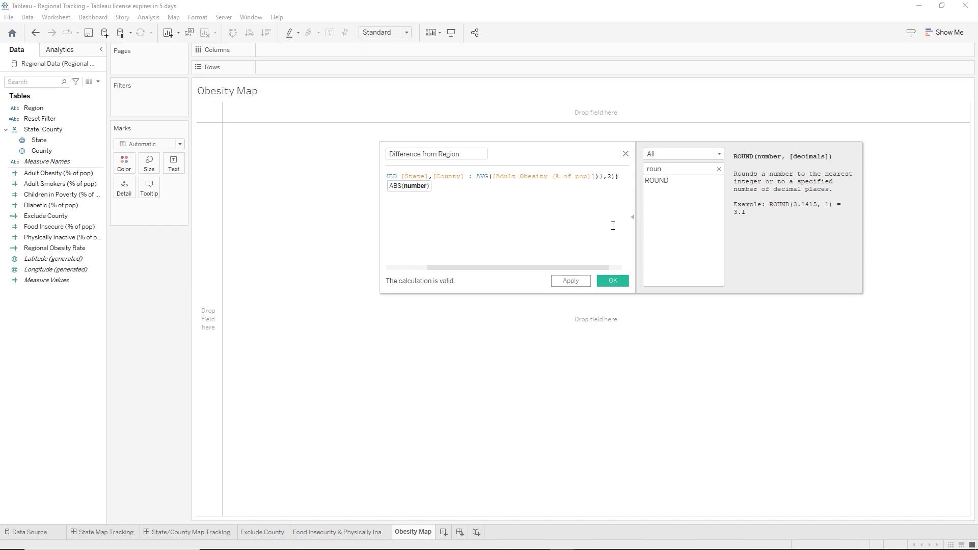
- Subtract ROUND([Regional Obesity Rate],2) from the first rounded expression inside ABS
type("-ro")
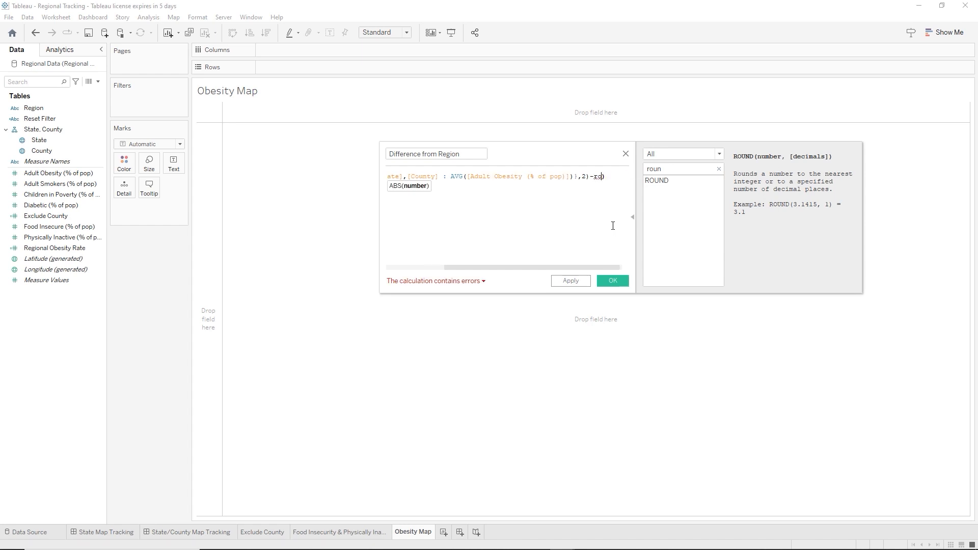
key("Return")
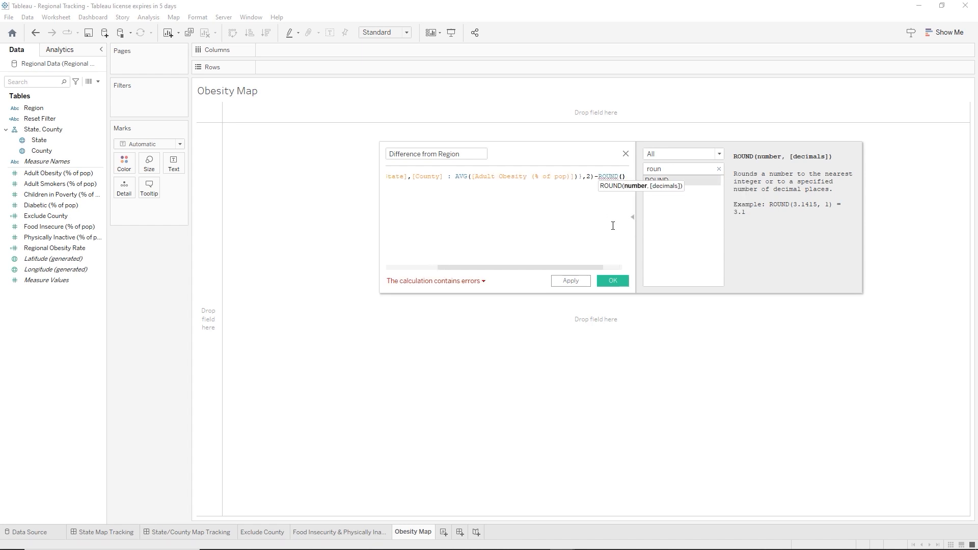
type("re")
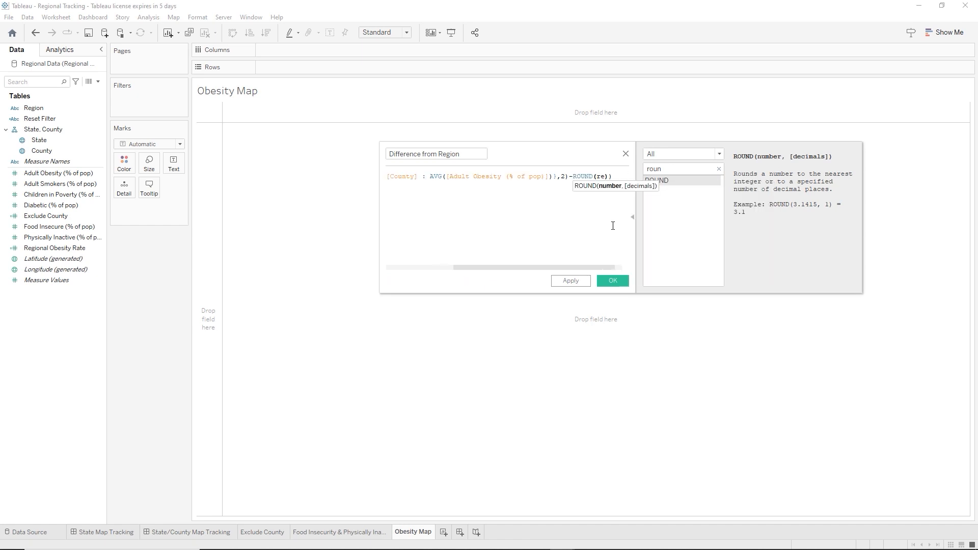
type("gi")
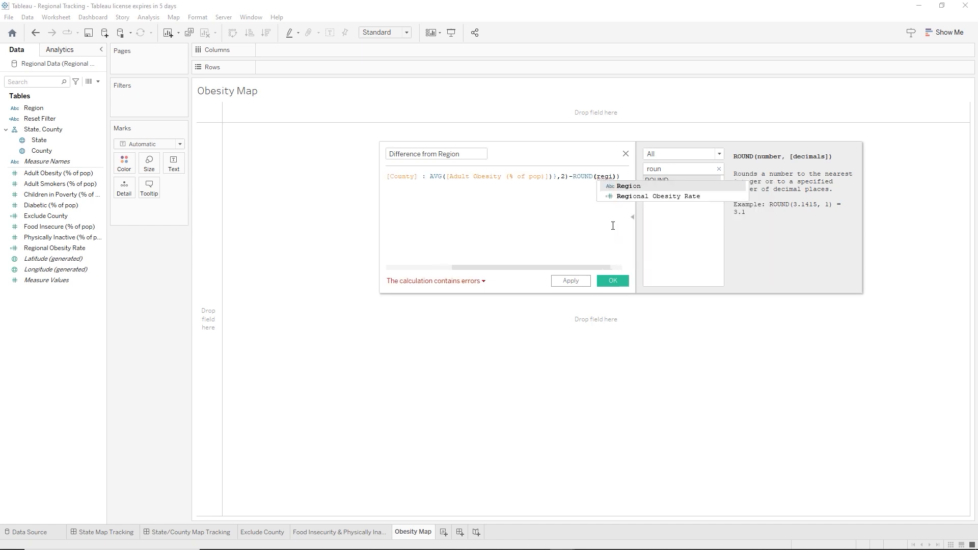
key("Down")
key("Return")
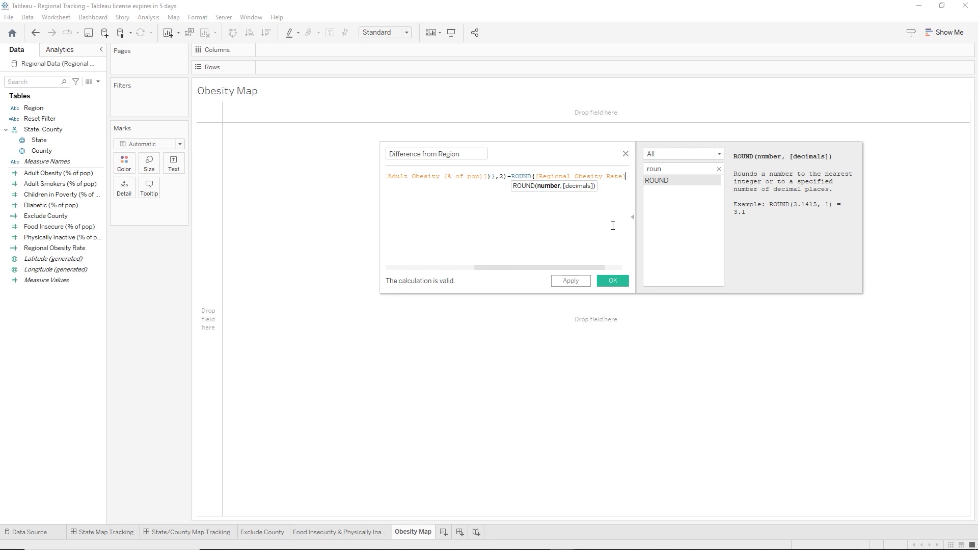
type(",2")
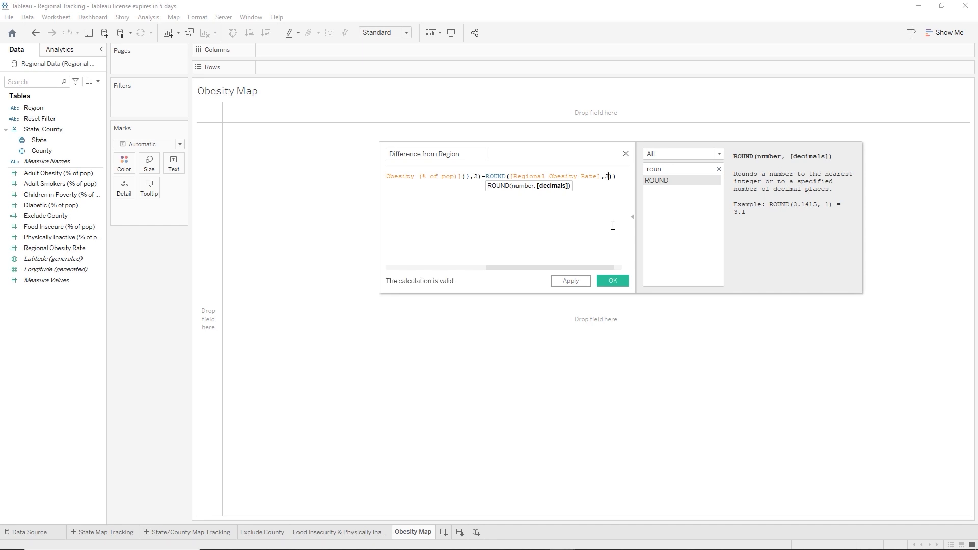
- Review the Difference from Region formula from start to end and save the calculated field
key("End")
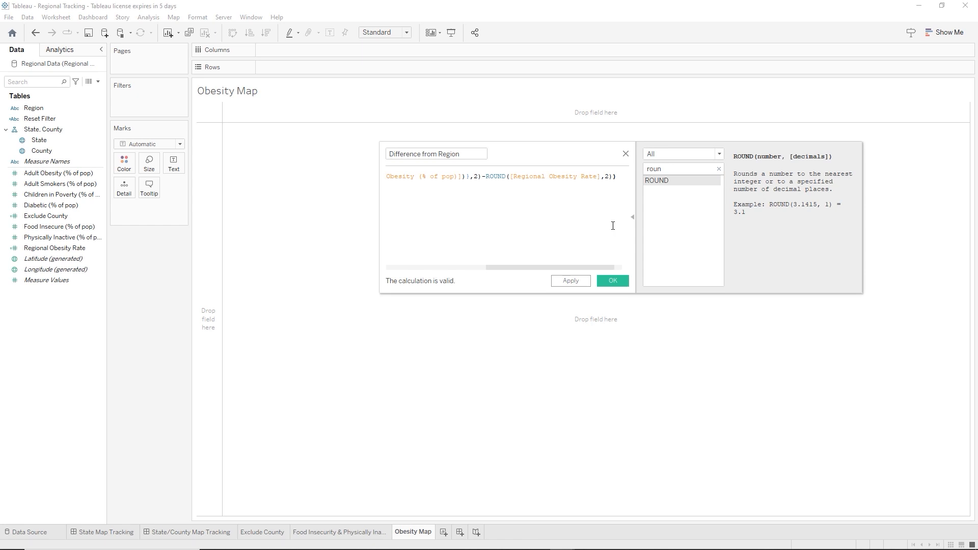
key("Home")
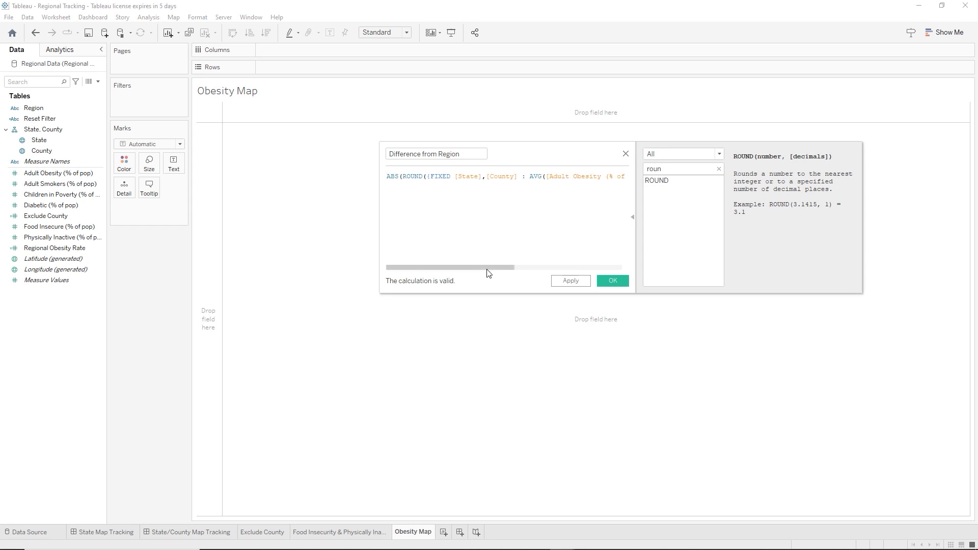
left_click_drag(480, 270, 543, 277)
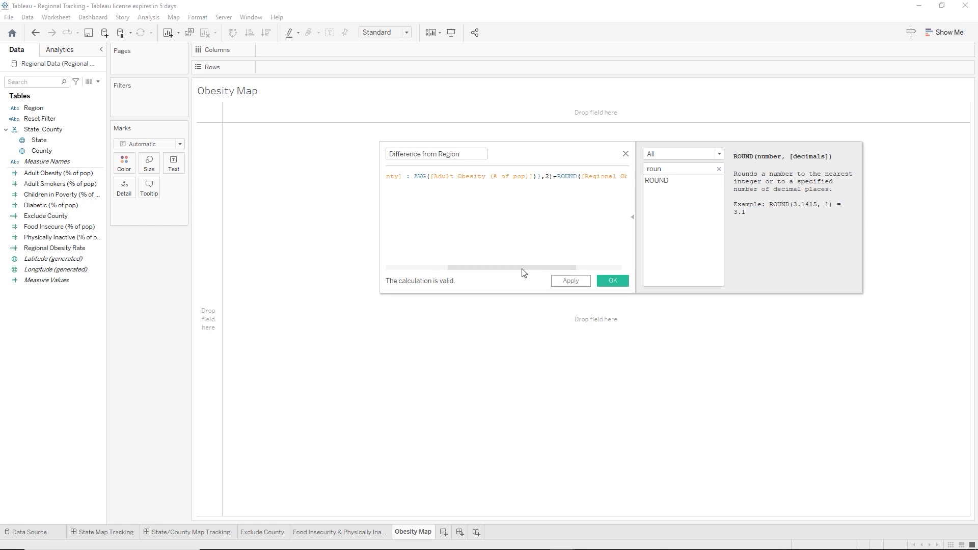
left_click_drag(522, 267, 388, 258)
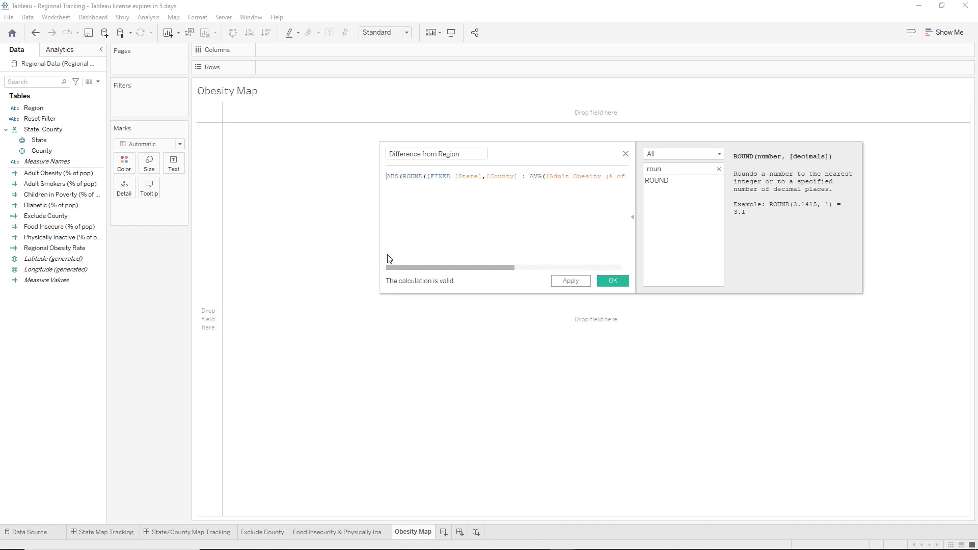
left_click(625, 285)
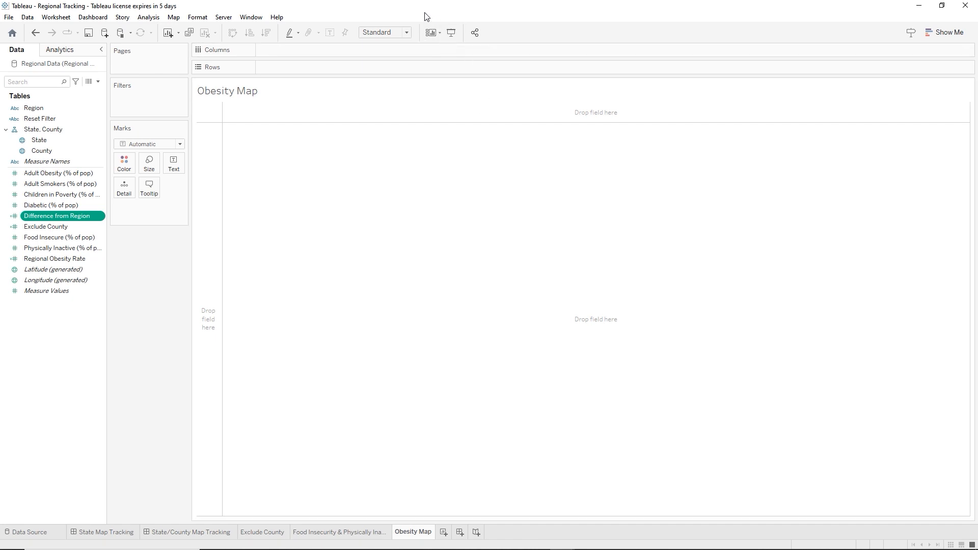
- Create a calculated field named Above or Below? and begin its formula with IF followed by ROUND
left_click(98, 83)
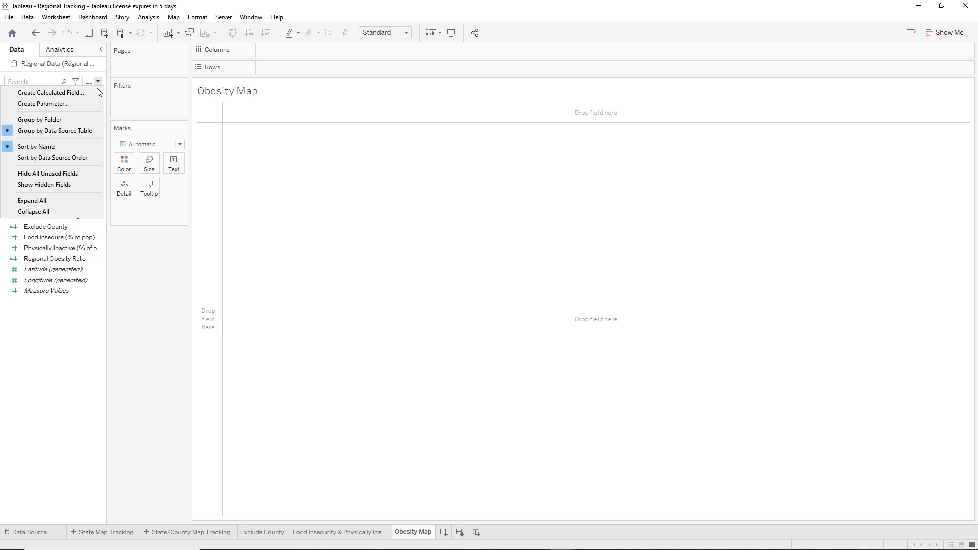
left_click(85, 93)
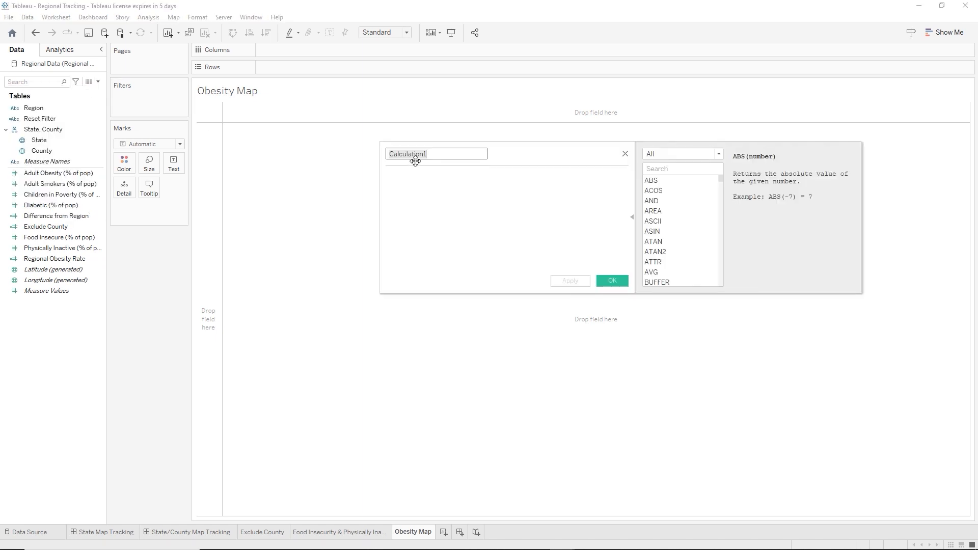
type("A")
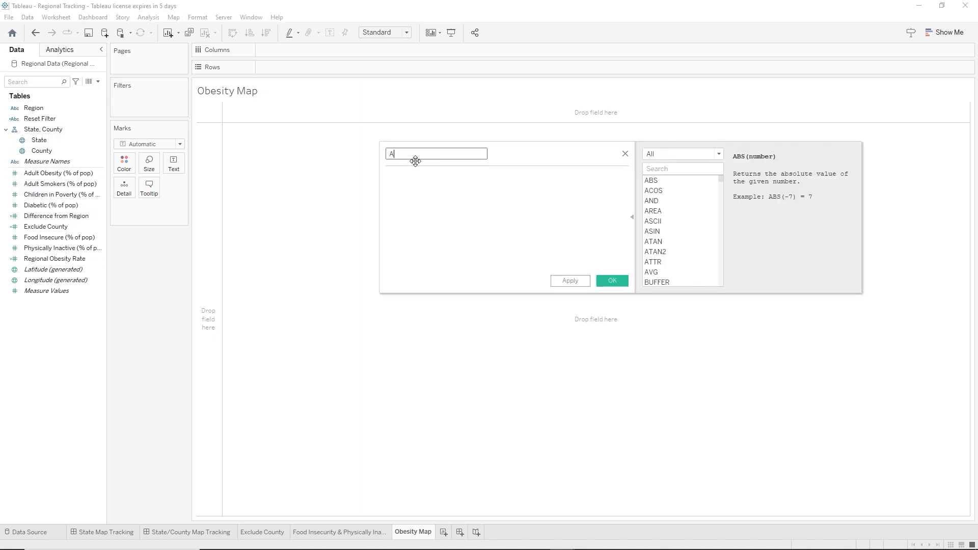
type("bove or Below?")
key("Tab")
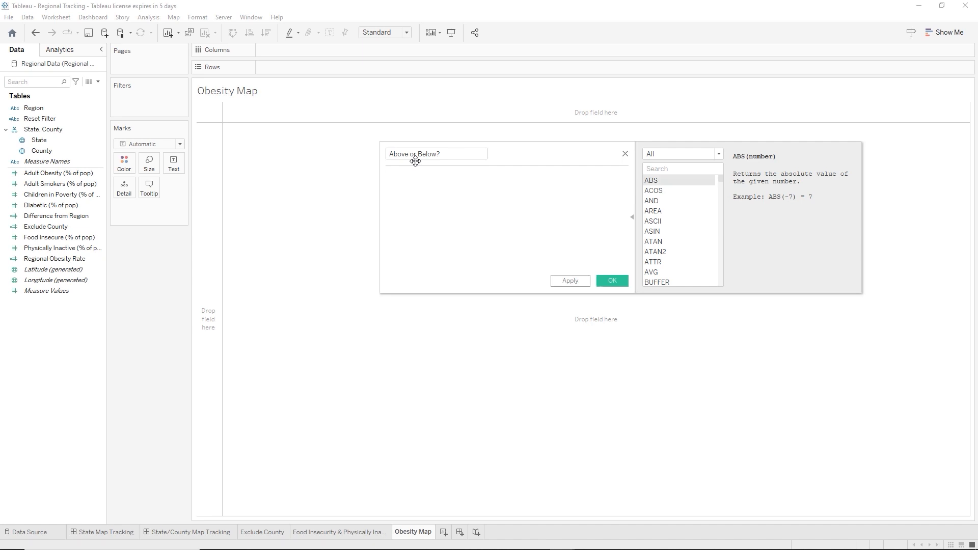
type("IF ")
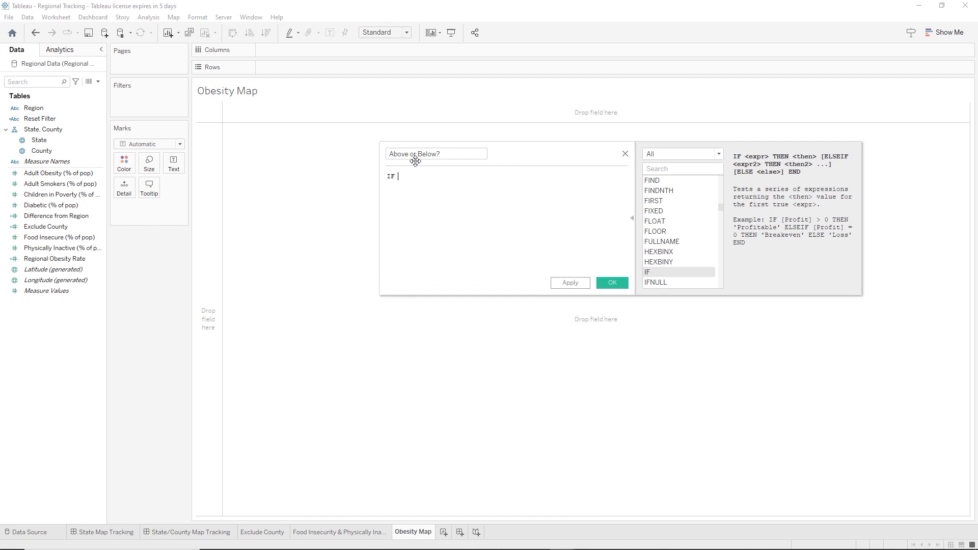
type("ro")
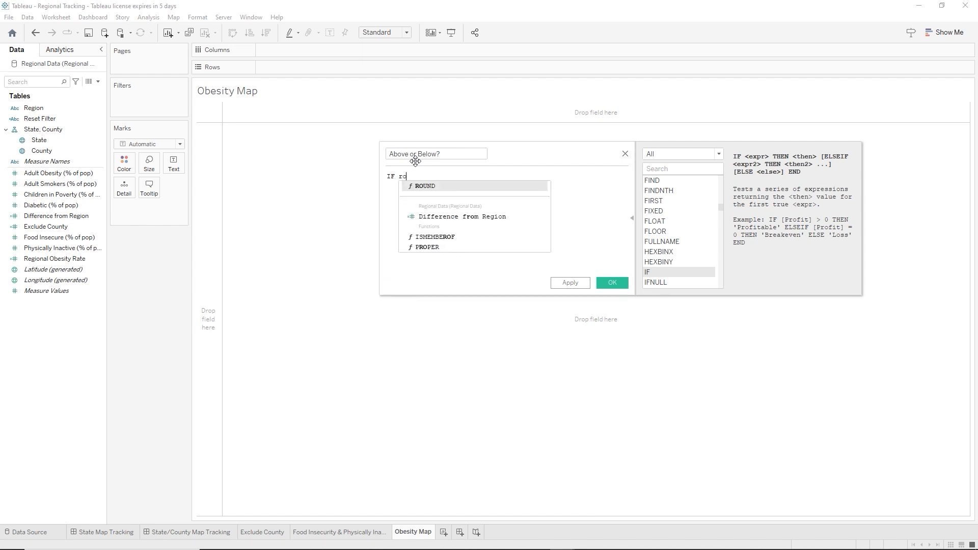
key("Return")
key("Right")
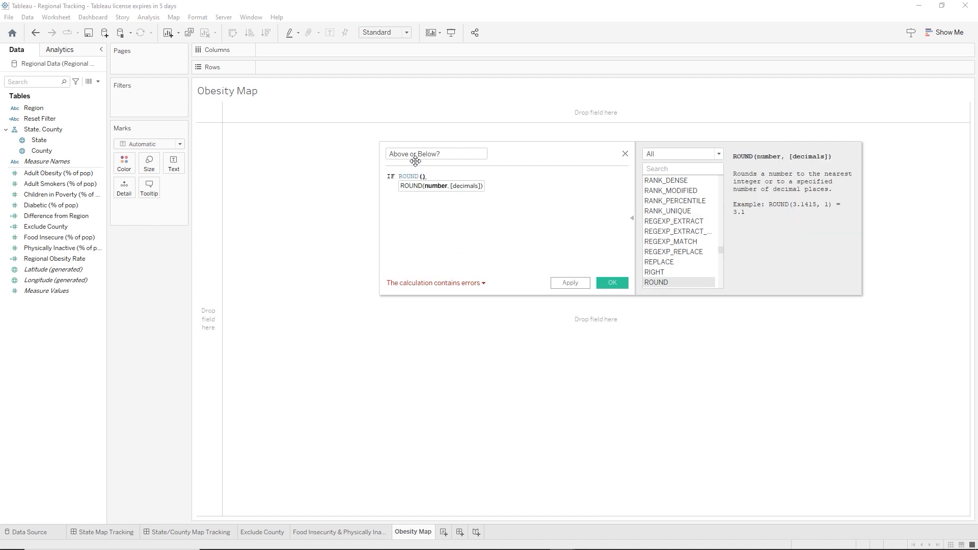
- Fill the ROUND function with the Regional Obesity Rate field and 2 decimals
type("reg")
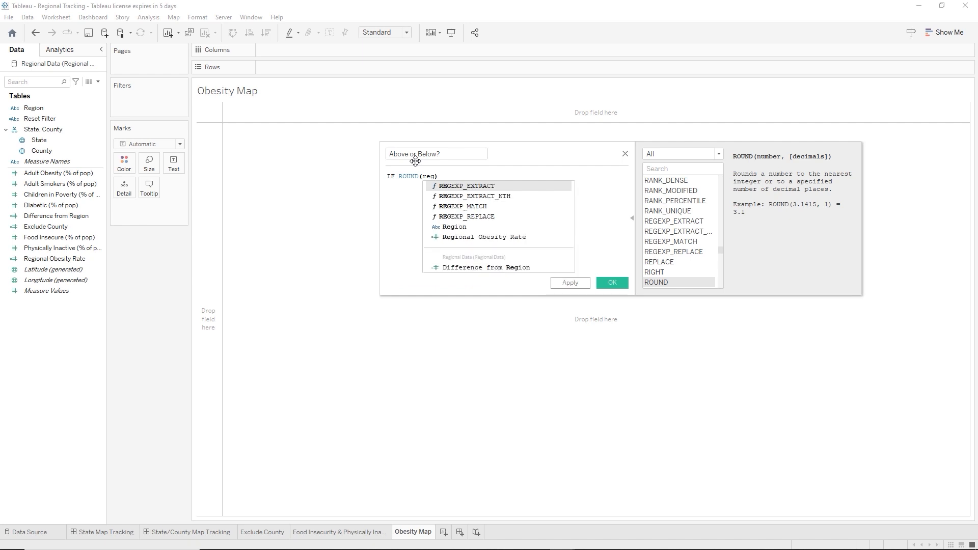
key("Down")
key("Down")
key("Down")
key("Down")
key("Down")
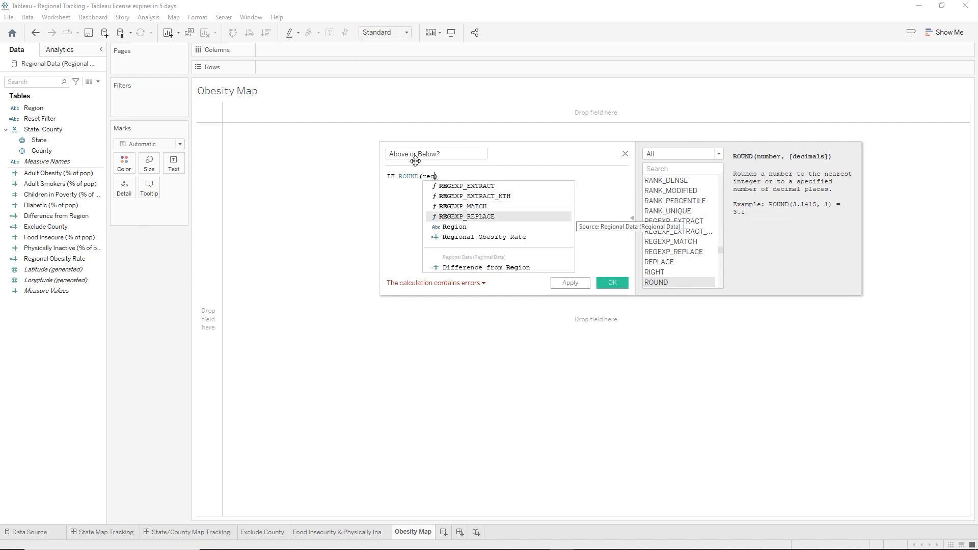
key("Return")
key("Right")
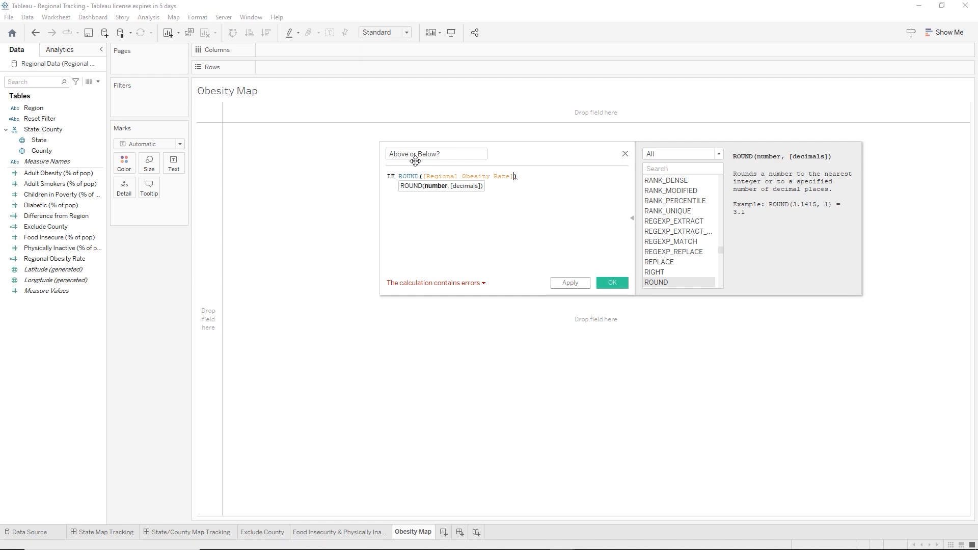
key("Left")
type(",2")
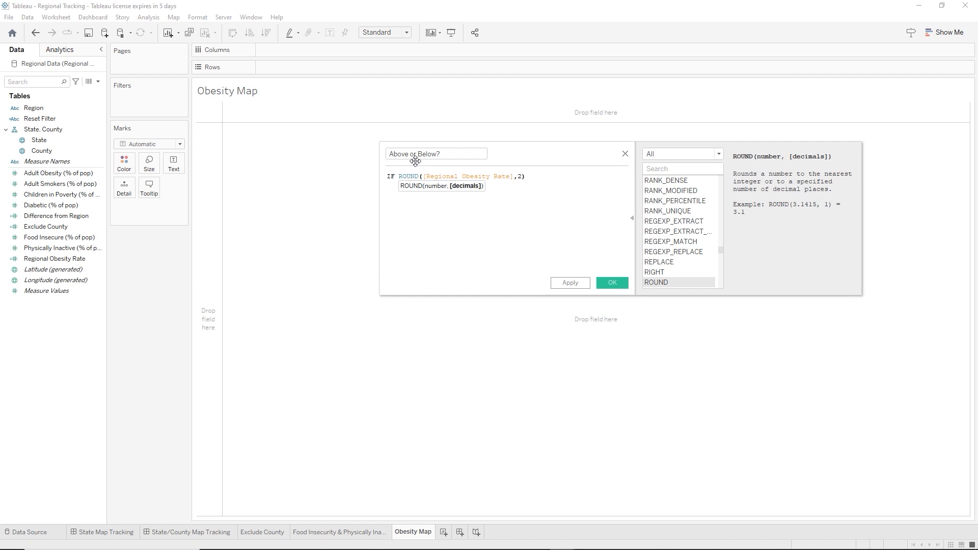
key("Right")
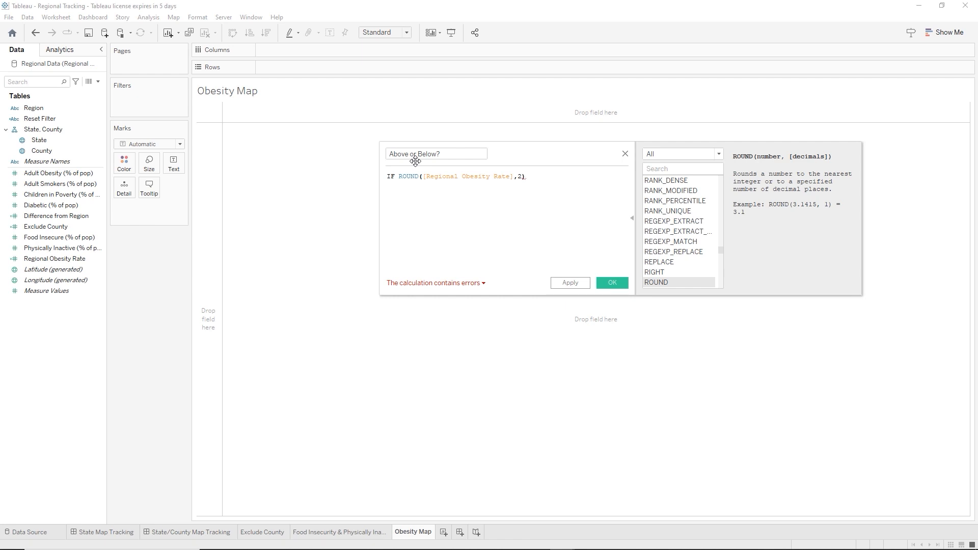
- Add an equals comparison with a second ROUND and begin a FIXED expression inside it
type("= rou")
key("Return")
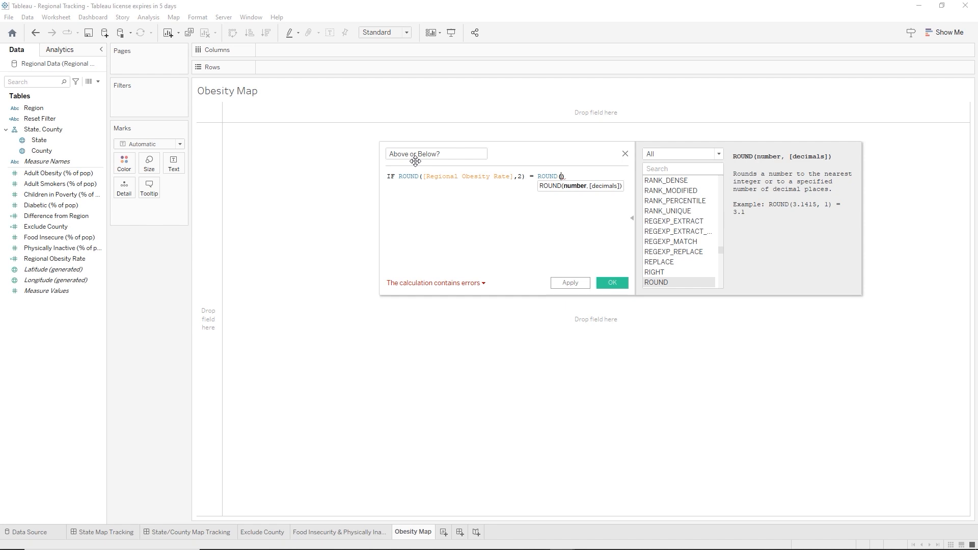
type("{fix")
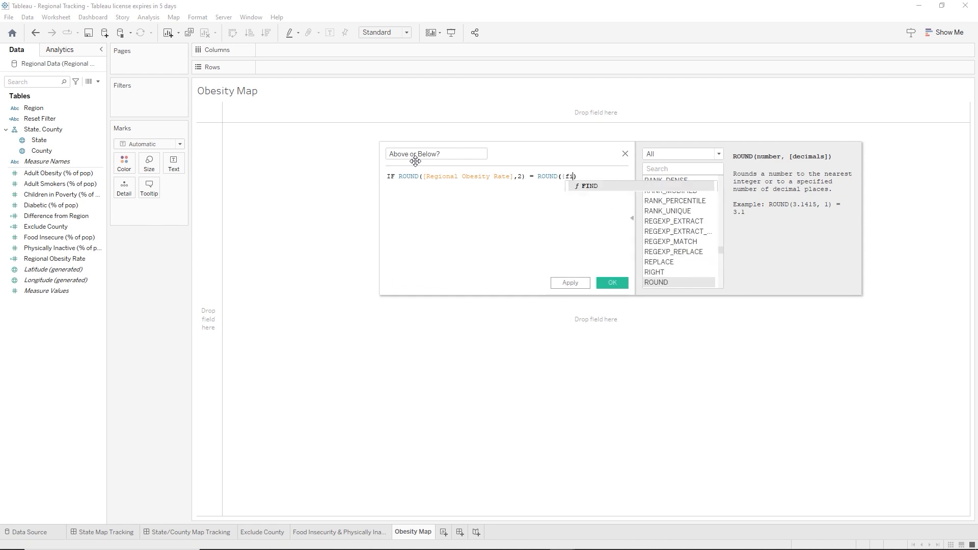
key("Return")
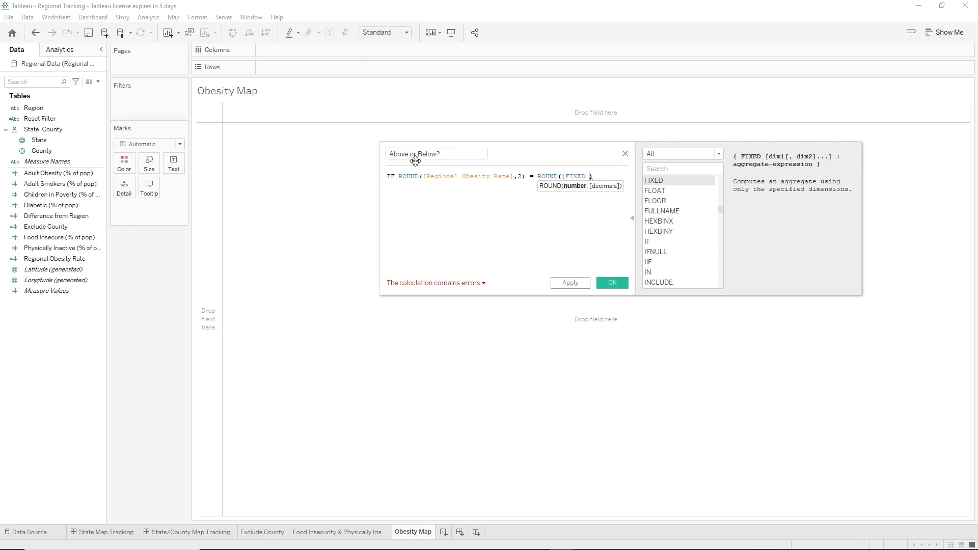
- Add [State] and [County] as the dimensions of the FIXED expression inside the second ROUND of the IF condition
type("[st")
key("Return")
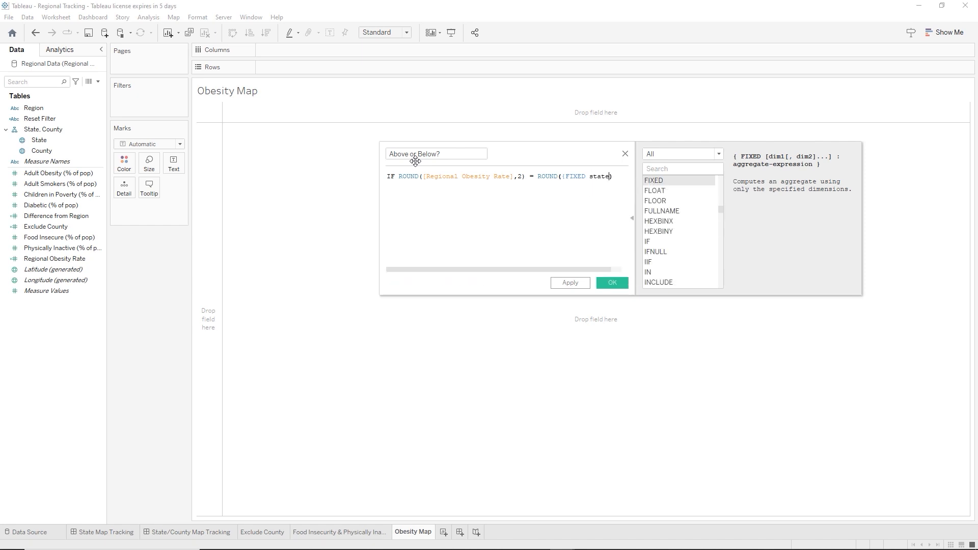
type(", cou")
key("Down")
key("Down")
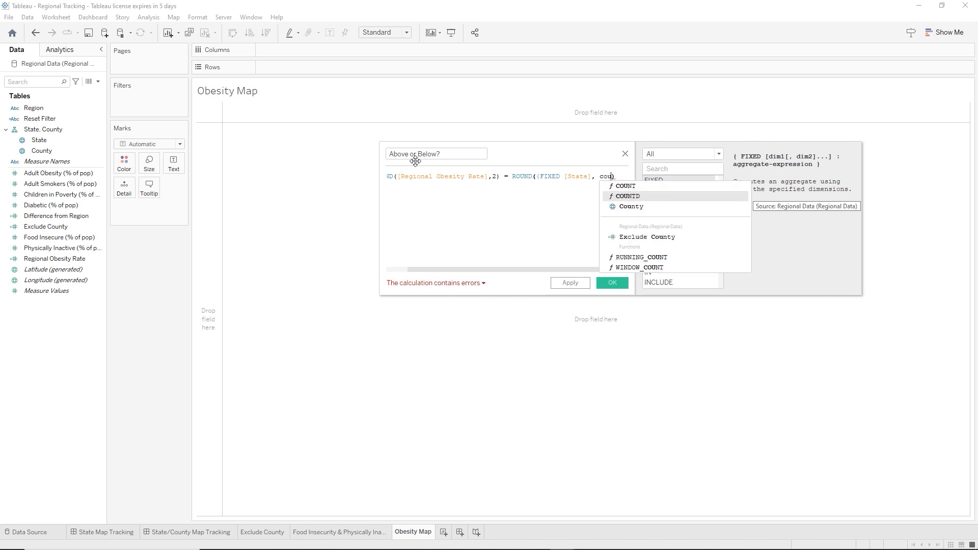
key("Return")
type("}")
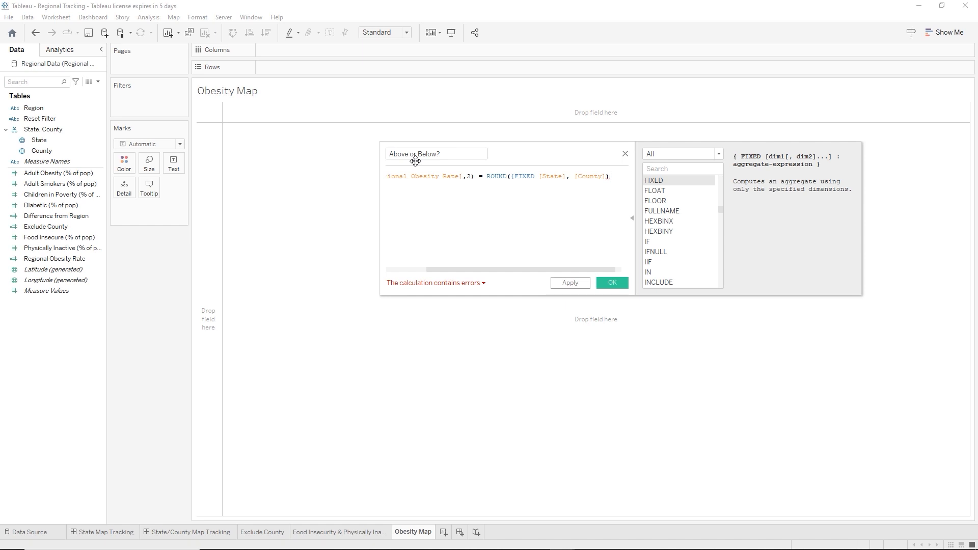
- Give the FIXED expression the aggregate : AVG([Adult Obesity (% of pop)]) following its [State], [County] dimensions
key("Left")
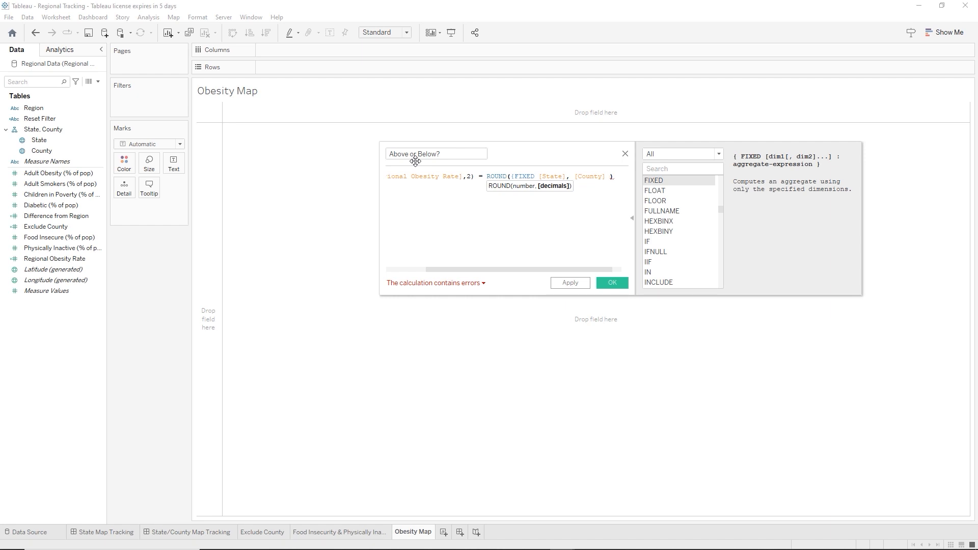
type(": avg")
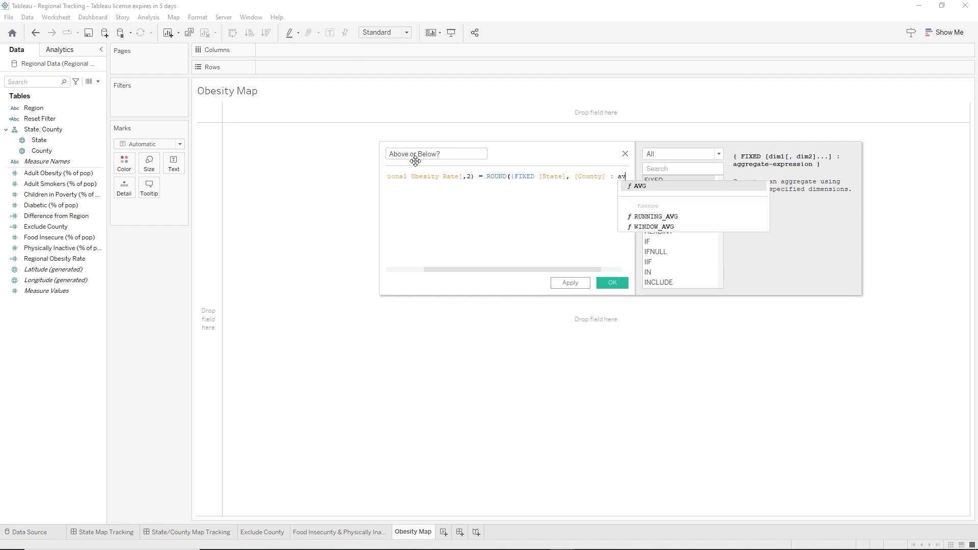
key("Return")
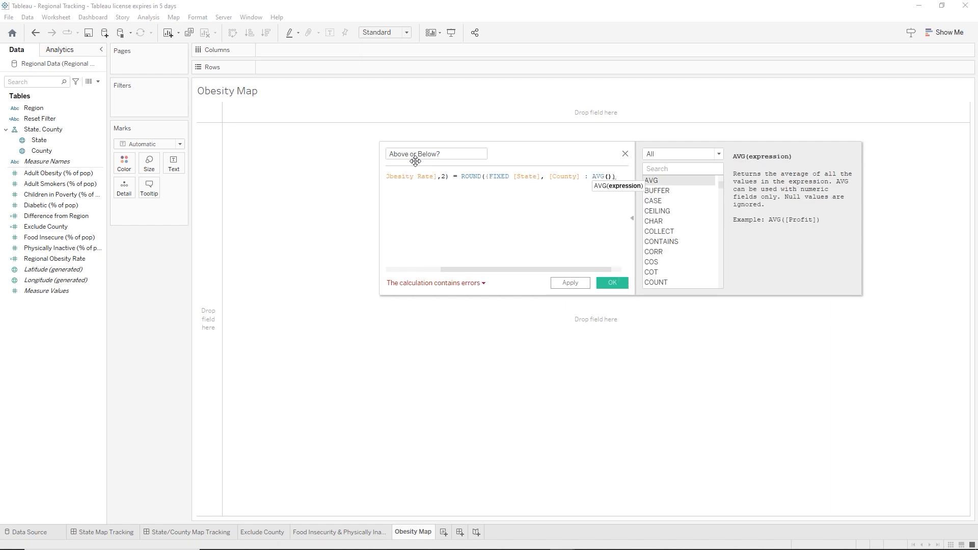
type("adul")
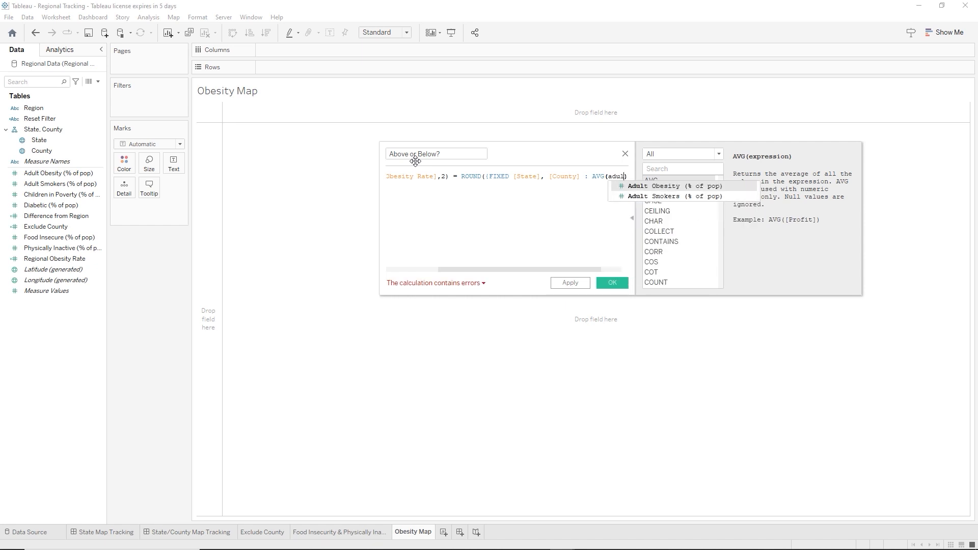
key("Return")
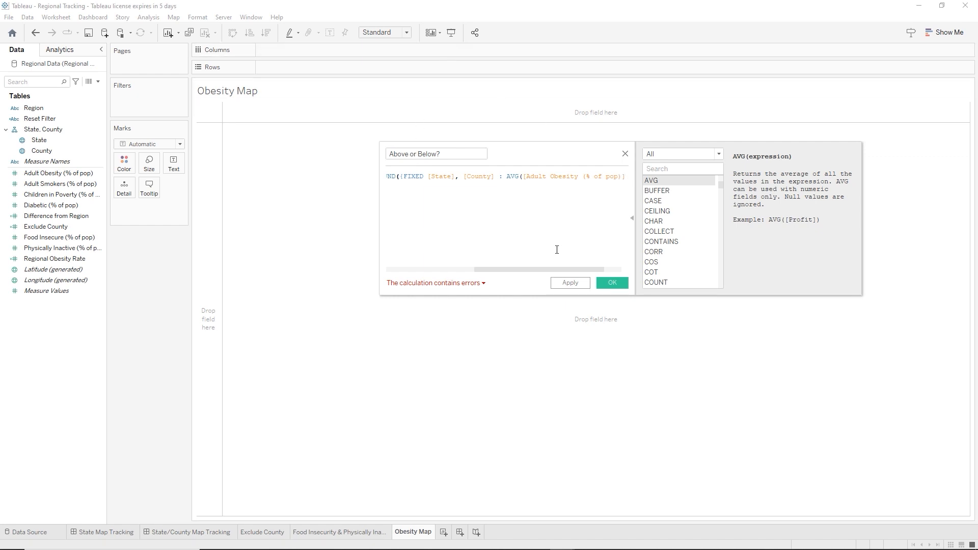
- Complete the IF condition's second ROUND with 2 decimals following the FIXED expression
left_click_drag(541, 273, 567, 275)
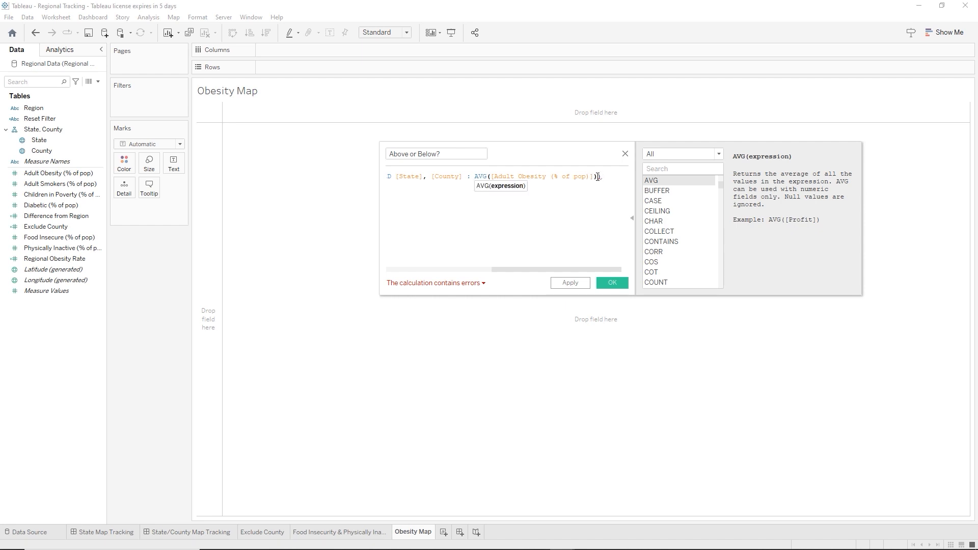
type(",")
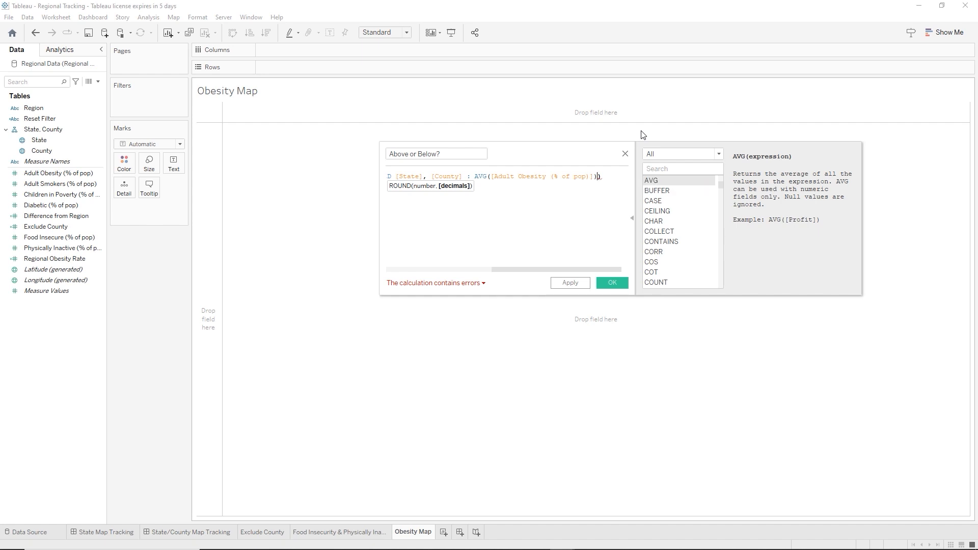
type("2")
key("BackSpace")
type("2")
type(")")
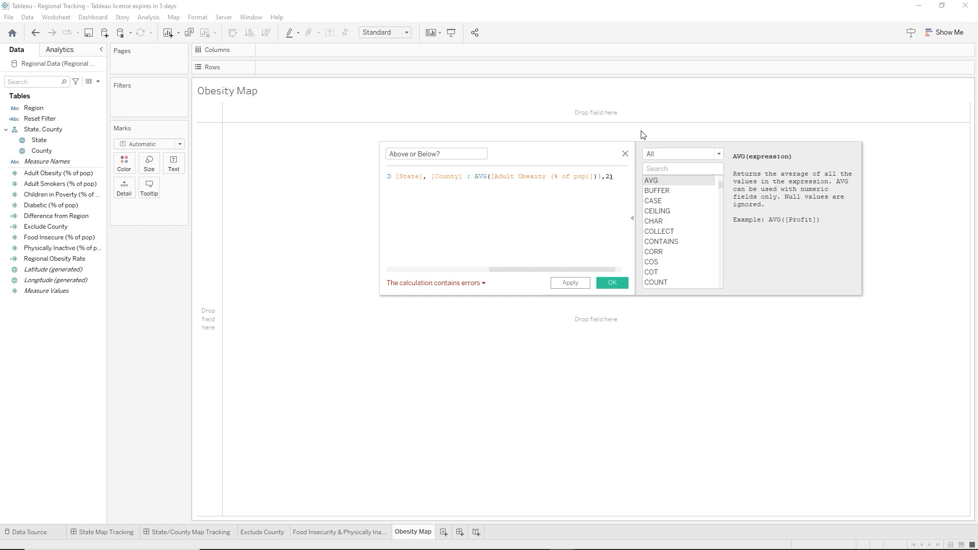
- Add a line to the formula that returns THEN "on par with" for the equal-rates condition
key("Return")
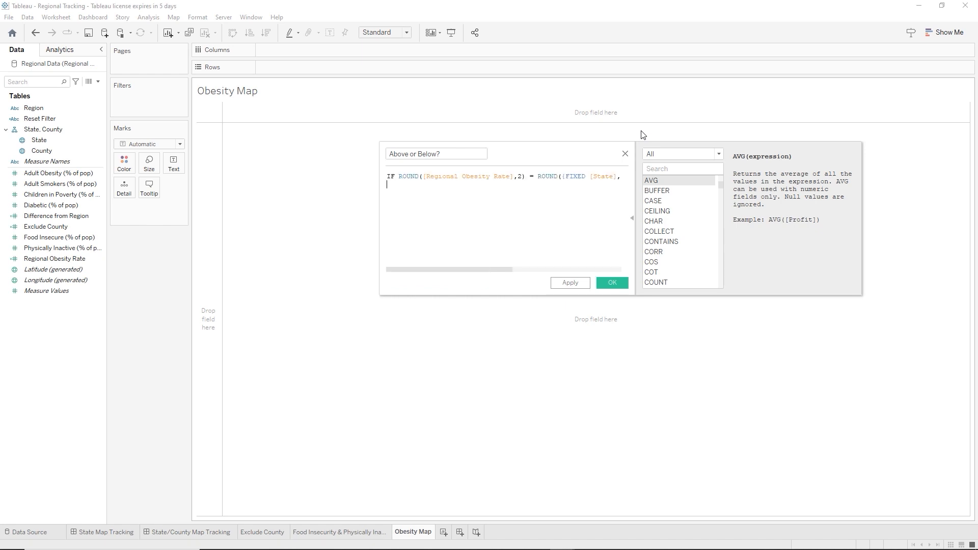
type("THEN")
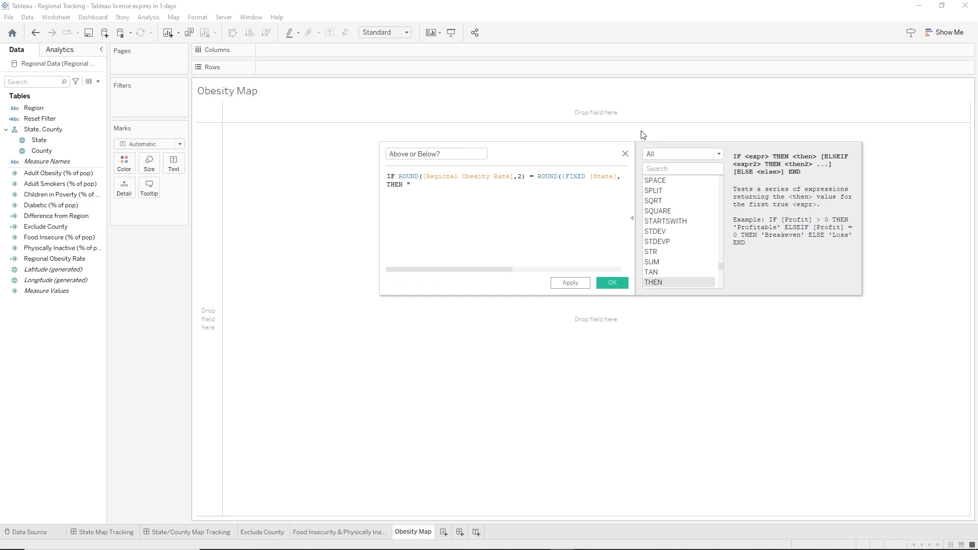
type("\"on par with\"")
key("Return")
- Start an ELSEIF branch below the THEN line with the ROUND function
type("el")
key("Down")
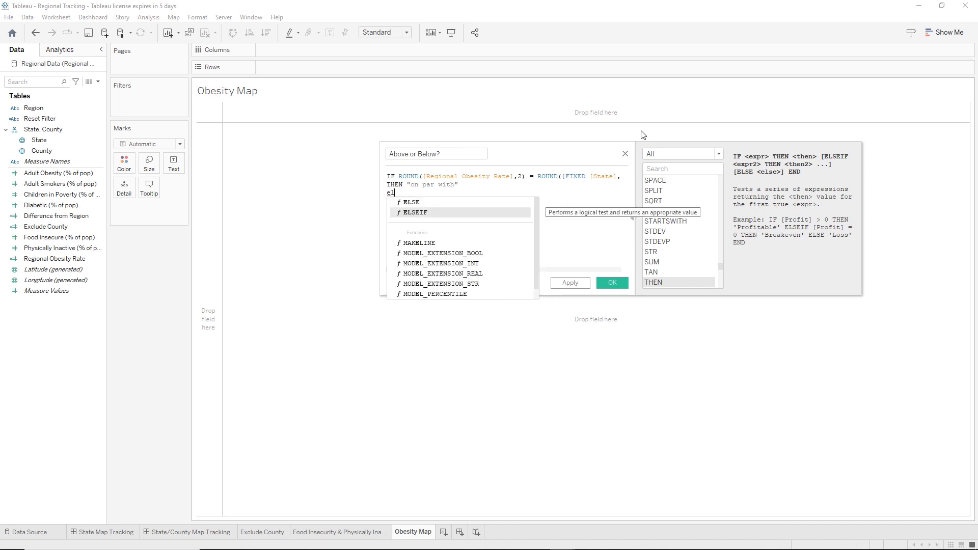
key("Return")
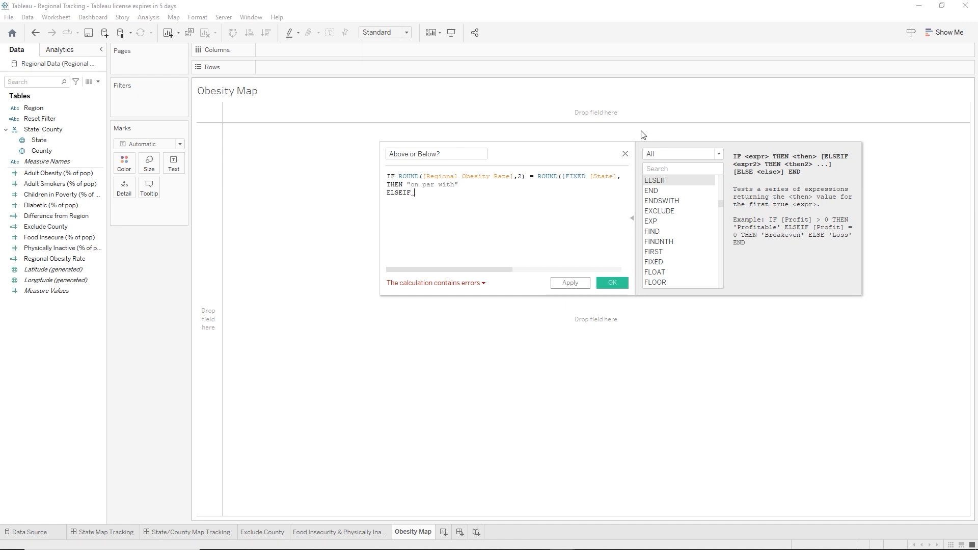
type("ro")
key("Return")
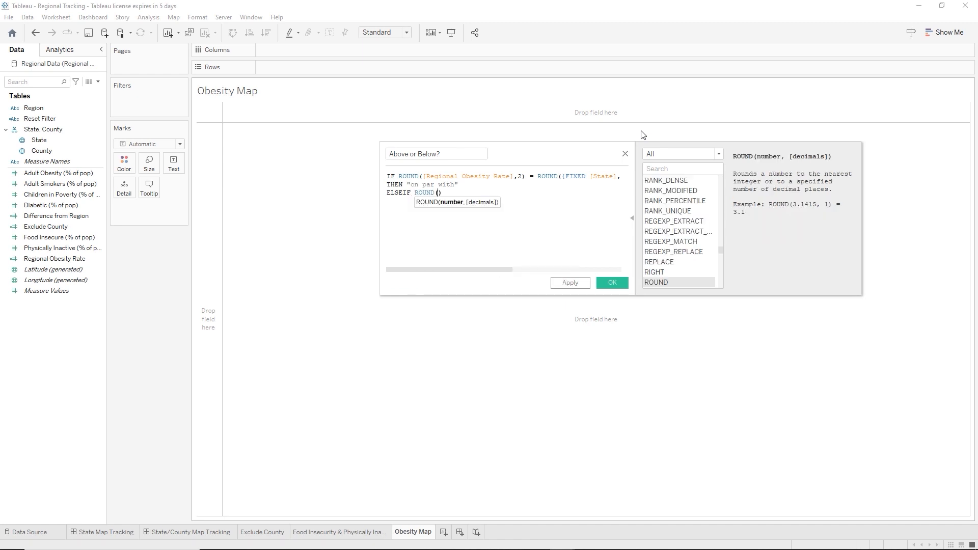
- Fill the ELSEIF branch's ROUND with [Regional Obesity Rate] and 2 decimals
key("Right")
key("Left")
type("regio")
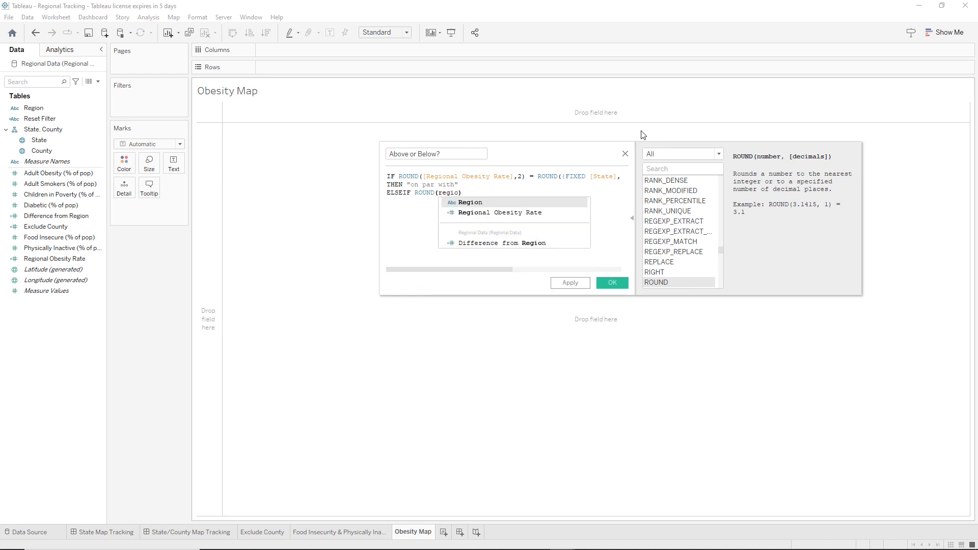
key("Down")
key("Return")
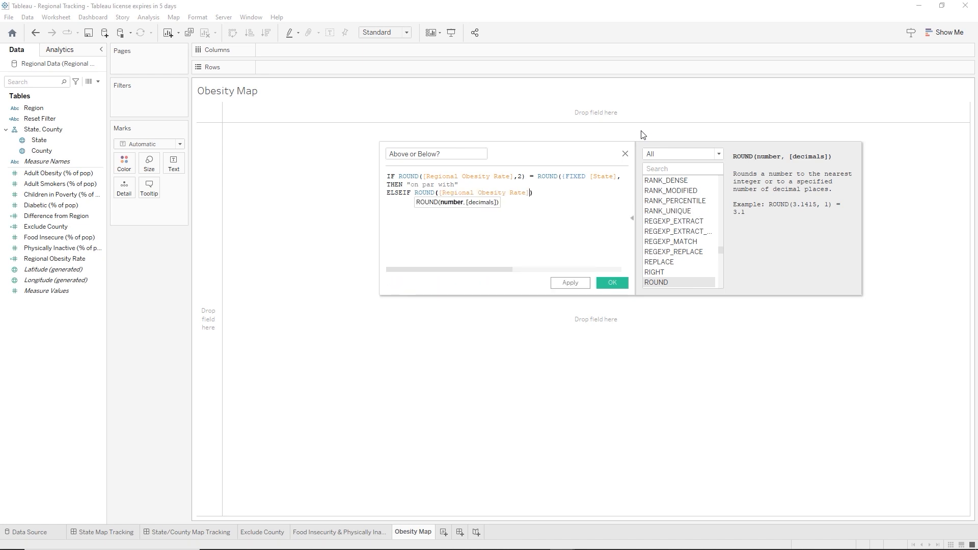
key("Right")
type(",2")
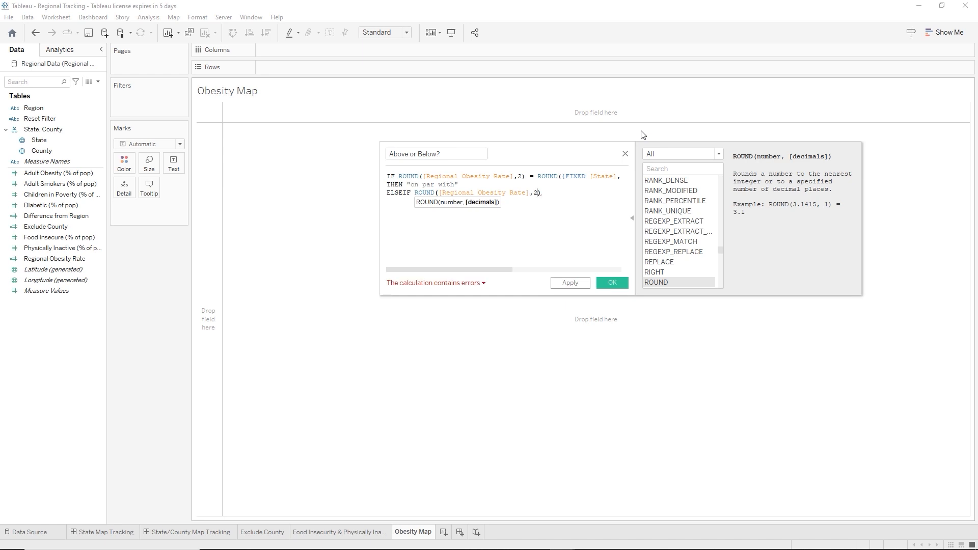
type(")")
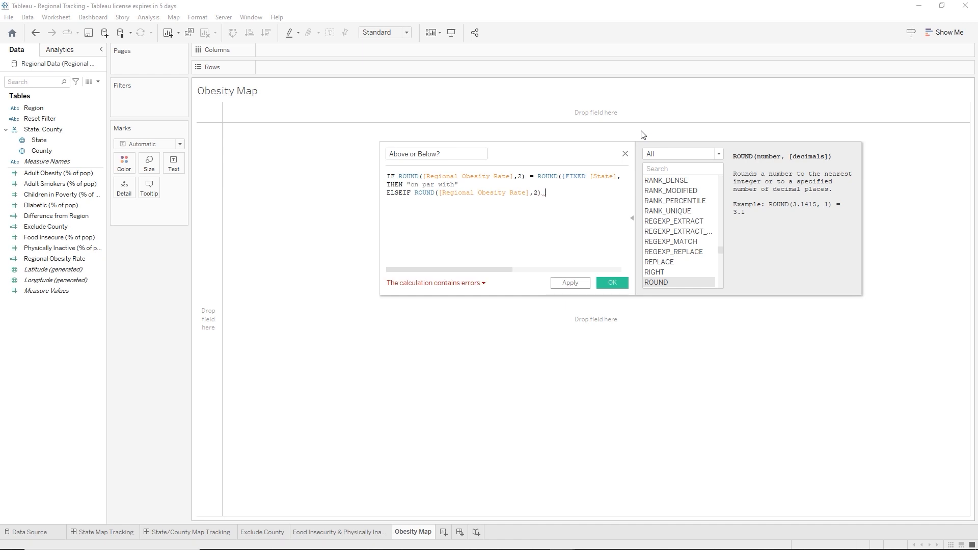
- Continue the ELSEIF condition with a less-than comparison to a ROUND containing a FIXED expression: < ROUND({FIXED
type(" < roun")
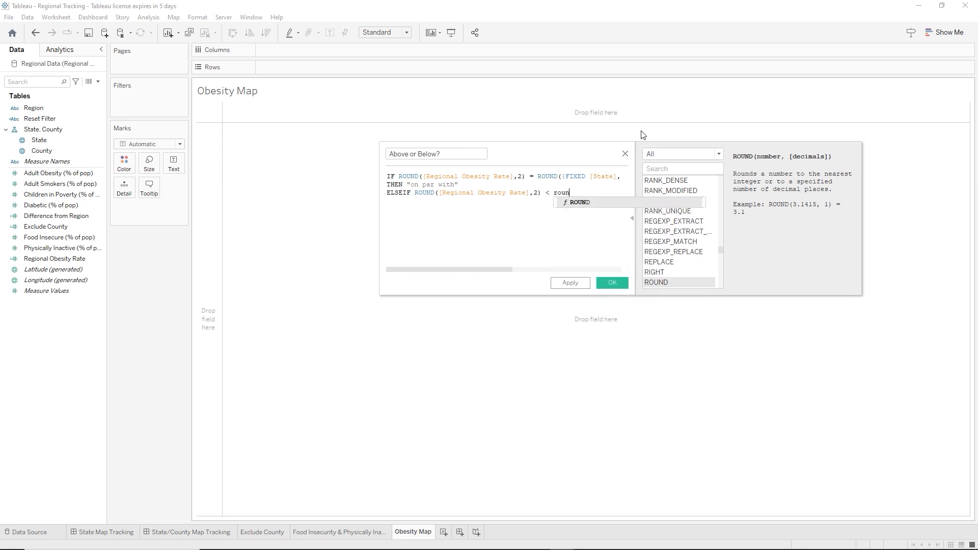
key("Return")
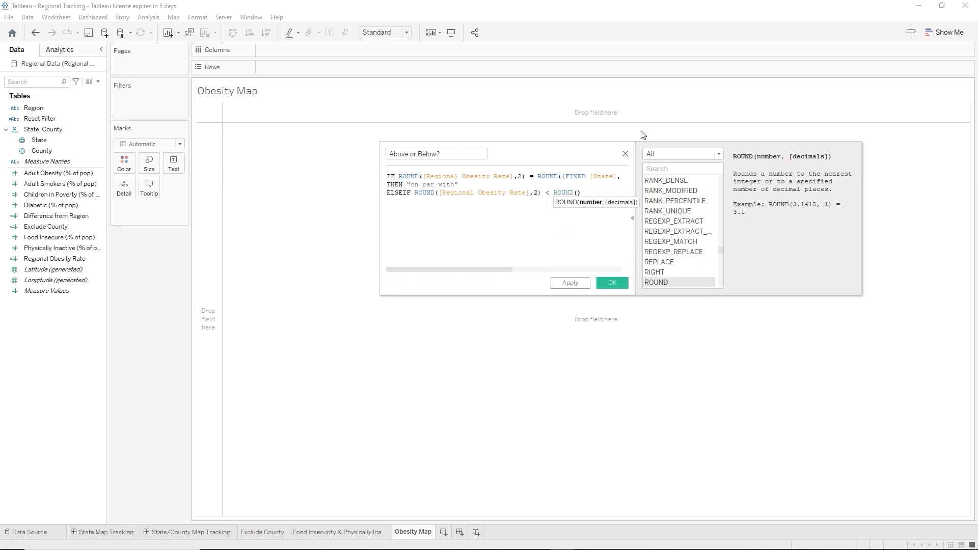
type("fi")
key("BackSpace")
key("BackSpace")
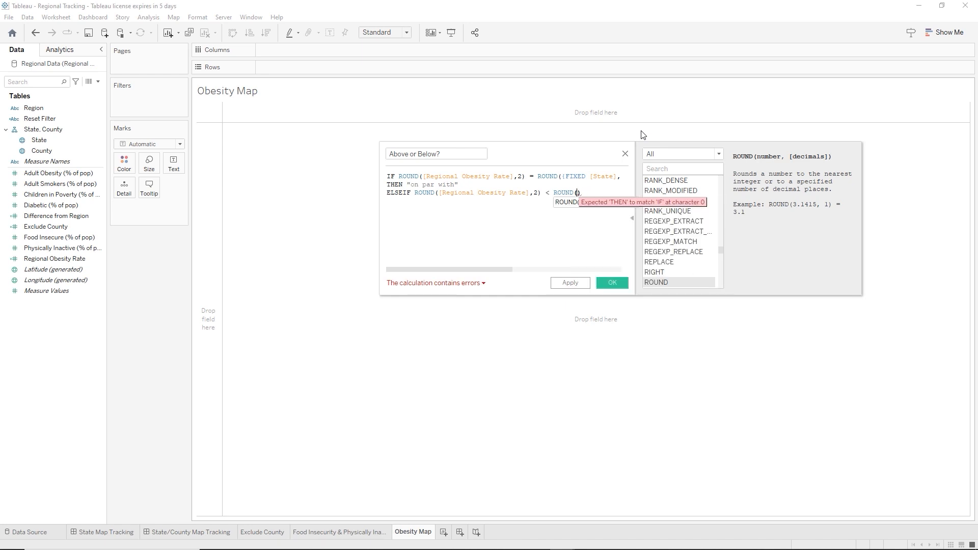
type("{")
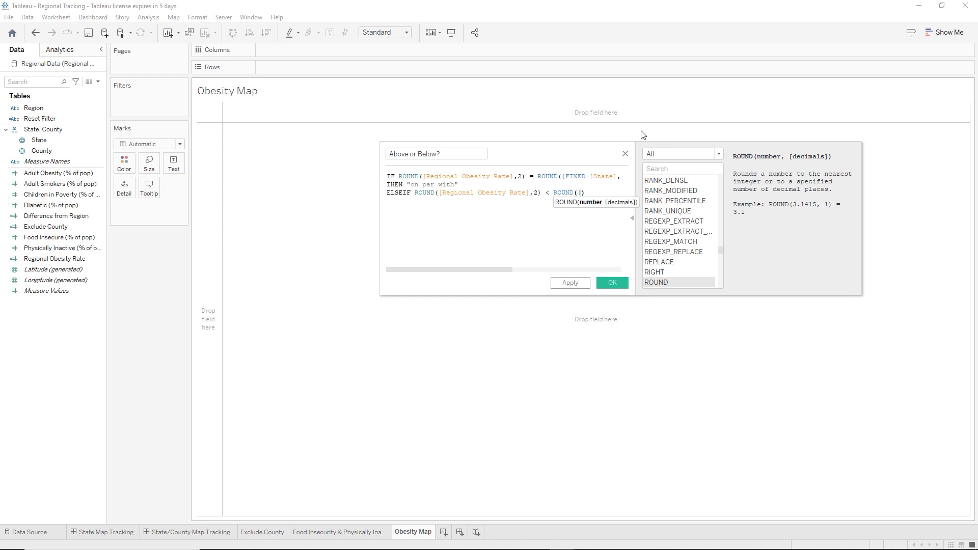
type("fi")
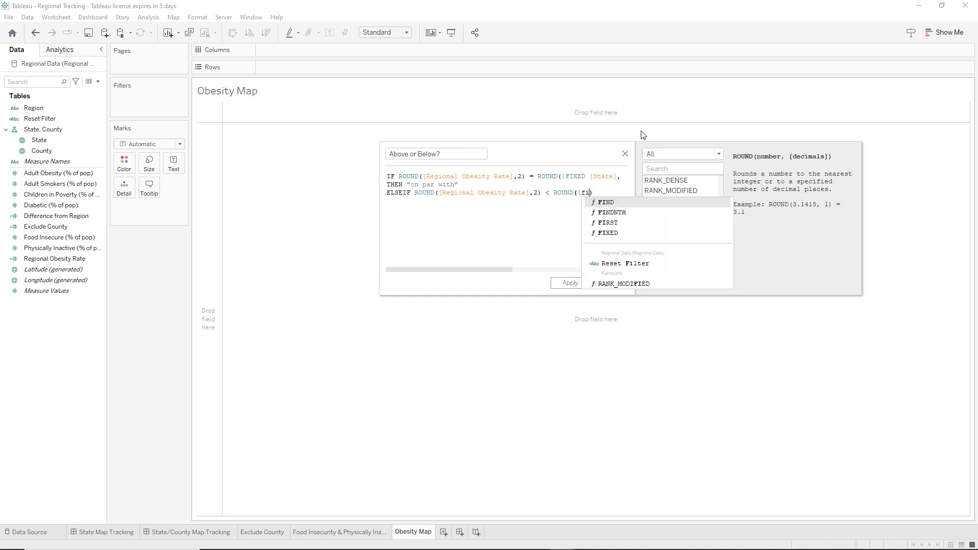
key("Down")
key("Down")
key("Down")
key("Return")
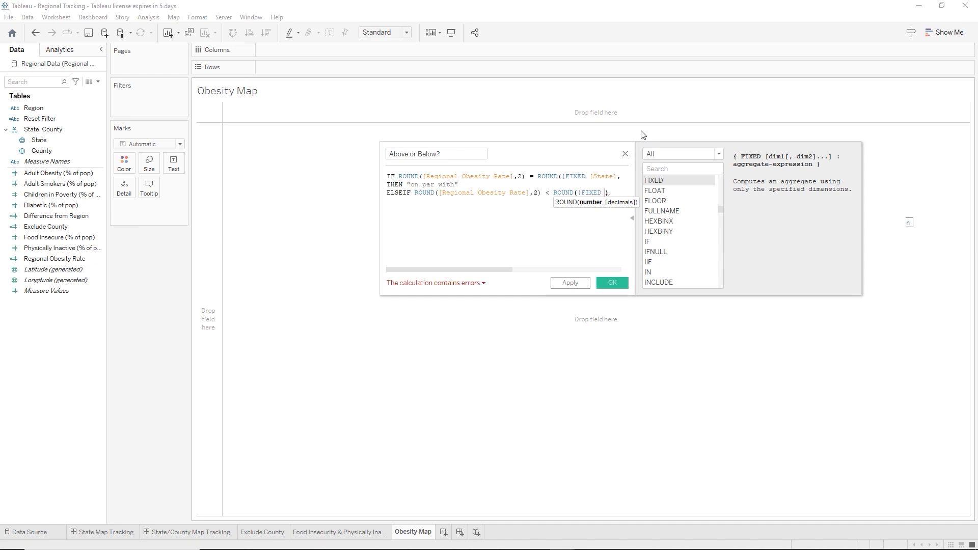
- Add [State] and [County] as the dimensions of the ELSEIF condition's FIXED expression
type("[State]")
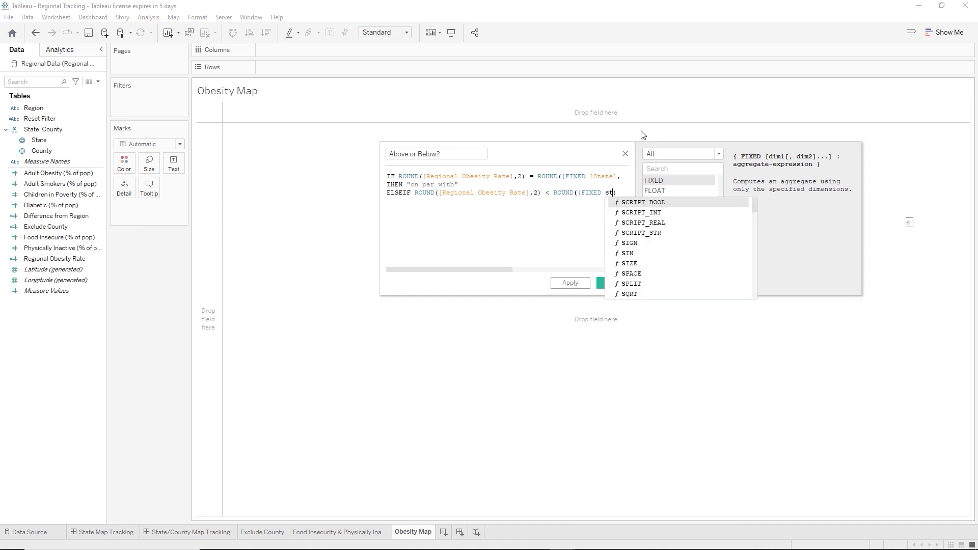
key("Return")
type(",")
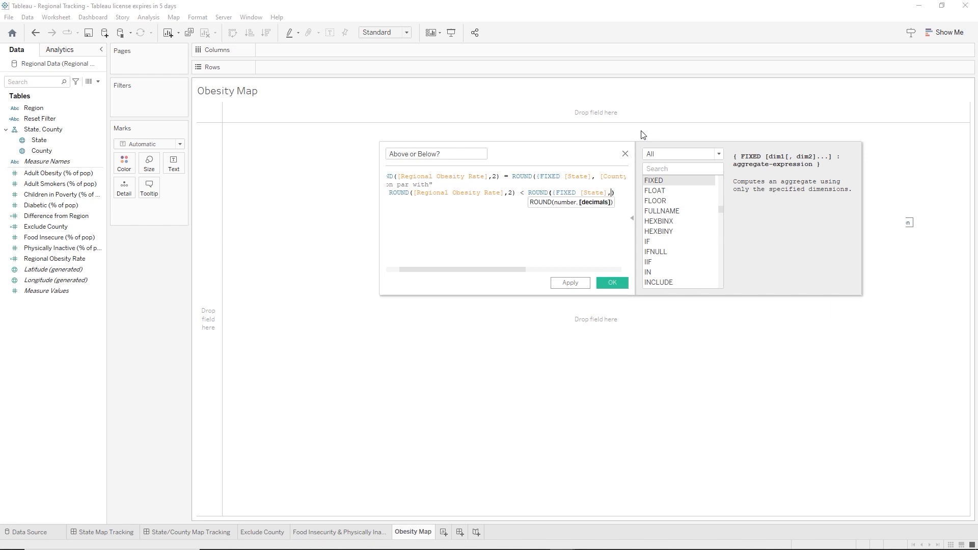
type("coun")
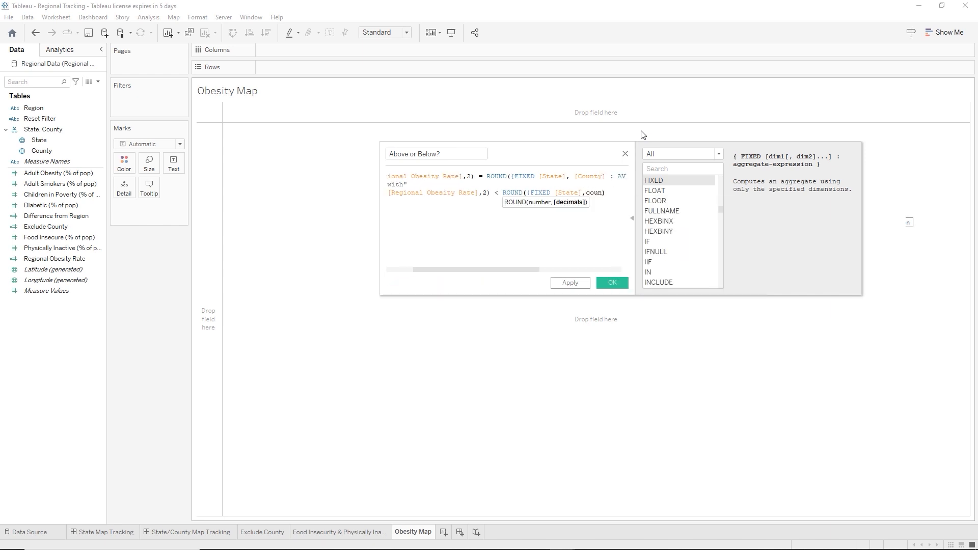
type("ty")
key("Return")
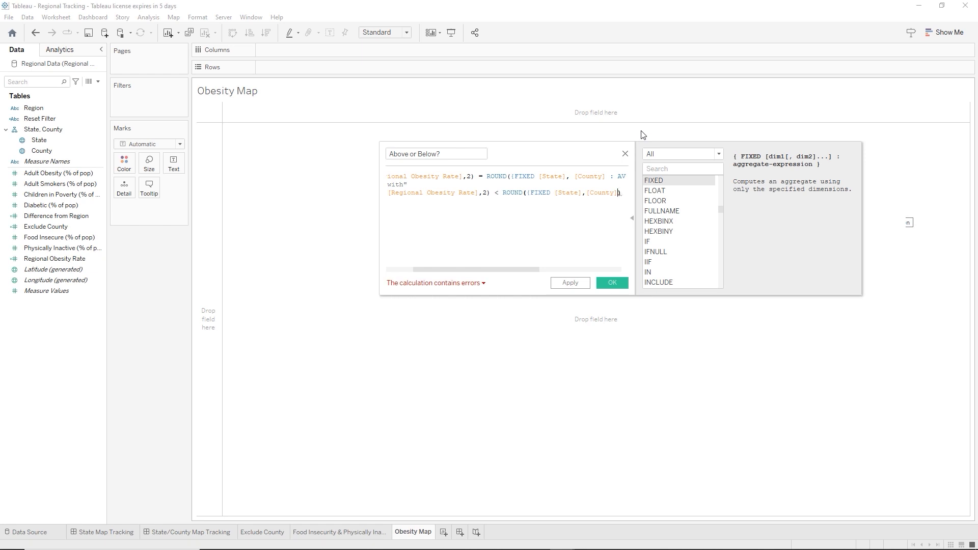
type(")")
key("Left")
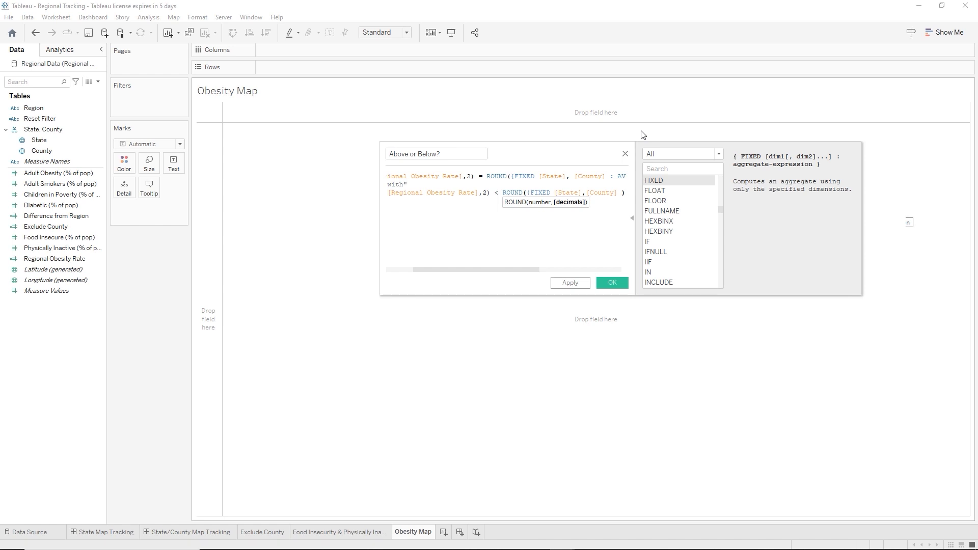
- Add AVG([Adult Obesity (% of pop)]) after a colon as the aggregate of the ELSEIF condition's FIXED expression
type(": ")
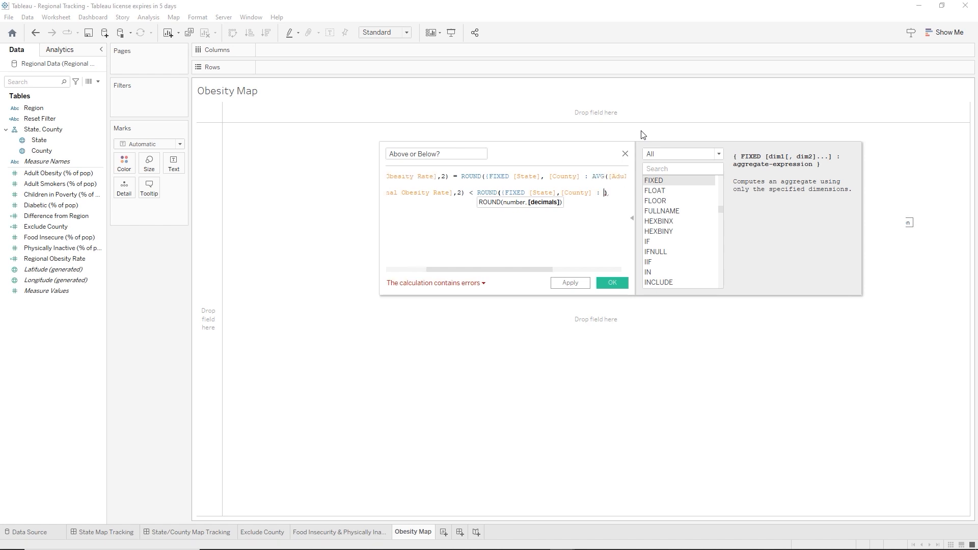
type("AVG")
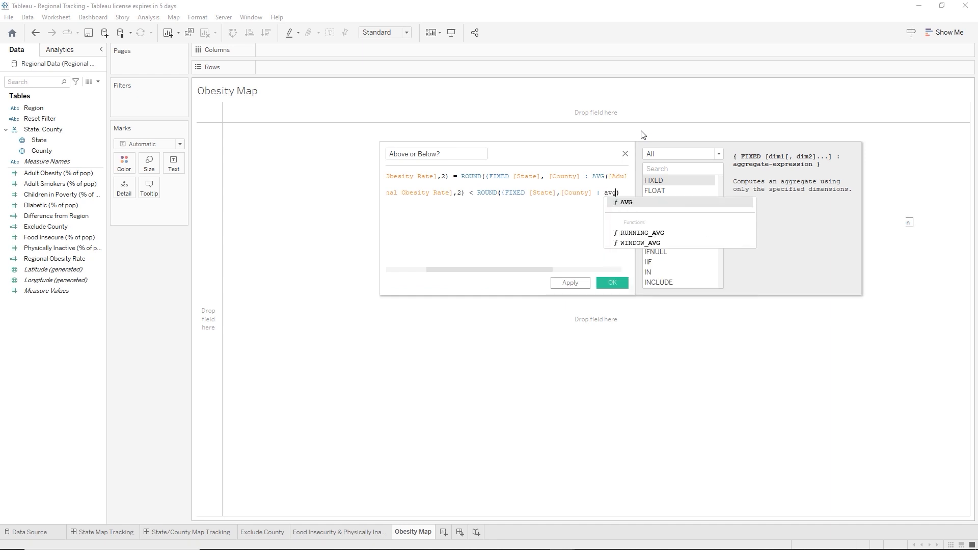
key("Return")
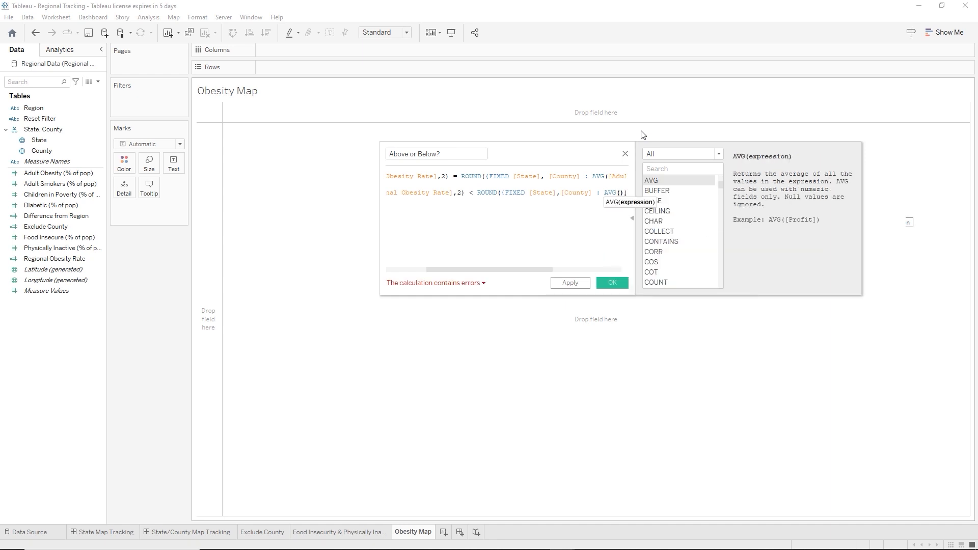
type("adul")
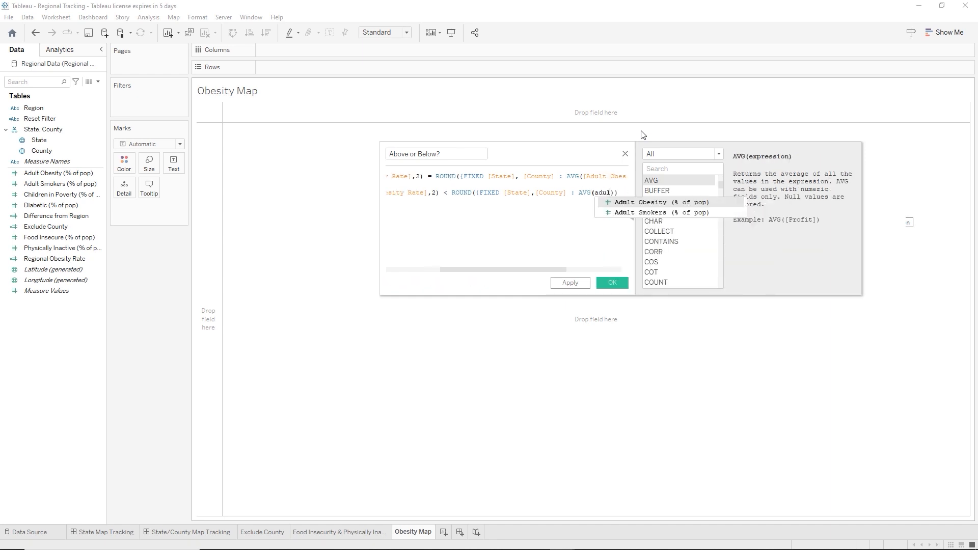
key("Return")
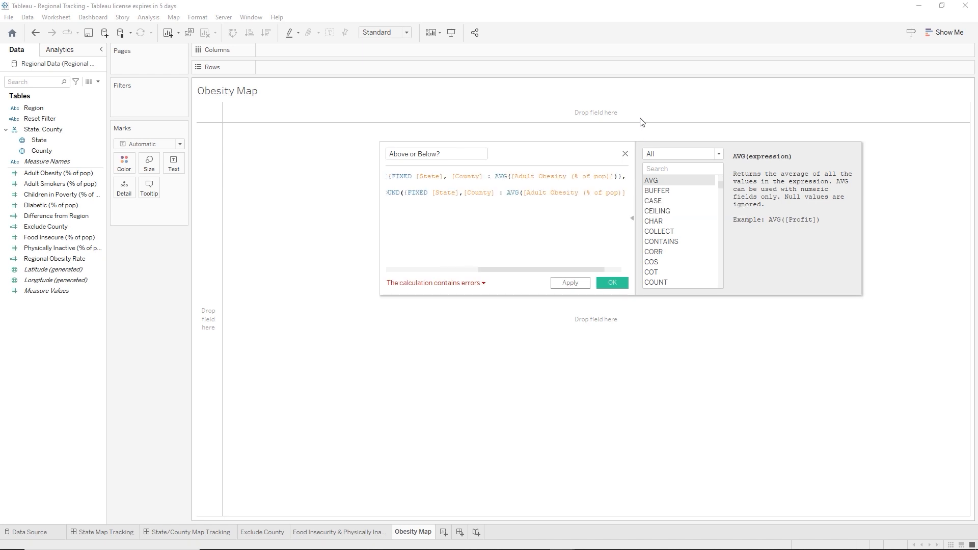
- Close the ELSEIF condition's FIXED expression with a curly brace and complete its ROUND with 2 decimals
left_click_drag(512, 273, 565, 273)
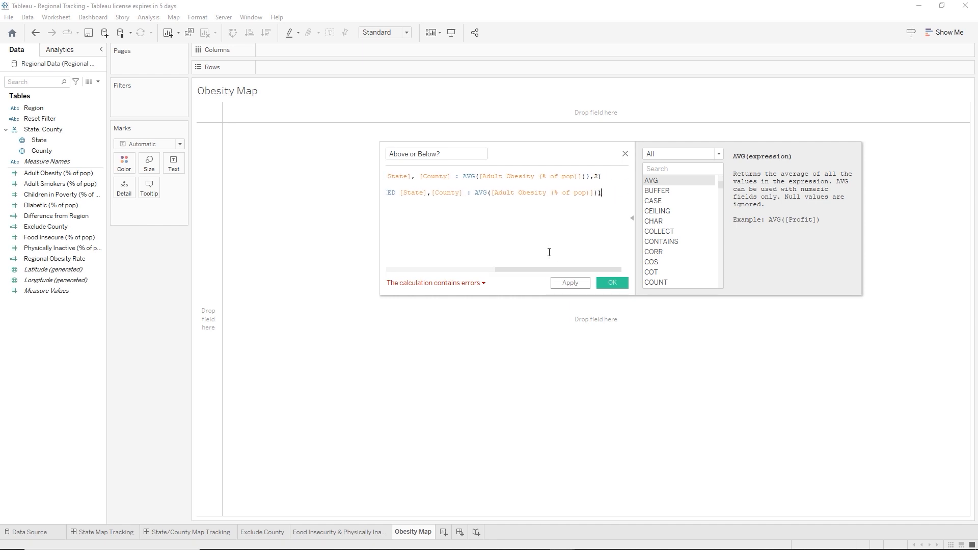
key("Left")
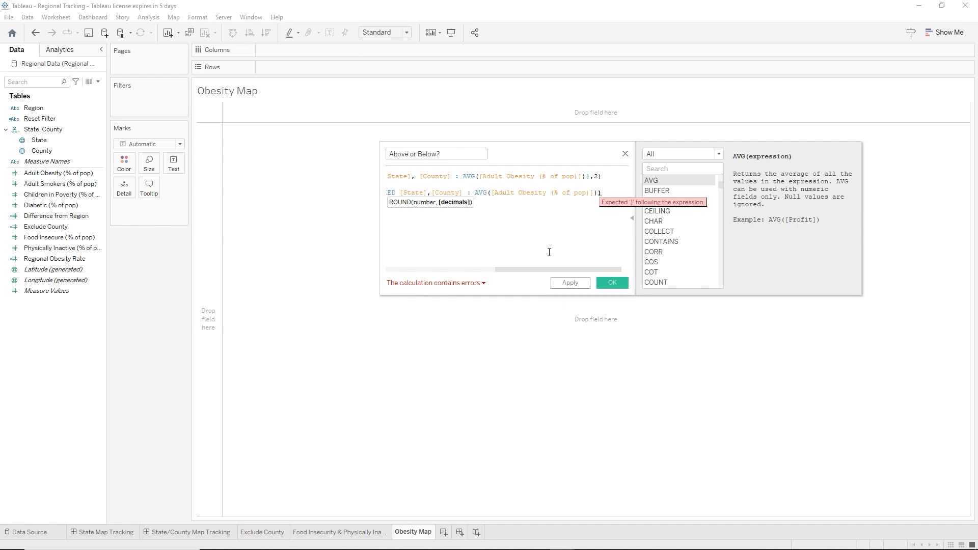
type("}")
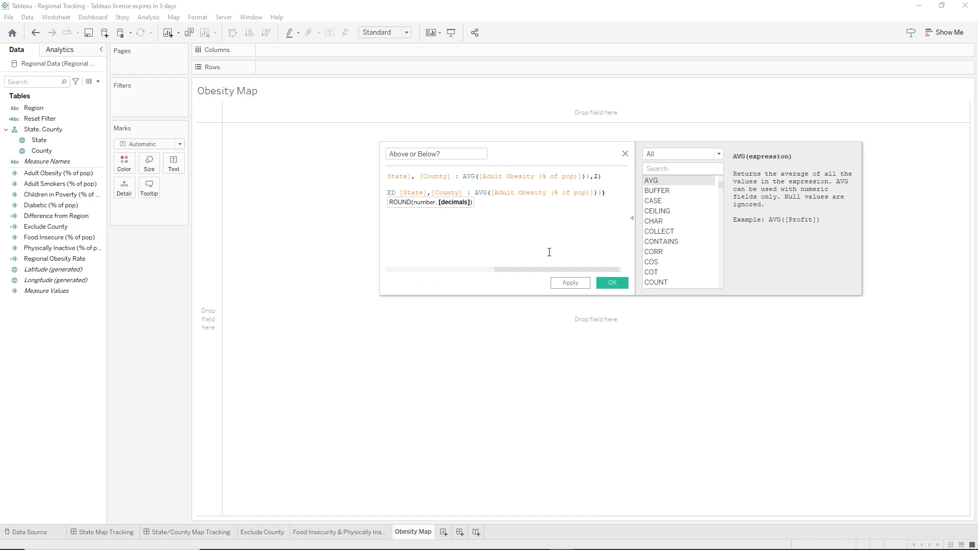
type(",2),")
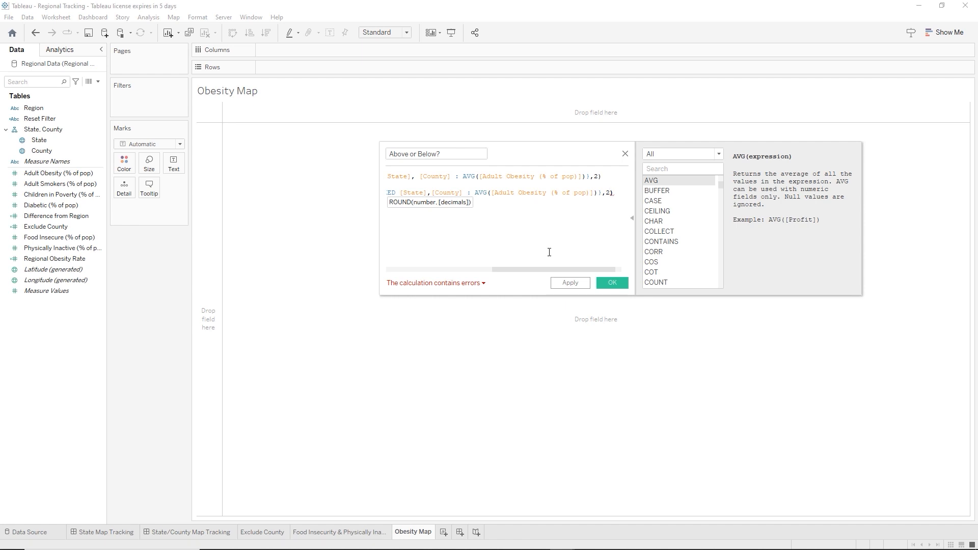
key("BackSpace")
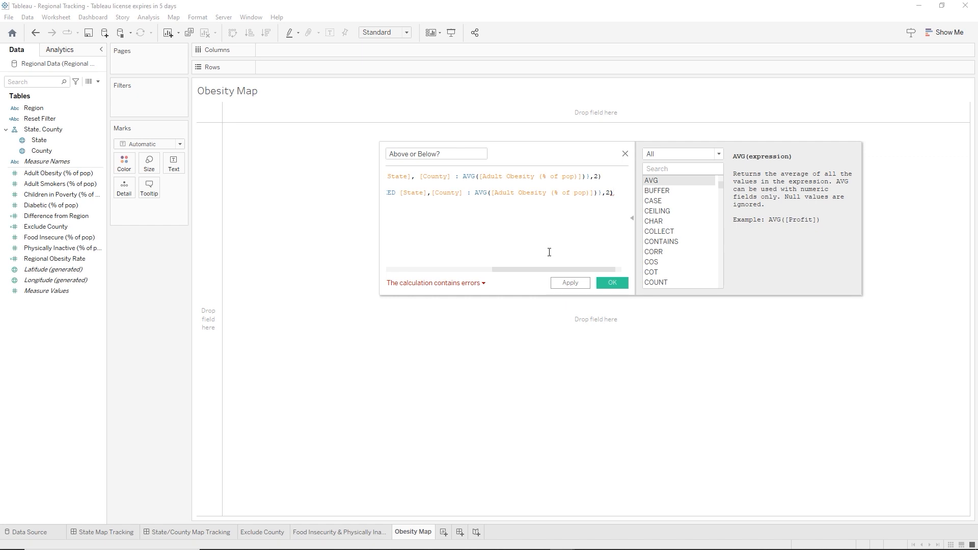
- Start a THEN line below the ELSEIF condition
key("Return")
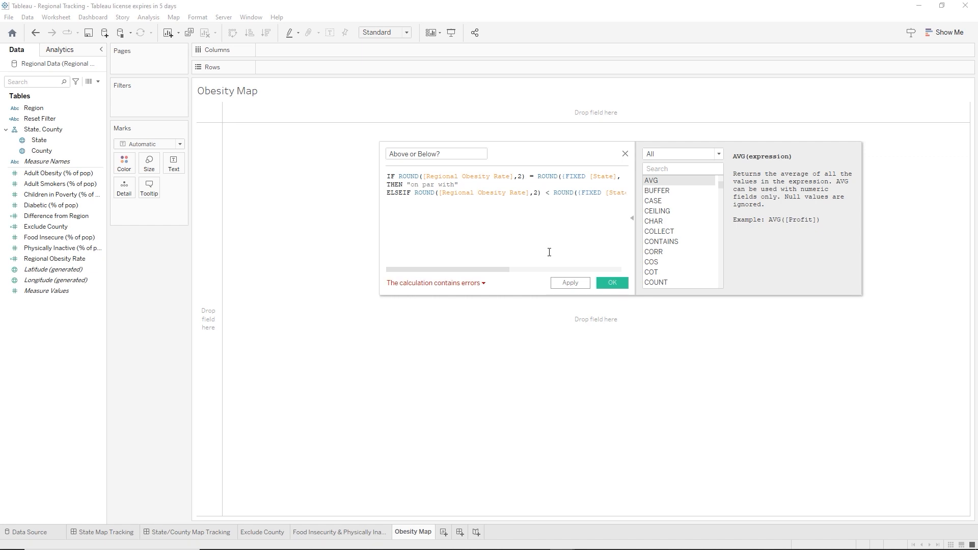
type("THEN")
key("Return")
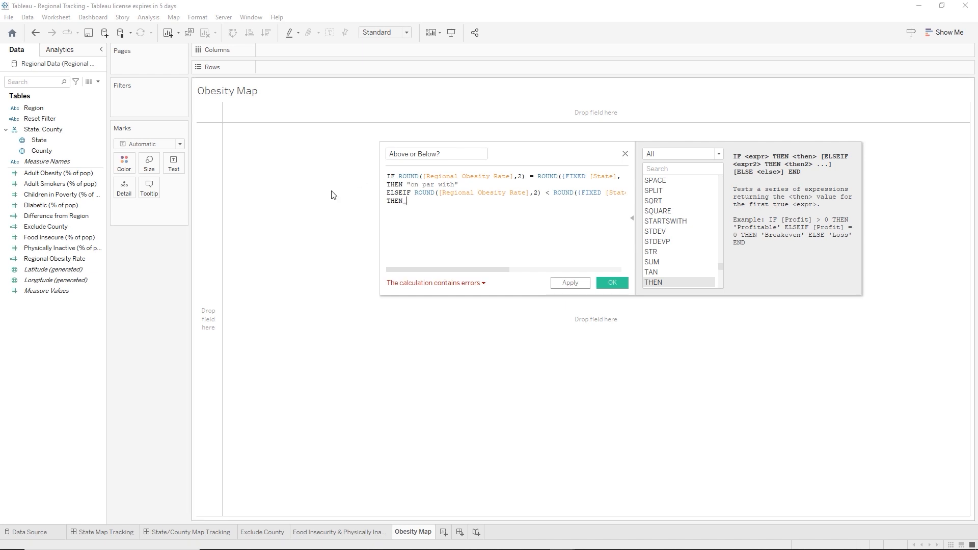
- Look up the STR function's description in the function reference
left_click(647, 168)
type("str")
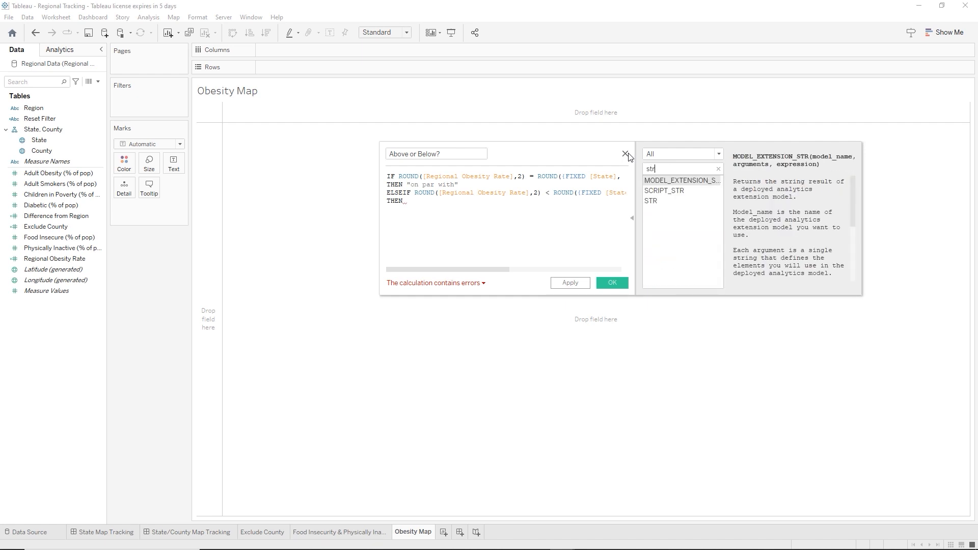
left_click(647, 201)
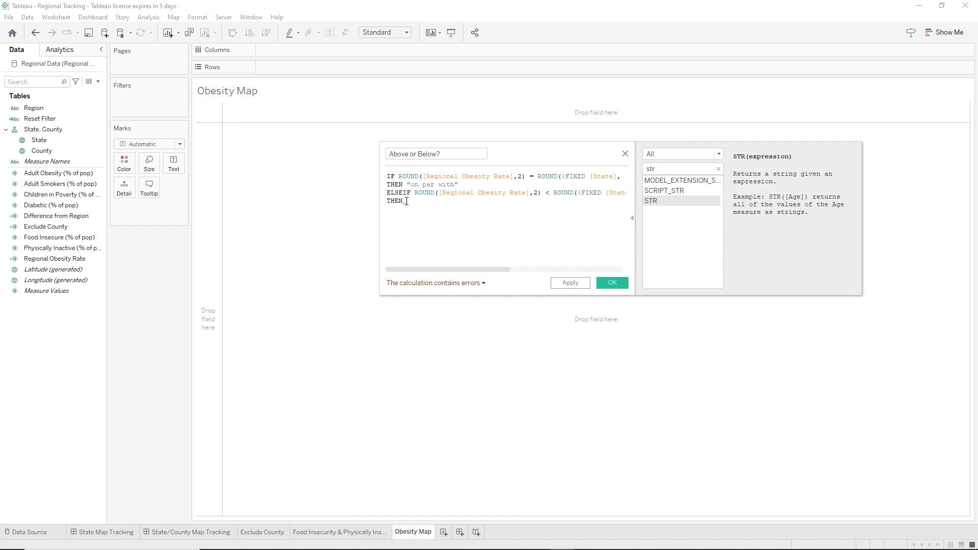
- Add the STR function with a nested ROUND function to the ELSEIF branch's THEN line
type("st")
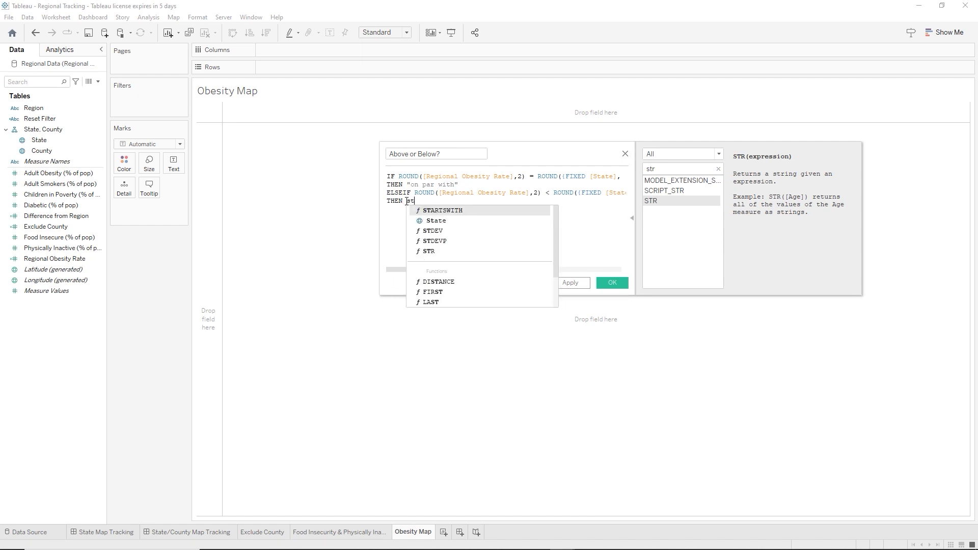
key("Down")
key("Down")
key("Down")
key("Down")
key("Return")
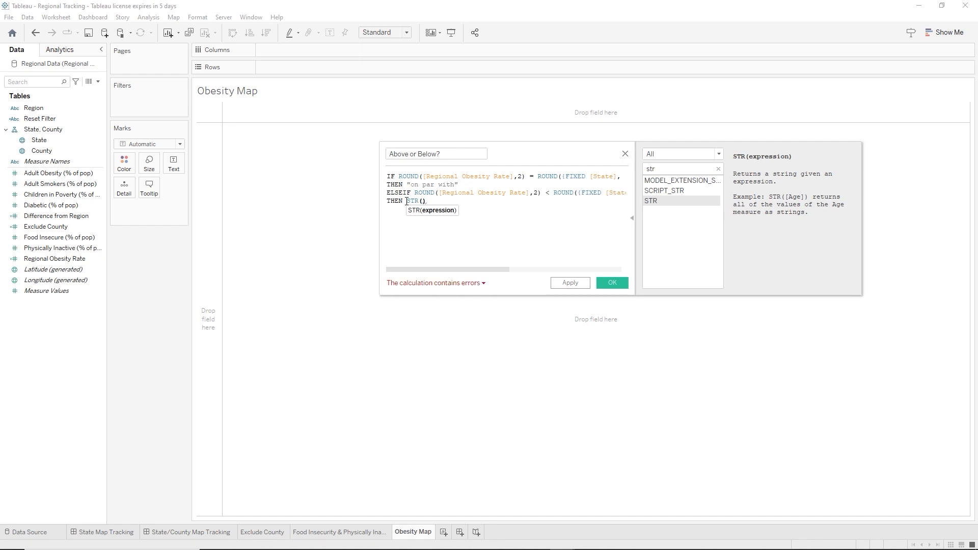
type("ro")
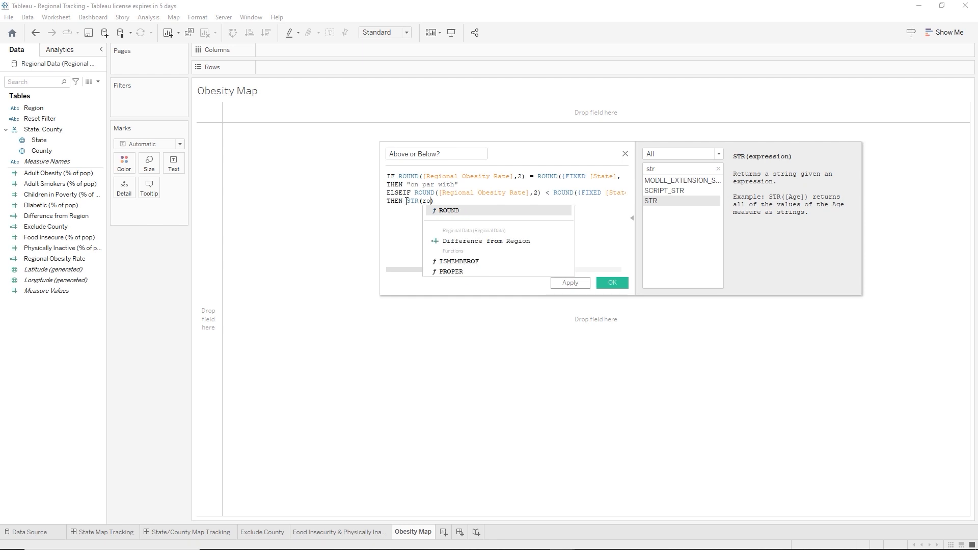
key("Return")
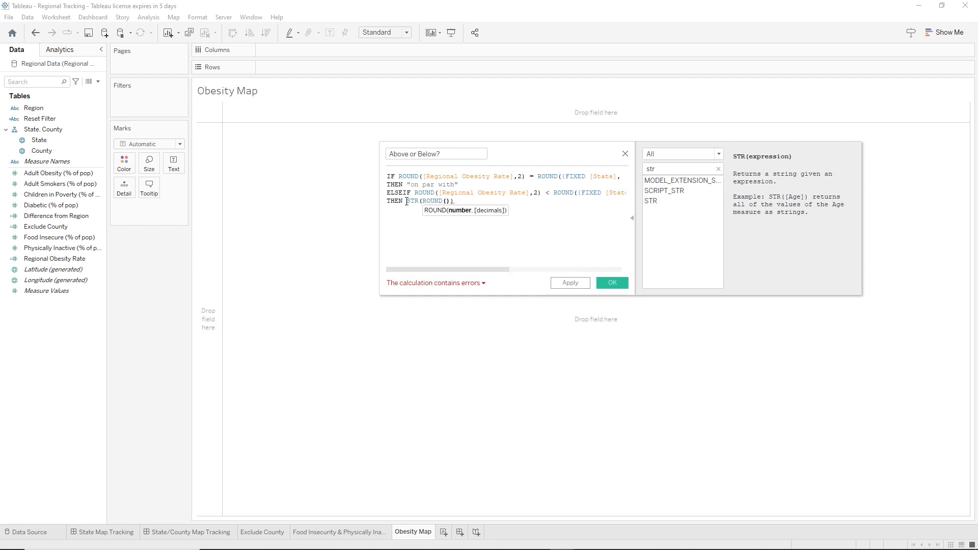
- Fill the nested ROUND on the THEN line with [Difference from Region]*100 and 2 decimals
type("di")
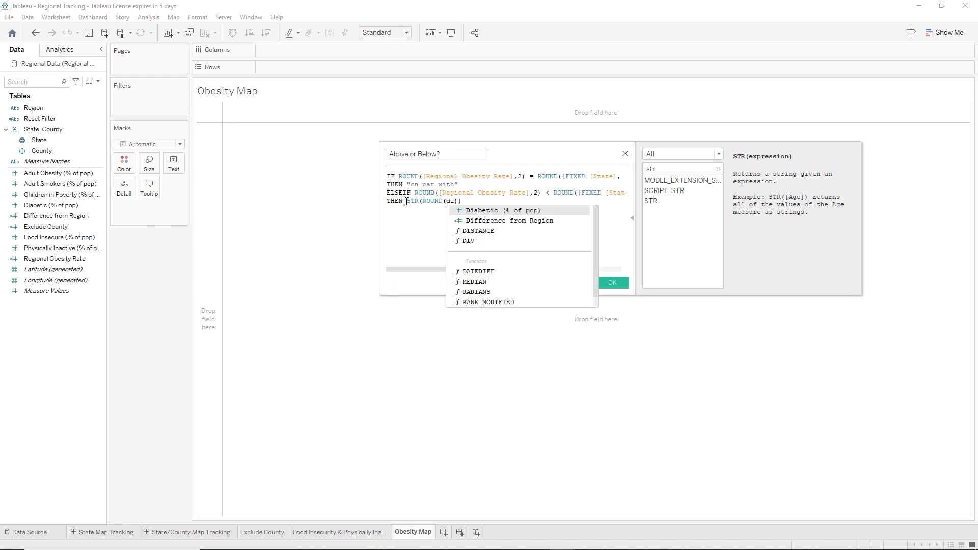
key("Escape")
type(",")
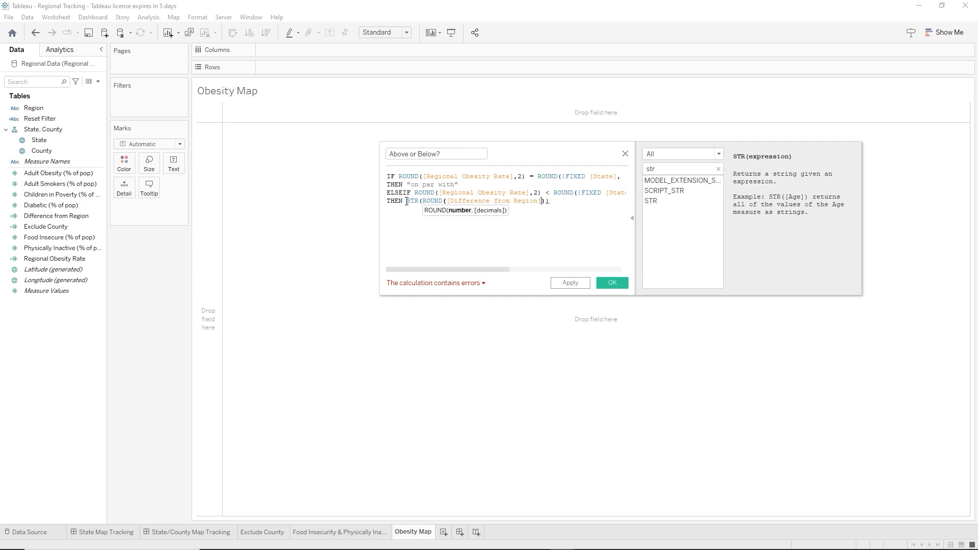
type("*100))")
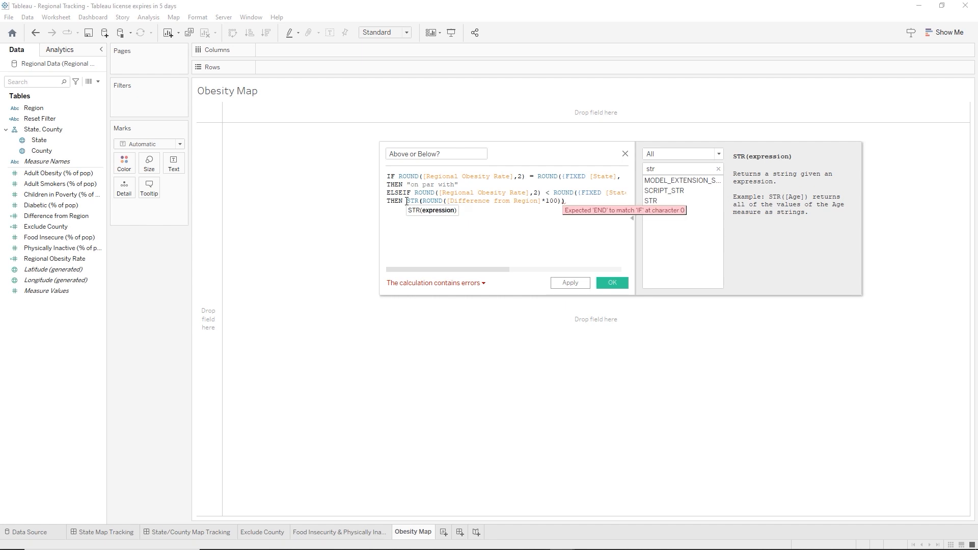
key("Left")
type(",2")
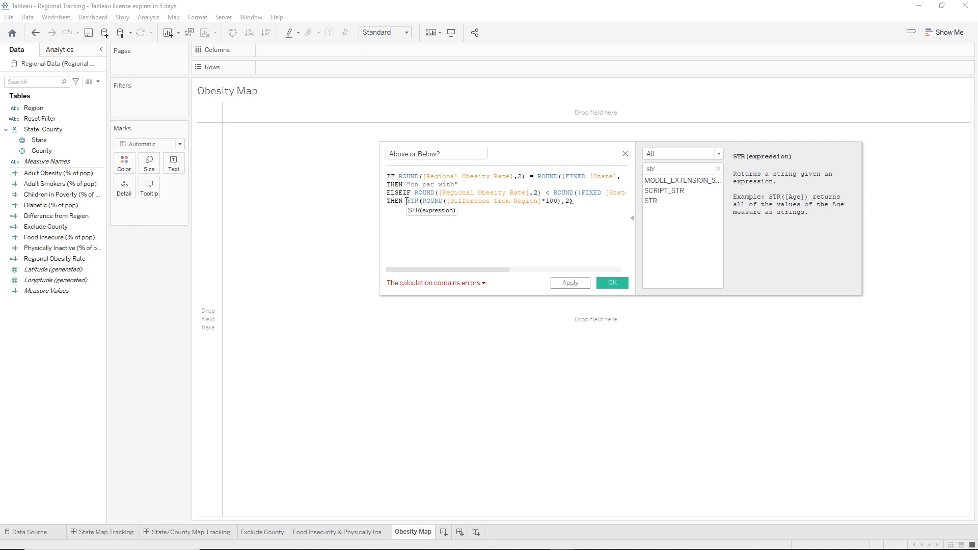
- Close the STR expression and append the text + "% above" to the THEN line
key("Right")
type(") +")
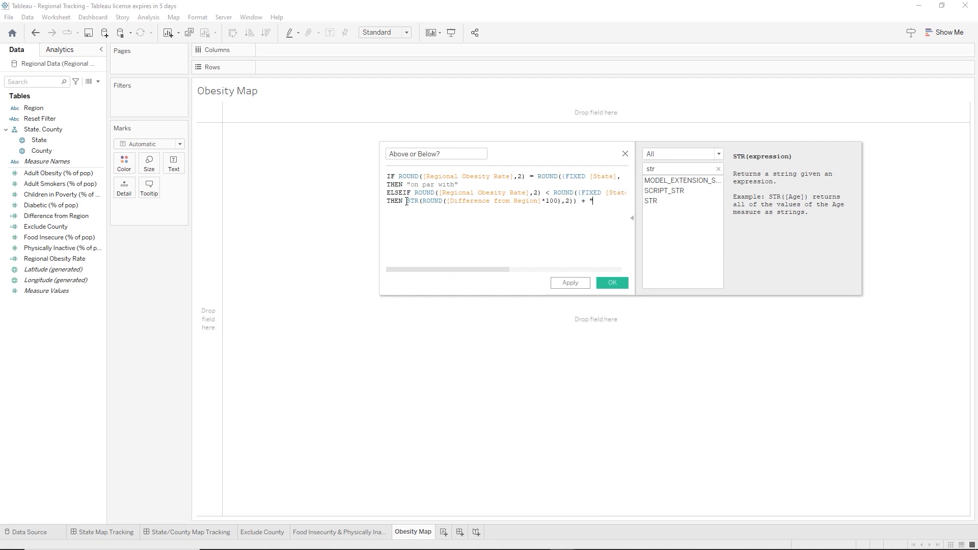
type(" \"$")
type(" above")
type("\"")
- Add an ELSE line containing a copy of the THEN line's STR expression with its "% above" text
key("Return")
type("el")
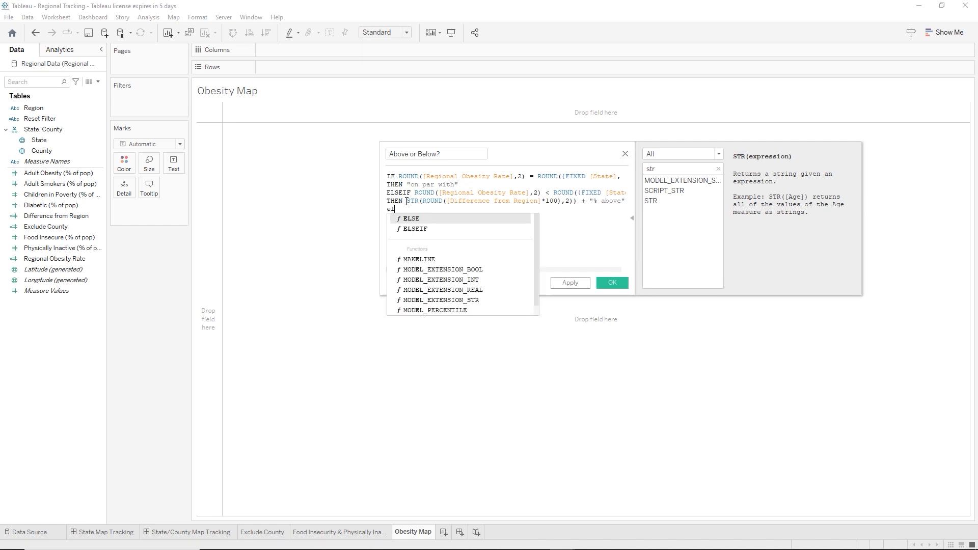
key("Return")
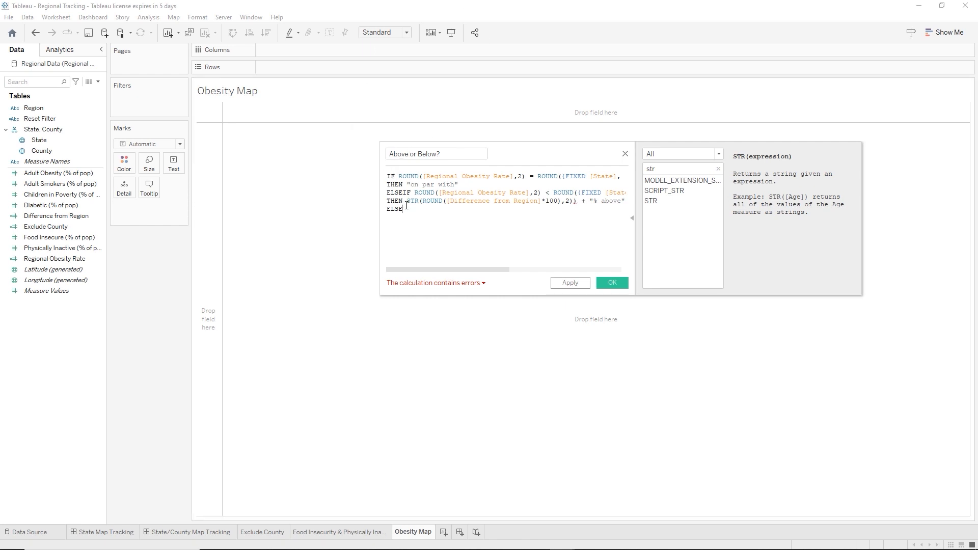
left_click_drag(406, 204, 648, 257)
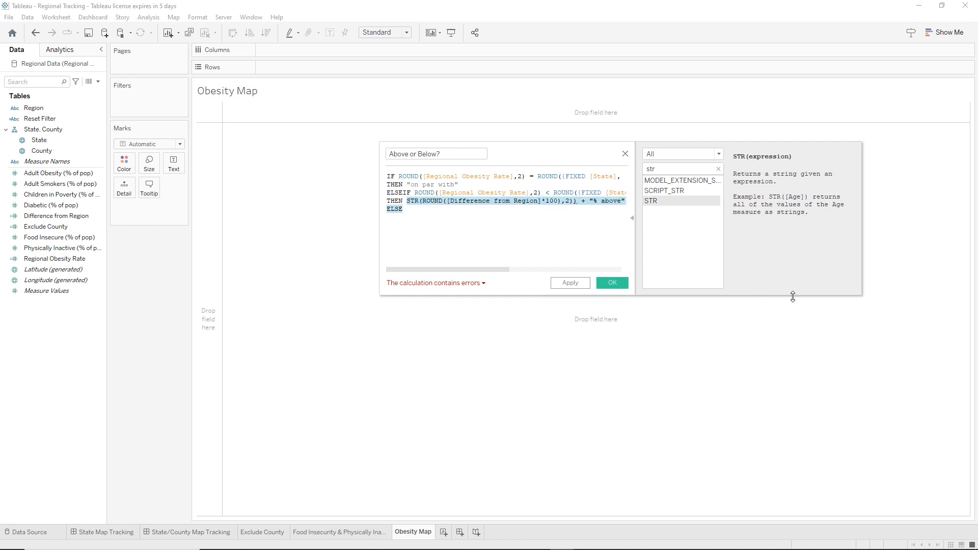
left_click_drag(647, 208, 634, 203)
key("ctrl+c")
left_click(413, 207)
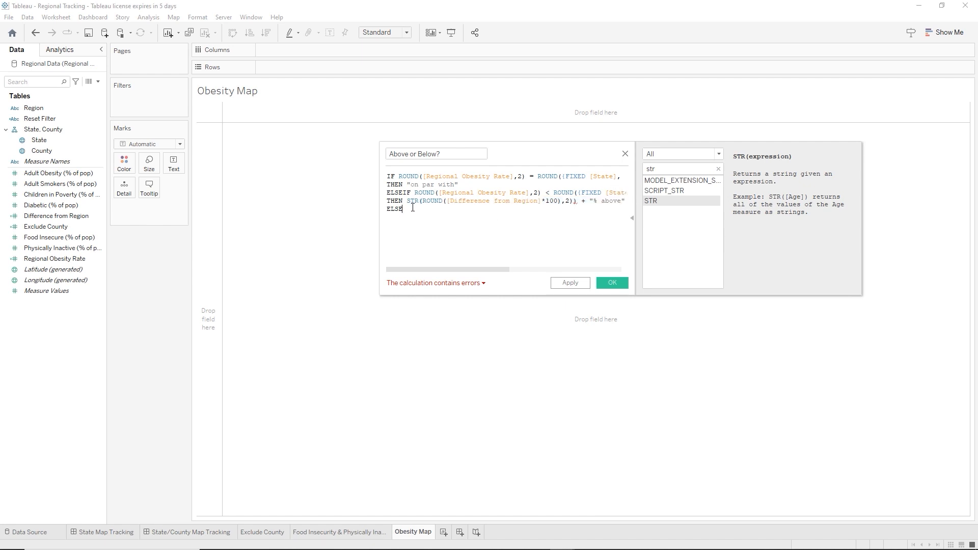
key("ctrl+v")
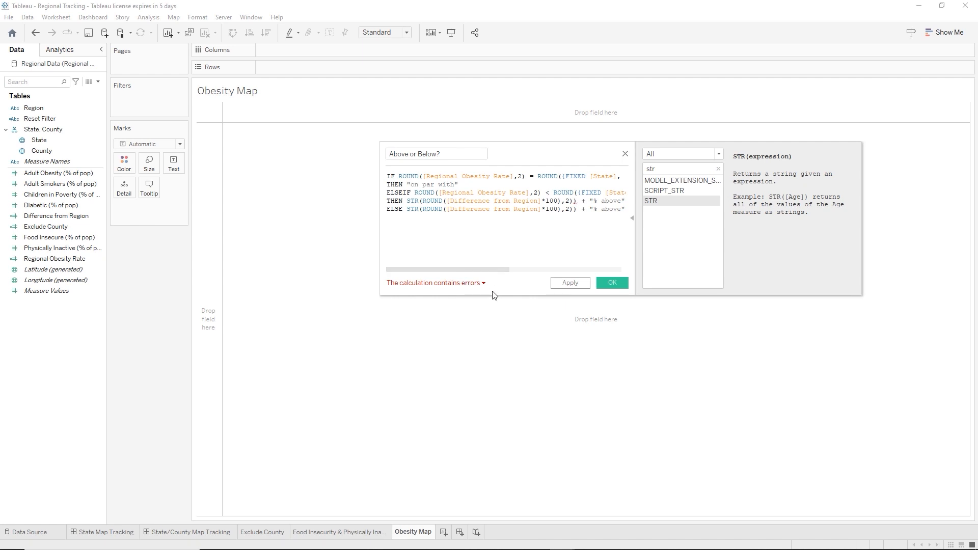
- Change the ELSE line's text to "% below" and finish the formula with END on a new line
double_click(610, 210)
type("below")
key("ctrl+End")
key("Return")
type("en")
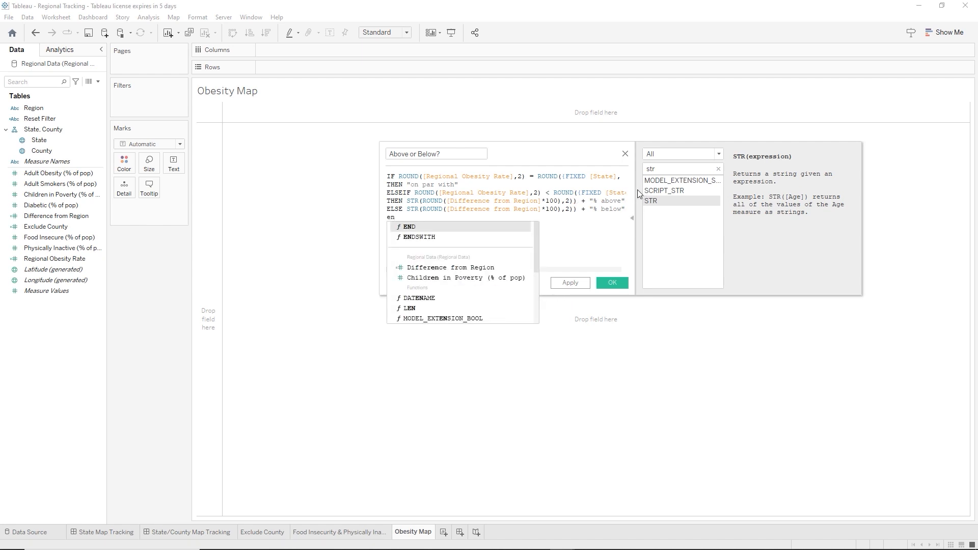
key("Return")
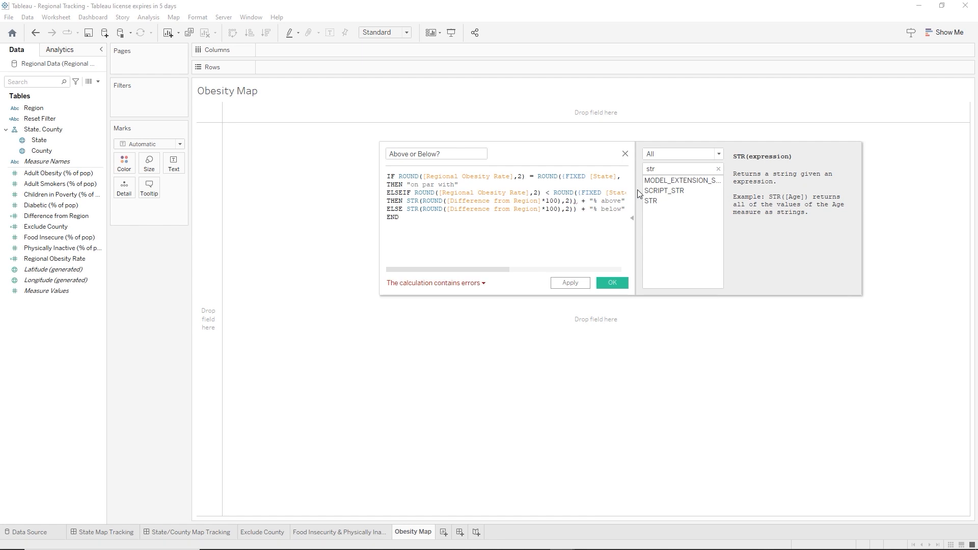
- Switch to the Word document and examine the complete reference formula at 220% zoom
key("alt+Tab")
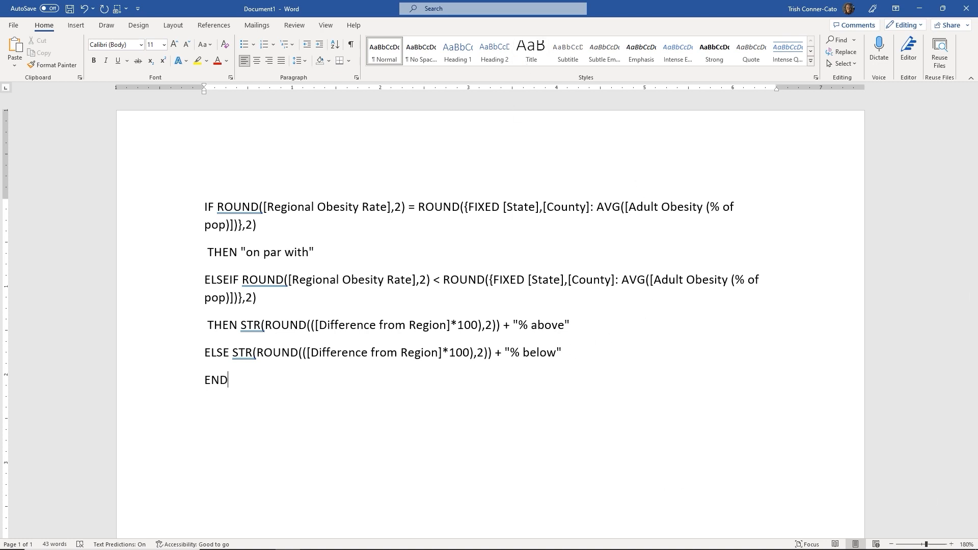
left_click(936, 545)
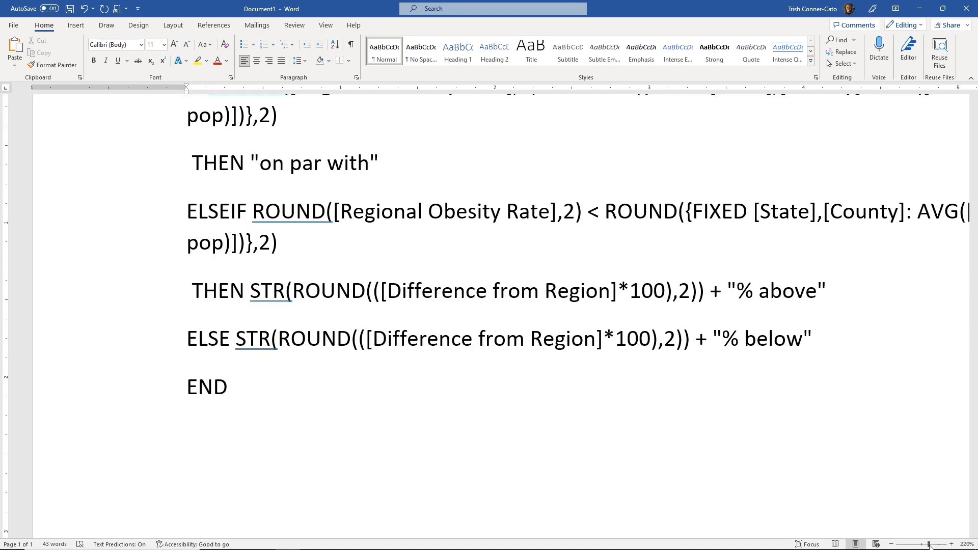
left_click(927, 545)
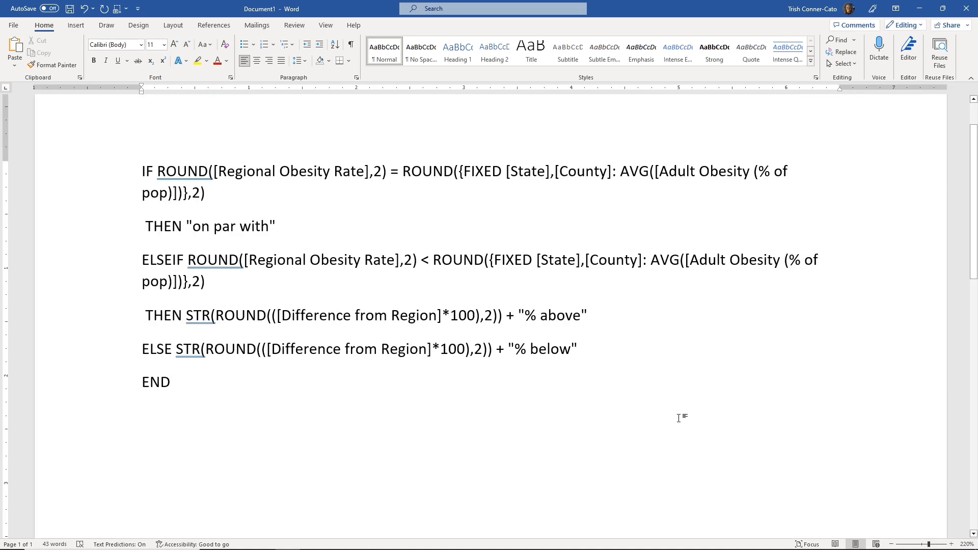
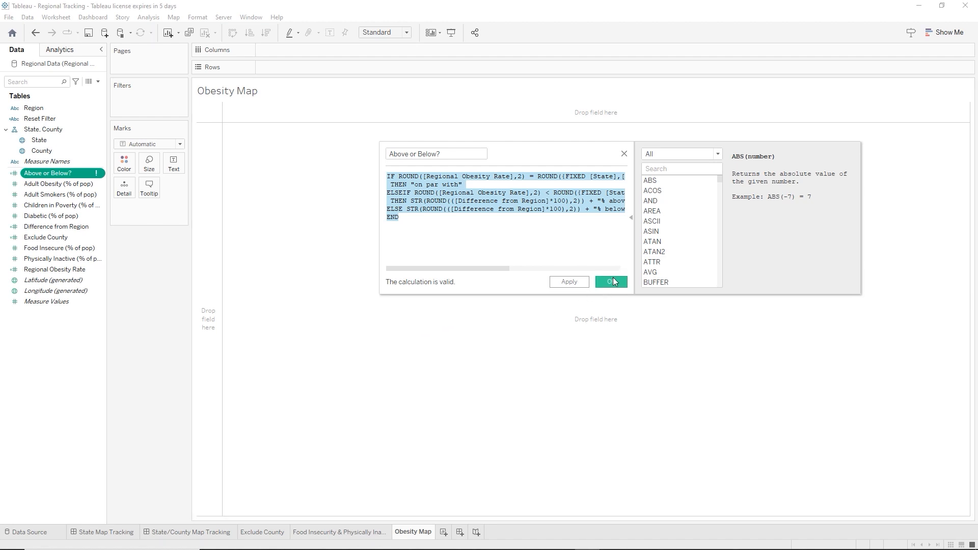
- Save the "Above or Below?" calculated field in Tableau
left_click(613, 282)
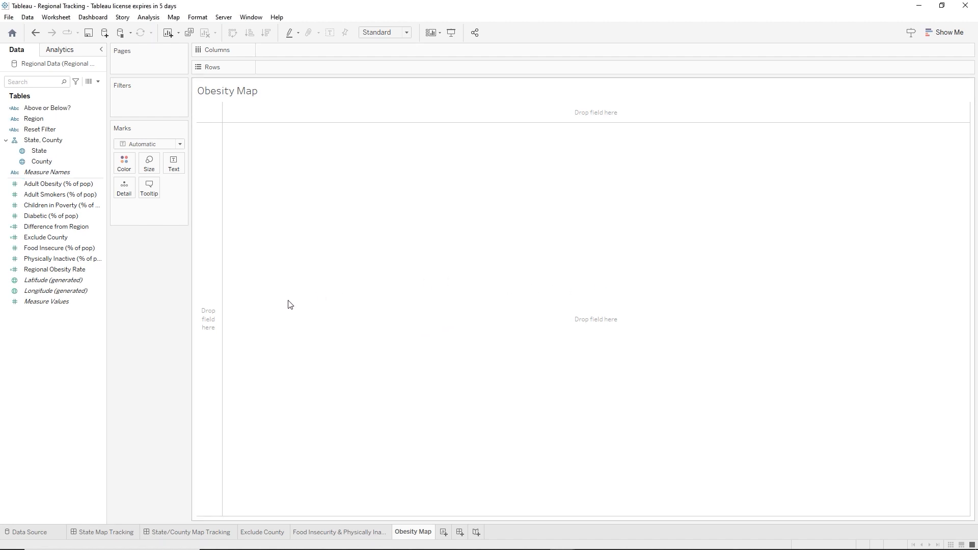
- Build a map in the Obesity Map worksheet from the State field and add a State filter that excludes Alaska
left_click(67, 151)
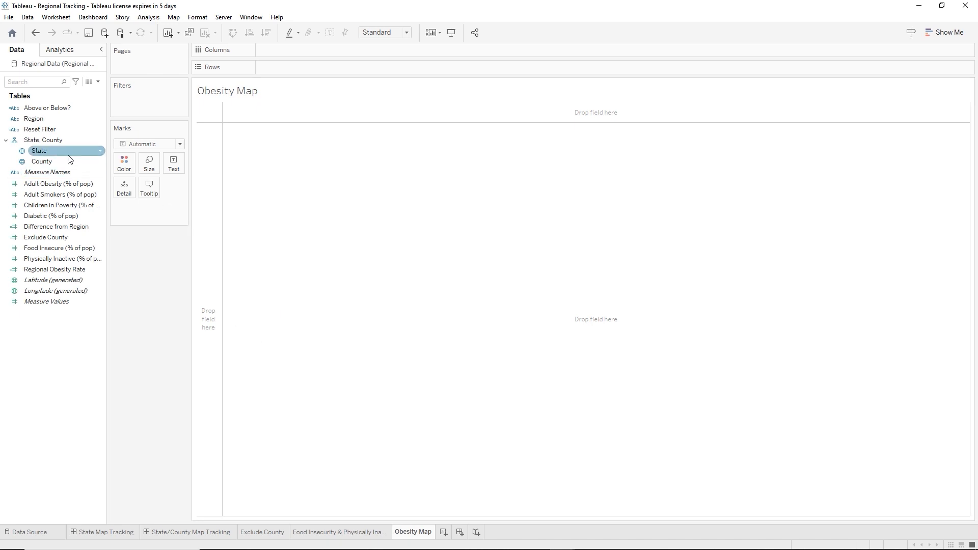
left_click_drag(70, 157, 585, 275)
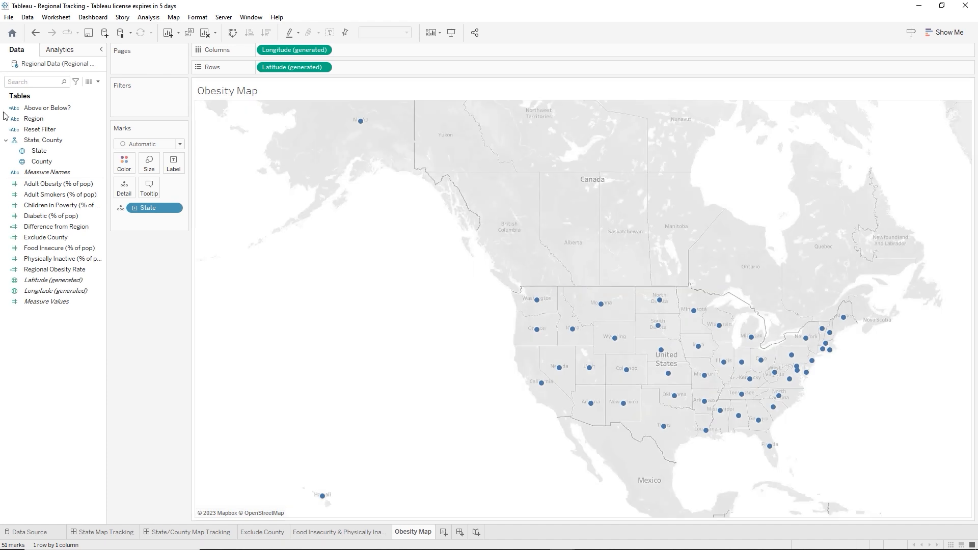
left_click(46, 152)
left_click_drag(46, 156, 136, 97)
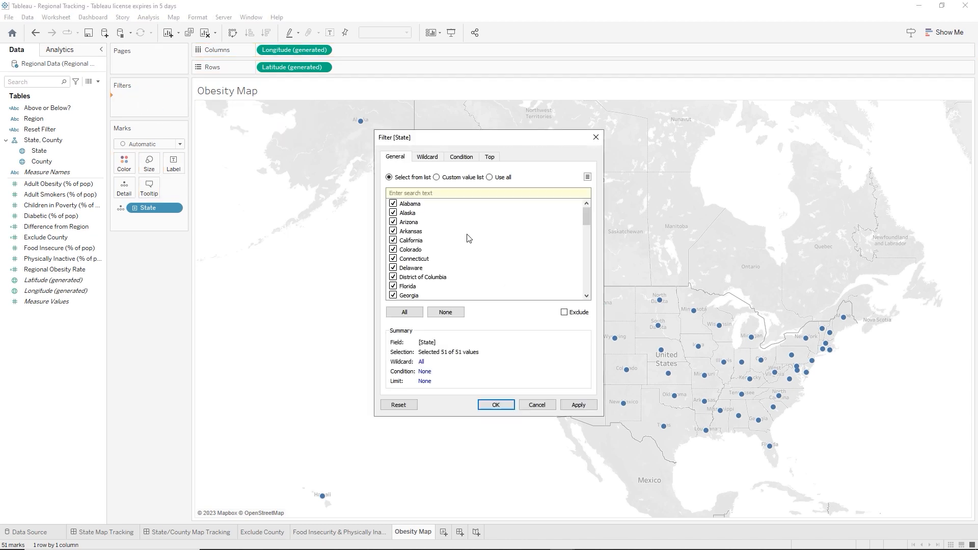
left_click(393, 203)
left_click(446, 313)
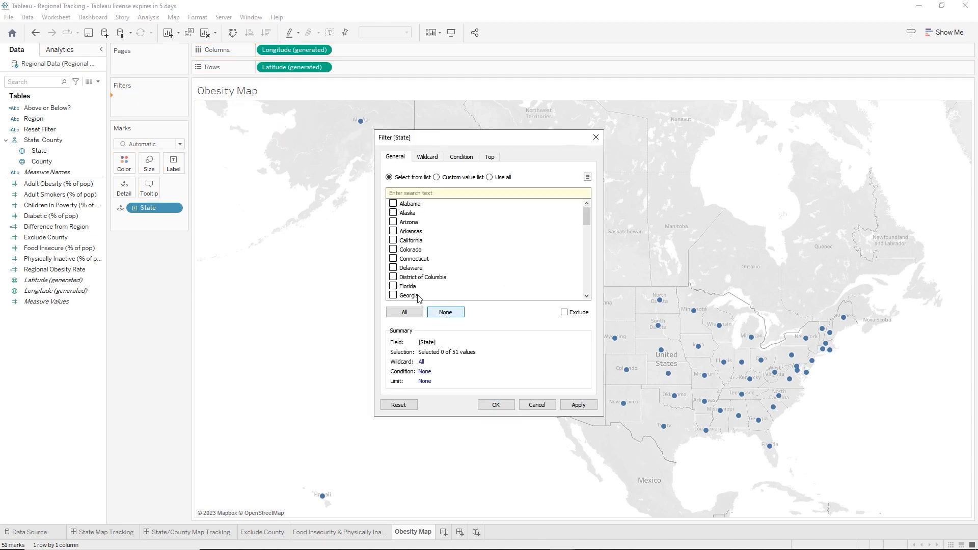
left_click(392, 213)
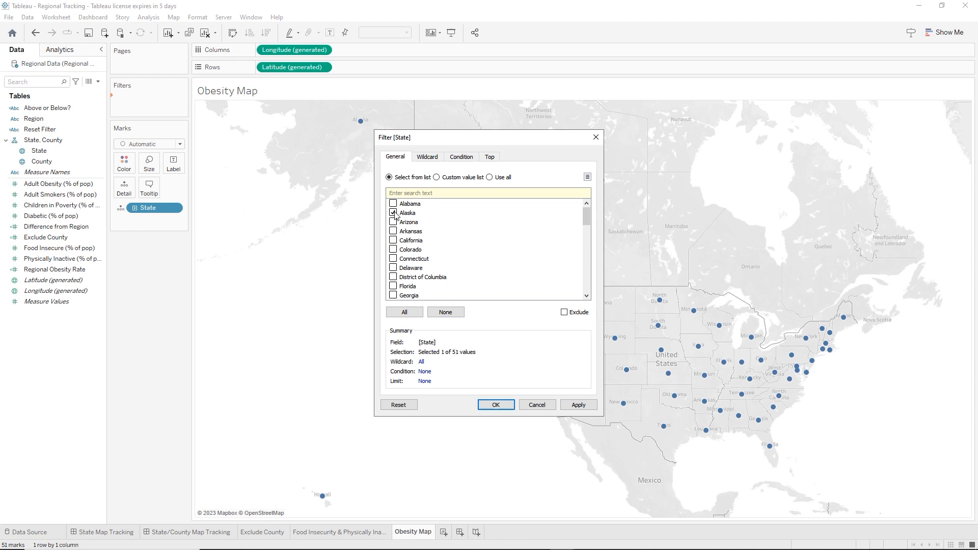
left_click(564, 312)
left_click(495, 406)
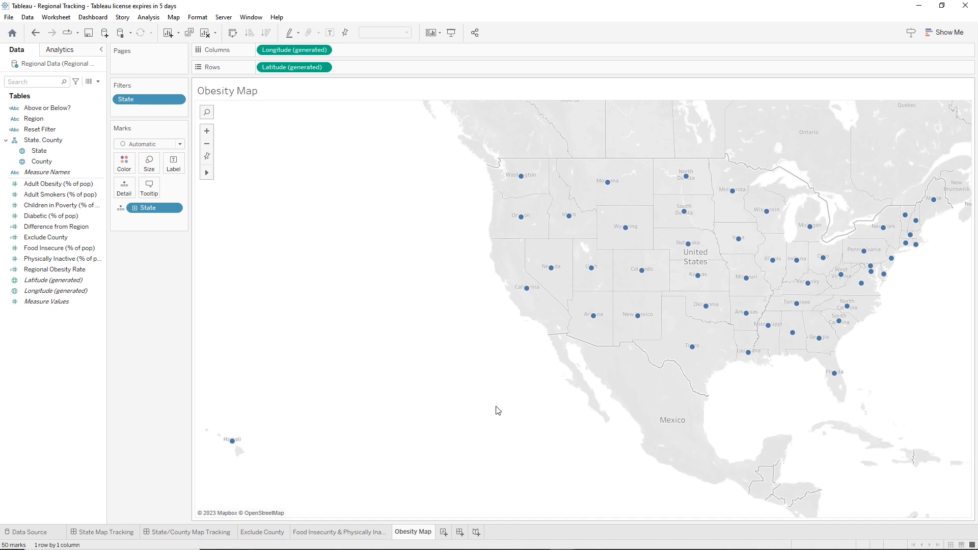
- Add the Region and Regional Obesity Rate fields to the map marks as detail
left_click(35, 121)
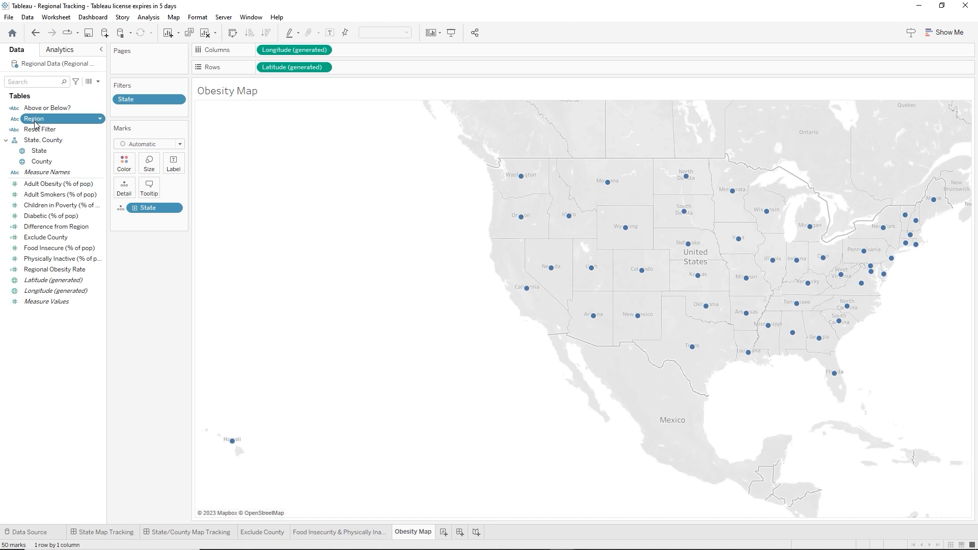
left_click(59, 270, "ctrl")
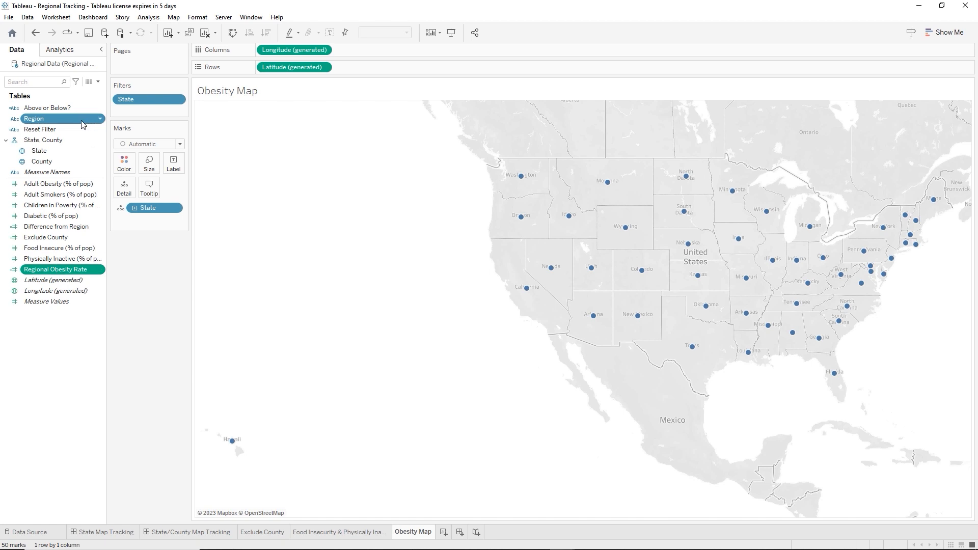
left_click_drag(82, 123, 126, 193)
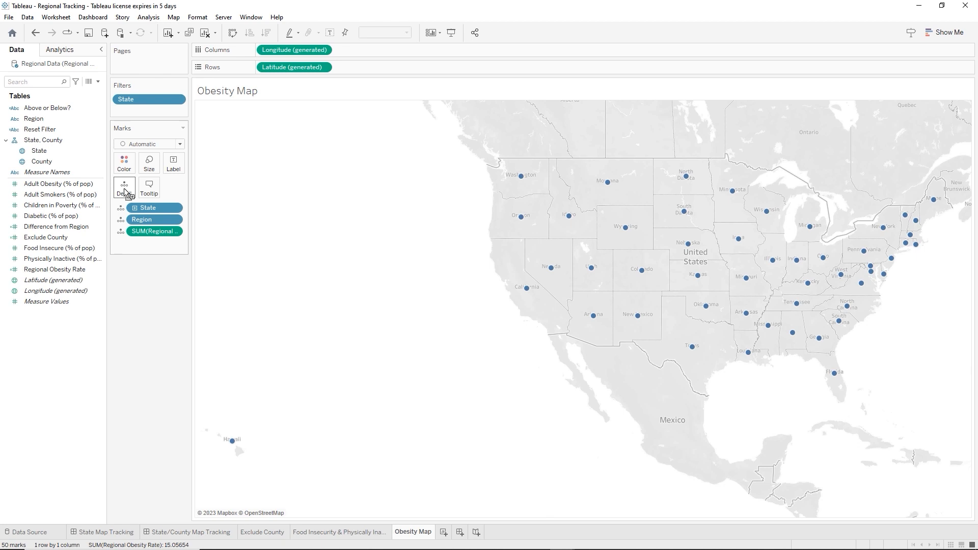
- Label the map marks with the State and County fields
left_click(52, 162)
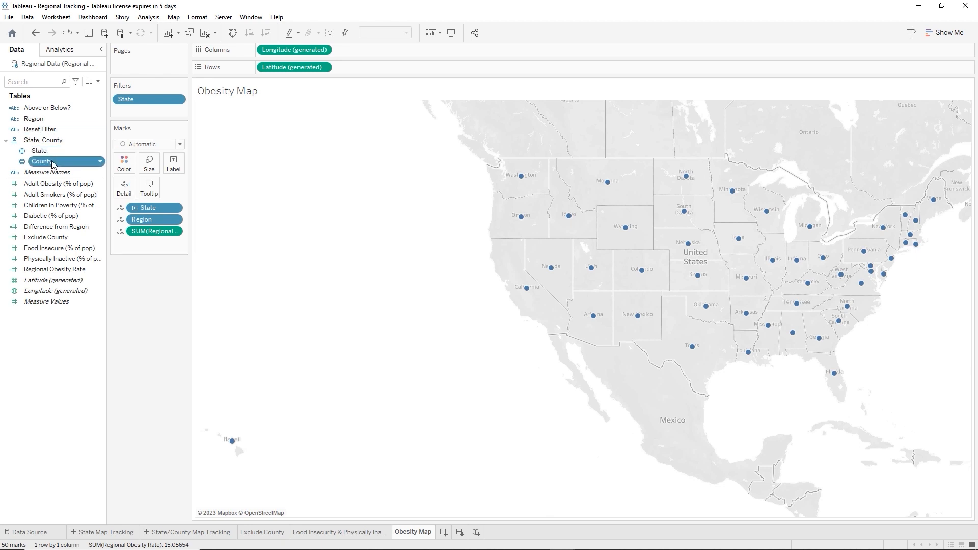
left_click(49, 152, "ctrl")
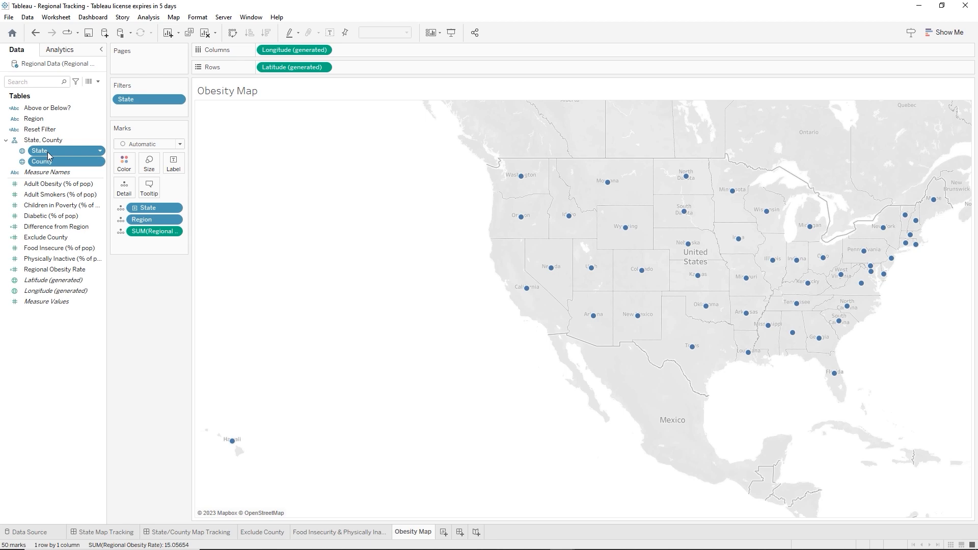
left_click_drag(48, 155, 176, 168)
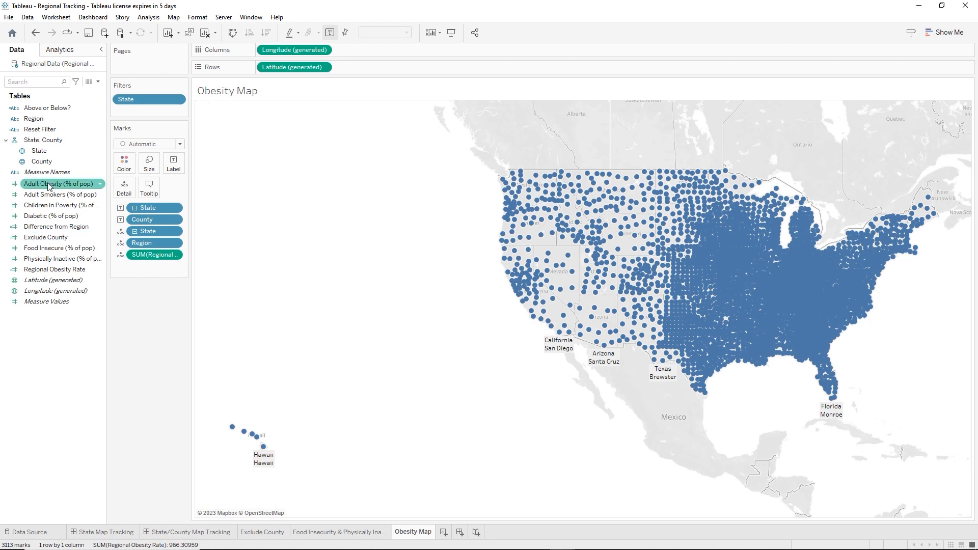
- Color the counties by Adult Obesity (% of pop) and dock the color legend beneath the Marks card
left_click_drag(48, 186, 122, 167)
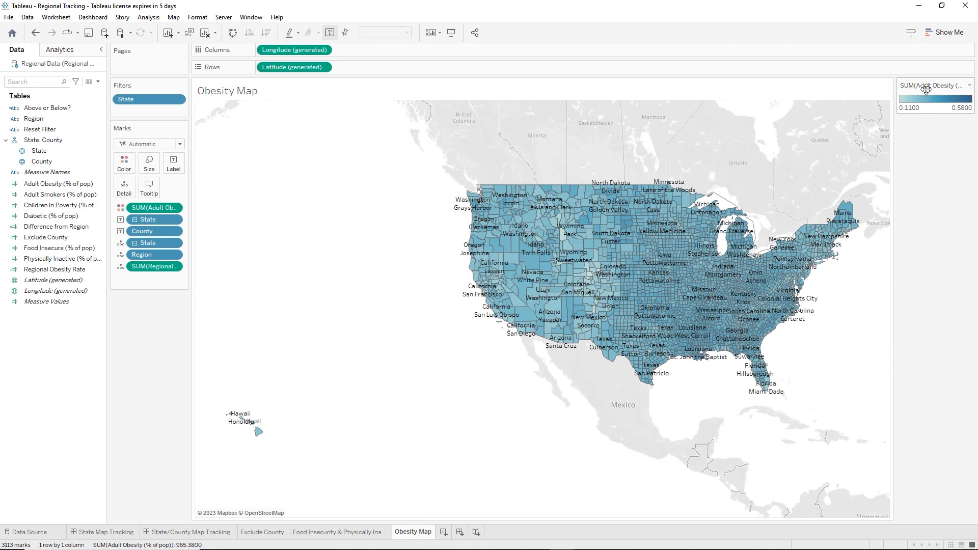
left_click_drag(927, 88, 379, 255)
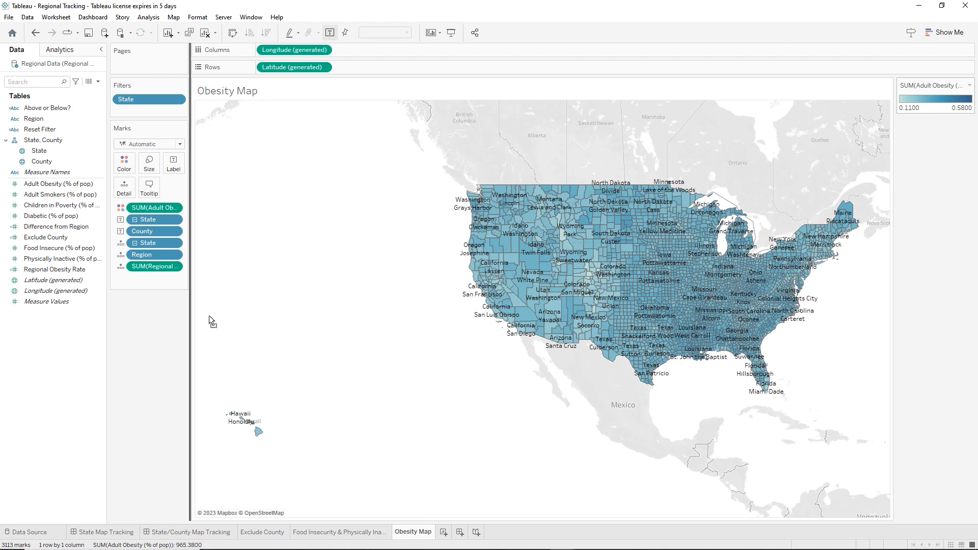
left_click_drag(210, 317, 149, 337)
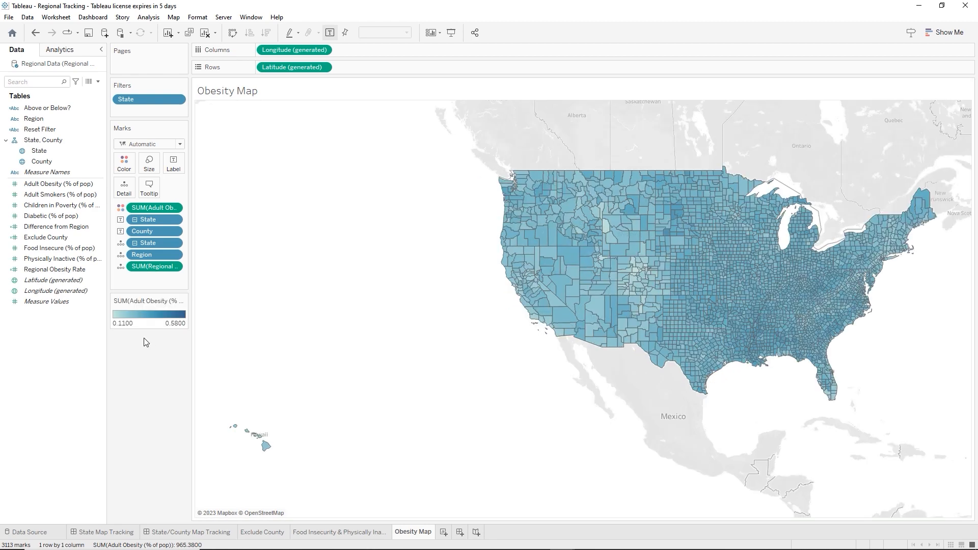
- Change the Adult Obesity color palette to Orange-Gold with stepped color in 6 steps
left_click(183, 302)
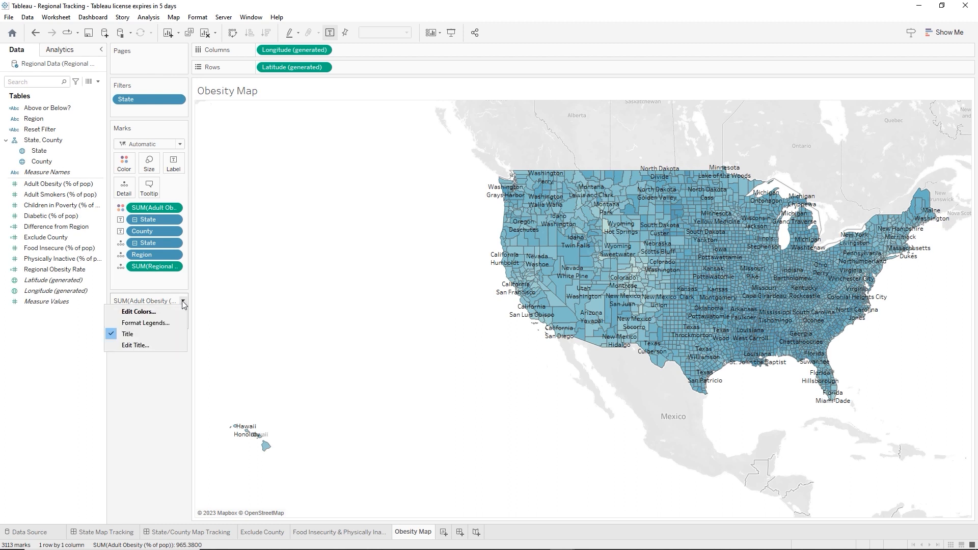
left_click(129, 316)
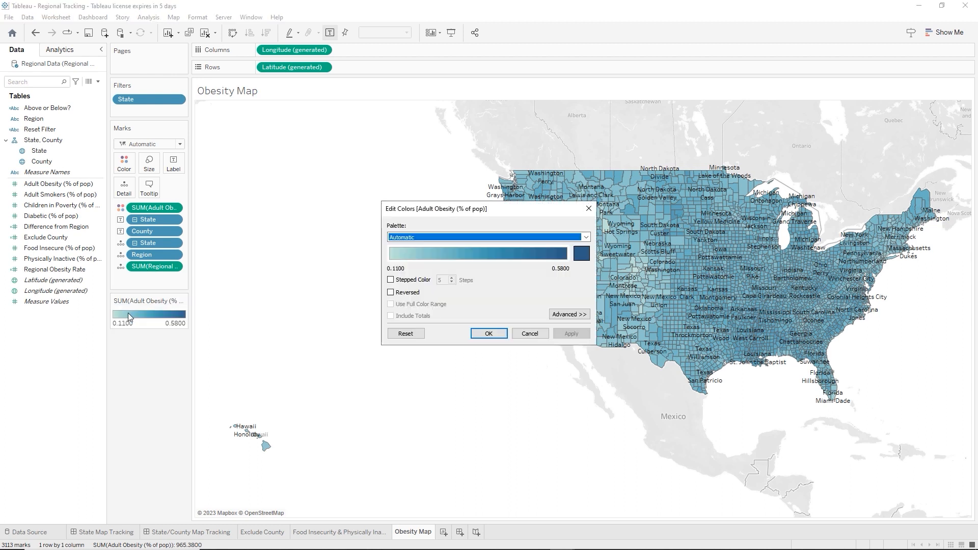
left_click(585, 237)
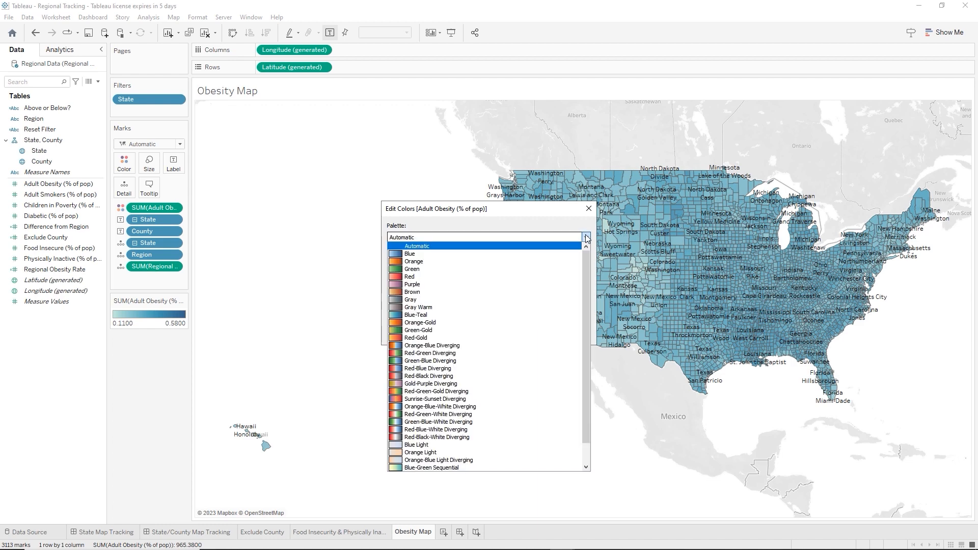
left_click(416, 322)
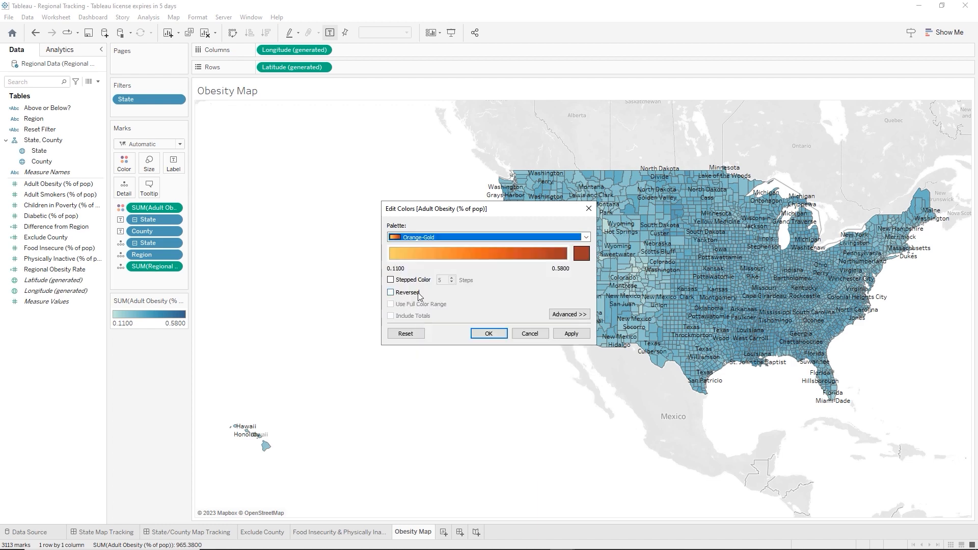
left_click(390, 280)
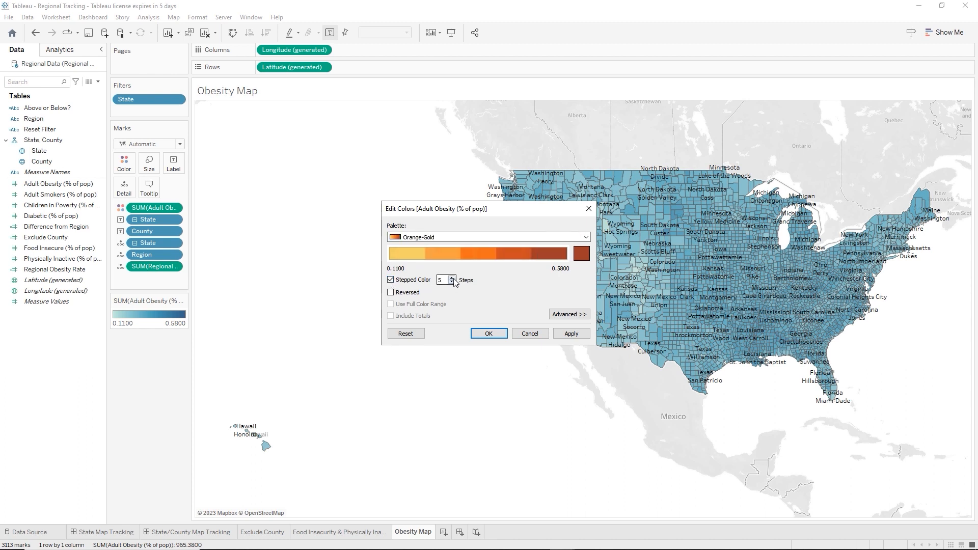
left_click(451, 278)
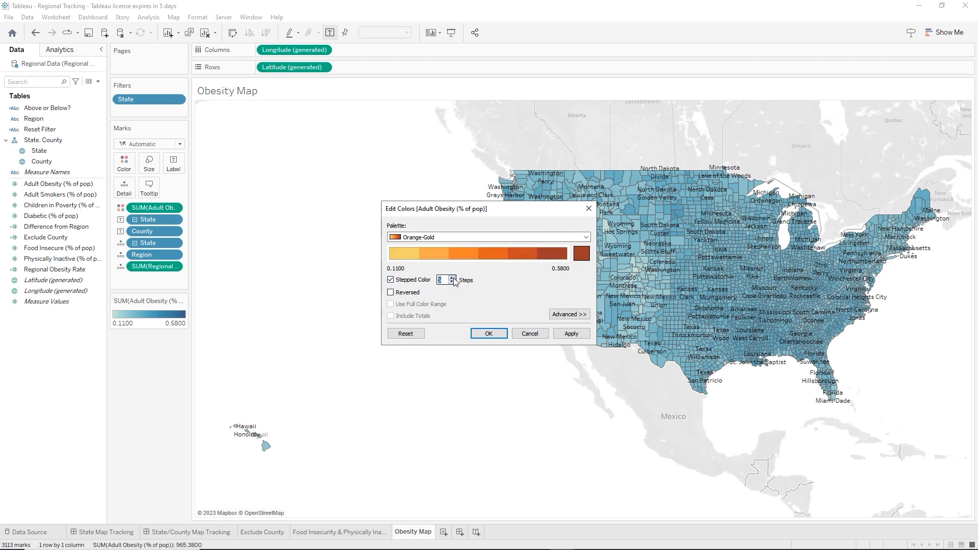
left_click(489, 336)
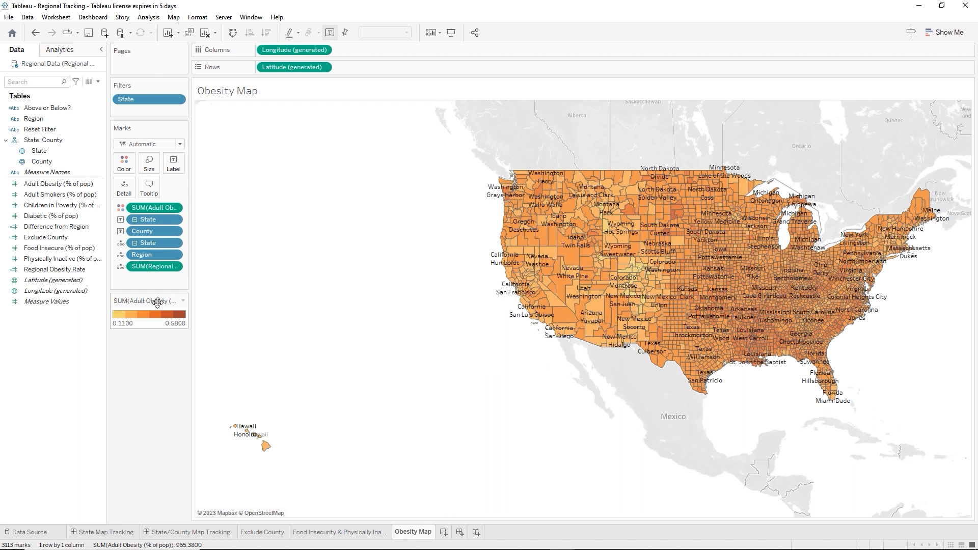
- Rename the color legend's title to "Obesity Rate"
left_click(181, 301)
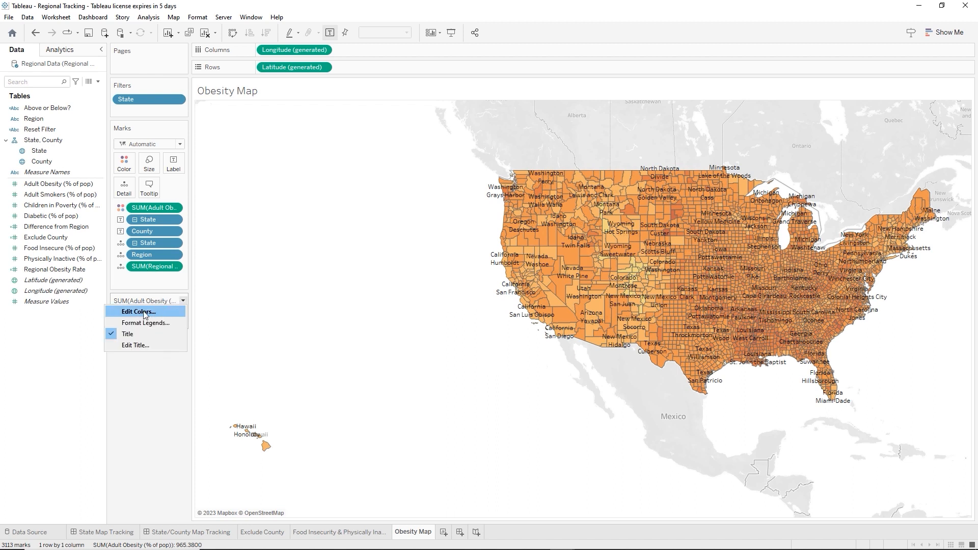
left_click(136, 346)
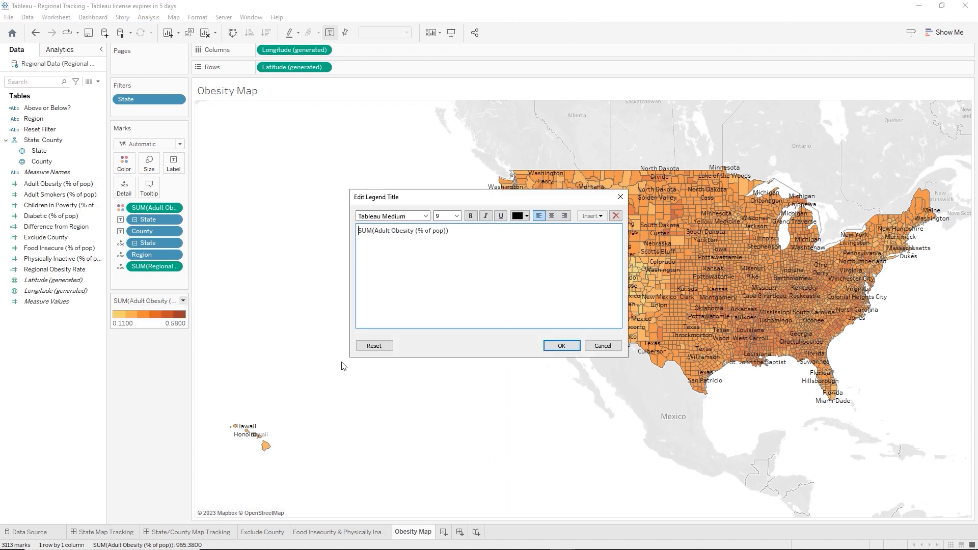
left_click_drag(470, 238, 265, 233)
type("Obesity Rate")
left_click(562, 346)
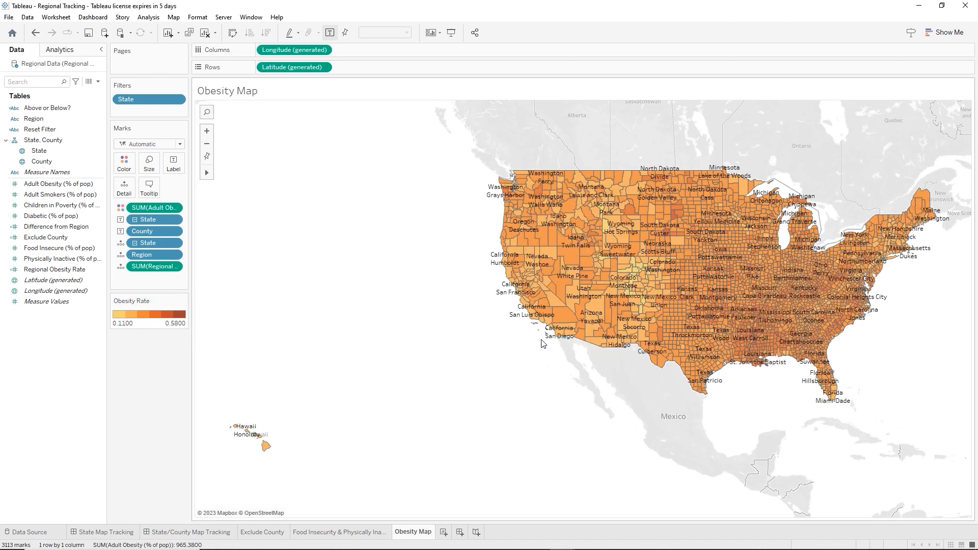
- Add Food Insecure, Physically Inactive, Adult Smokers and the "Above or Below?" field to the map's tooltip
left_click(54, 250)
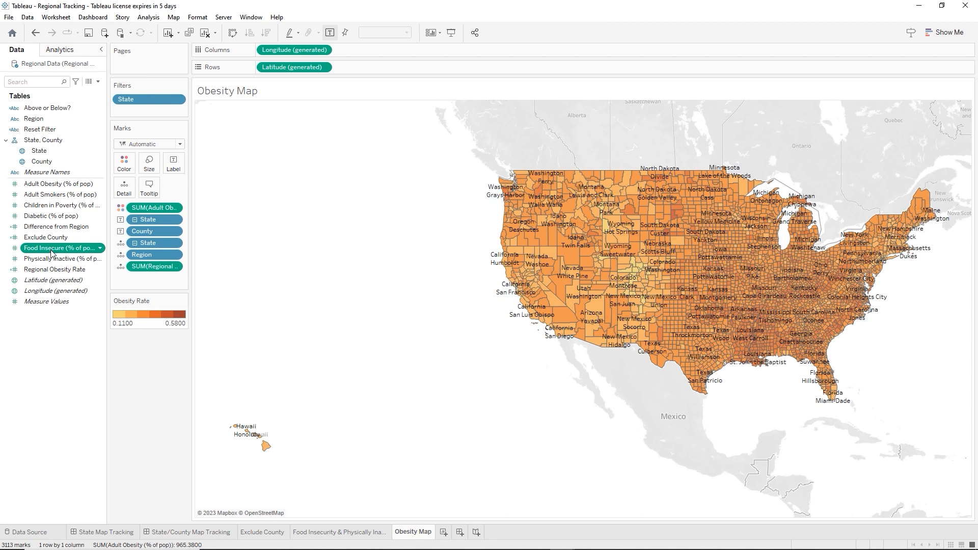
left_click(48, 259, "ctrl")
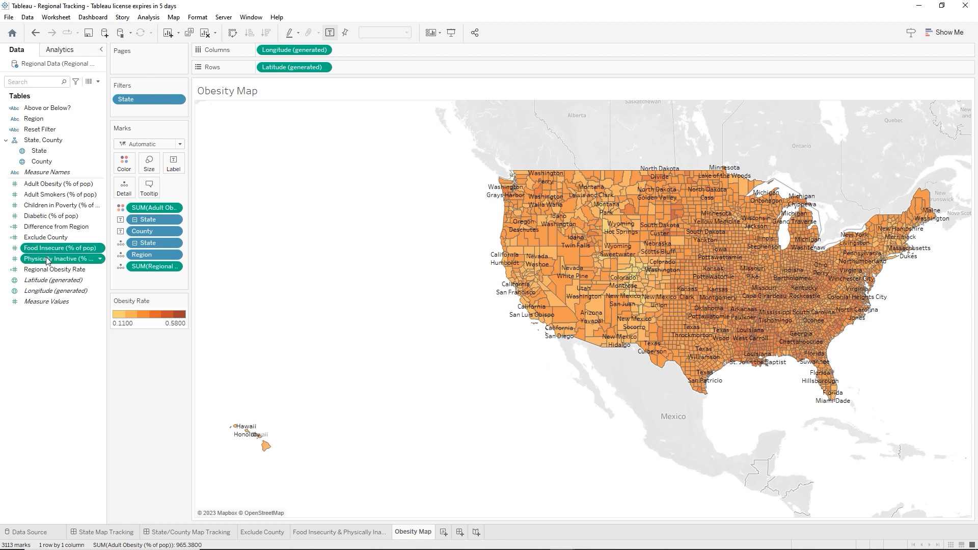
left_click(53, 199, "ctrl")
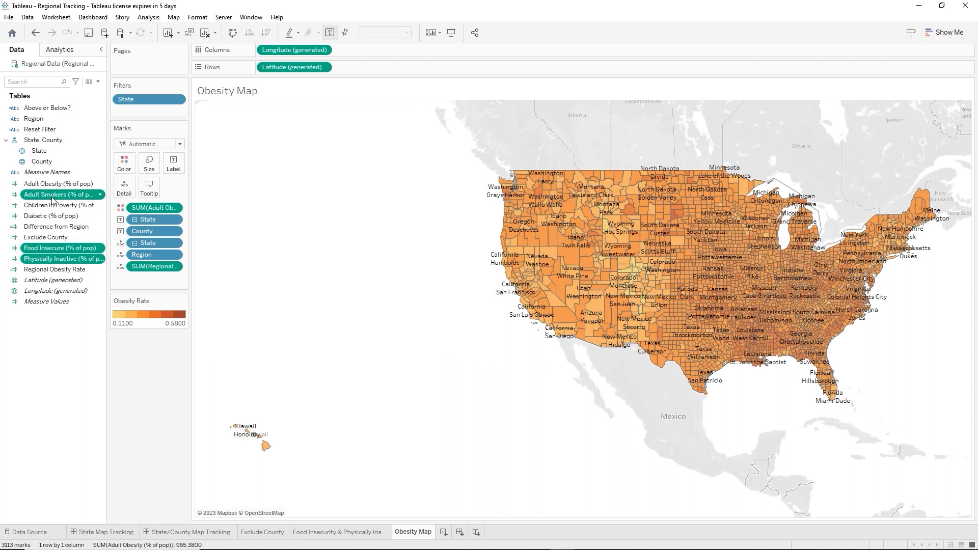
left_click(53, 109, "ctrl")
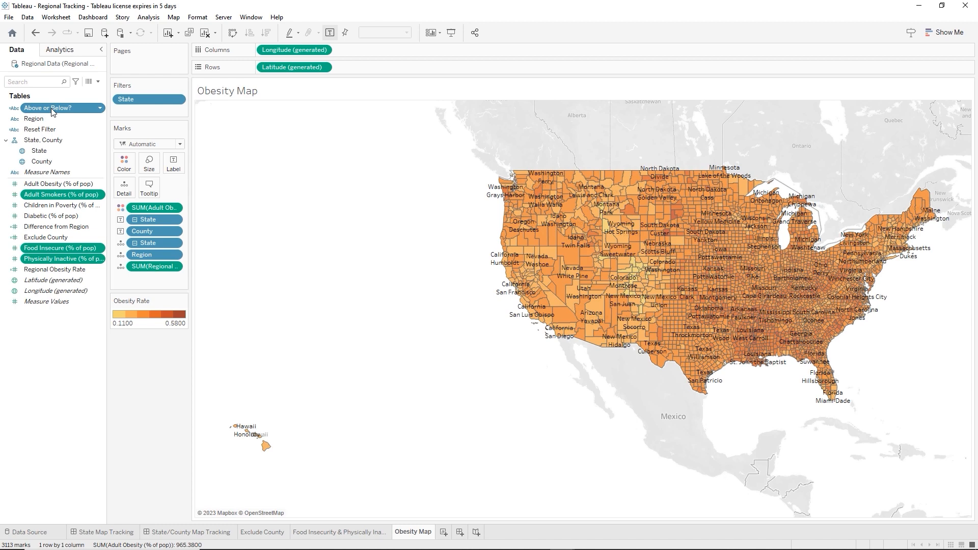
left_click_drag(53, 110, 148, 192)
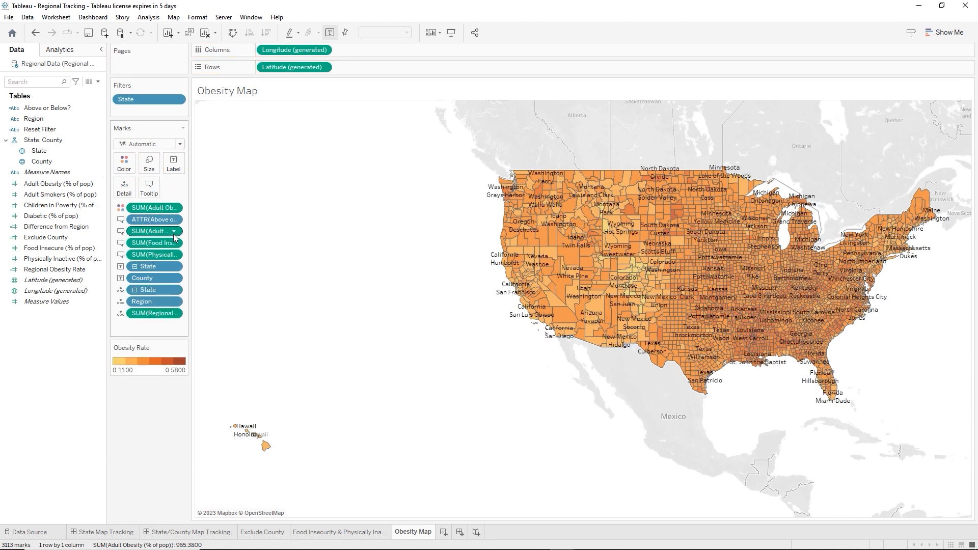
- Change the aggregation of all five measures on the Marks card, including Adult Obesity and Regional Obesity Rate, to Average
left_click(138, 222)
left_click(143, 208)
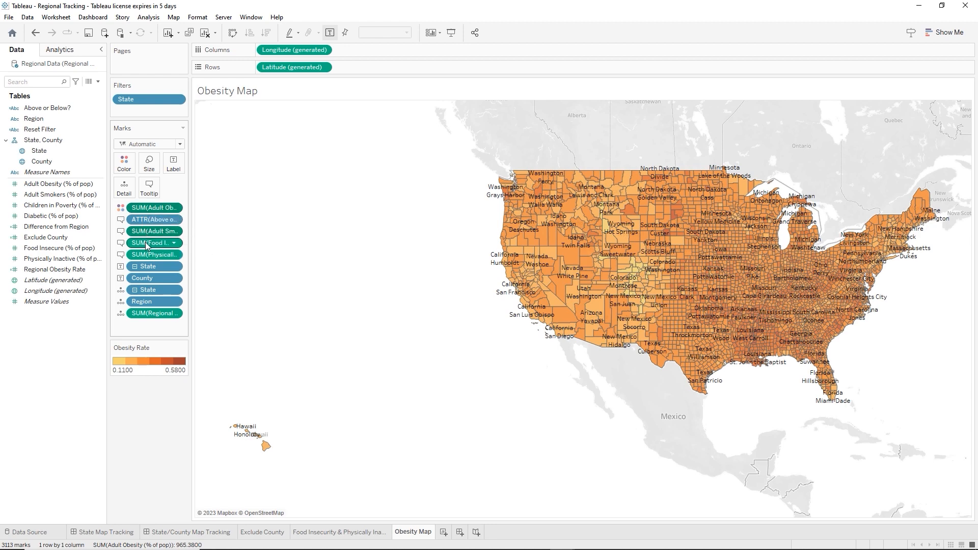
right_click(141, 317)
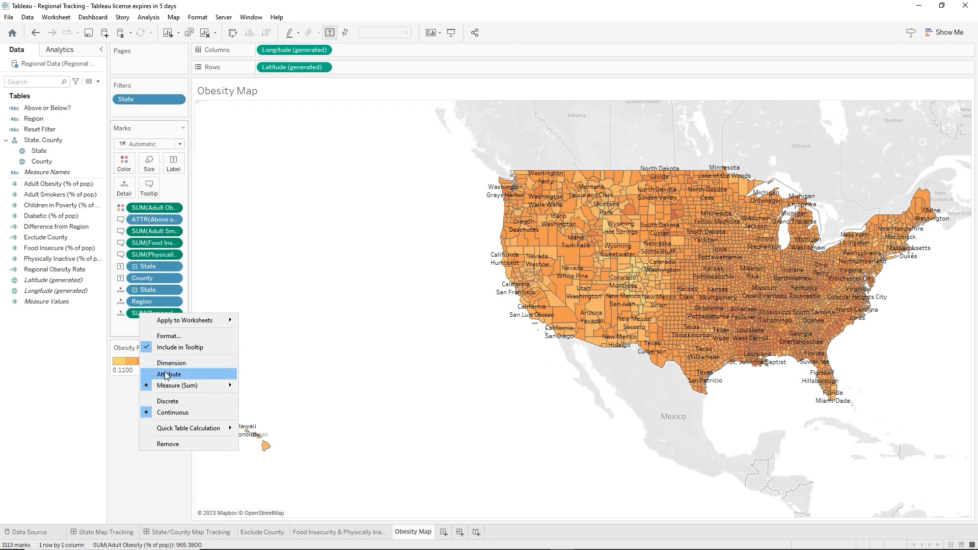
mouse_move(170, 381)
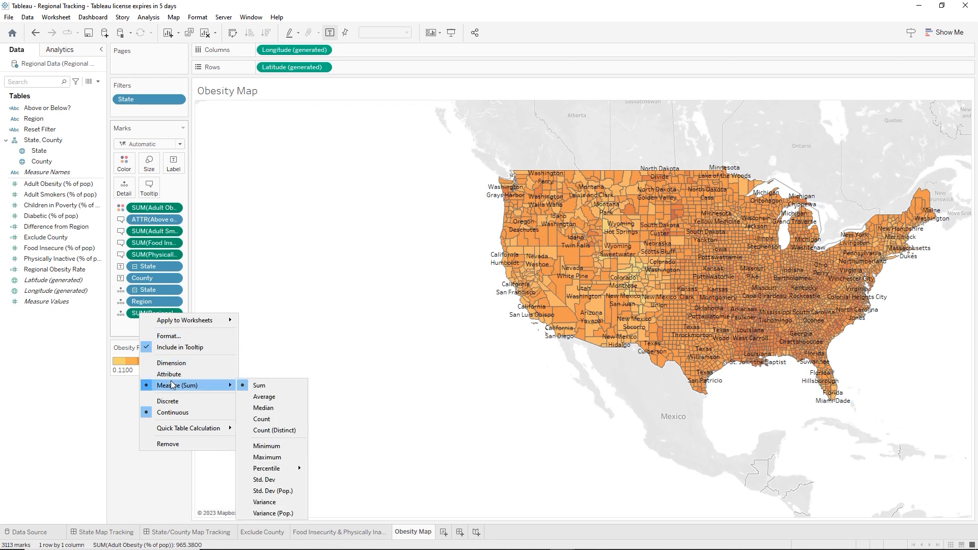
left_click(251, 399)
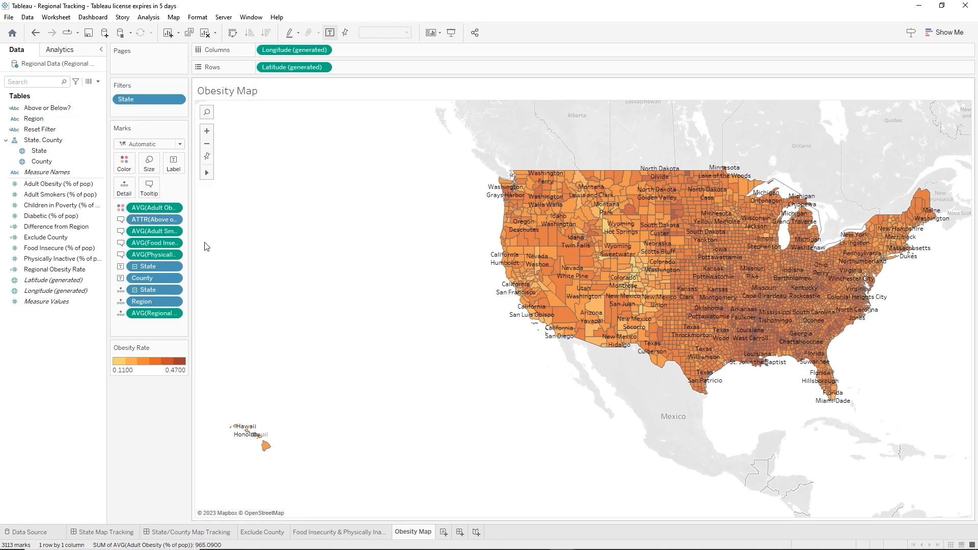
- Delete the County and State fields from the map's mark label text and apply the empty label
left_click(175, 163)
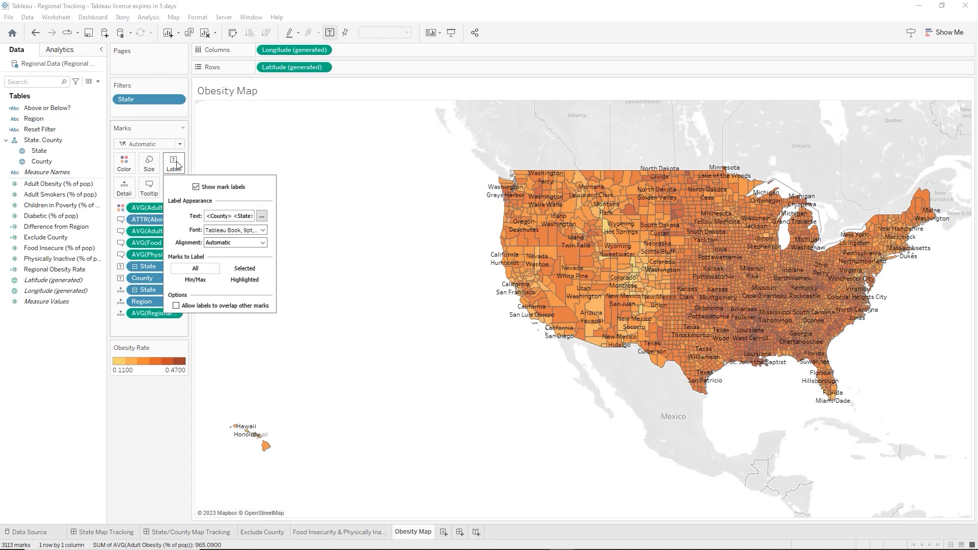
left_click(262, 217)
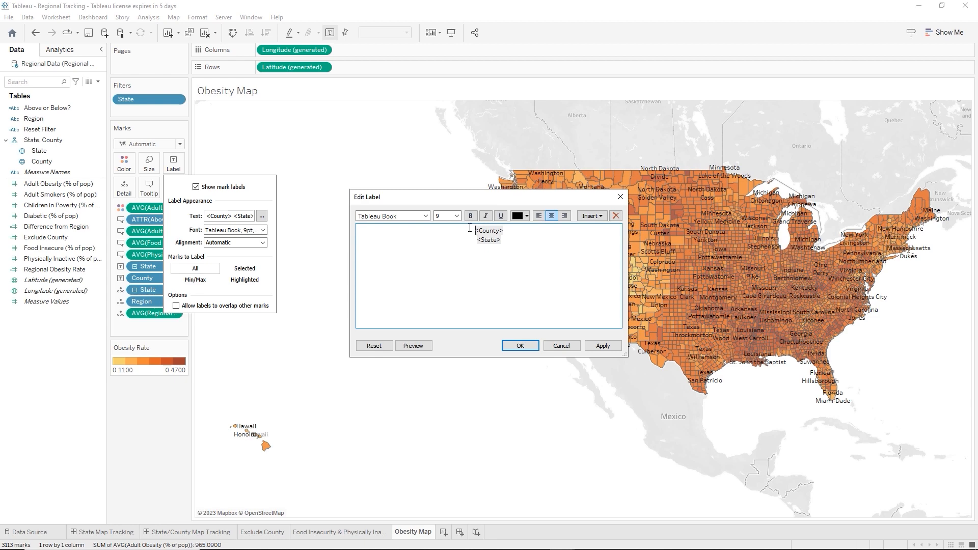
key("ctrl+a")
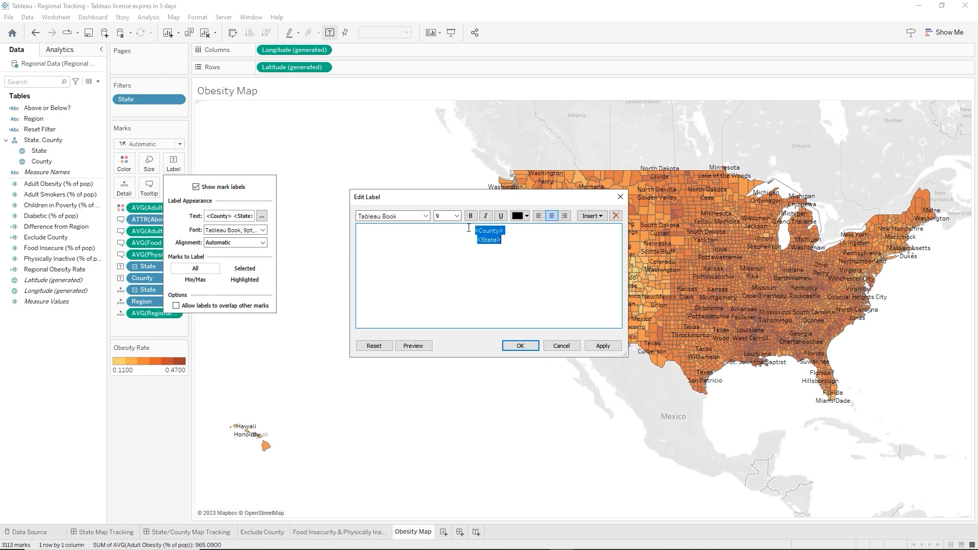
key("Delete")
left_click(520, 345)
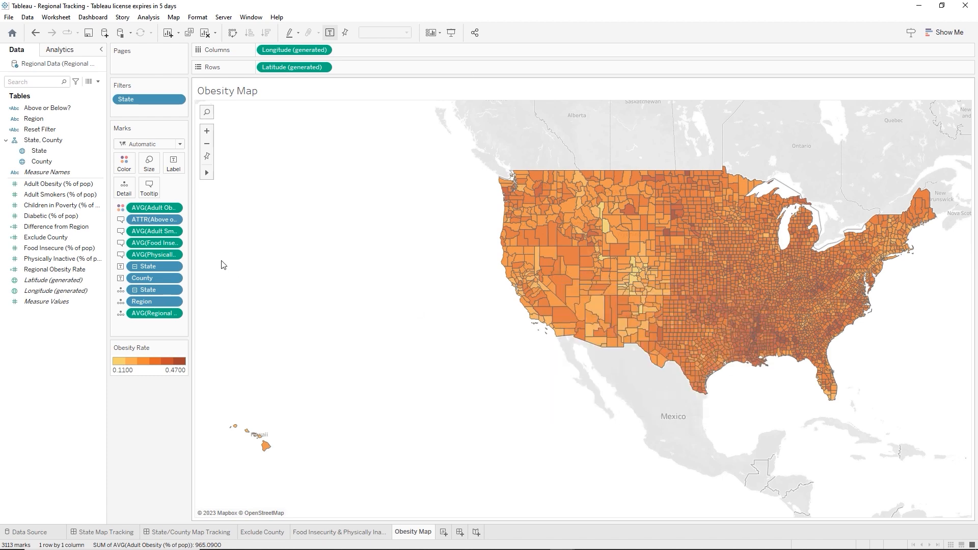
- Change the first line of the map's tooltip to the County field followed by "County," without its leading caption
left_click(151, 192)
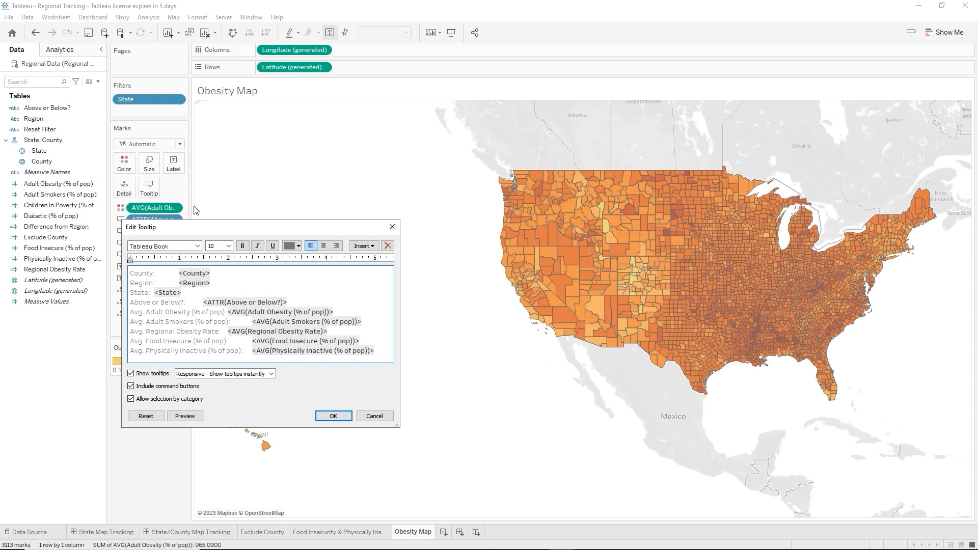
double_click(132, 273)
key("BackSpace")
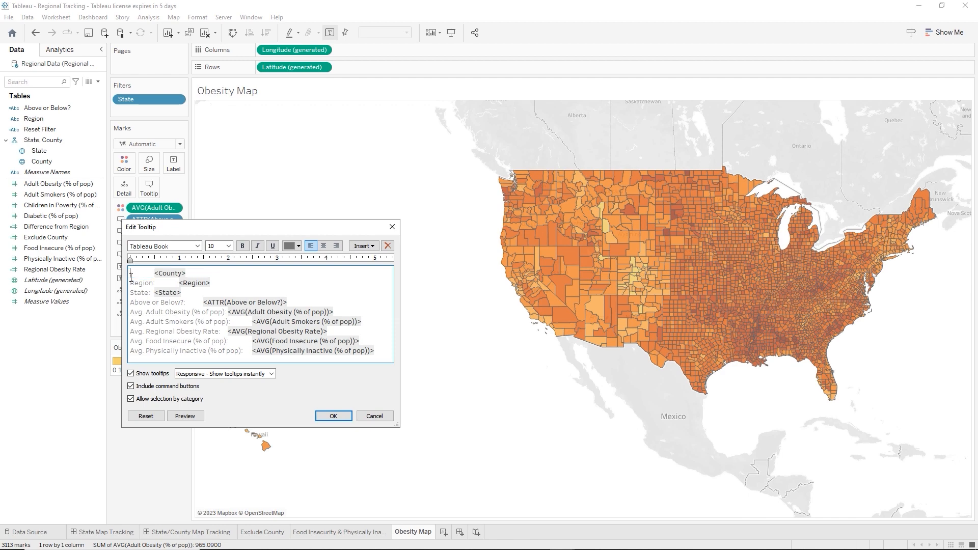
key("BackSpace")
key("ctrl+b")
type("Count")
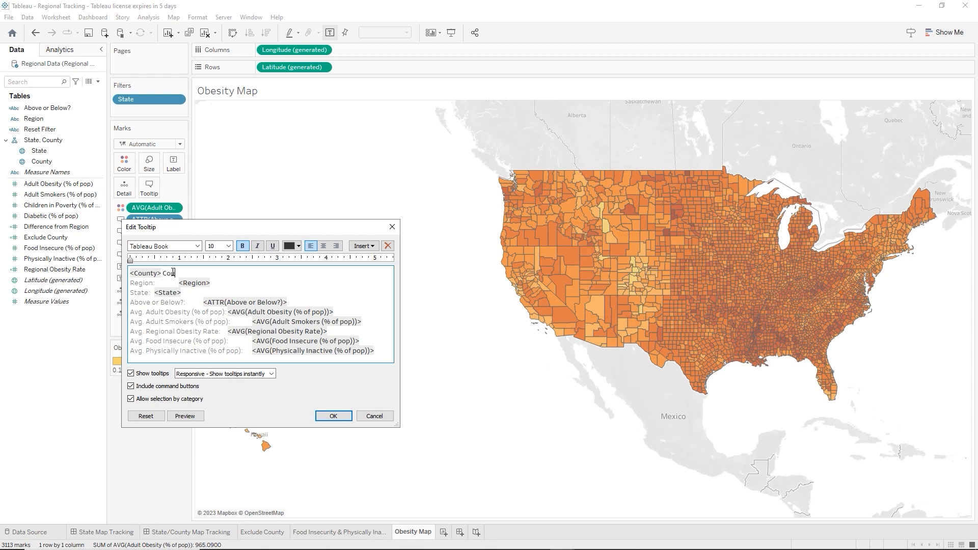
type("y,")
- Remove the Region line from the tooltip and move the State field, without its caption, to the end of the first line
left_click_drag(130, 285, 212, 284)
triple_click(266, 286)
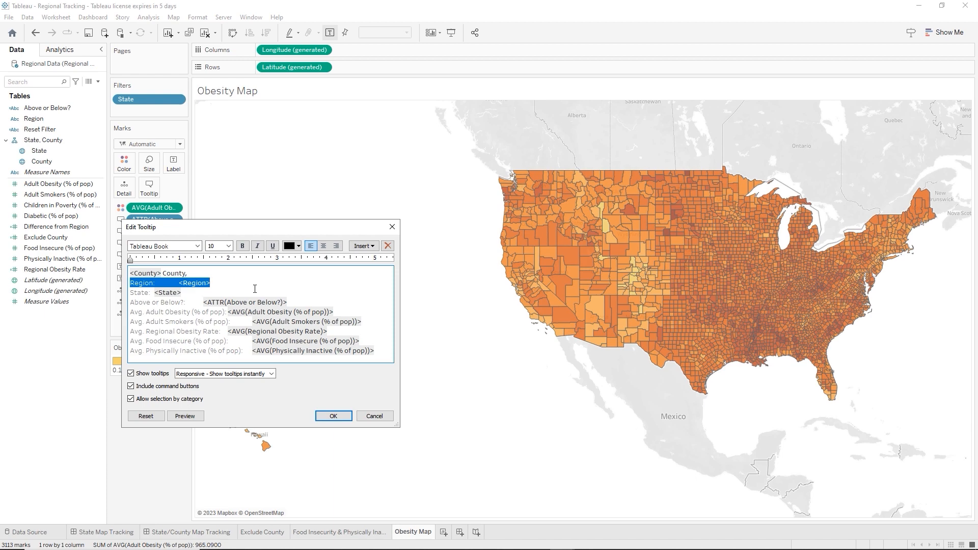
key("Delete")
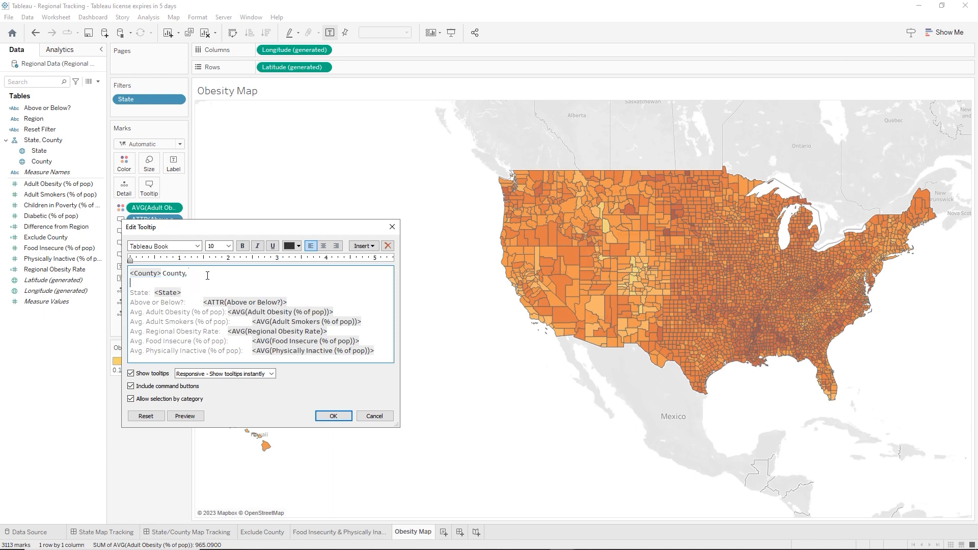
left_click(195, 276)
key("Delete")
key("Delete")
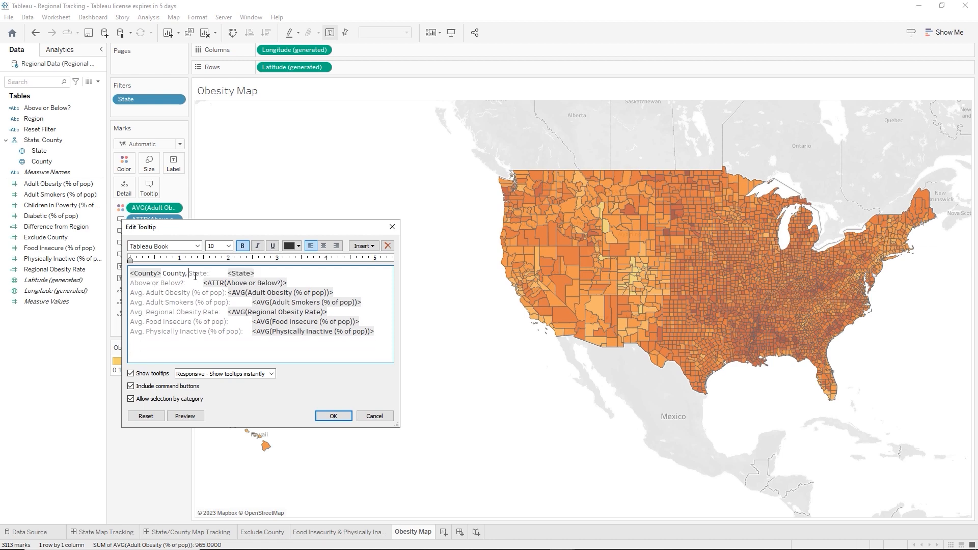
key("ctrl+shift+Right")
key("ctrl+shift+Right")
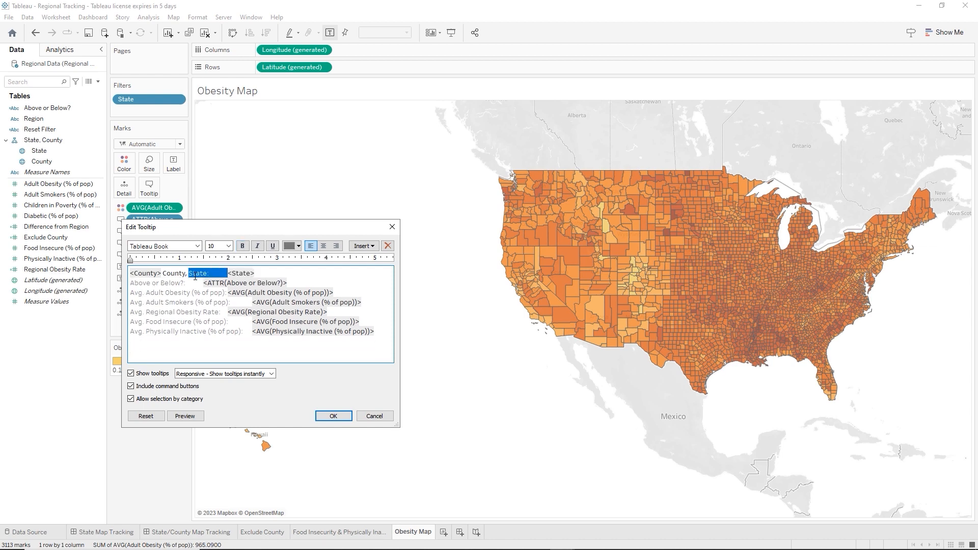
key("Delete")
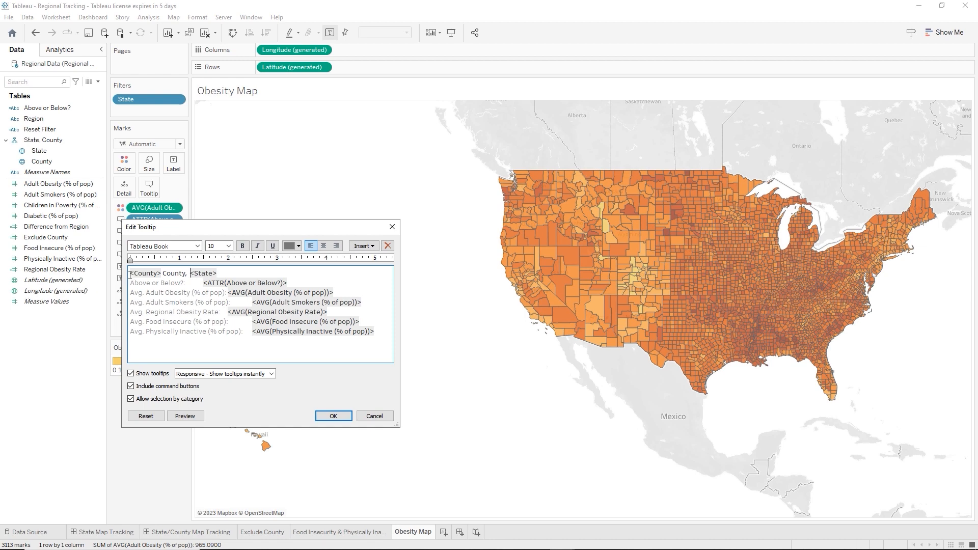
- Format the tooltip's county and state heading as bold orange text at size 12
left_click_drag(132, 273, 258, 268)
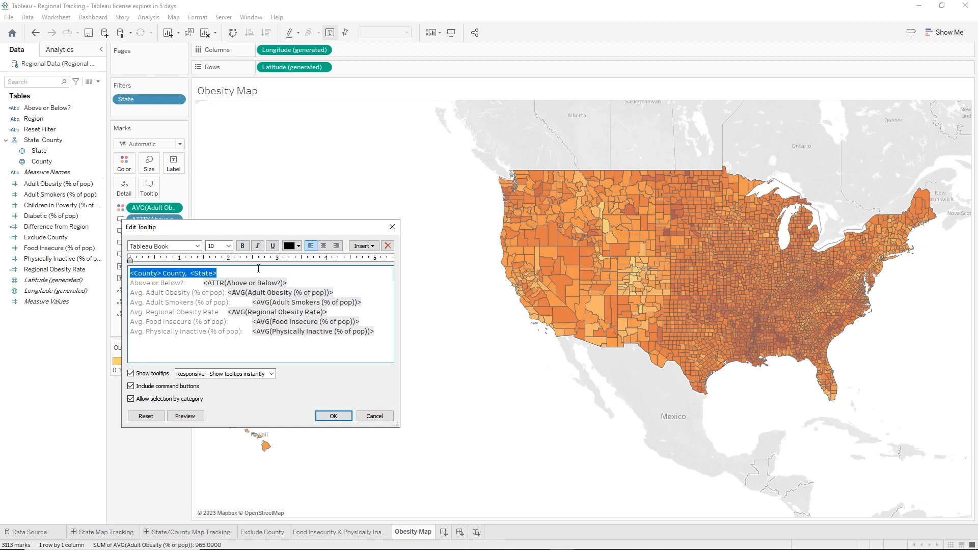
left_click(228, 246)
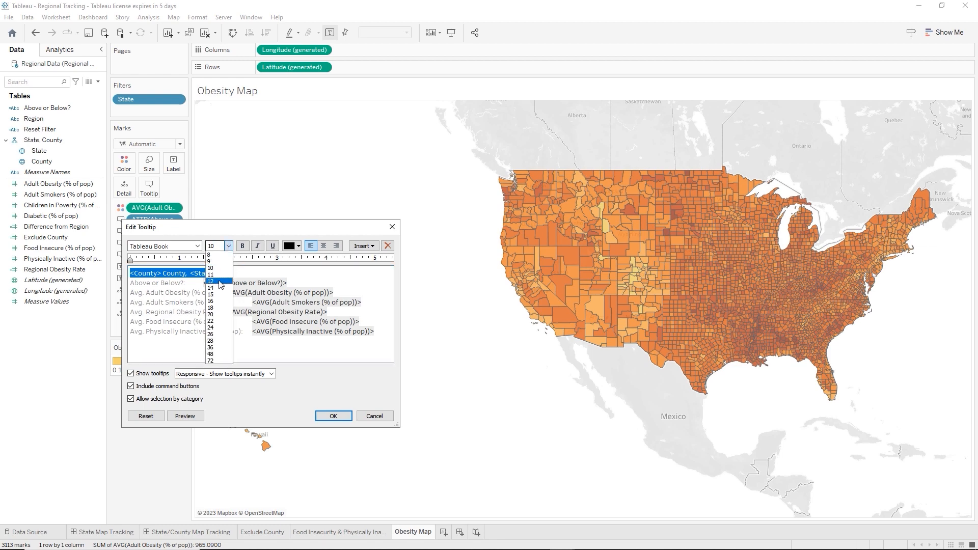
left_click(211, 281)
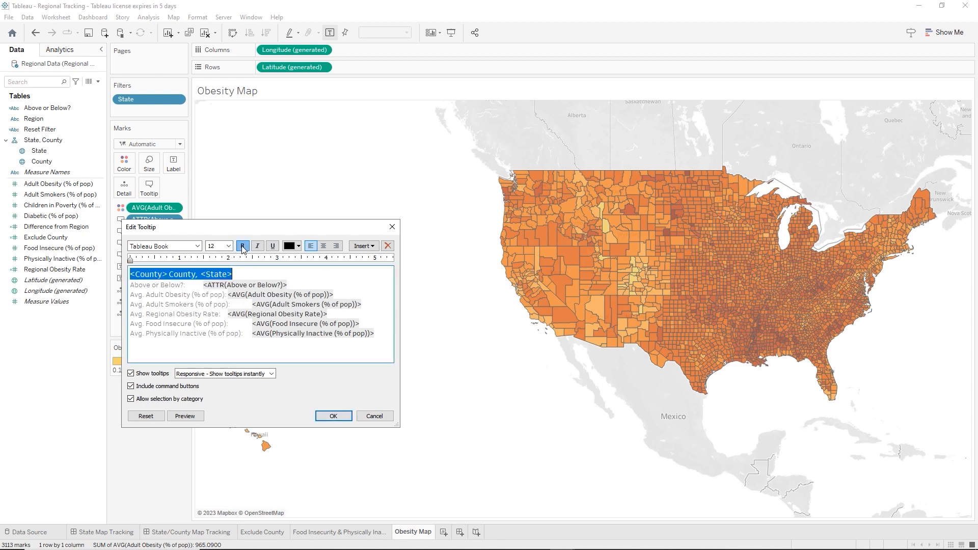
left_click(299, 247)
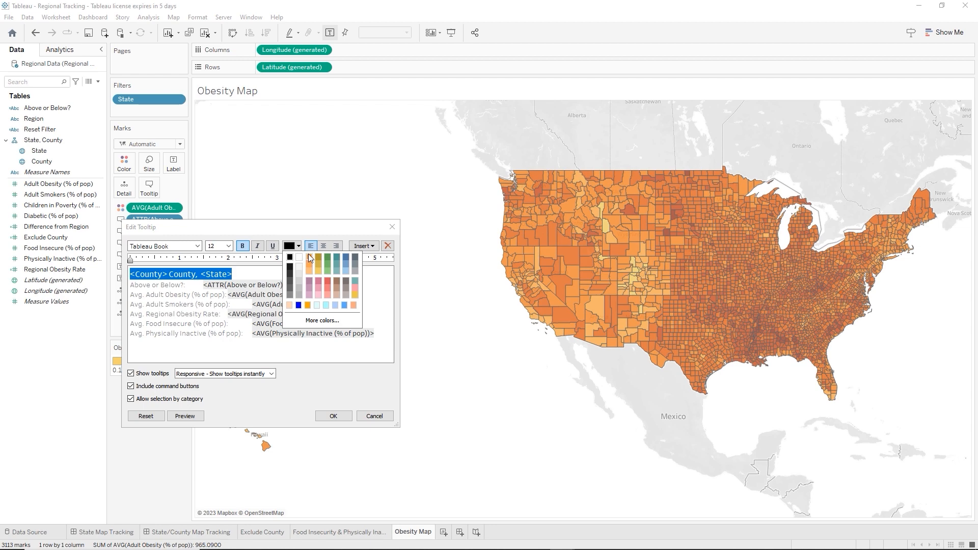
left_click(308, 257)
left_click(293, 352)
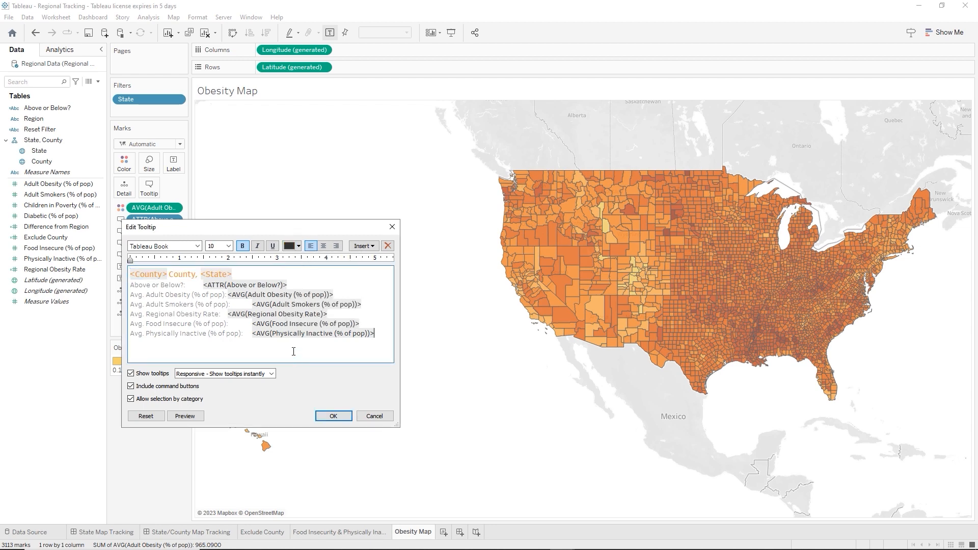
- Move the tooltip's Avg. Adult Obesity line directly beneath the county and state heading
left_click(266, 276)
left_click_drag(131, 295, 343, 288)
key("ctrl+c")
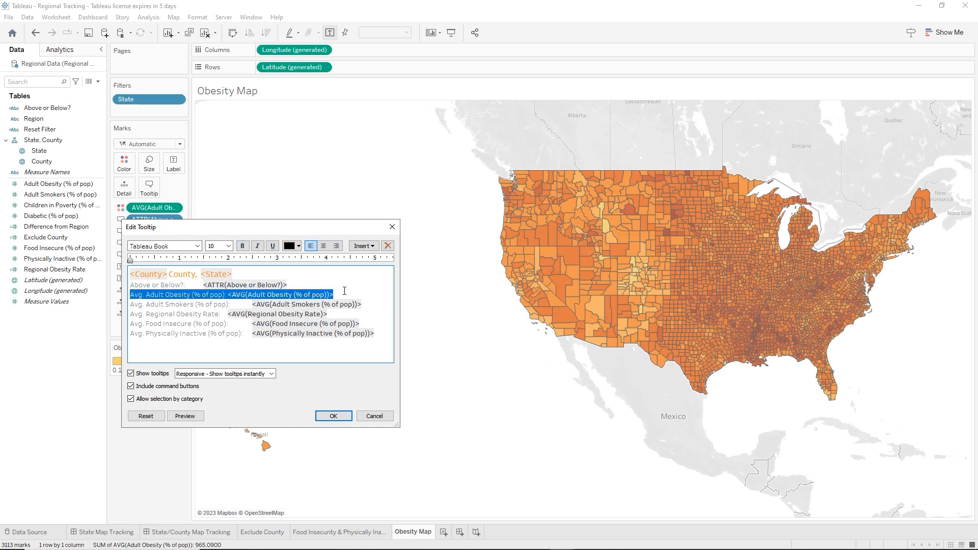
key("Delete")
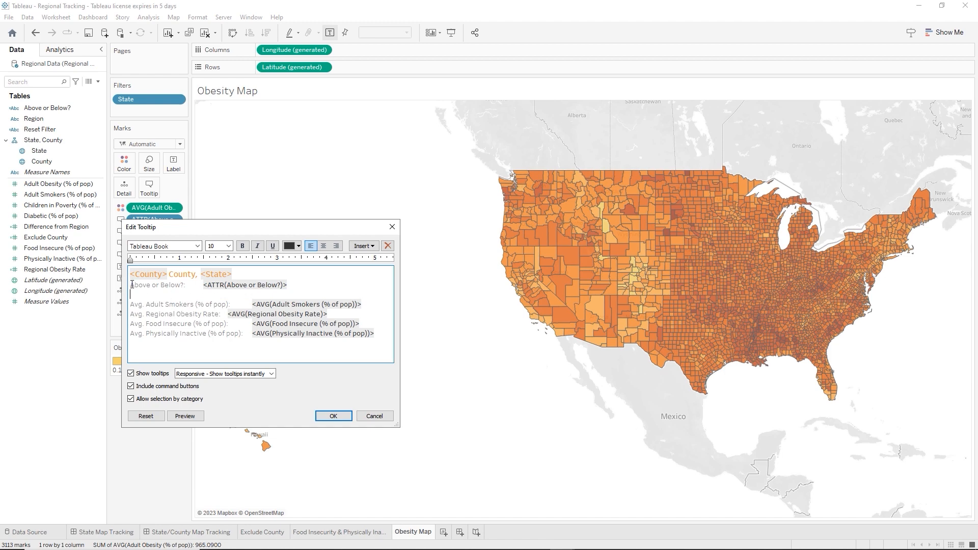
left_click(130, 283)
key("Return")
key("Up")
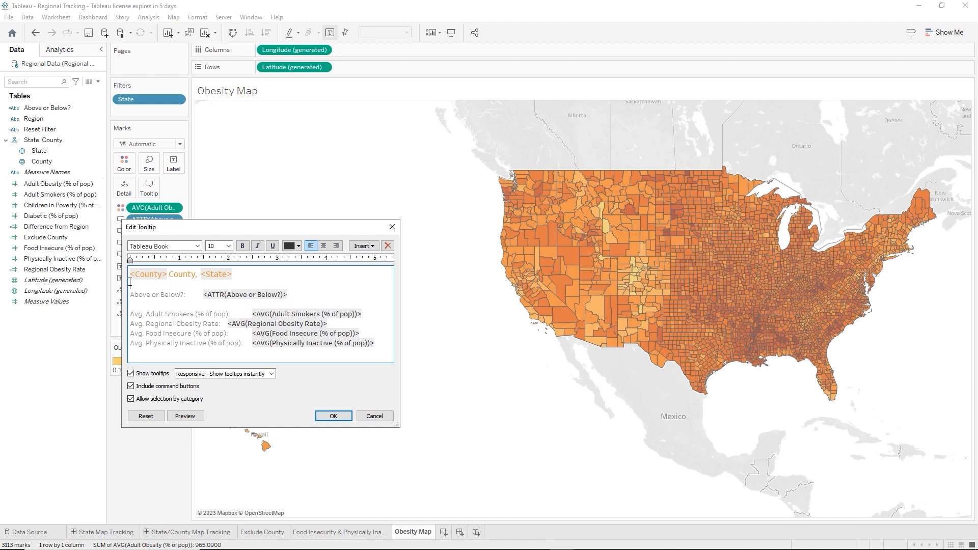
key("ctrl+v")
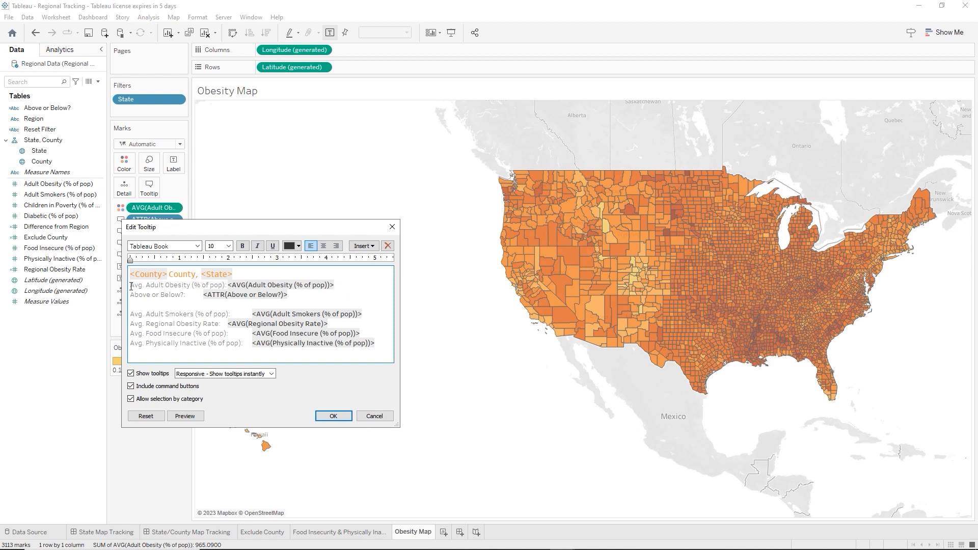
- Remove the caption before the tooltip's Adult Obesity field and add "obesity rate," after the field
left_click_drag(130, 285, 228, 287)
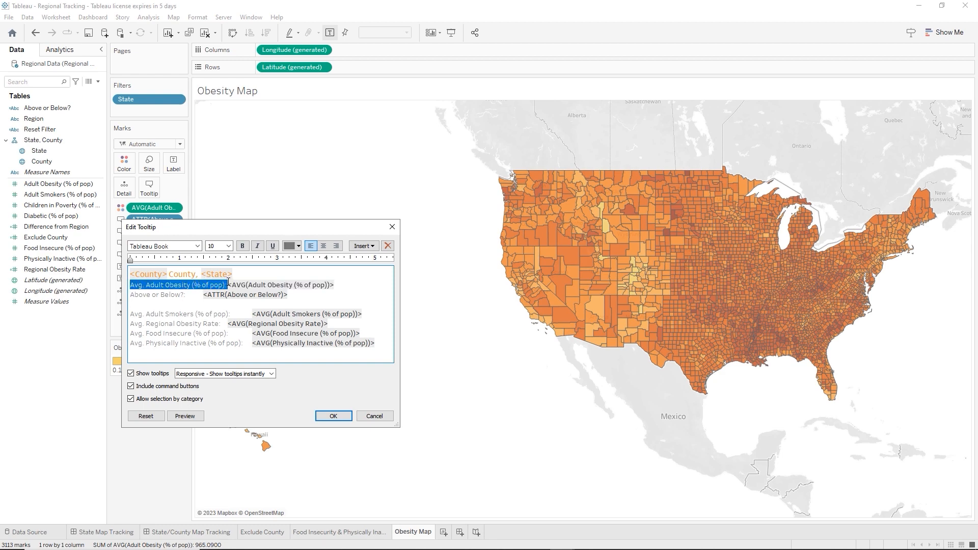
key("BackSpace")
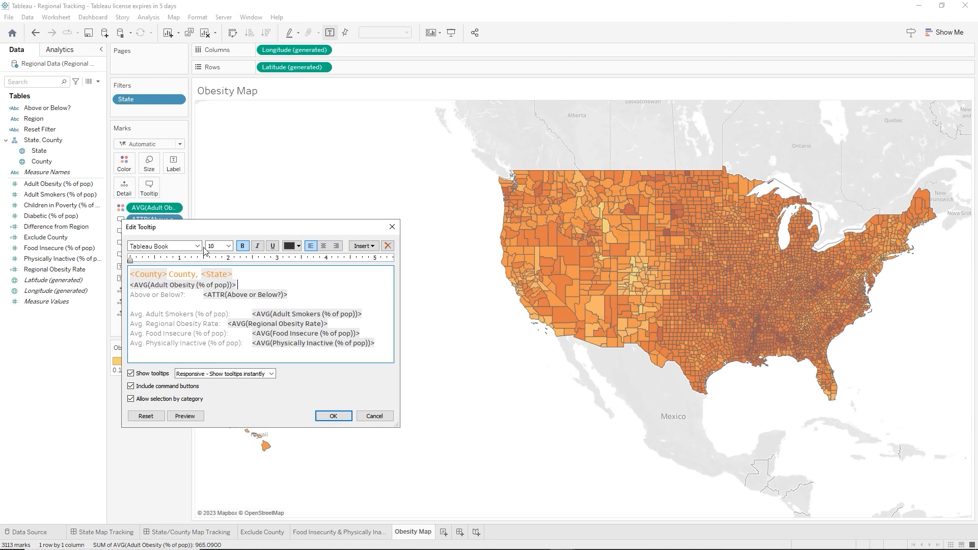
type("obesity rate,")
- Move the "Above or Below?" field to the end of the tooltip's obesity rate line and delete its leftover caption line
left_click_drag(203, 295, 290, 295)
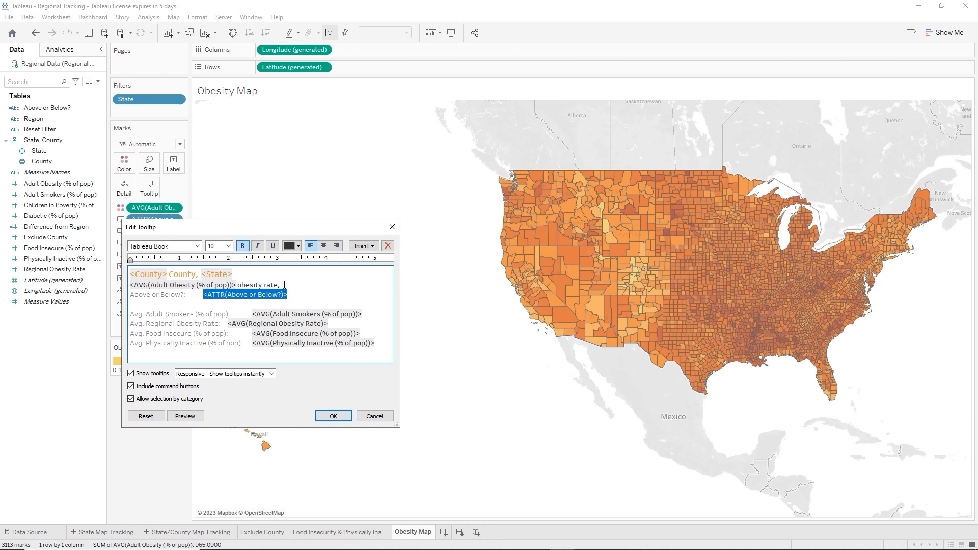
key("ctrl+x")
left_click(284, 284)
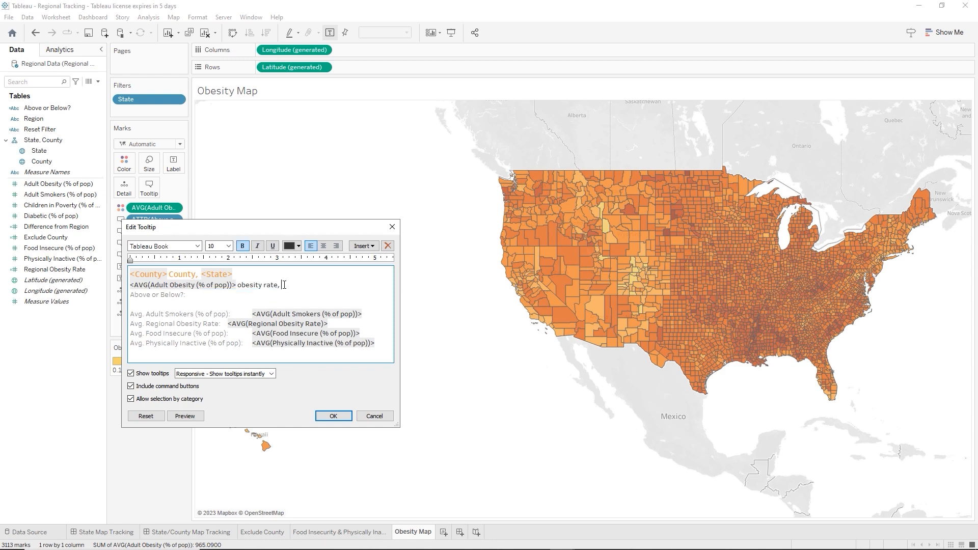
key("ctrl+v")
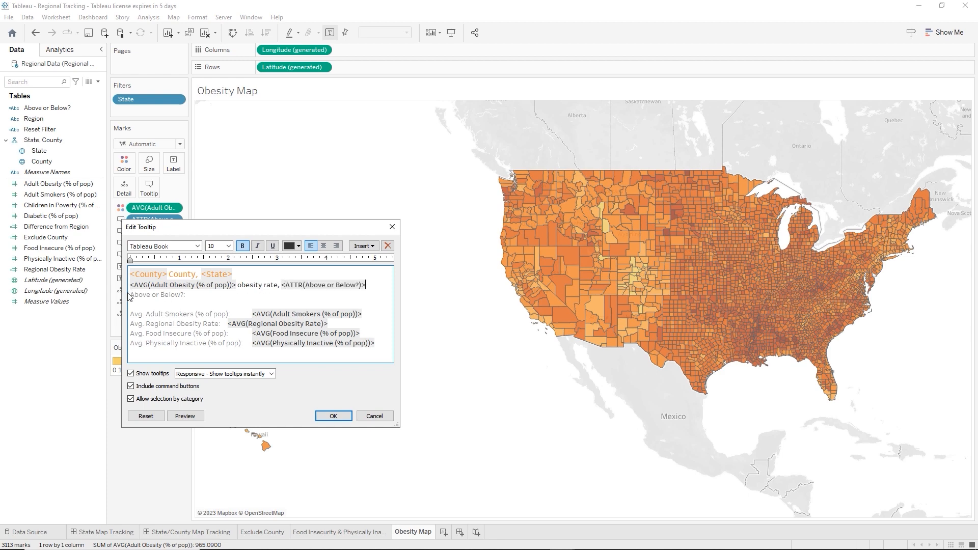
left_click_drag(128, 297, 136, 309)
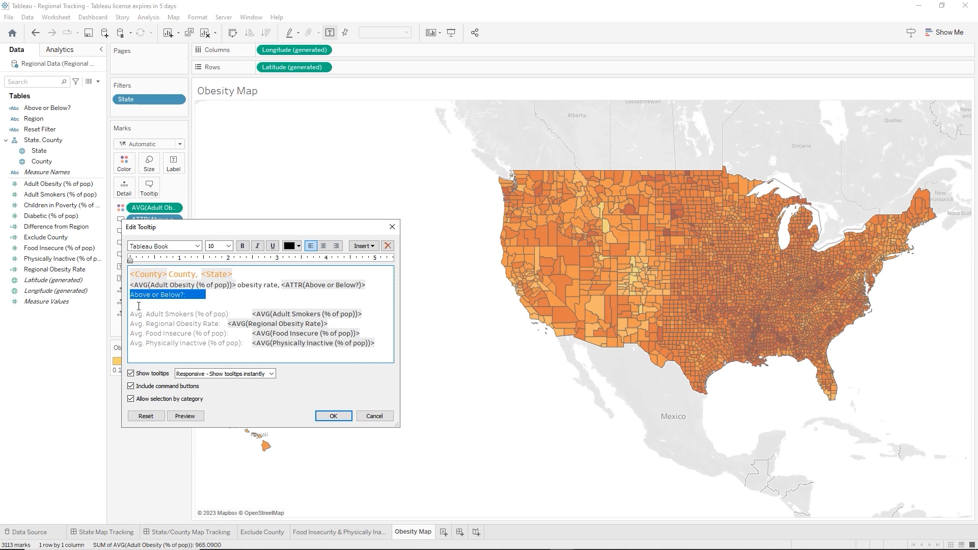
key("Delete")
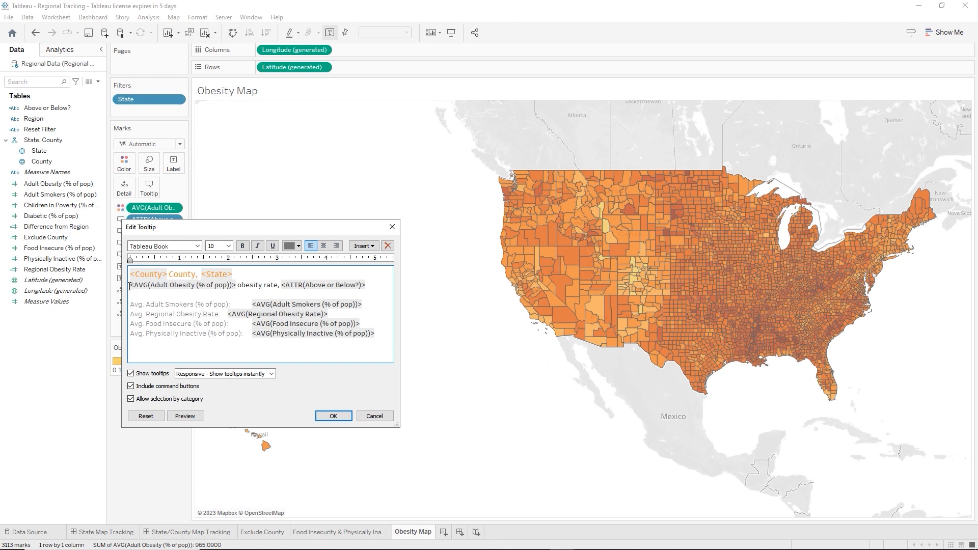
- Set the tooltip's Adult Smokers, Regional Obesity Rate, Food Insecure and Physically Inactive lines to font size 9
left_click_drag(129, 285, 246, 294)
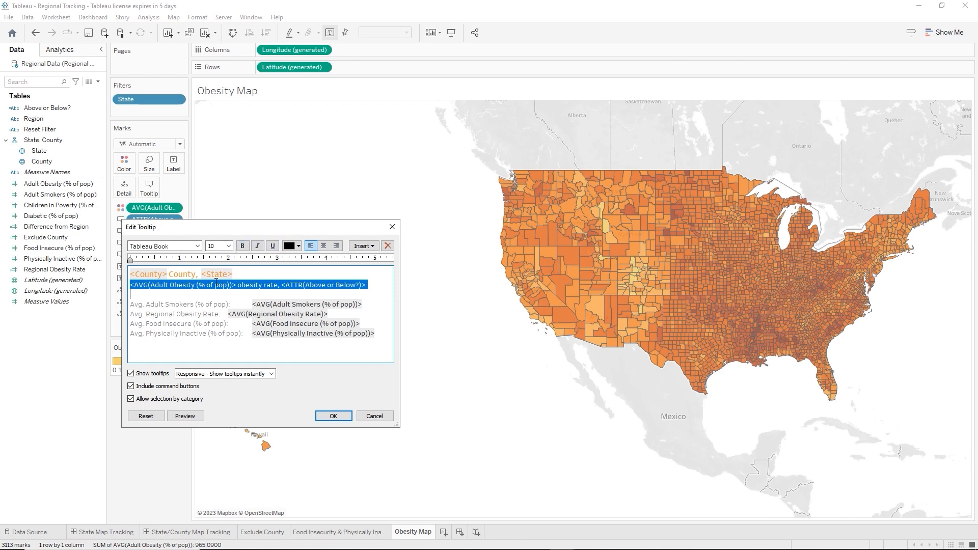
left_click(204, 299)
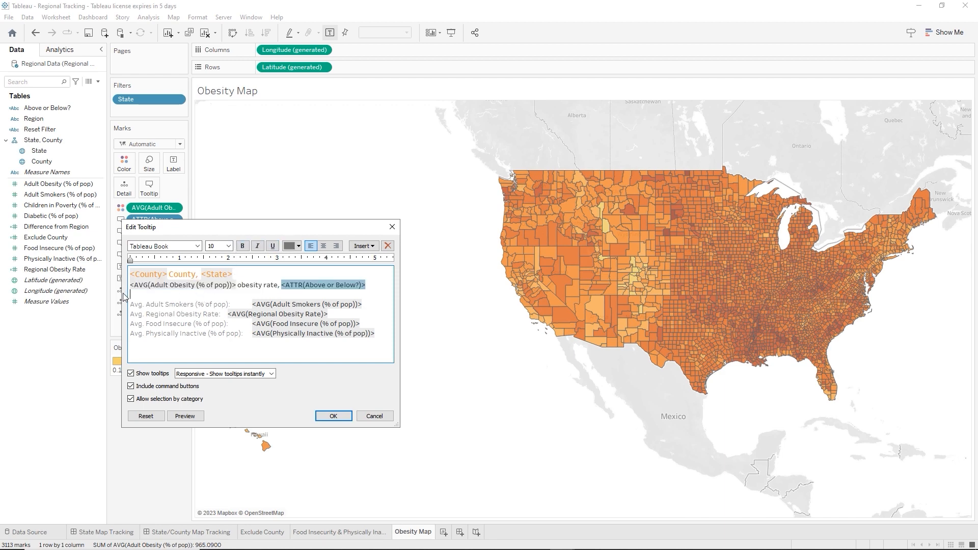
left_click(135, 310)
left_click_drag(134, 309, 313, 357)
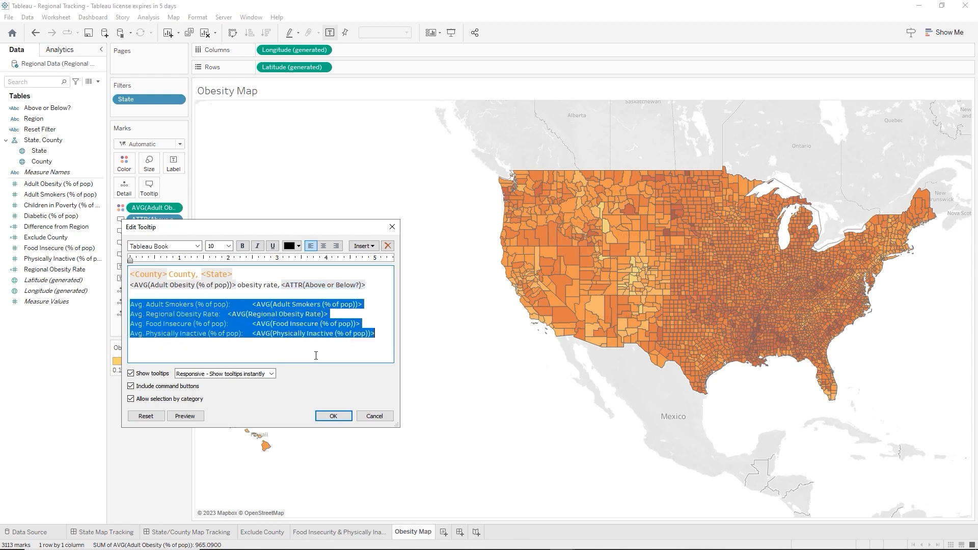
left_click(229, 246)
left_click(215, 261)
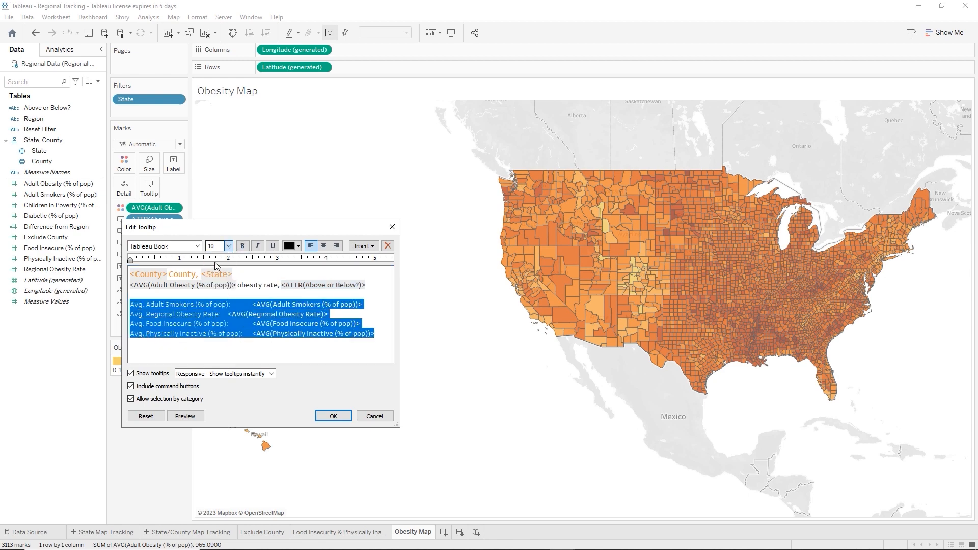
key("ctrl+b")
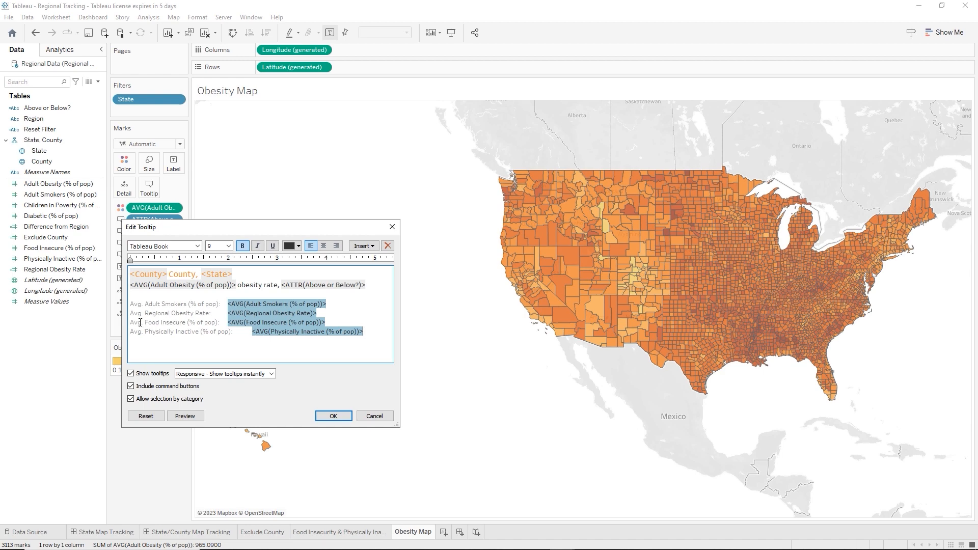
- Remove the caption before the tooltip's Food Insecure field and add "of people eat few fruits and vegetables" after the field
left_click_drag(130, 322, 228, 320)
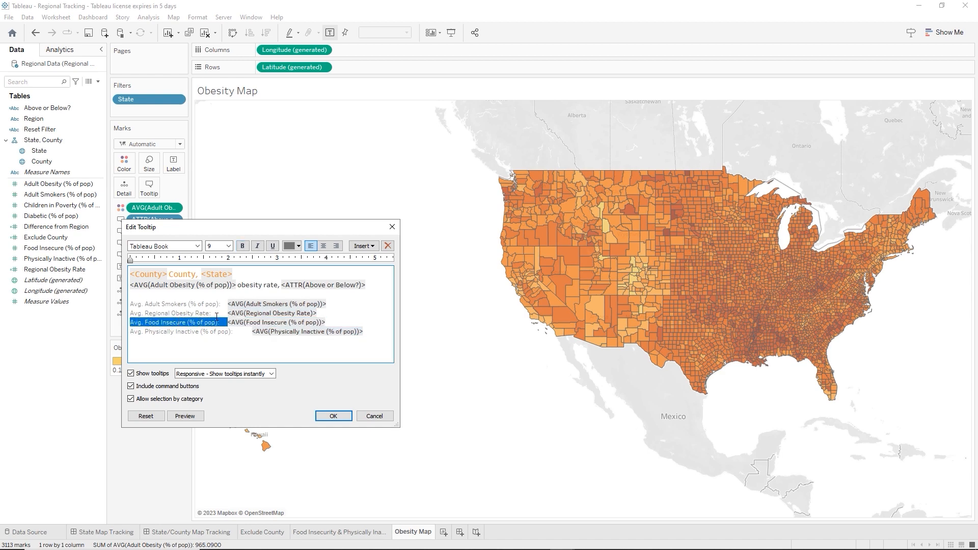
key("Delete")
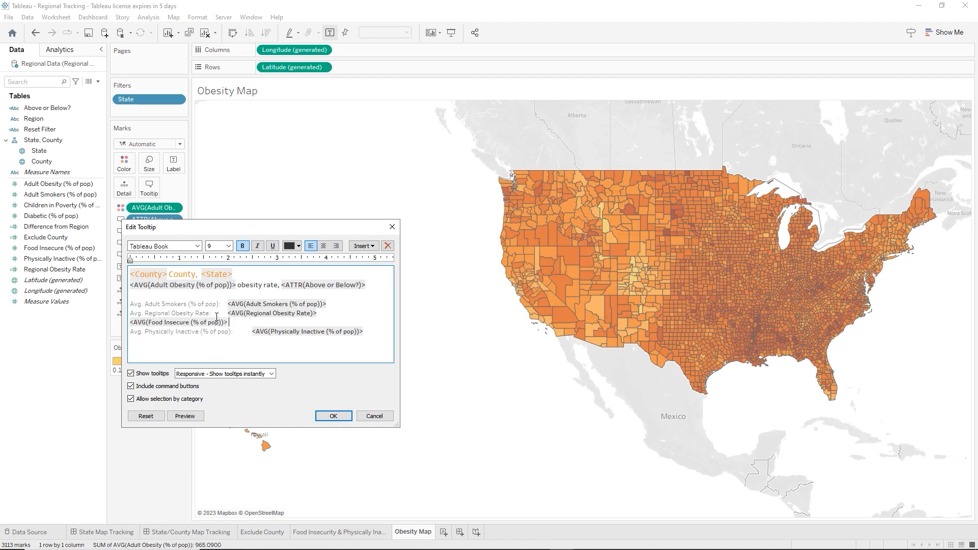
type("of people eat few fruits and vegetab")
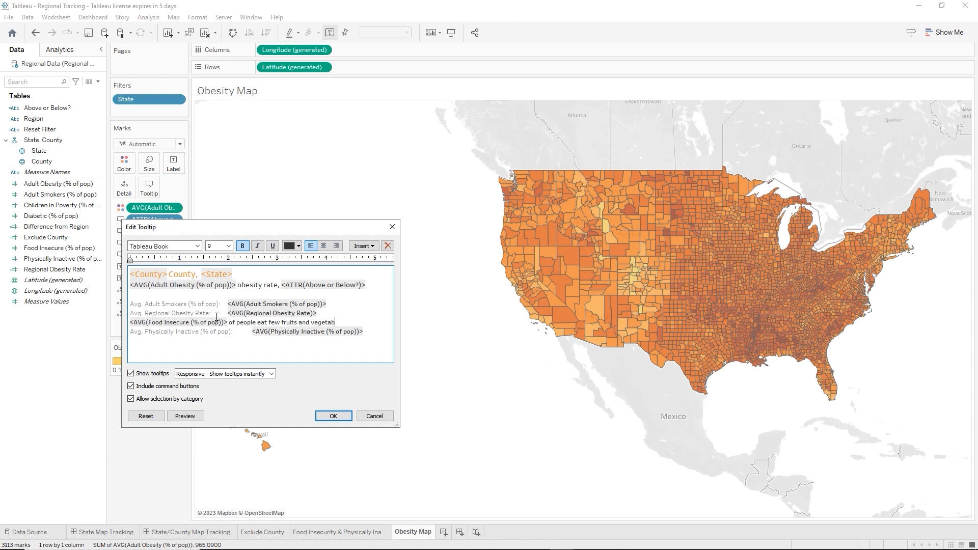
type("les")
- Replace the tooltip's Physically Inactive and Adult Smokers captions with "of people do not exercise" and "of people smoke" after the respective fields
left_click_drag(129, 331, 247, 331)
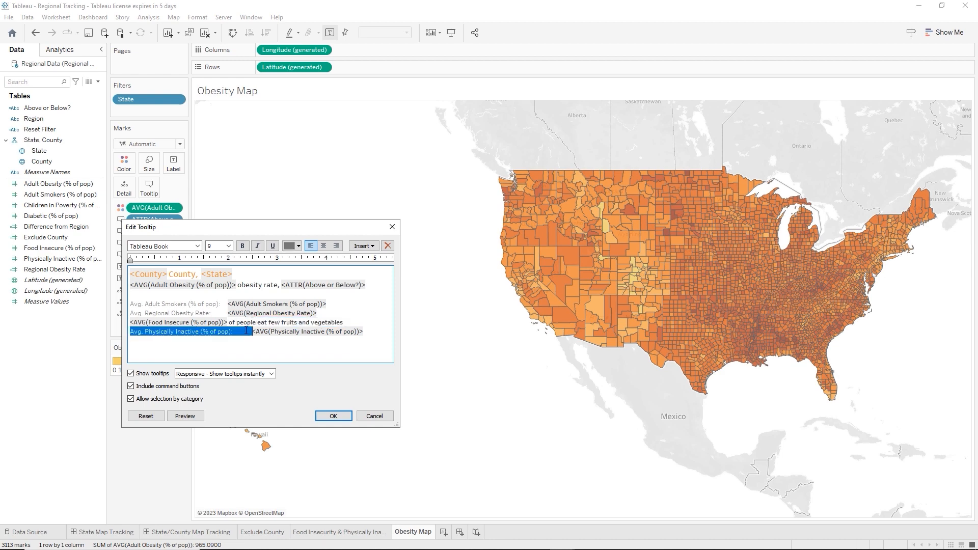
key("BackSpace")
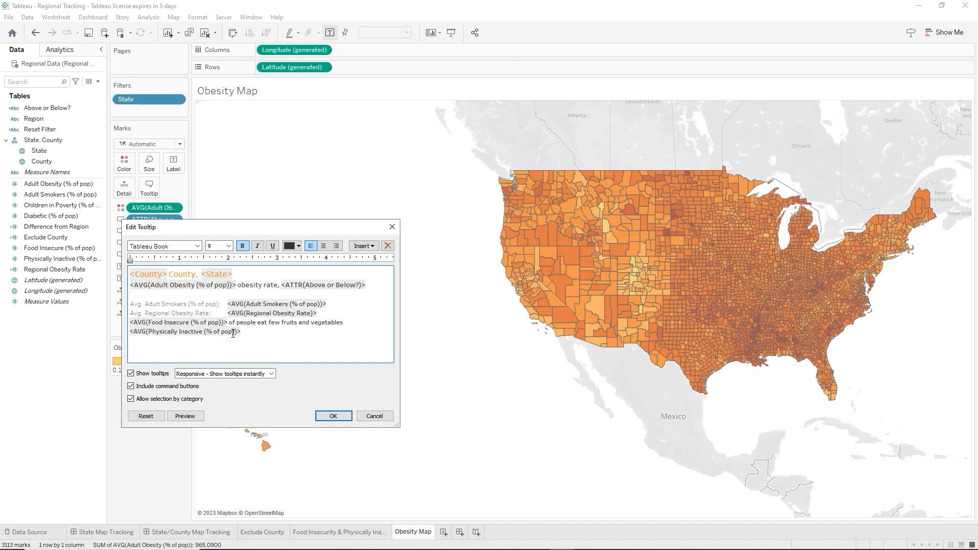
type("of people do not exercise")
left_click_drag(129, 303, 227, 305)
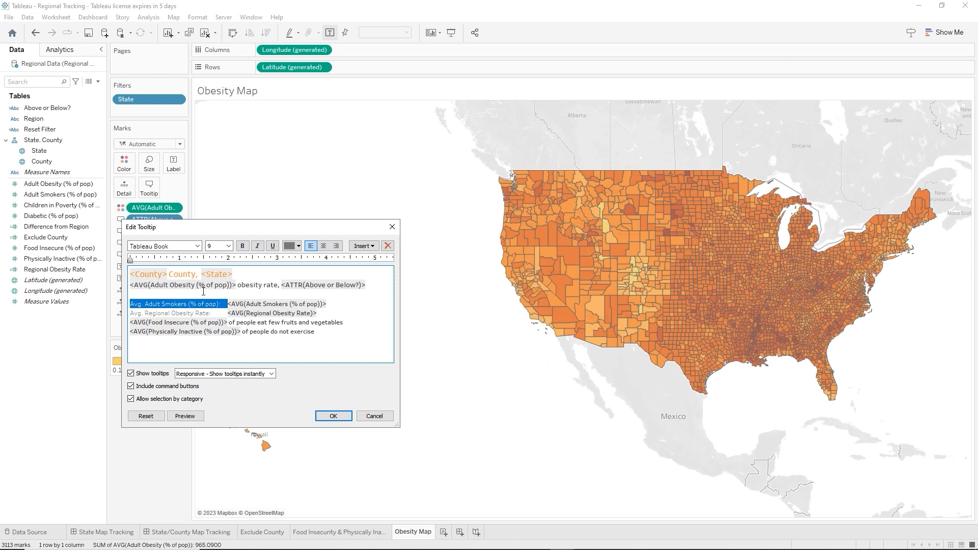
key("Delete")
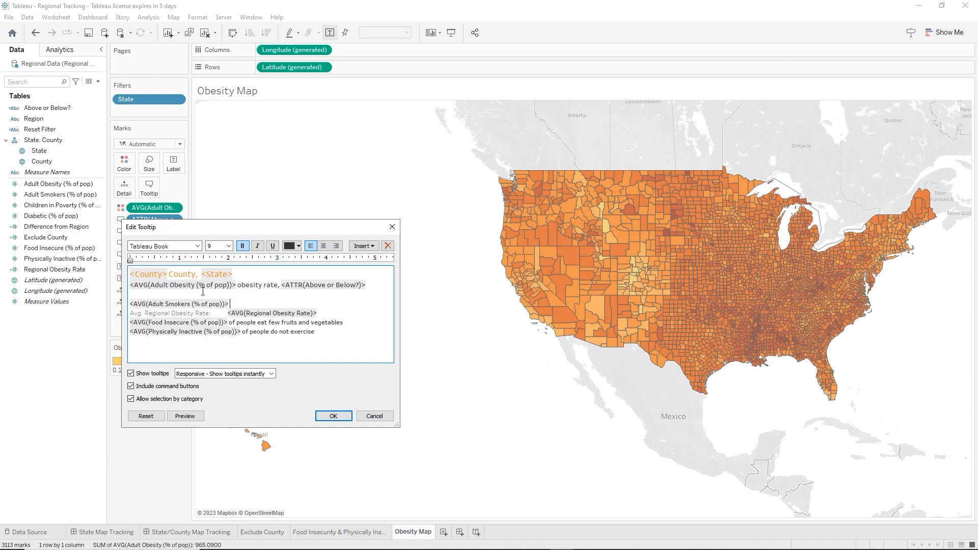
type("of people smoke")
- Delete the Avg. Regional Obesity Rate line from the tooltip and apply the tooltip changes
left_click_drag(131, 313, 317, 313)
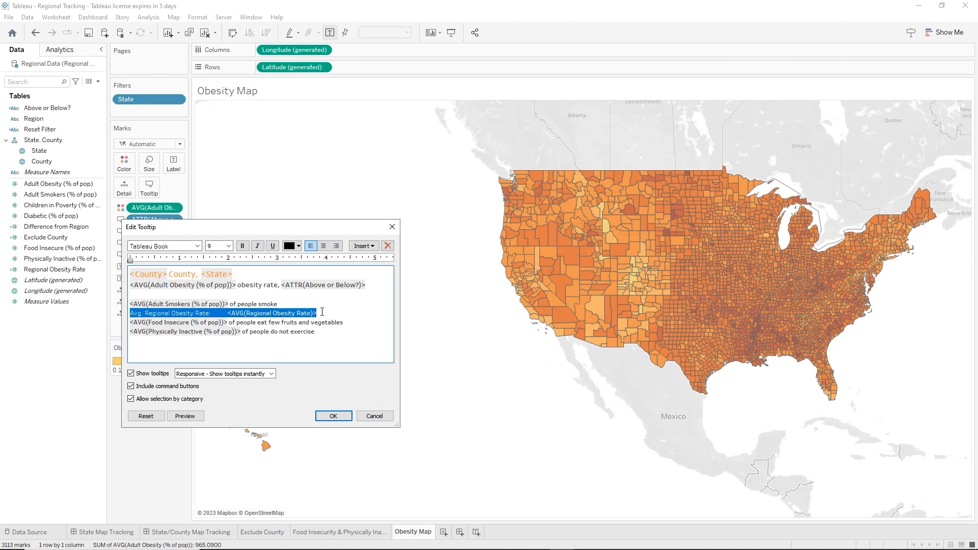
key("BackSpace")
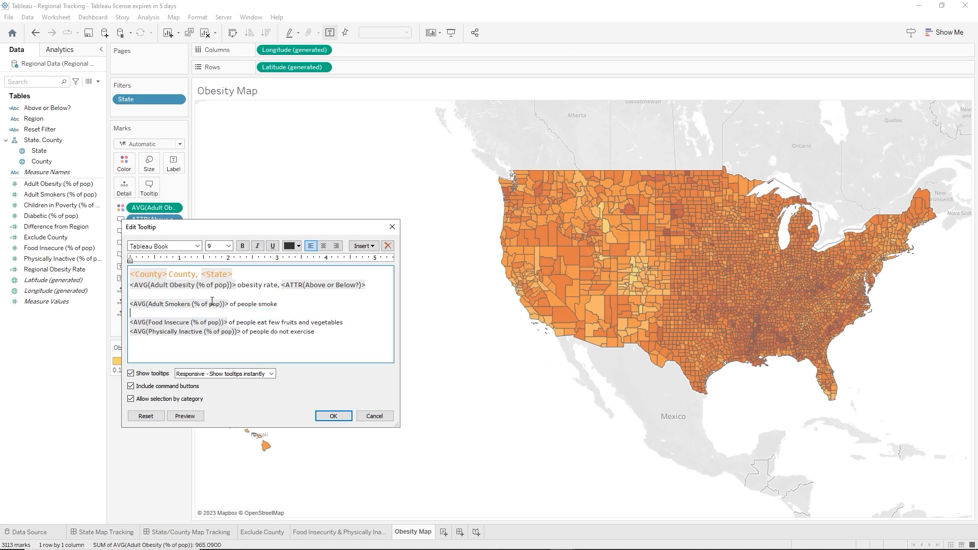
key("BackSpace")
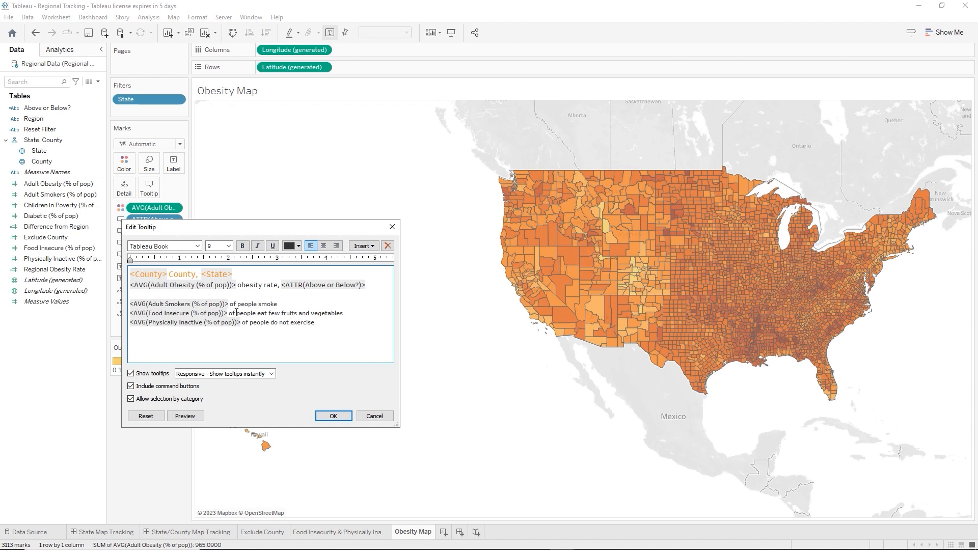
left_click(334, 417)
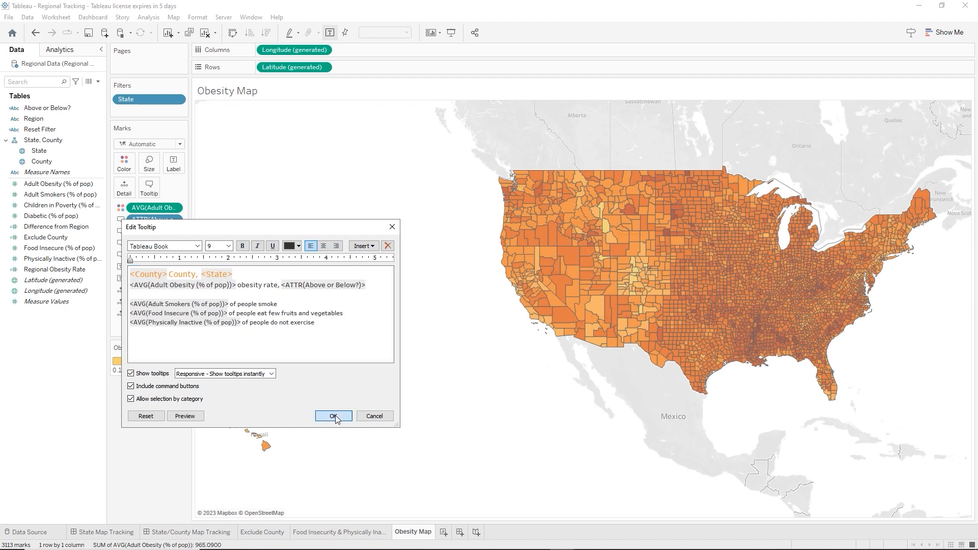
mouse_move(653, 261)
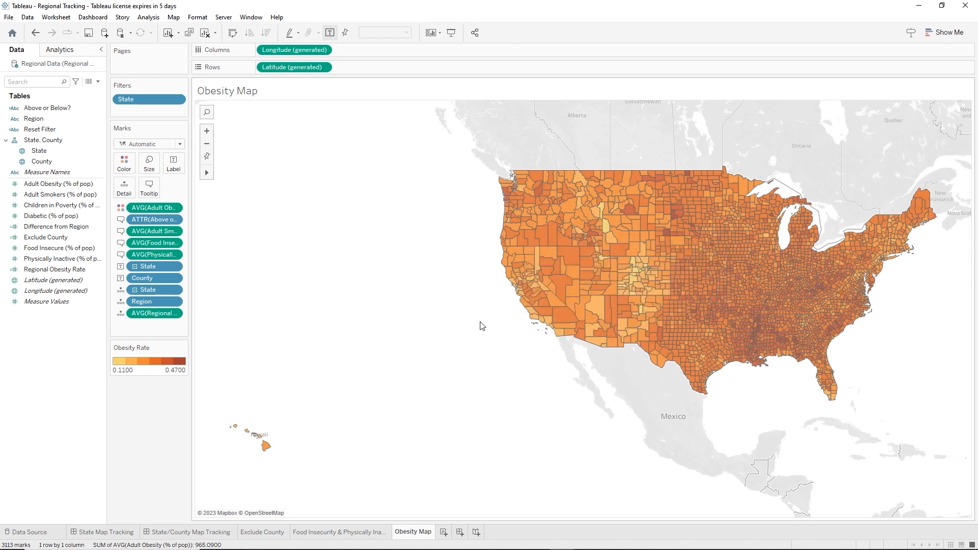
scroll(482, 326, "up", 1)
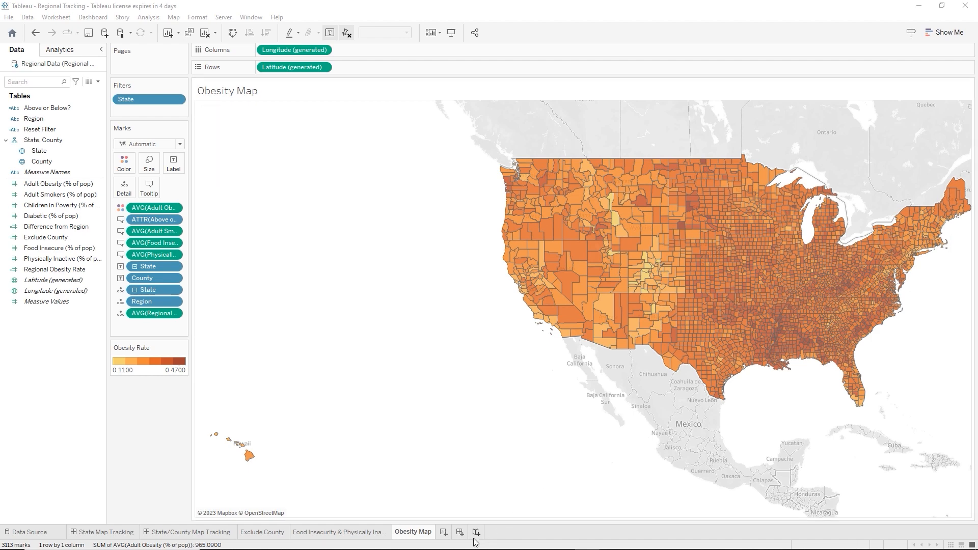
- Create a new worksheet and name it Obesity Scatter Plot
left_click(442, 533)
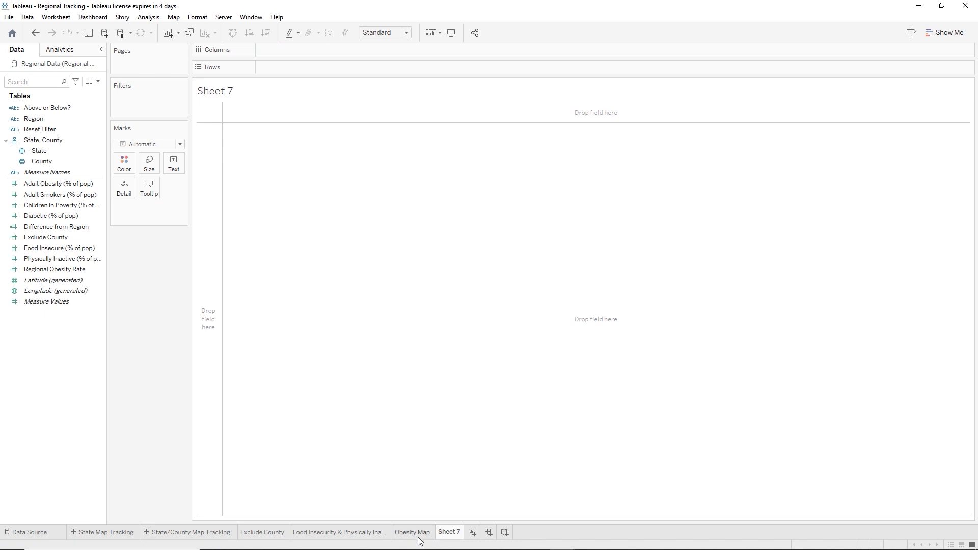
double_click(451, 532)
type("Obesi")
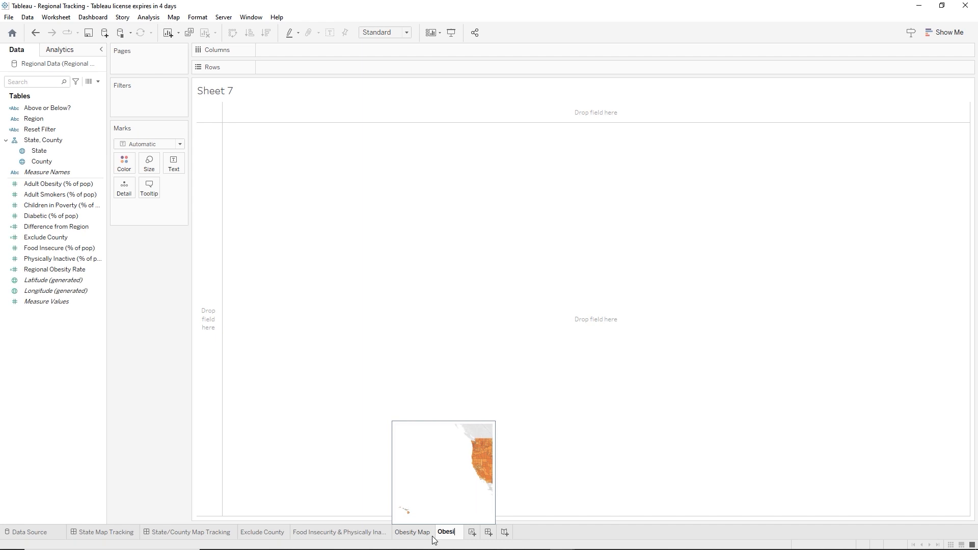
type("ty Scatt")
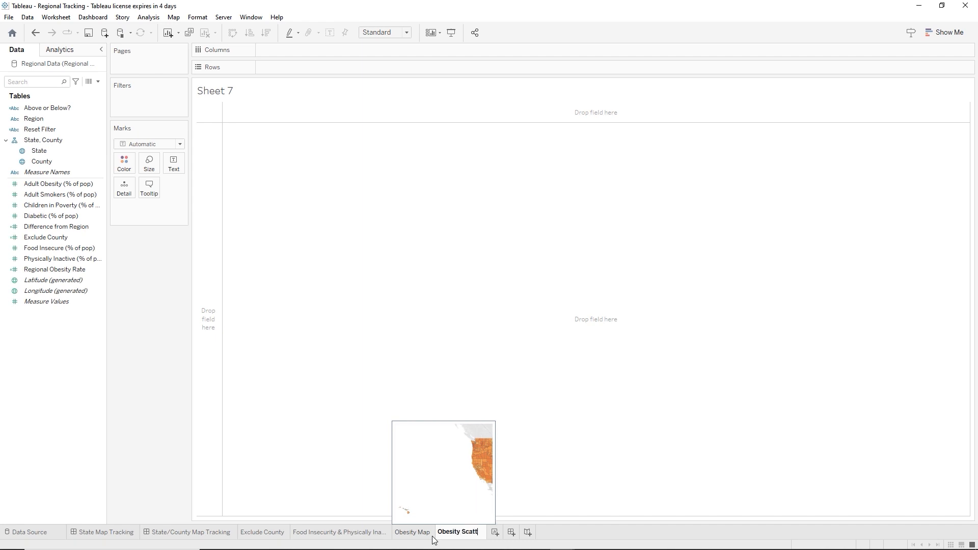
type("er Plot")
key("Return")
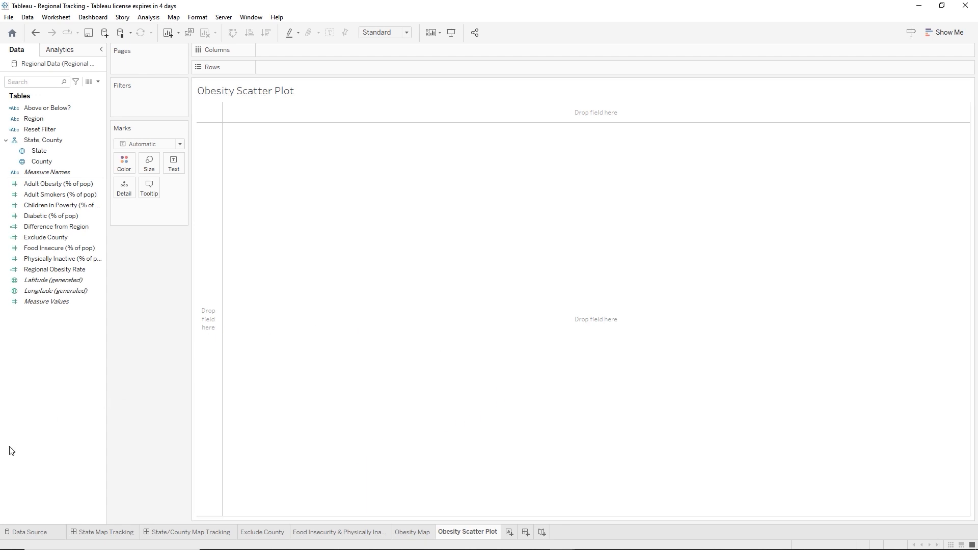
- Plot Adult Smokers, Food Insecure and Physically Inactive as columns against Adult Obesity as the row measure
left_click(44, 250)
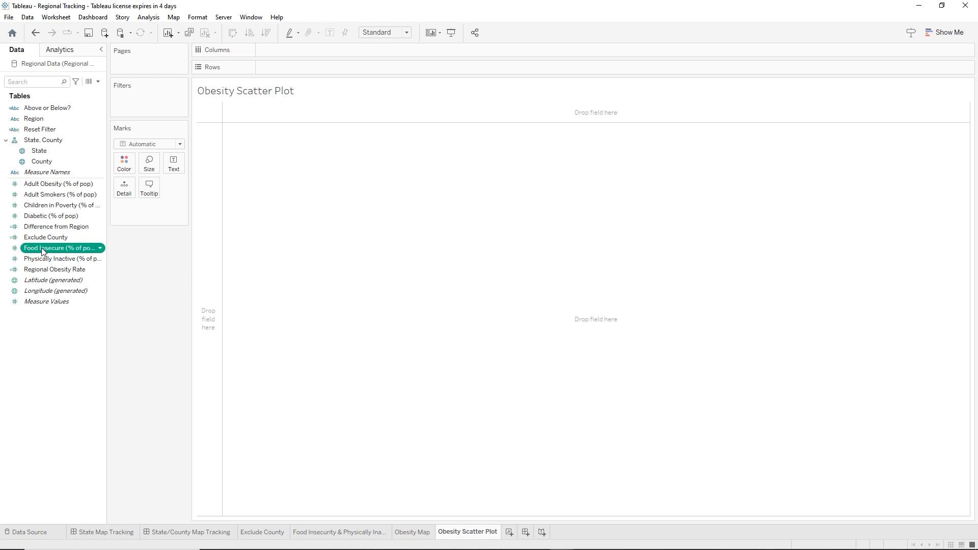
left_click(50, 260, "ctrl")
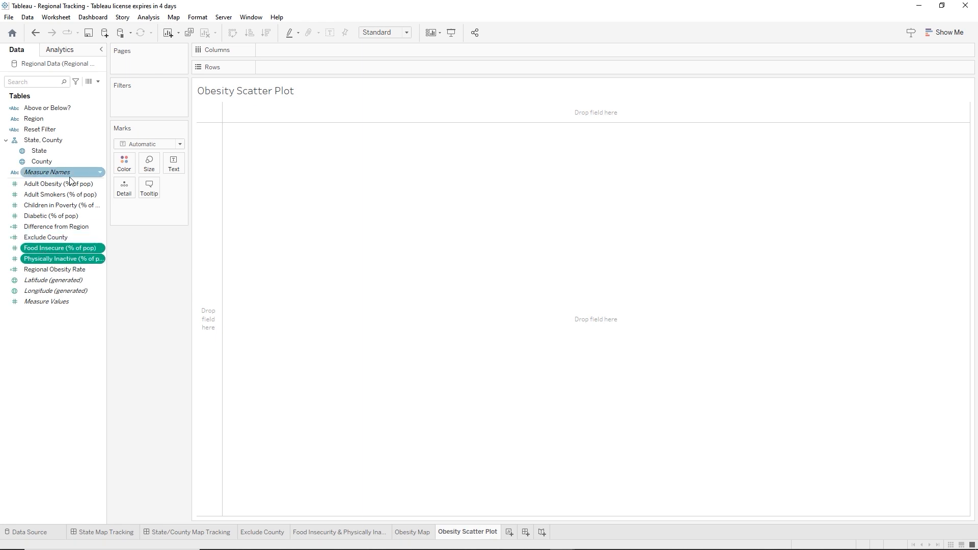
left_click(51, 194, "ctrl")
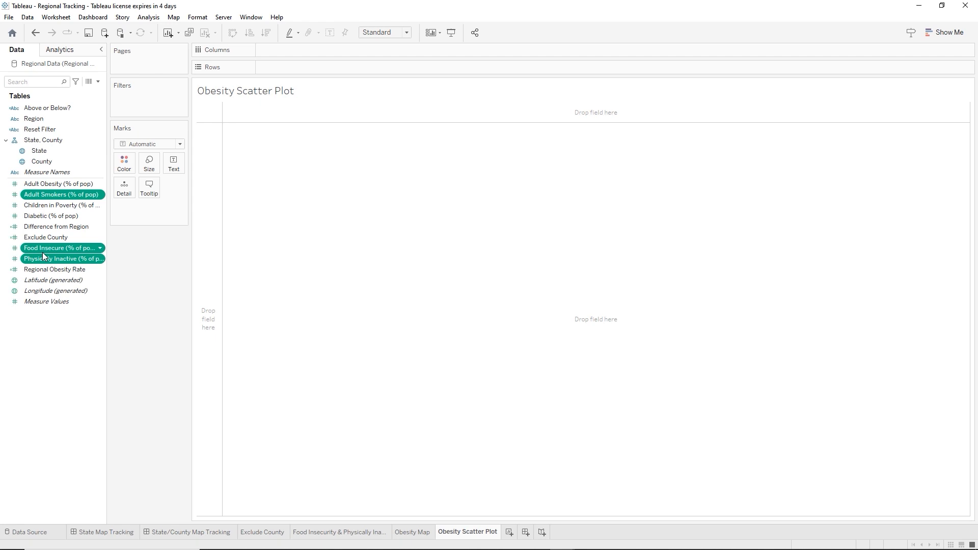
left_click_drag(84, 249, 284, 52)
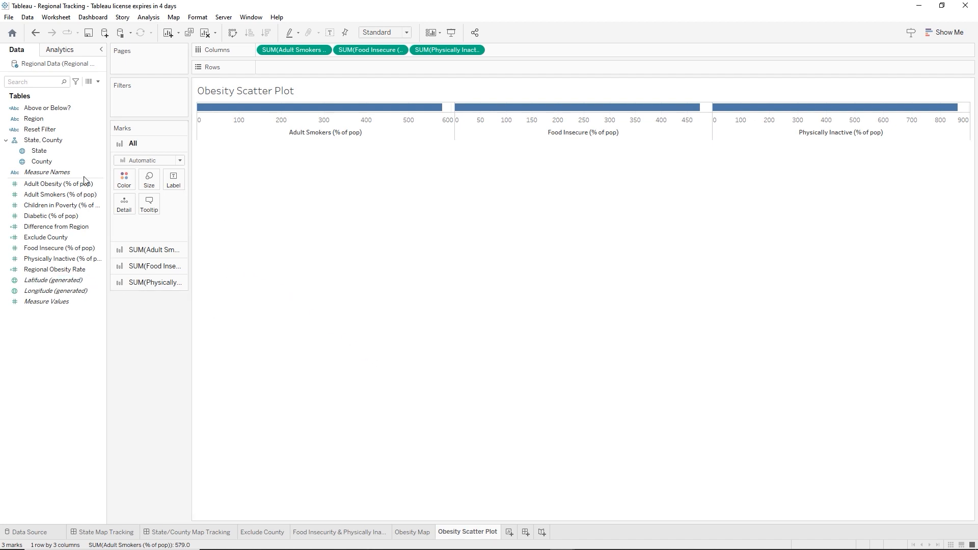
left_click_drag(56, 184, 294, 67)
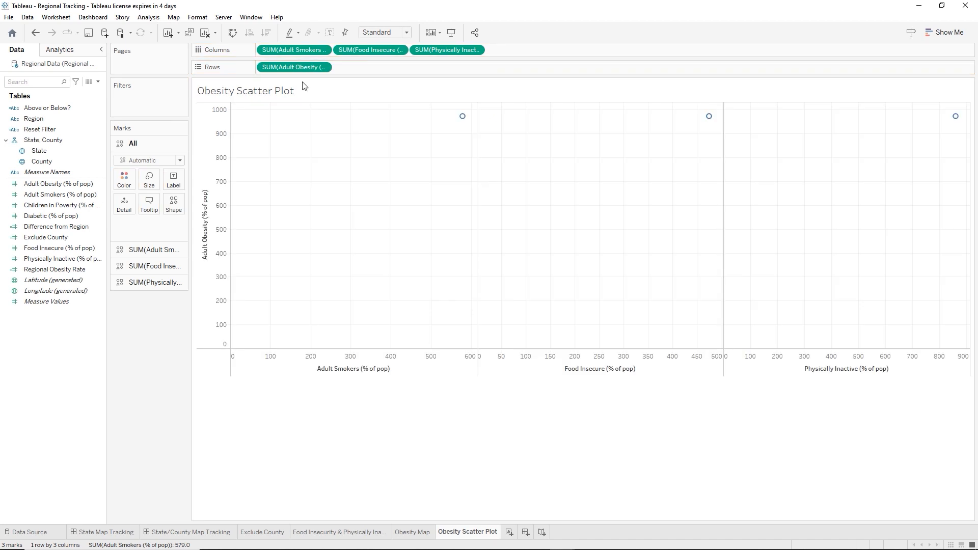
- Change the aggregation of all three column measures and the Adult Obesity row measure to Average
left_click(314, 145)
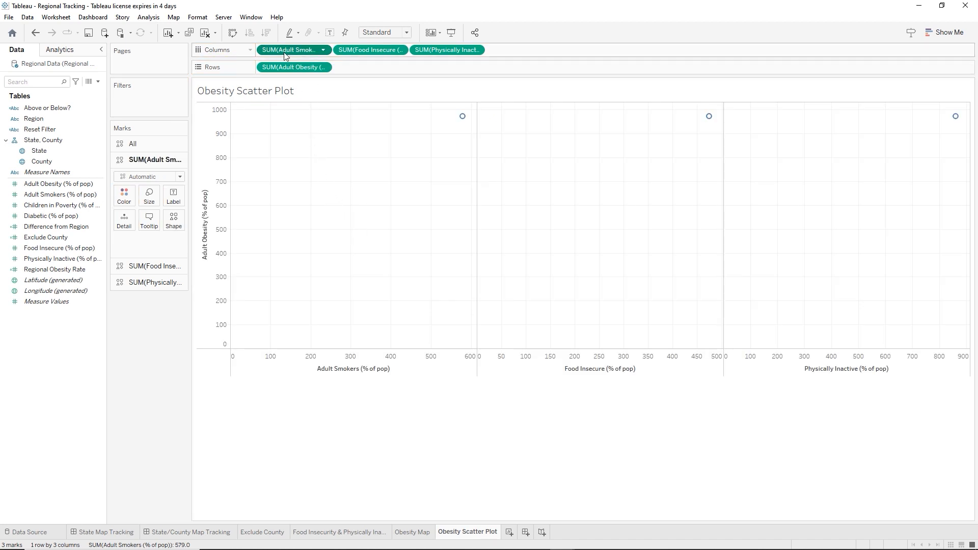
left_click(374, 54)
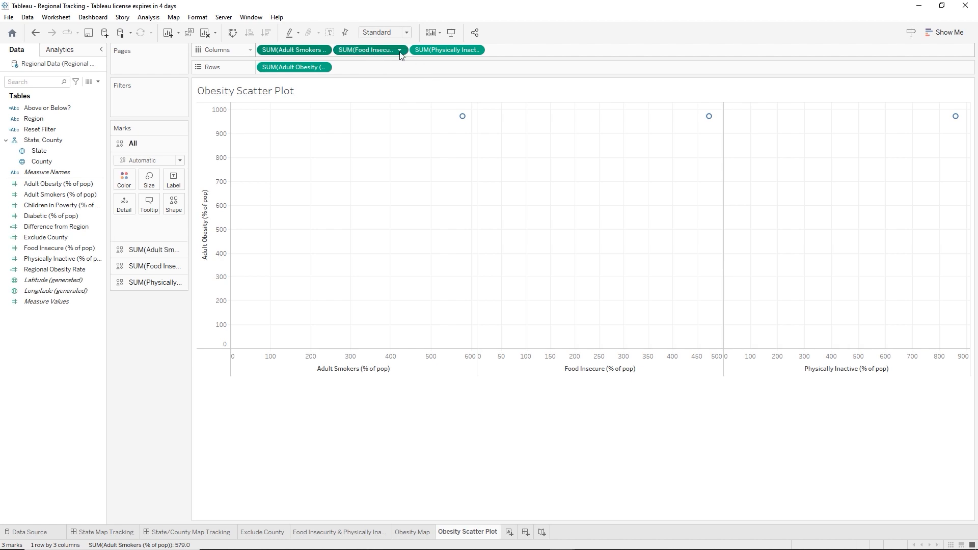
right_click(294, 69)
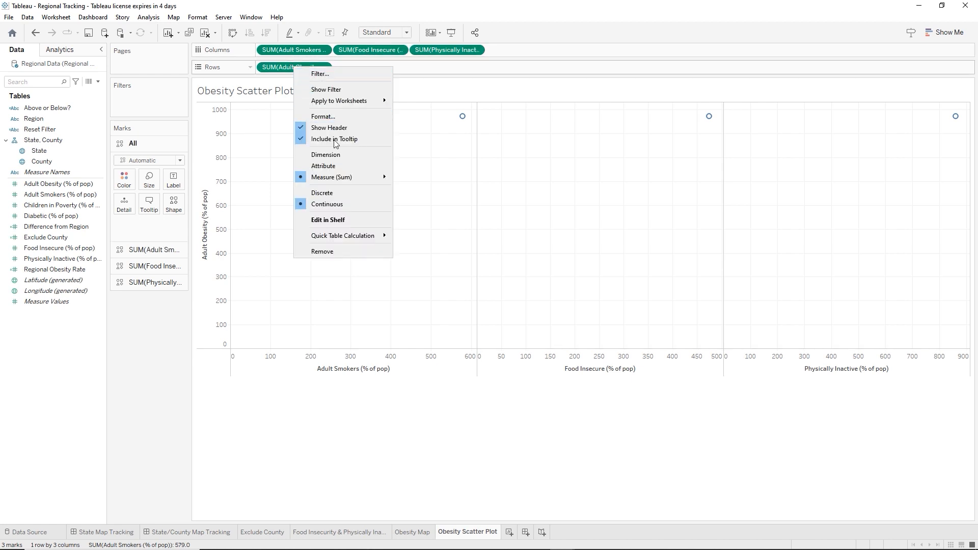
mouse_move(356, 177)
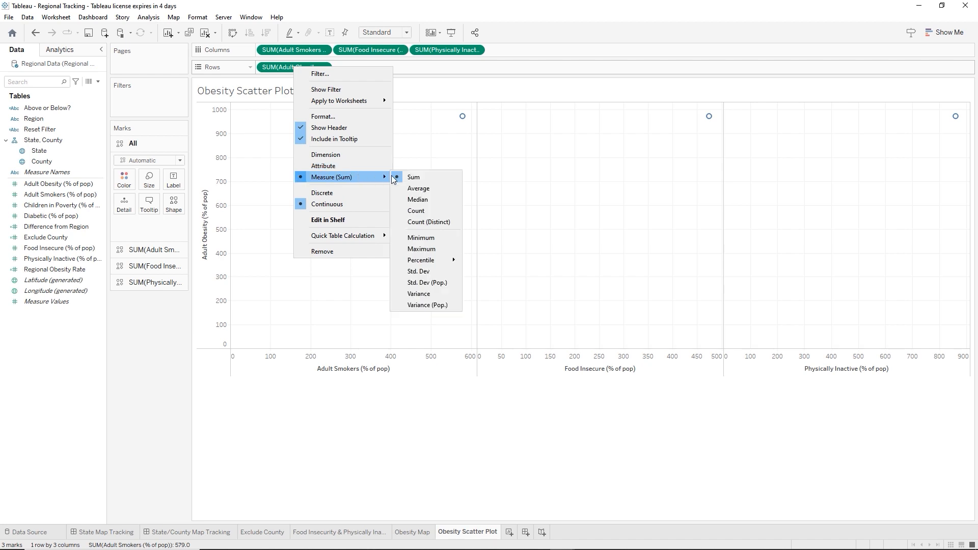
left_click(421, 188)
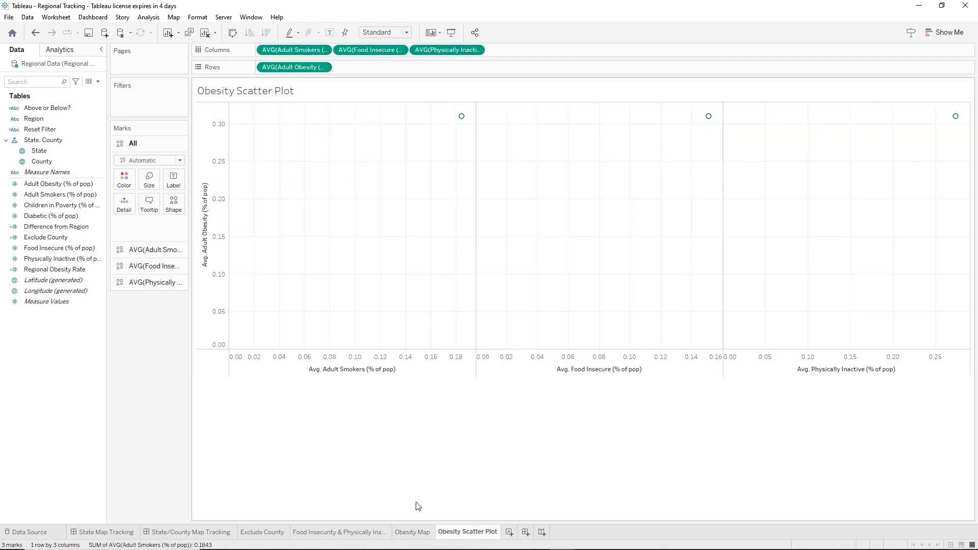
- Break all three scatter plots down by State and County by adding both fields as mark labels
left_click(39, 151)
left_click(38, 162, "ctrl")
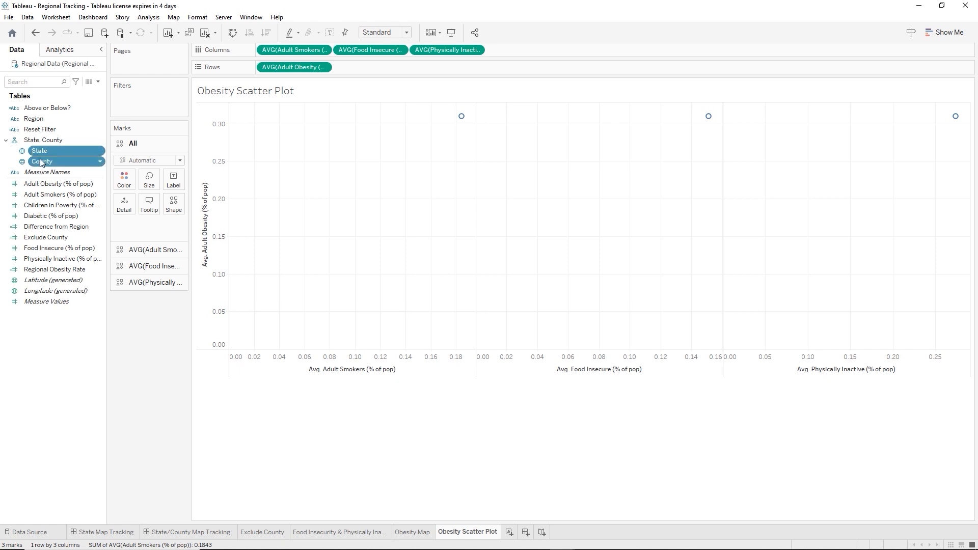
left_click_drag(41, 159, 176, 187)
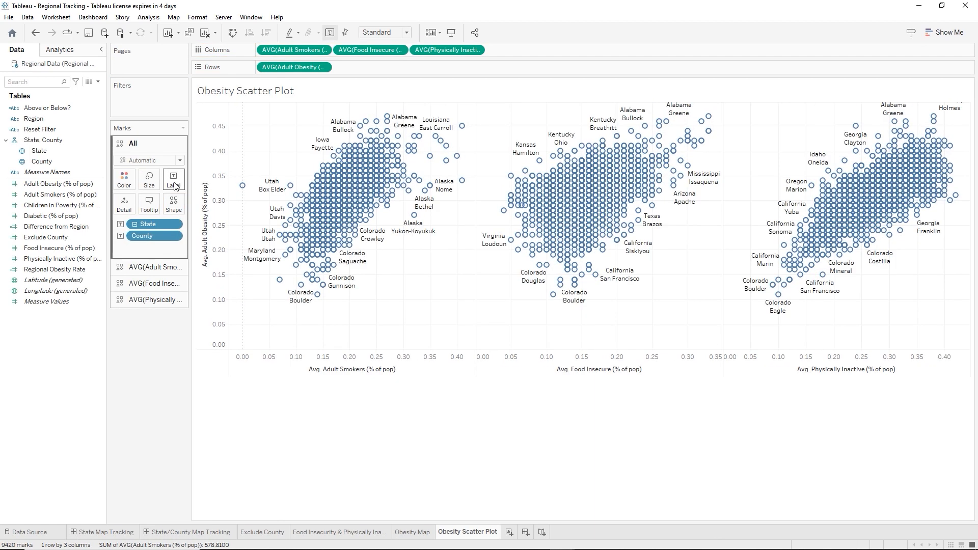
- Clear the County and State fields from the mark label text so the points carry no labels
left_click(174, 183)
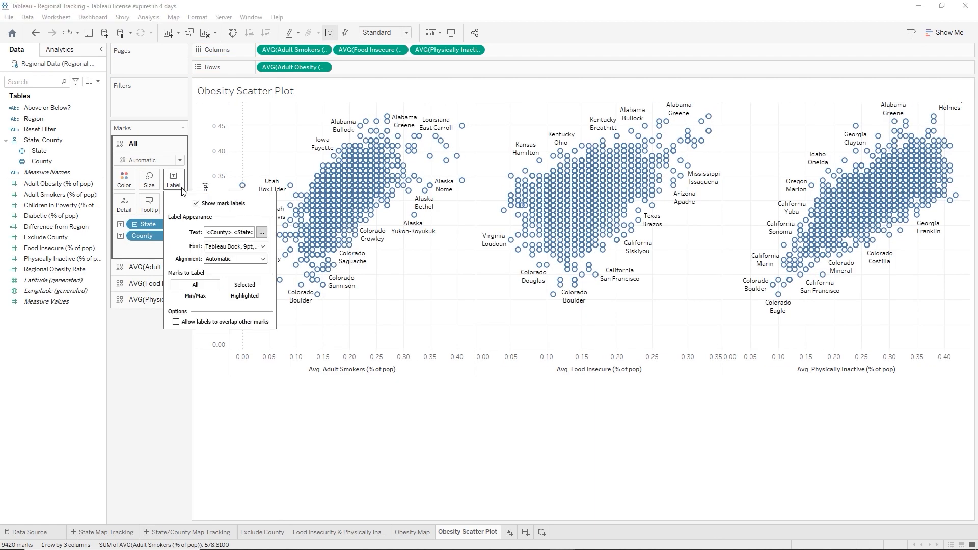
left_click(261, 232)
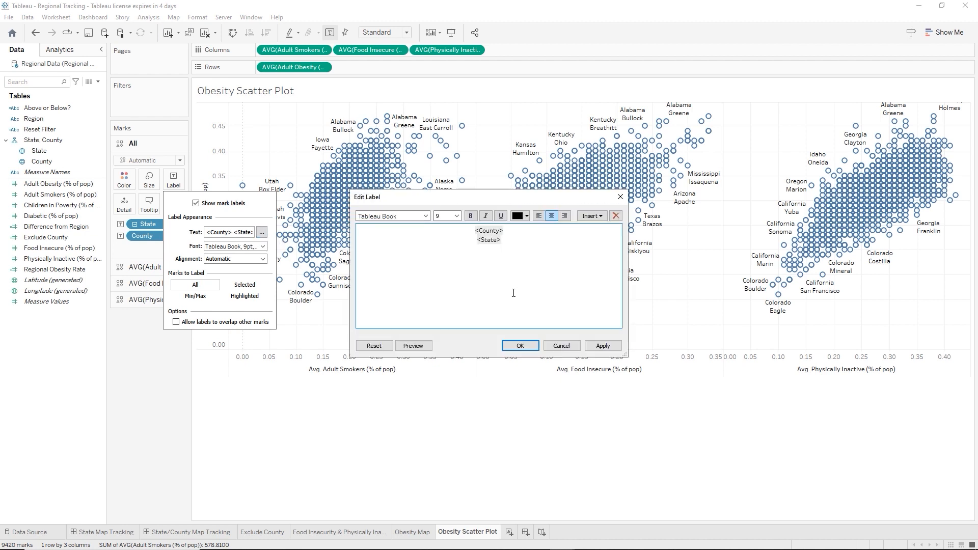
left_click_drag(477, 231, 533, 258)
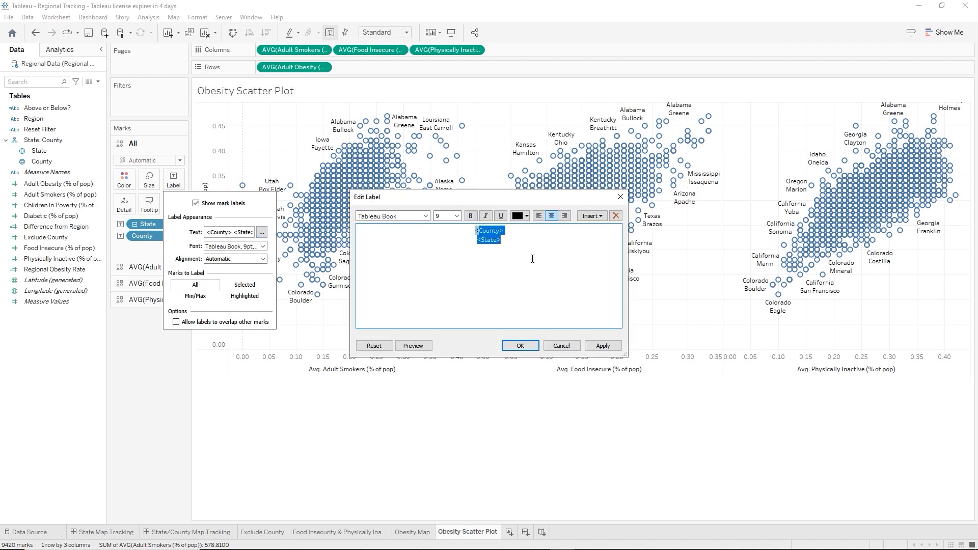
left_click_drag(477, 232, 535, 254)
key("Delete")
left_click(523, 346)
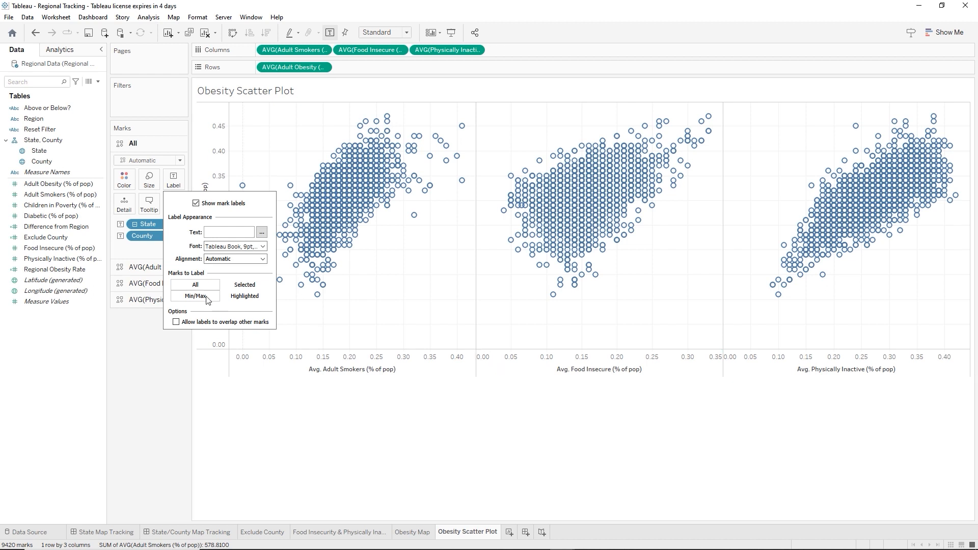
left_click(287, 394)
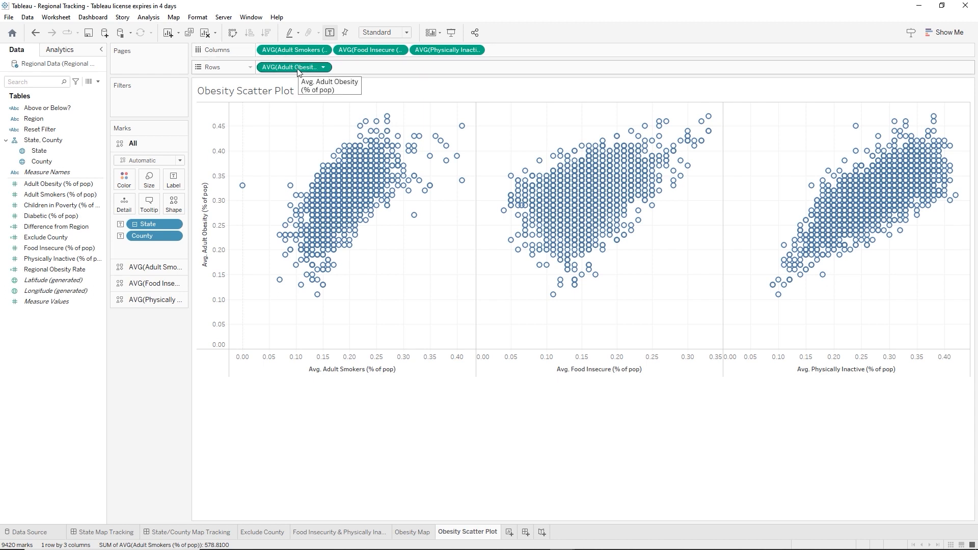
- Color the marks in all scatter plots by average Adult Obesity while keeping the measure on the rows
left_click_drag(298, 70, 128, 182)
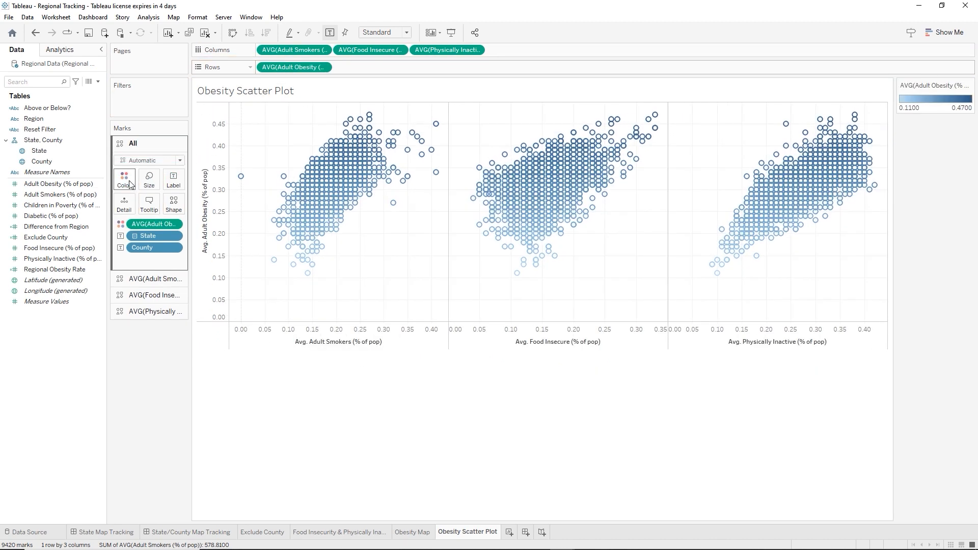
- Recolor the average Adult Obesity marks with the Orange-Gold palette, stepped into 6 colors
left_click(969, 85)
left_click(927, 97)
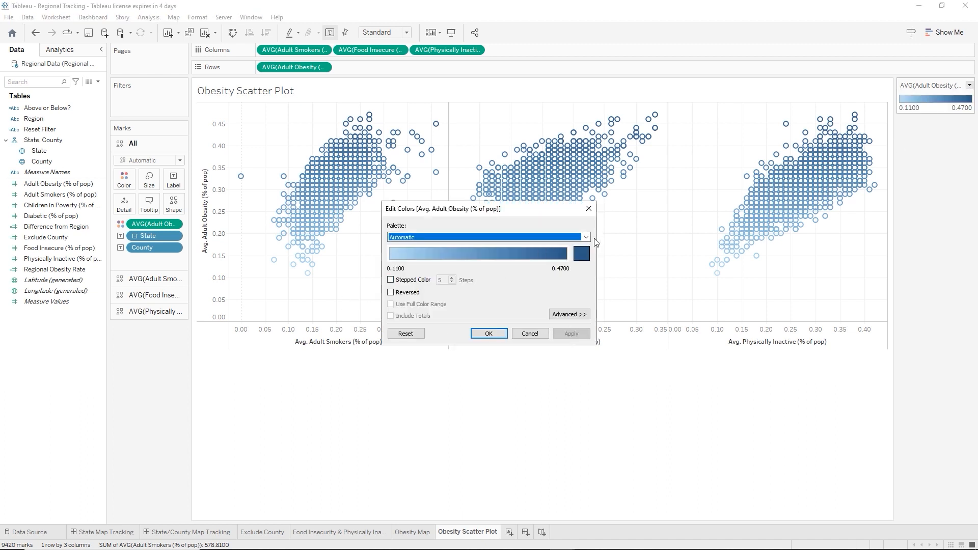
left_click(586, 237)
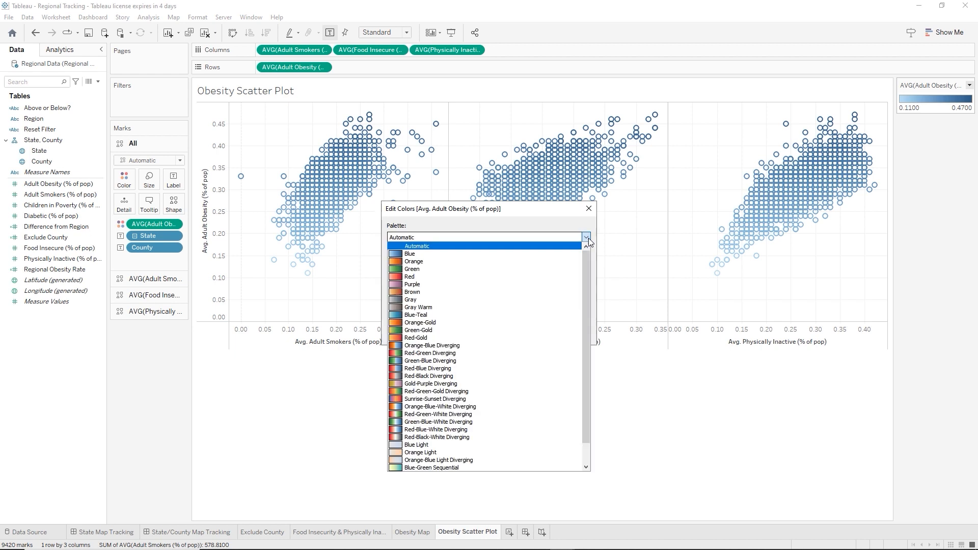
left_click(436, 323)
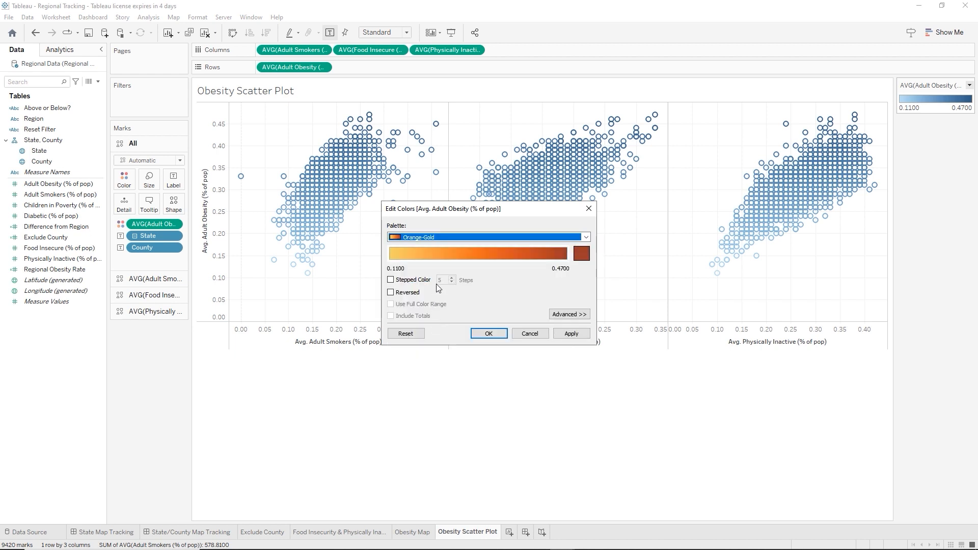
left_click(391, 280)
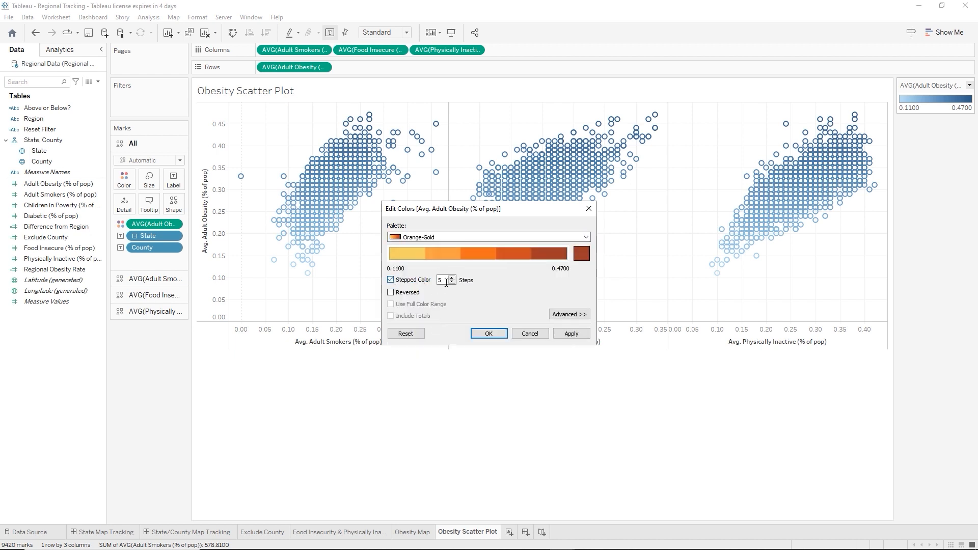
left_click(452, 277)
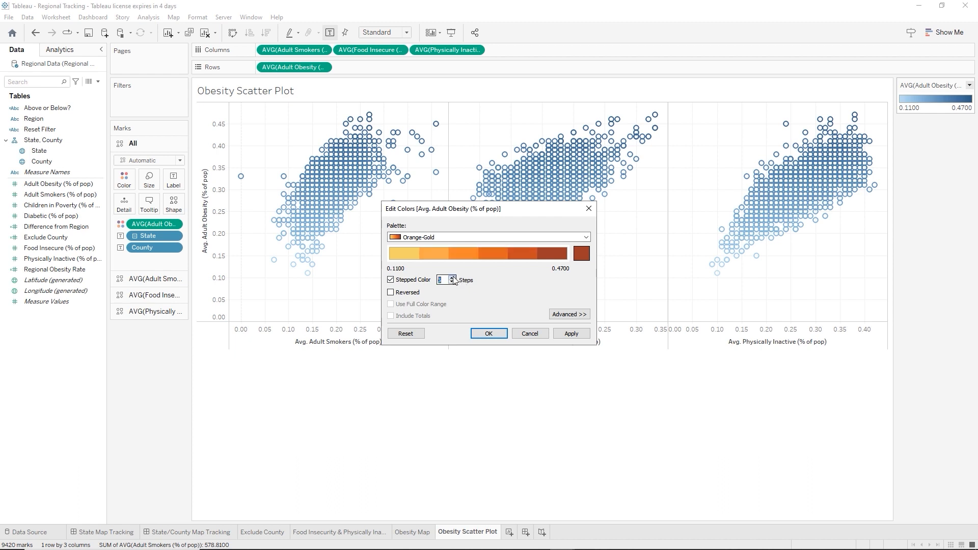
left_click(493, 334)
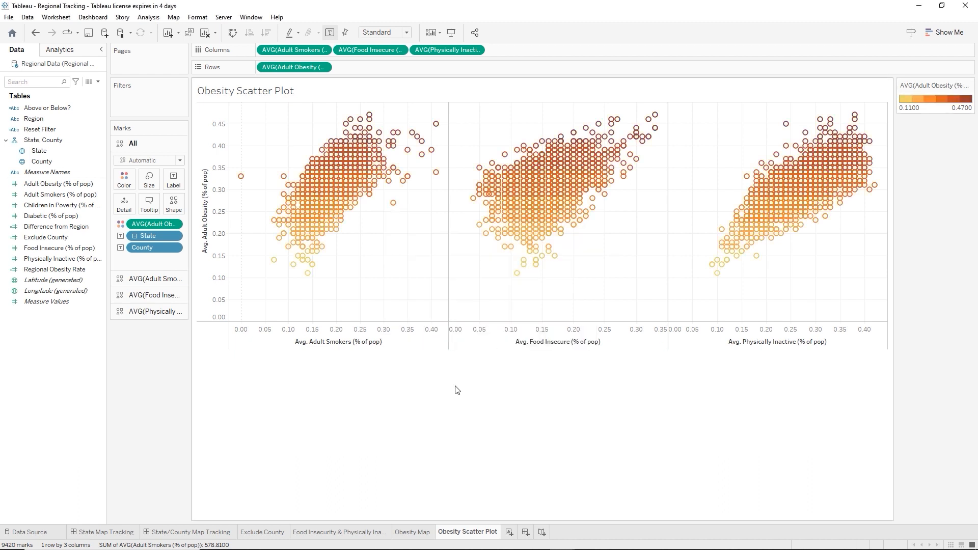
- Add the average Adult Smokers, Food Insecure and Physically Inactive measures as mark details on all scatter plots
left_click(321, 343)
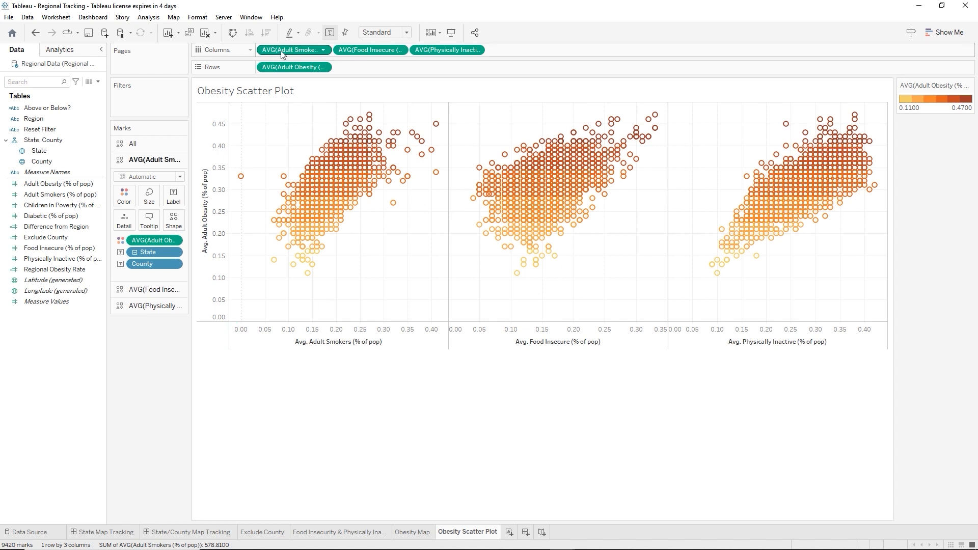
left_click(434, 49, "shift")
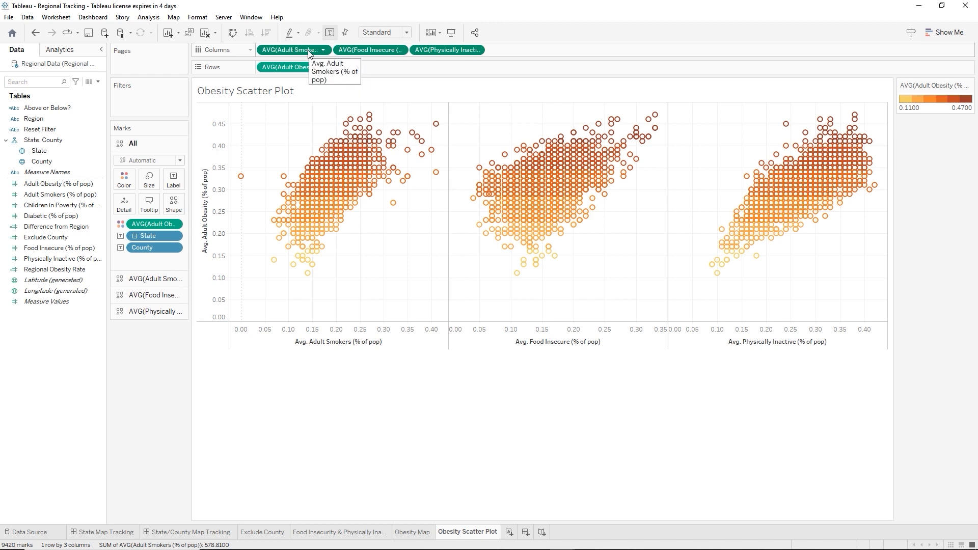
left_click_drag(308, 52, 127, 203)
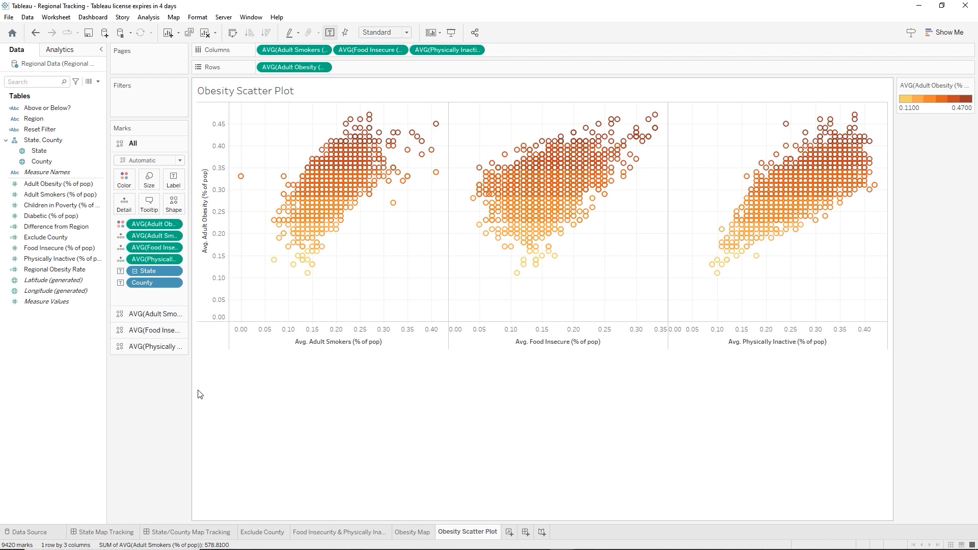
mouse_move(312, 231)
- Add per-pane average reference lines for all measures, with the Adult Smokers axis line based on AVG(Adult Obesity (% of pop))
left_click(61, 50)
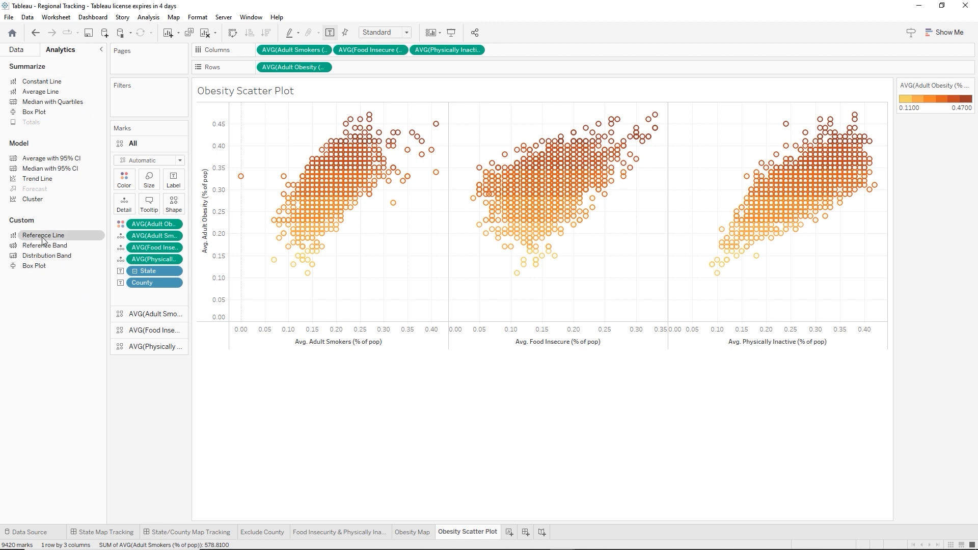
left_click_drag(43, 239, 319, 127)
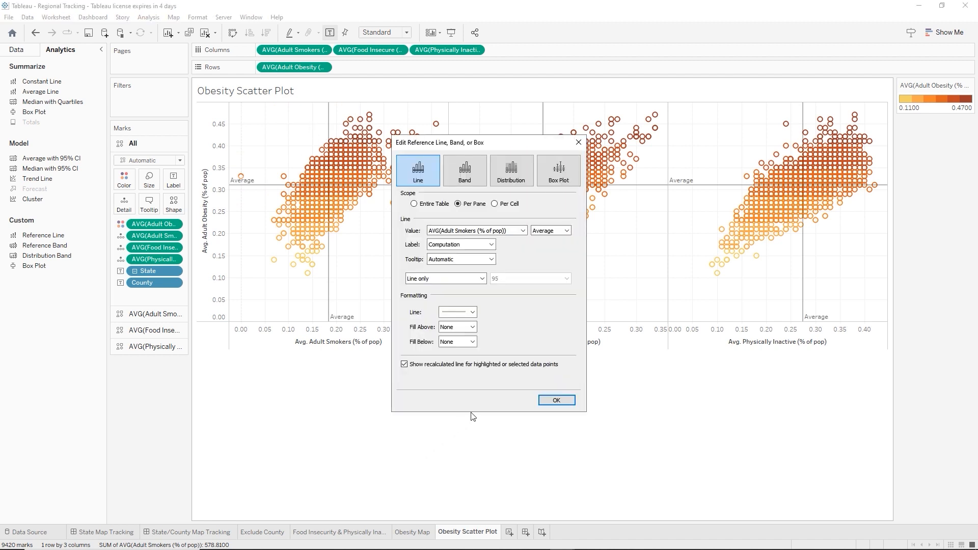
left_click(524, 234)
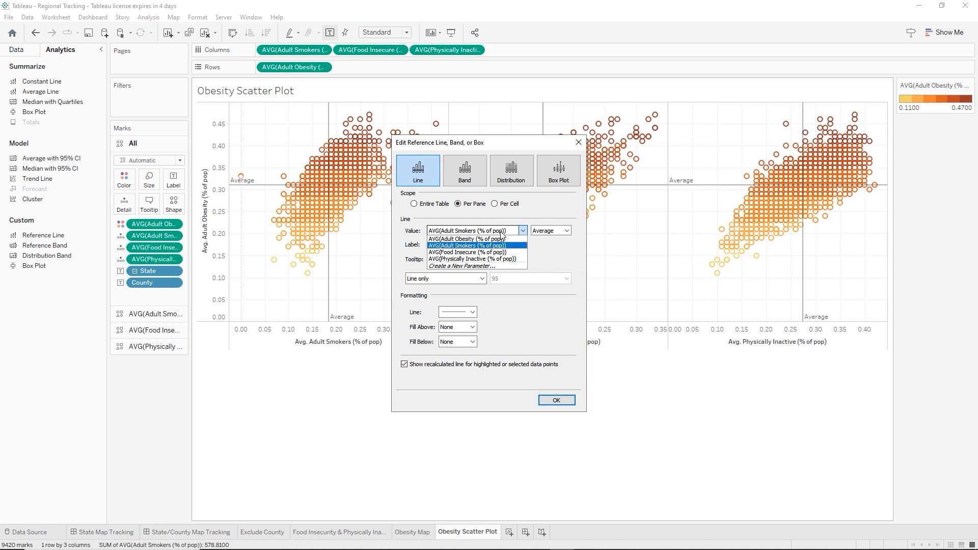
left_click(451, 239)
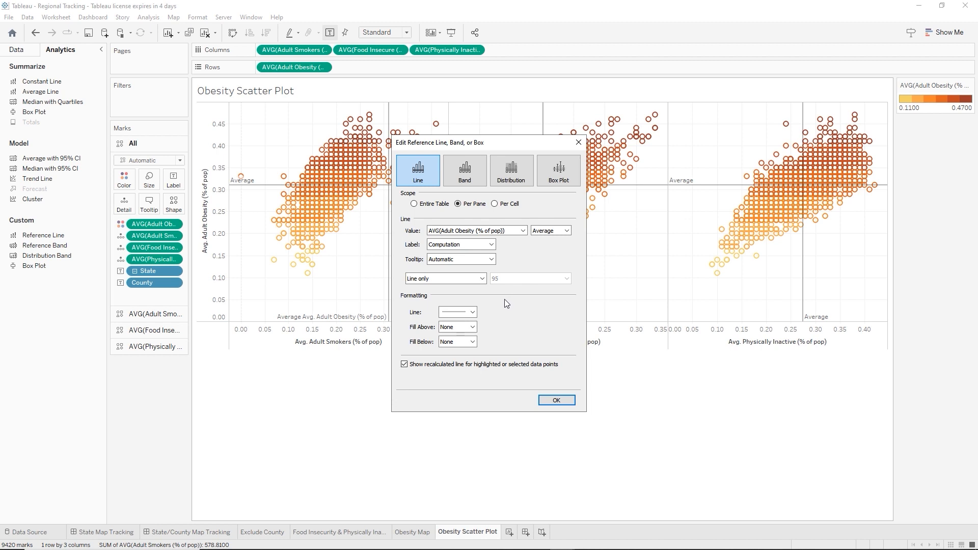
- Format the reference line on the Adult Smokers axis as dotted, keeping its Computation label
left_click(491, 245)
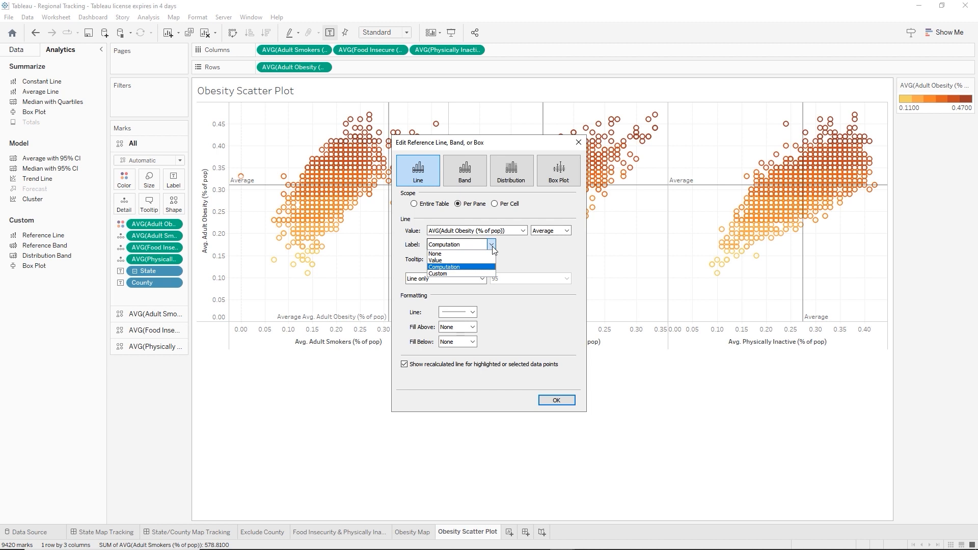
left_click(492, 246)
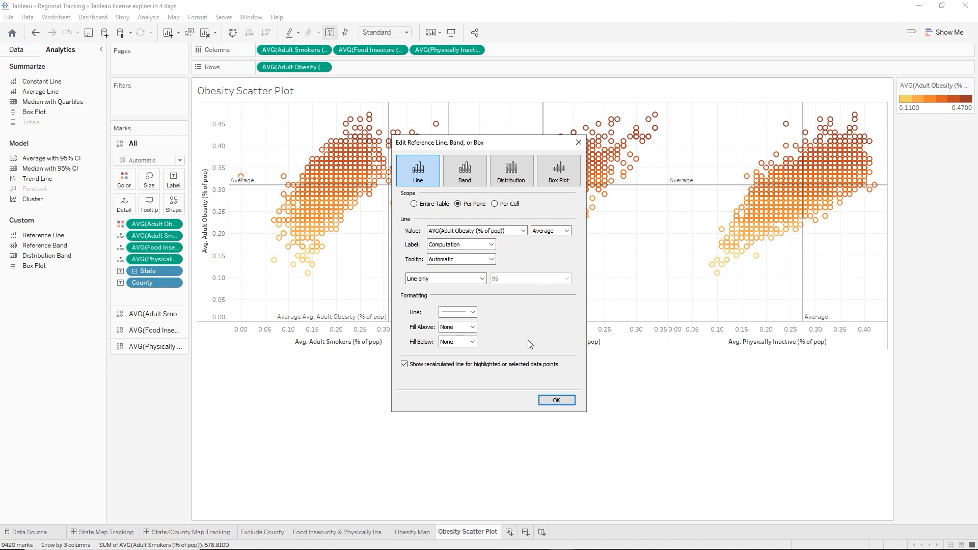
left_click(472, 317)
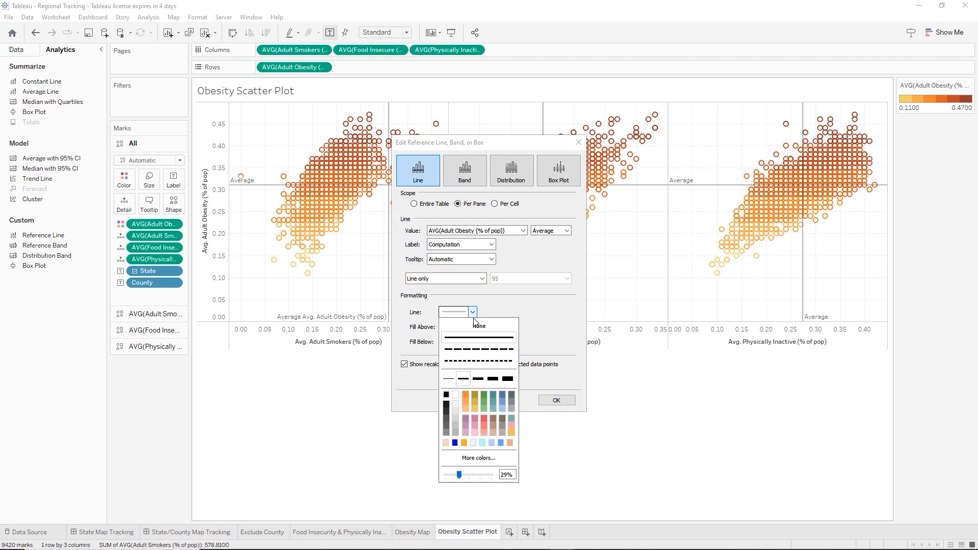
left_click(460, 362)
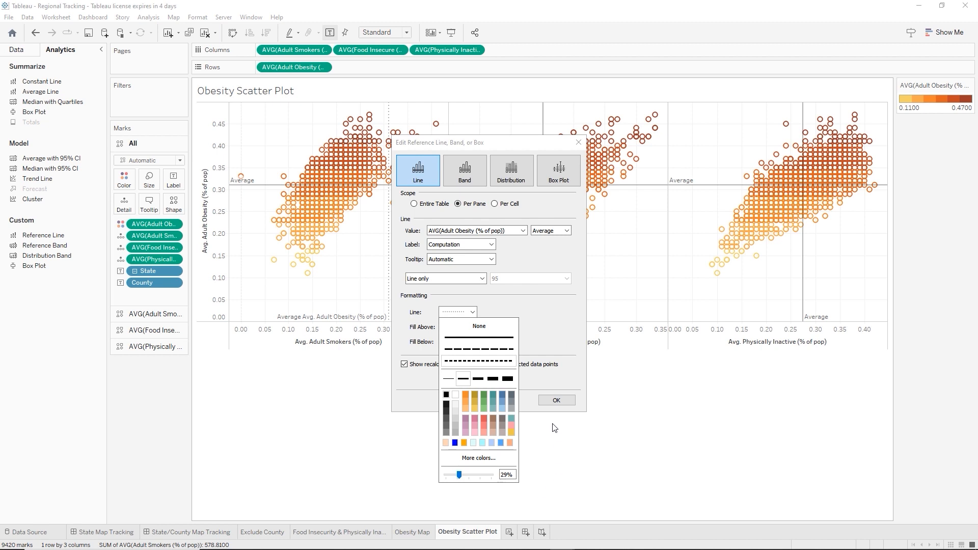
left_click(556, 401)
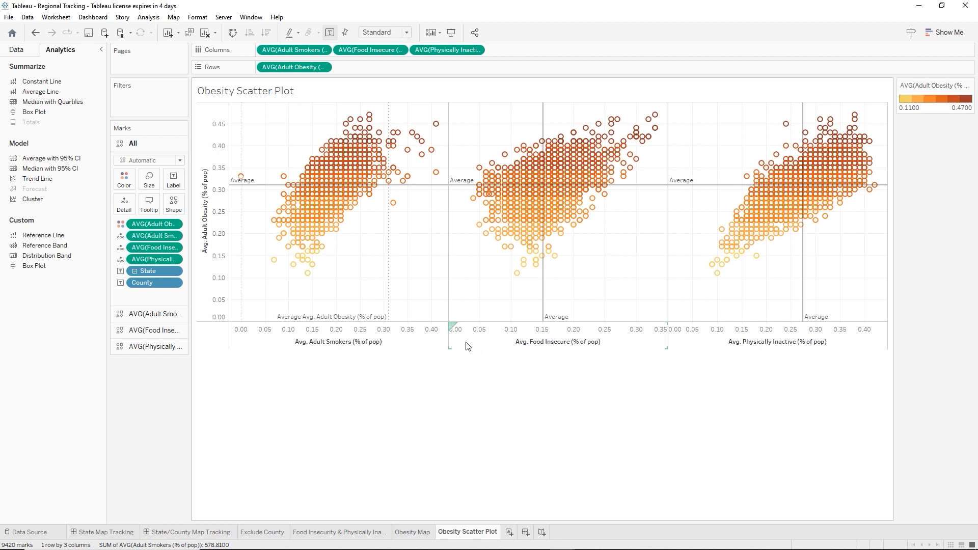
- Add linear trend lines to all three scatter plots
mouse_move(244, 189)
mouse_move(394, 170)
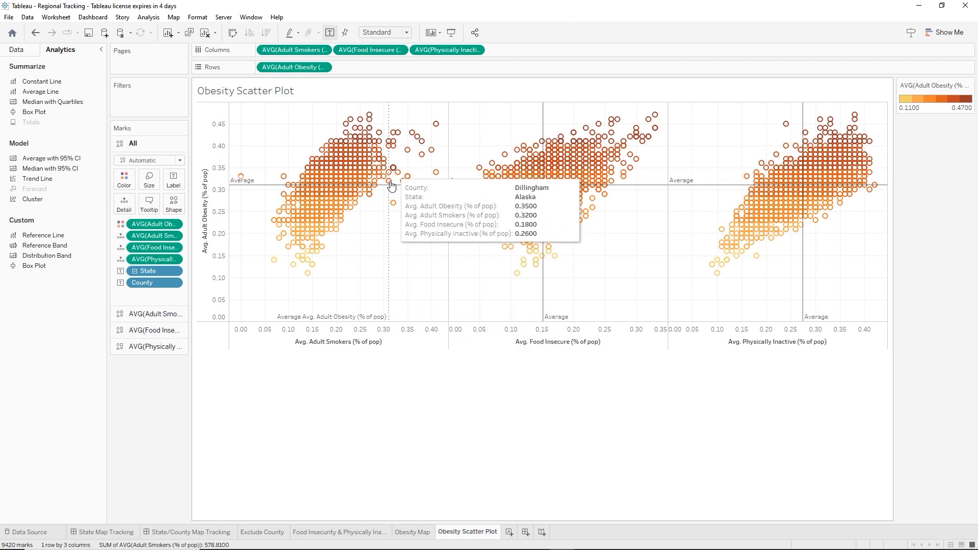
mouse_move(388, 232)
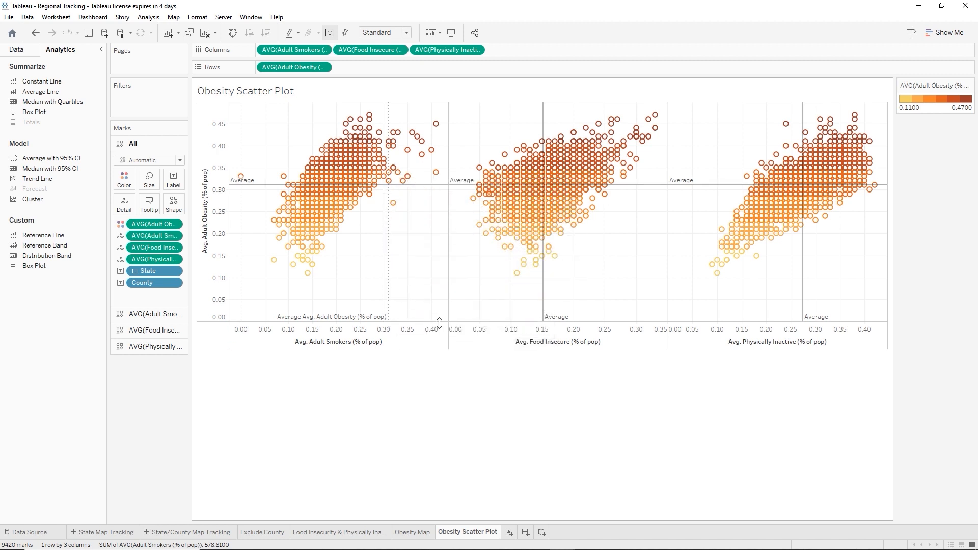
mouse_move(549, 286)
mouse_move(803, 264)
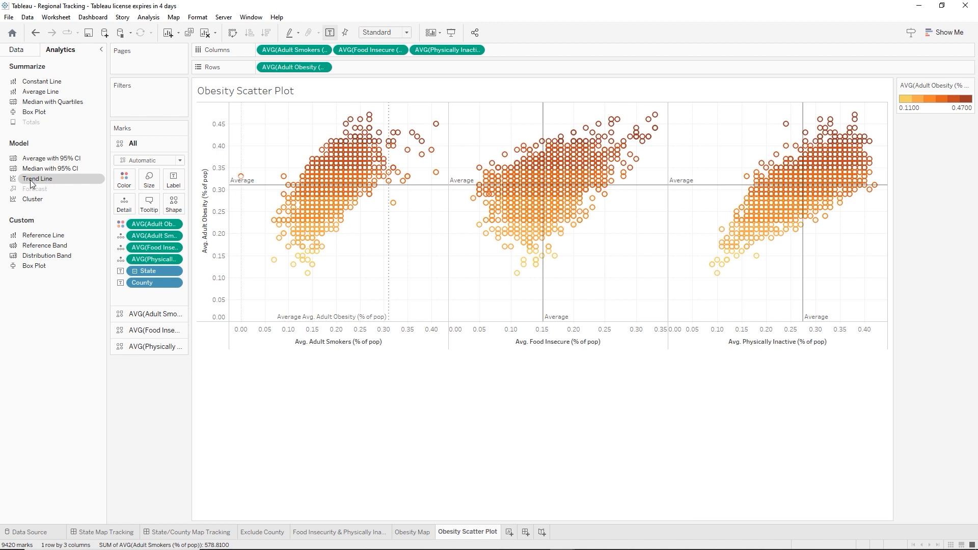
left_click_drag(31, 184, 295, 125)
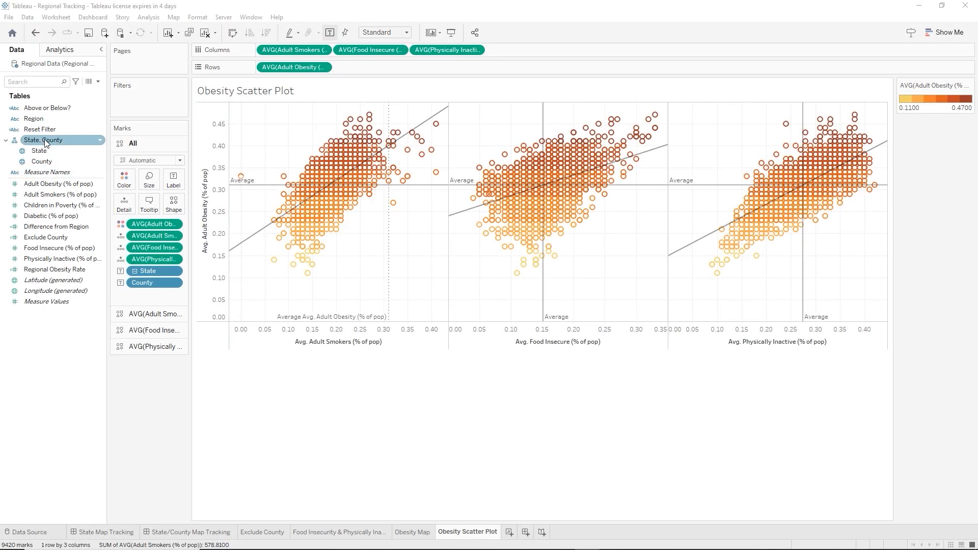
- Add Region as a filter on the scatter plots using all of its values
left_click_drag(38, 120, 132, 97)
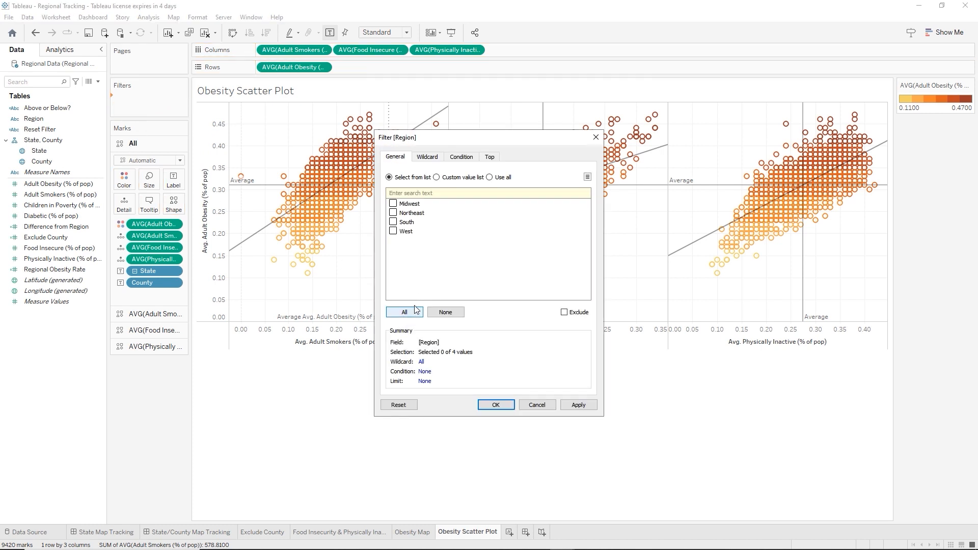
left_click(498, 177)
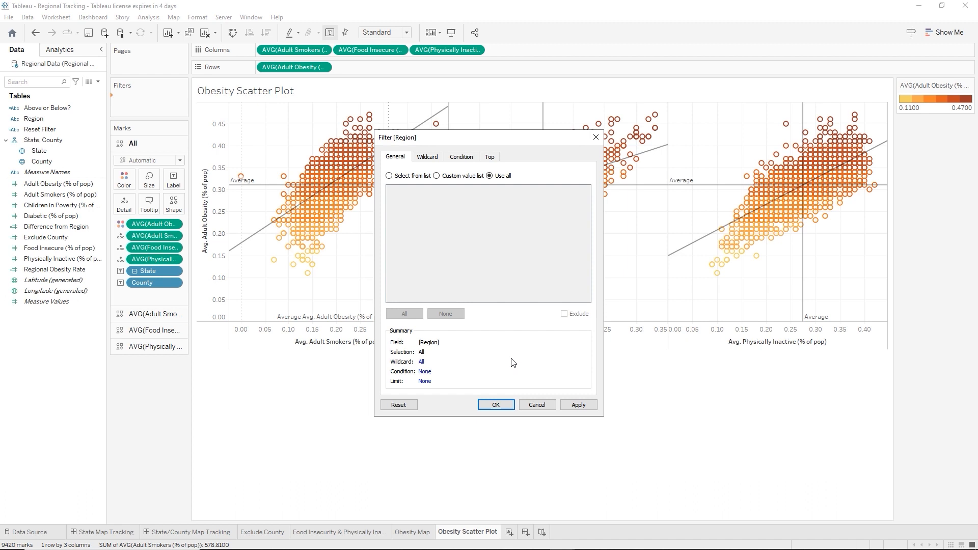
left_click(494, 402)
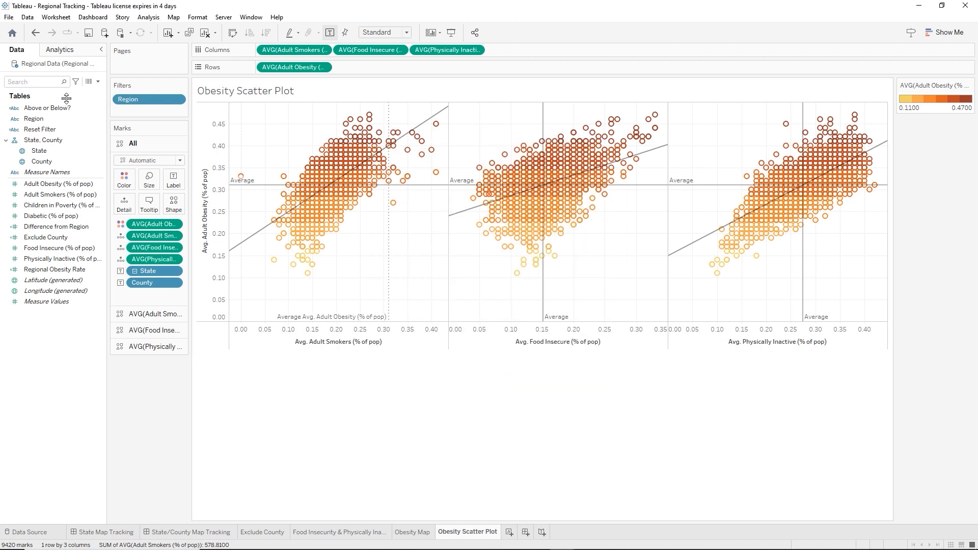
- Show the Region filter beside the view as a Multiple Values (dropdown) control
right_click(141, 94)
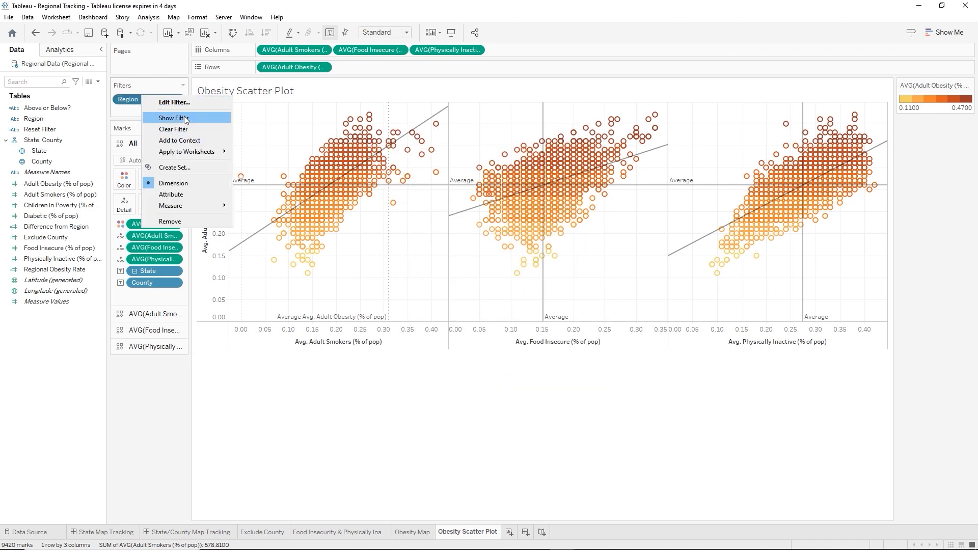
left_click(153, 118)
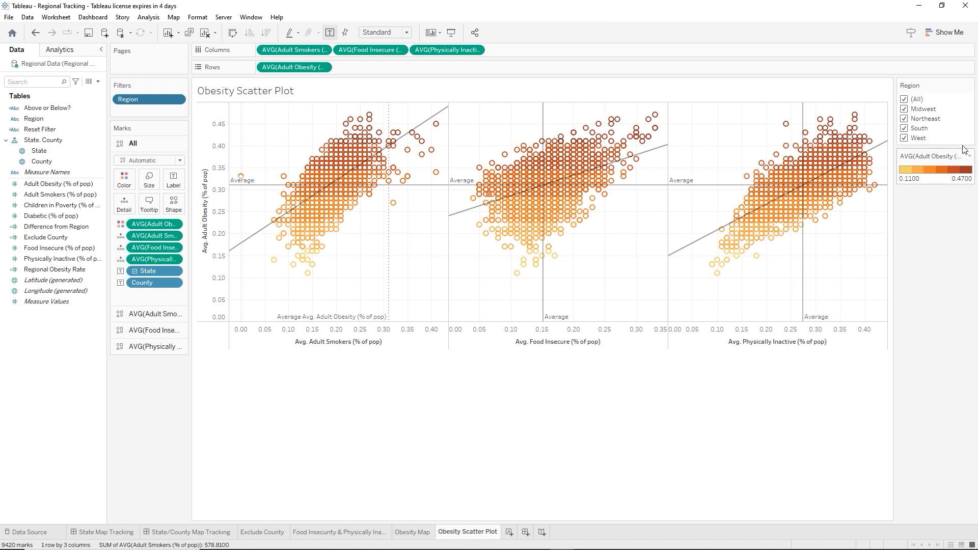
left_click(969, 85)
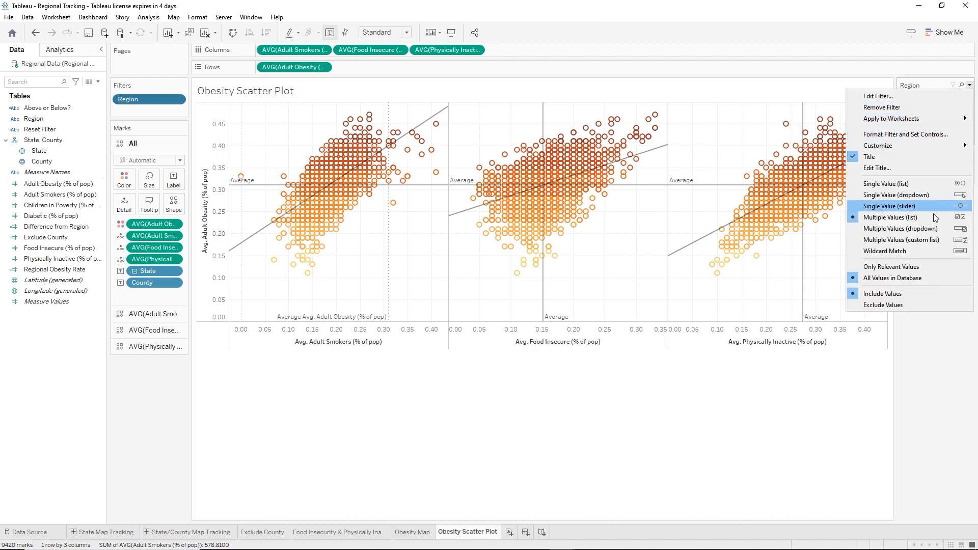
left_click(915, 228)
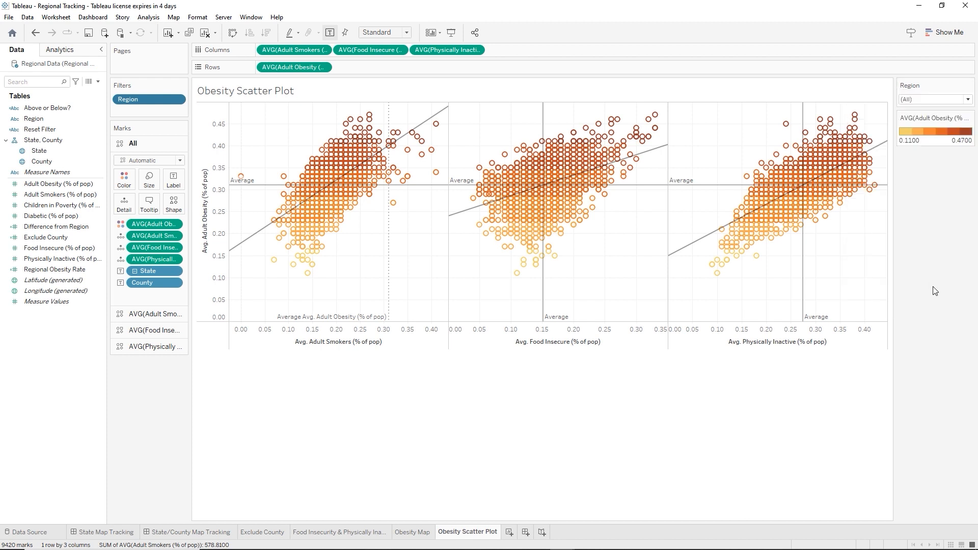
- Test the Region filter by excluding Northeast and South, and restore the selection to all regions
left_click(967, 99)
left_click(912, 110)
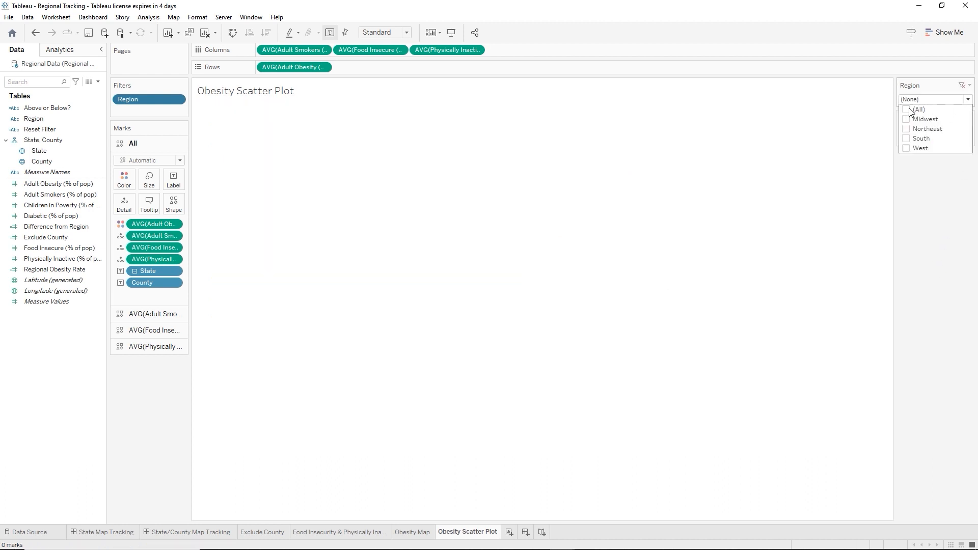
left_click(912, 110)
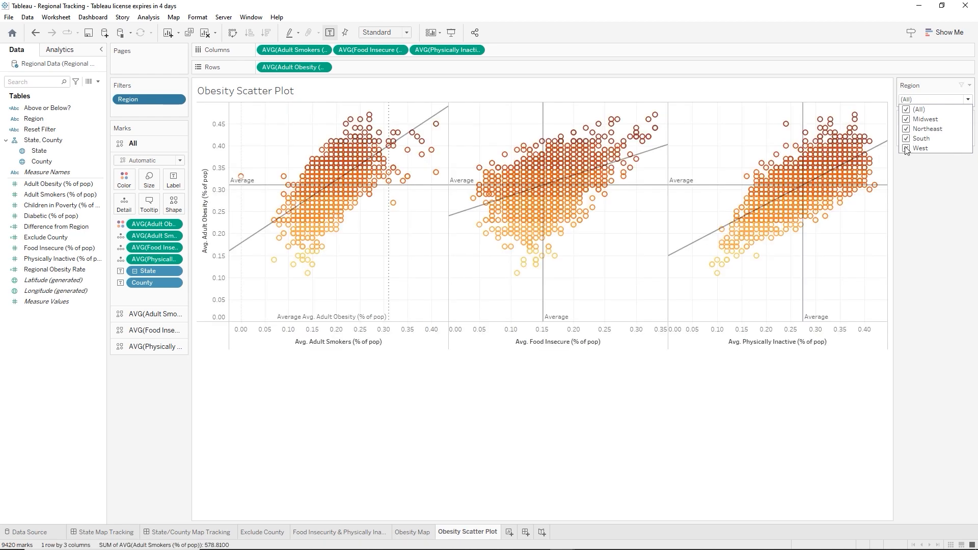
left_click(906, 129)
left_click(905, 138)
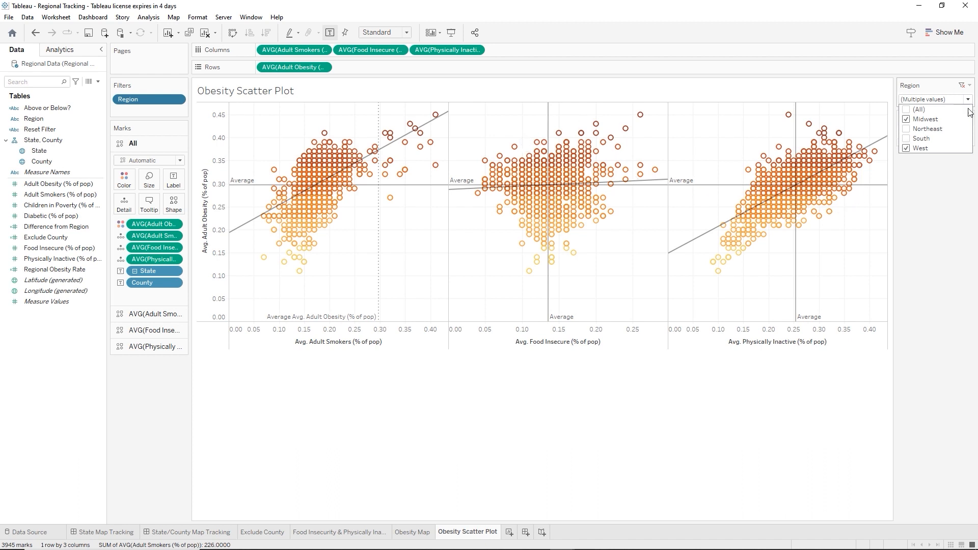
left_click(906, 110)
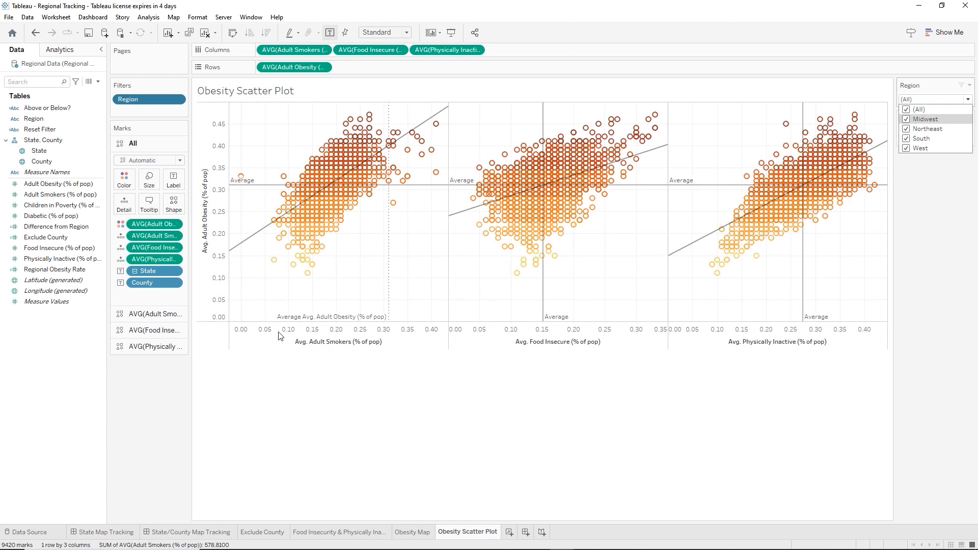
- Remove "Avg." from the title of the smokers axis, making it "Adult Smokers (% of pop)"
right_click(311, 344)
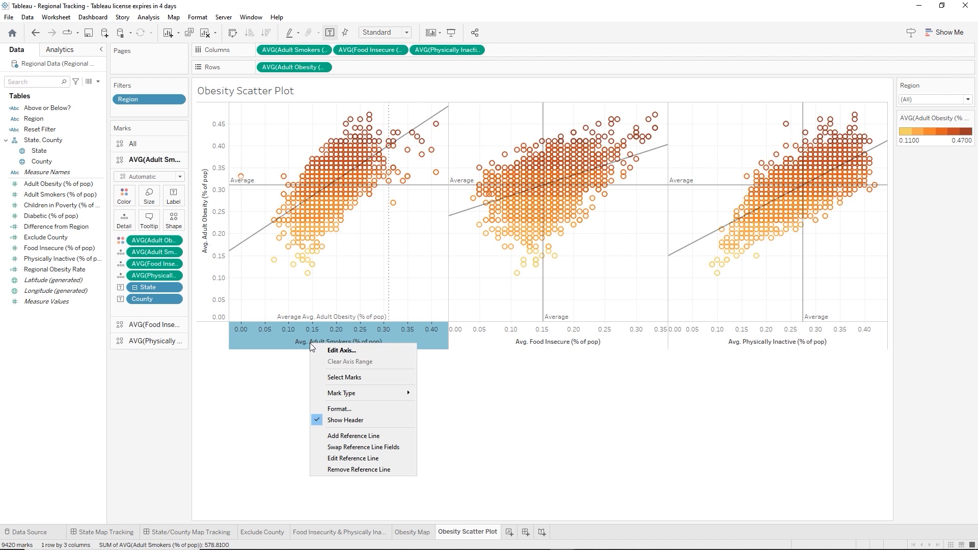
right_click(317, 345)
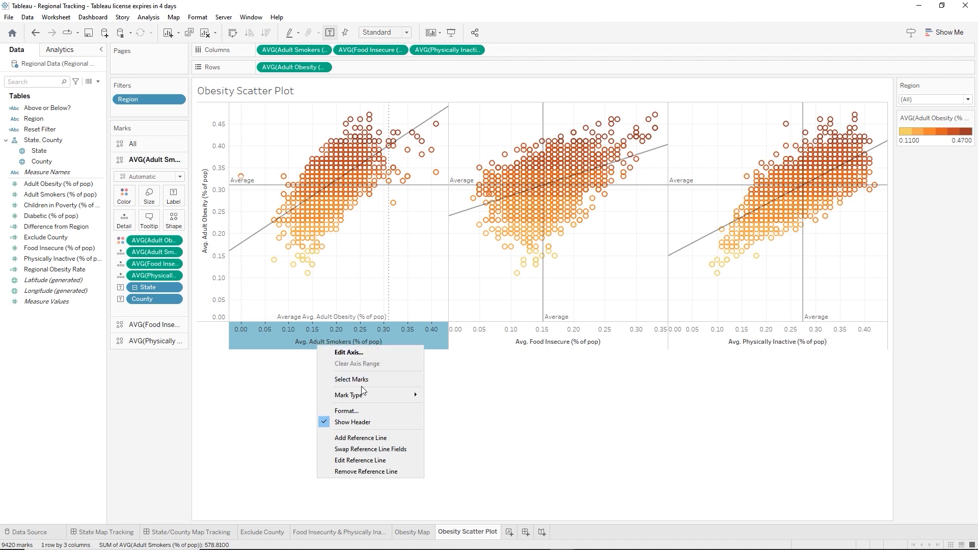
left_click(356, 352)
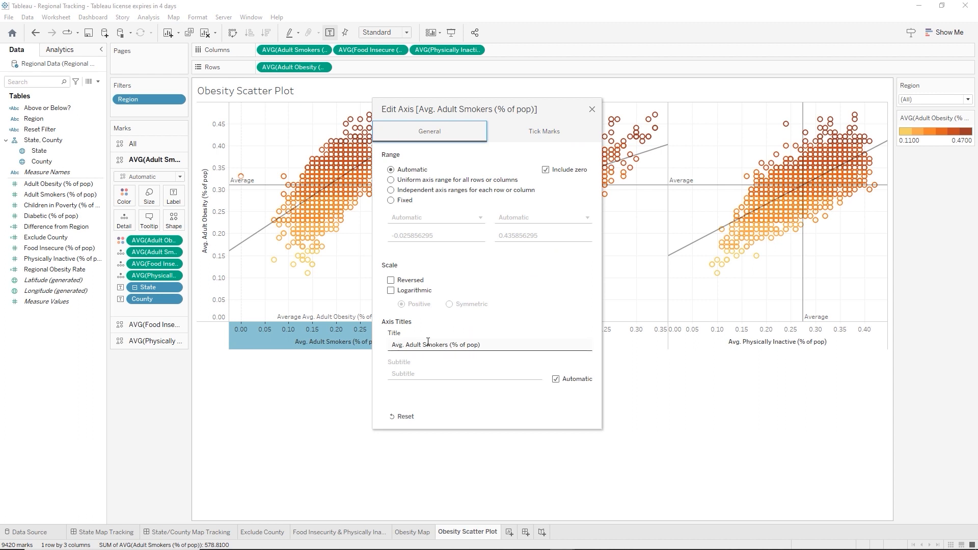
left_click(456, 345)
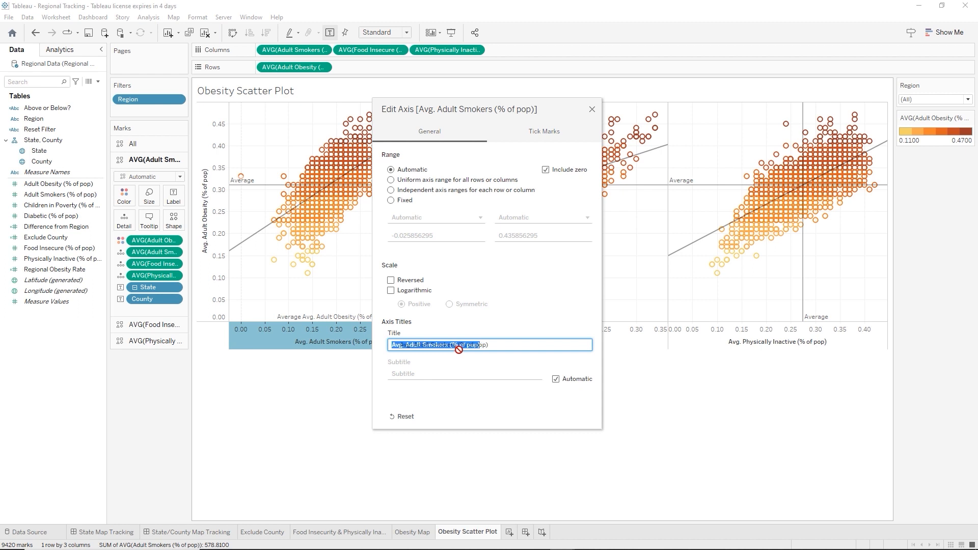
double_click(396, 345)
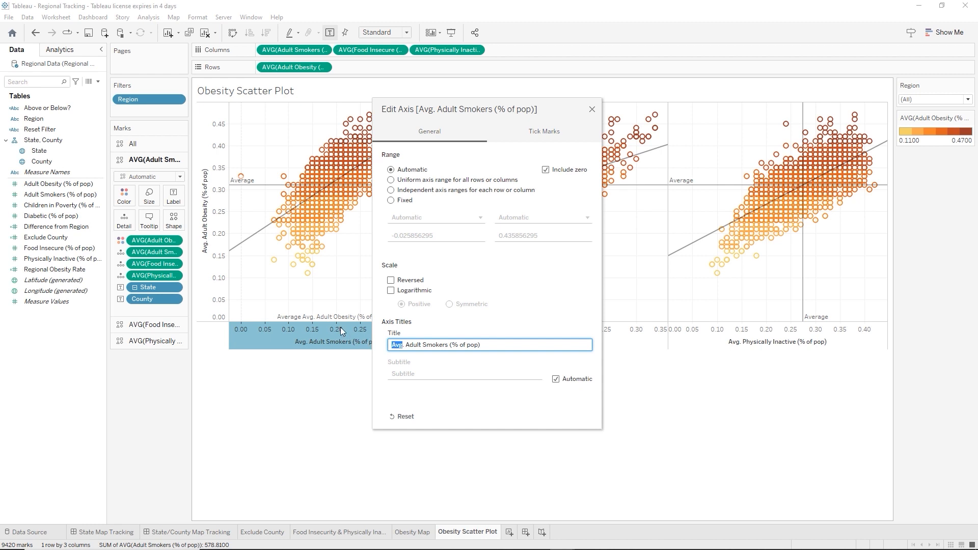
key("Delete")
key("Delete")
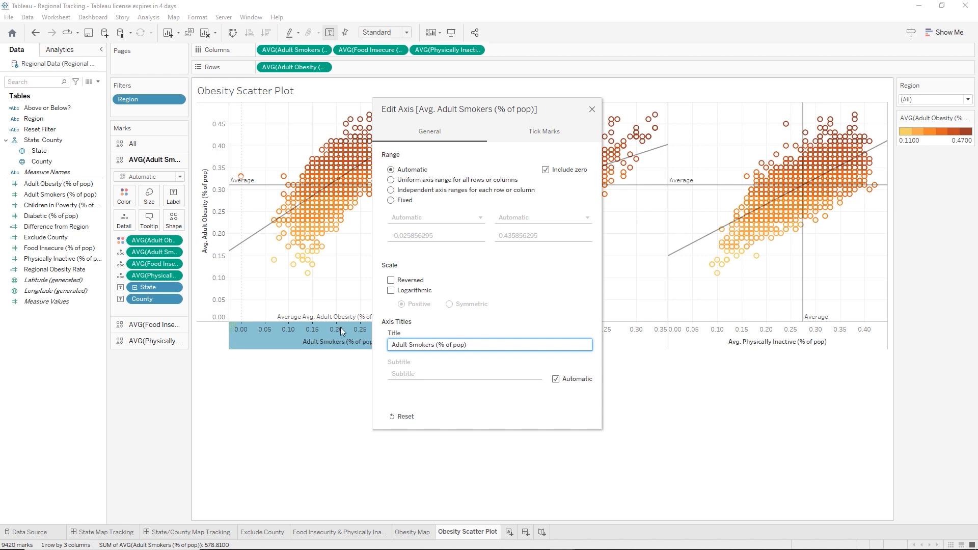
left_click(591, 110)
- Change the title of the food insecure axis to "Food Insecurity"
left_click(548, 343)
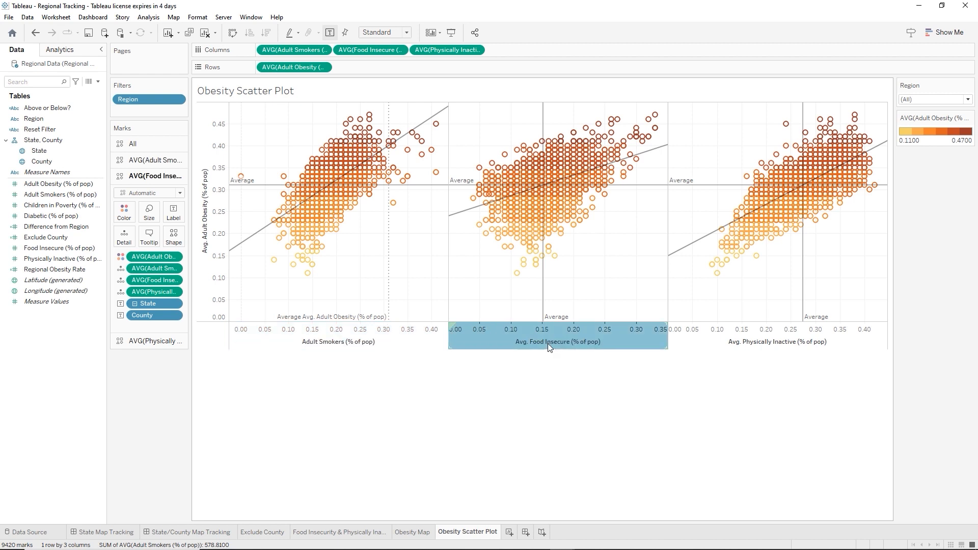
right_click(548, 343)
mouse_move(573, 406)
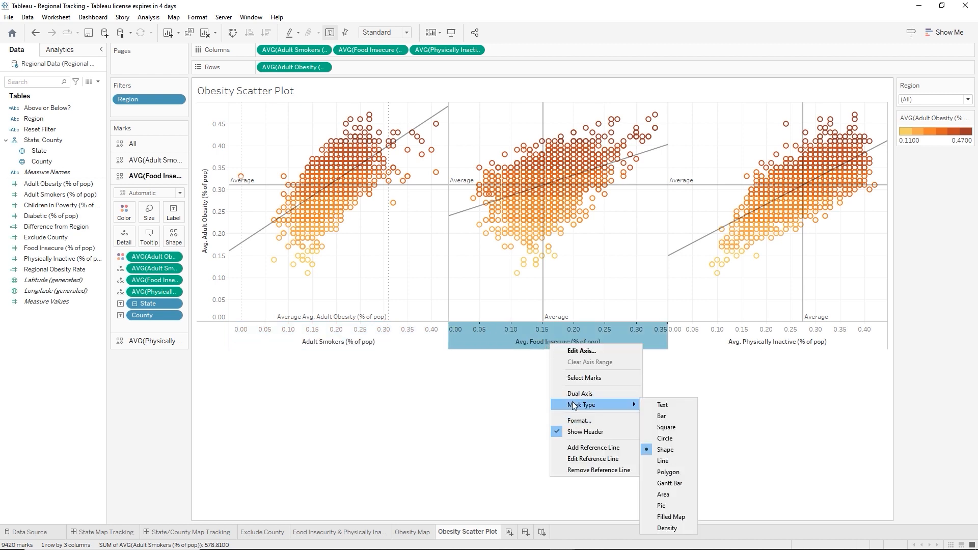
left_click(581, 351)
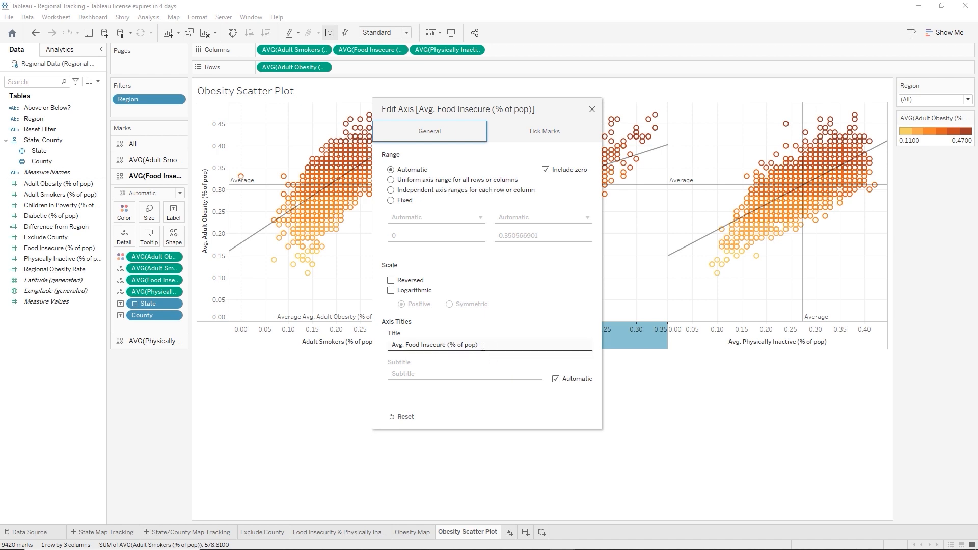
left_click_drag(488, 346, 609, 321)
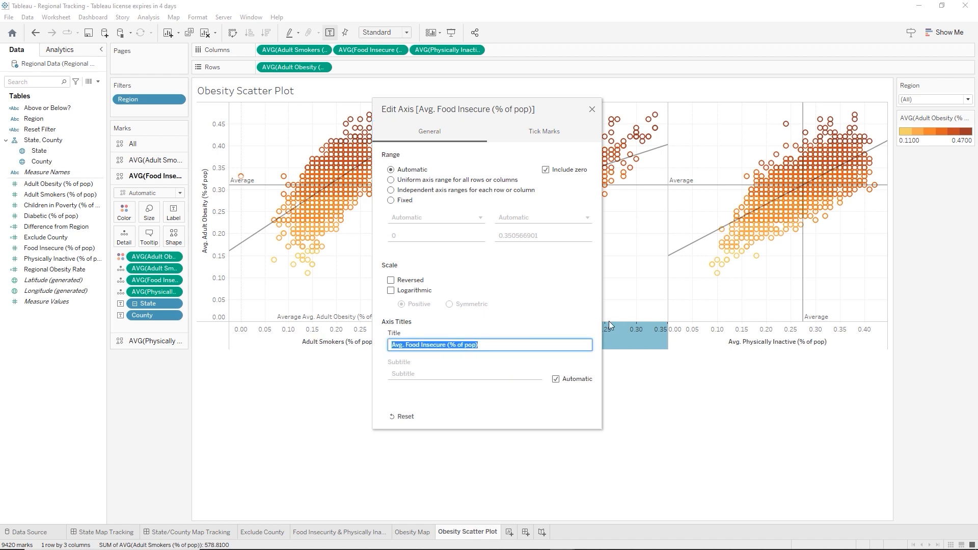
type("Food Insecurity")
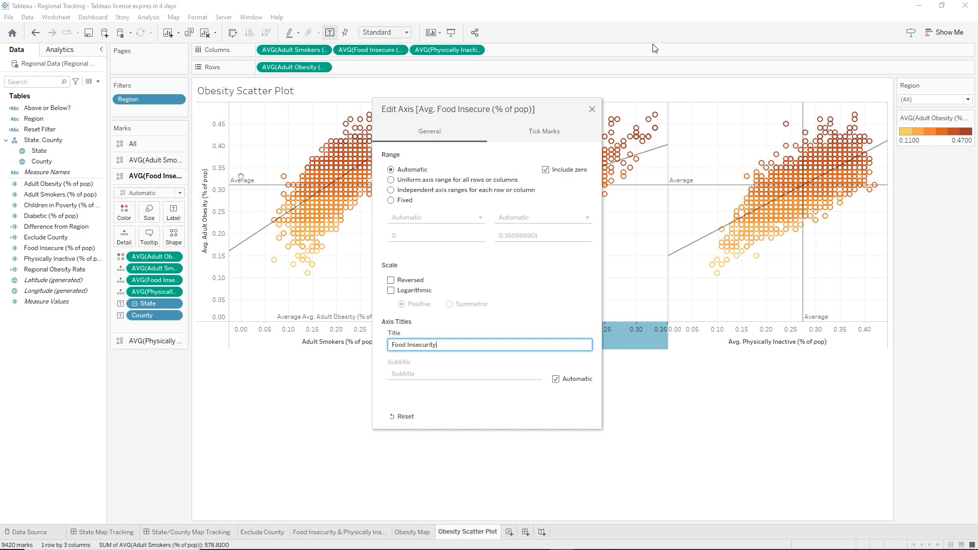
left_click(593, 111)
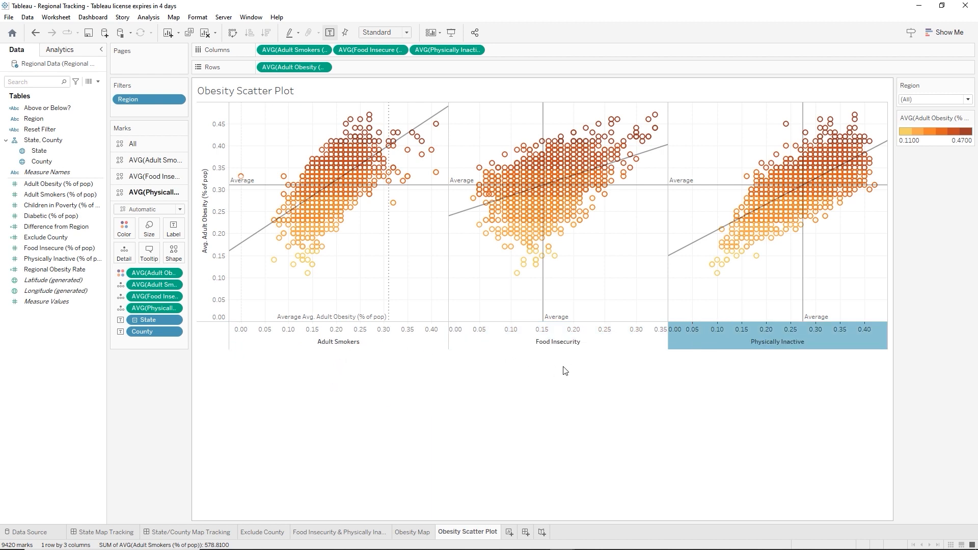
- Set the sheet title to "Obesity's correlation with smoking, diet, and exercise - " followed by the inserted Region field, and save the workbook
double_click(303, 92)
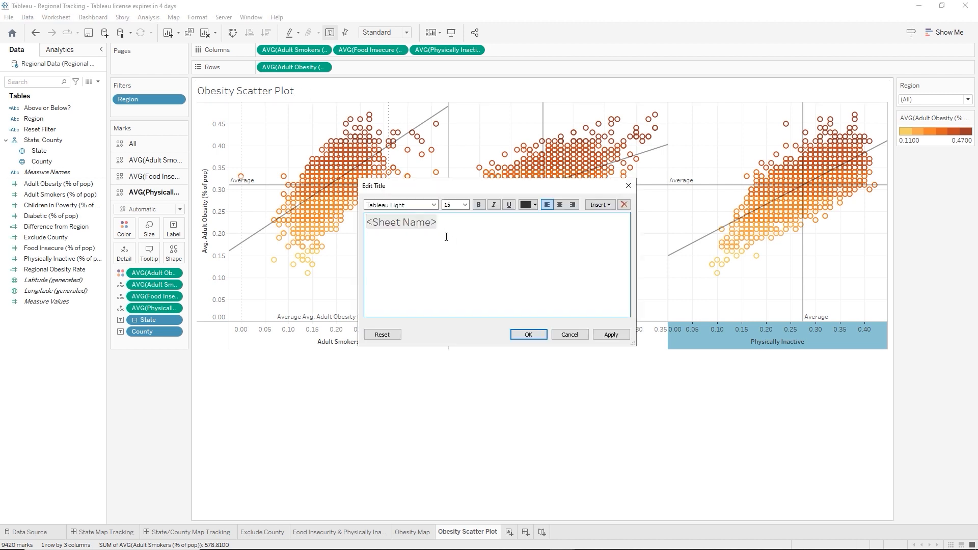
key("ctrl+a")
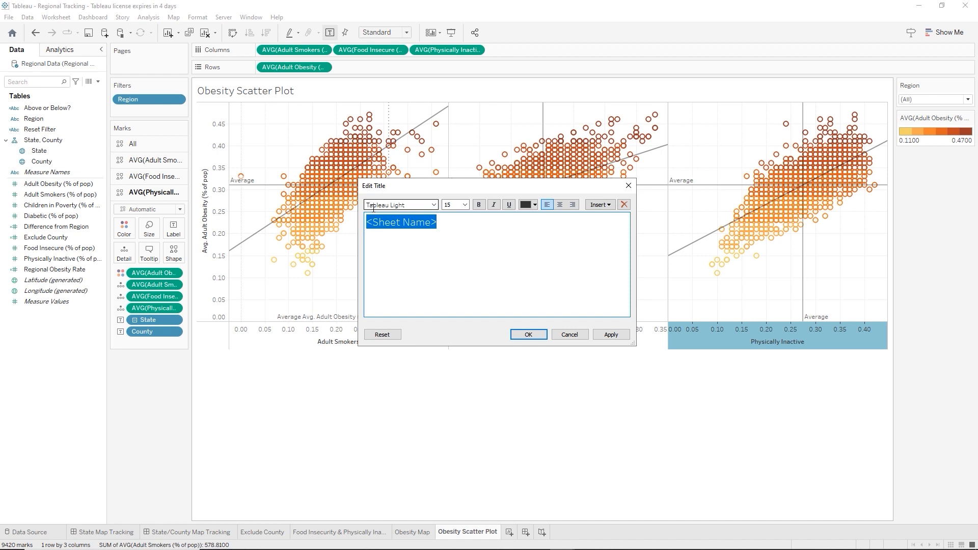
type("Obesity’s")
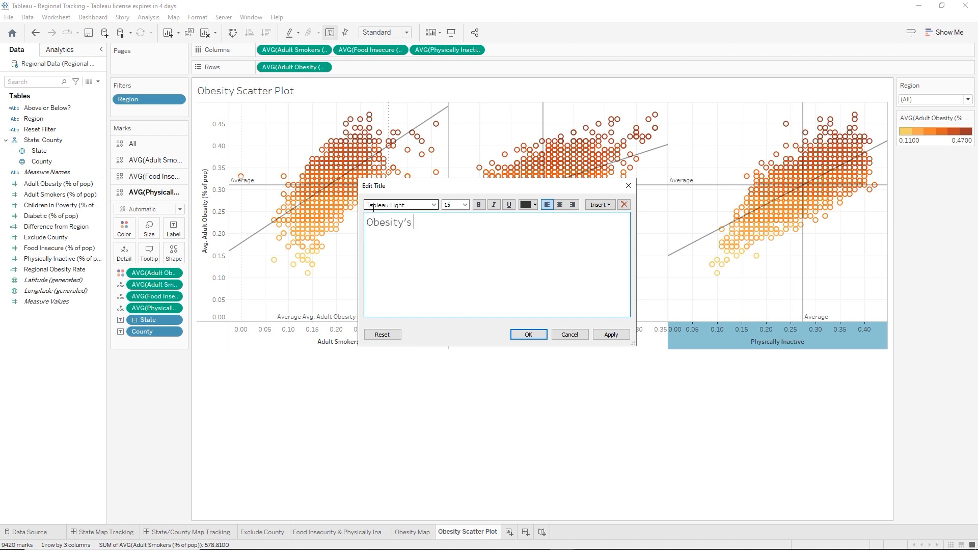
type(" correlation with smoking,")
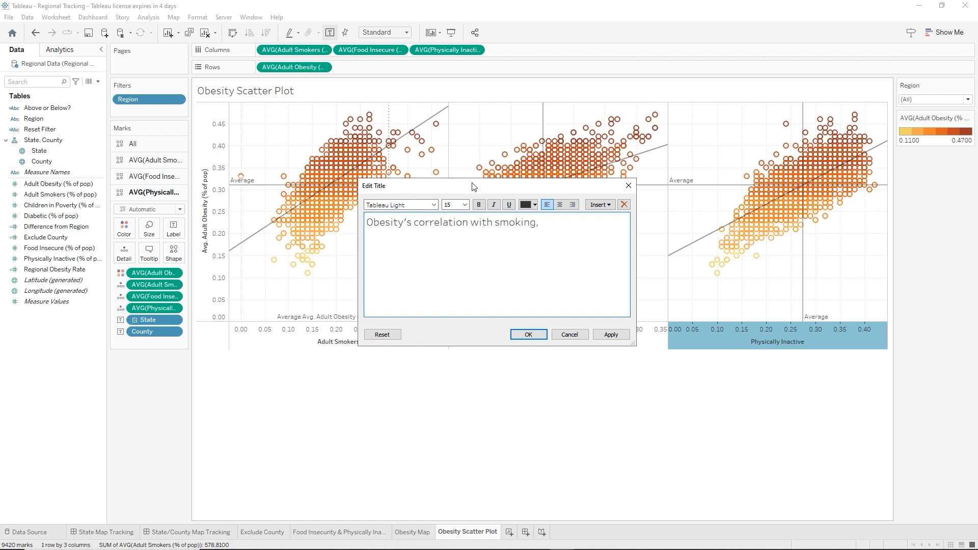
left_click_drag(472, 182, 473, 157)
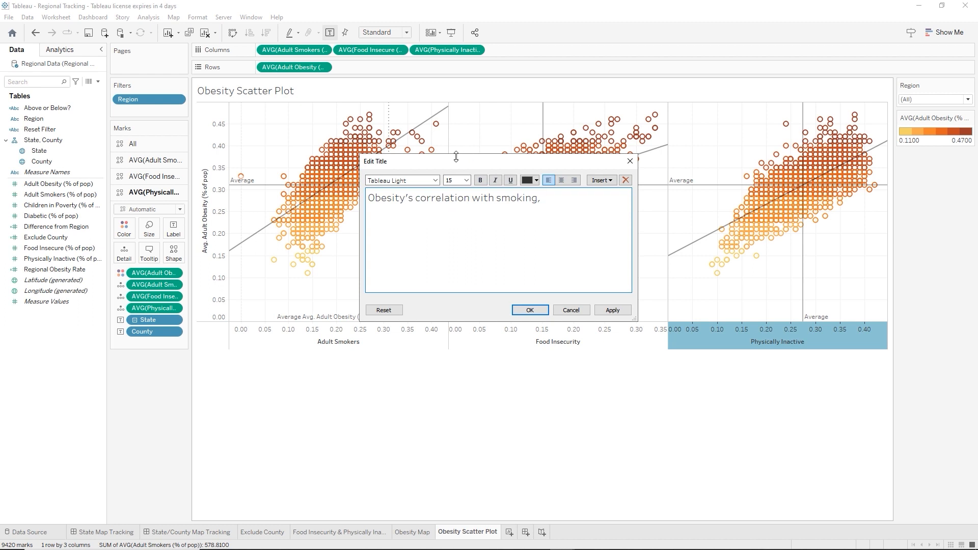
type("diet, and exercise")
left_click(597, 181)
left_click(613, 390)
left_click(532, 311)
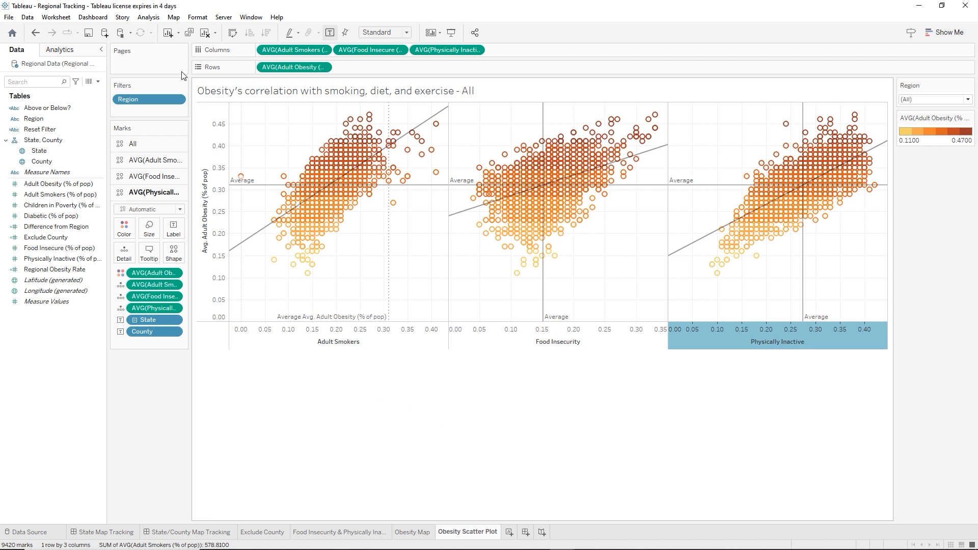
left_click(89, 33)
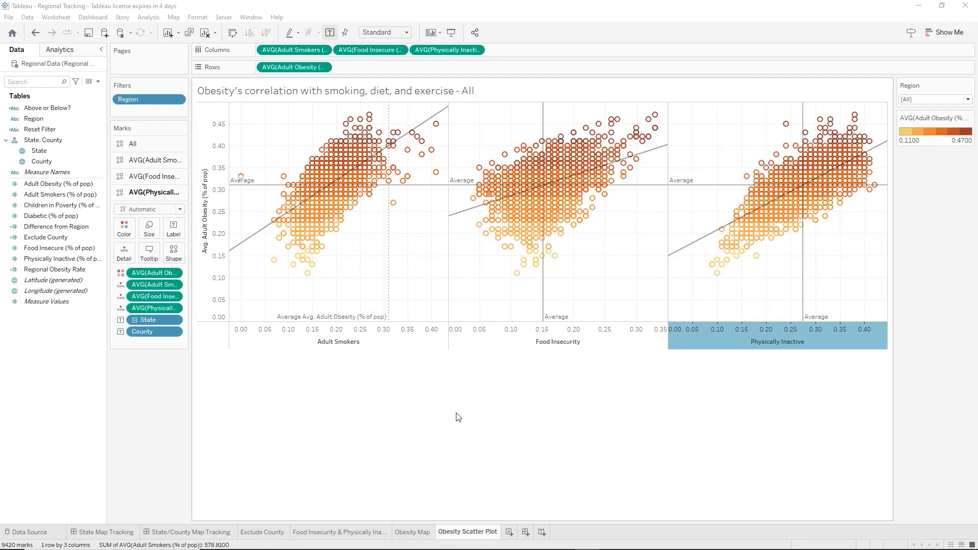
left_click(456, 415)
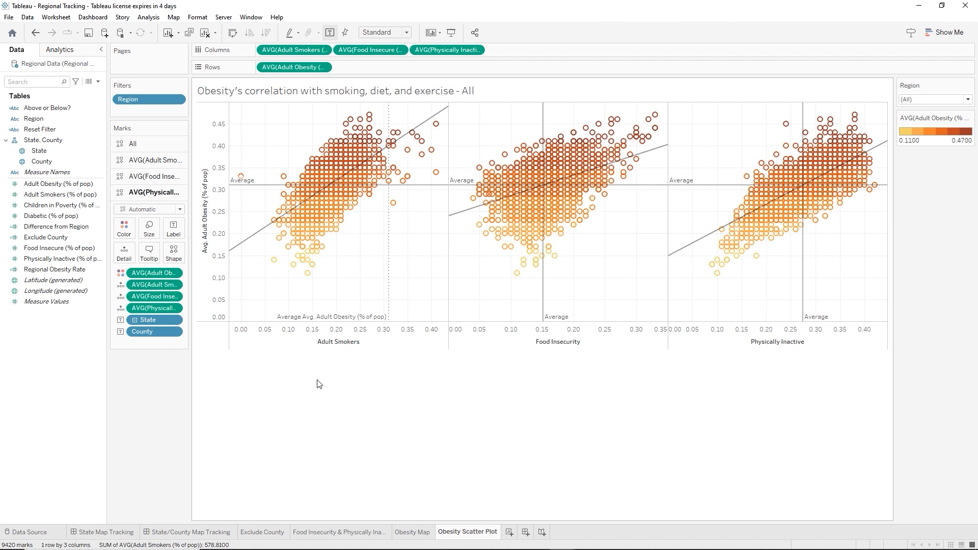
- Create a new dashboard and set its fixed size to 1500 px wide by 1080 px high
mouse_move(308, 251)
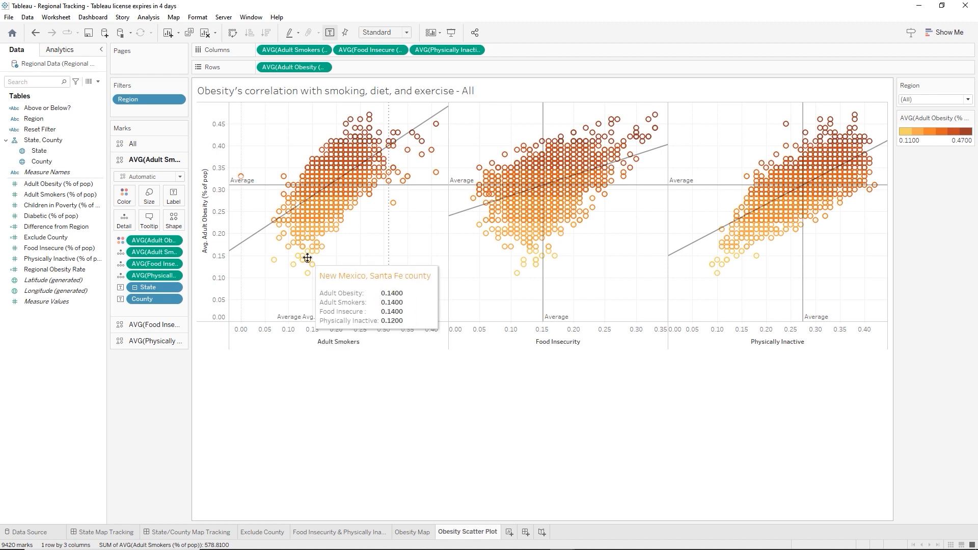
mouse_move(317, 221)
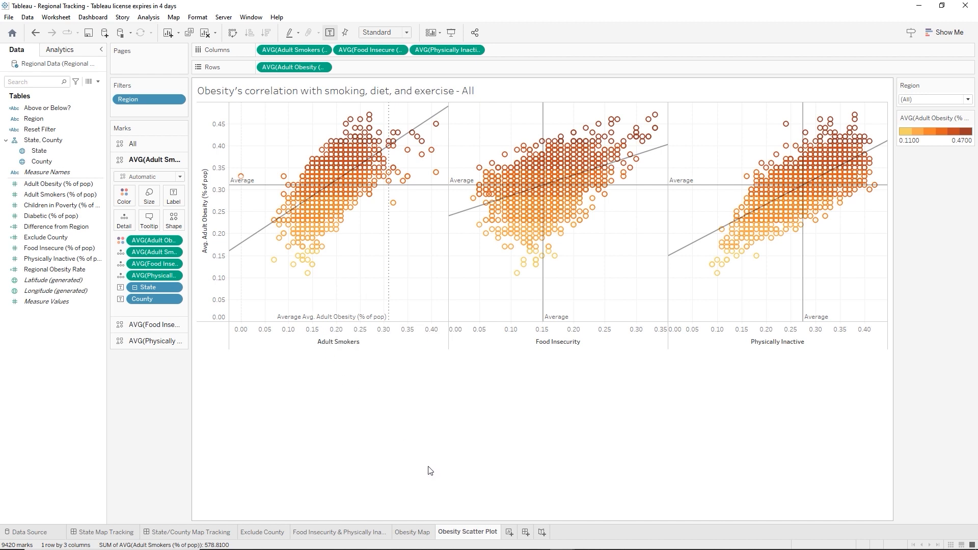
left_click(526, 533)
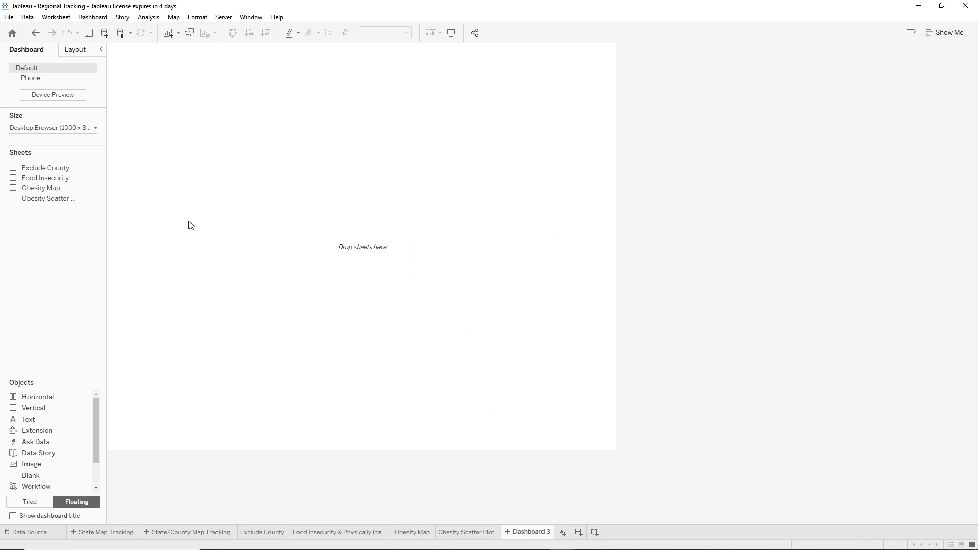
left_click(69, 130)
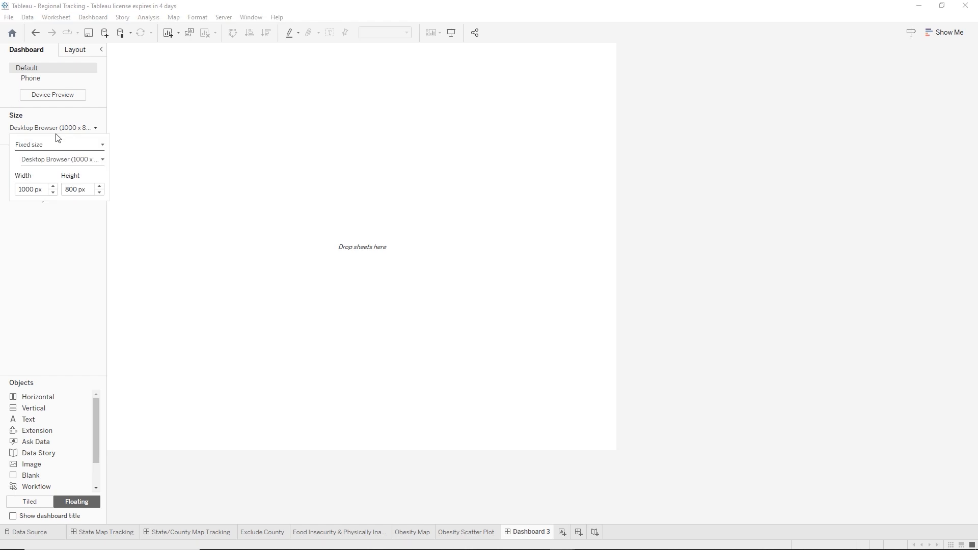
left_click(25, 188)
double_click(25, 187)
type("1500")
key("Tab")
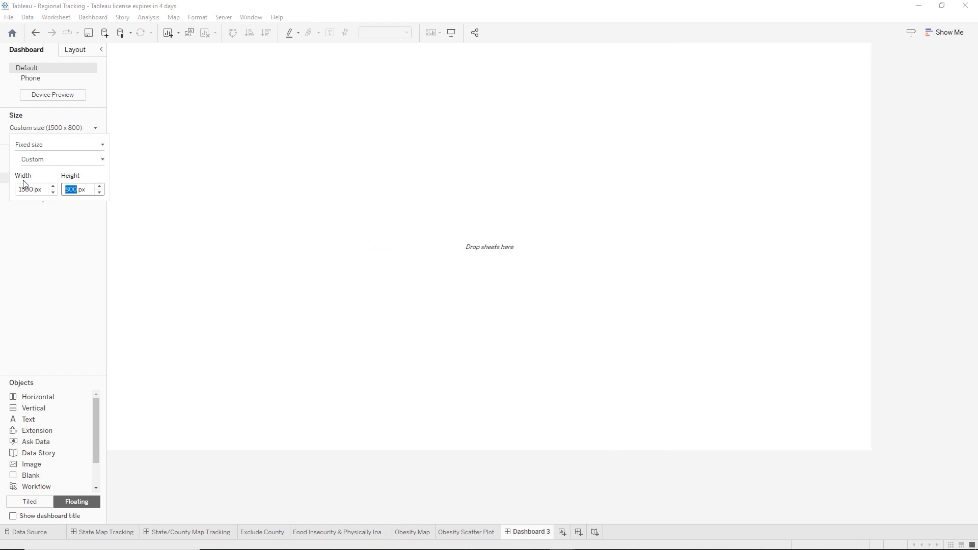
type("100")
key("BackSpace")
type("80")
key("Return")
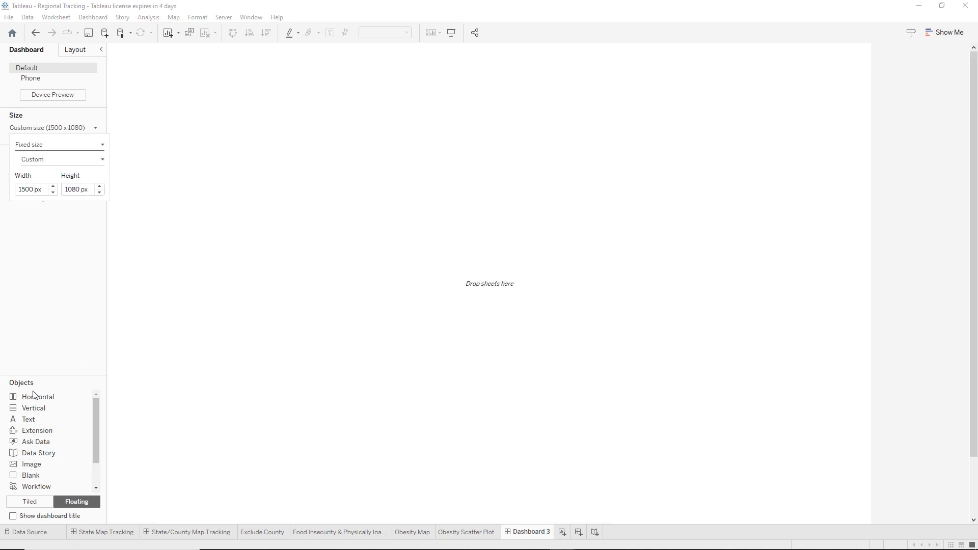
- Add a tiled layout container to the empty dashboard and place the Obesity Map sheet in it
left_click(22, 501)
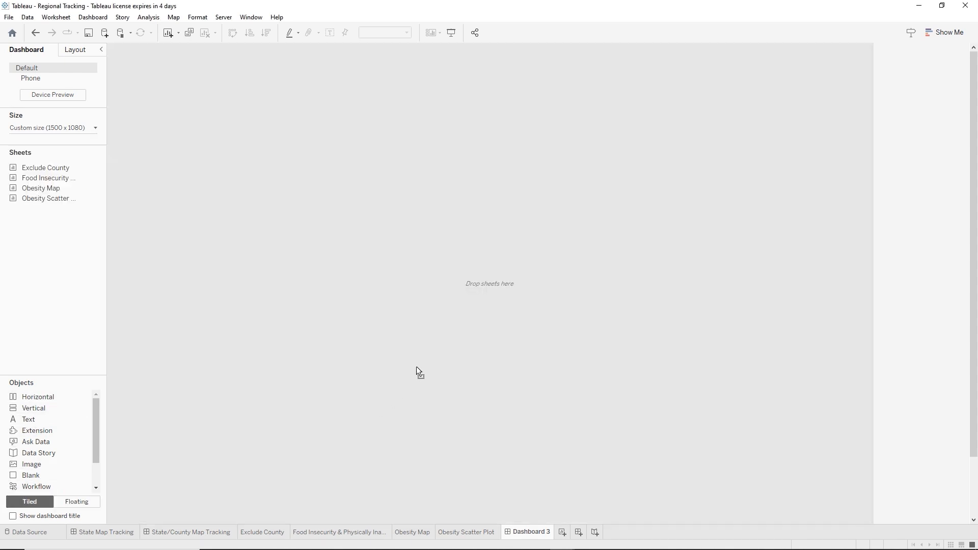
left_click(416, 366)
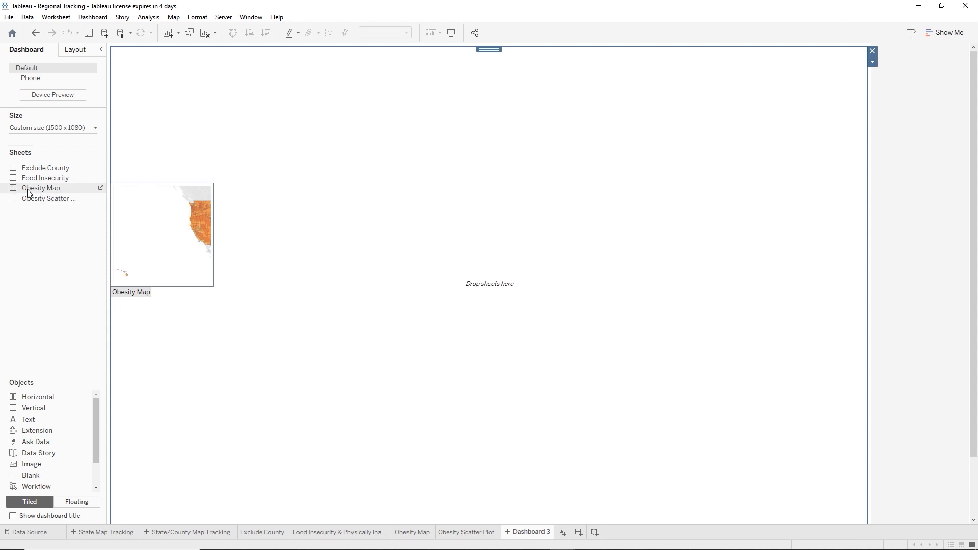
left_click_drag(27, 191, 349, 178)
left_click_drag(458, 100, 458, 100)
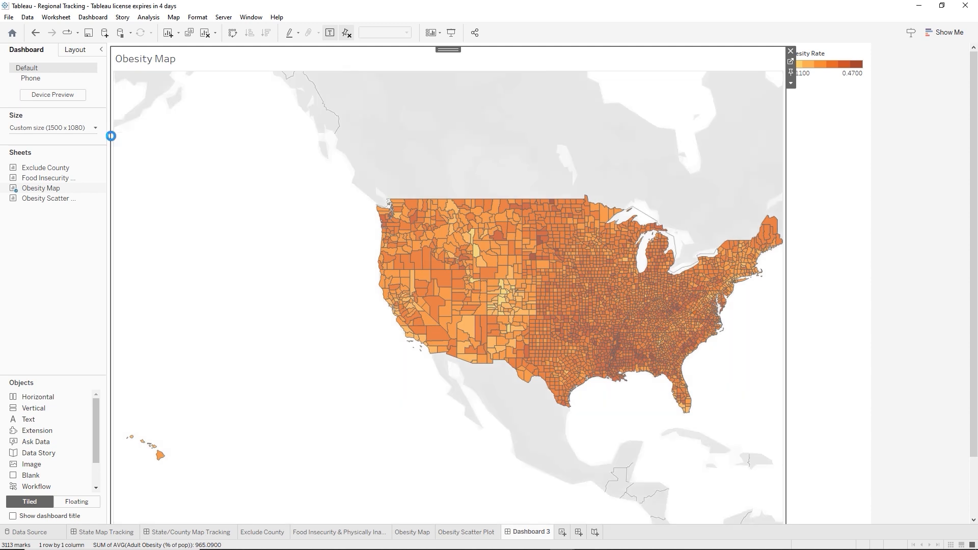
- Place the Obesity Scatter Plot sheet below the Obesity Map on the dashboard
mouse_move(70, 170)
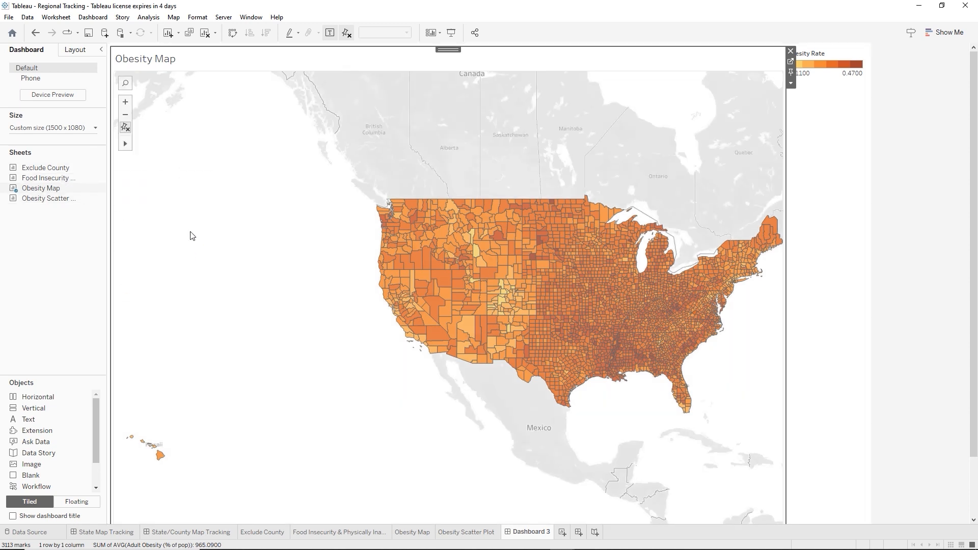
mouse_move(36, 203)
left_click_drag(34, 200, 533, 502)
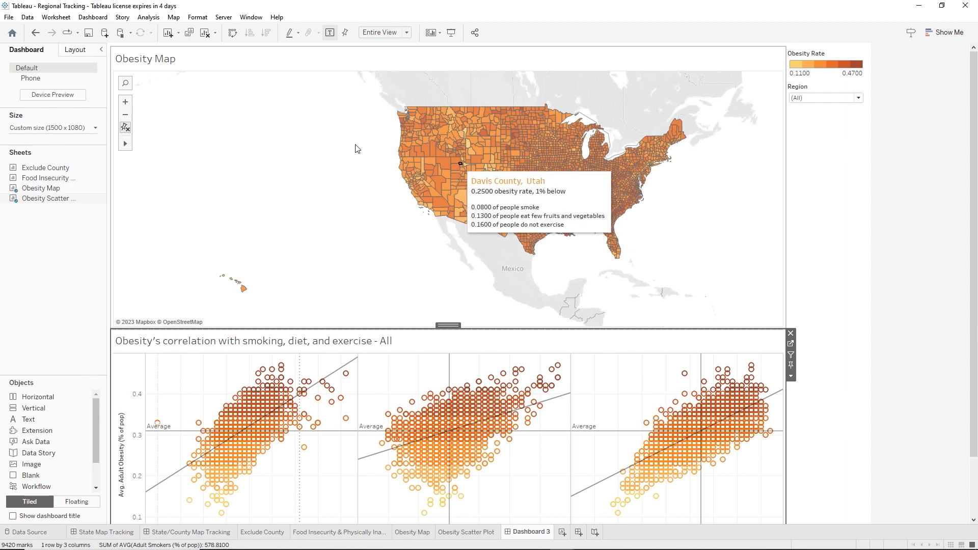
- Pan and zoom the dashboard's Obesity Map so the contiguous United States fills more of its area
mouse_move(128, 146)
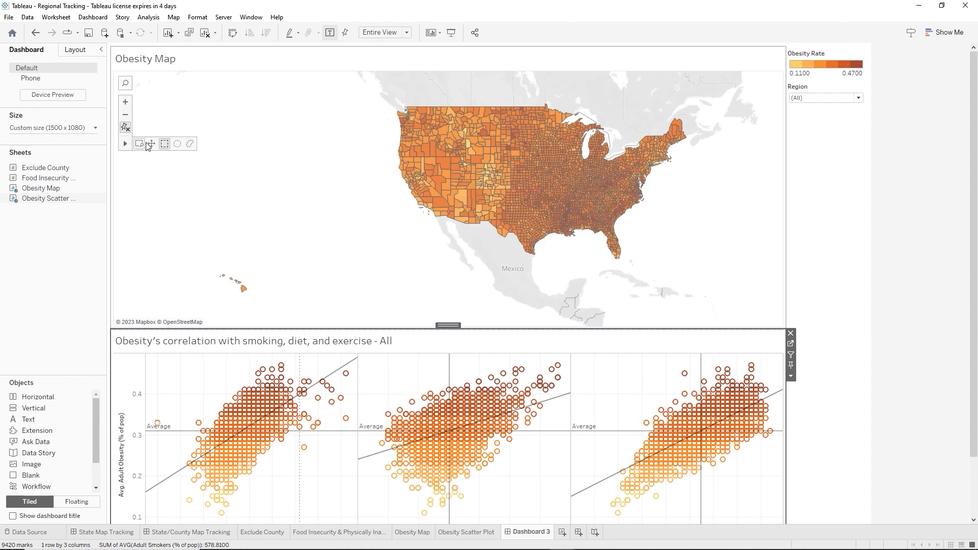
left_click(265, 163)
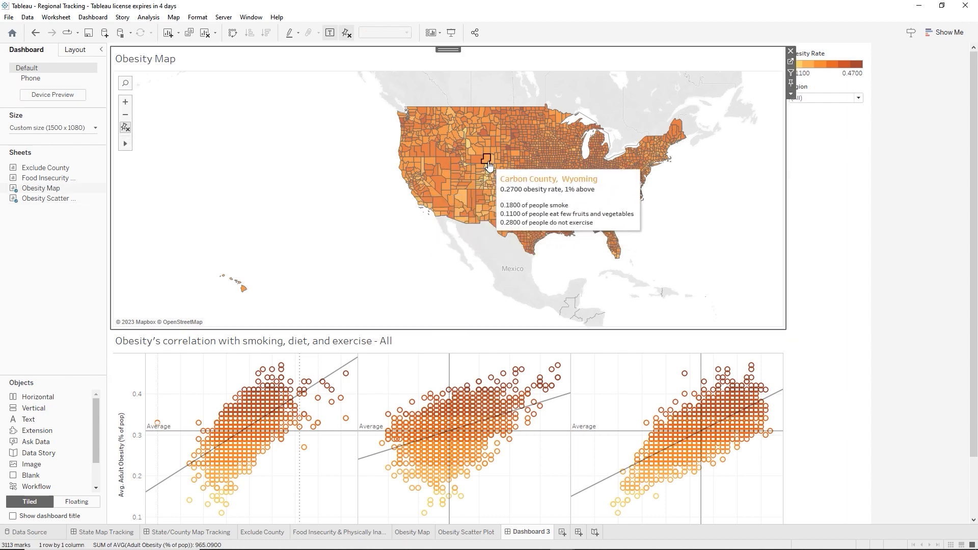
left_click_drag(489, 161, 406, 166)
scroll(444, 208, "up", 1)
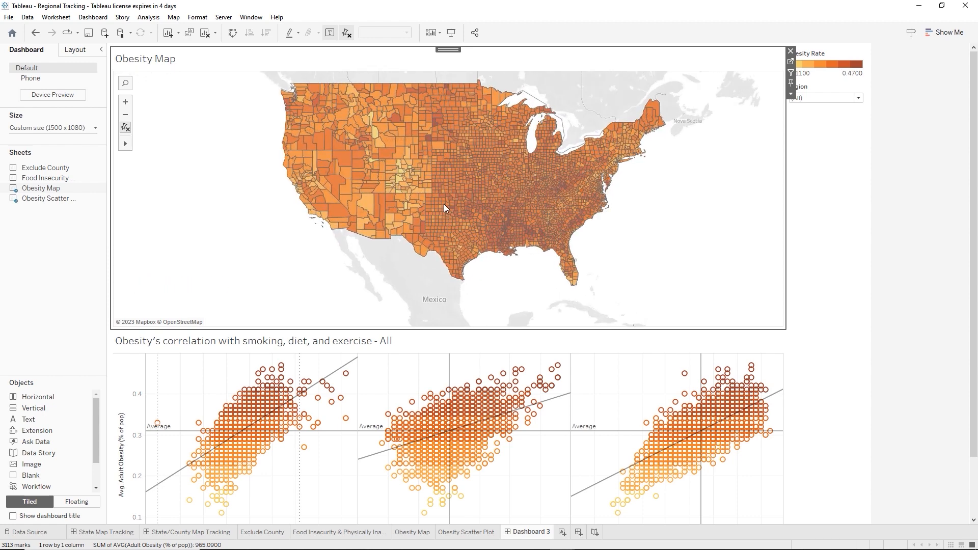
- Rename the new dashboard as Obesity
left_click(831, 146)
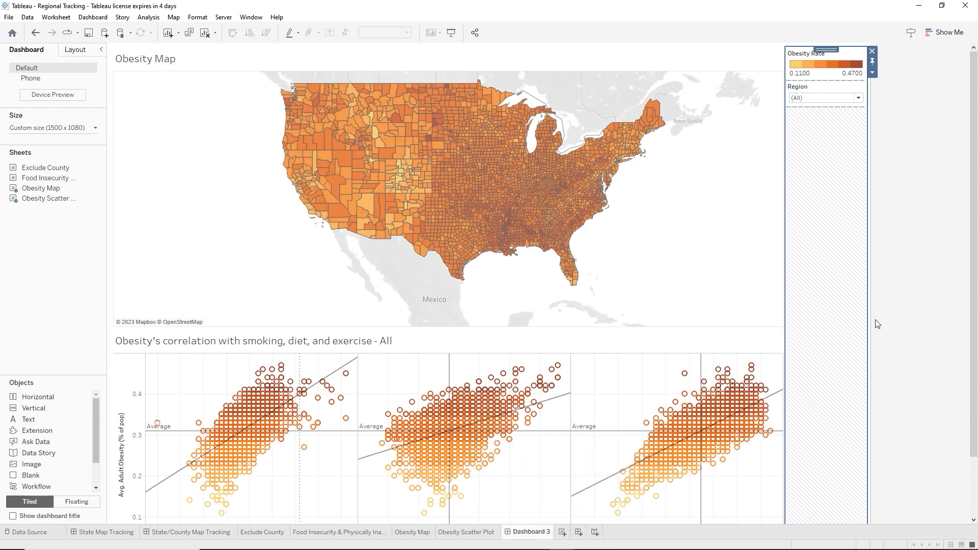
scroll(858, 329, "down", 3)
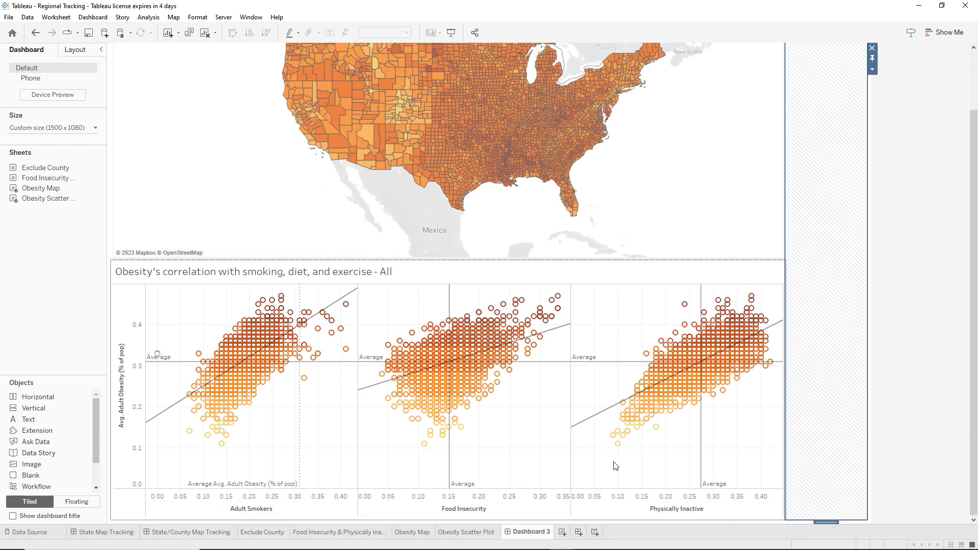
scroll(615, 465, "up", 2)
scroll(616, 464, "up", 2)
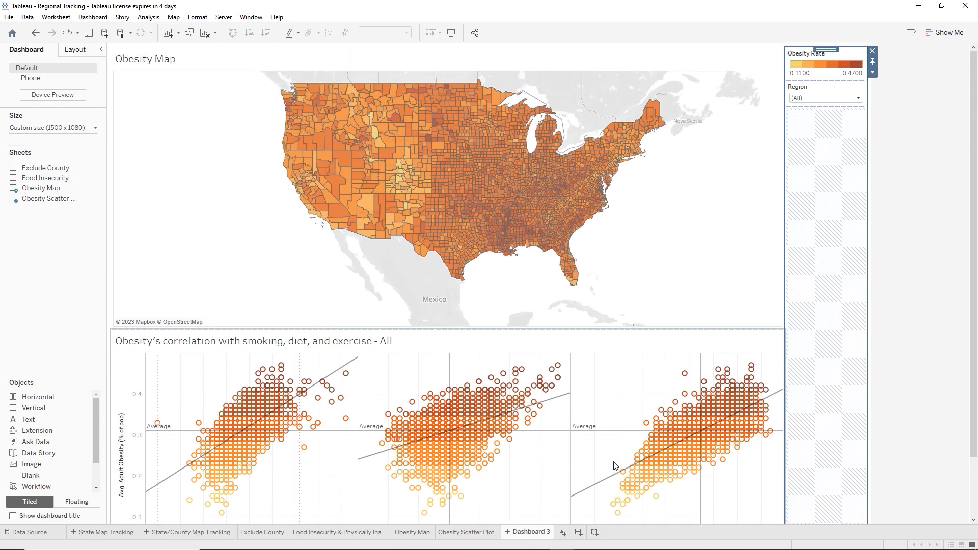
double_click(529, 532)
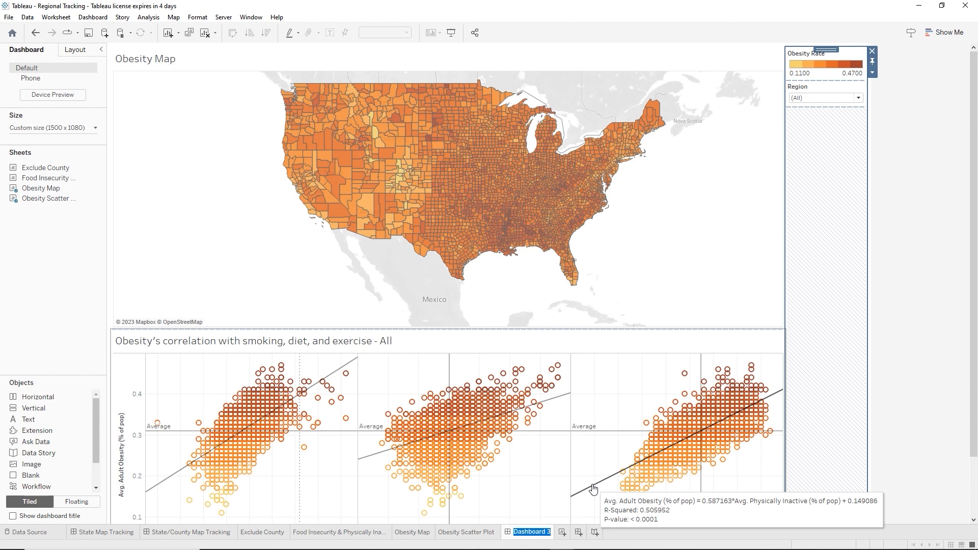
type("Obesity")
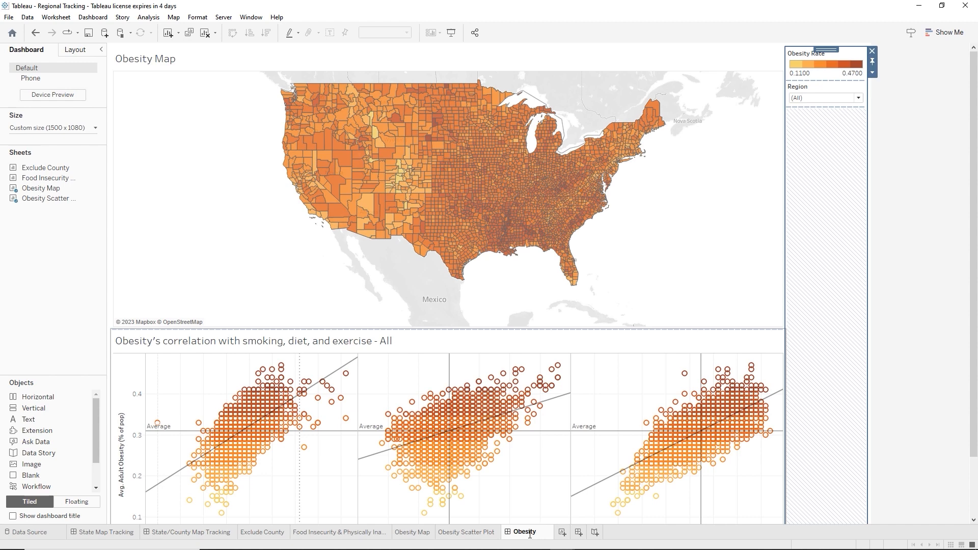
left_click(866, 474)
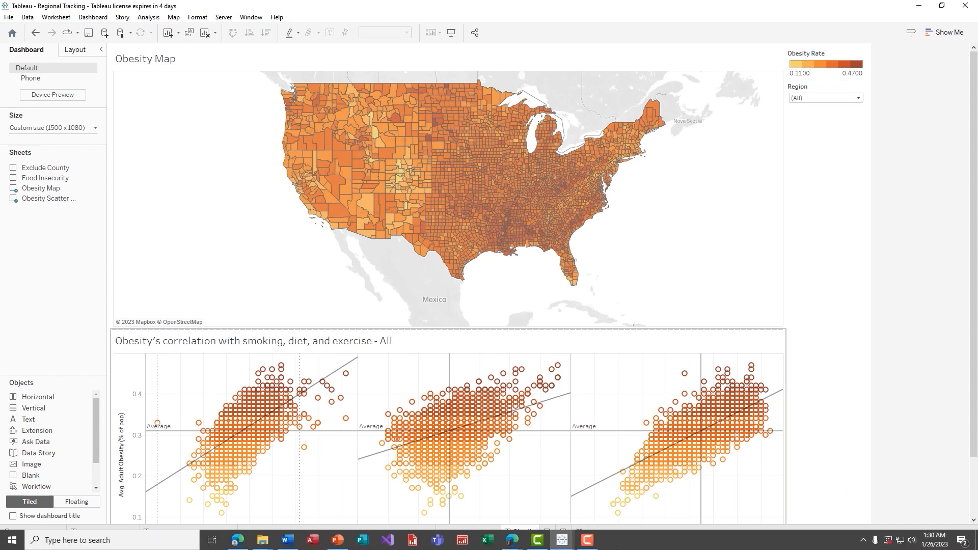
- Hide all the worksheets used by the Obesity dashboard
right_click(524, 532)
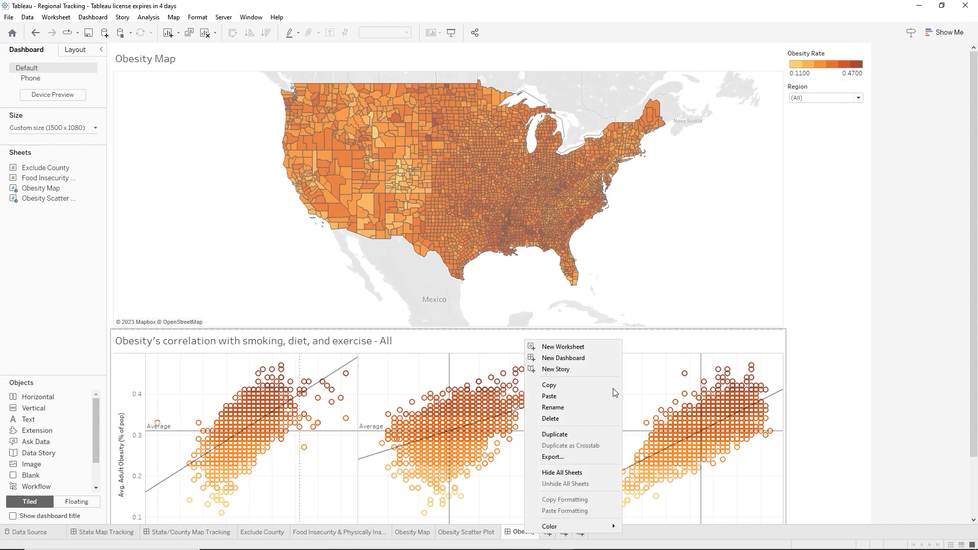
left_click(562, 472)
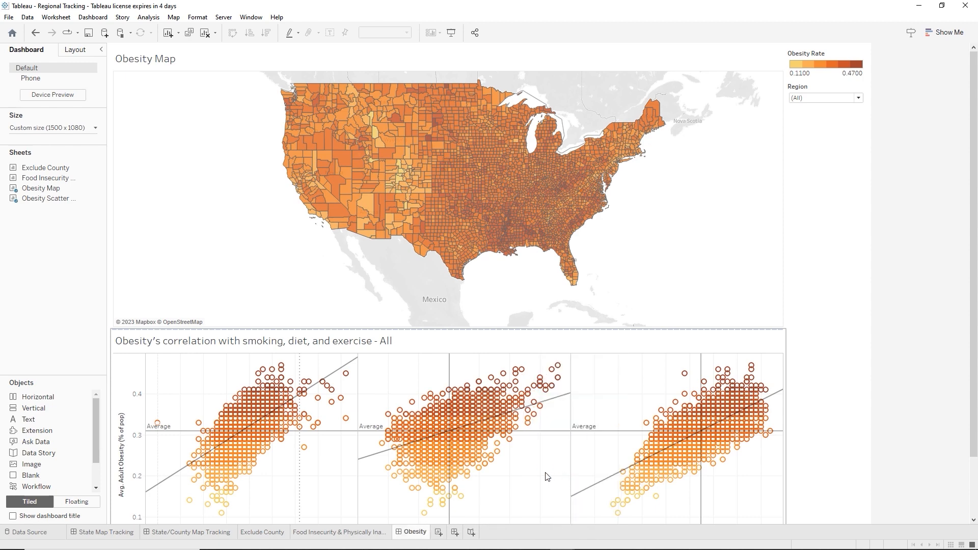
left_click(866, 186)
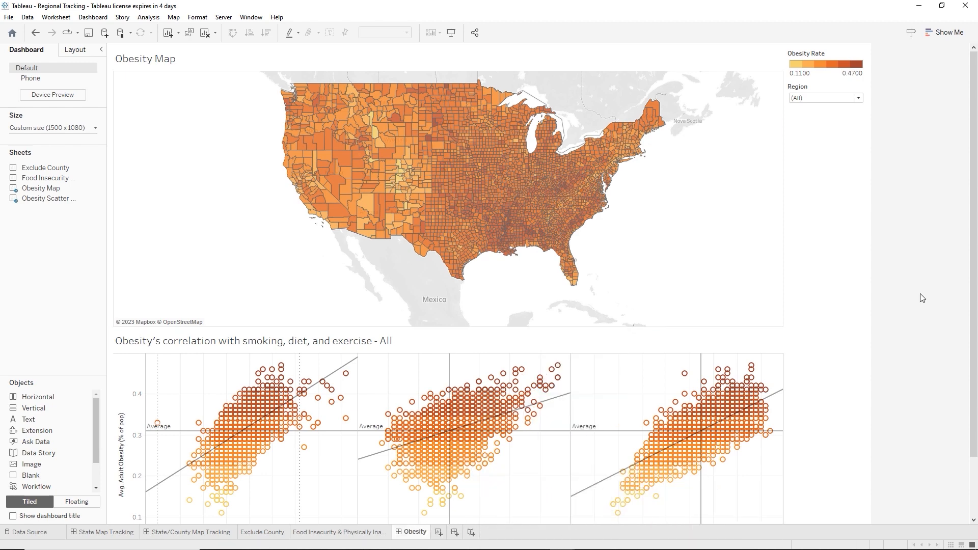
left_click(866, 188)
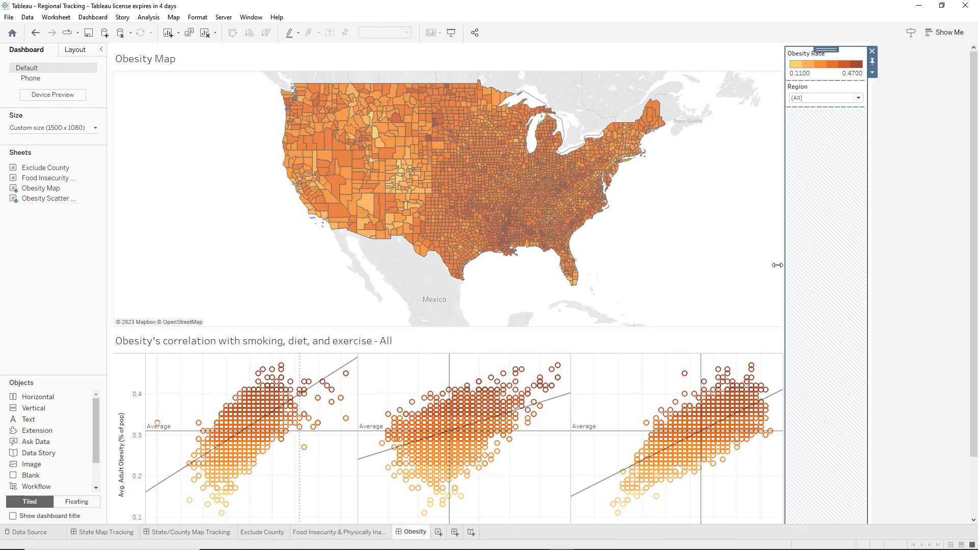
- Create a new worksheet with State and Diabetic (% of pop) in Columns, aggregating Diabetic (% of pop) as Count
left_click(439, 532)
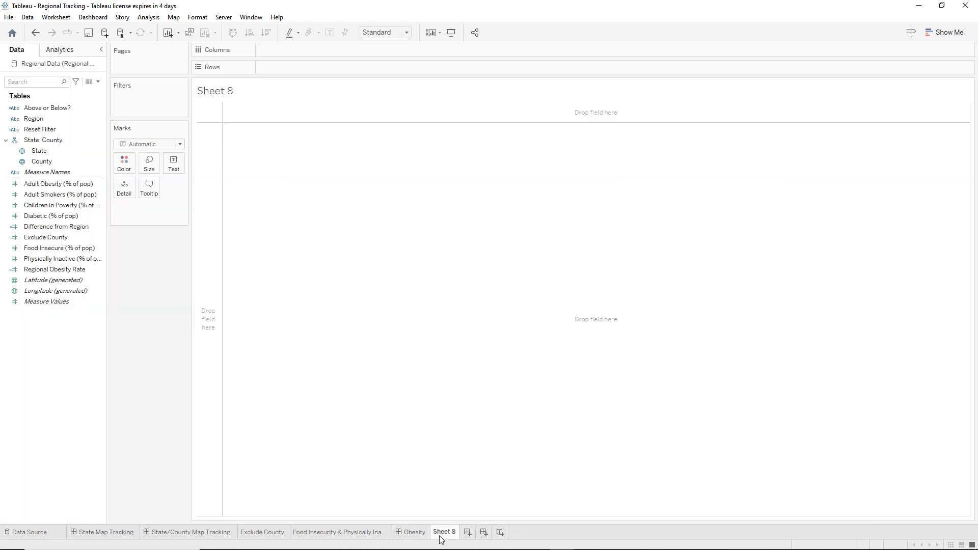
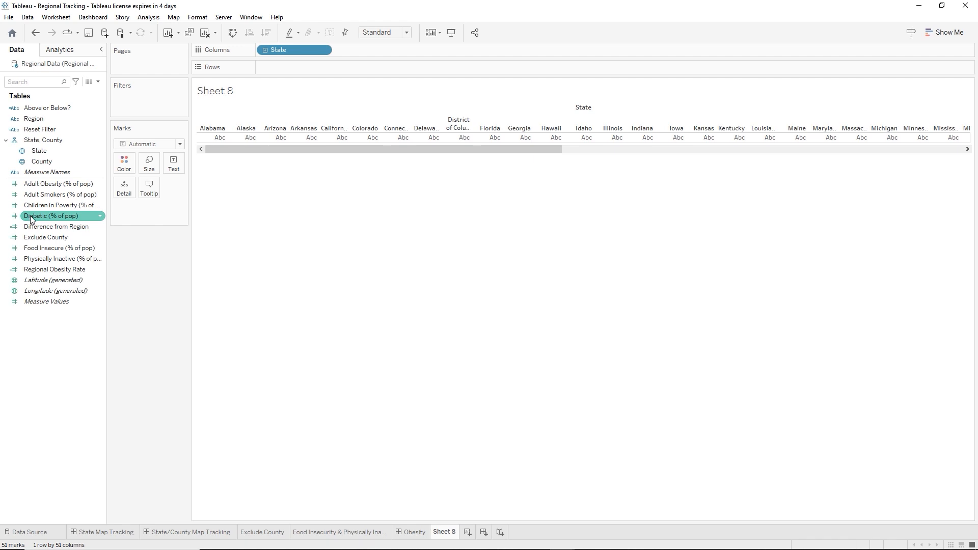
left_click_drag(30, 219, 271, 136)
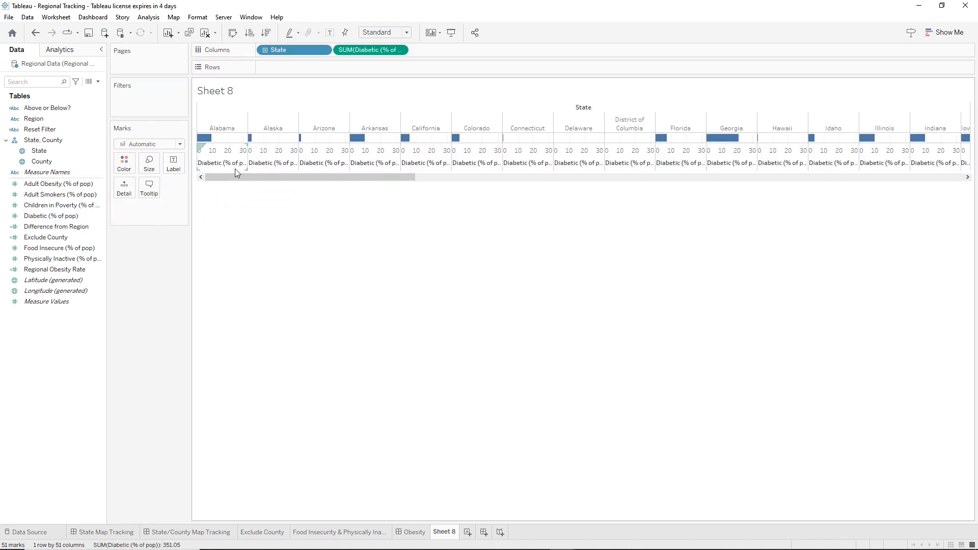
right_click(360, 50)
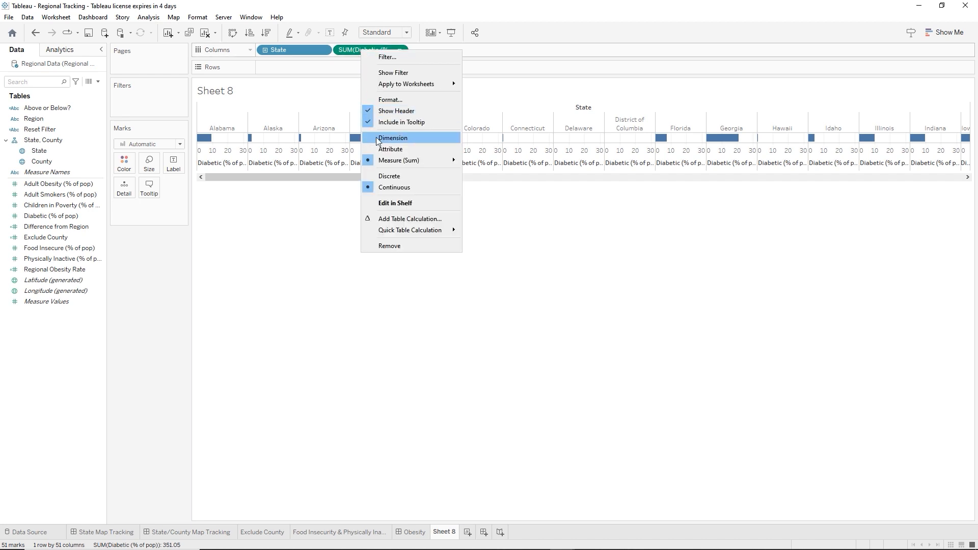
mouse_move(402, 161)
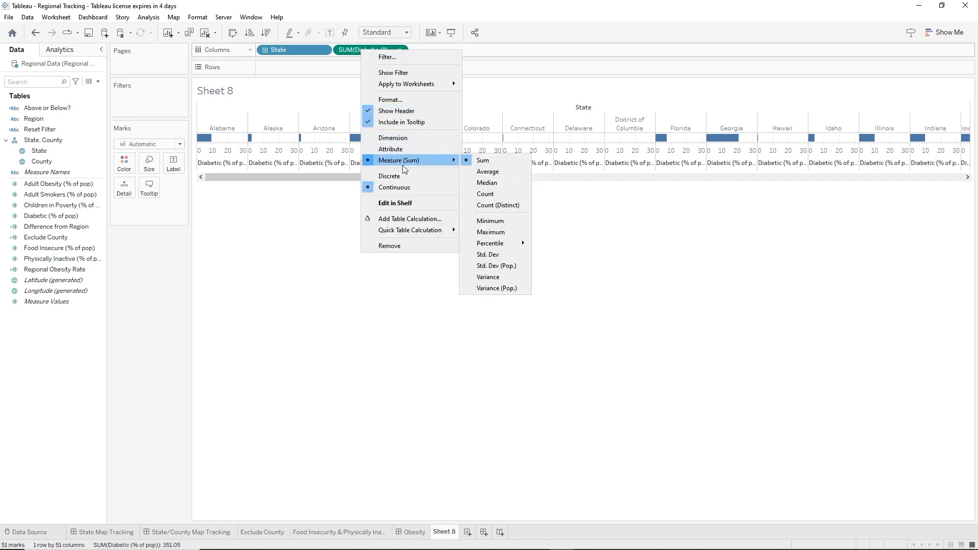
left_click(490, 194)
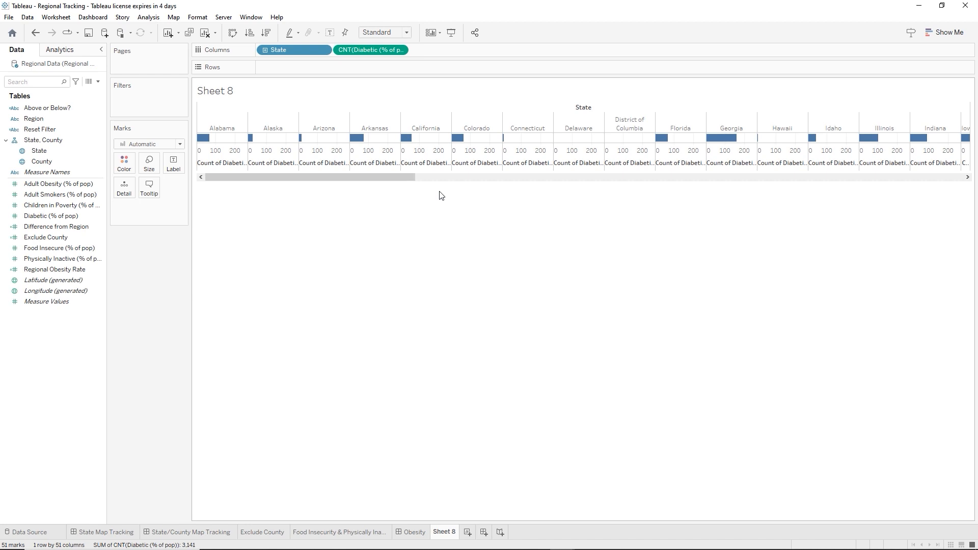
left_click(96, 83)
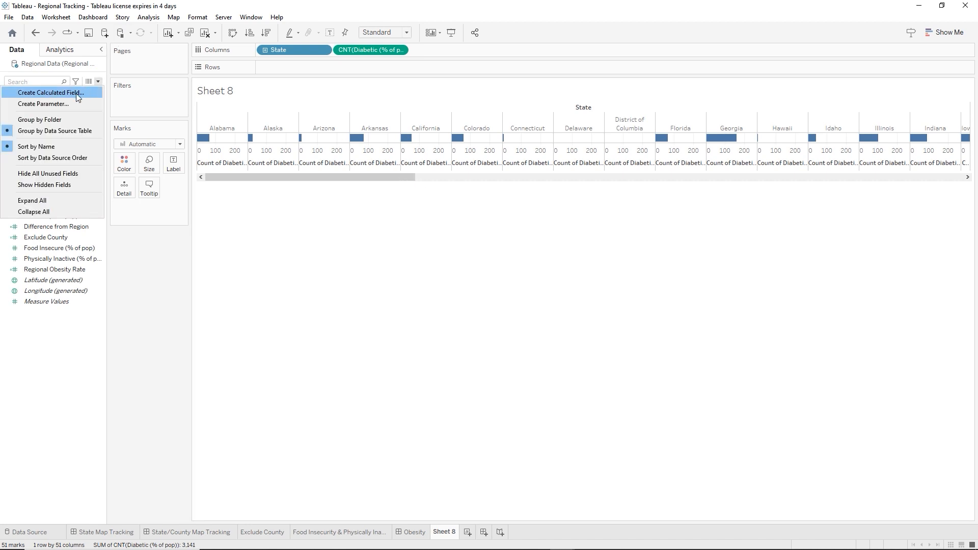
left_click(78, 94)
left_click(431, 197)
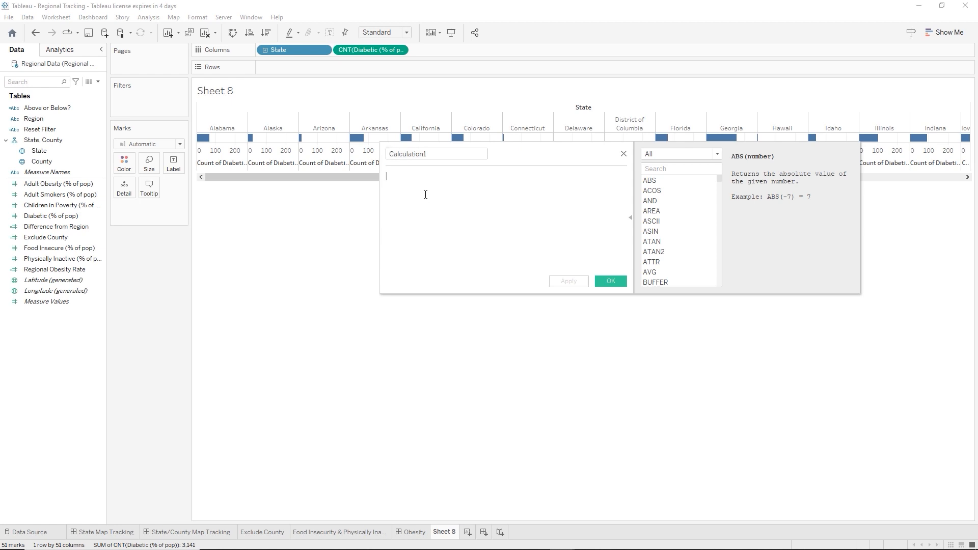
type("cou")
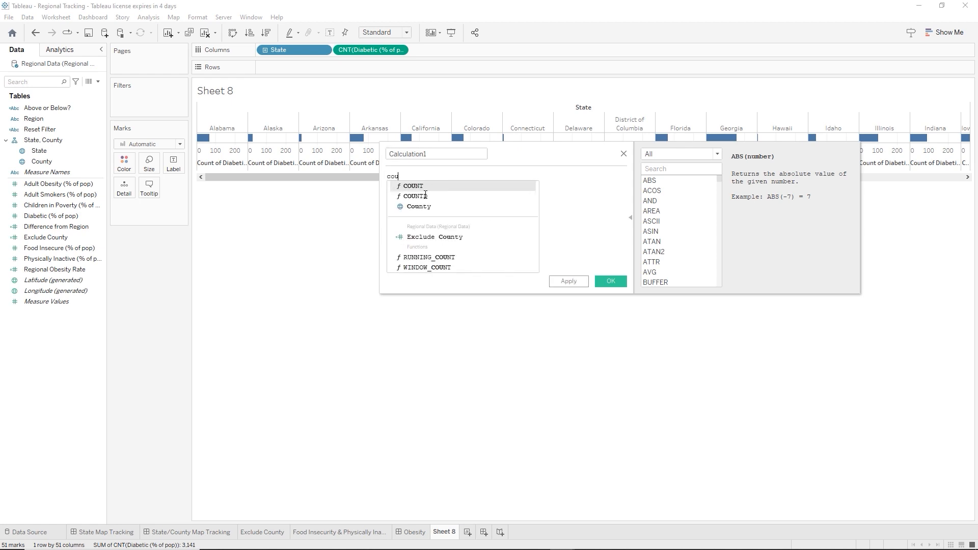
key("Return")
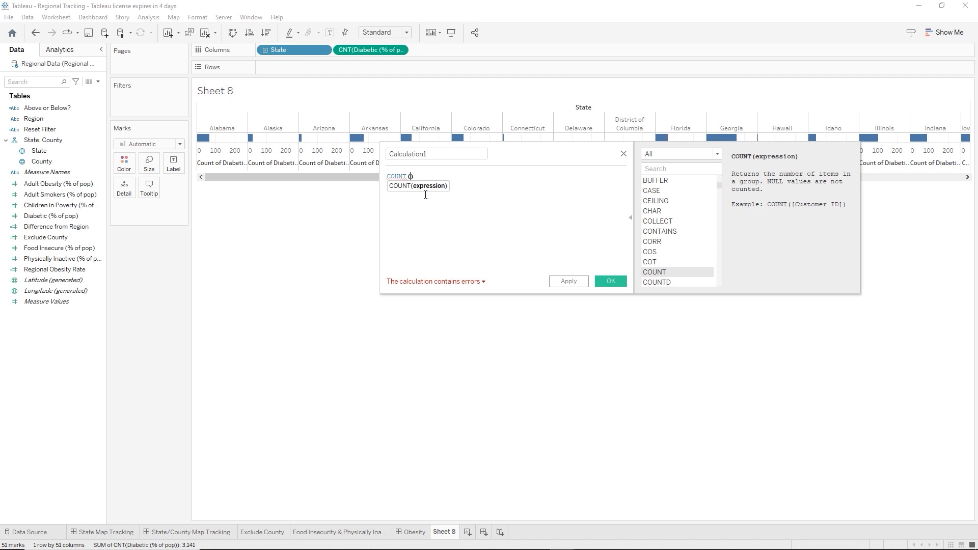
type("di")
key("BackSpace")
key("BackSpace")
key("BackSpace")
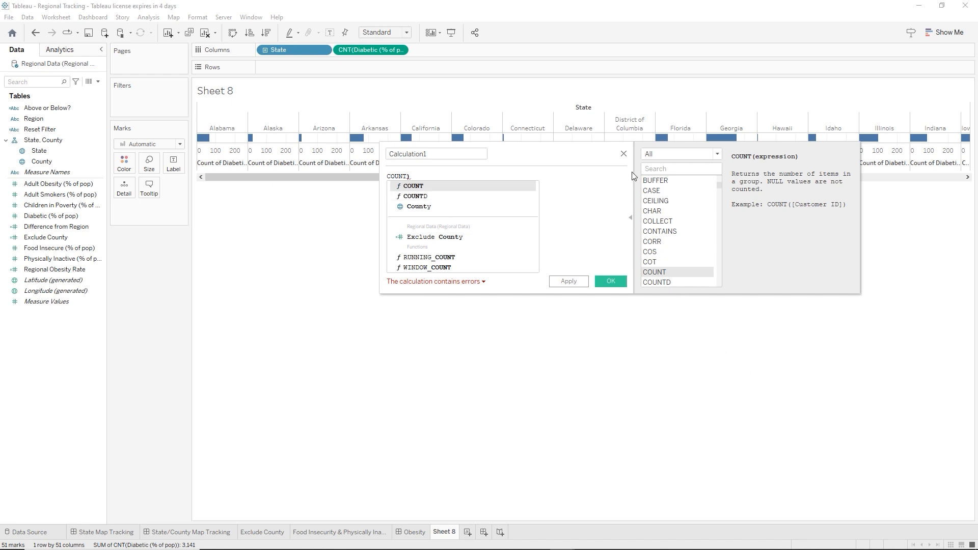
left_click(622, 157)
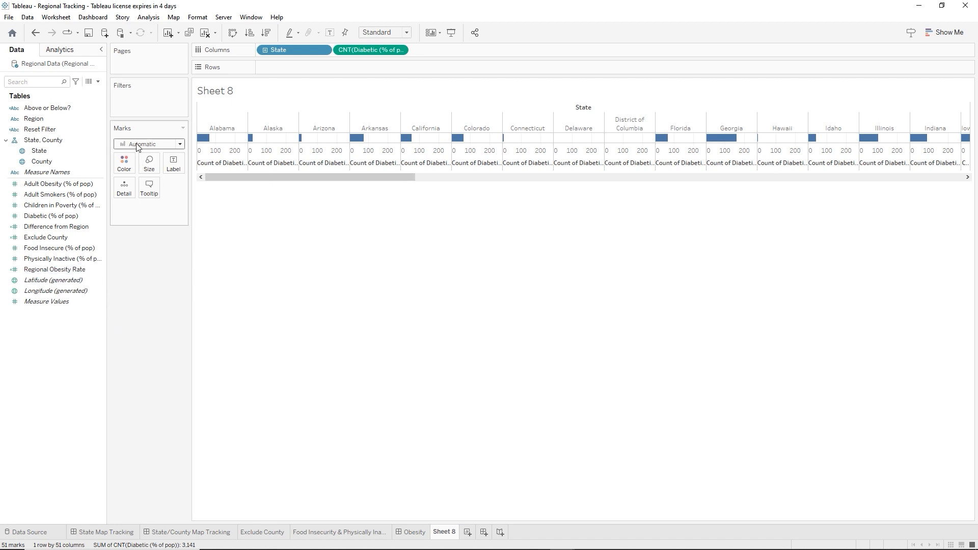
- Add Diabetic (% of pop) to Columns a second time as Count (Distinct), and convert the view to a text table
left_click(75, 161)
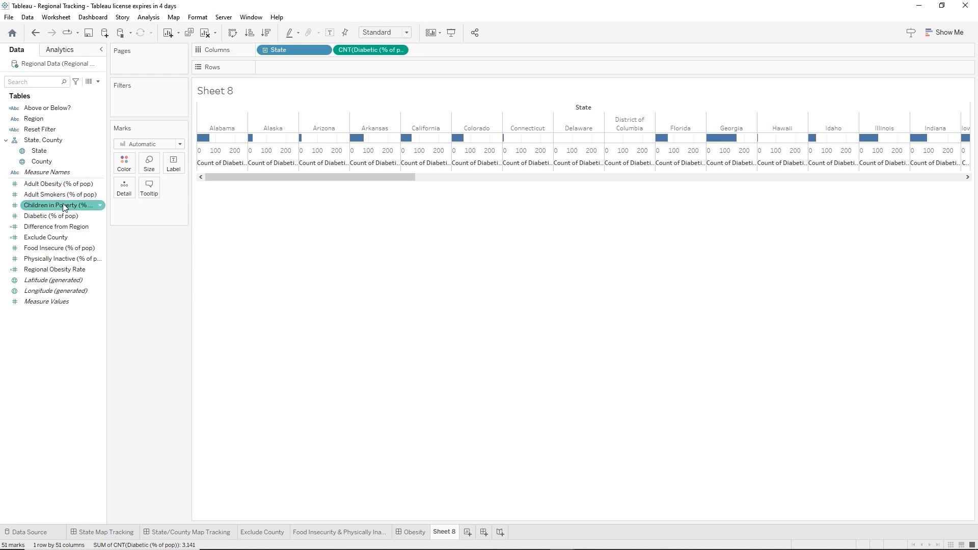
left_click_drag(63, 218, 464, 50)
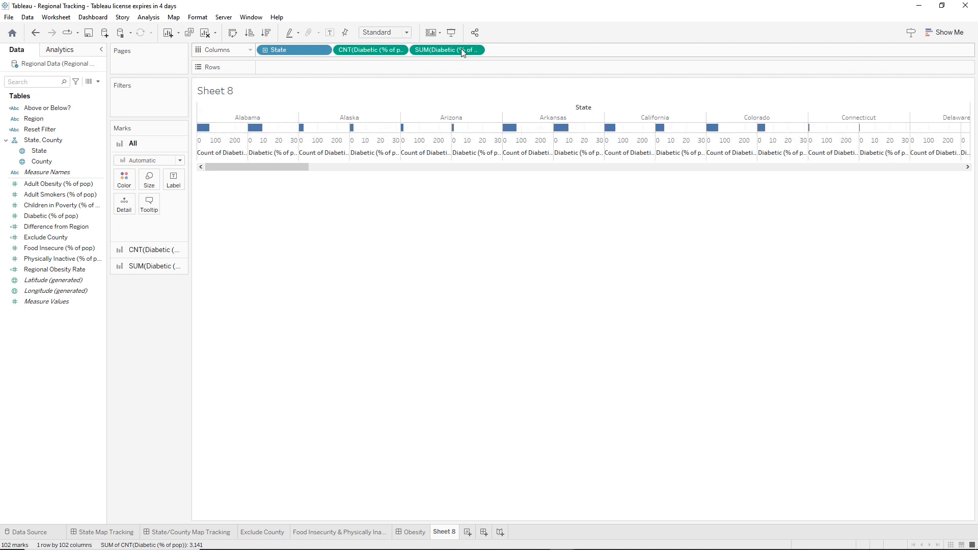
right_click(445, 47)
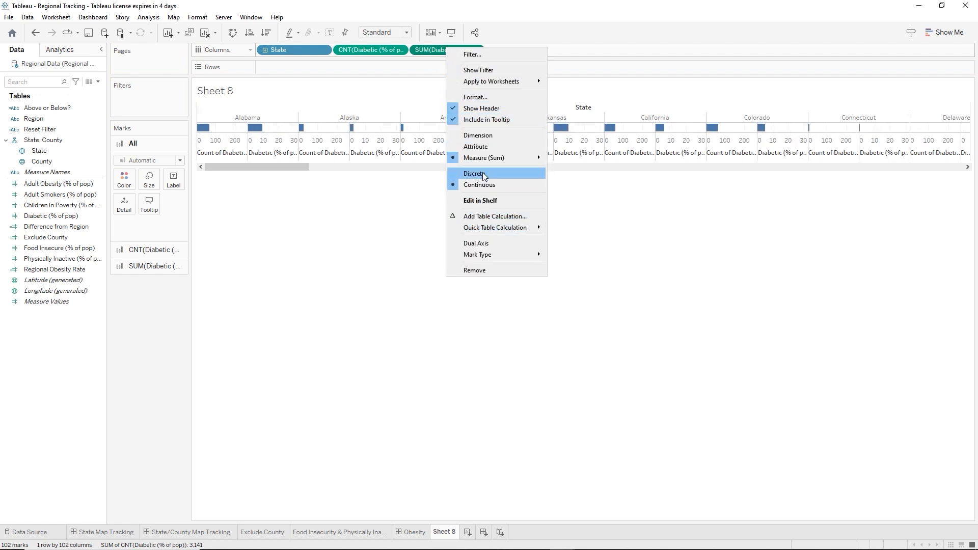
mouse_move(484, 162)
left_click(585, 202)
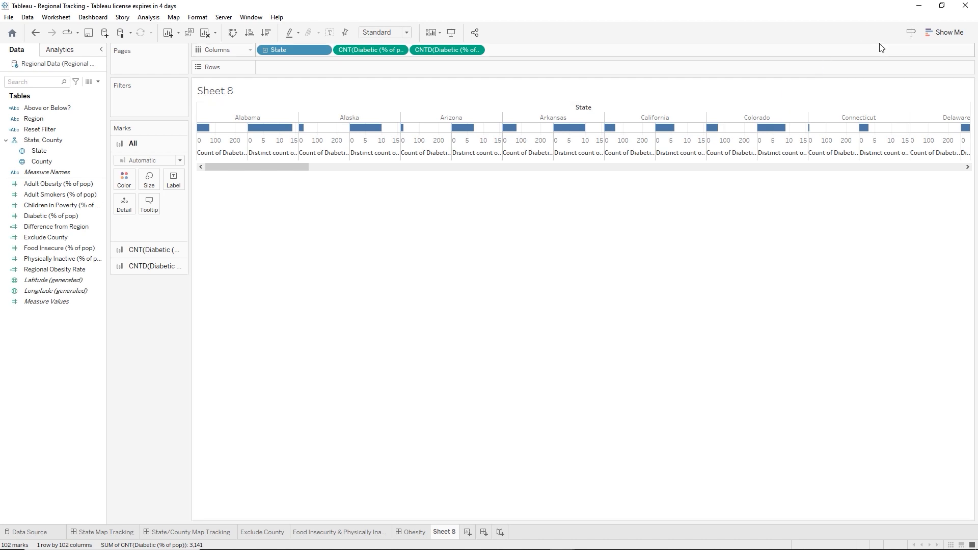
left_click(943, 32)
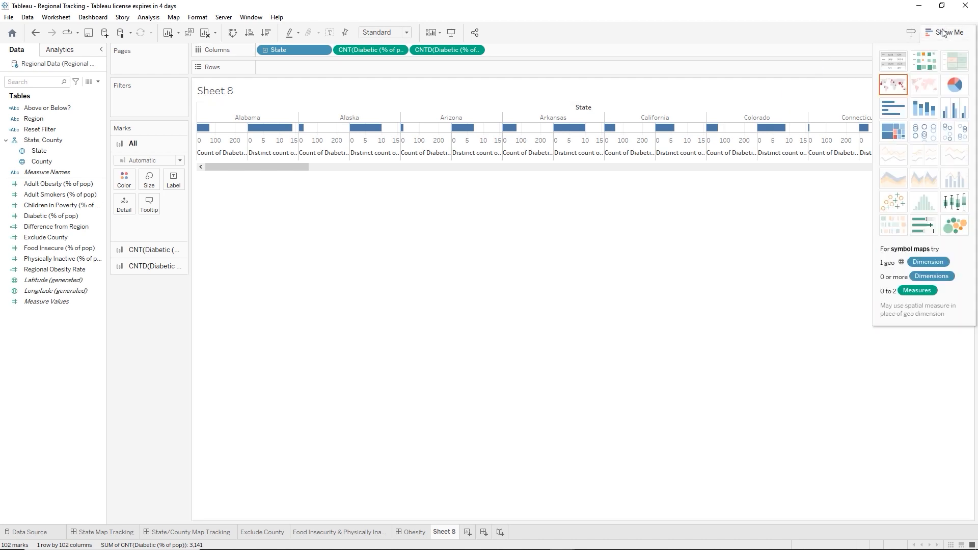
left_click(904, 63)
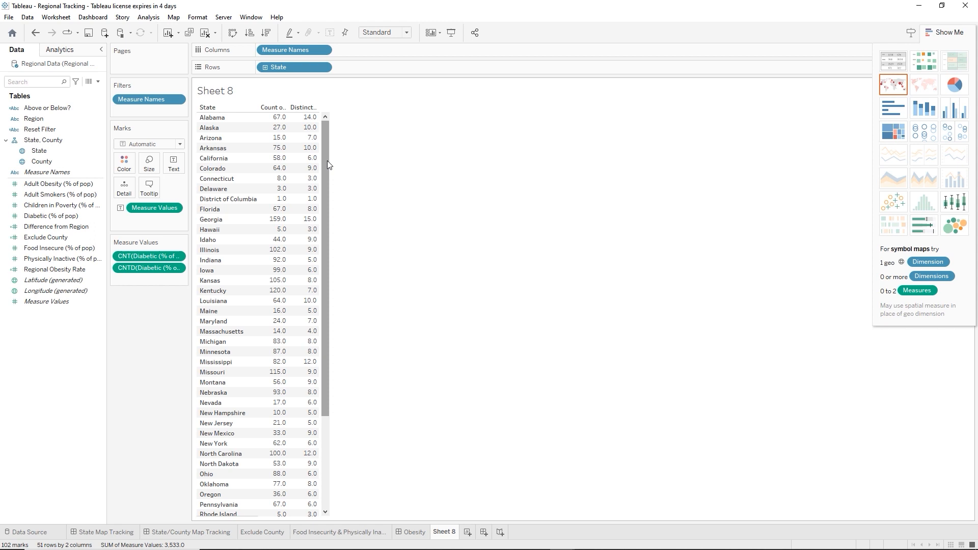
- Rename the worksheet as Count vs Count Distinct and save the workbook
double_click(444, 531)
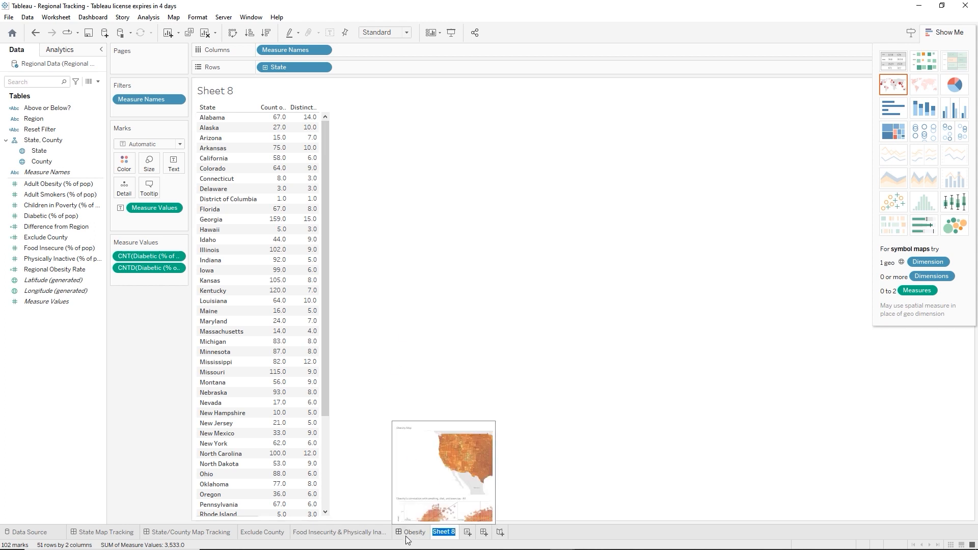
type("Count vs Count ")
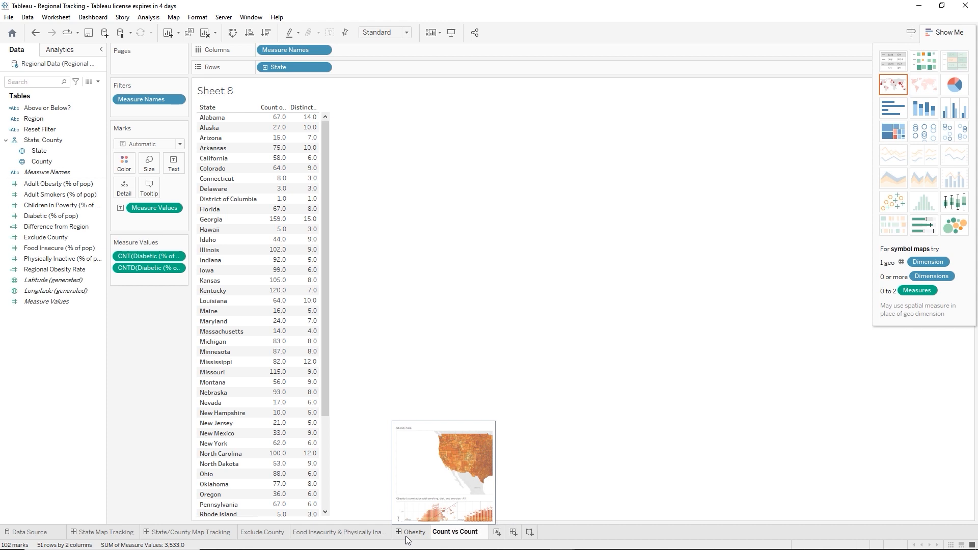
type("Distinc")
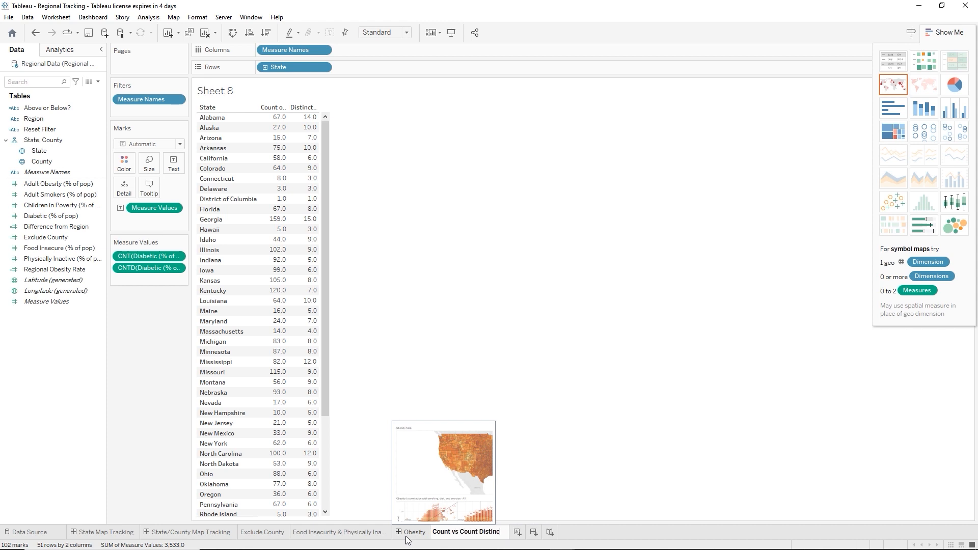
type("t")
key("Return")
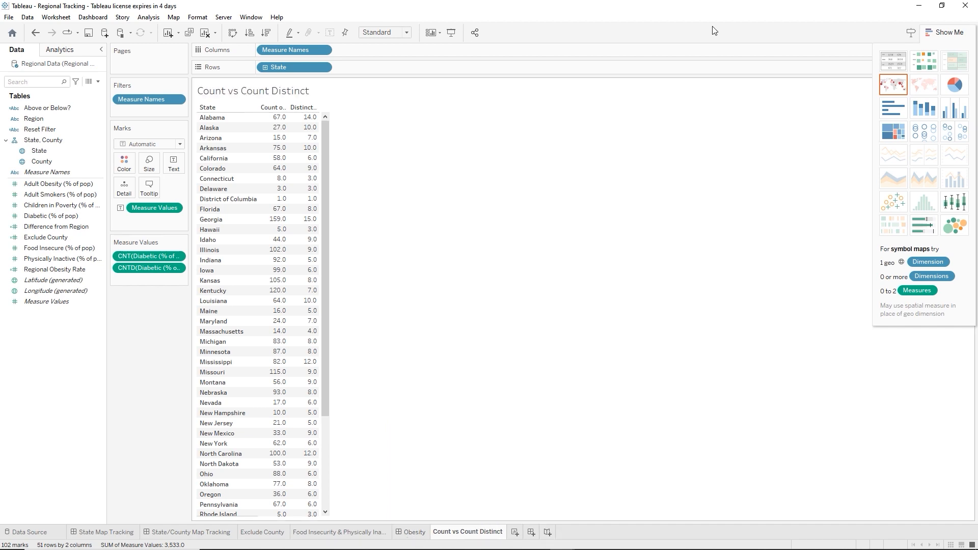
left_click(88, 34)
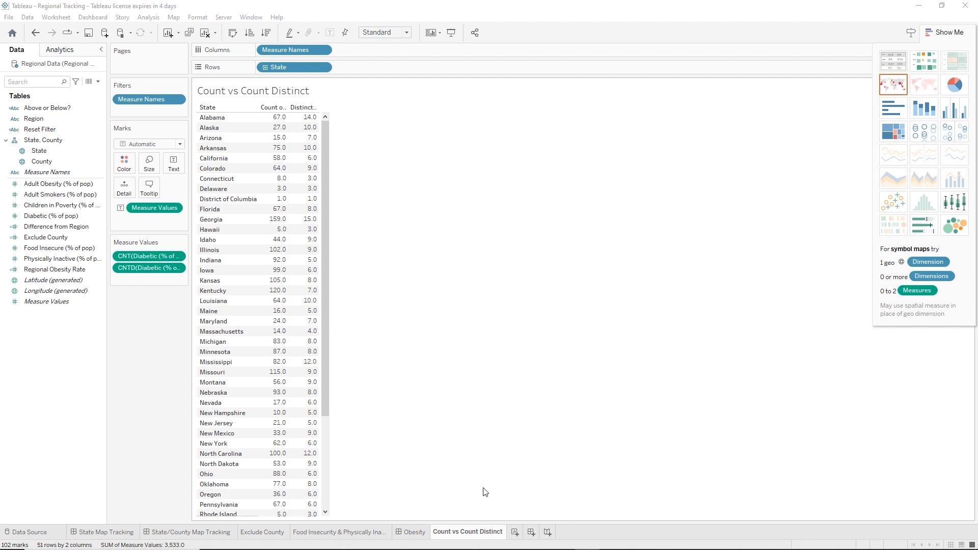
- Create a new worksheet named Ratio and hide the chart type suggestions
left_click(515, 532)
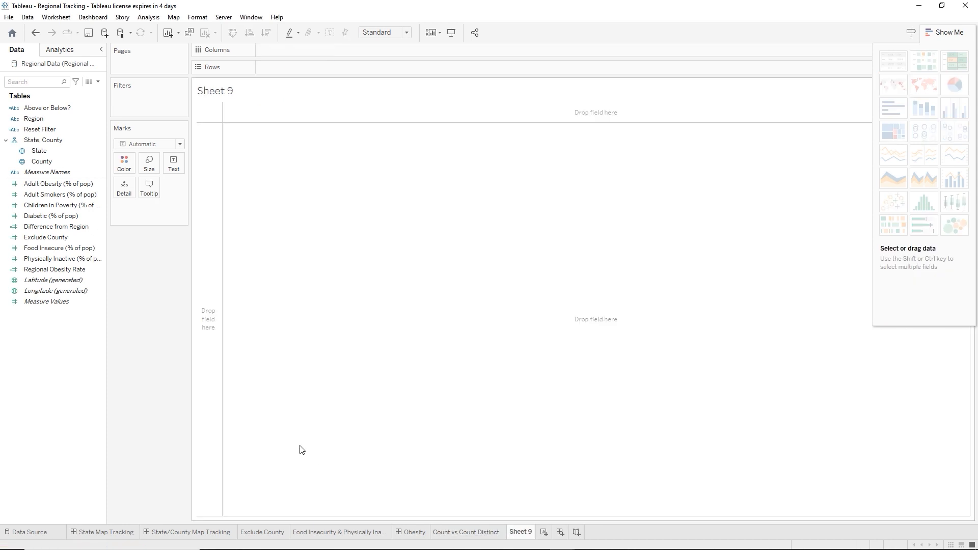
double_click(511, 532)
key("BackSpace")
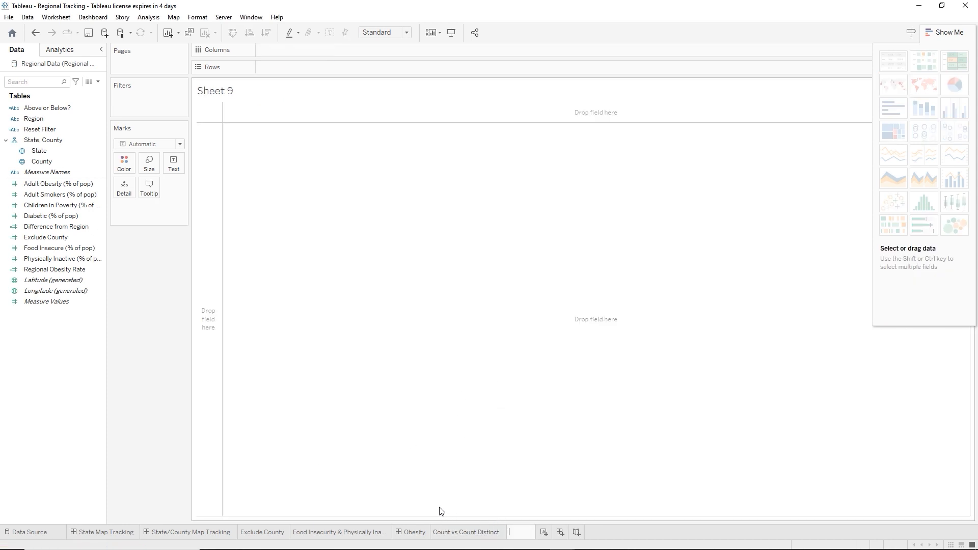
type("Ratio")
key("Return")
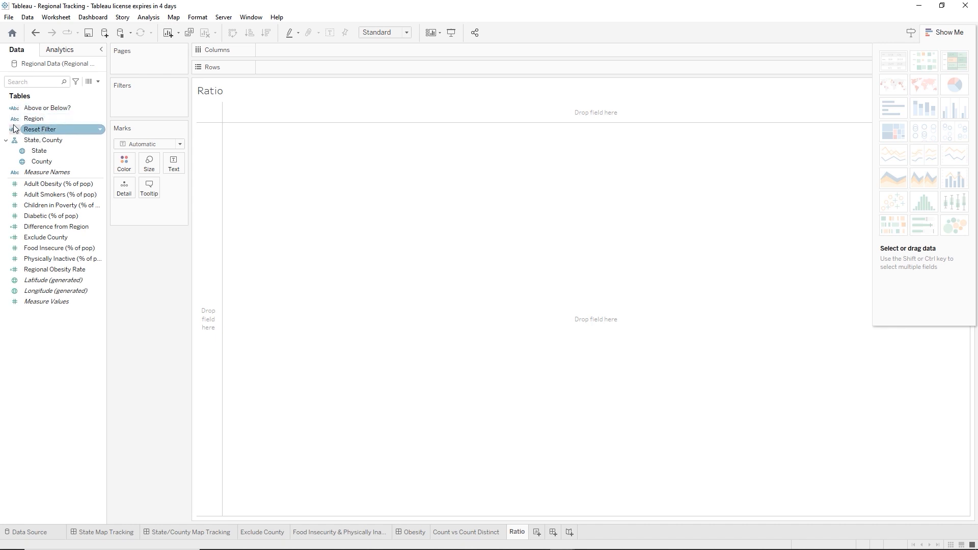
left_click(39, 300)
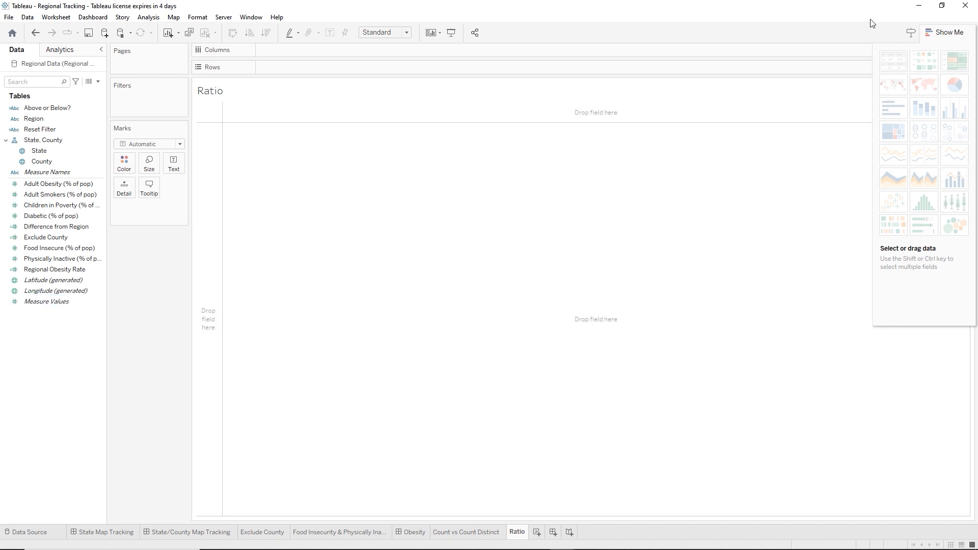
left_click(930, 33)
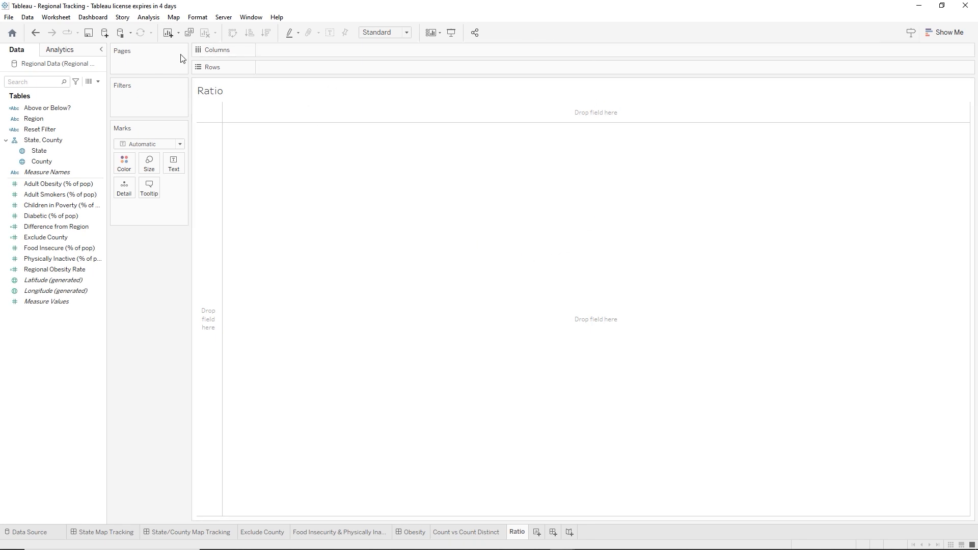
- Create a calculated field named Adult Specific Metrics with the formula [Adult Obesity (% of pop)] + [Adult Smokers (% of pop)]
left_click(99, 81)
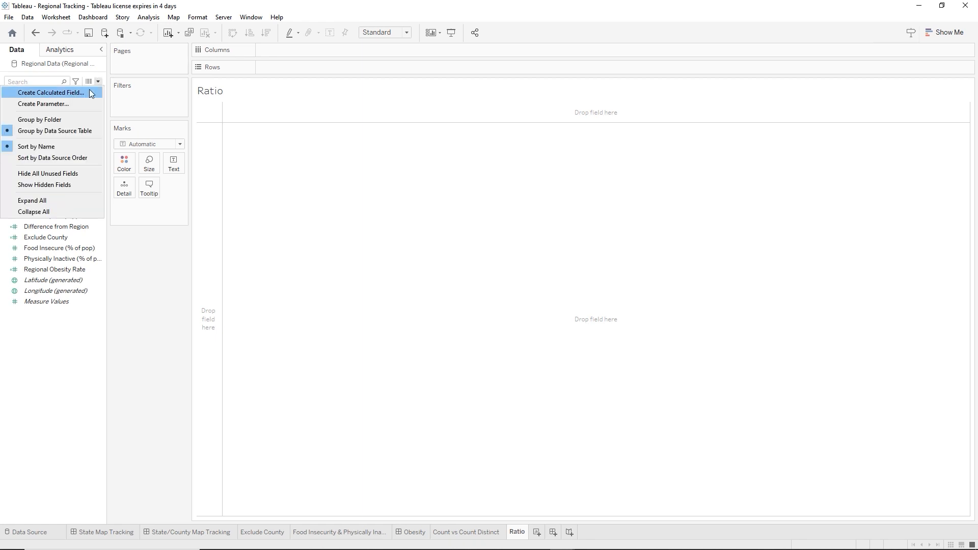
left_click(90, 90)
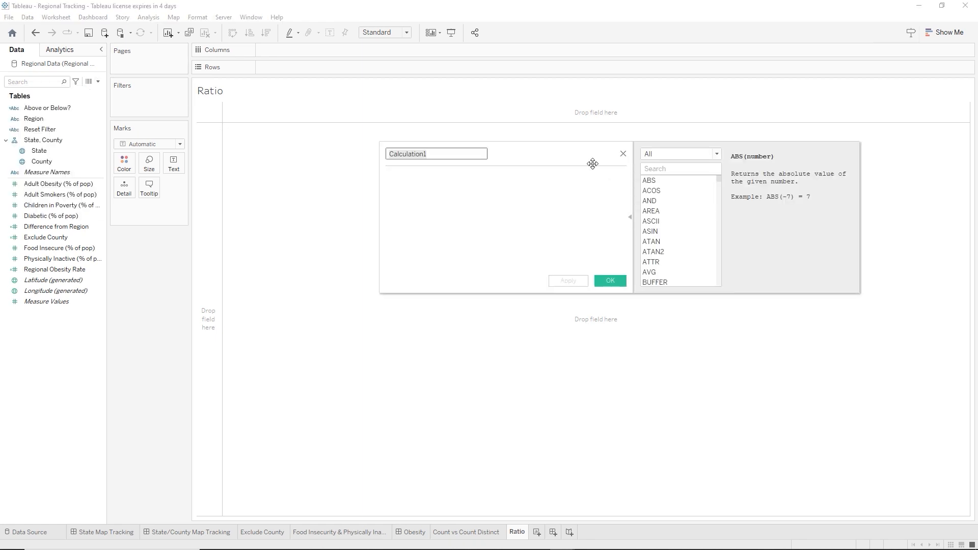
type("Ad")
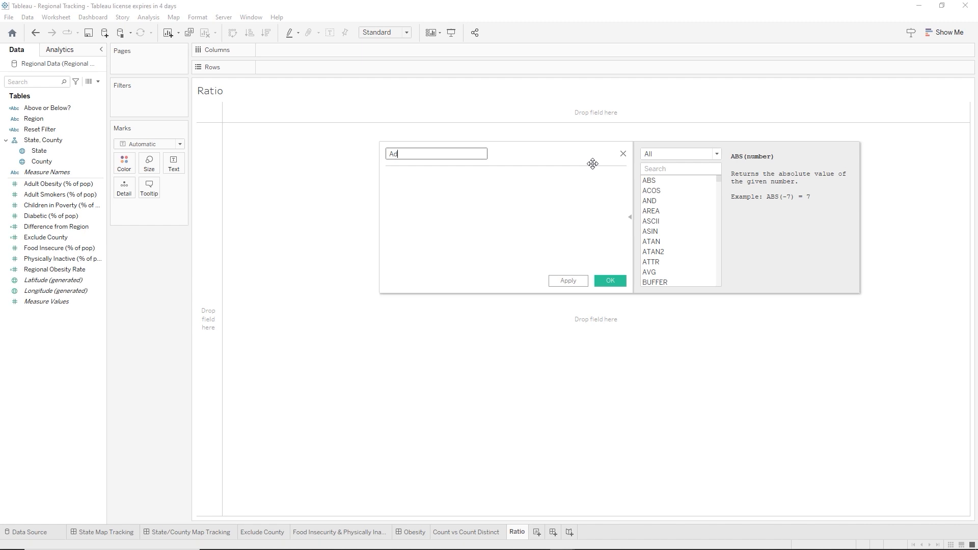
type("ult Specific Metrics")
key("Tab")
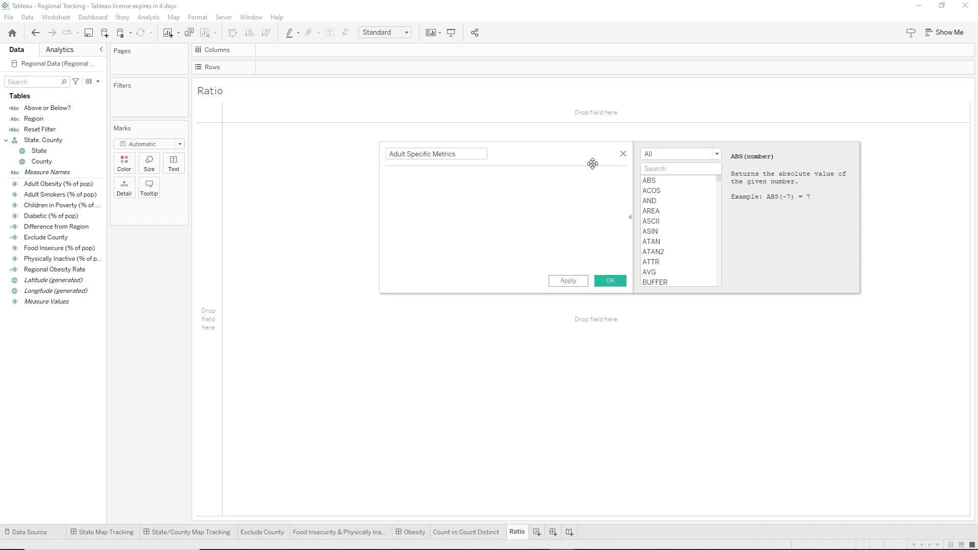
type("Ad")
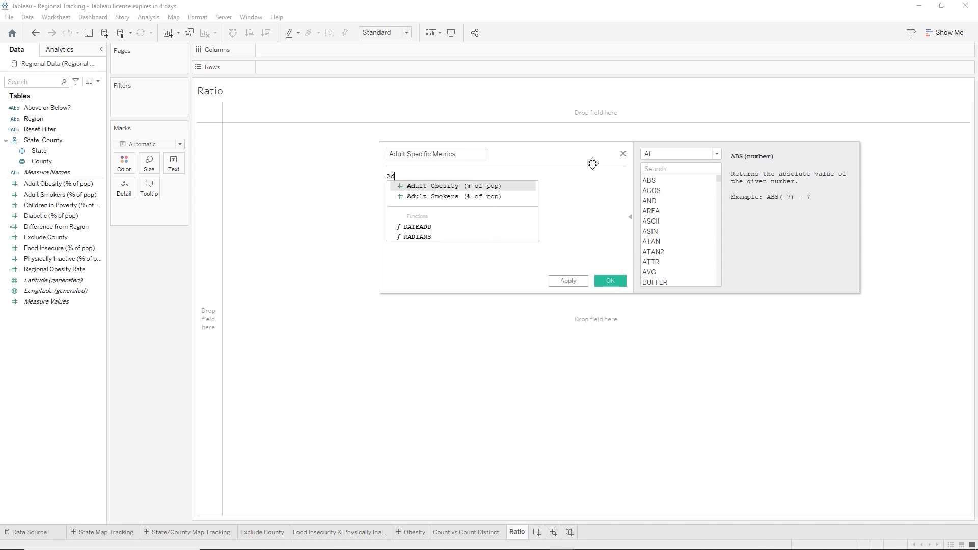
key("Return")
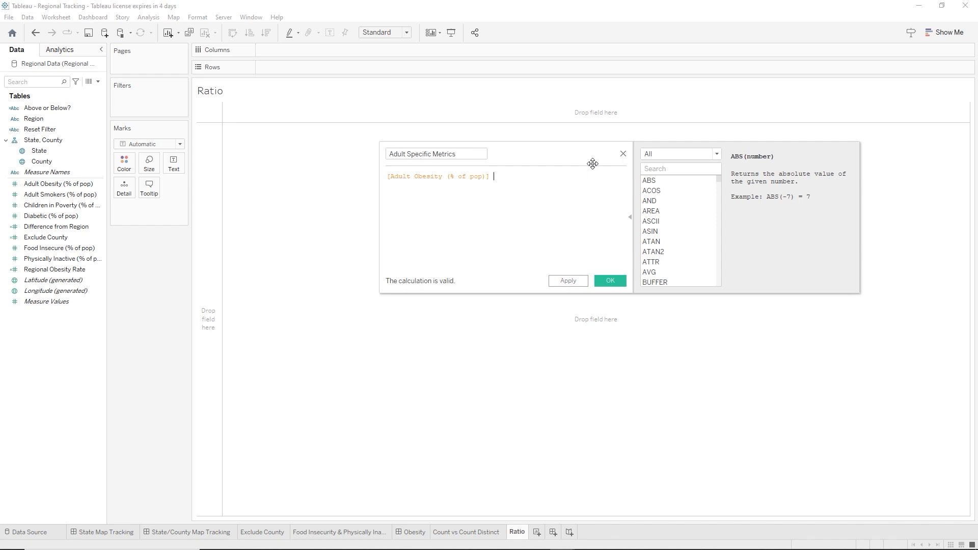
type("+ Adu")
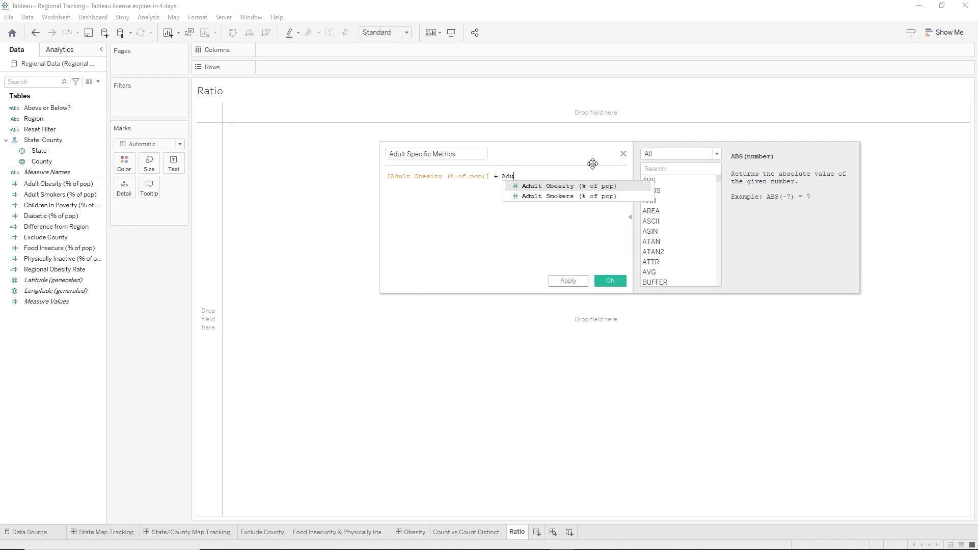
key("Down")
key("Return")
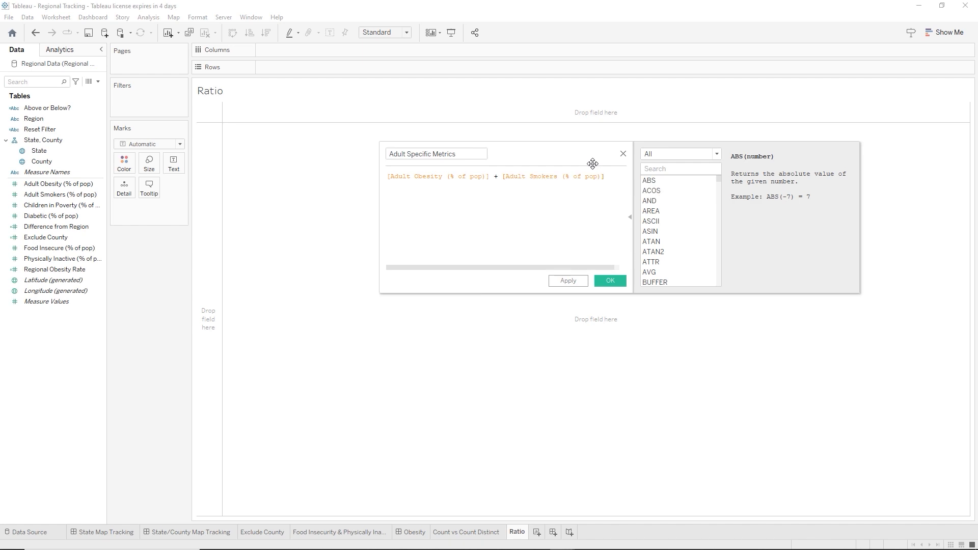
left_click(620, 280)
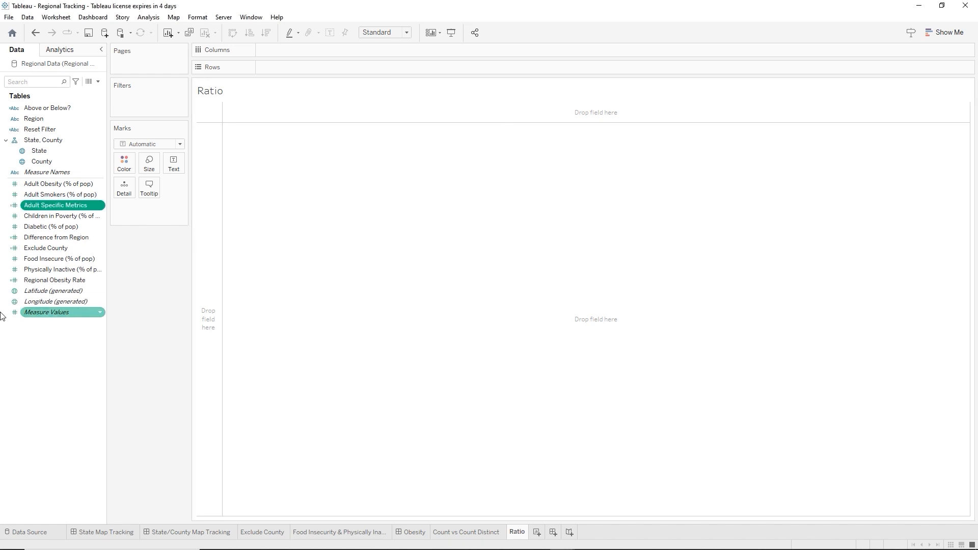
- Start a calculated field named Non Specific Metrics with [Children in Poverty (% of pop)] as the first term of its formula
left_click(98, 82)
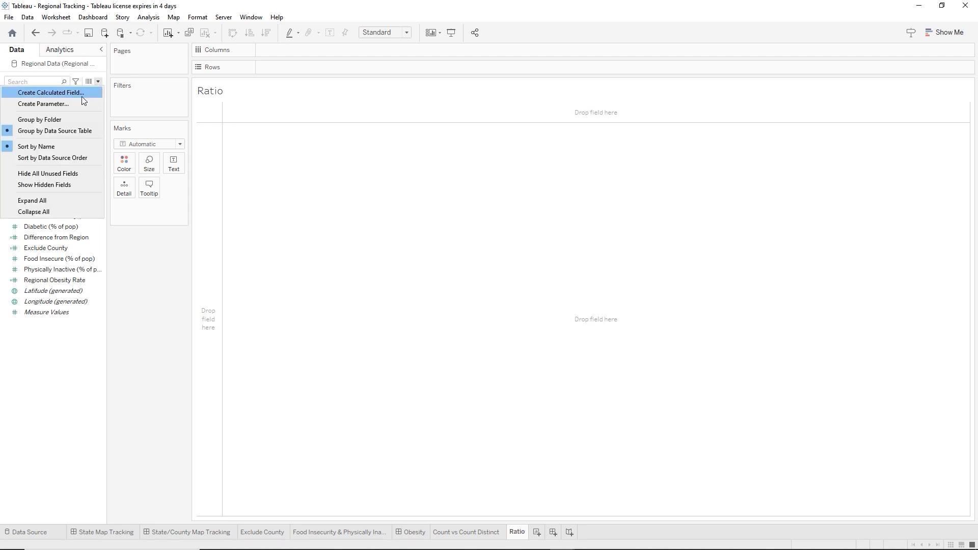
left_click(81, 94)
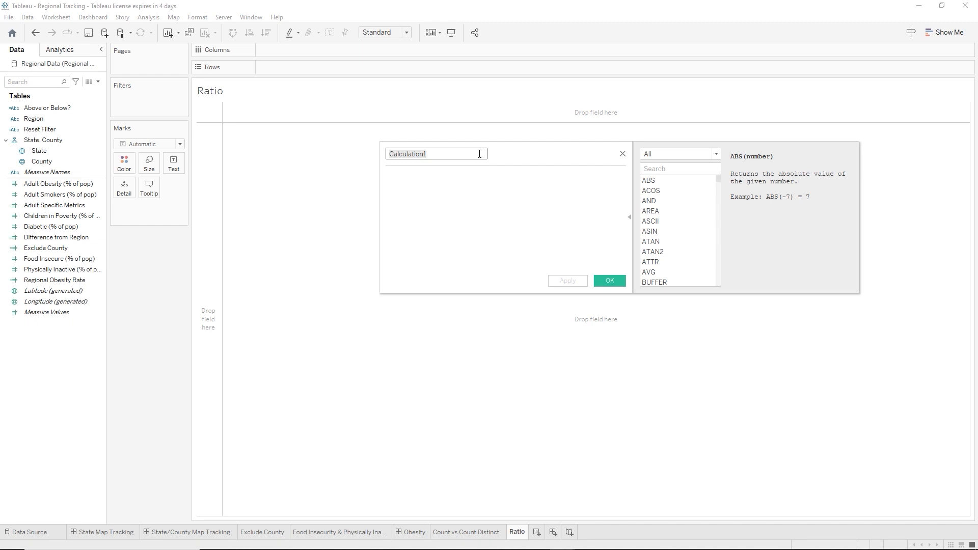
type("Non Specific ")
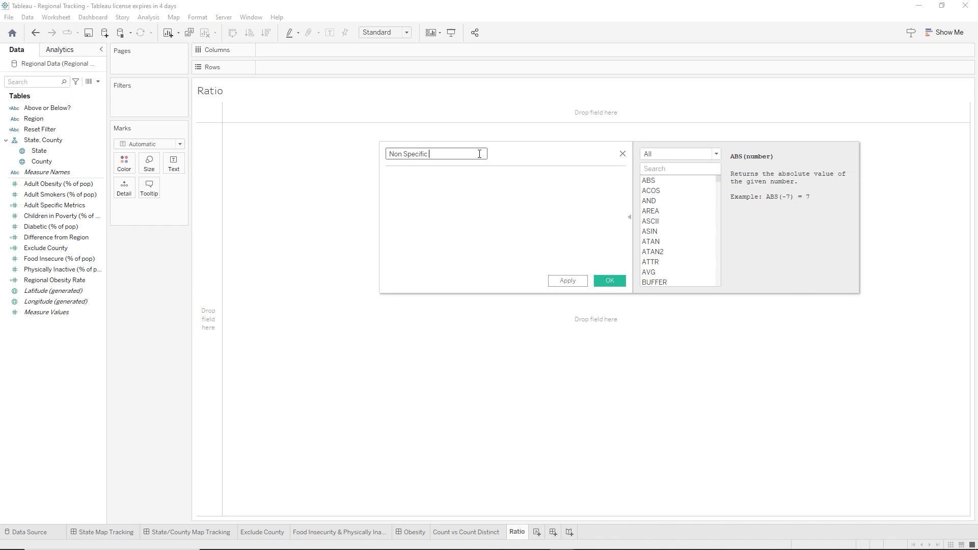
type("Metrics")
left_click(451, 183)
type("chil")
key("Return")
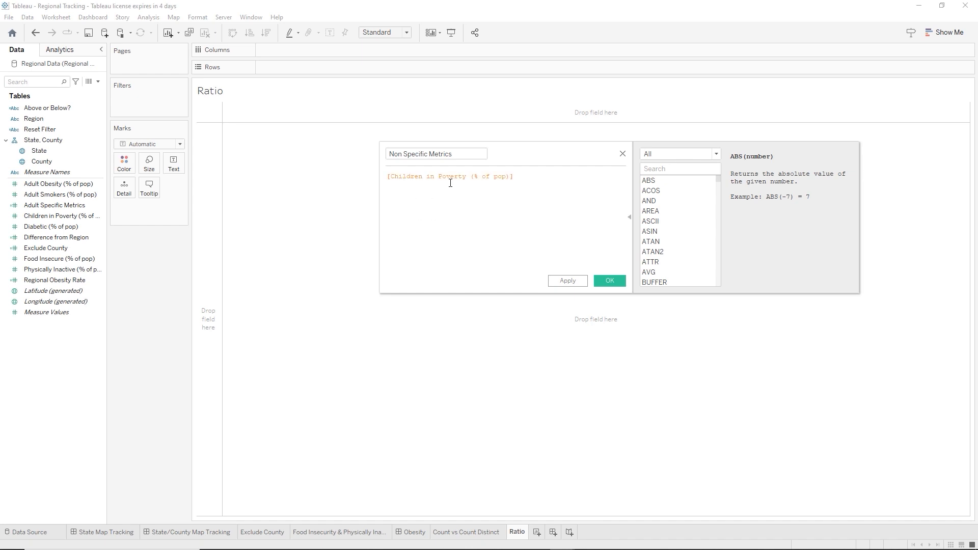
- Add [Diabetic (% of pop)], [Food Insecure (% of pop)] and [Physically Inactive (% of pop)] to the formula's sum and save the calculated field
type("+di")
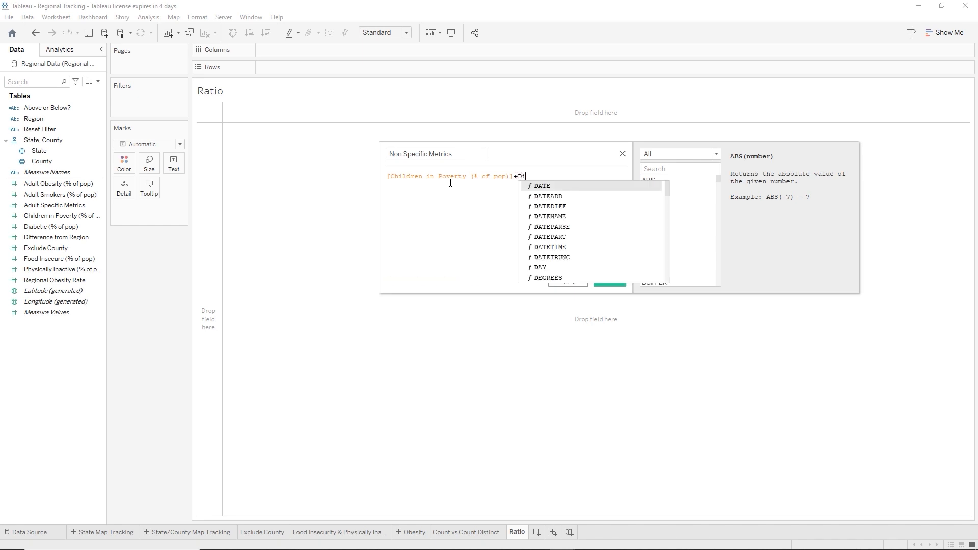
key("Return")
type("+")
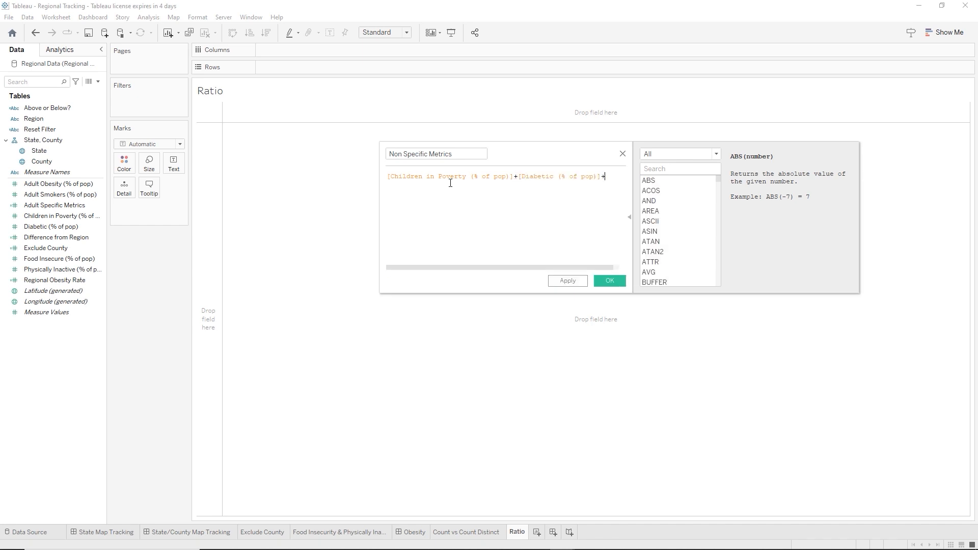
type("Food")
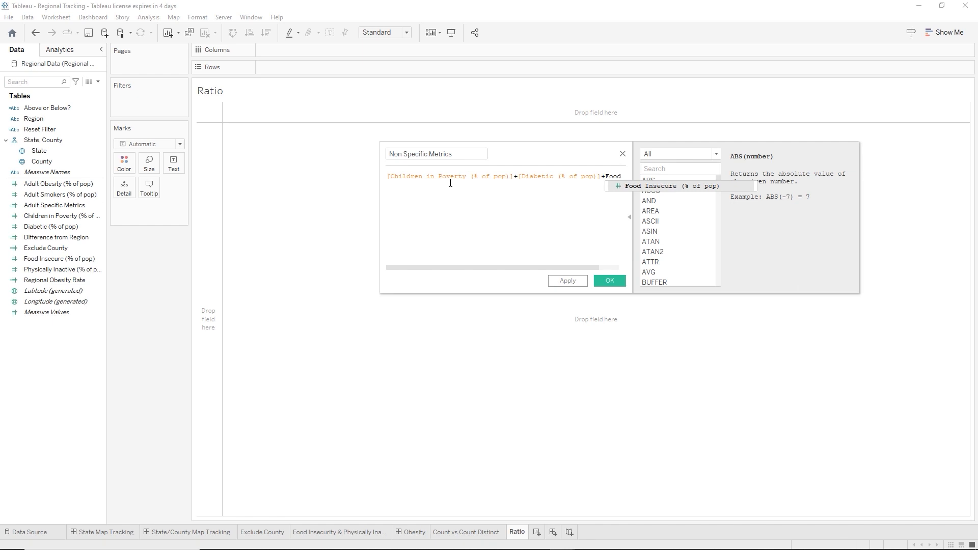
key("Return")
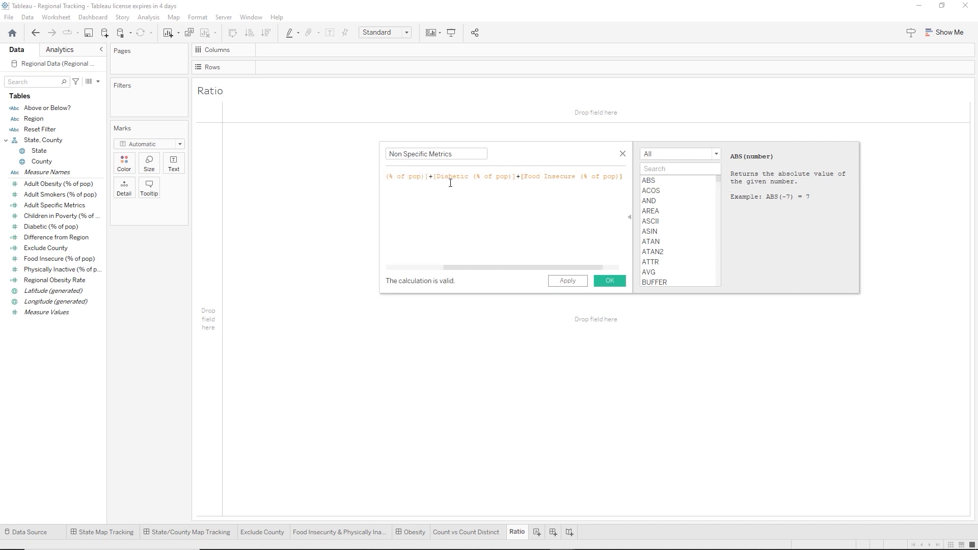
type("+[")
type("Phy")
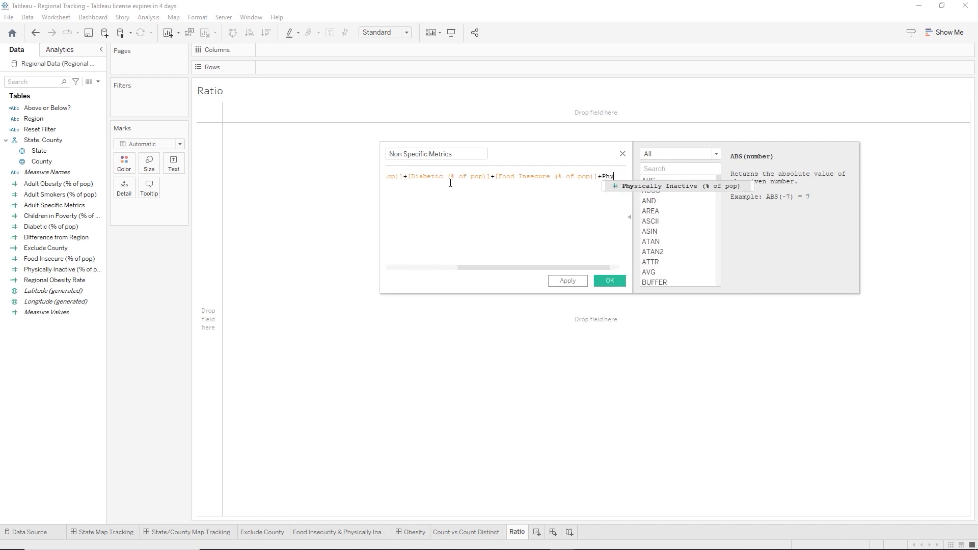
key("Return")
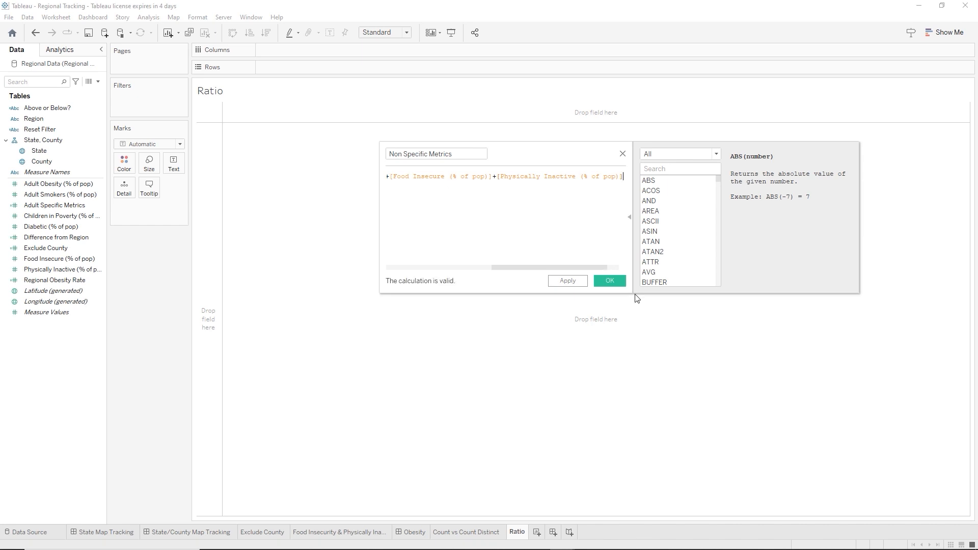
left_click(614, 281)
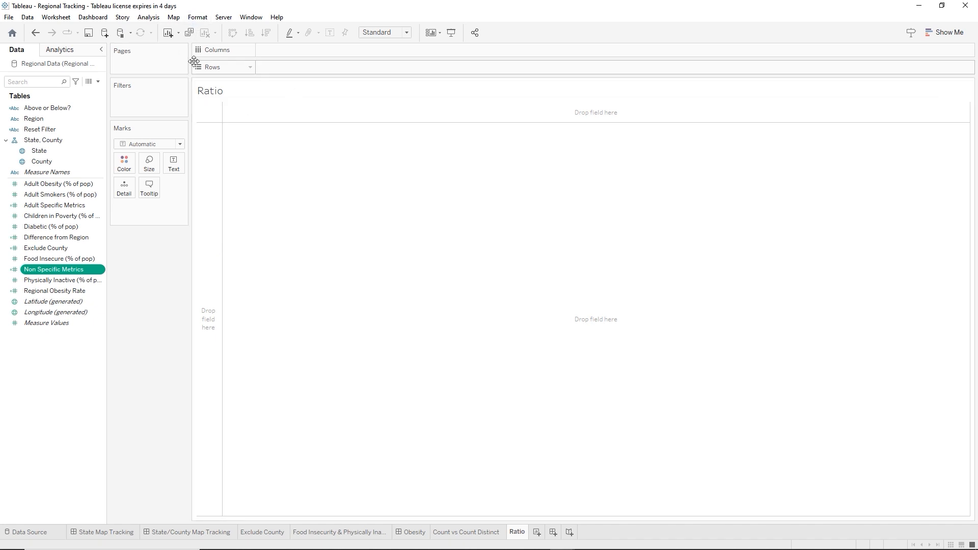
- Start a calculated field named Adult Specific to Non Specific Ratio with SUM([Adult Specific Metrics]) as the numerator of its formula
left_click(98, 81)
left_click(102, 92)
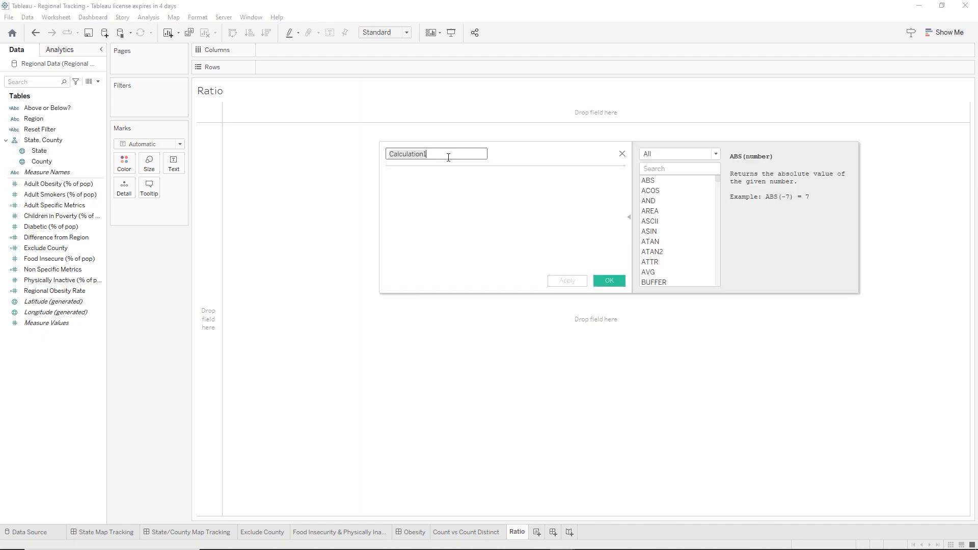
type("Adult Specific to")
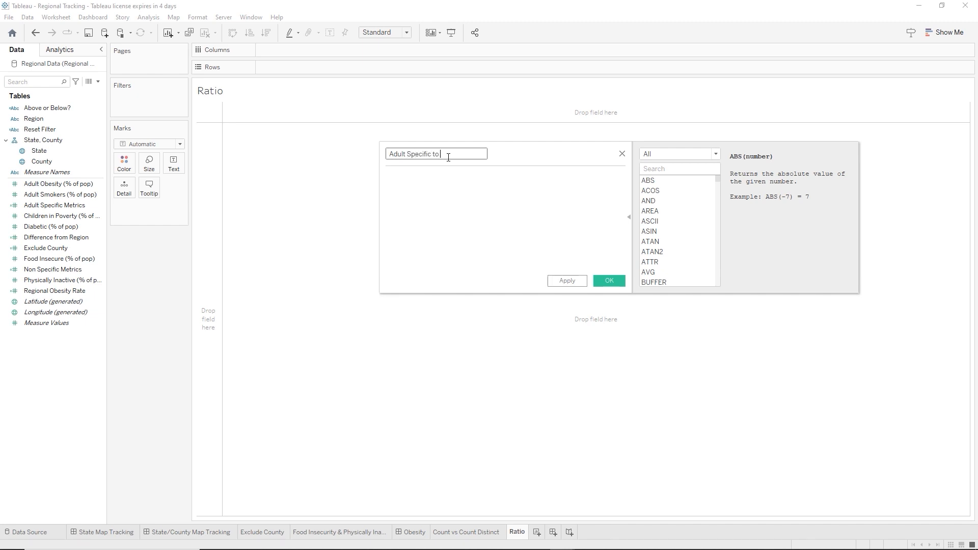
type(" Non Specific Ratio")
type("sum")
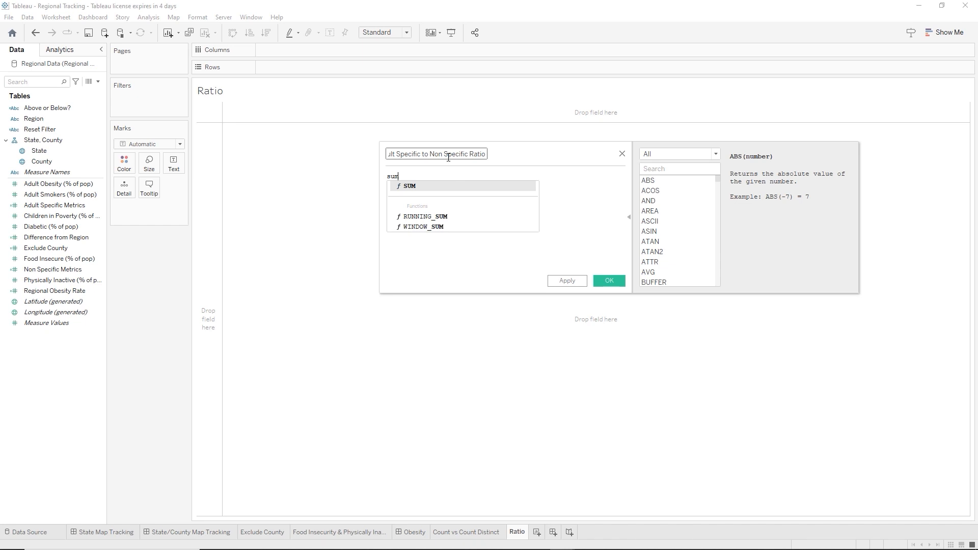
key("Return")
type("ad")
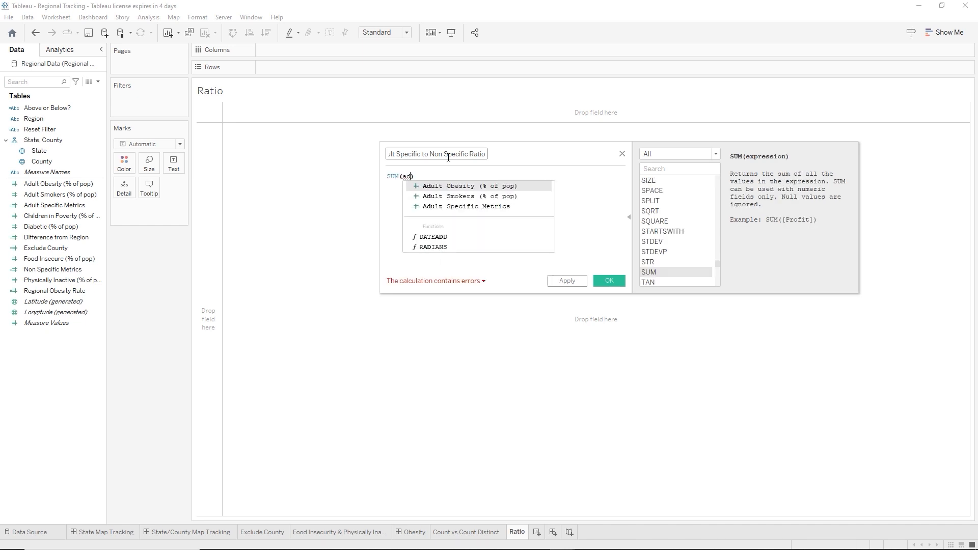
key("Return")
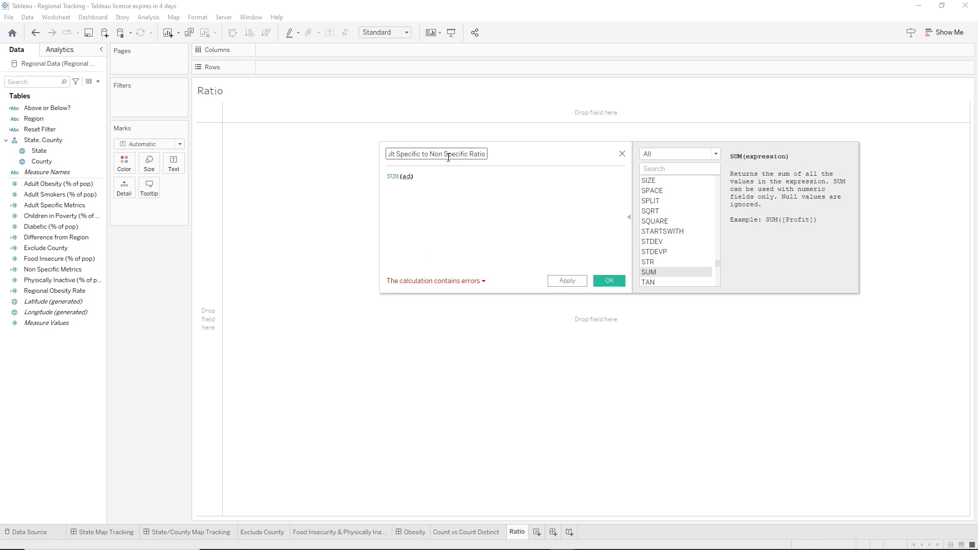
- Divide the formula's numerator by SUM([Non Specific Metrics]) and save the calculated field
type("/")
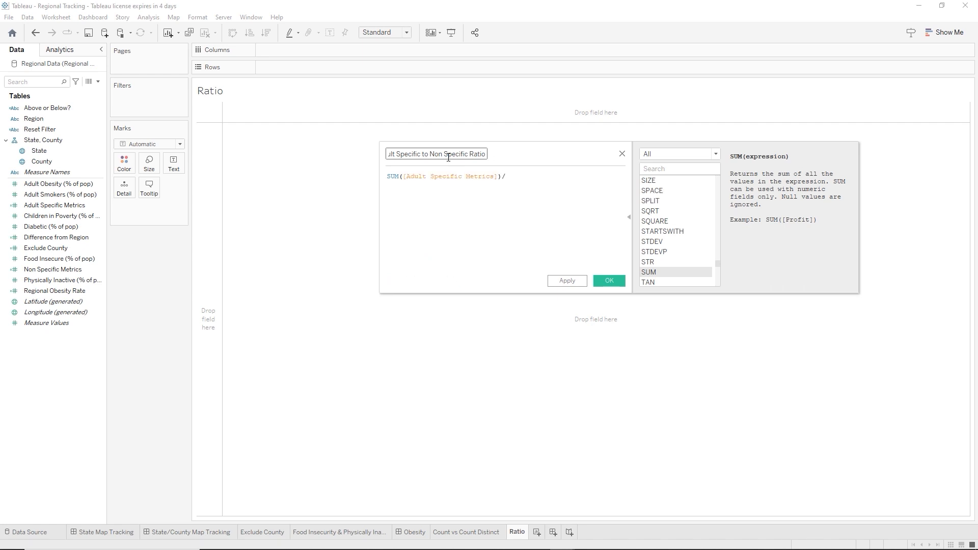
type("su")
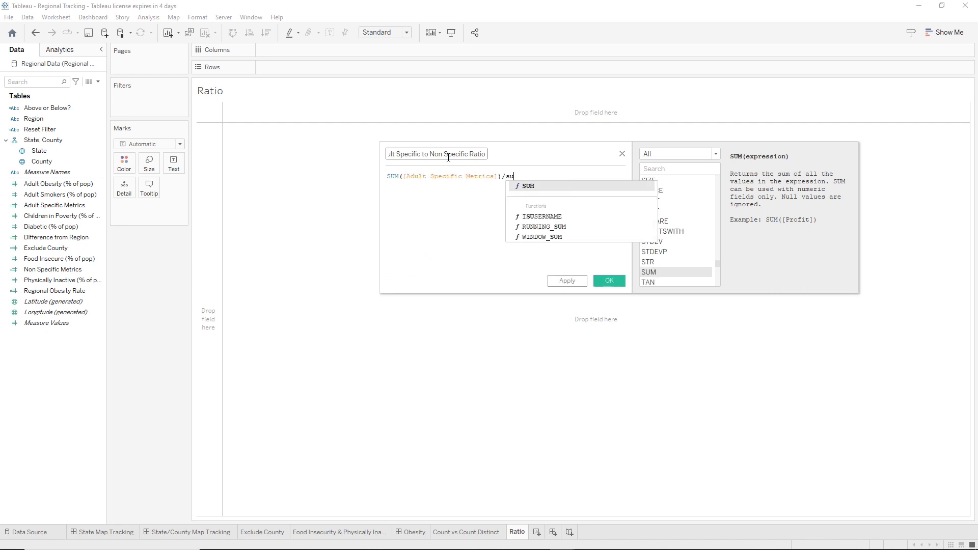
key("Return")
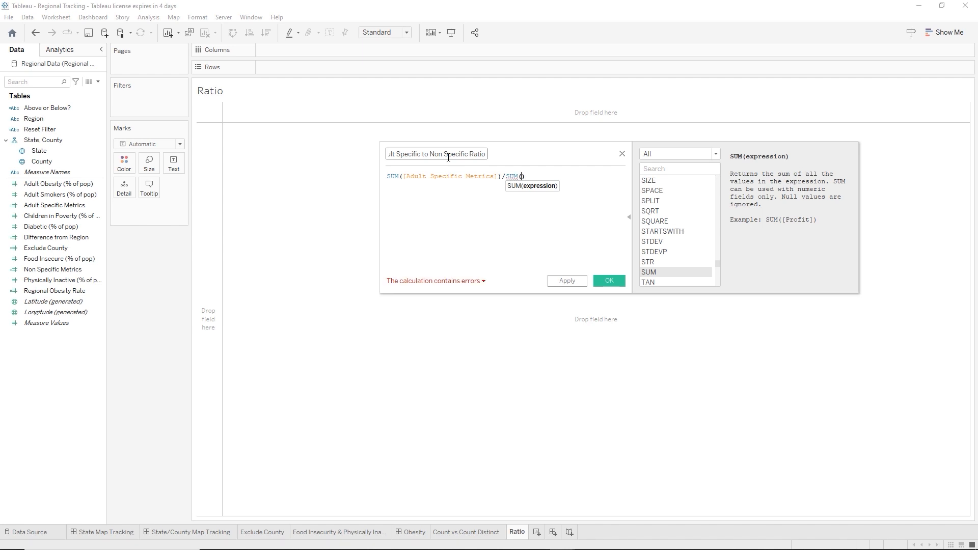
type("non")
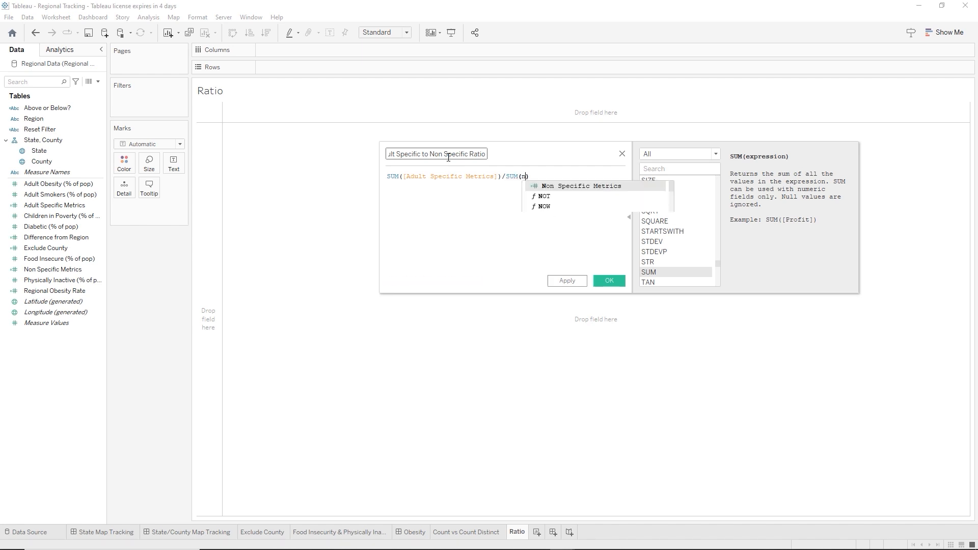
key("Return")
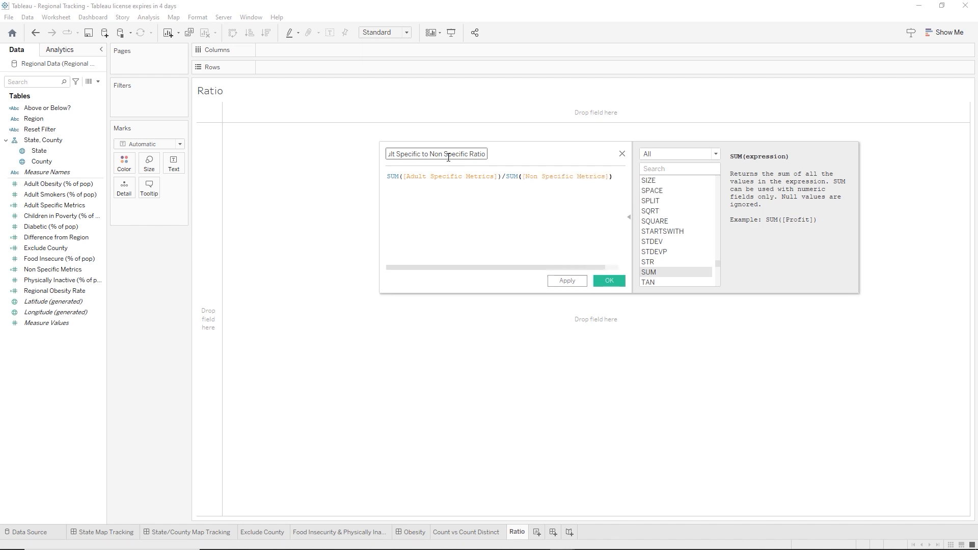
left_click(615, 280)
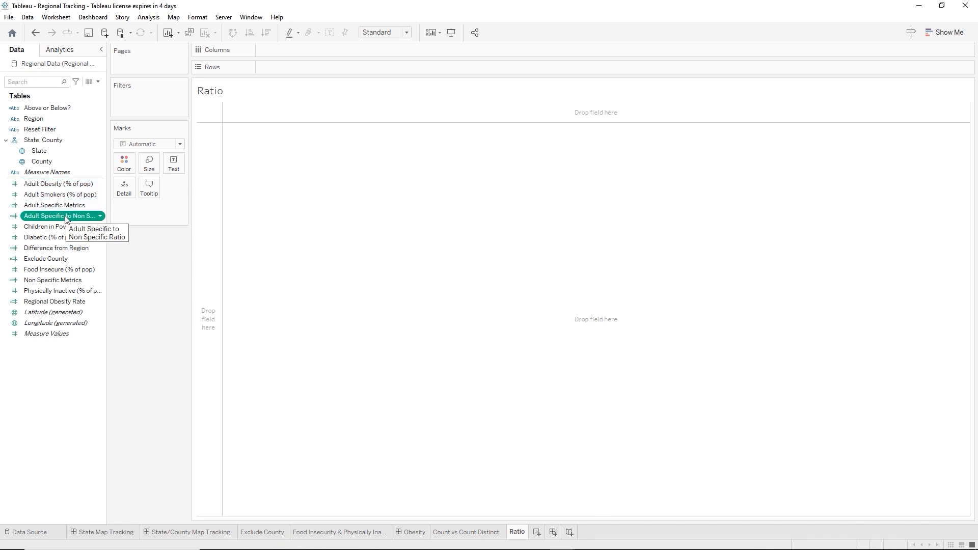
- Plot Adult Specific to Non Specific Ratio on columns with Region on rows, and color the bars by Region
left_click_drag(66, 219, 301, 51)
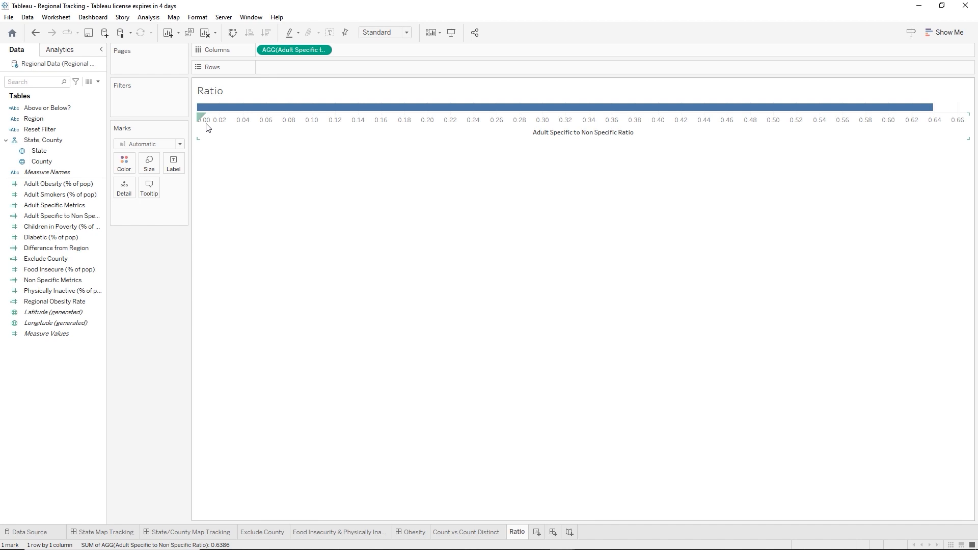
left_click_drag(28, 119, 280, 68)
left_click_drag(18, 125, 121, 162)
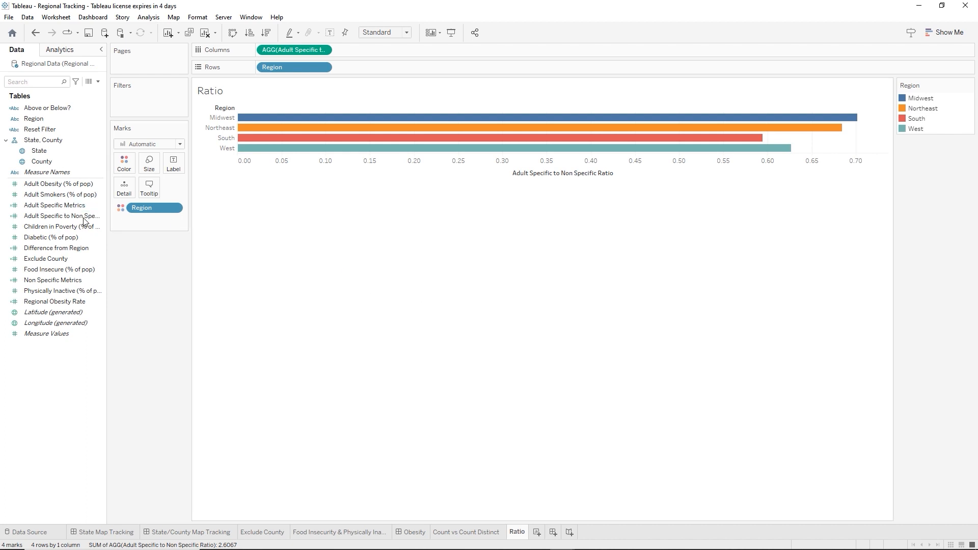
- Add Region to the columns ahead of the ratio and State to the rows ahead of Region
mouse_move(31, 120)
left_mouse_down()
mouse_move(212, 35)
mouse_move(256, 54)
left_mouse_up()
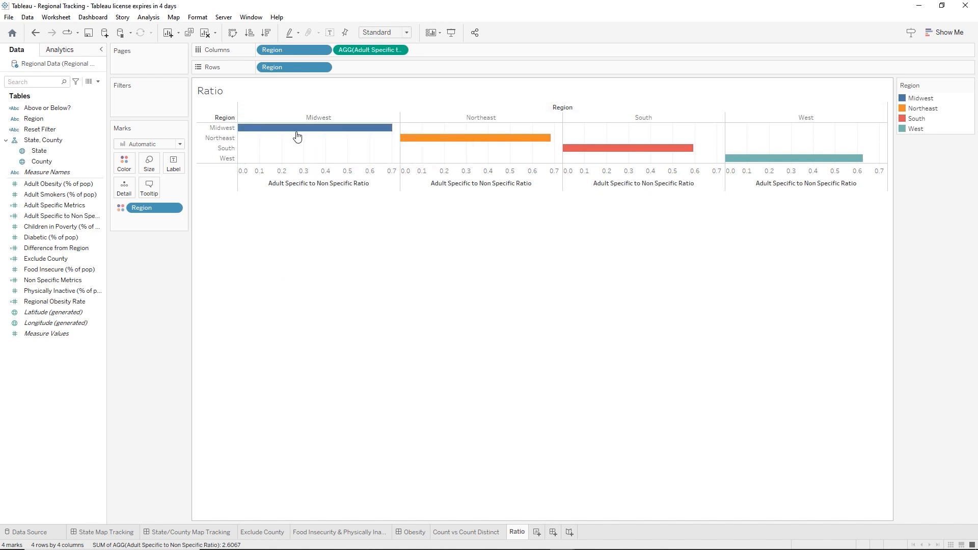
mouse_move(414, 144)
mouse_move(311, 131)
left_click(18, 129)
left_click_drag(37, 151, 257, 68)
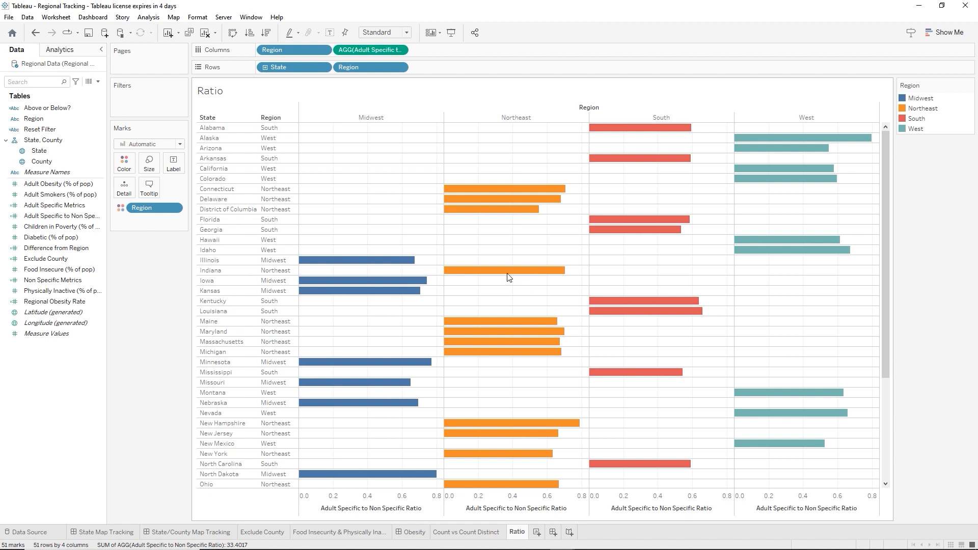
mouse_move(527, 274)
- Create a new worksheet named Standard Deviation Of All Stats Across Regions
left_click(537, 533)
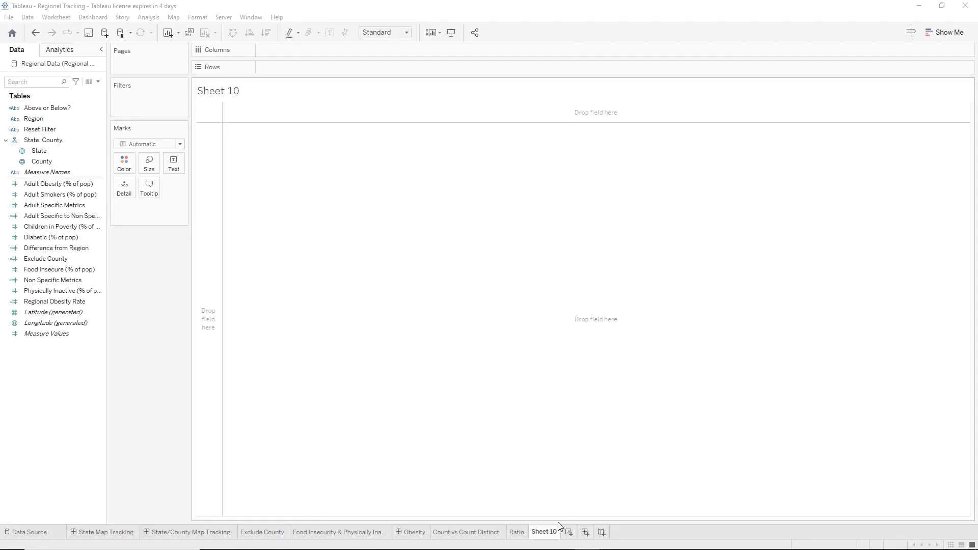
double_click(544, 532)
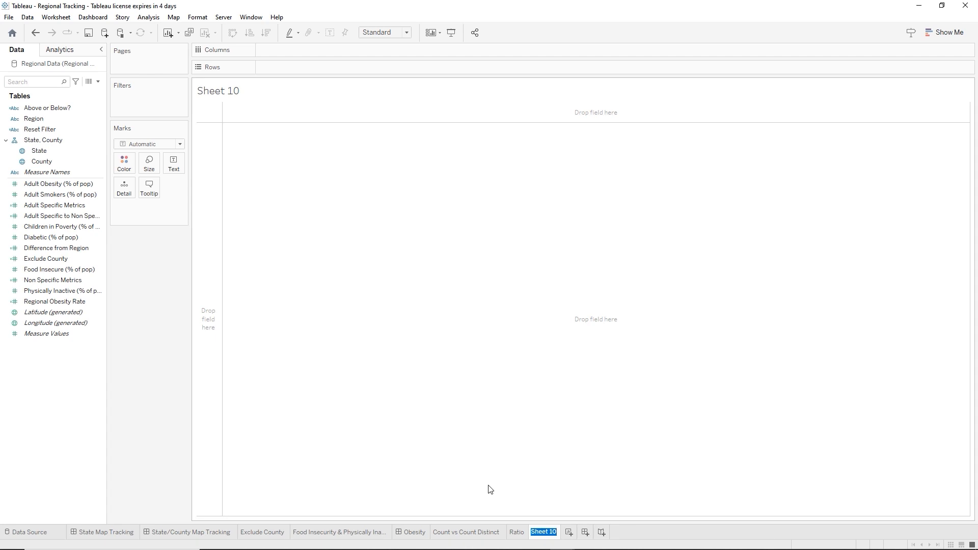
type("Standard")
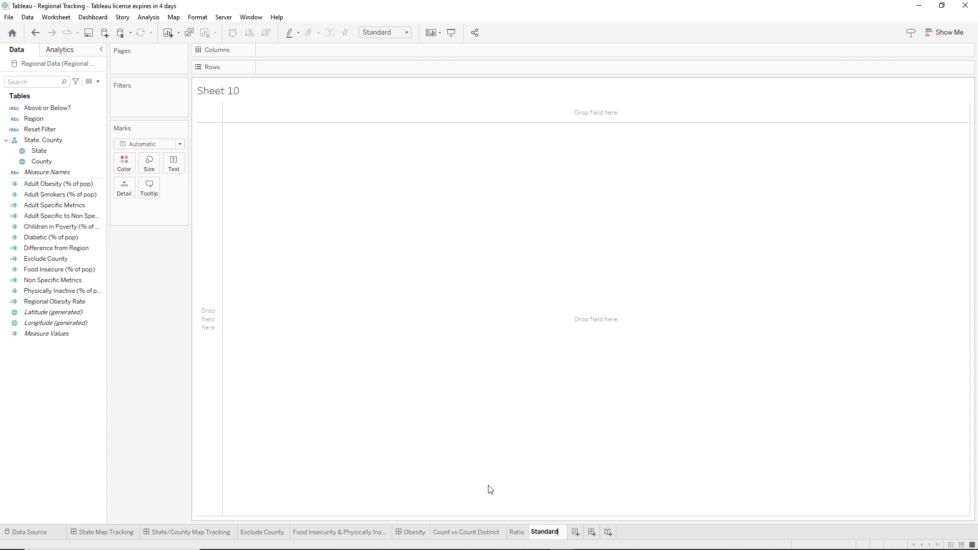
type(" Deviation")
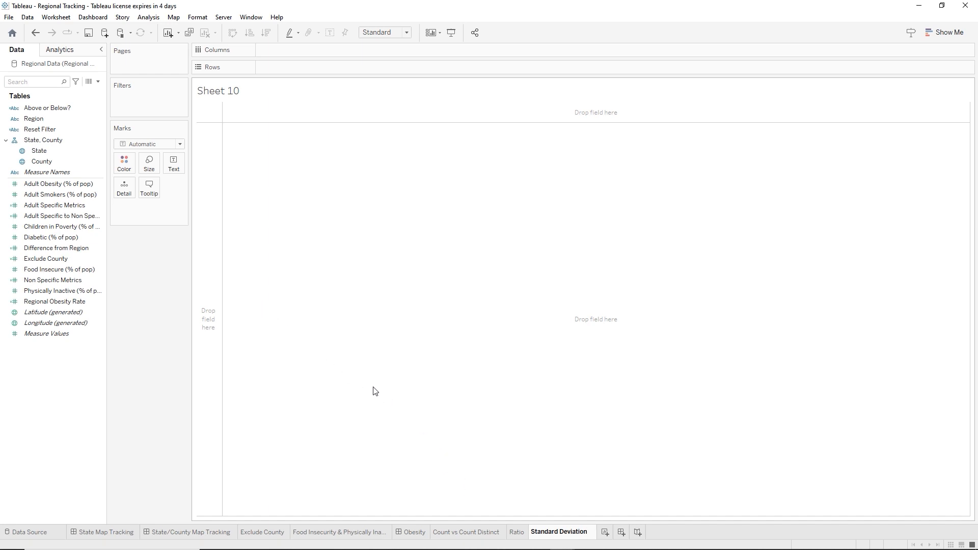
key("Return")
type("Of All Stat")
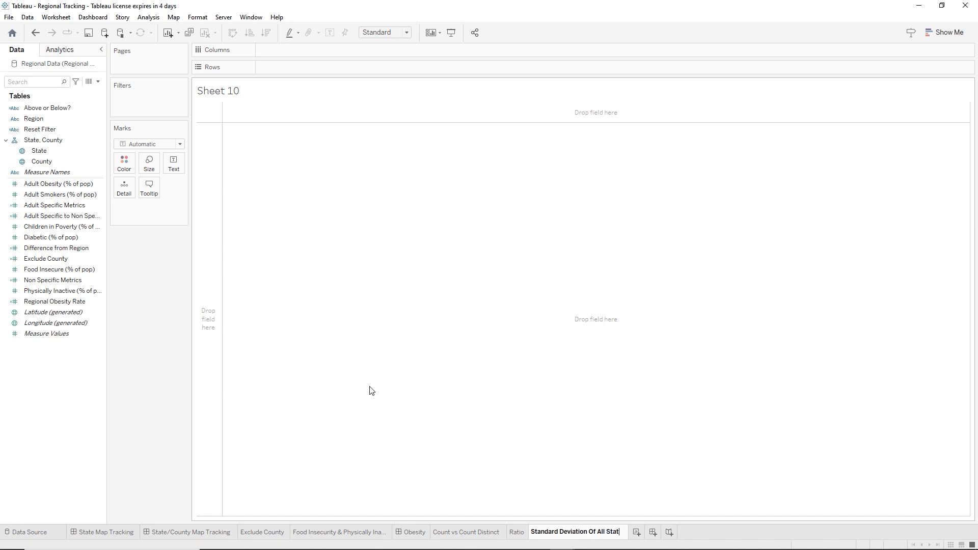
type("s Acr")
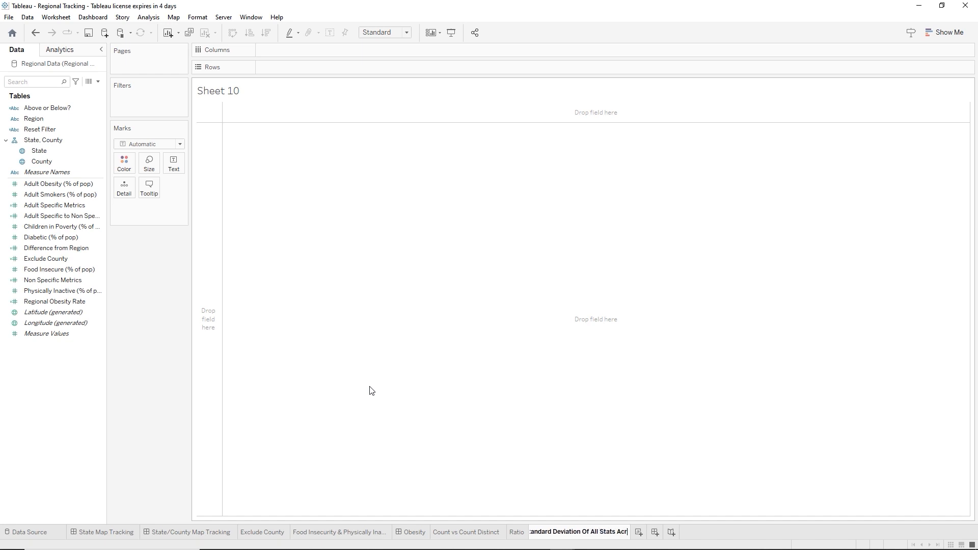
type("oss Regions")
key("Return")
- Place Region on columns and Adult Obesity (% of pop) on rows
left_click(31, 238)
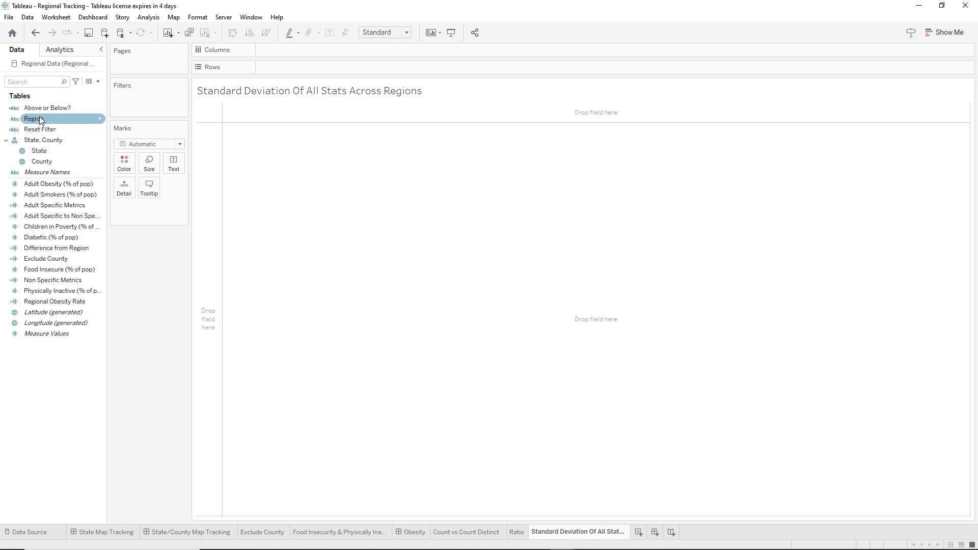
left_click_drag(34, 119, 285, 51)
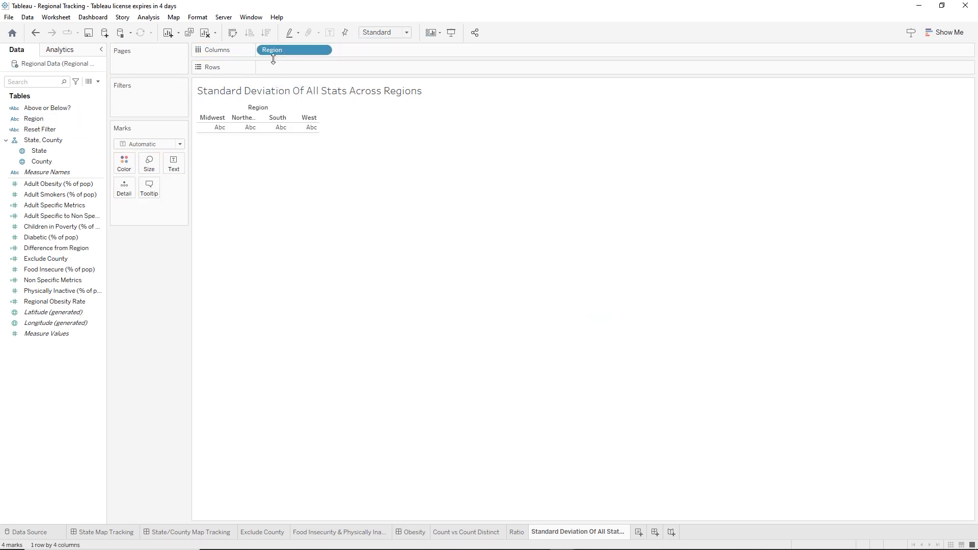
left_click(35, 185)
left_click_drag(36, 189, 292, 69)
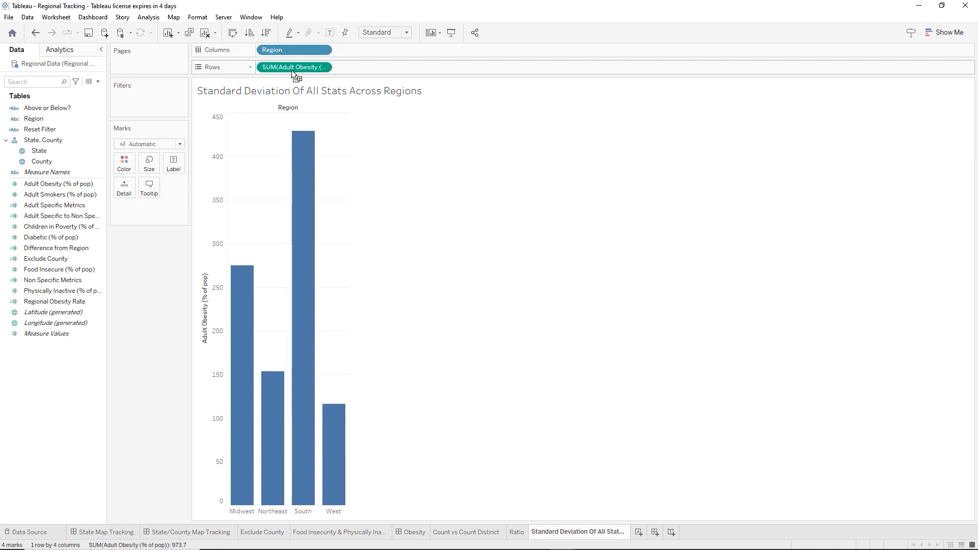
- Change the aggregation of Adult Obesity to Std. Dev (Pop.) and inspect the values of the region bars
right_click(286, 72)
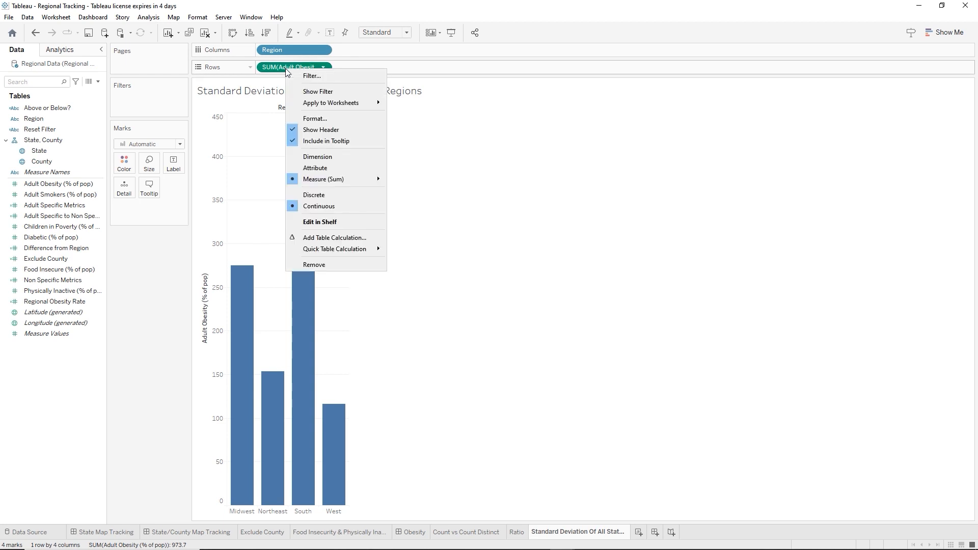
mouse_move(361, 180)
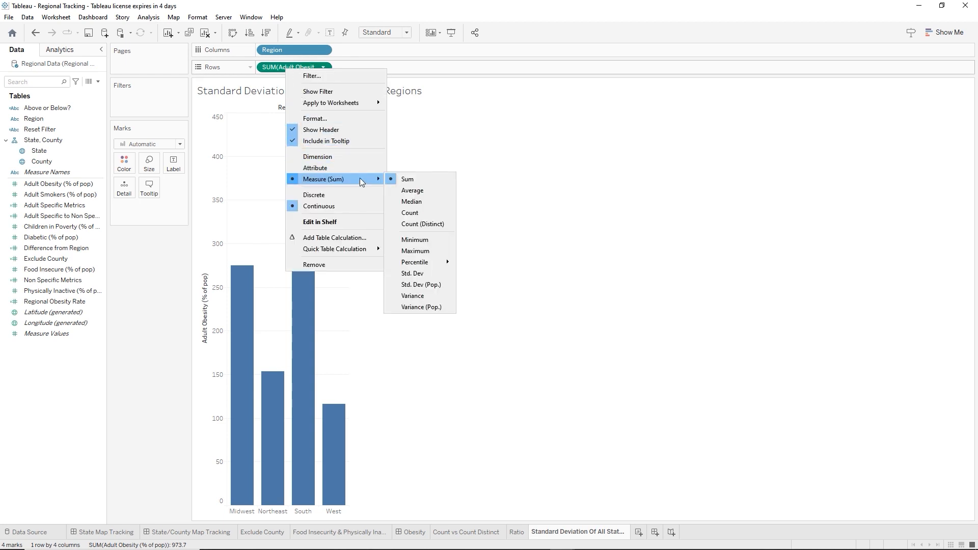
left_click(424, 284)
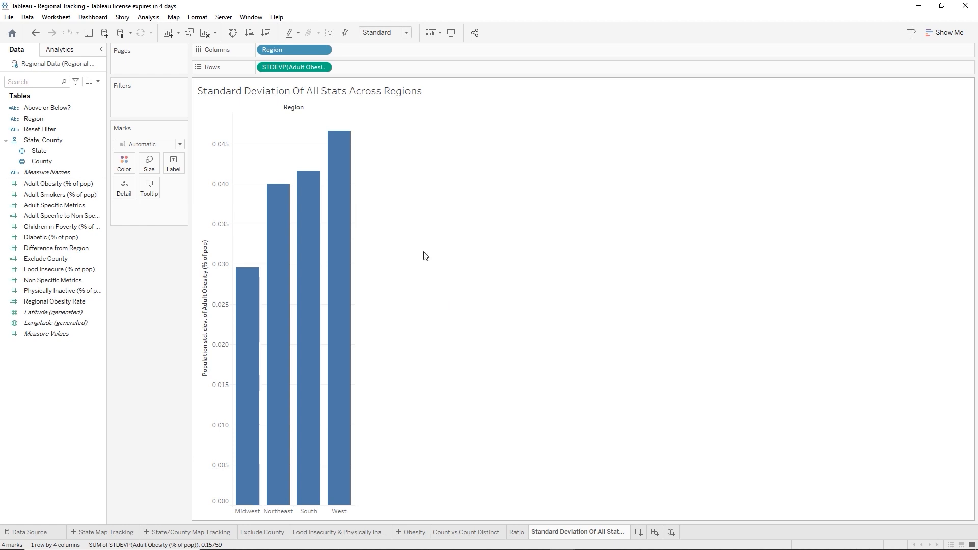
mouse_move(284, 293)
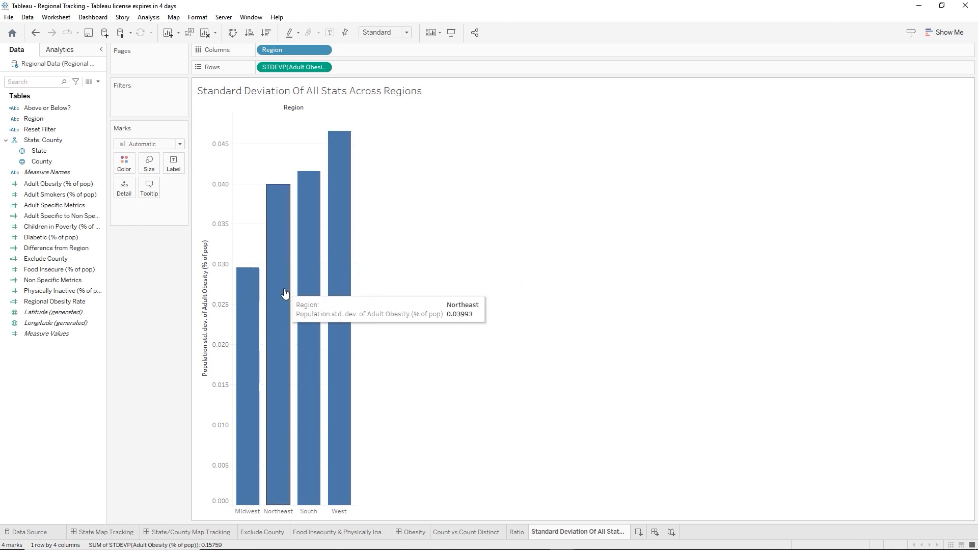
mouse_move(250, 300)
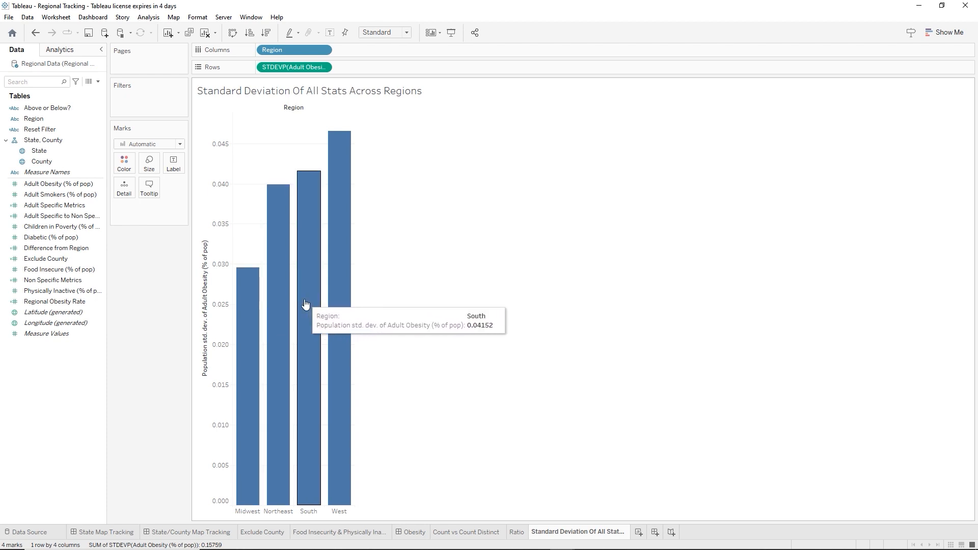
mouse_move(327, 311)
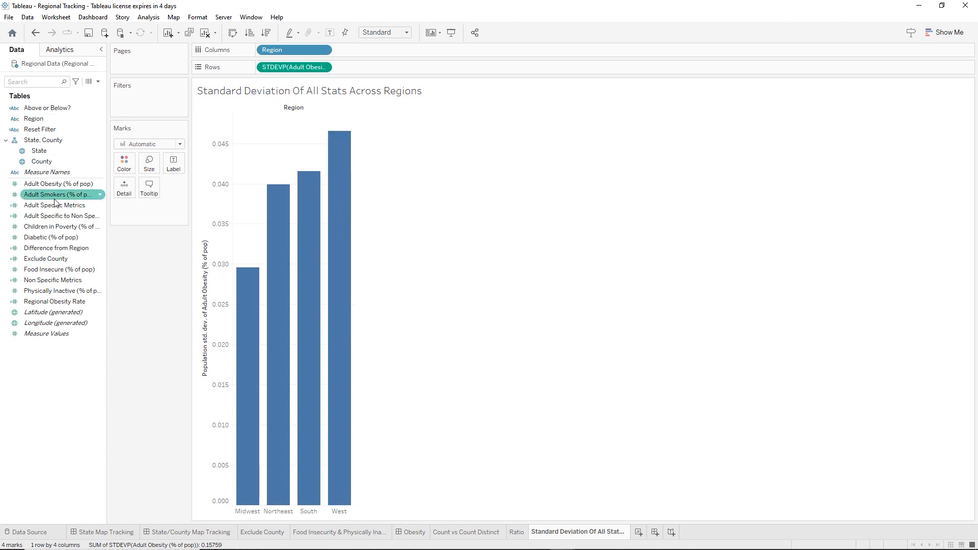
- Add Adult Smokers (% of pop) to the rows after Adult Obesity and aggregate it as Std. Dev (Pop.)
left_click_drag(56, 194, 382, 75)
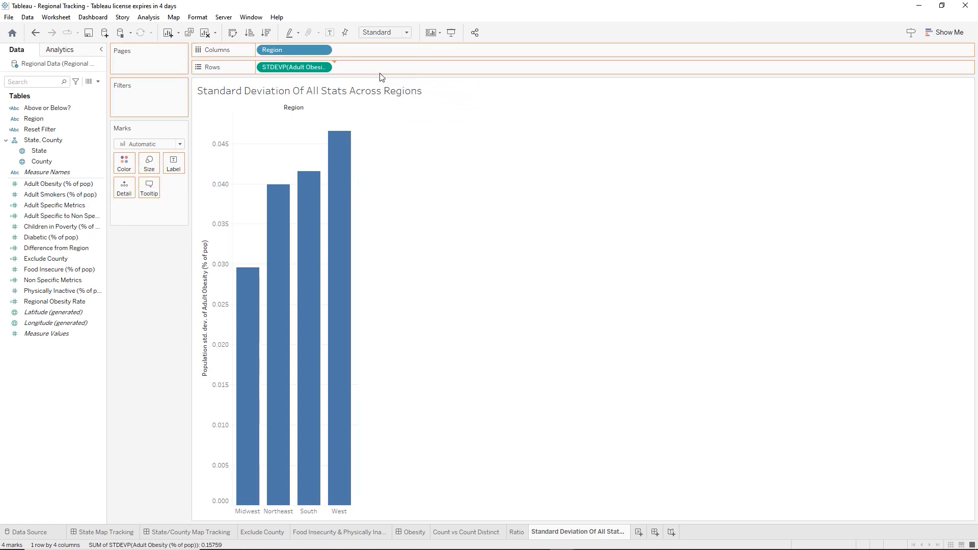
right_click(373, 71)
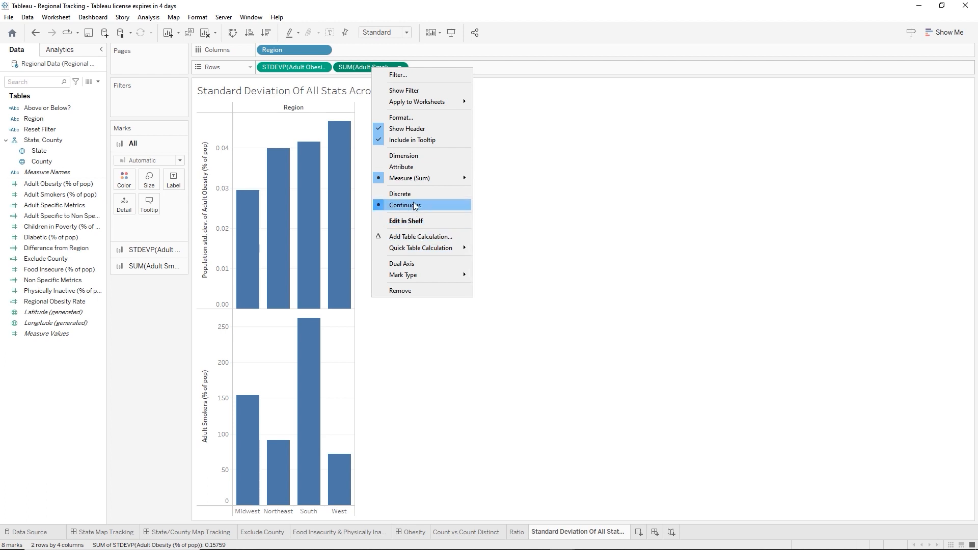
mouse_move(421, 182)
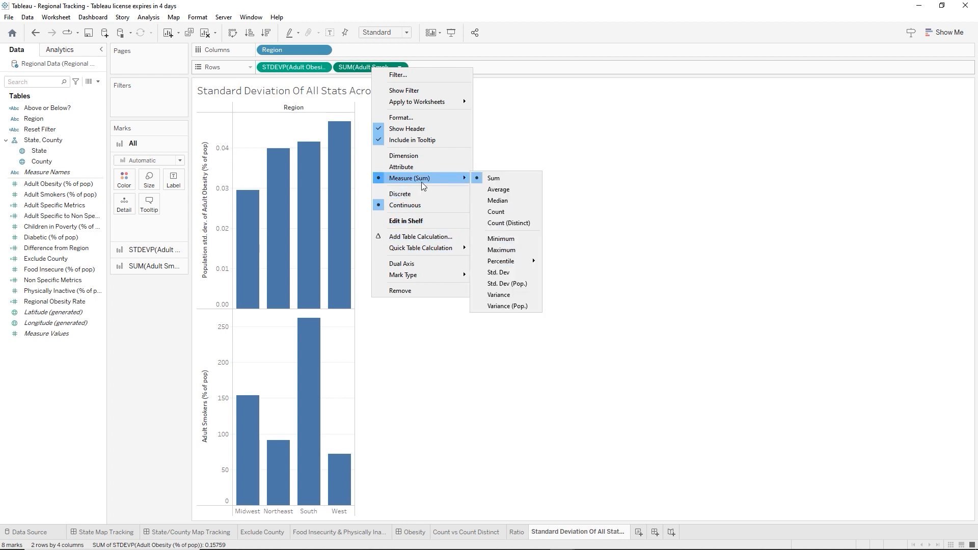
left_click(523, 288)
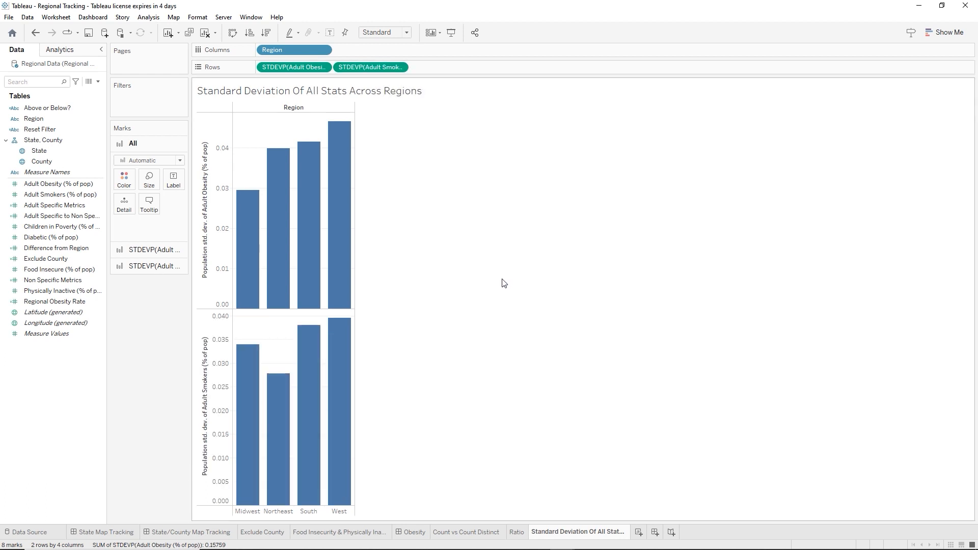
- Try side-by-side bars for the Adult Obesity and Adult Smokers standard deviations, compare the bars, and undo the chart change
left_click(944, 32)
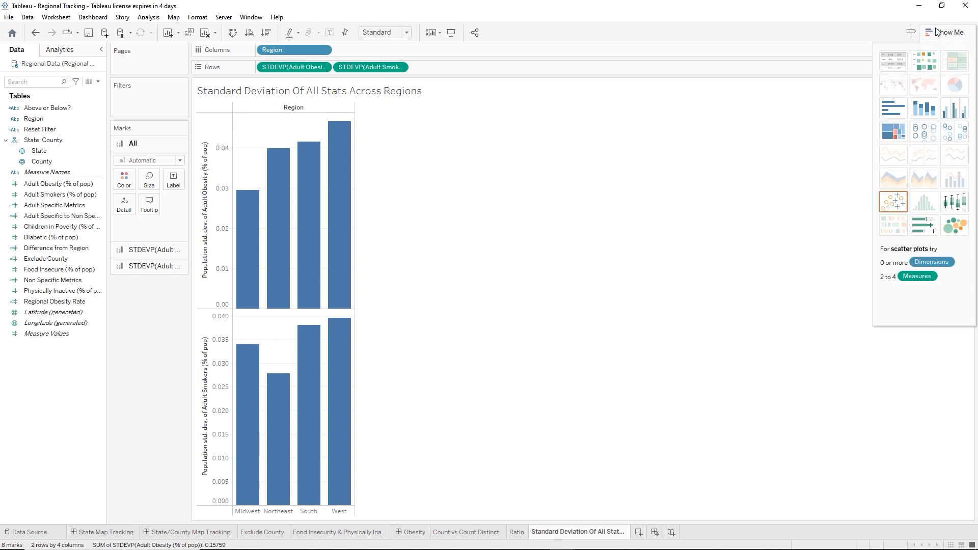
left_click(963, 109)
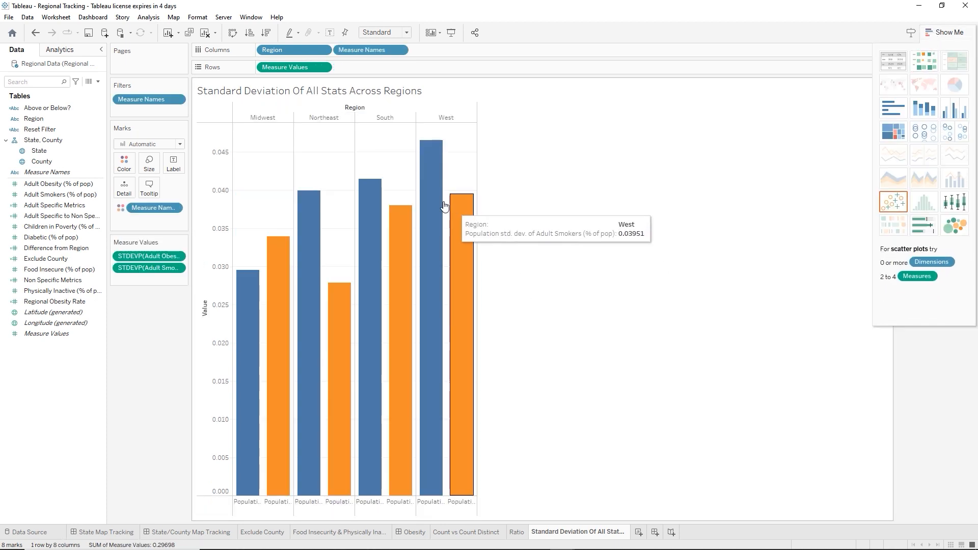
mouse_move(273, 306)
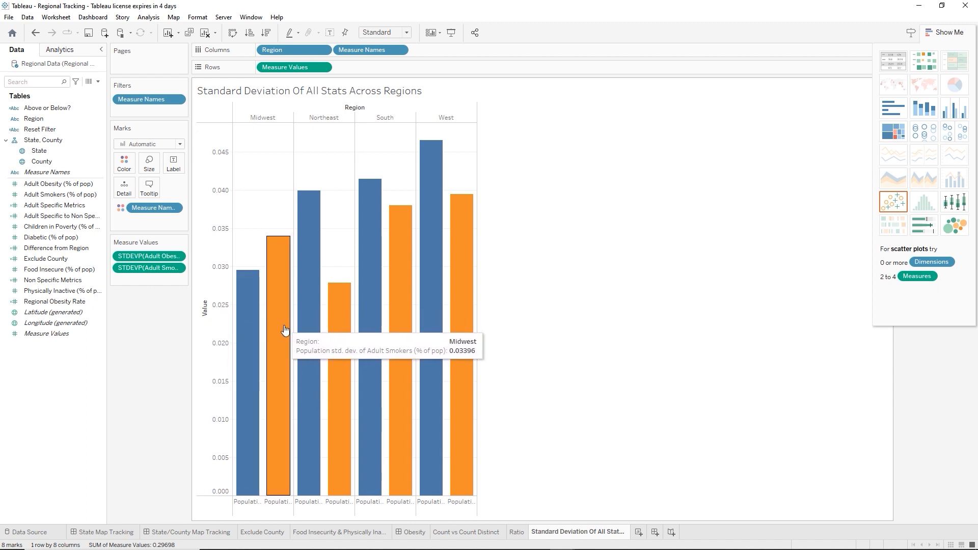
mouse_move(245, 336)
mouse_move(275, 342)
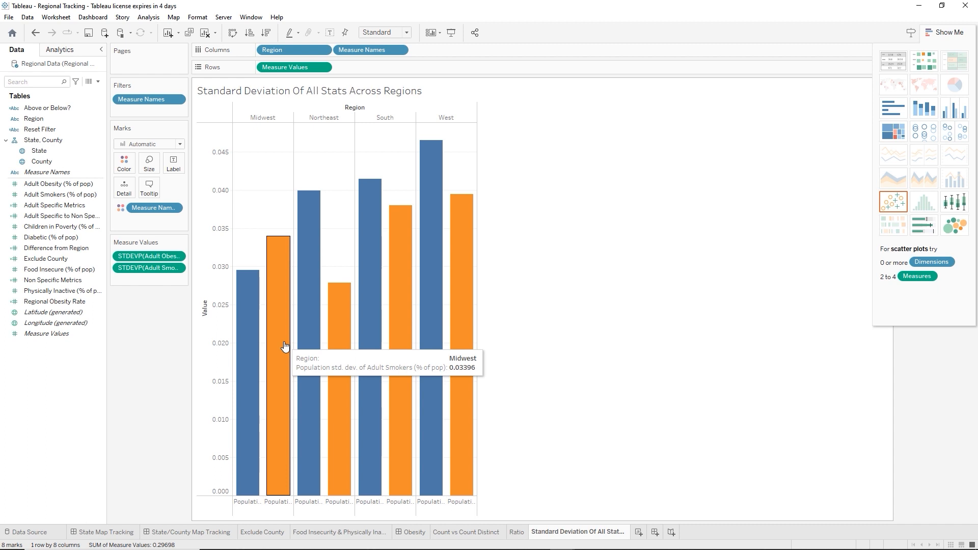
key("ctrl+z")
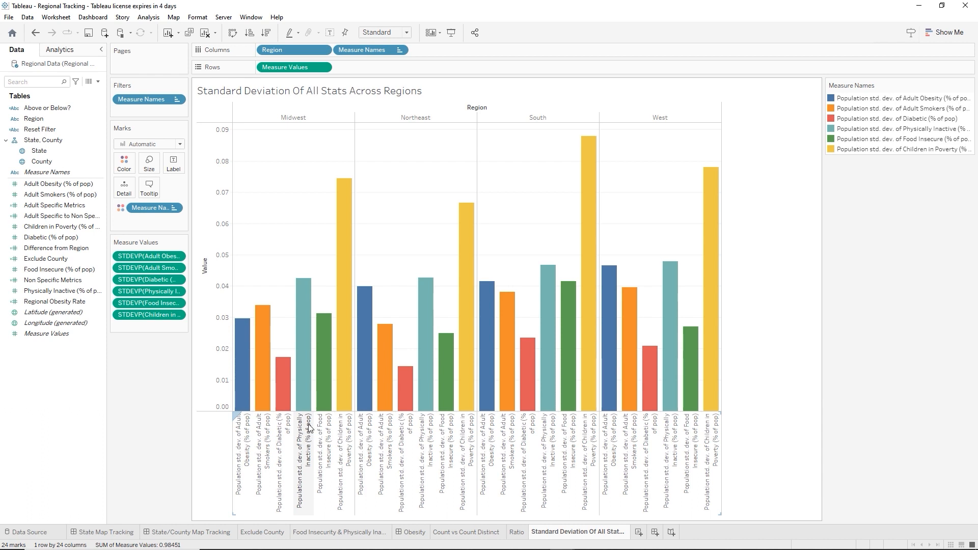
- Hide the measure name headers beneath the bars and inspect the values of the Midwest bars
right_click(284, 425)
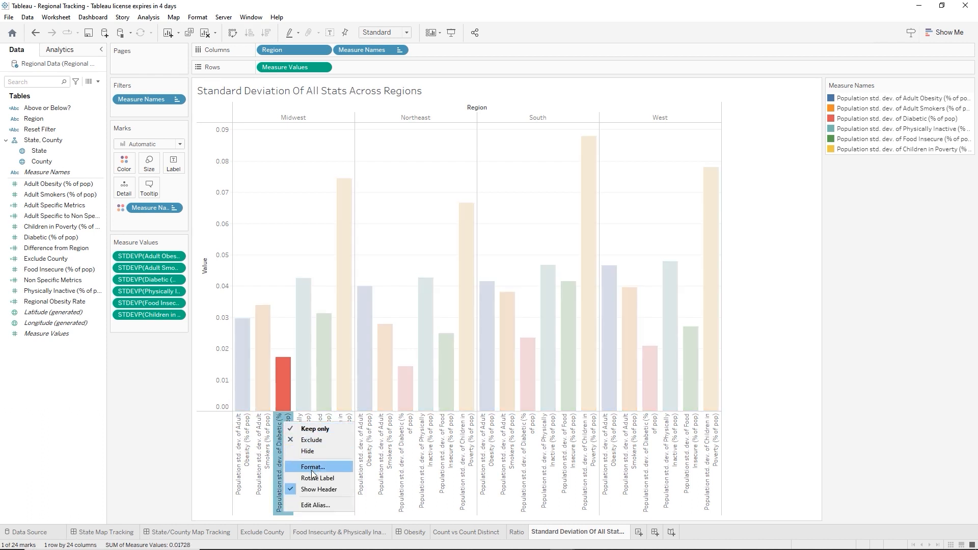
left_click(295, 489)
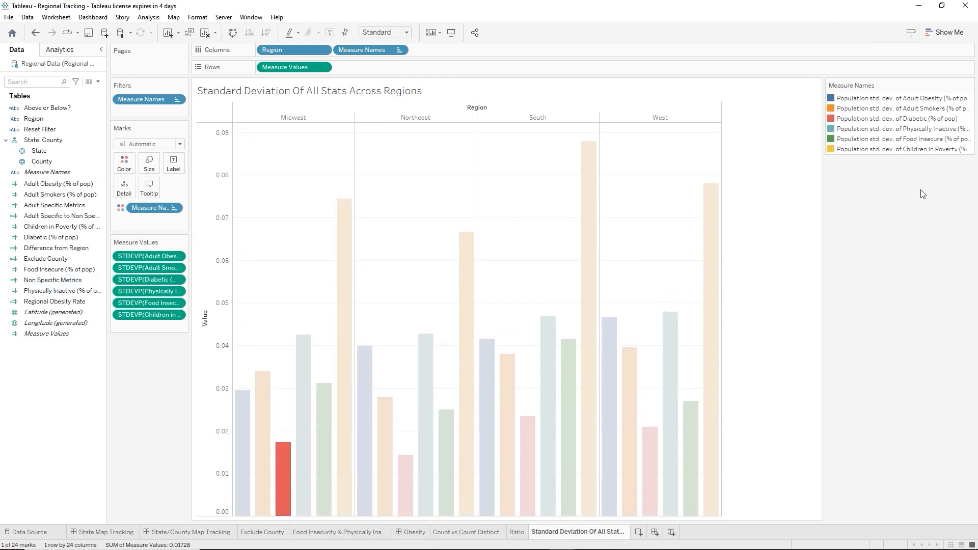
left_click(741, 247)
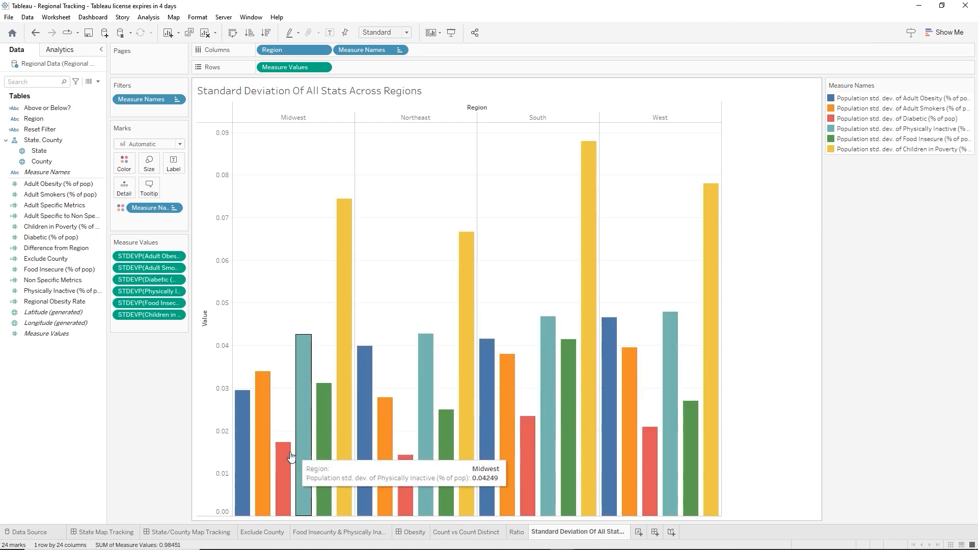
mouse_move(245, 464)
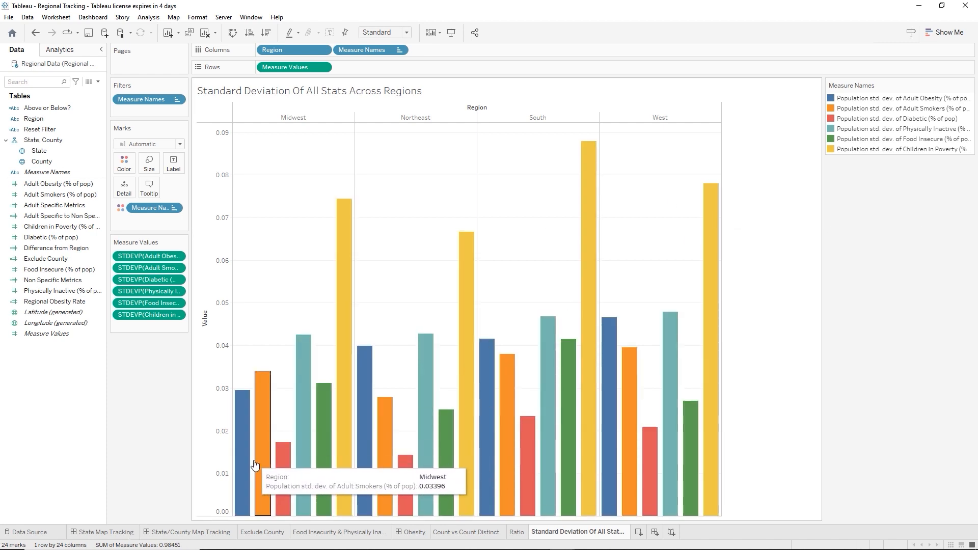
mouse_move(290, 475)
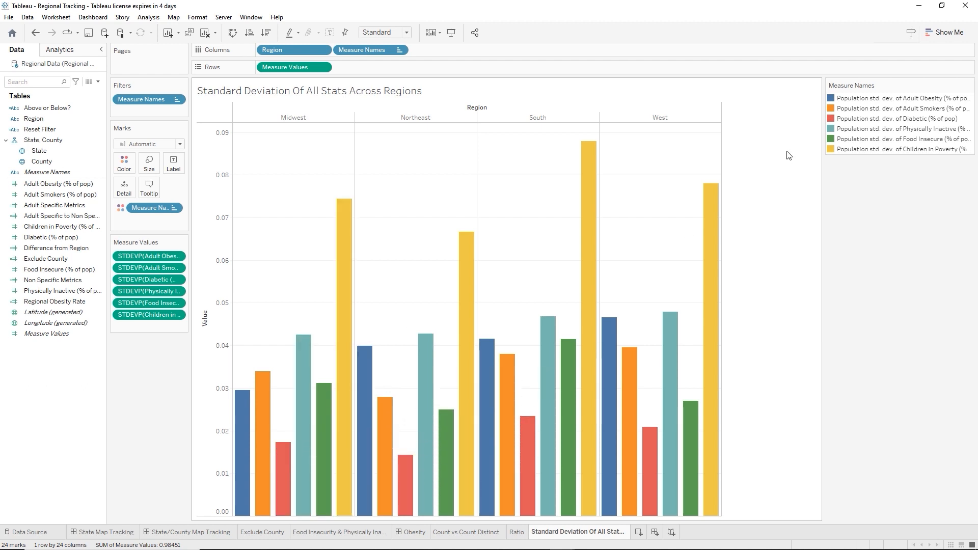
left_click(790, 277)
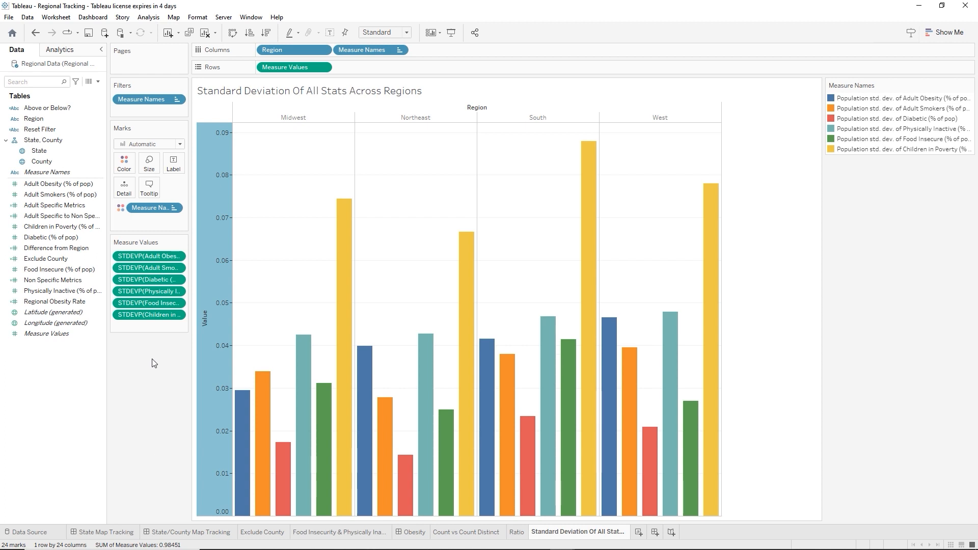
- Add a per-pane distribution band to the bar chart using population standard deviation with factors -1,1
left_click(60, 51)
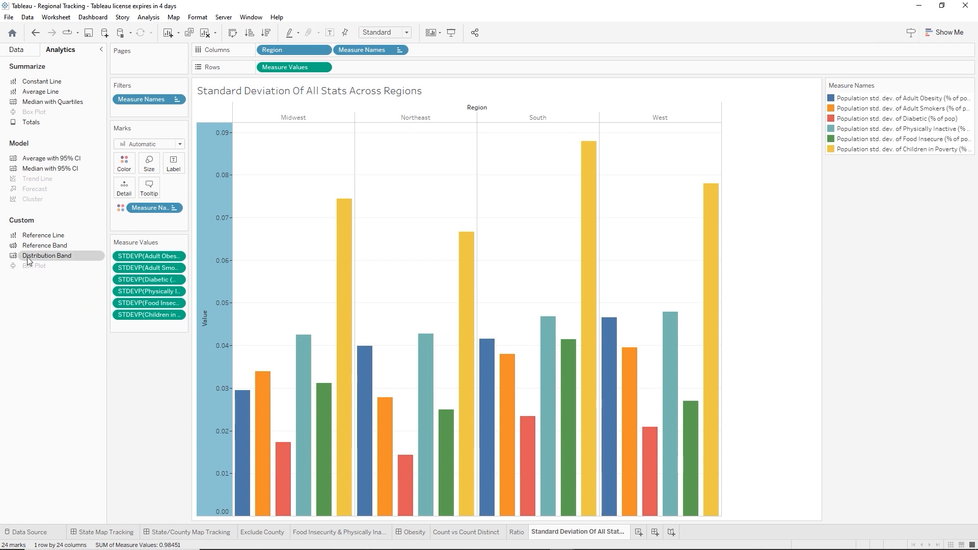
mouse_move(28, 260)
left_mouse_down()
mouse_move(224, 282)
mouse_move(261, 183)
mouse_move(328, 124)
left_mouse_up()
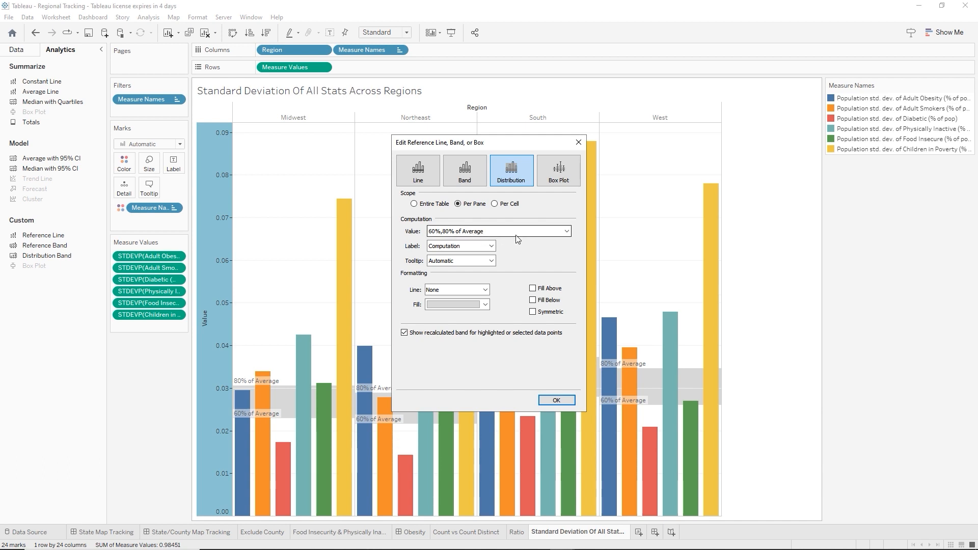
left_click(570, 233)
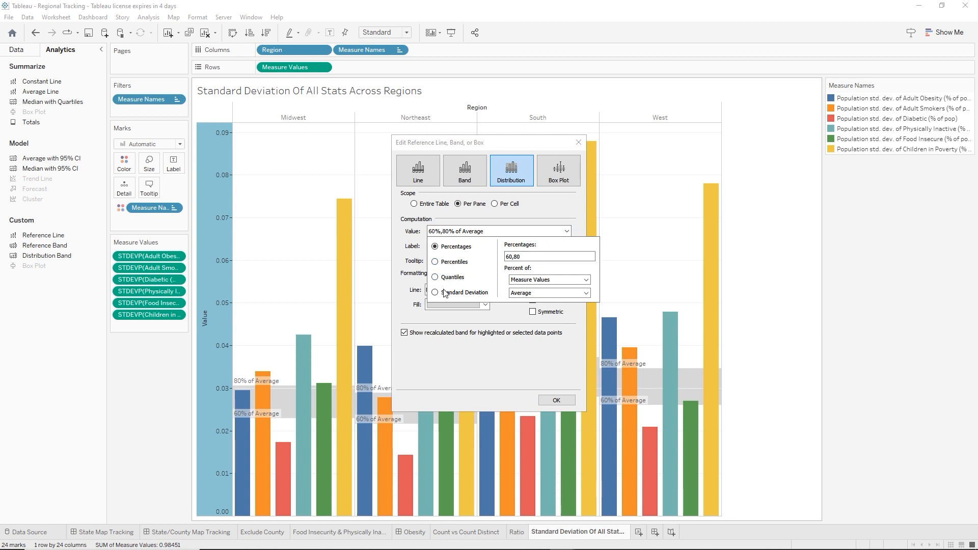
left_click(436, 293)
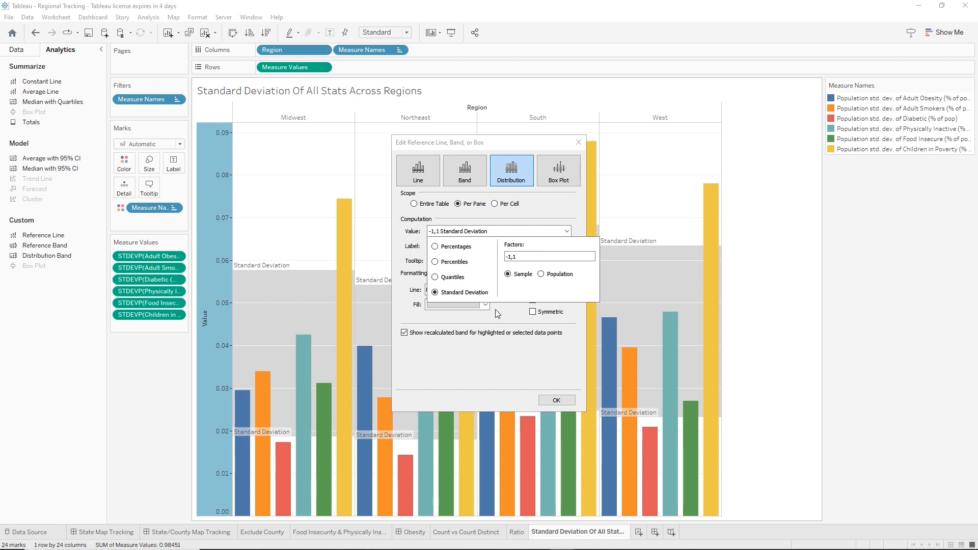
left_click(541, 275)
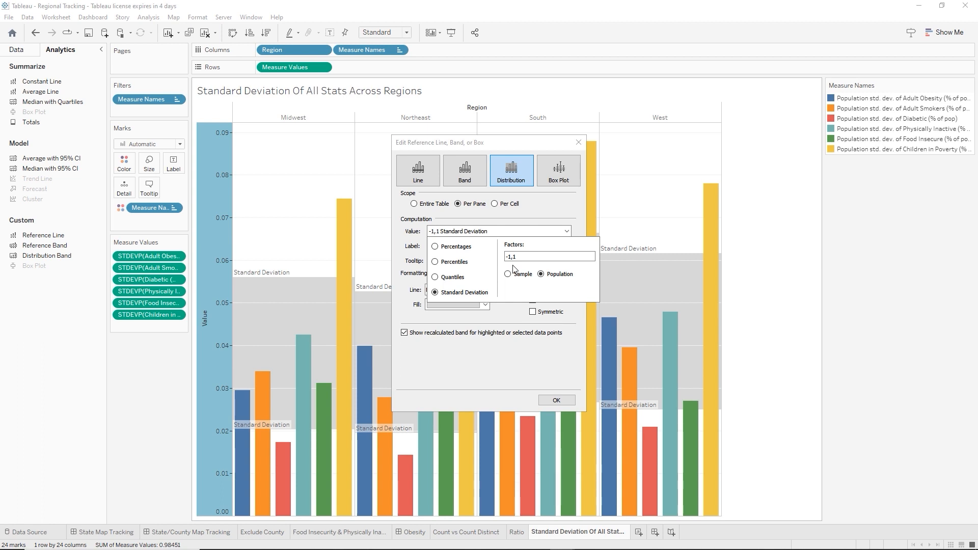
key("Return")
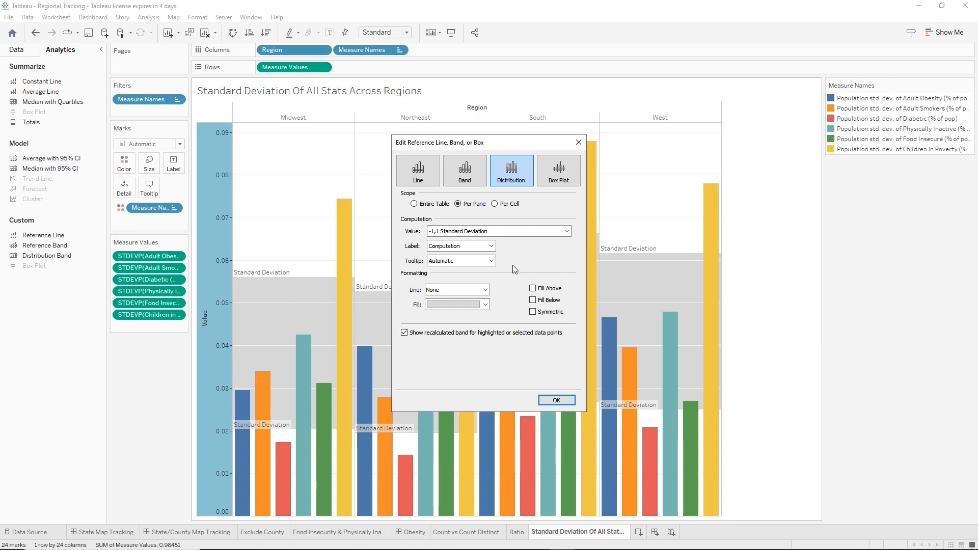
left_click(566, 231)
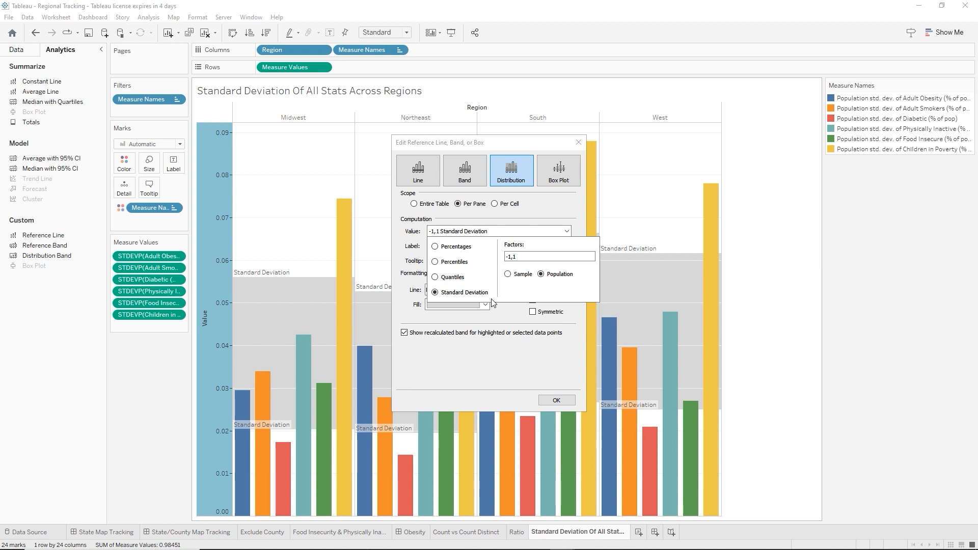
left_click(476, 353)
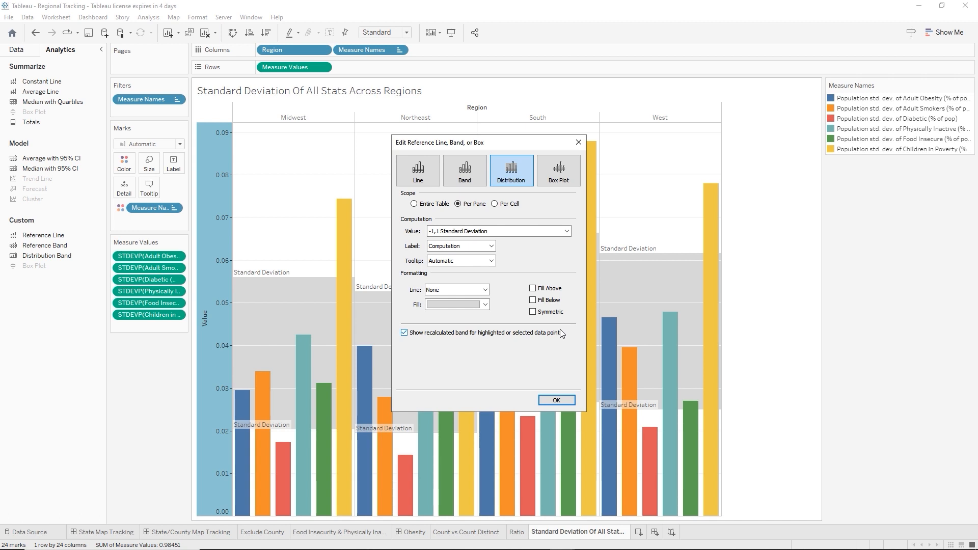
left_click(571, 403)
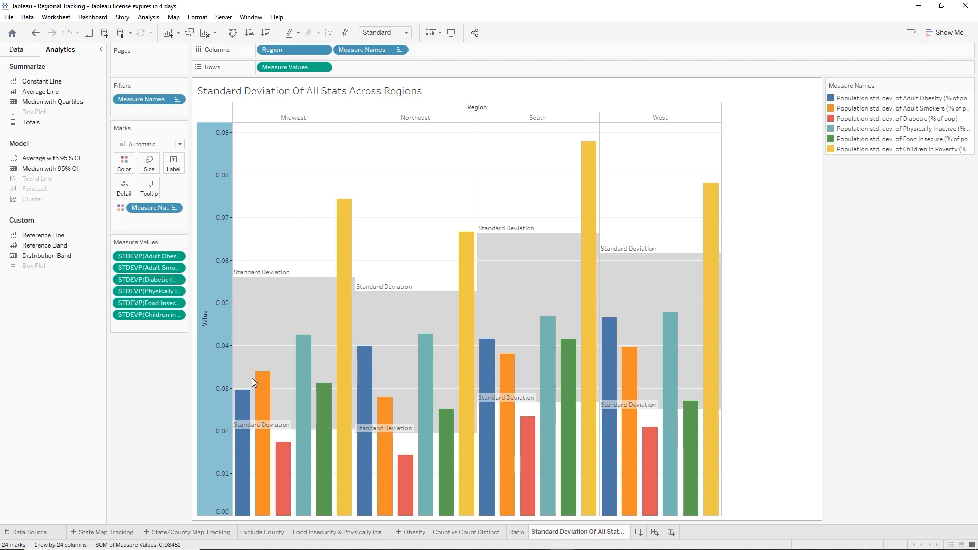
- Examine the upper and lower Midwest band limits and the Children in Poverty bar for the West region
mouse_move(272, 406)
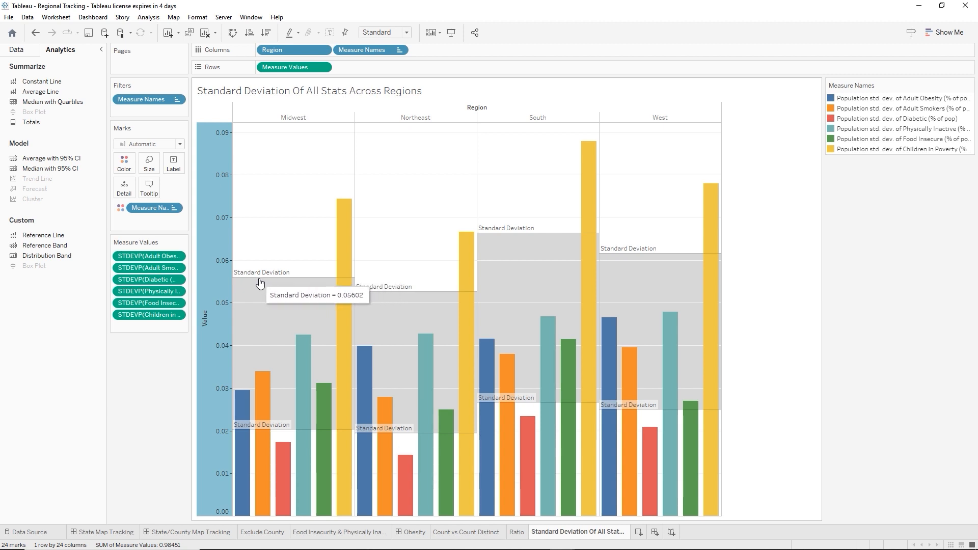
mouse_move(263, 390)
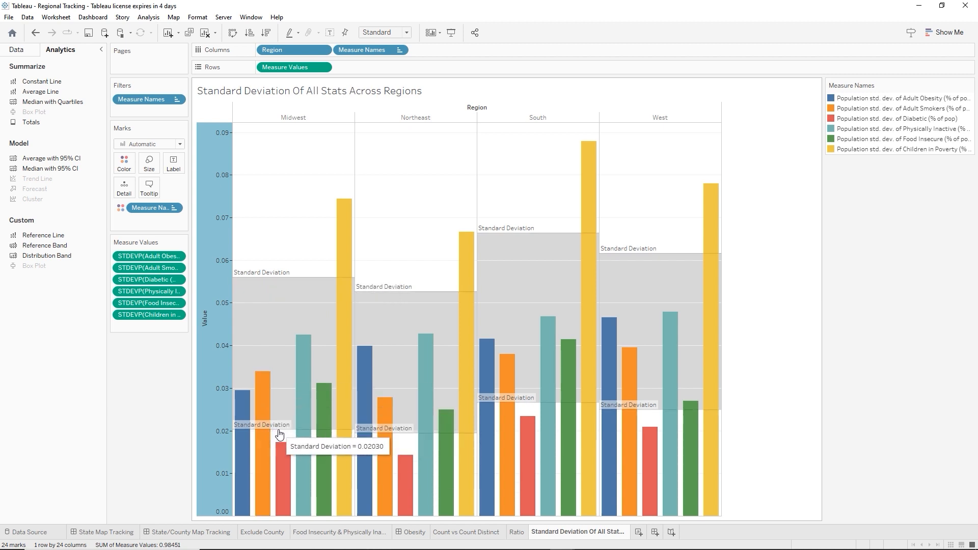
mouse_move(284, 436)
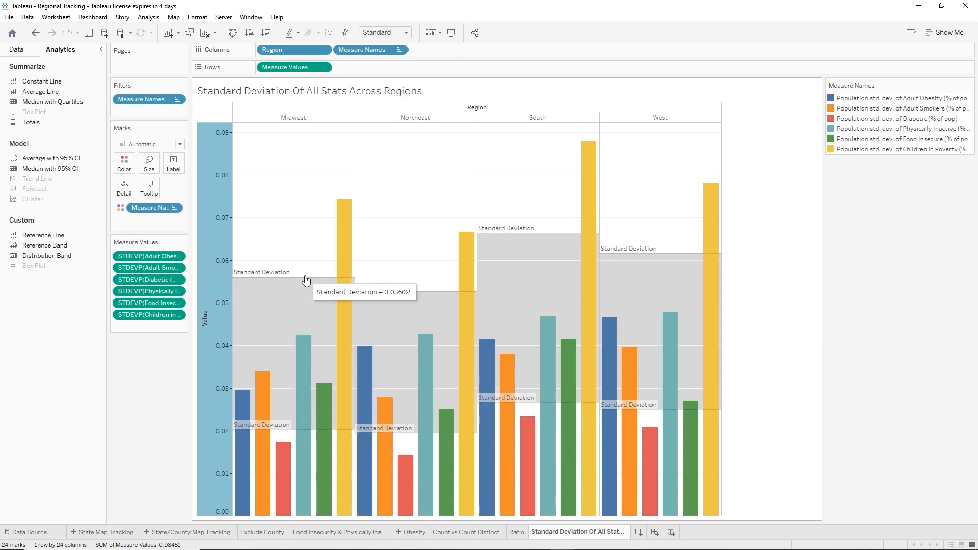
mouse_move(494, 458)
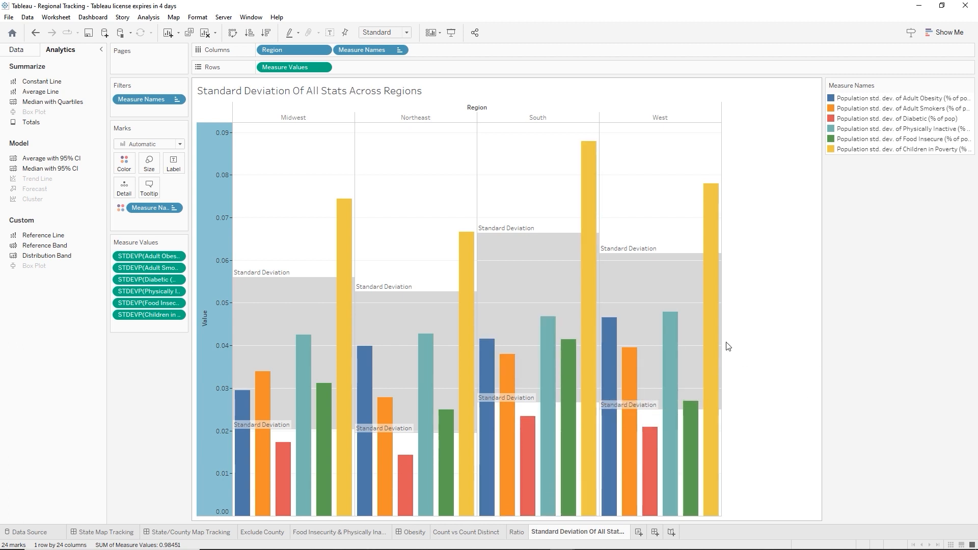
mouse_move(705, 341)
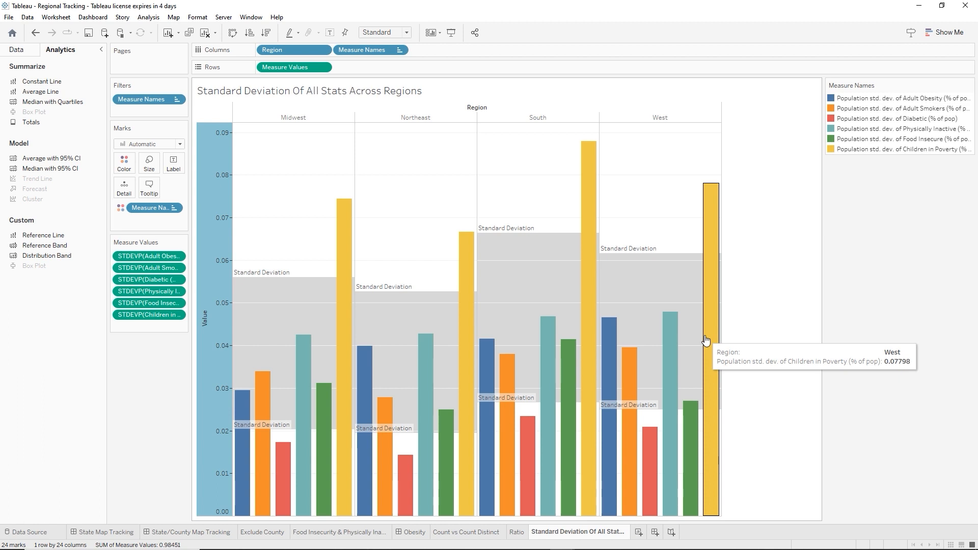
- Edit the standard deviation band and set its factors to -2,2
mouse_move(367, 284)
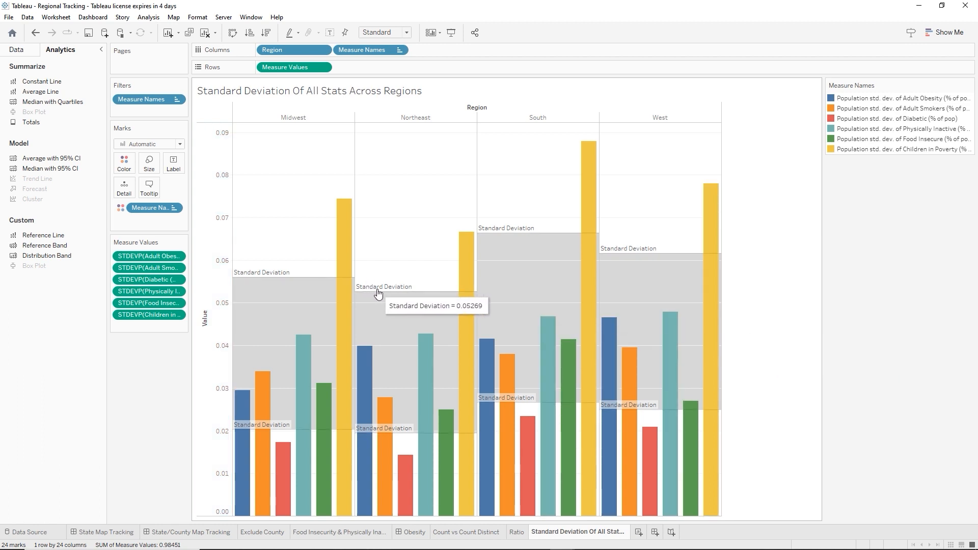
right_click(377, 292)
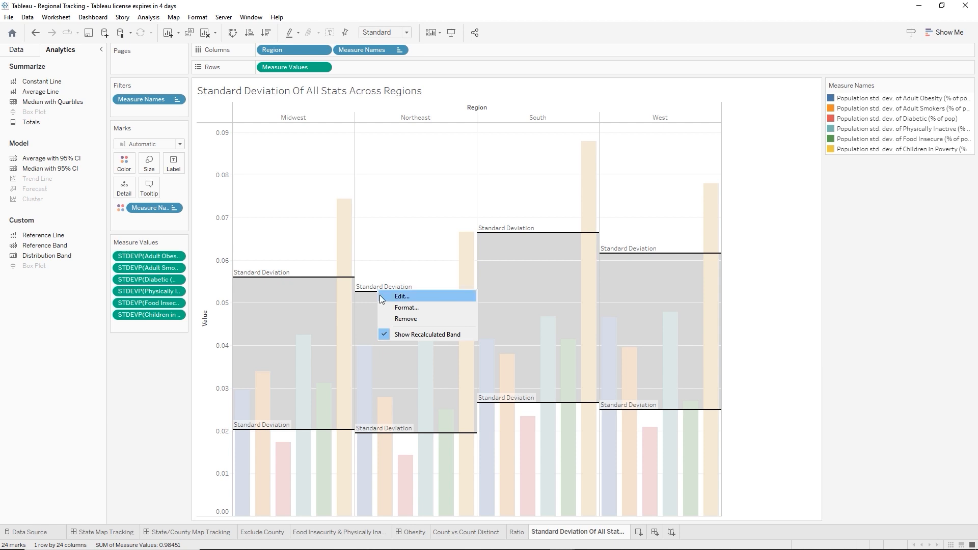
left_click(404, 301)
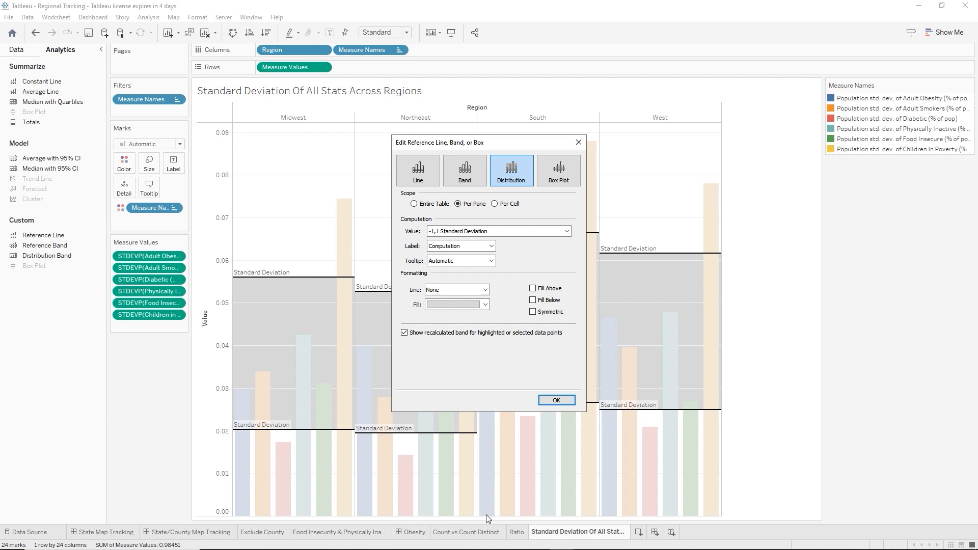
left_click(566, 231)
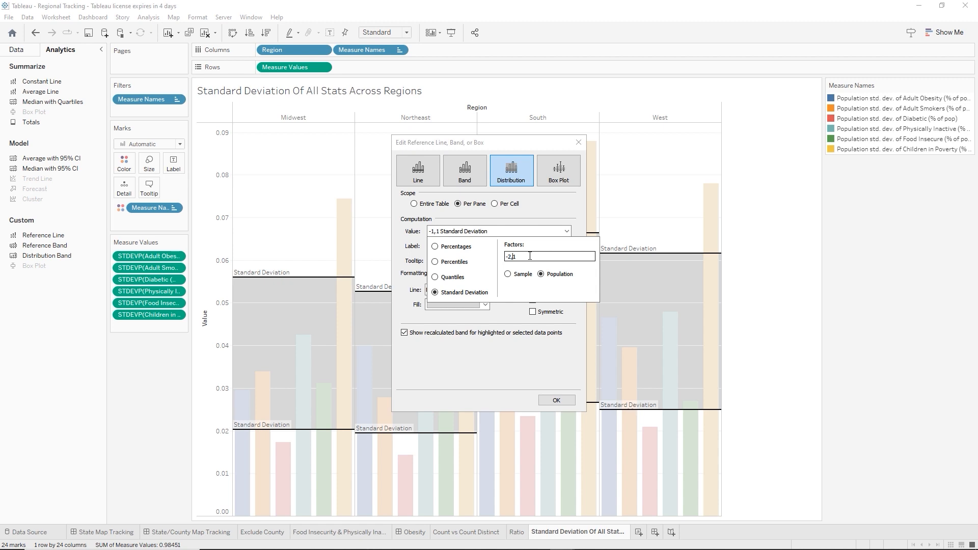
type("-2,2")
left_click(526, 365)
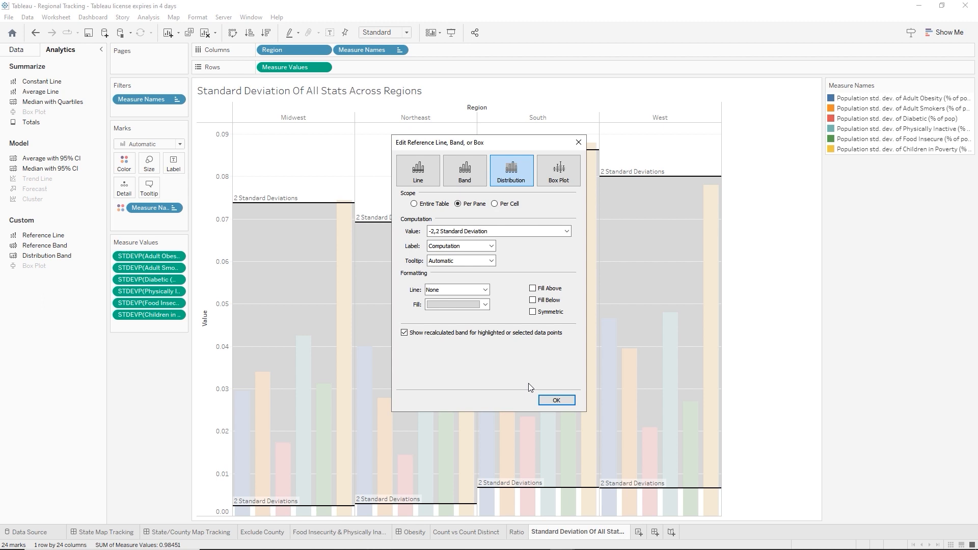
- Change the band's standard deviation factors to -3,3
left_click(565, 230)
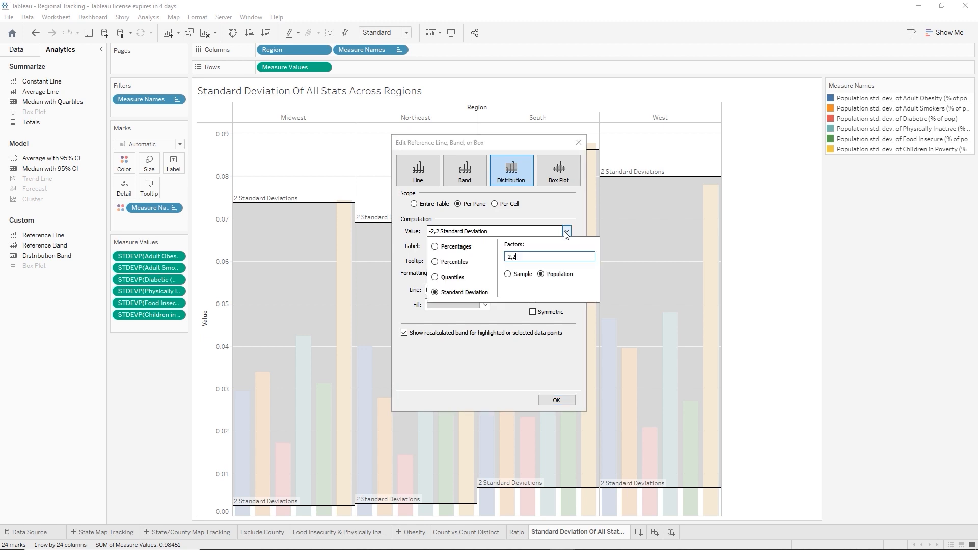
left_click(512, 257)
key("BackSpace")
type("3")
key("BackSpace")
type("3")
left_click(524, 369)
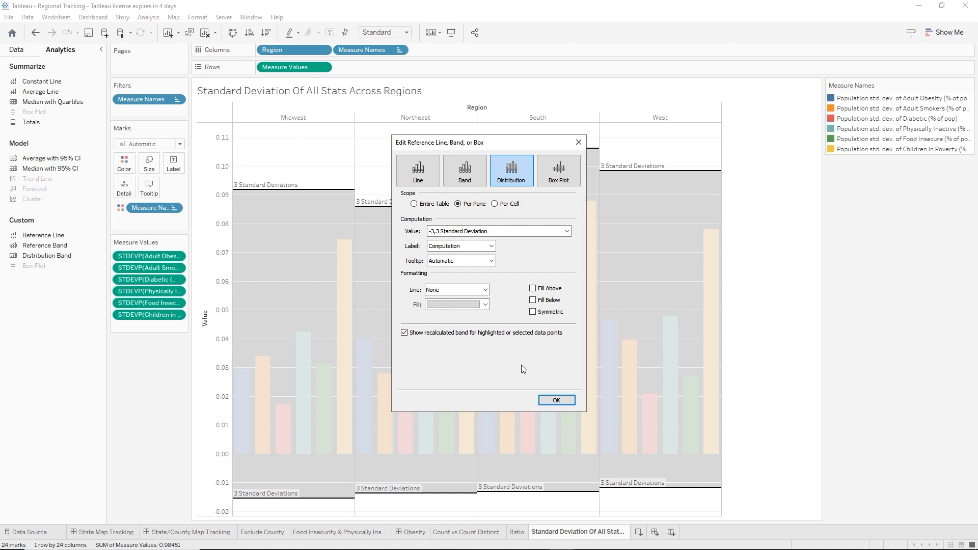
- Set the band's standard deviation factors back to -1,1, apply the edit, and check the Northeast upper limit
left_click(565, 231)
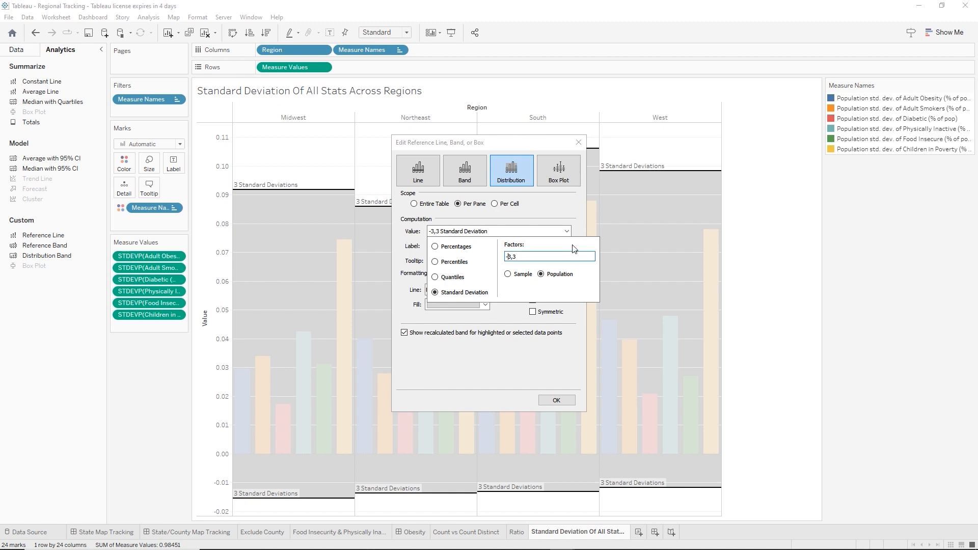
key("Delete")
type("1")
key("BackSpace")
type("1")
left_click(500, 377)
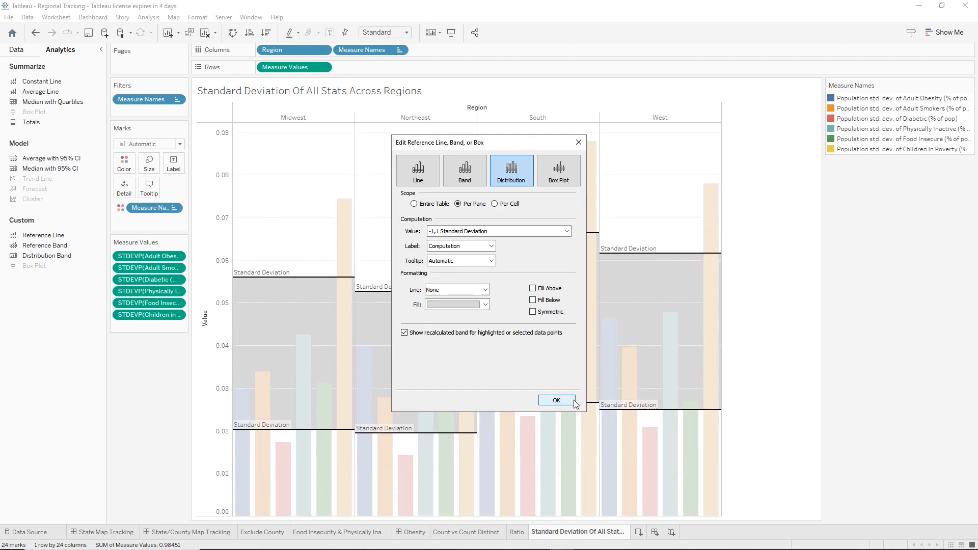
left_click(574, 401)
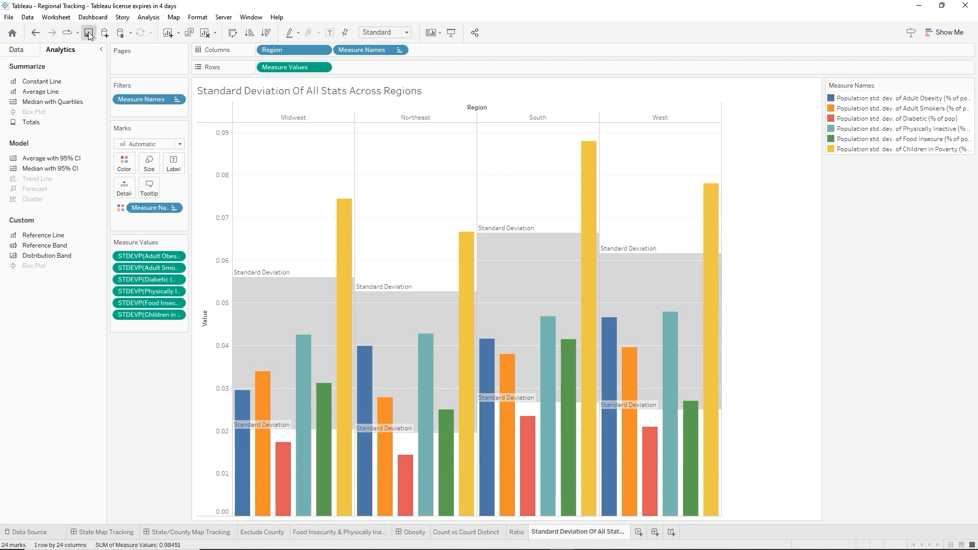
mouse_move(369, 284)
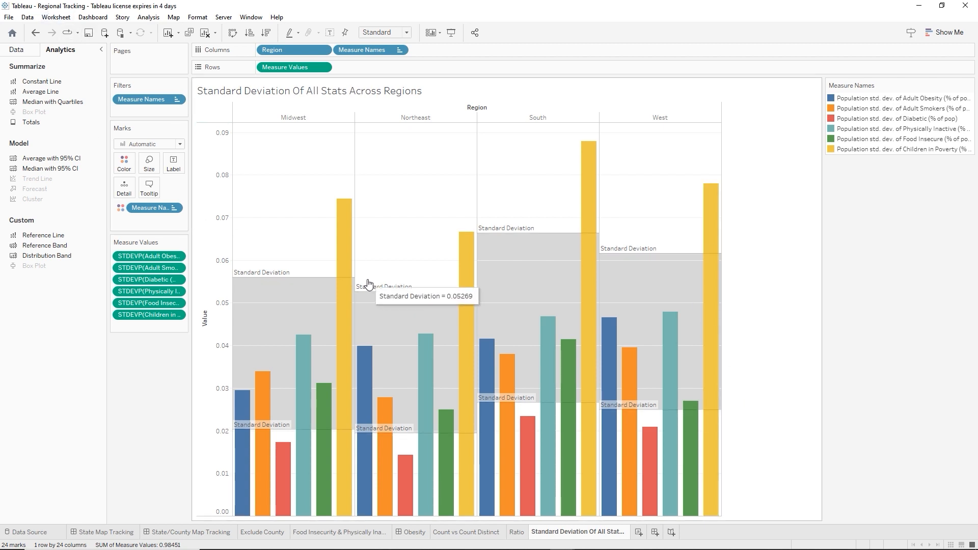